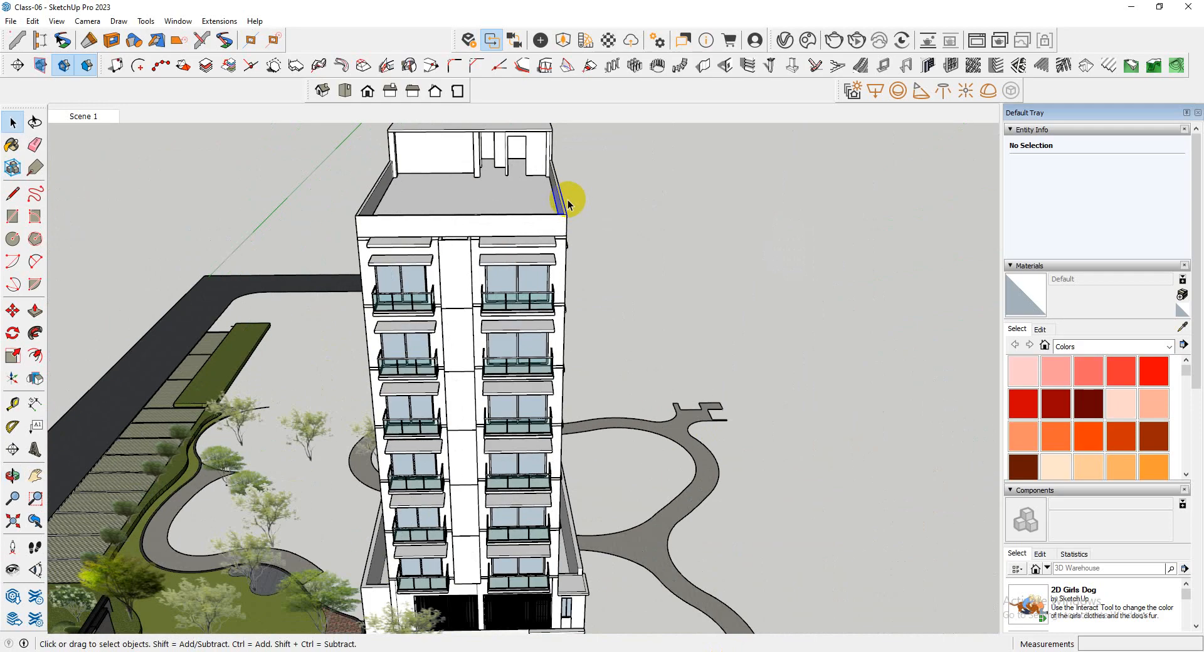
Examine the apartment tower and its landscaped site from several sides
scroll(446, 296, "down", 7)
mouse_move(451, 339)
middle_mouse_down()
mouse_move(762, 358)
mouse_move(354, 414)
middle_mouse_up()
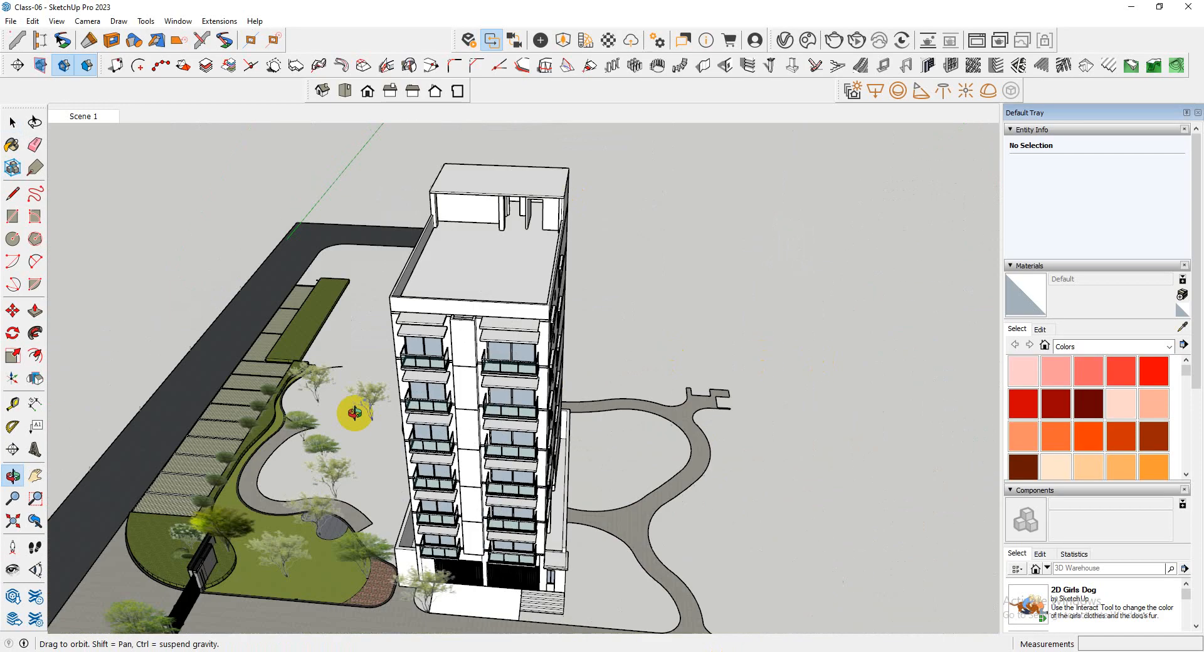
scroll(465, 260, "up", 4)
mouse_move(464, 259)
middle_mouse_down()
mouse_move(643, 342)
mouse_move(709, 342)
middle_mouse_up()
scroll(184, 391, "down", 3)
scroll(185, 391, "down", 1)
scroll(848, 216, "up", 8)
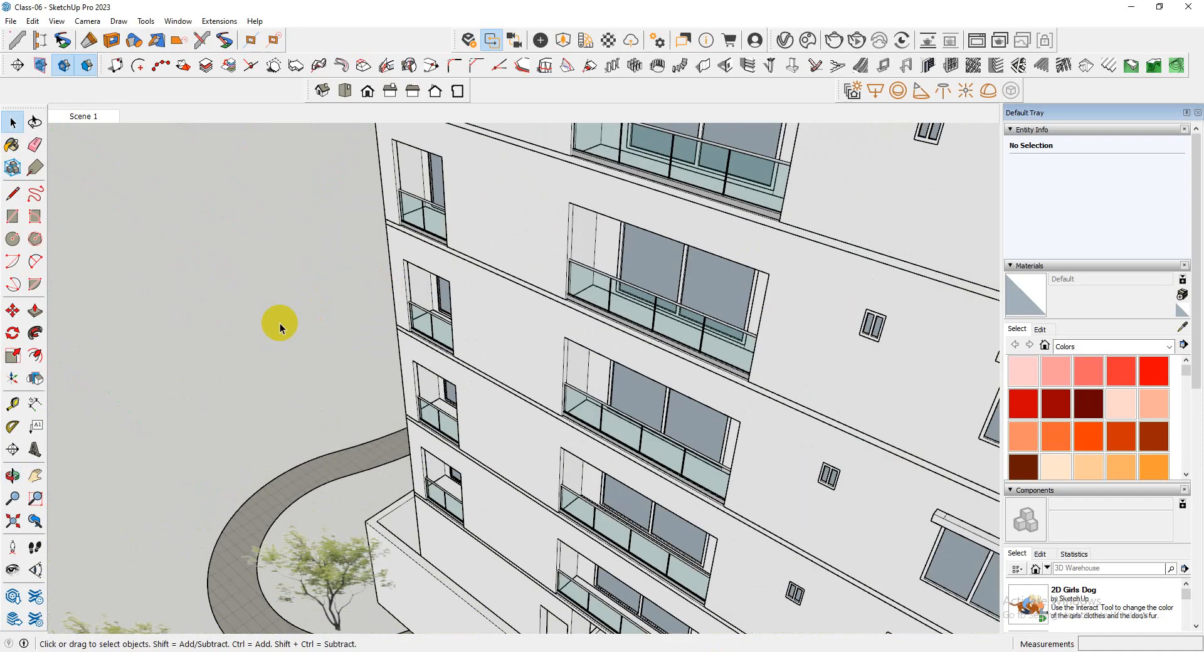
scroll(280, 323, "down", 6)
mouse_move(365, 343)
middle_mouse_down()
mouse_move(666, 357)
mouse_move(235, 290)
middle_mouse_up()
scroll(481, 169, "up", 6)
mouse_move(449, 161)
middle_mouse_down()
mouse_move(495, 333)
mouse_move(572, 425)
mouse_move(516, 357)
mouse_move(528, 365)
middle_mouse_up()
scroll(573, 425, "down", 4)
scroll(483, 425, "down", 4)
middle_click_drag(483, 426, 503, 104)
scroll(514, 269, "down", 3)
middle_click_drag(543, 419, 620, 540)
Inspect the tower's open roof terrace, its parapet walls and the top of the front facade
scroll(620, 540, "up", 4)
scroll(523, 336, "down", 3)
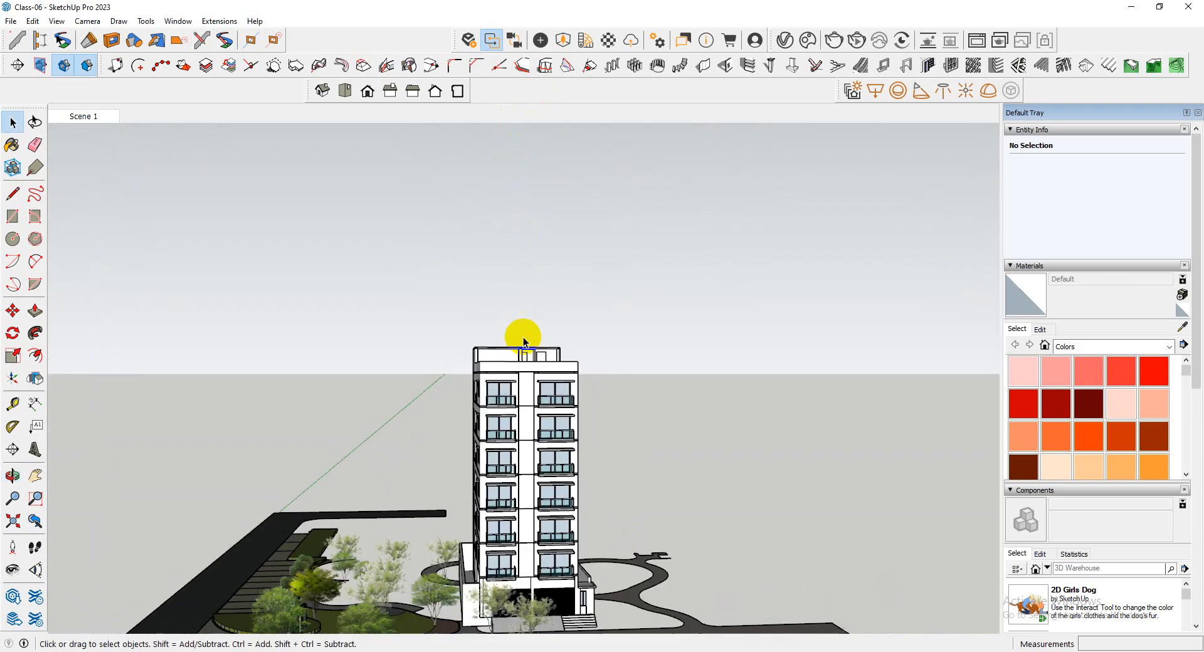
middle_click_drag(523, 337, 559, 578)
scroll(541, 376, "down", 3)
scroll(530, 541, "up", 3)
scroll(489, 509, "up", 5)
scroll(402, 363, "up", 3)
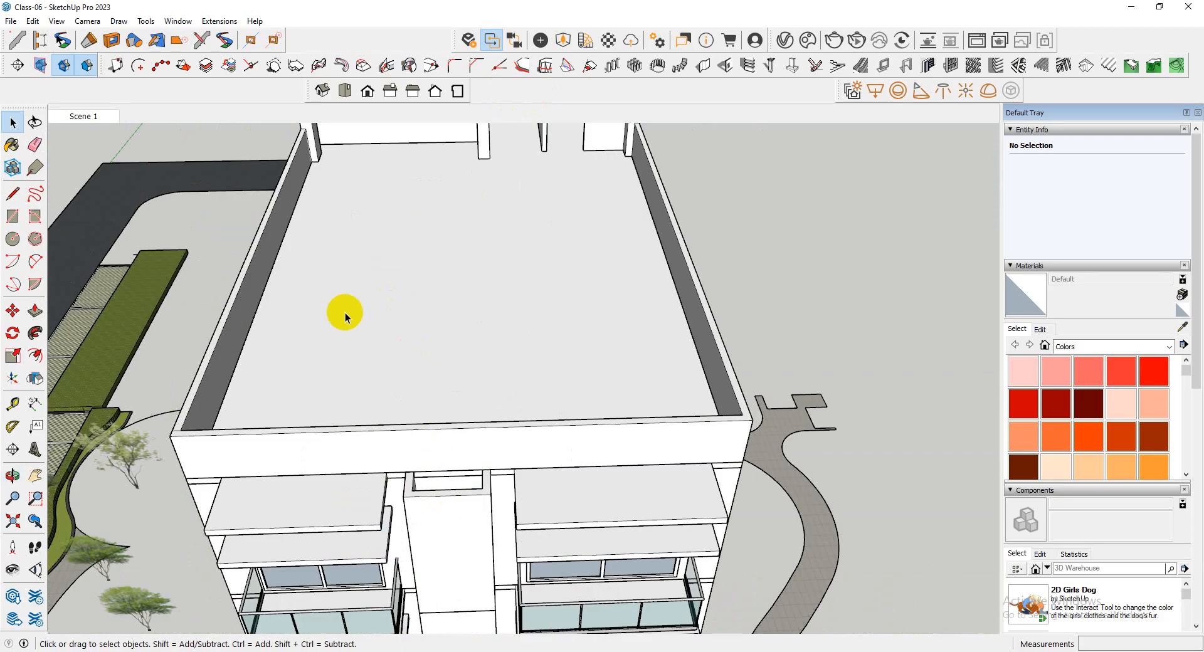
mouse_move(345, 315)
middle_mouse_down()
mouse_move(591, 405)
mouse_move(576, 351)
middle_mouse_up()
scroll(574, 349, "down", 4)
Inspect the tower's lower balconies and ground-floor corner near the ramp and entrance steps
scroll(433, 323, "up", 4)
scroll(220, 220, "down", 4)
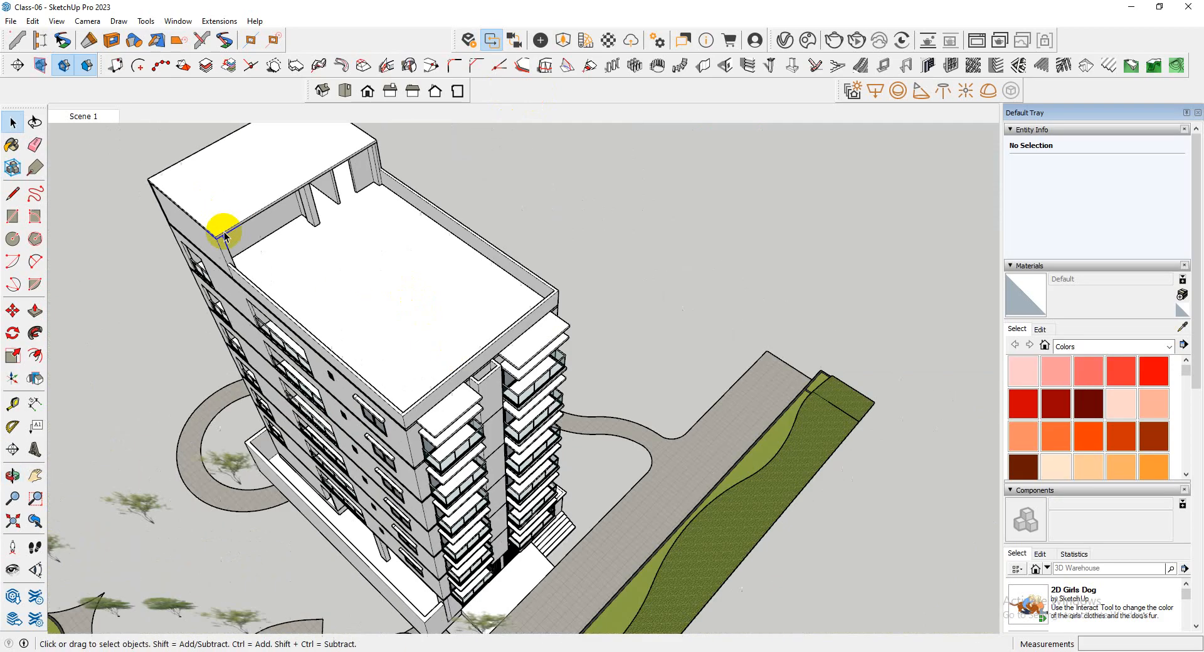
scroll(360, 342, "down", 3)
scroll(412, 567, "up", 4)
scroll(430, 511, "up", 3)
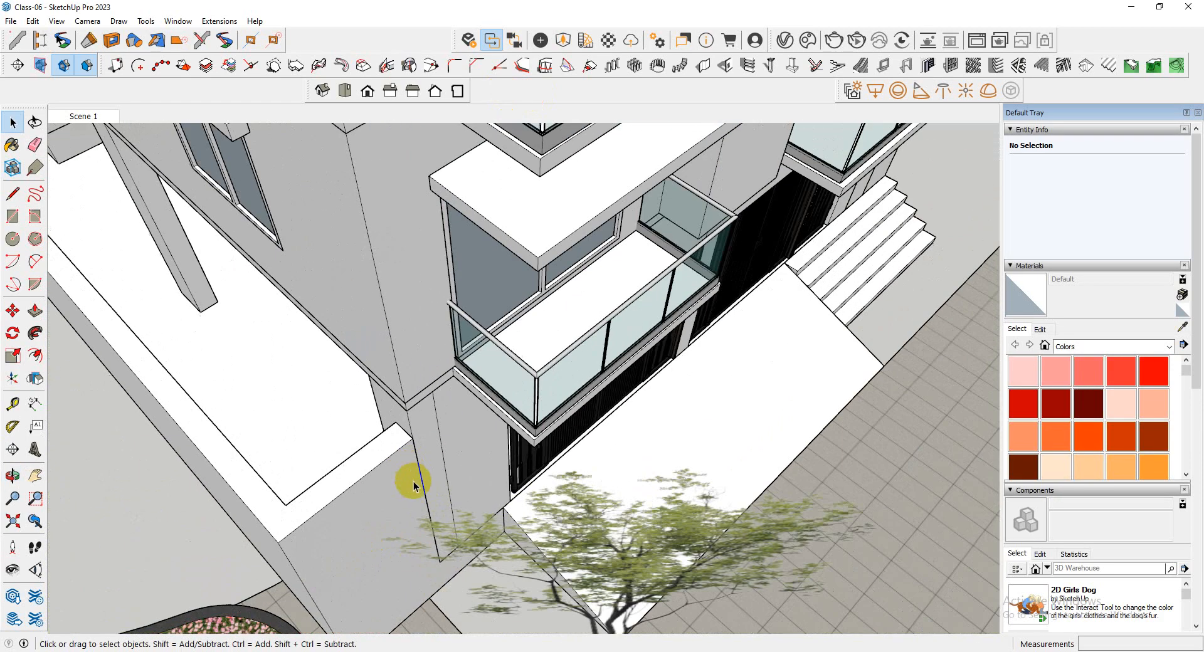
scroll(387, 415, "up", 2)
middle_click_drag(387, 415, 431, 432)
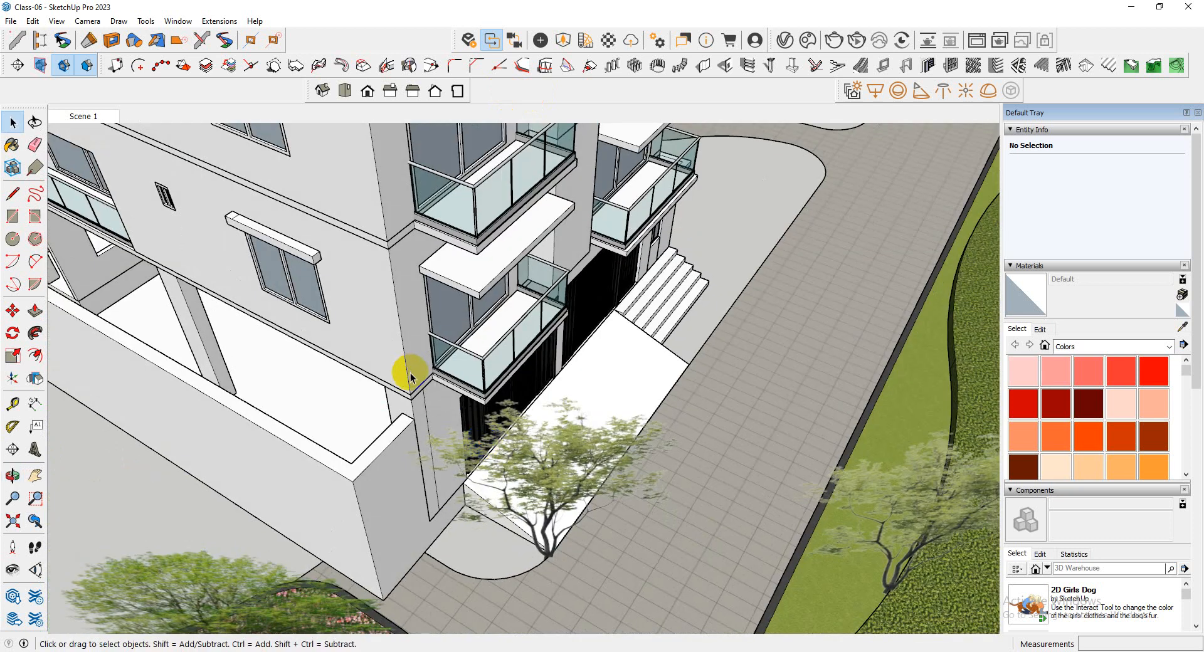
scroll(615, 482, "down", 5)
middle_click_drag(617, 484, 555, 512)
Review the front facade's stacked balconies and top canopies, the stair-head roof slab and the side elevation
scroll(366, 323, "up", 4)
scroll(366, 323, "down", 3)
middle_click_drag(398, 344, 551, 438)
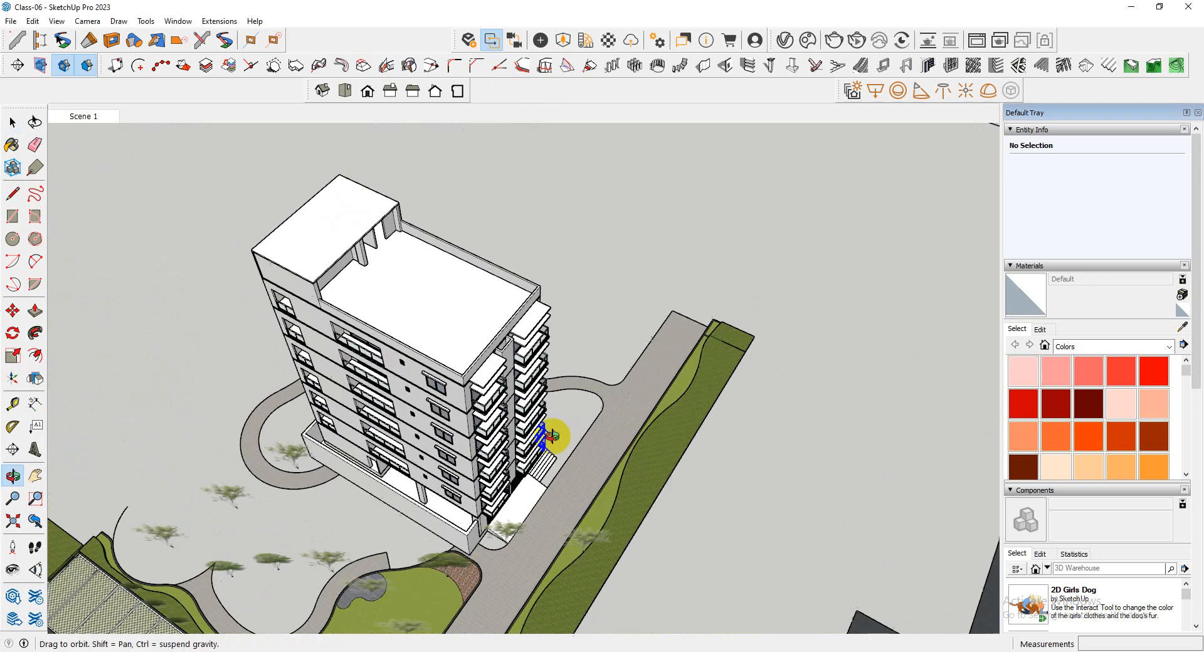
scroll(471, 602, "up", 3)
scroll(533, 486, "up", 3)
scroll(533, 485, "down", 5)
mouse_move(533, 484)
middle_mouse_down()
mouse_move(266, 381)
mouse_move(280, 419)
mouse_move(567, 379)
mouse_move(470, 385)
middle_mouse_up()
scroll(761, 408, "down", 5)
middle_click_drag(761, 409, 573, 409)
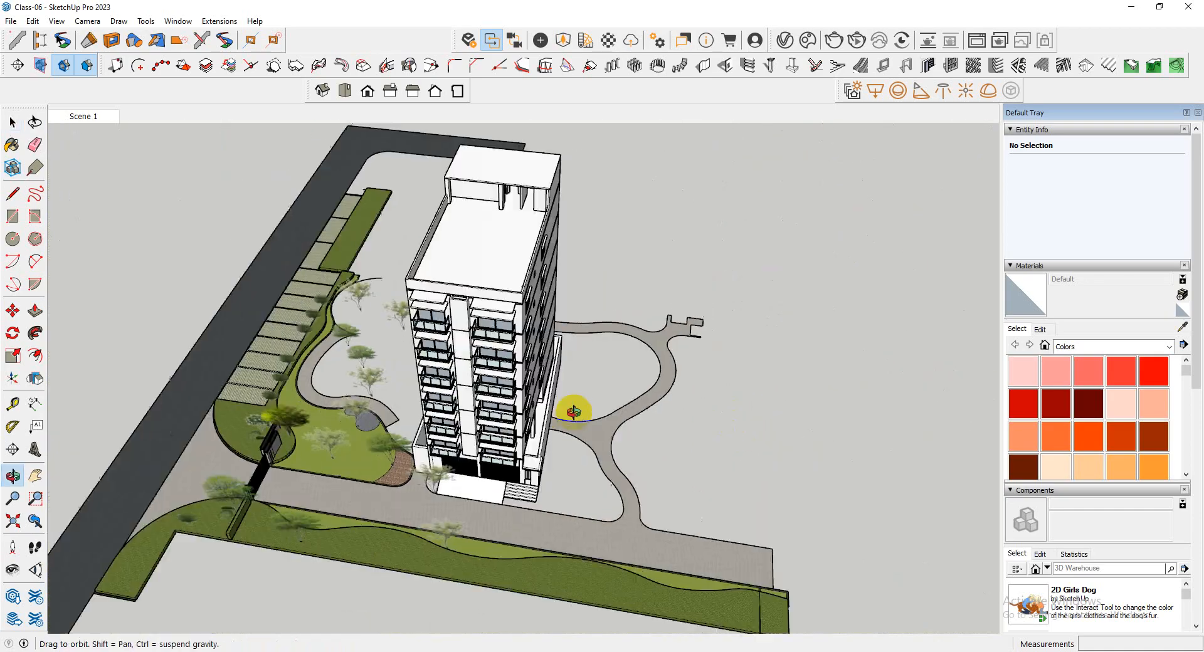
scroll(397, 231, "up", 5)
scroll(450, 248, "down", 5)
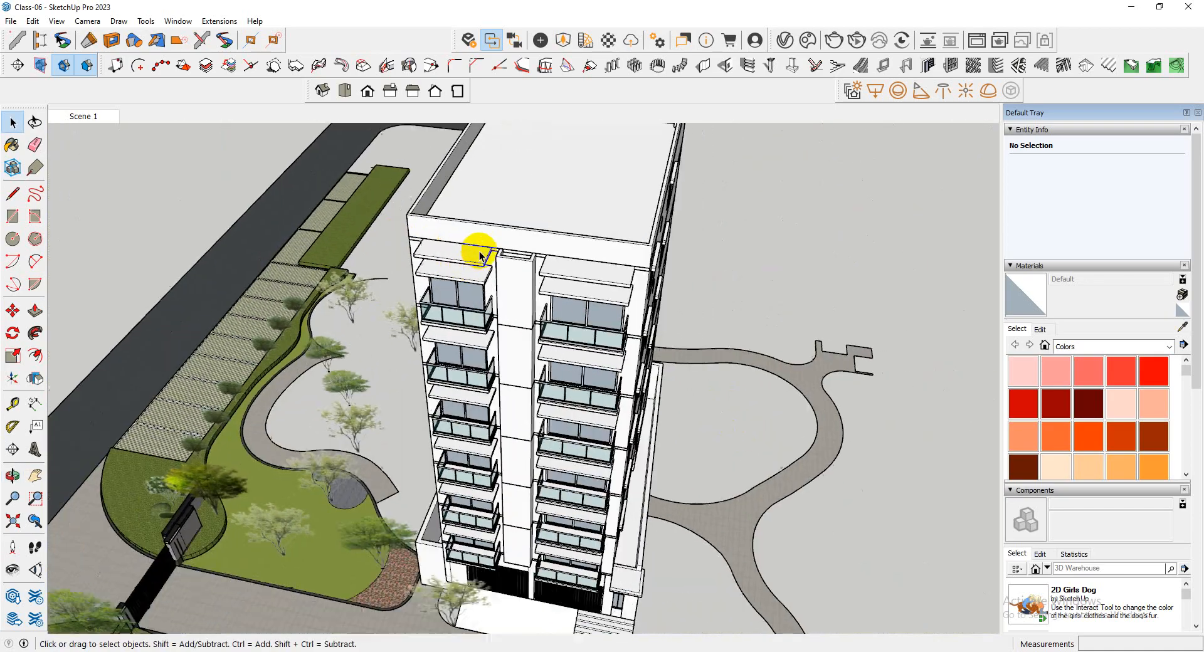
mouse_move(472, 251)
middle_mouse_down()
mouse_move(395, 268)
mouse_move(312, 207)
mouse_move(345, 129)
mouse_move(611, 272)
mouse_move(395, 113)
mouse_move(627, 142)
middle_mouse_up()
scroll(623, 277, "up", 5)
scroll(634, 371, "down", 5)
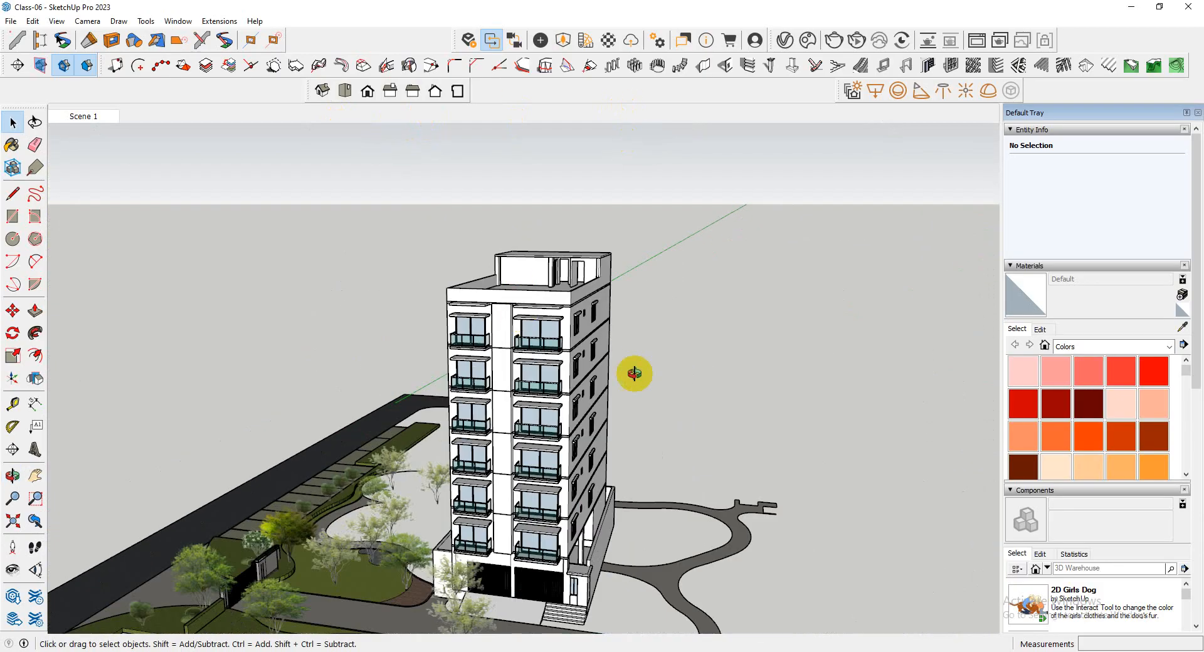
mouse_move(634, 371)
middle_mouse_down()
mouse_move(627, 201)
mouse_move(679, 271)
mouse_move(890, 348)
mouse_move(433, 376)
mouse_move(367, 232)
middle_mouse_up()
scroll(548, 385, "up", 5)
middle_click_drag(604, 414, 314, 264)
scroll(449, 363, "down", 6)
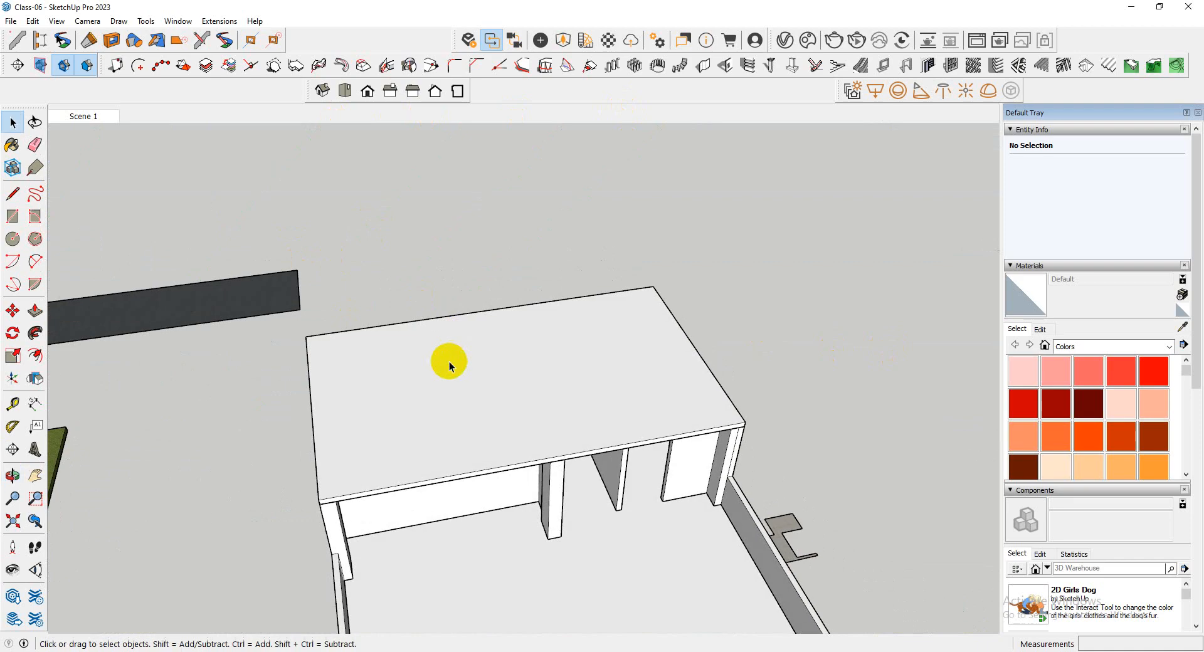
mouse_move(277, 392)
middle_mouse_down()
mouse_move(492, 349)
mouse_move(316, 378)
middle_mouse_up()
scroll(646, 395, "up", 6)
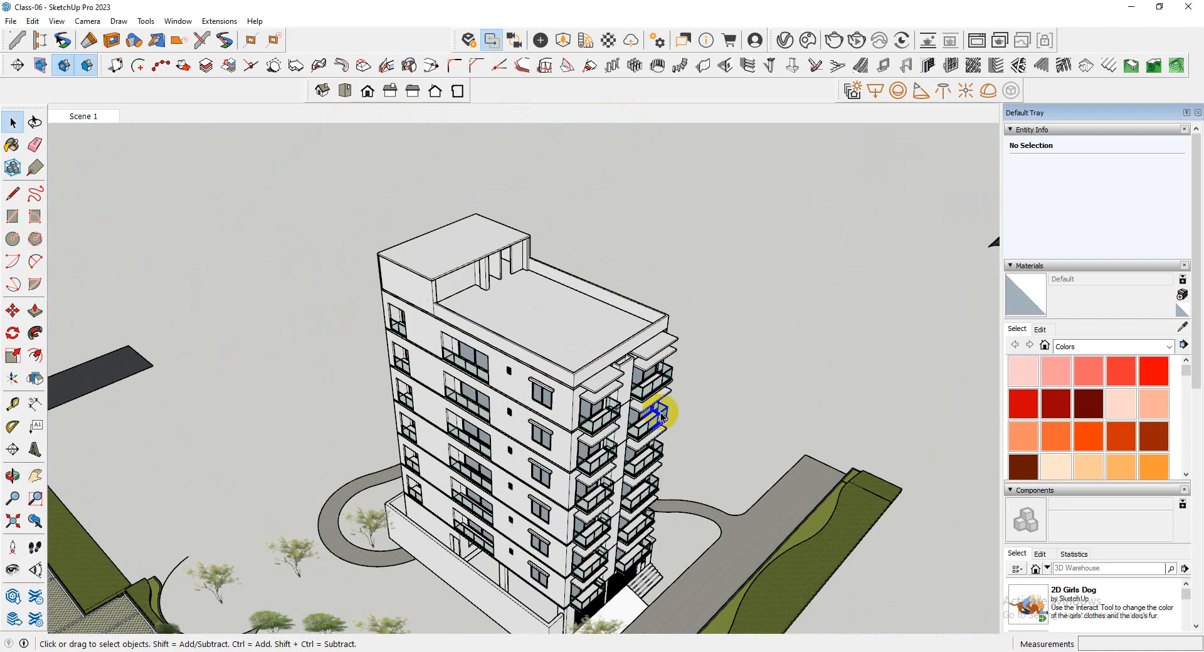
scroll(533, 298, "down", 2)
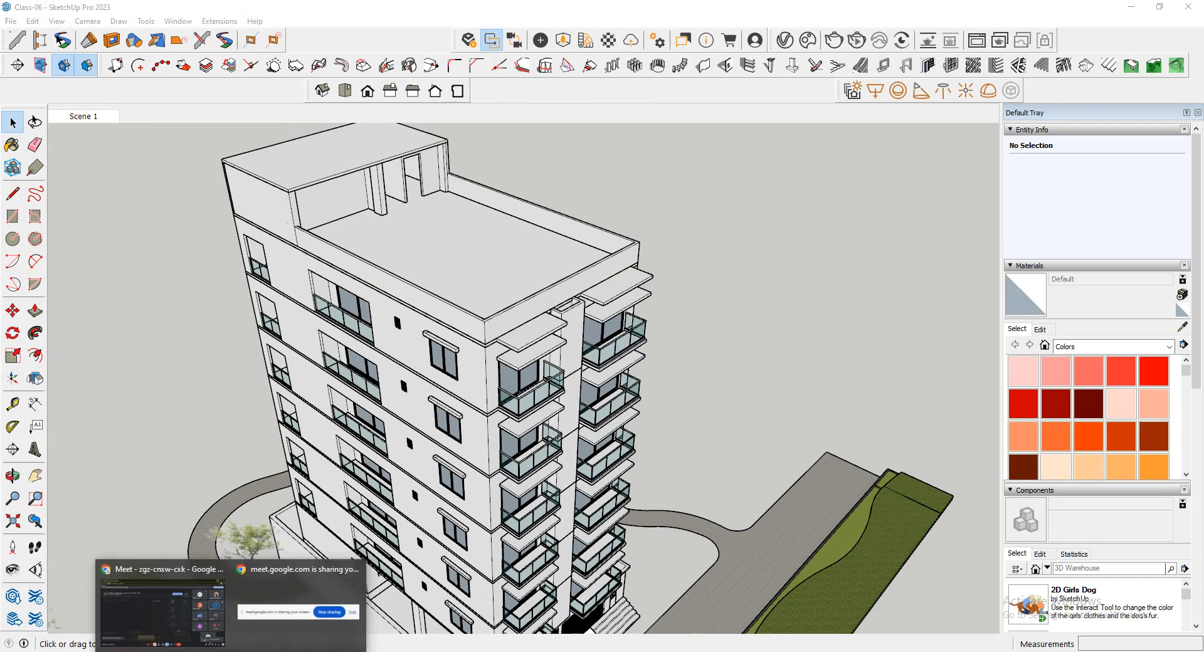
Check the Google Meet call window and return to the SketchUp model
left_click(157, 616)
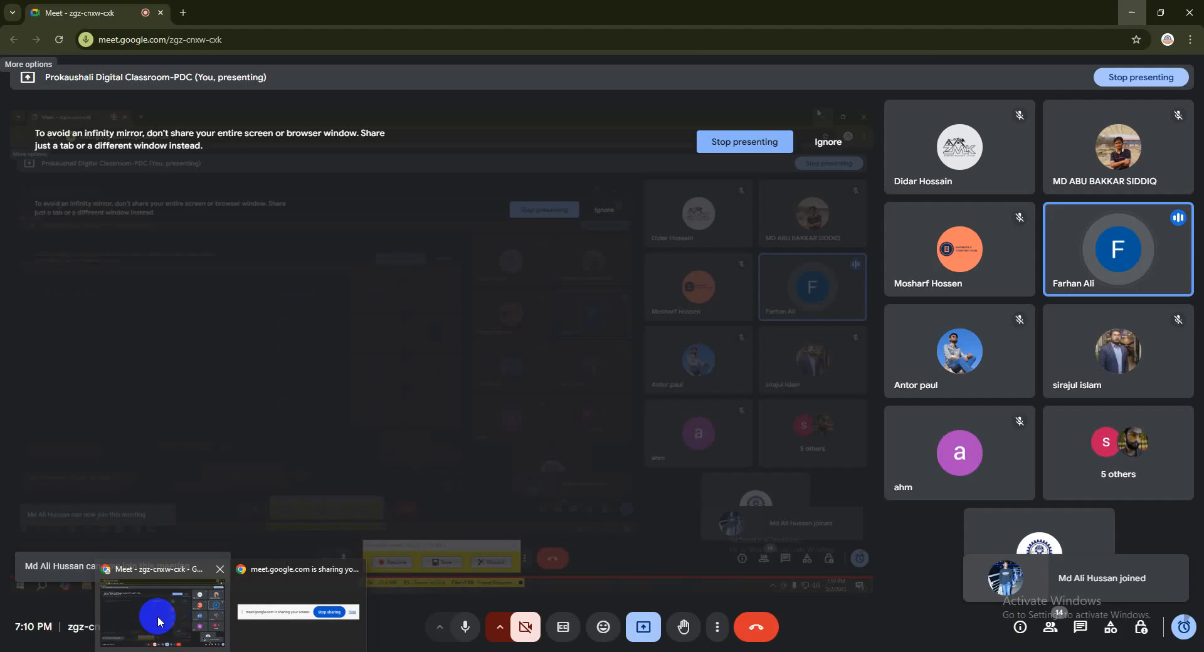
left_click(1142, 8)
Examine the three 2D floor plans laid out beyond the road beside the finished building
scroll(341, 353, "down", 3)
mouse_move(341, 353)
middle_mouse_down()
mouse_move(272, 449)
mouse_move(423, 397)
mouse_move(465, 408)
mouse_move(404, 506)
middle_mouse_up()
scroll(272, 449, "down", 3)
scroll(421, 393, "down", 3)
scroll(634, 493, "up", 3)
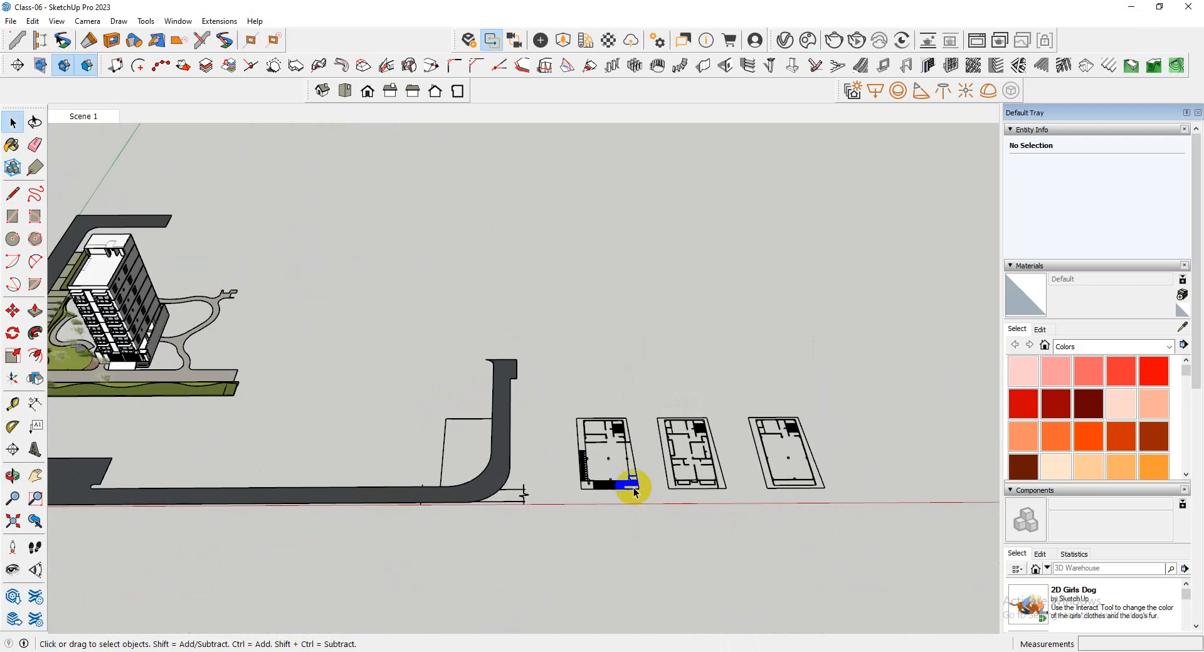
scroll(627, 491, "up", 5)
scroll(376, 486, "down", 4)
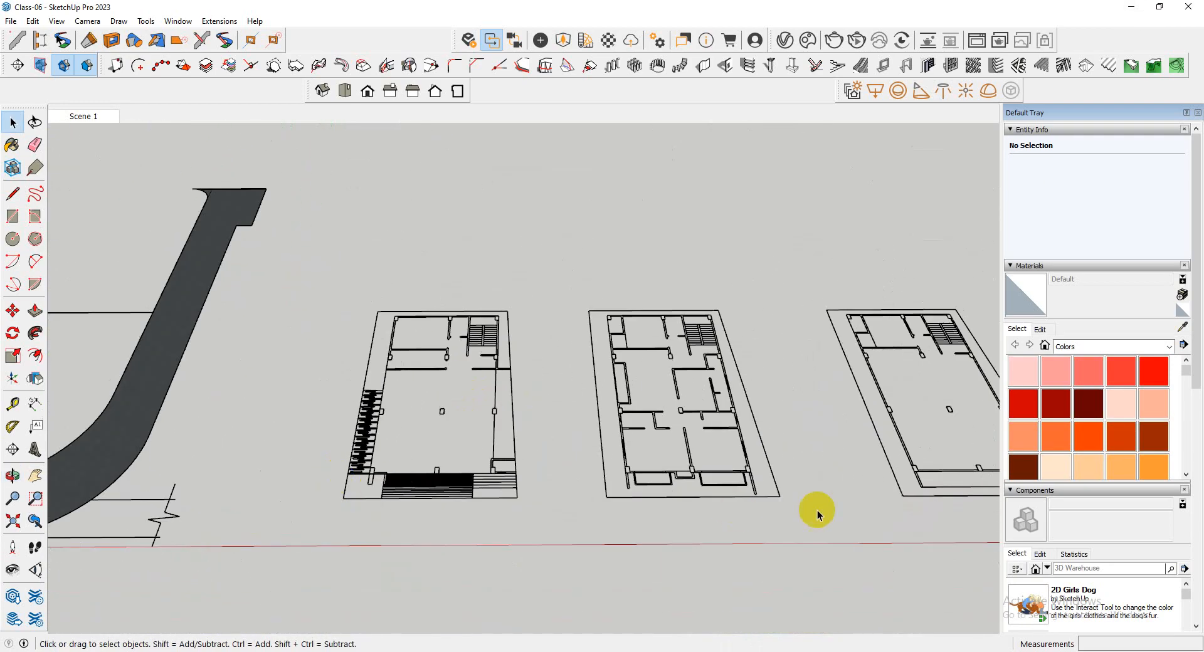
scroll(817, 515, "up", 3)
scroll(538, 404, "down", 3)
middle_click_drag(538, 403, 591, 435)
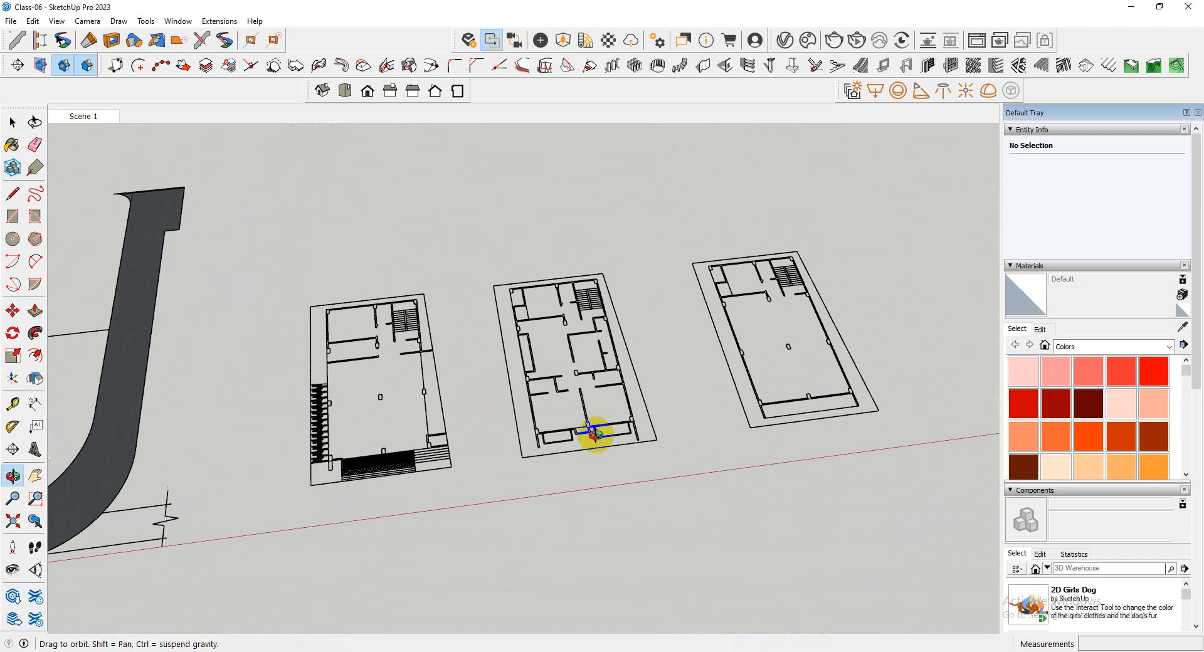
scroll(627, 438, "up", 3)
scroll(465, 458, "up", 3)
middle_click_drag(464, 459, 632, 451)
scroll(404, 483, "down", 5)
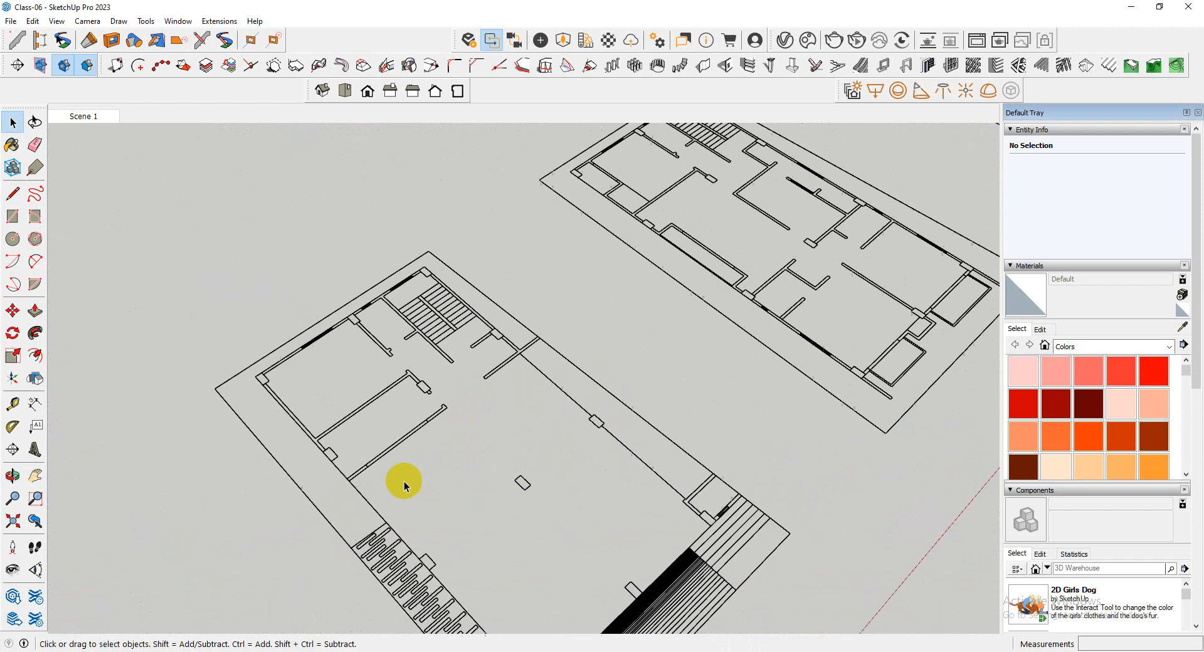
Examine the middle floor plan's front end, with its balconies and two projecting side wall strips
scroll(787, 401, "up", 3)
scroll(556, 452, "up", 3)
scroll(623, 503, "up", 3)
scroll(476, 422, "down", 3)
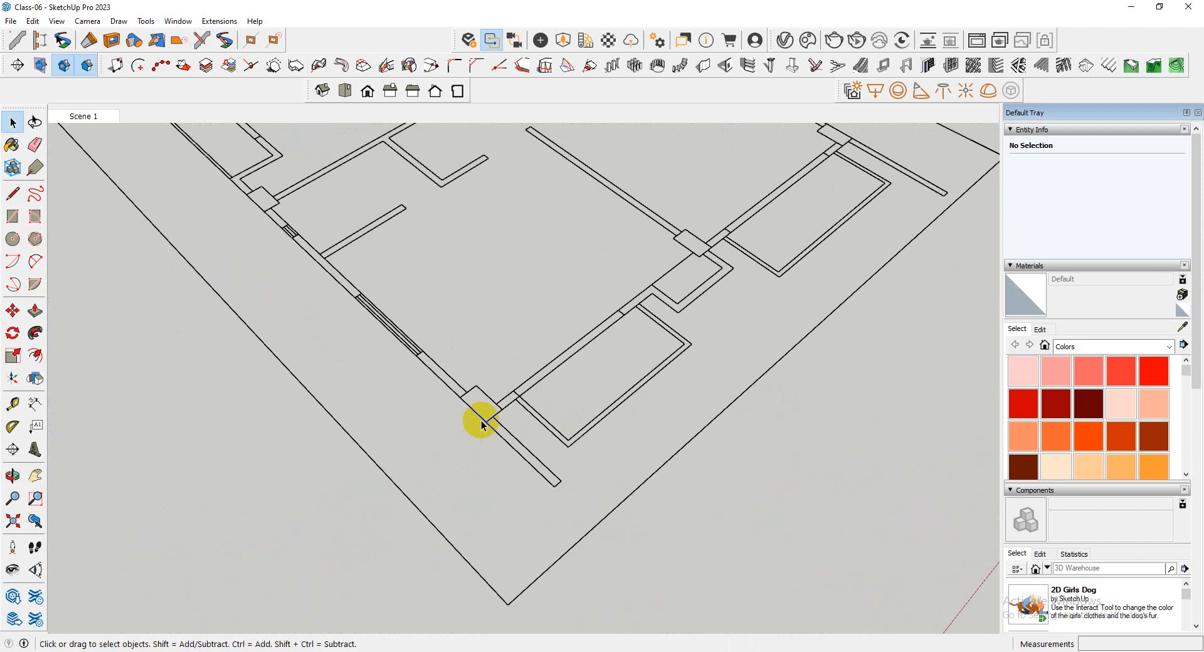
scroll(481, 418, "up", 3)
scroll(626, 555, "down", 4)
scroll(667, 329, "up", 4)
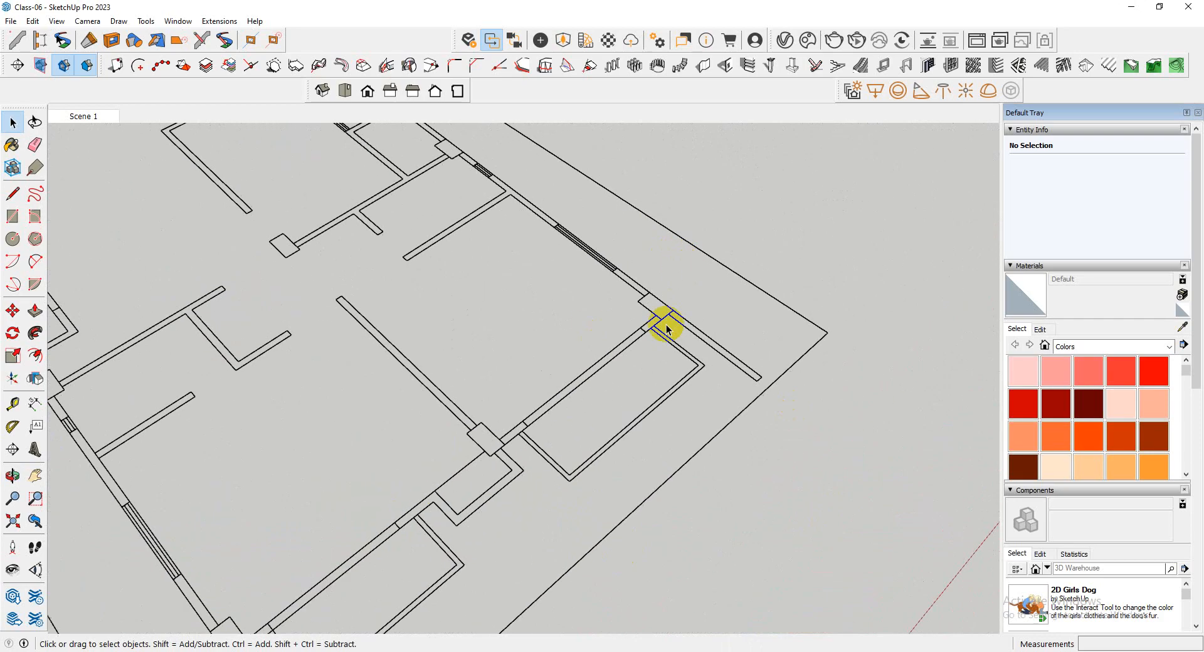
scroll(677, 362, "down", 4)
mouse_move(663, 359)
middle_mouse_down()
mouse_move(478, 391)
mouse_move(728, 389)
mouse_move(446, 430)
middle_mouse_up()
scroll(628, 406, "down", 4)
scroll(554, 299, "up", 3)
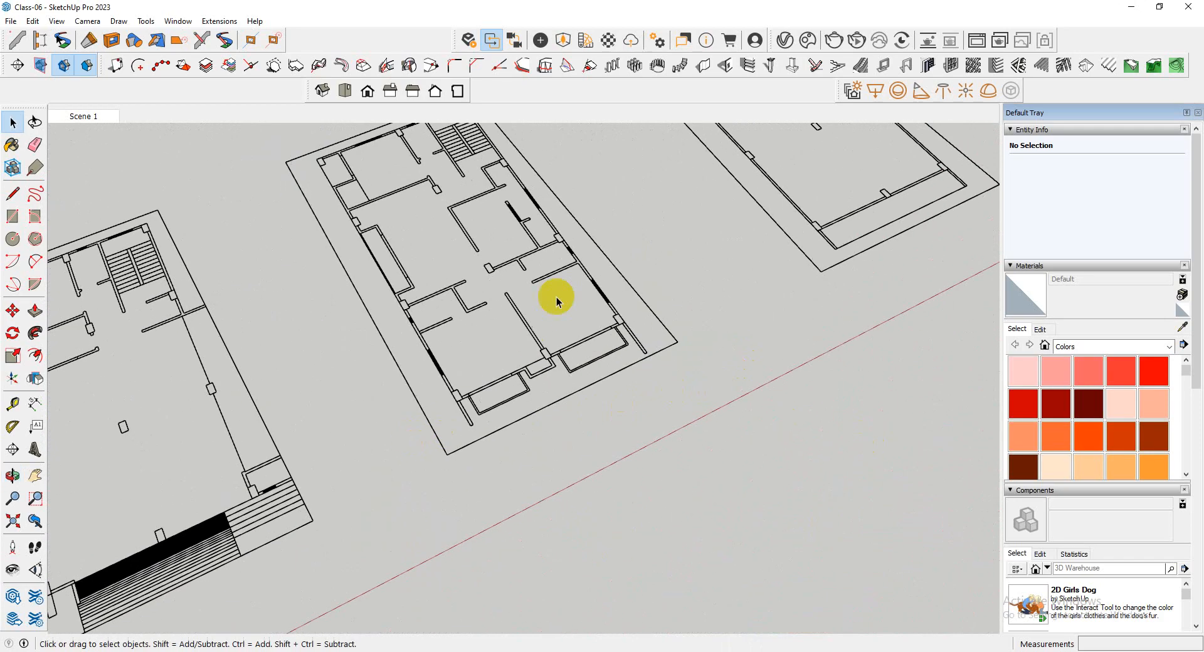
Draw rectangles over the two projecting front wall strips of the middle plan, about 6' 4" and 4' 6" long
scroll(678, 380, "up", 2)
scroll(678, 379, "up", 2)
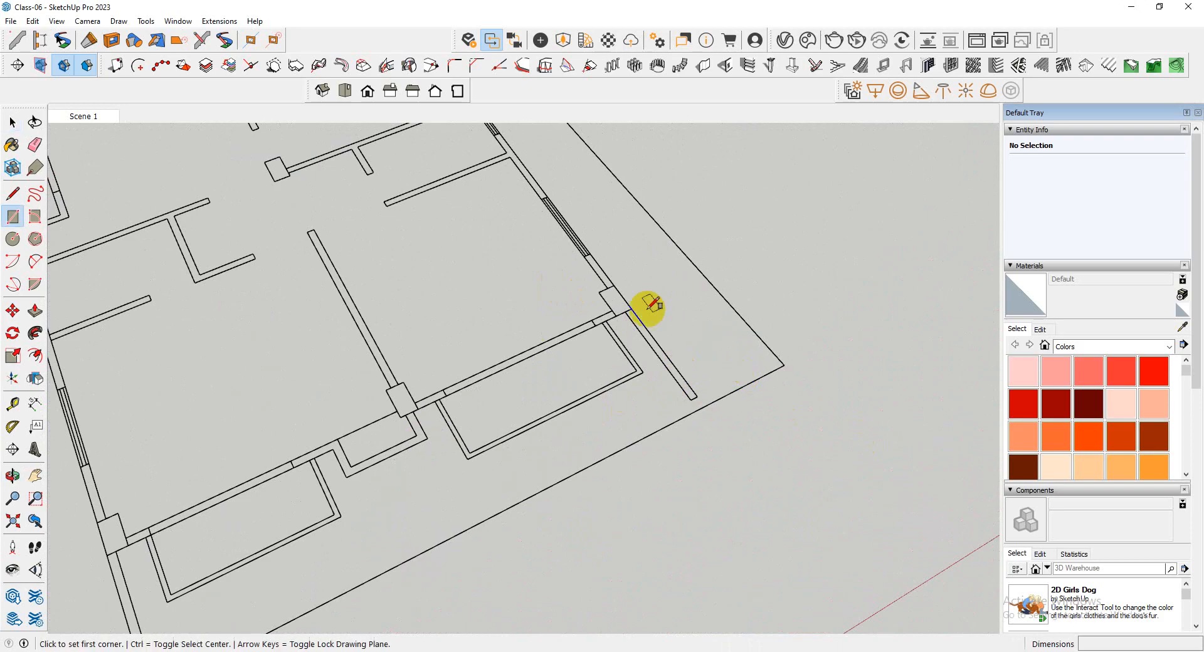
scroll(627, 310, "up", 3)
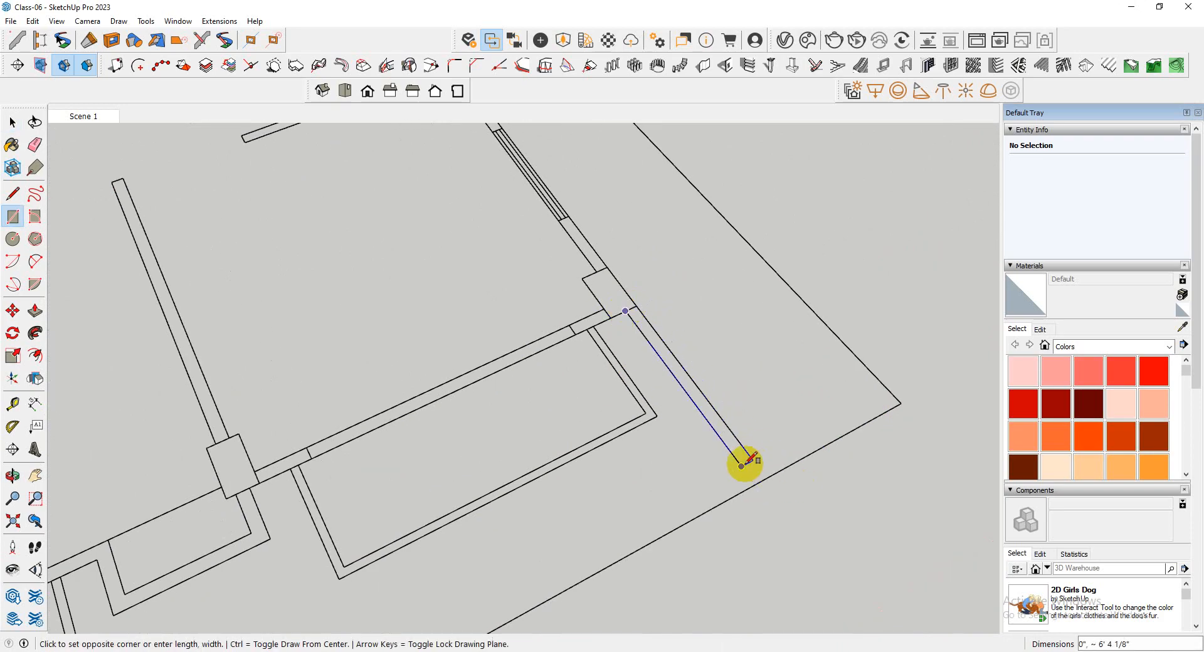
scroll(747, 402, "down", 4)
scroll(500, 476, "up", 5)
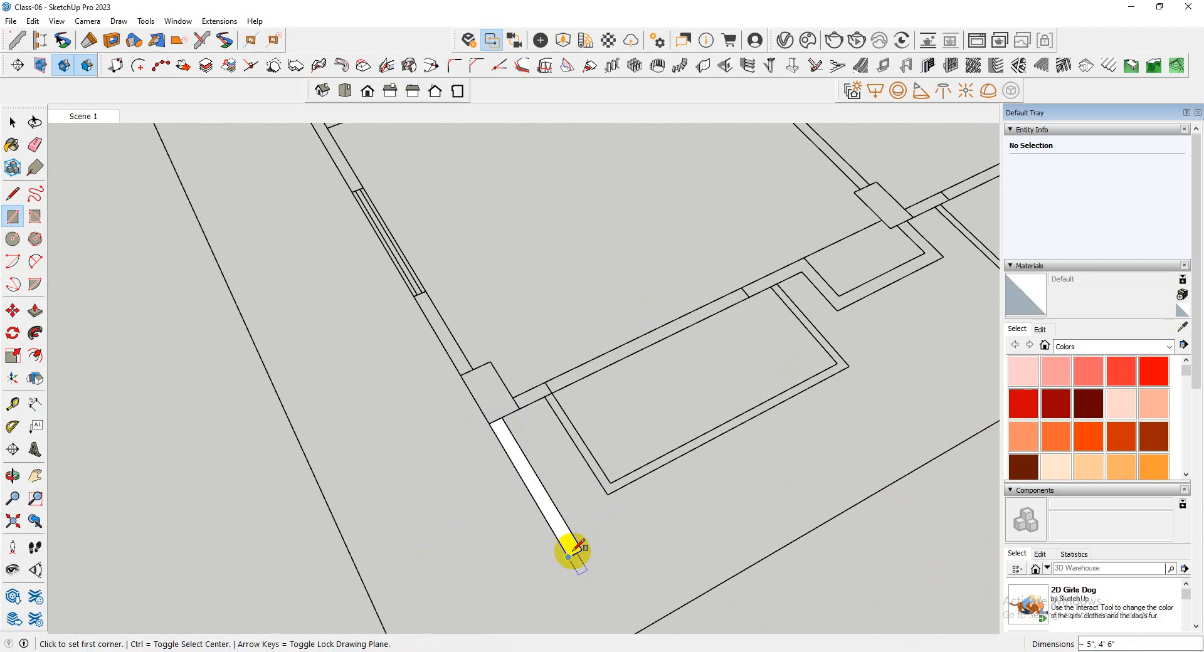
Group the shorter projecting wall strip and Push/Pull its face up 30' inside the group
right_click(569, 551)
left_click(622, 365)
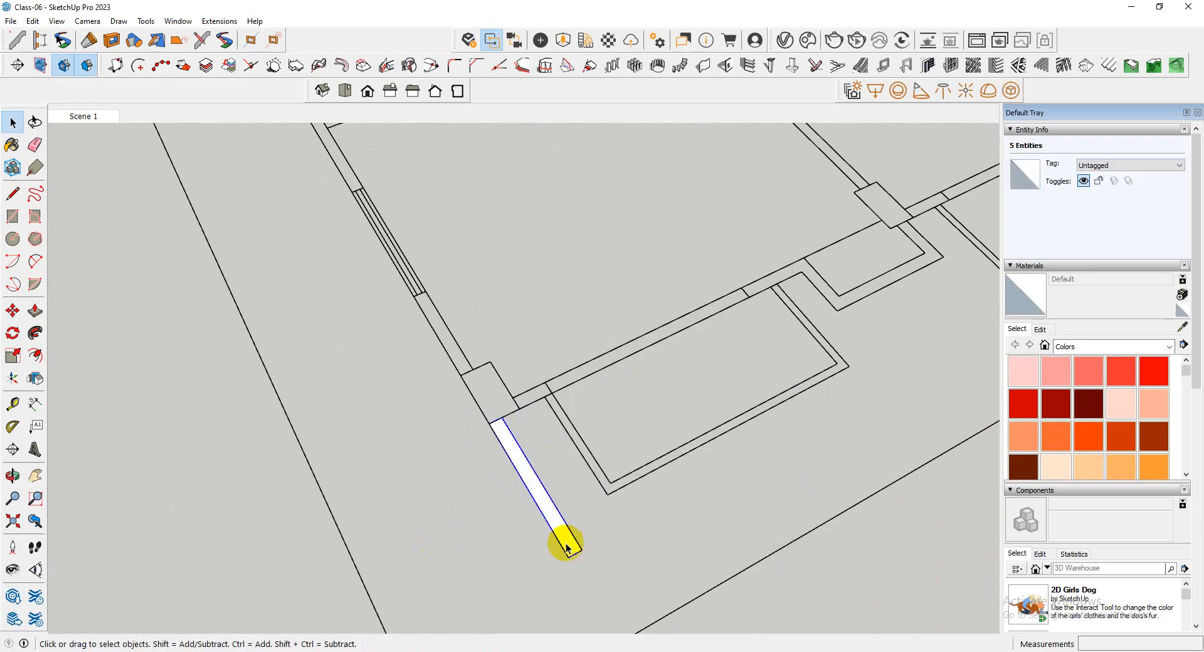
double_click(566, 547)
left_click(568, 550)
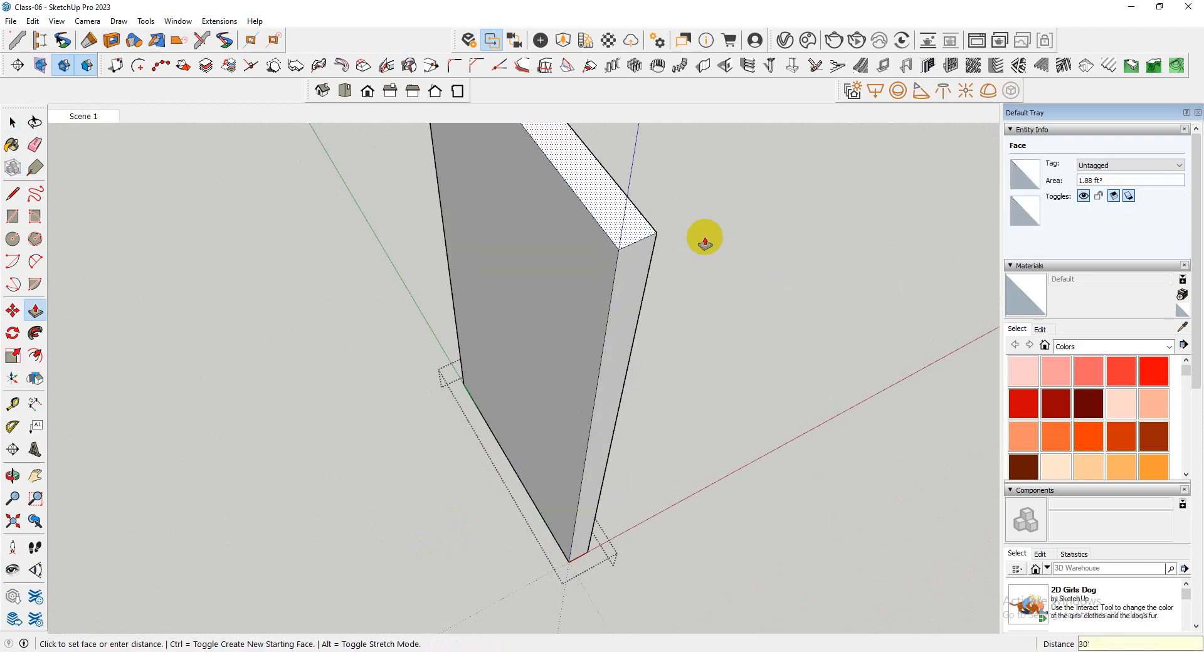
key("Return")
scroll(470, 380, "down", 7)
key("space")
left_click(548, 524)
scroll(448, 517, "down", 4)
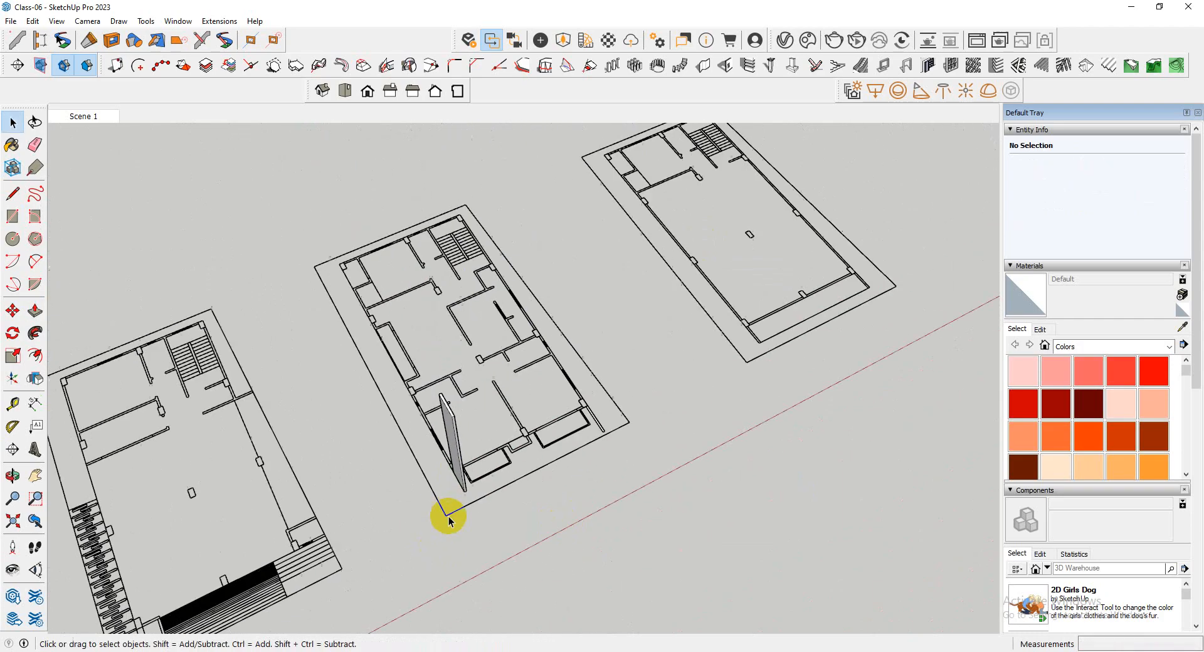
Group the longer projecting wall strip on the plan's opposite side and open that group for editing
scroll(448, 519, "up", 8)
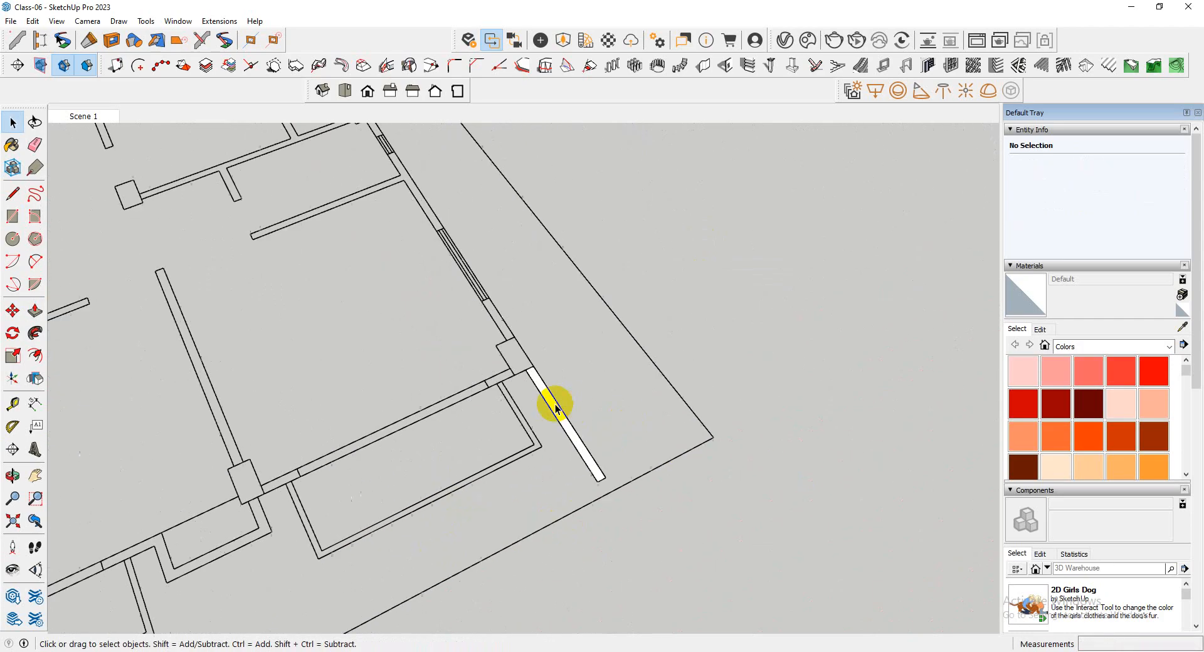
right_click(582, 450)
left_click(654, 270)
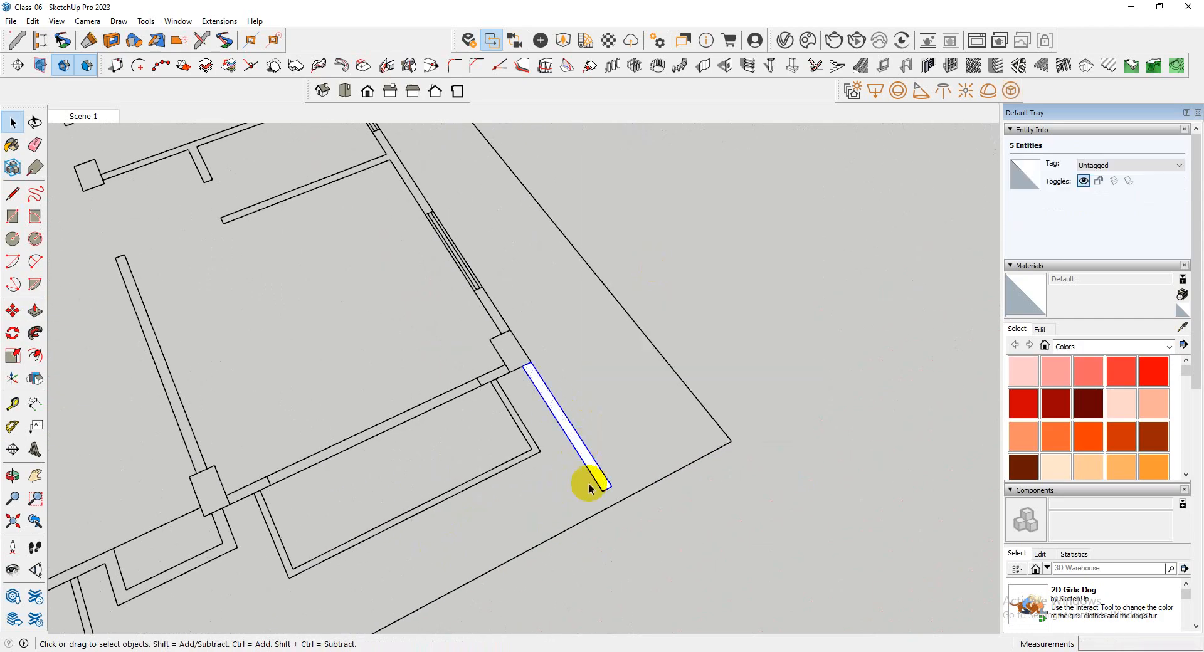
double_click(599, 482)
scroll(595, 487, "up", 3)
left_click(601, 485)
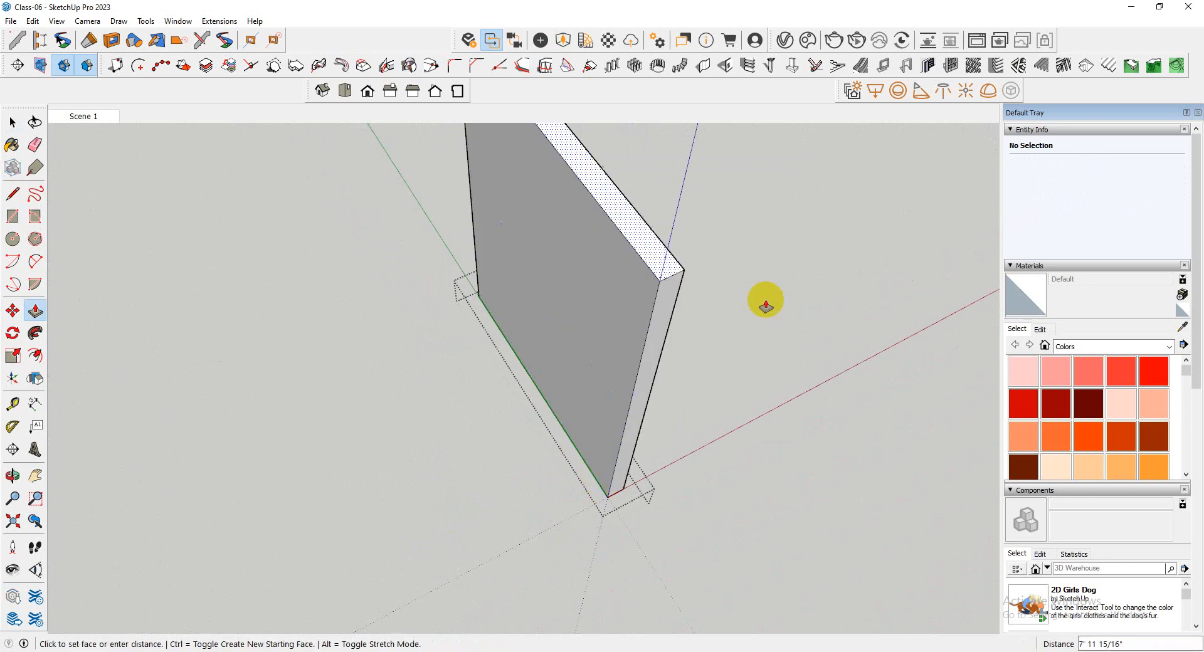
key("Return")
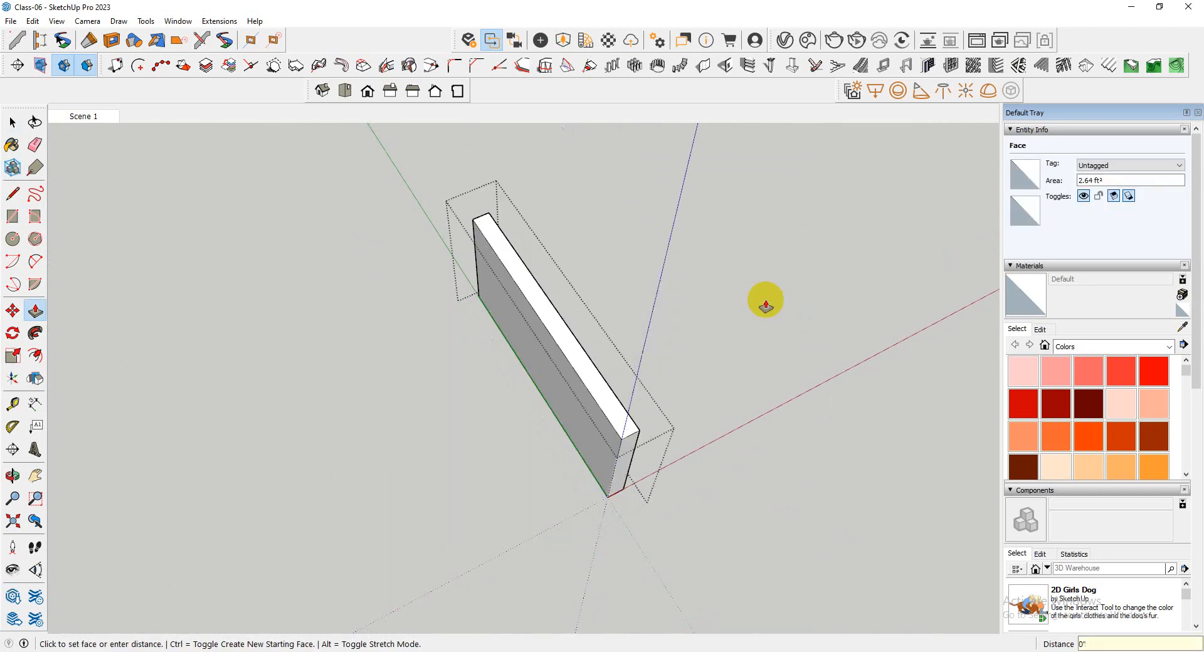
key("Escape")
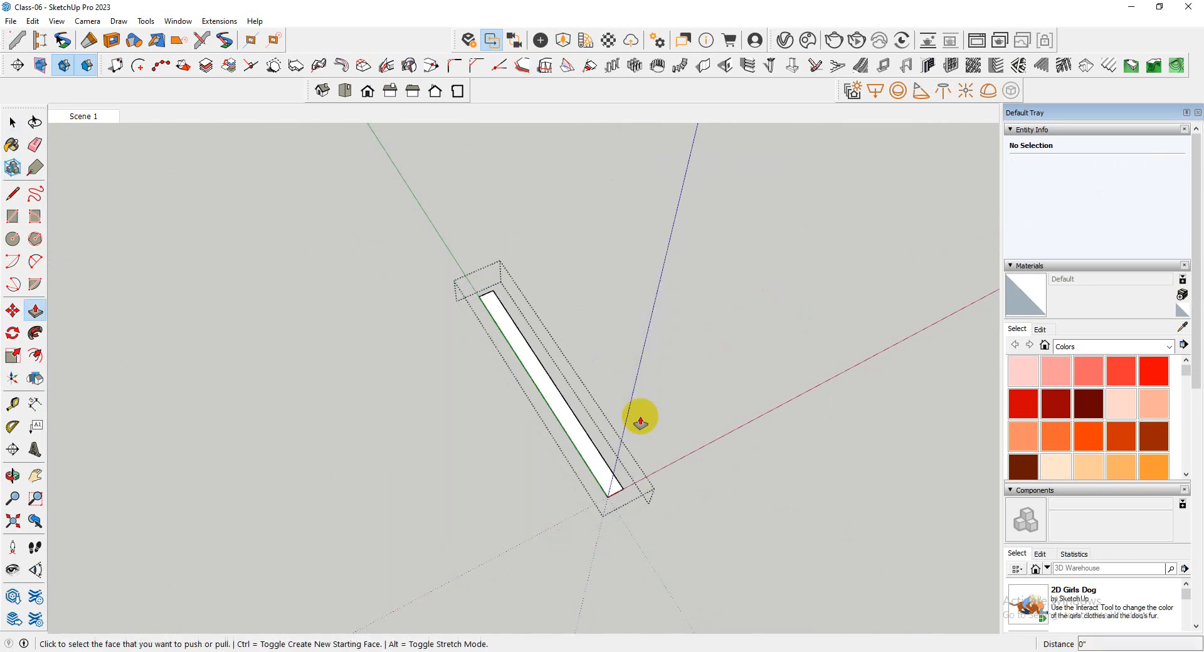
Push/Pull the longer wall strip's face upward into a tall wall like the one on the opposite side
left_click(594, 462)
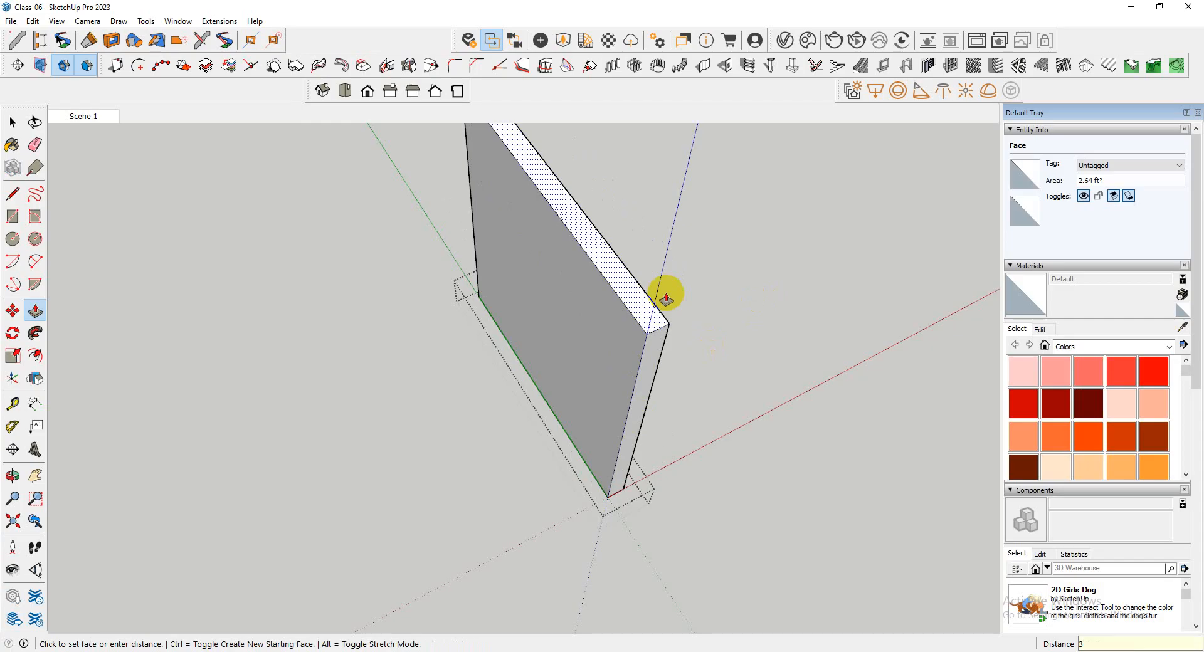
key("Return")
scroll(678, 327, "down", 5)
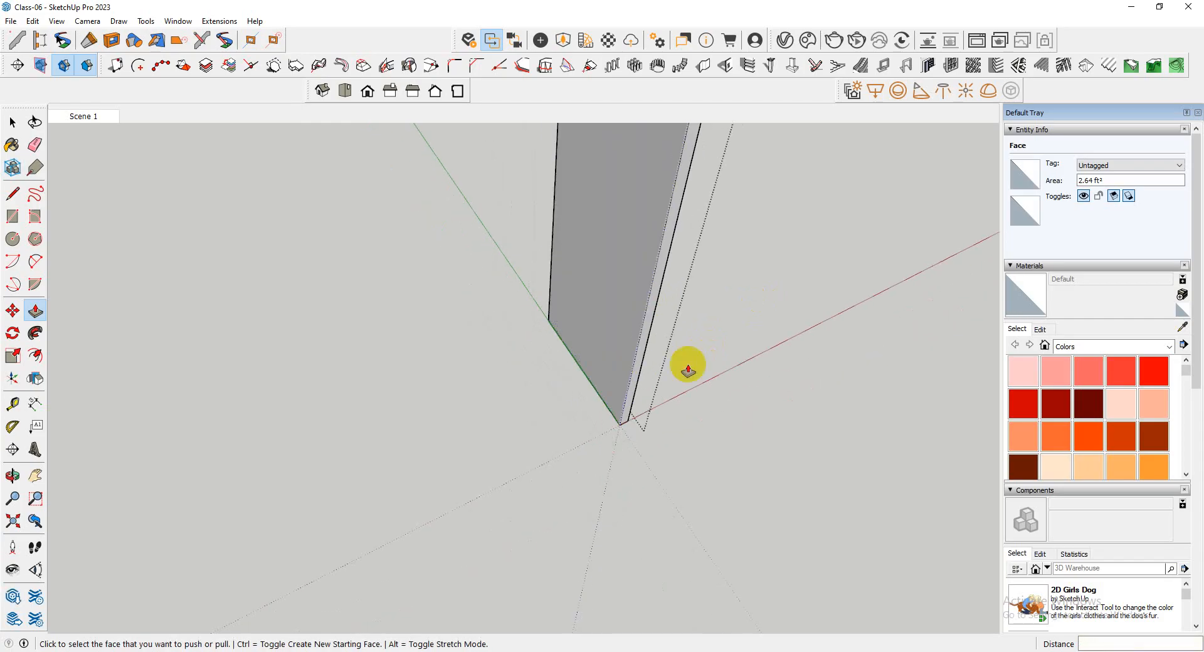
Finish editing the longer wall group and return to the overview of the three floor plans
key("space")
left_click(740, 493)
scroll(702, 437, "down", 3)
middle_click_drag(701, 436, 580, 438)
left_click(543, 431)
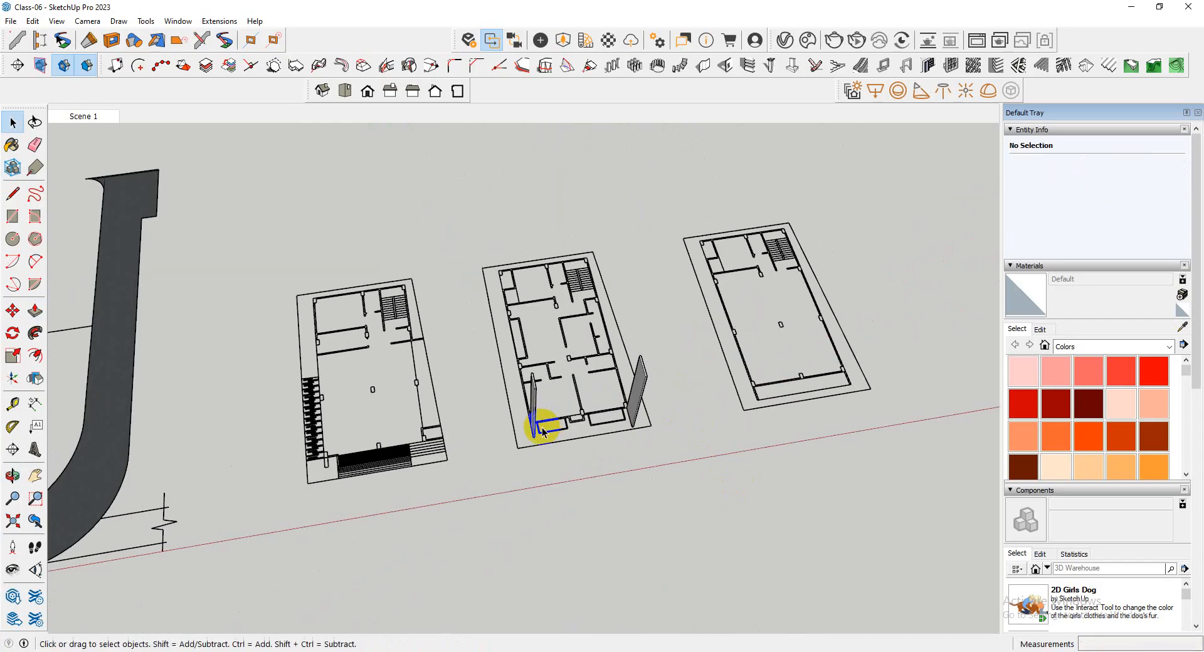
Select both tall wall groups and move them from the middle plan's front corner onto the matching point of the apartment tower's front
scroll(646, 425, "up", 3)
scroll(518, 387, "up", 3)
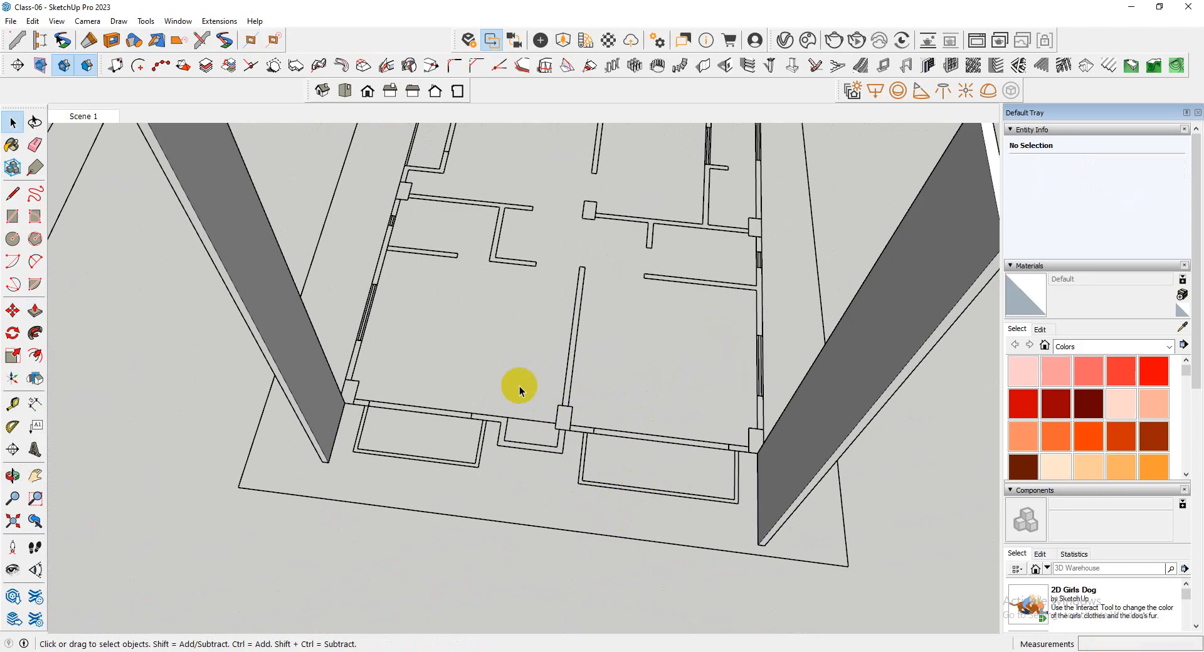
scroll(562, 446, "up", 2)
scroll(562, 447, "down", 6)
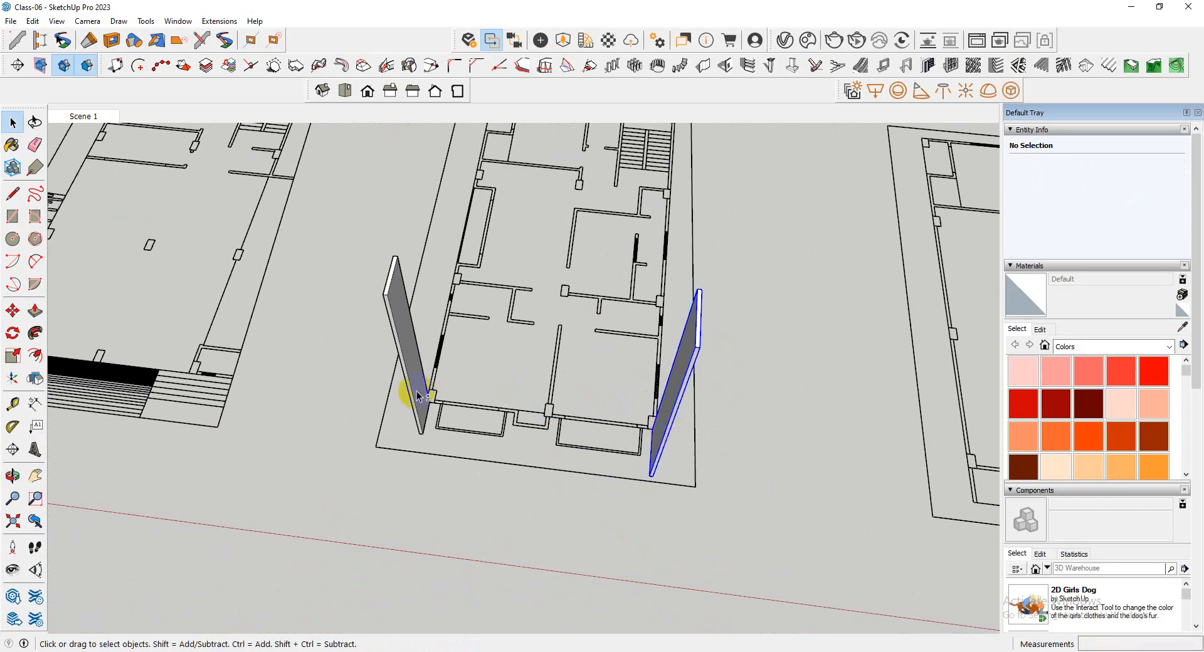
scroll(445, 433, "up", 3)
scroll(647, 451, "down", 4)
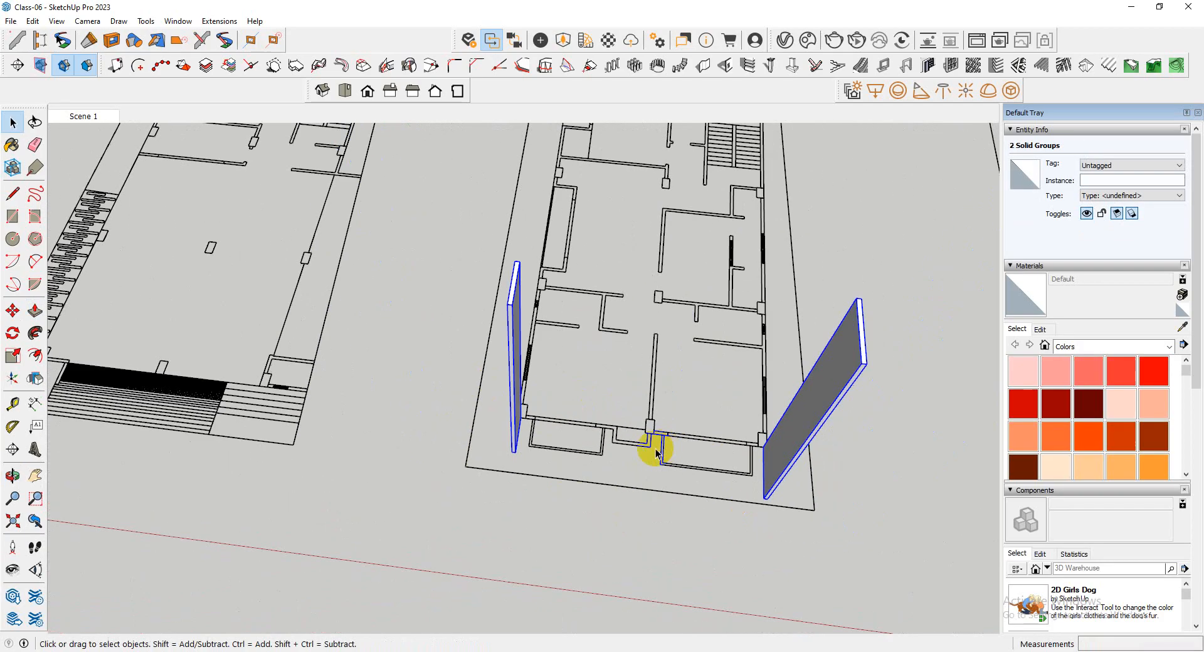
scroll(652, 448, "up", 6)
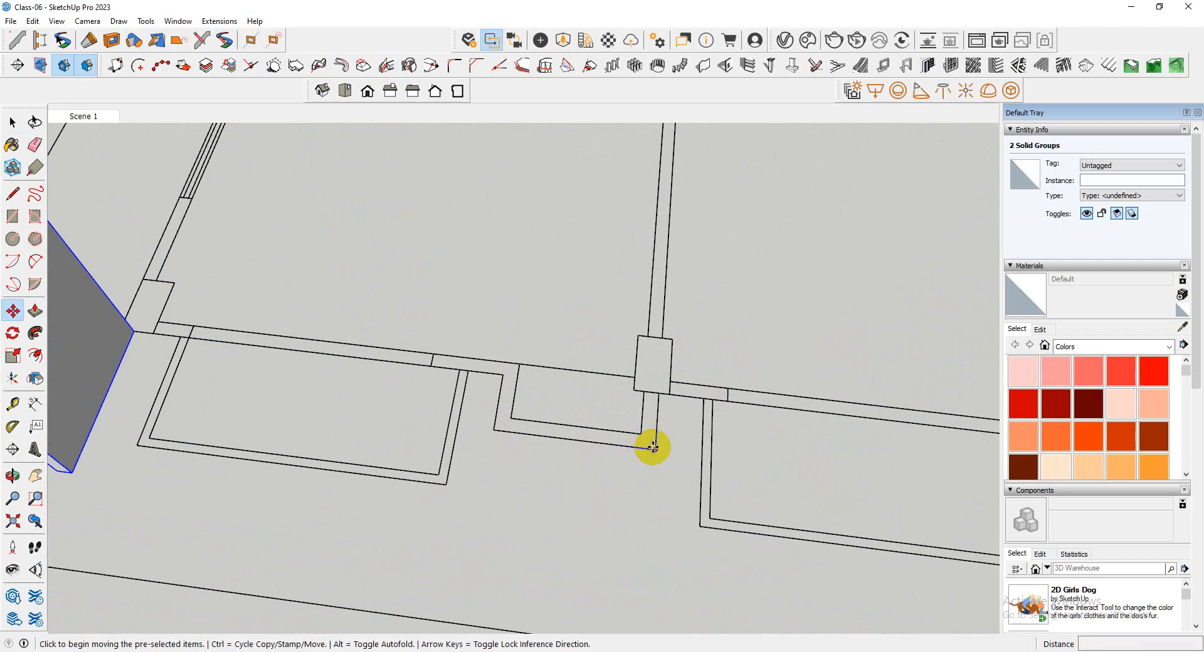
scroll(647, 448, "down", 10)
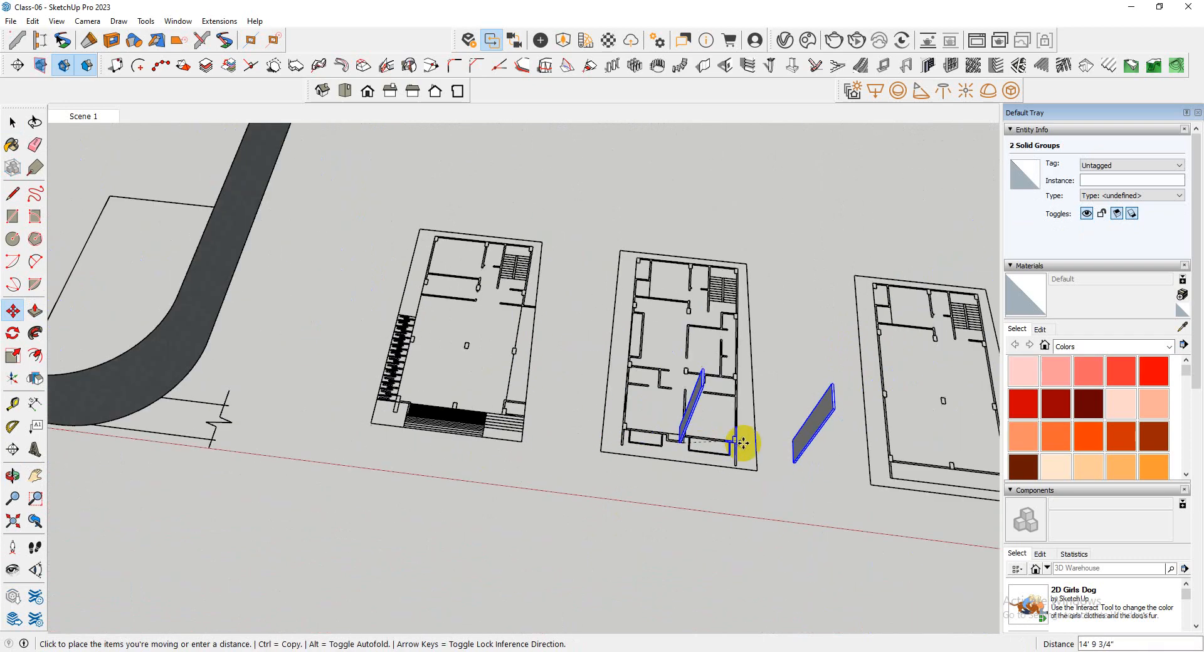
scroll(753, 449, "down", 5)
scroll(552, 329, "up", 10)
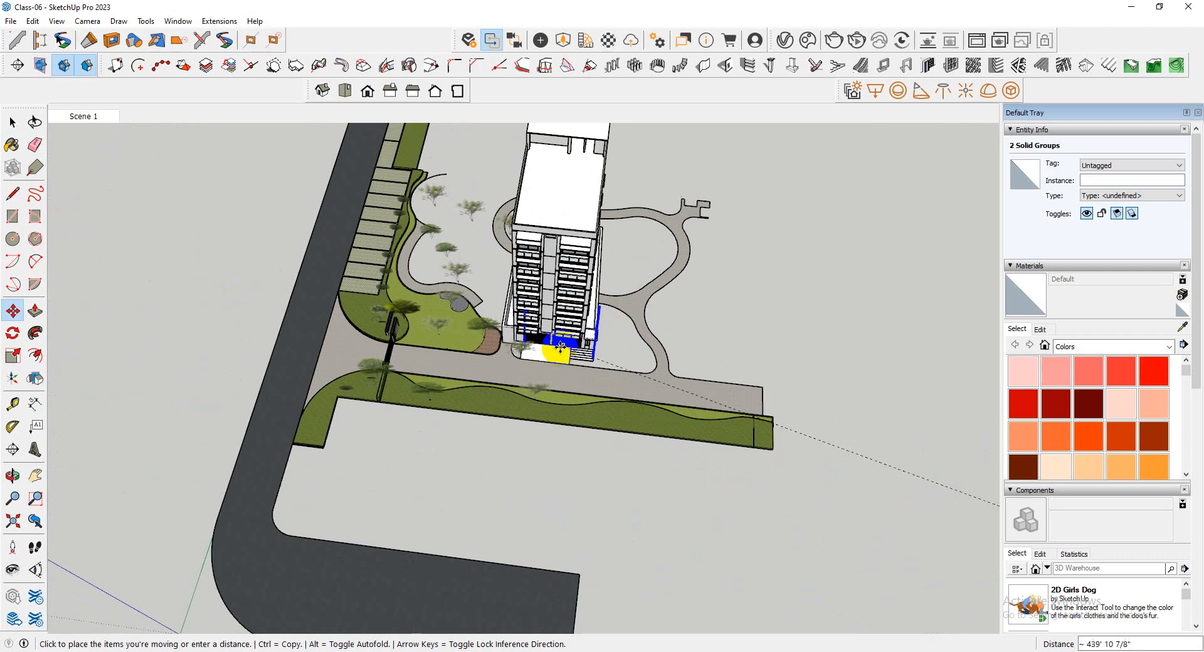
scroll(552, 329, "up", 5)
left_click(546, 319)
scroll(540, 387, "down", 4)
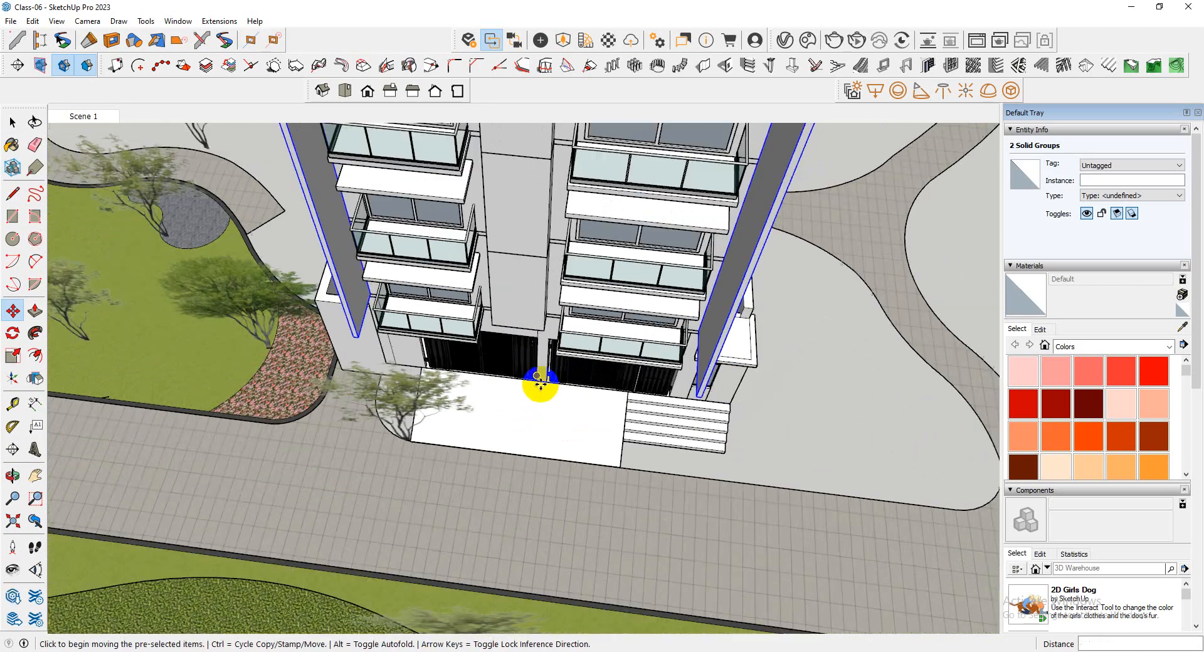
Scale both wall groups vertically so they reach the tower's roof level, about 63' tall
middle_click_drag(586, 401, 707, 340)
scroll(707, 340, "down", 6)
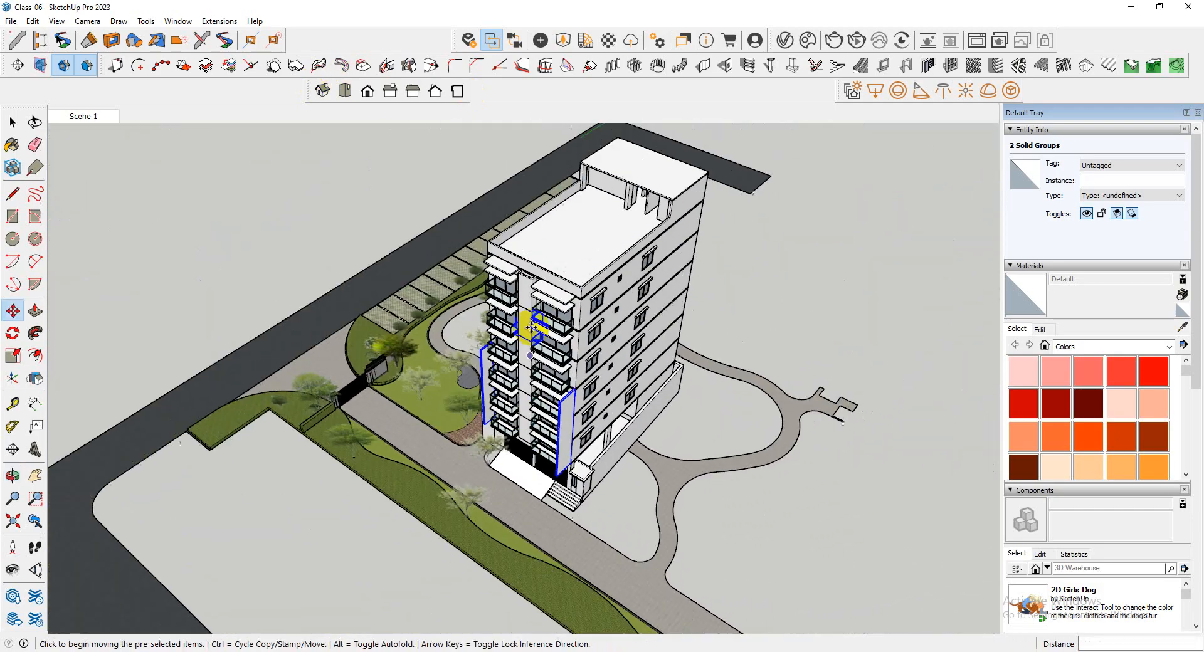
scroll(527, 336, "up", 6)
scroll(530, 381, "up", 2)
key("s")
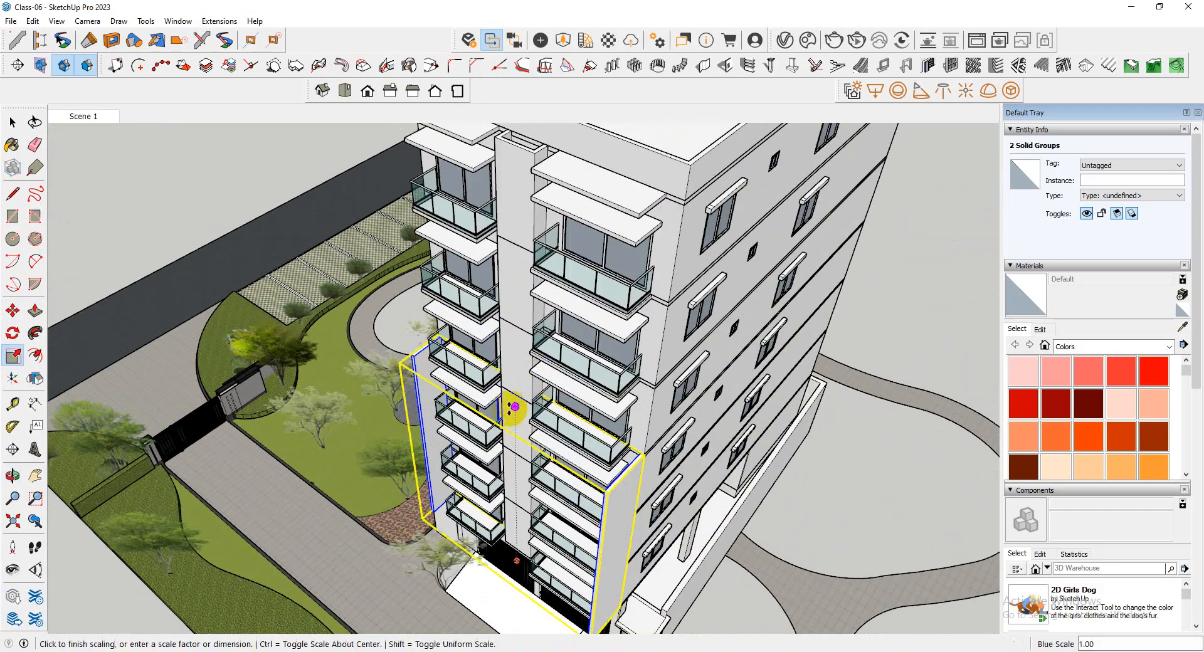
scroll(443, 326, "down", 3)
middle_click_drag(443, 327, 659, 219)
left_click(776, 383)
middle_click_drag(776, 384, 389, 341)
scroll(533, 480, "up", 4)
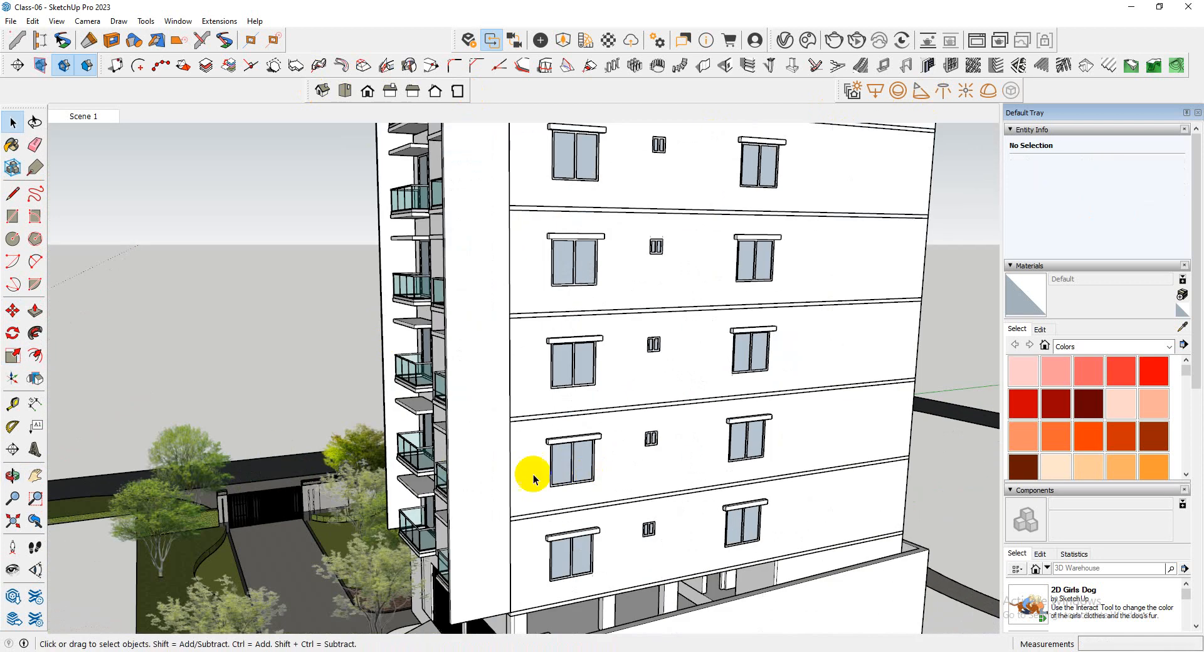
Open the tall wall group beside the tower's windowed side facade for editing
left_click(469, 483)
scroll(439, 452, "down", 3)
middle_click_drag(416, 422, 403, 444)
scroll(564, 524, "down", 4)
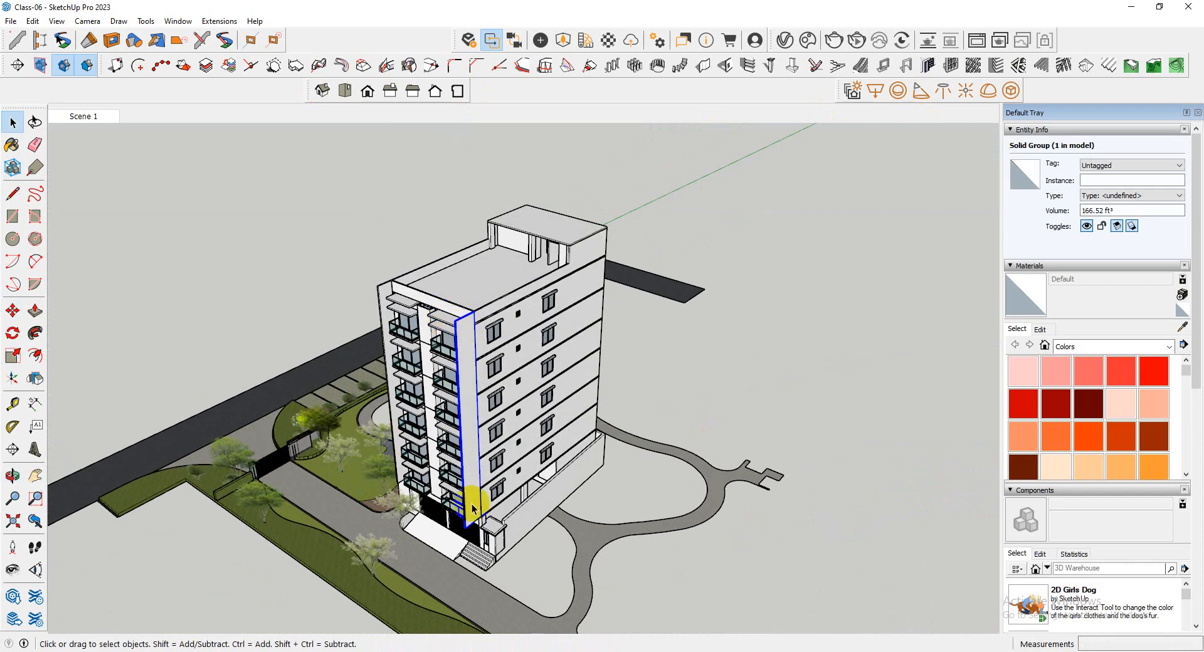
scroll(473, 510, "up", 4)
scroll(430, 401, "down", 3)
middle_click_drag(425, 372, 420, 432)
scroll(398, 259, "down", 1)
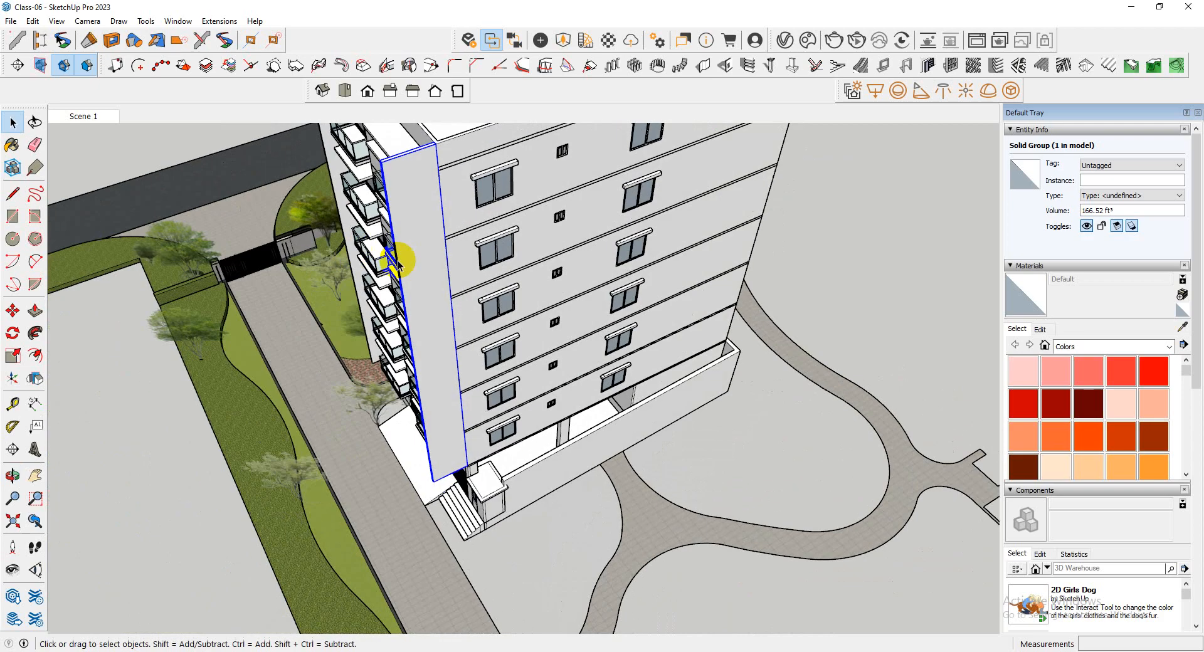
double_click(421, 250)
middle_click_drag(390, 228, 276, 178)
Measure the wall's width along its upper and lower ends with the Tape Measure
mouse_move(378, 184)
middle_mouse_down()
mouse_move(443, 312)
mouse_move(398, 193)
middle_mouse_up()
scroll(435, 194, "up", 4)
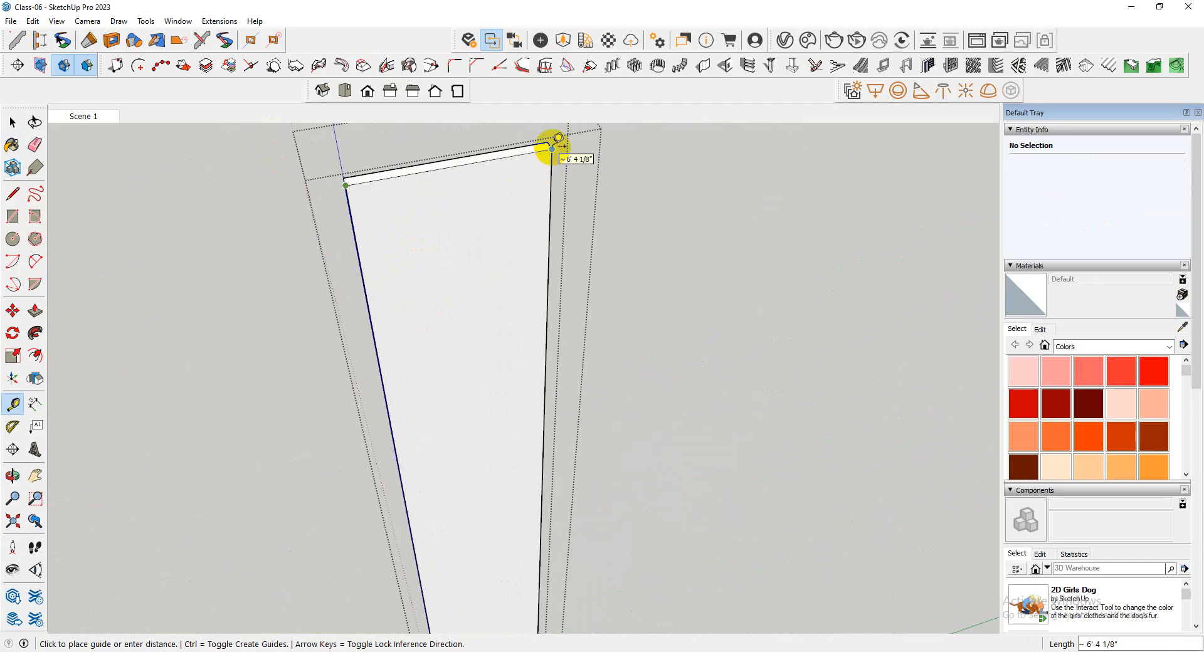
scroll(558, 137, "down", 5)
key("space")
scroll(529, 548, "up", 3)
scroll(512, 451, "up", 3)
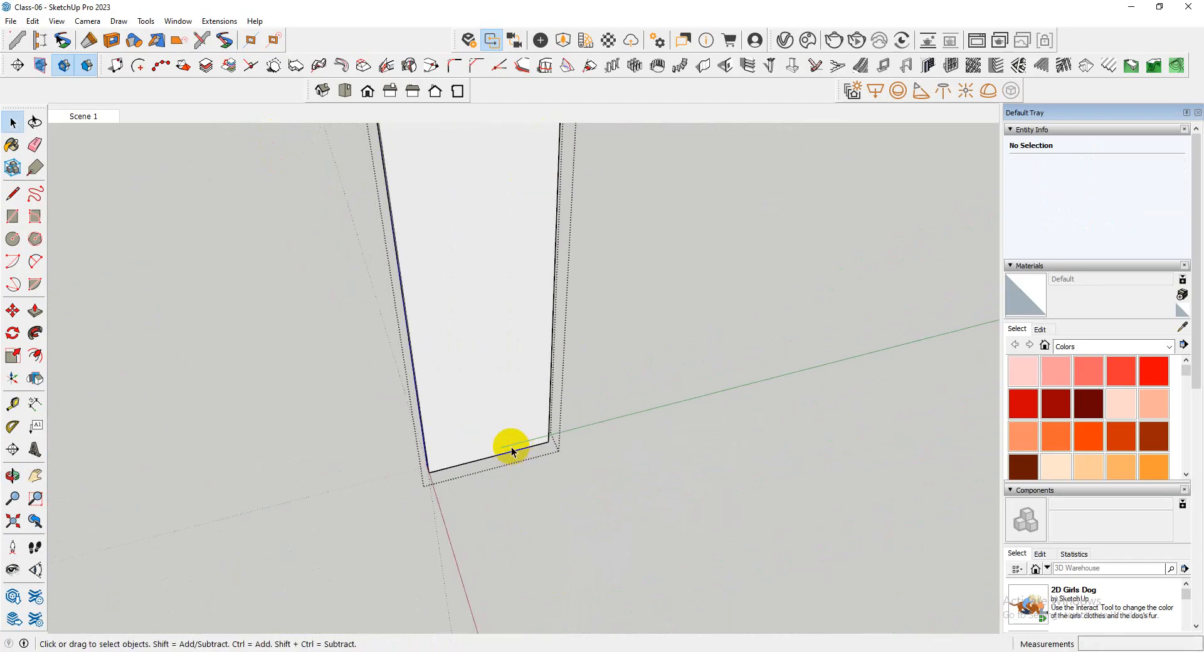
scroll(512, 451, "up", 2)
key("t")
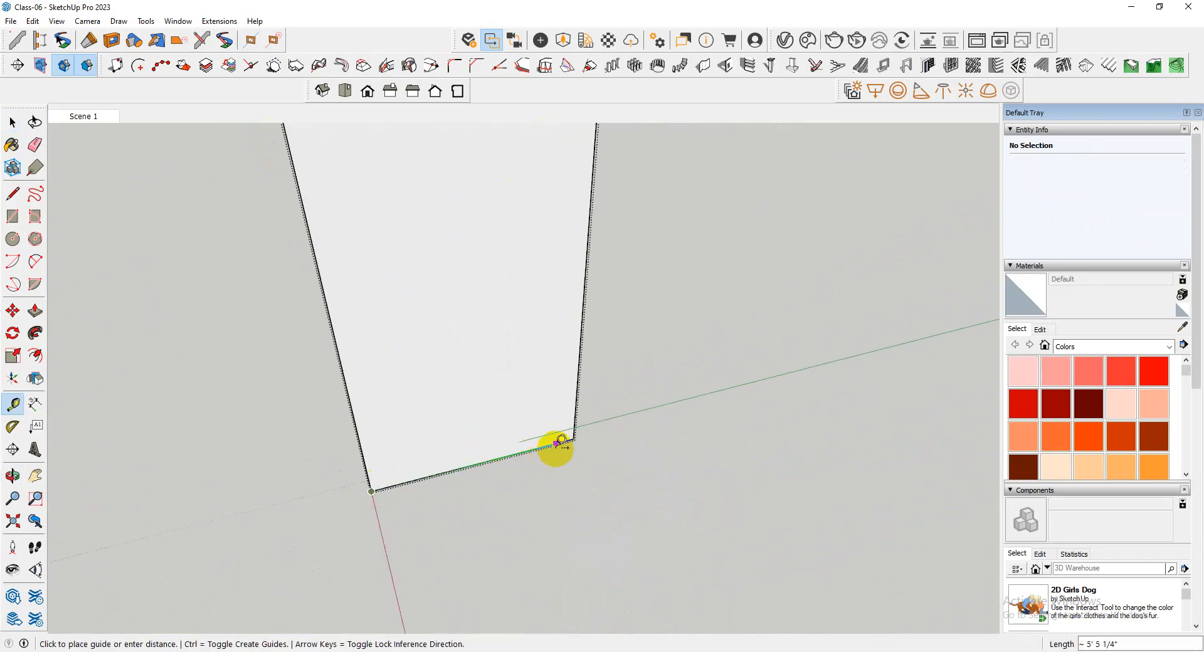
key("space")
scroll(479, 530, "down", 8)
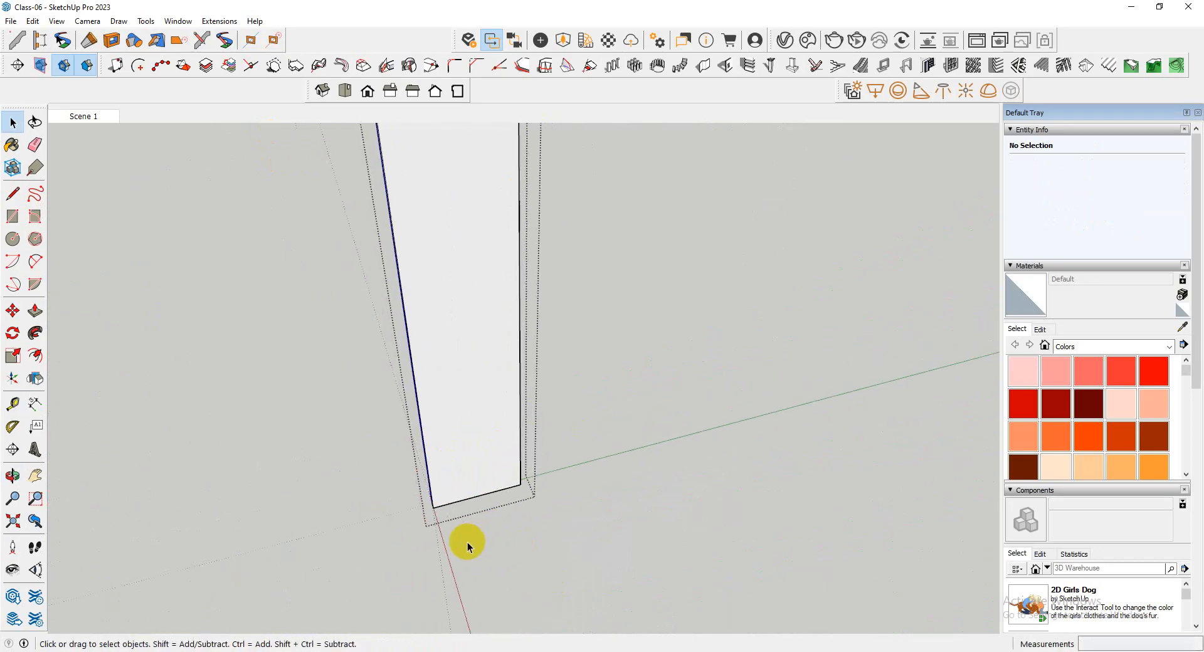
Examine the wall's top face and its narrow end face from several angles inside the group
scroll(450, 424, "up", 3)
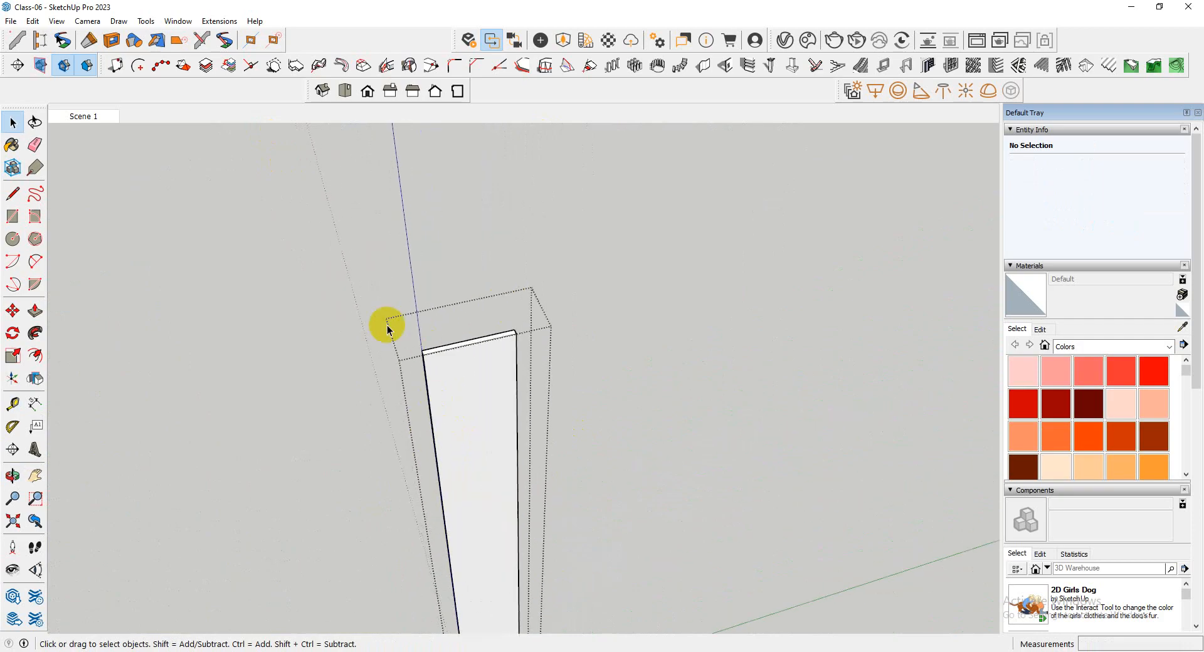
double_click(483, 342)
scroll(470, 332, "up", 4)
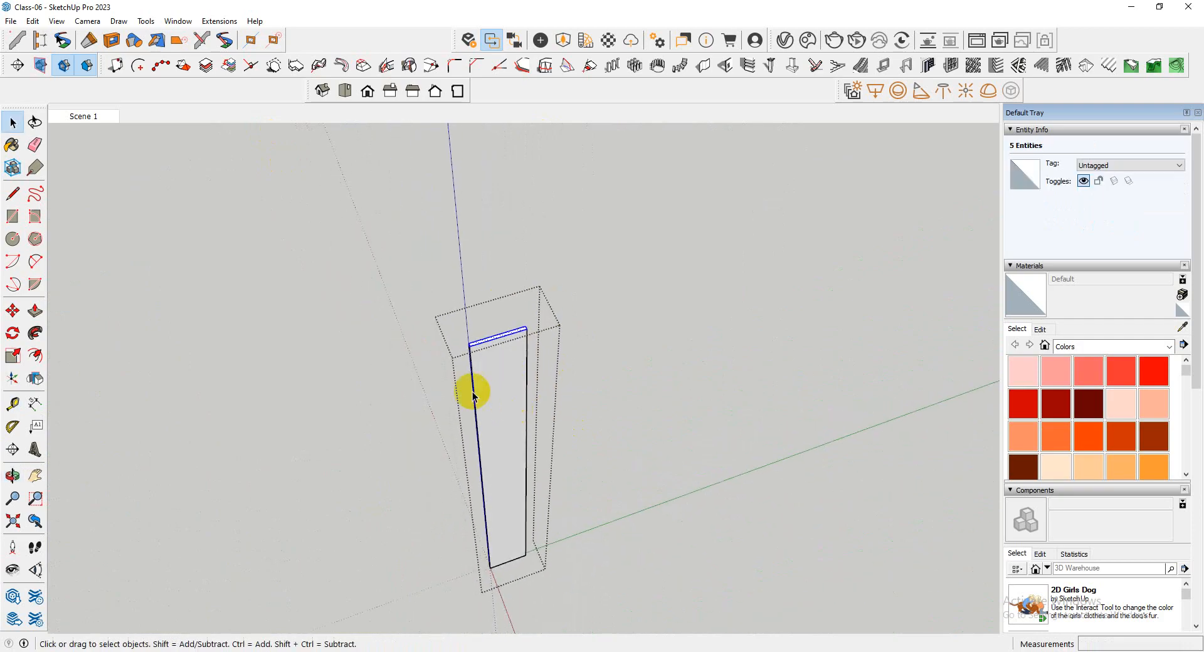
scroll(521, 257, "down", 5)
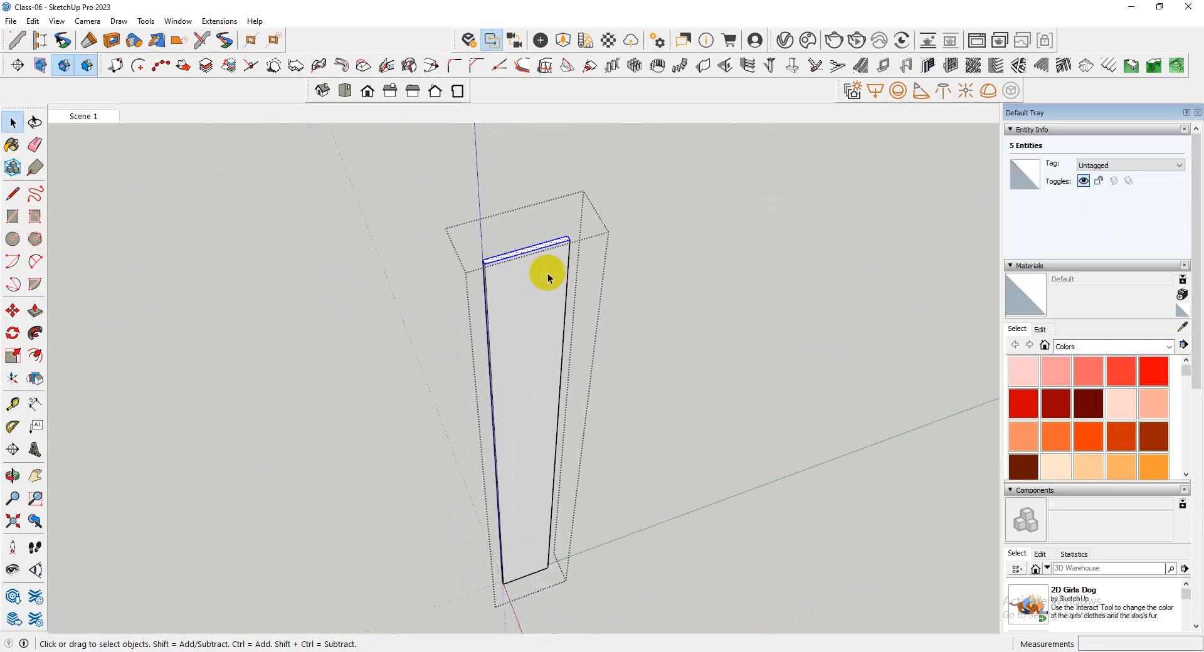
middle_click_drag(546, 274, 600, 341)
scroll(564, 355, "up", 6)
scroll(563, 355, "down", 5)
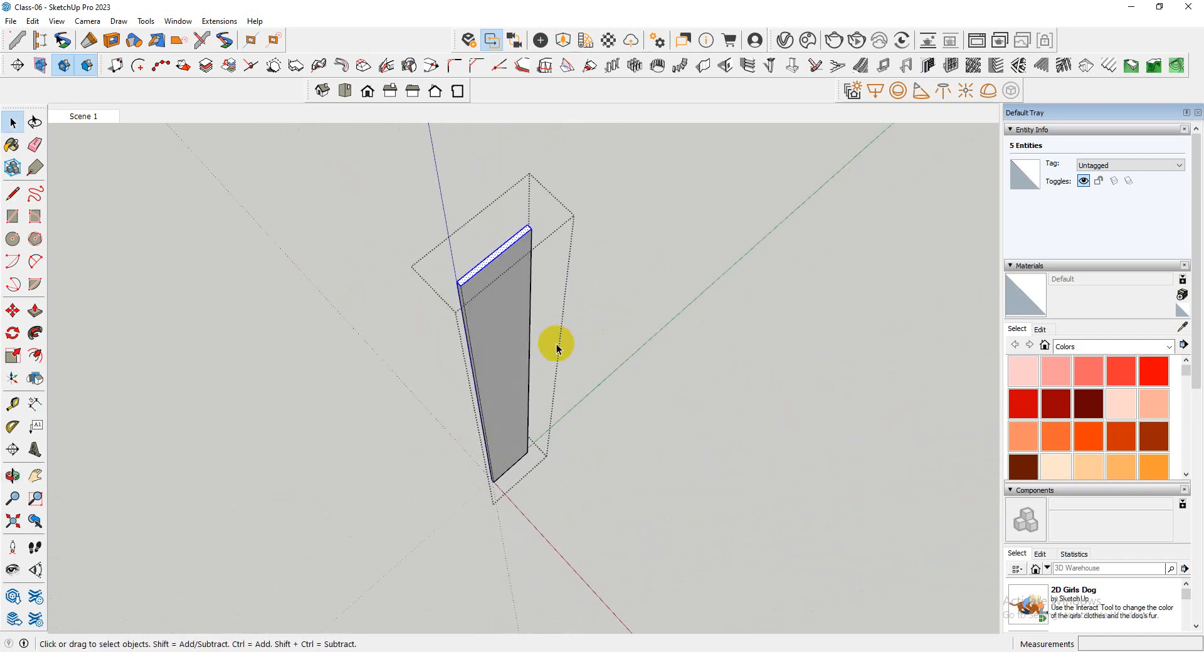
scroll(556, 344, "up", 4)
middle_click_drag(586, 400, 431, 335)
scroll(465, 422, "down", 3)
scroll(495, 289, "up", 5)
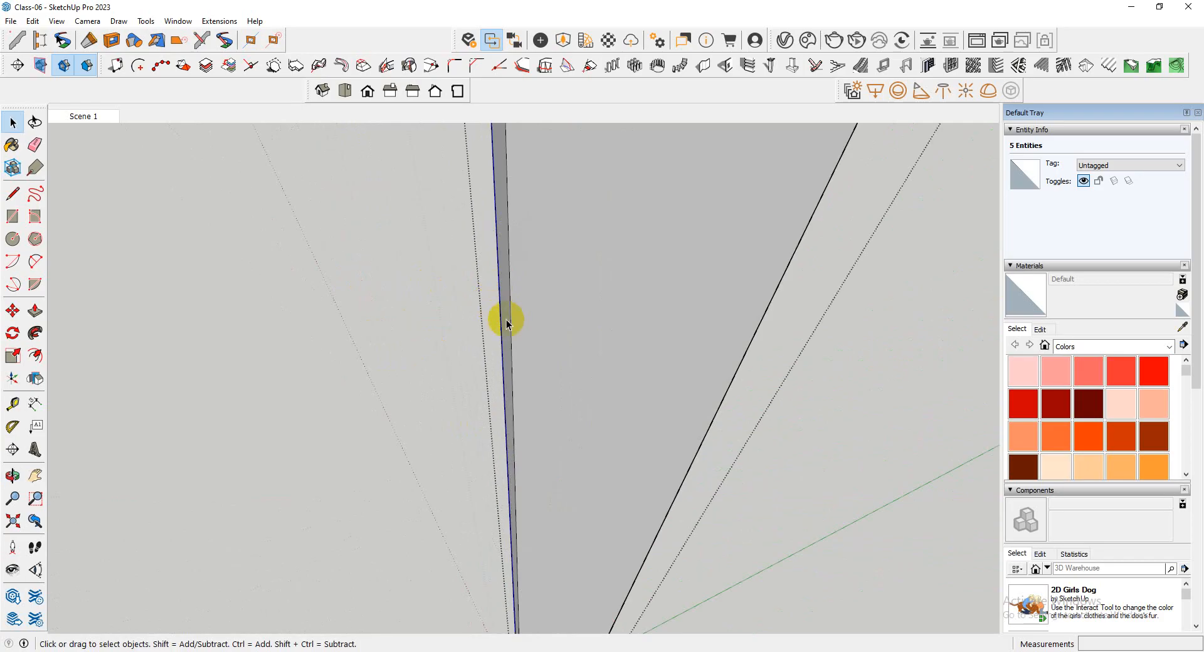
left_click(506, 321)
scroll(479, 390, "down", 5)
mouse_move(479, 391)
middle_mouse_down()
mouse_move(471, 398)
mouse_move(492, 390)
middle_mouse_up()
scroll(492, 389, "up", 5)
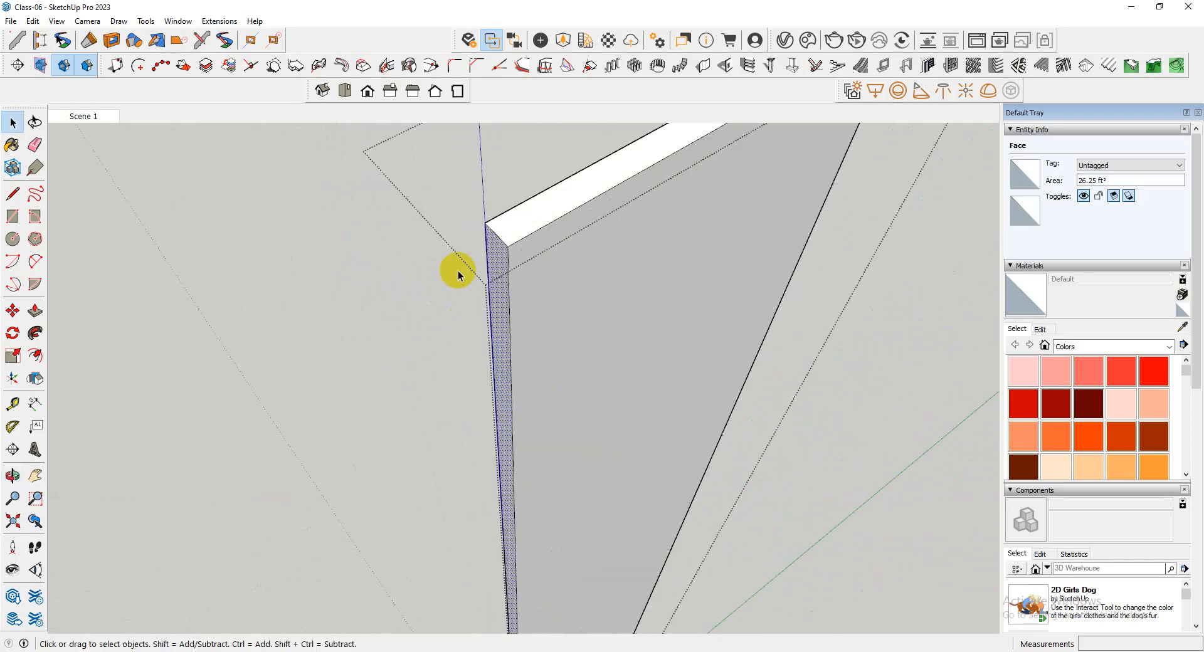
scroll(459, 293, "down", 3)
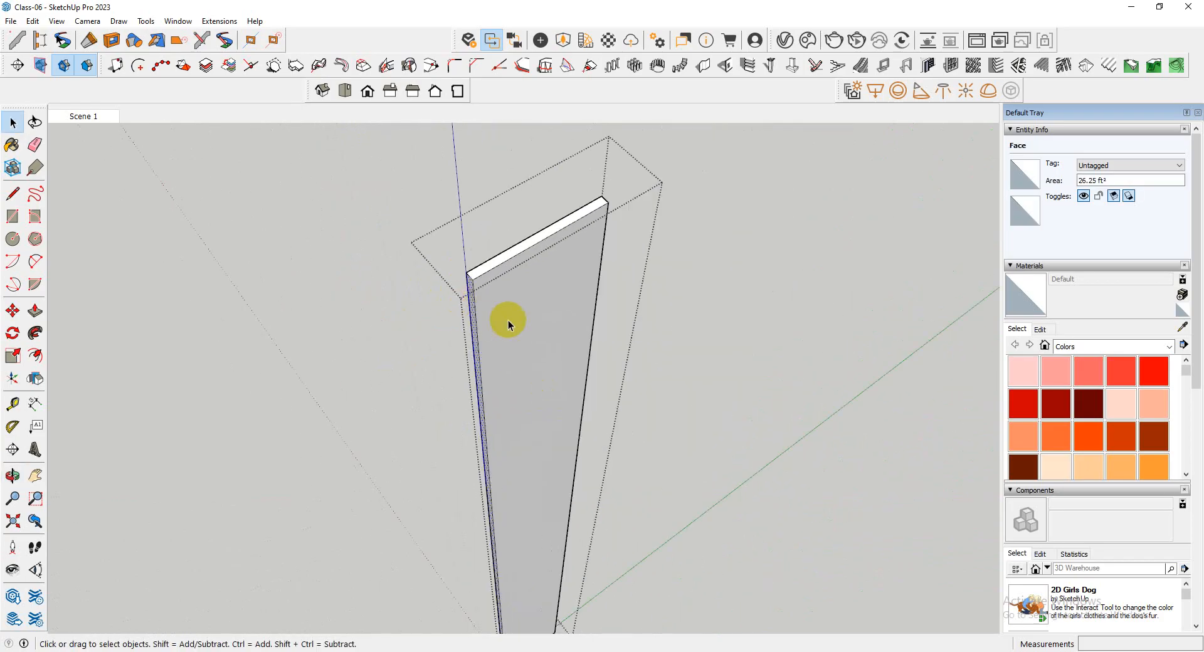
Copy the wall's vertical edge 6' 5" across its broad face to mark the opposite narrow end
left_click(600, 266)
middle_click_drag(600, 266, 464, 278)
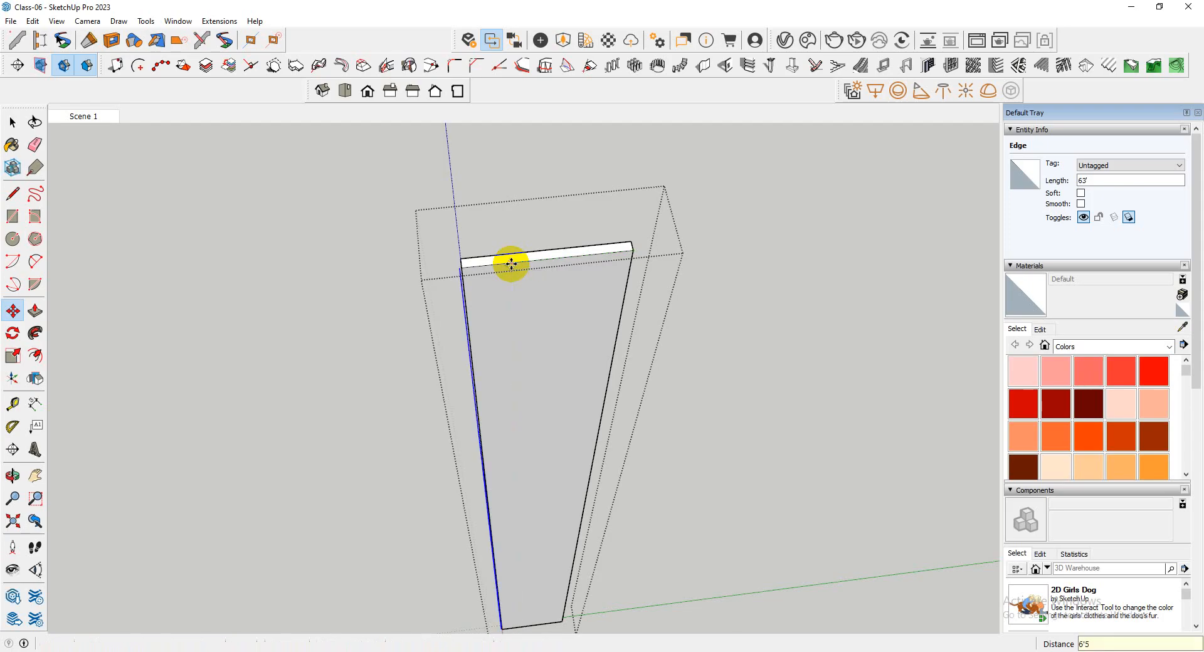
scroll(470, 309, "up", 6)
scroll(424, 292, "down", 3)
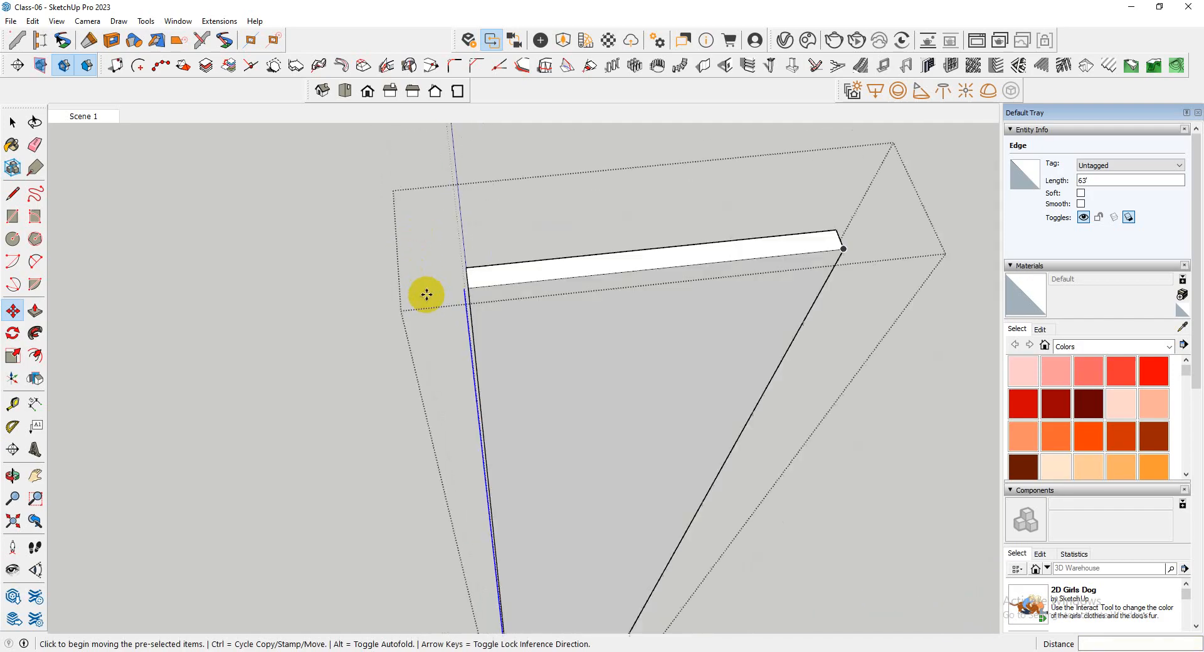
scroll(483, 282, "up", 2)
scroll(483, 281, "up", 2)
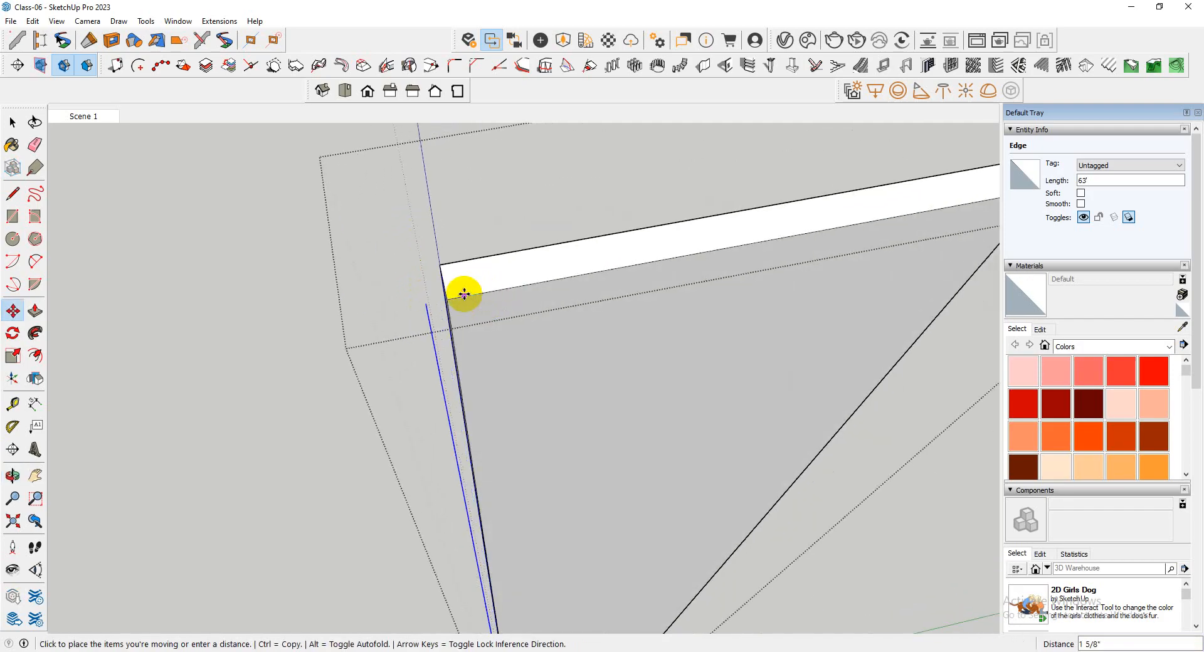
scroll(439, 327, "up", 2)
key("space")
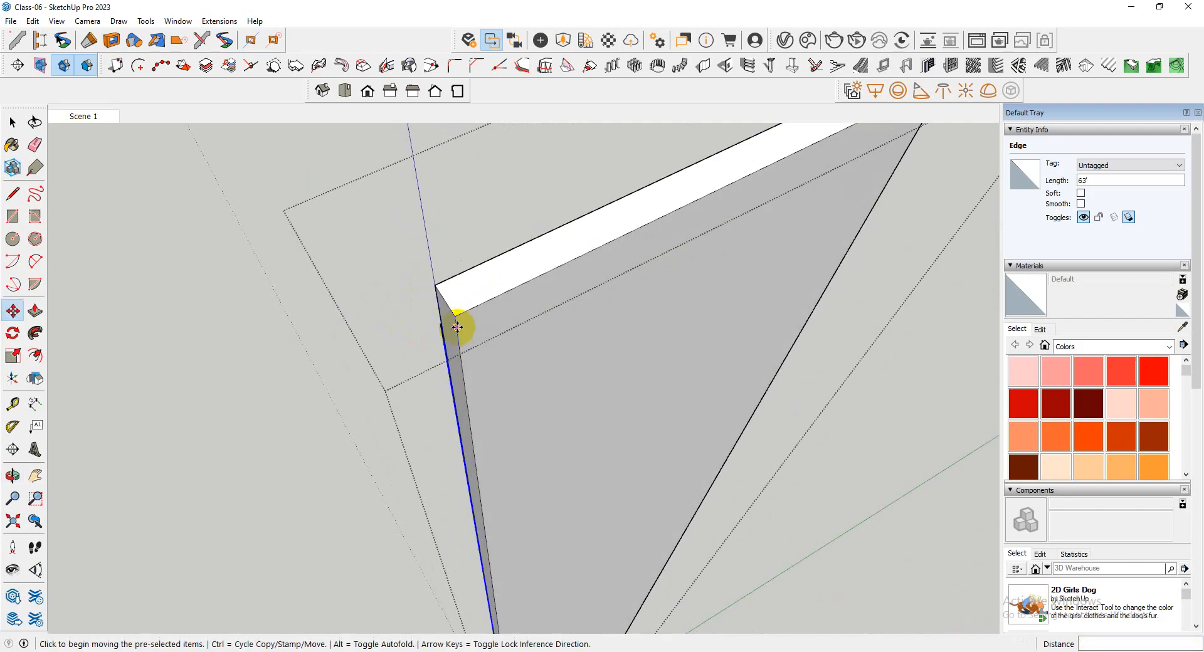
Push/Pull the wall's narrow end face outward by about 1 7/8"
scroll(454, 326, "up", 2)
key("p")
left_click(455, 326)
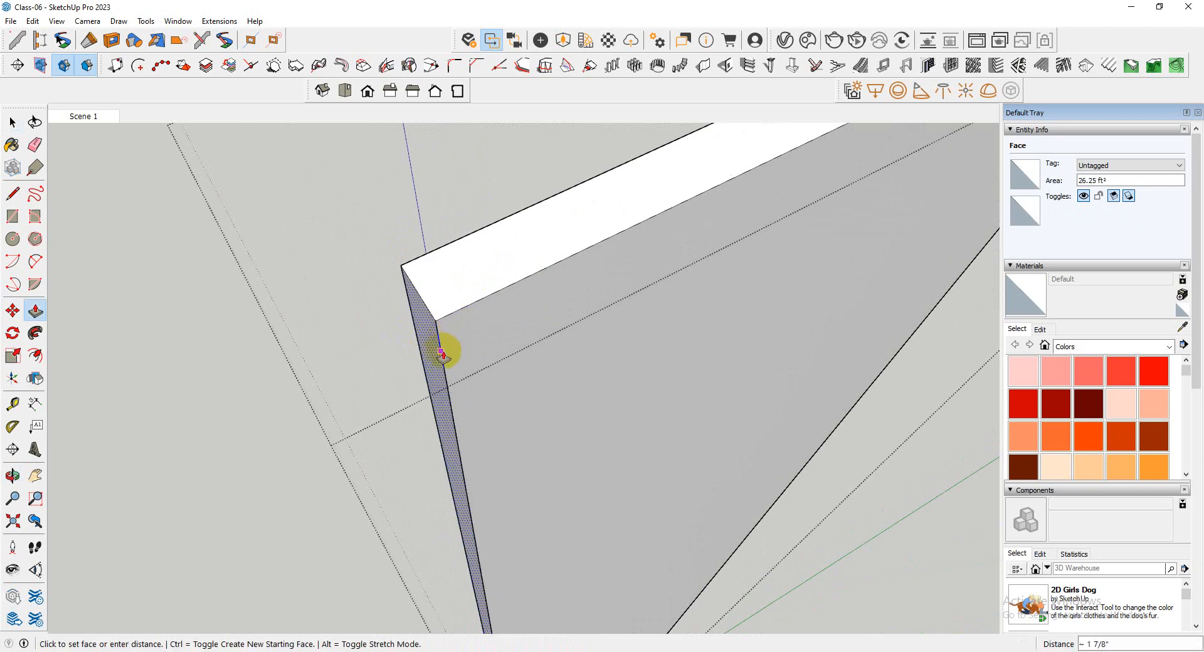
left_click(441, 351)
scroll(284, 247, "down", 6)
scroll(524, 261, "down", 4)
Copy the wall's opposite vertical edge to about the middle of the broad face as a dividing line
middle_click_drag(525, 261, 487, 424)
scroll(474, 423, "up", 3)
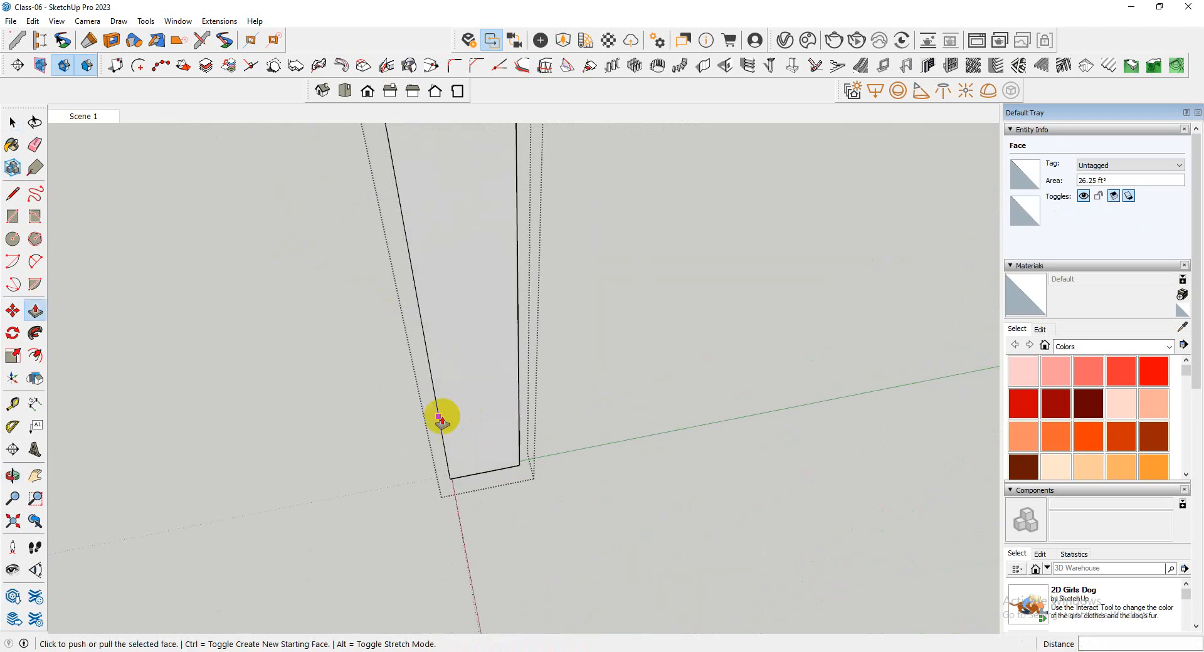
scroll(488, 512, "down", 2)
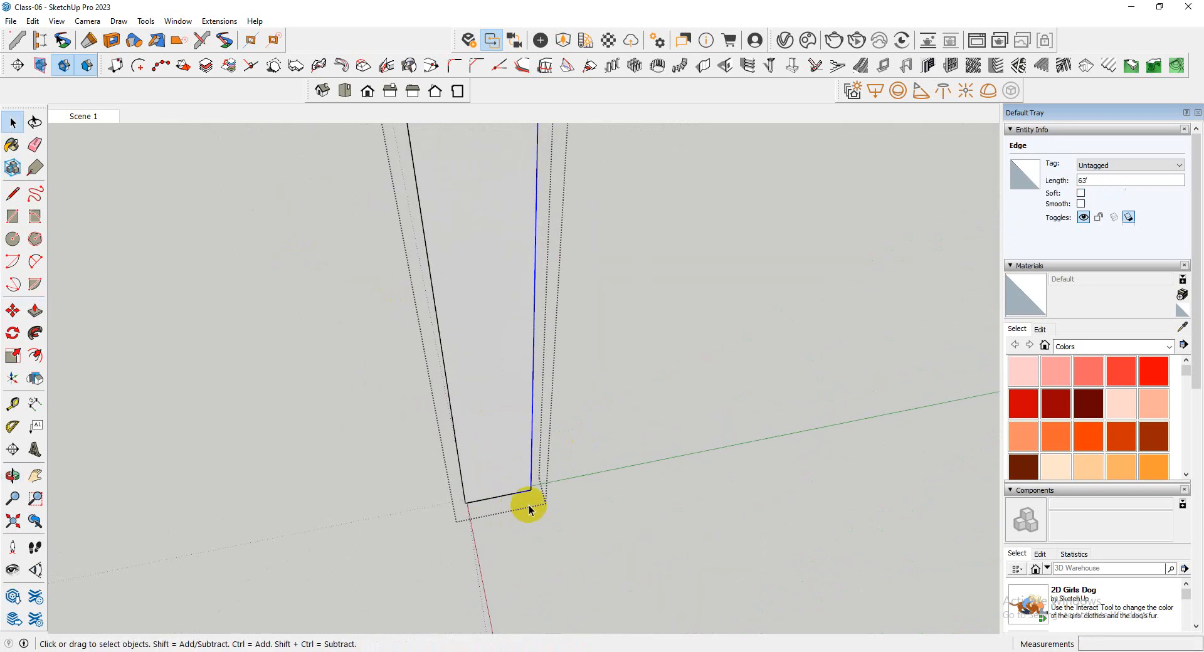
middle_click_drag(530, 507, 525, 512)
scroll(532, 491, "up", 3)
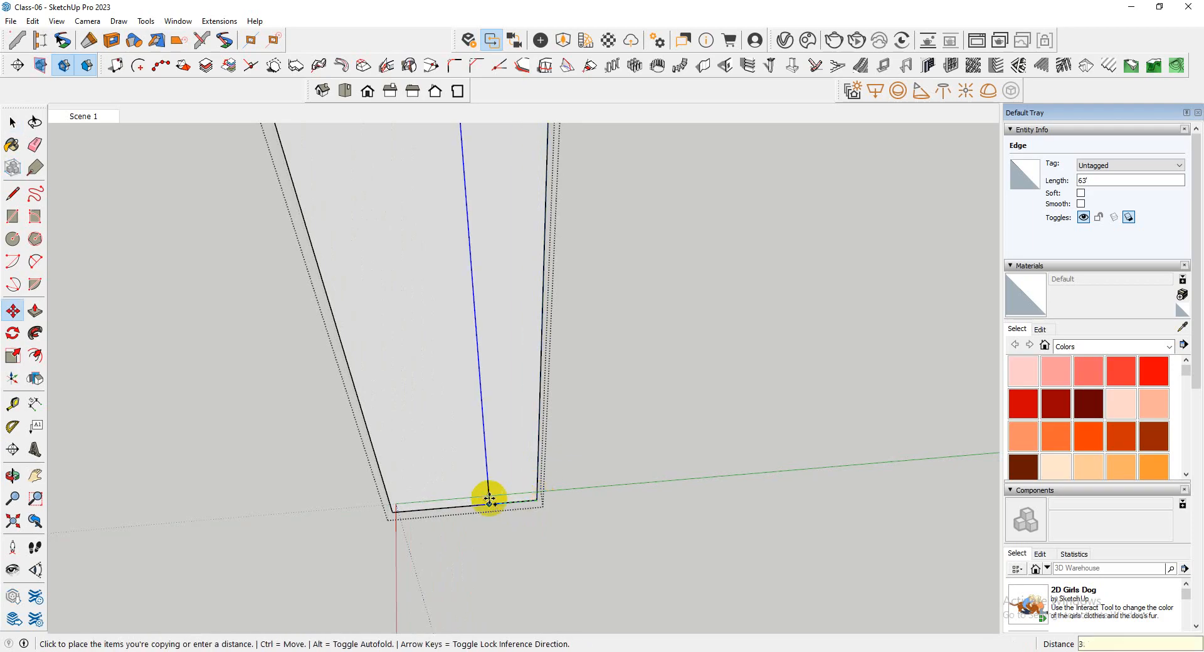
scroll(489, 501, "down", 4)
key("space")
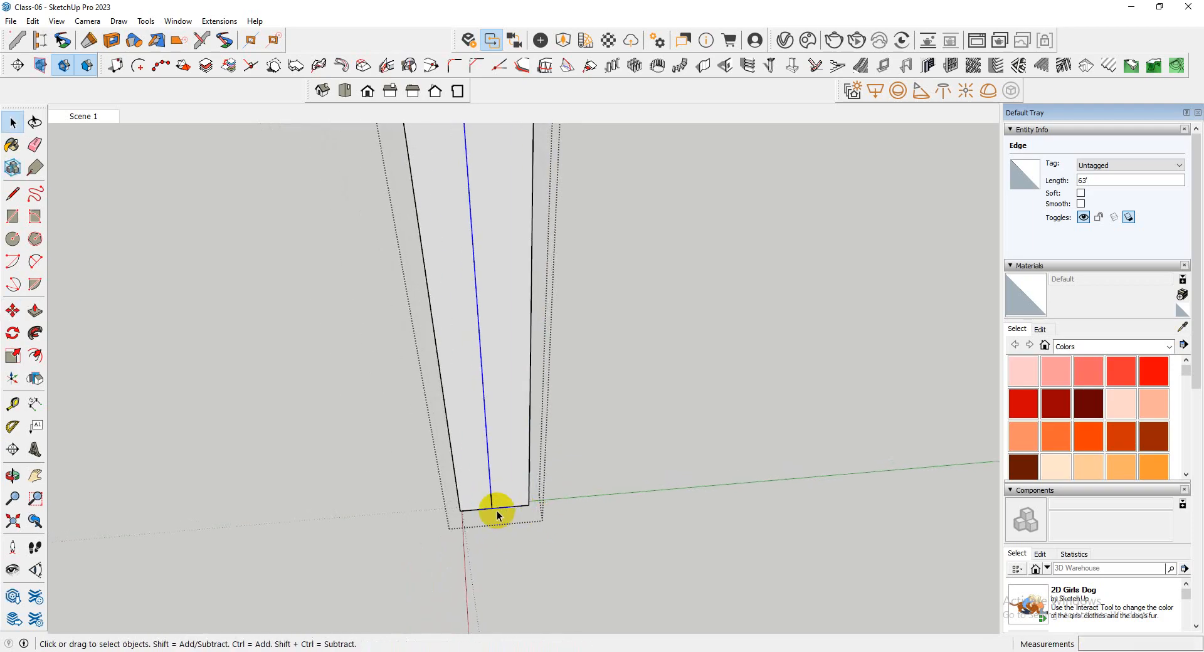
Draw a slanted line from the lower end of the dividing line to the wall's outer top corner
scroll(498, 509, "up", 3)
scroll(489, 508, "down", 4)
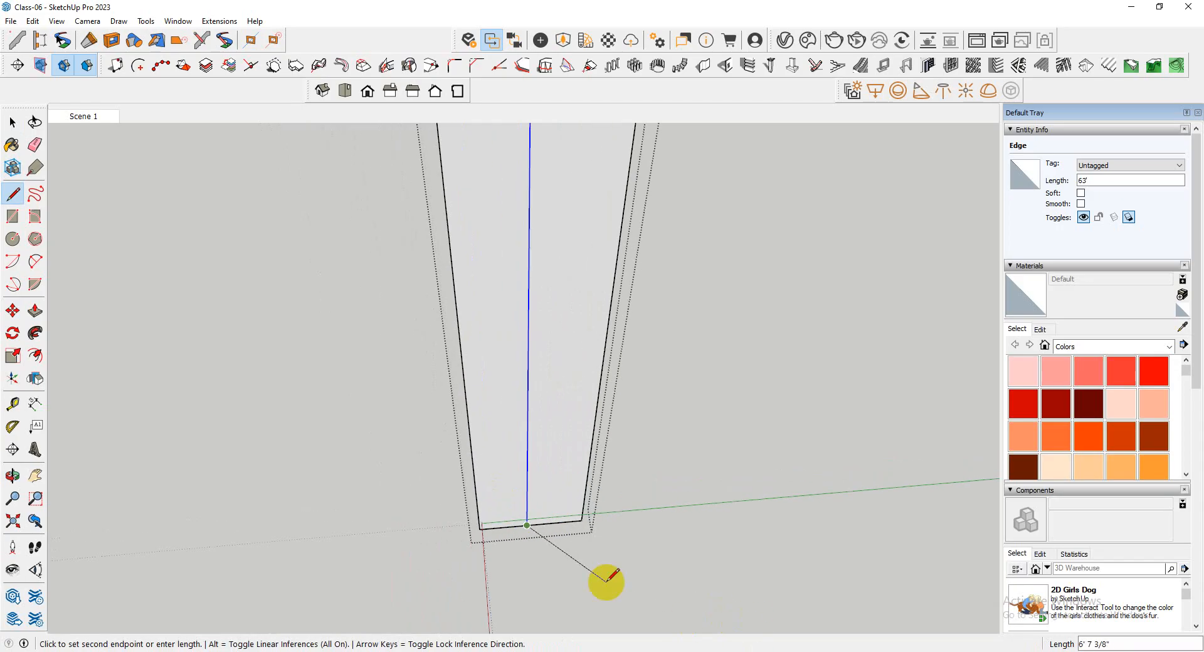
scroll(516, 377, "up", 3)
scroll(514, 326, "up", 2)
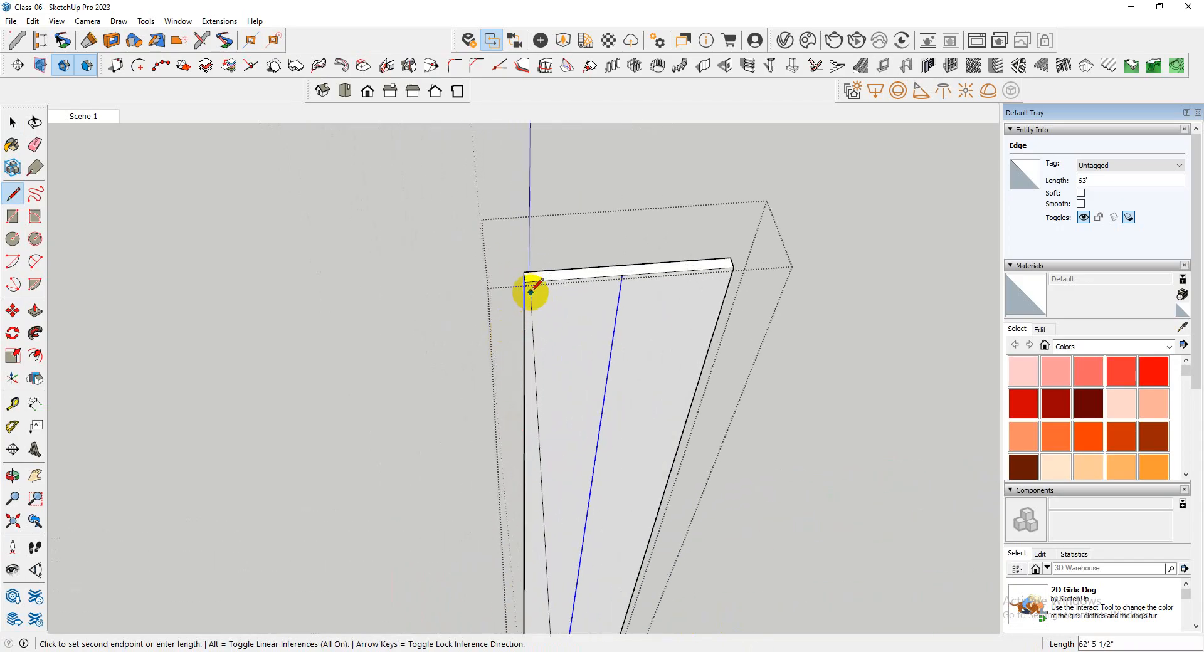
scroll(525, 282, "down", 4)
scroll(570, 389, "up", 5)
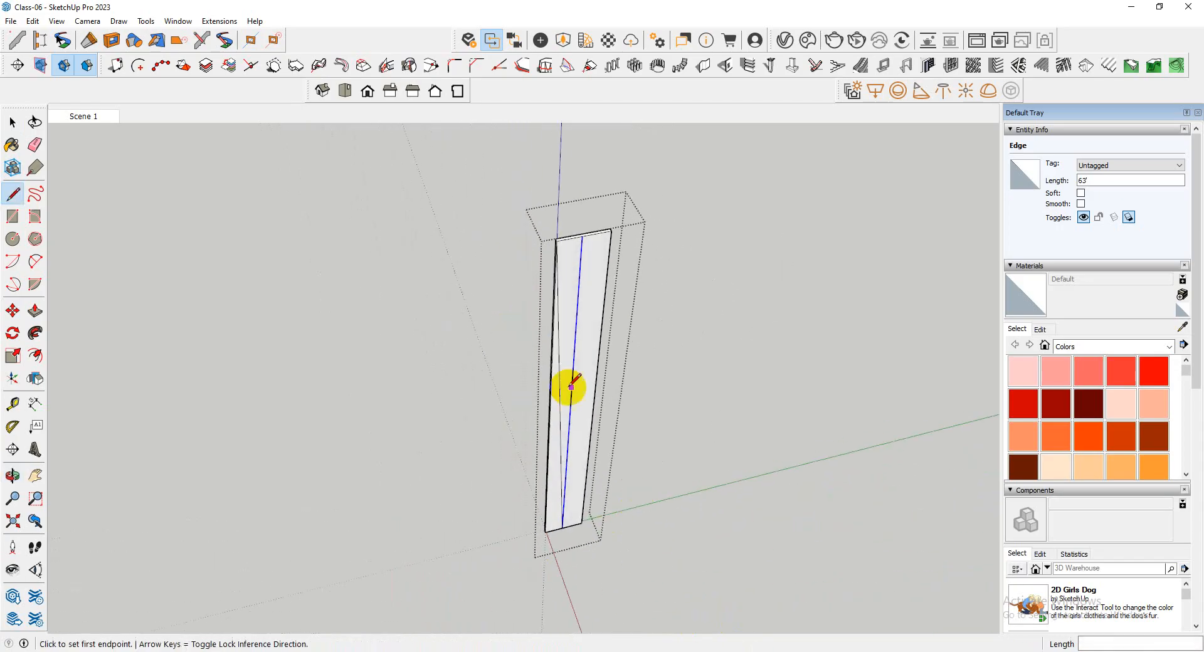
Delete the vertical dividing line from the wall's broad face, keeping the slanted line
key("space")
scroll(565, 401, "down", 4)
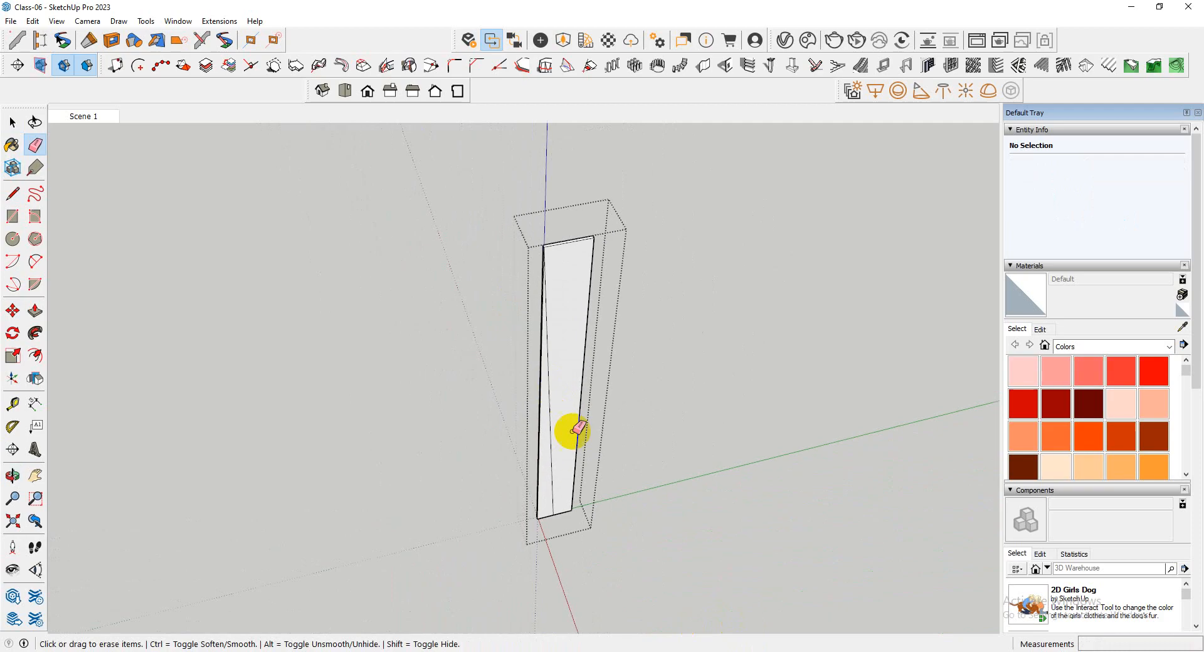
middle_click_drag(715, 324, 570, 515)
key("e")
key("space")
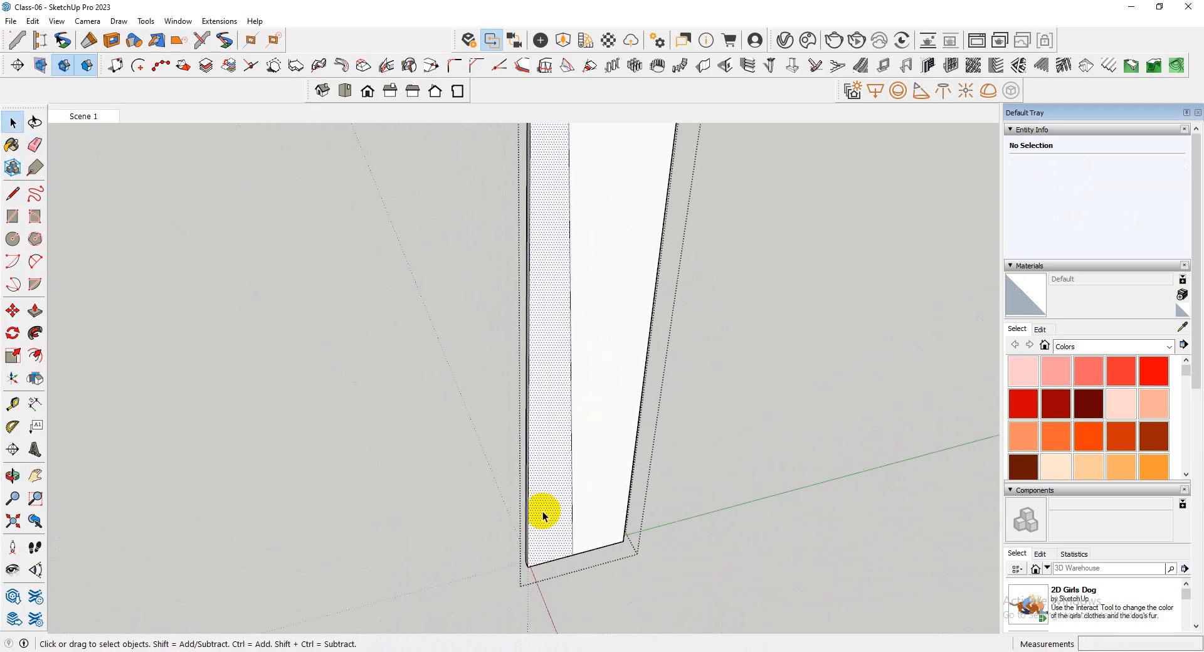
Push/Pull the triangular face beside the slanted line through the wall's thickness to cut that wedge away
scroll(540, 510, "up", 2)
left_click(544, 515)
key("p")
left_click(522, 419)
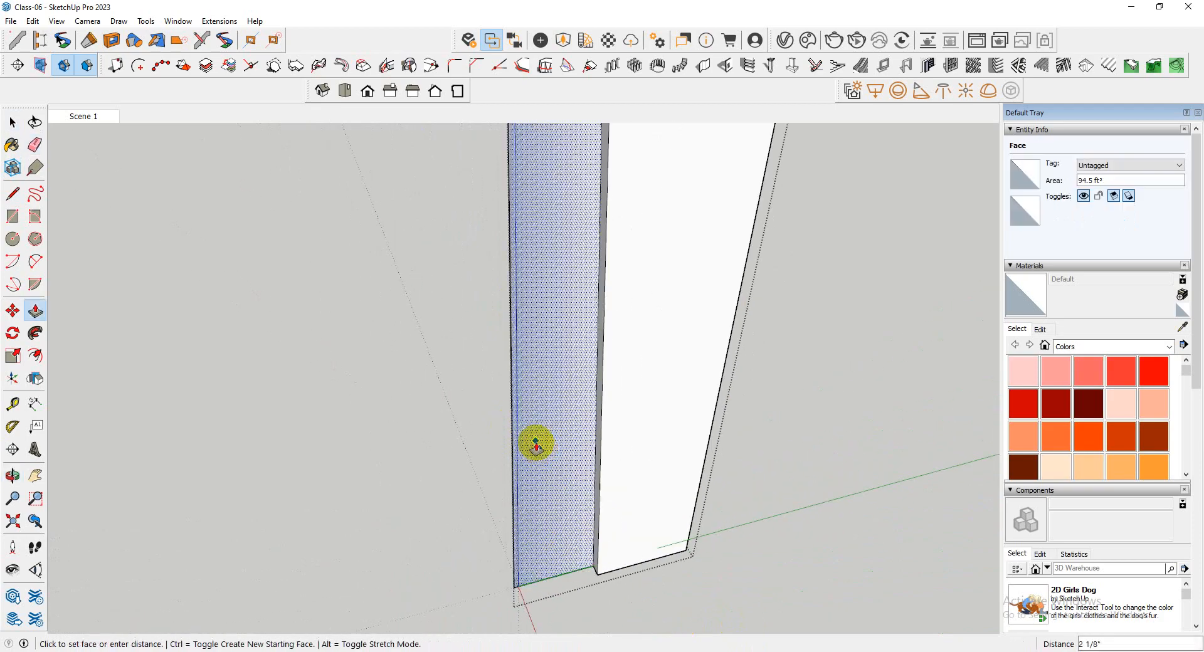
left_click(511, 375)
Leave the wall group and examine the slanted wall against the tower's facades from several sides
middle_click_drag(492, 469, 806, 489)
scroll(606, 443, "down", 3)
key("space")
left_click(641, 491)
middle_click_drag(641, 496, 542, 333)
scroll(495, 515, "up", 3)
scroll(461, 547, "down", 3)
scroll(522, 389, "up", 5)
middle_click_drag(522, 390, 720, 378)
scroll(720, 378, "down", 4)
scroll(588, 437, "up", 5)
scroll(589, 436, "down", 5)
middle_click_drag(252, 378, 779, 387)
scroll(779, 387, "up", 4)
scroll(614, 346, "down", 5)
scroll(591, 402, "up", 4)
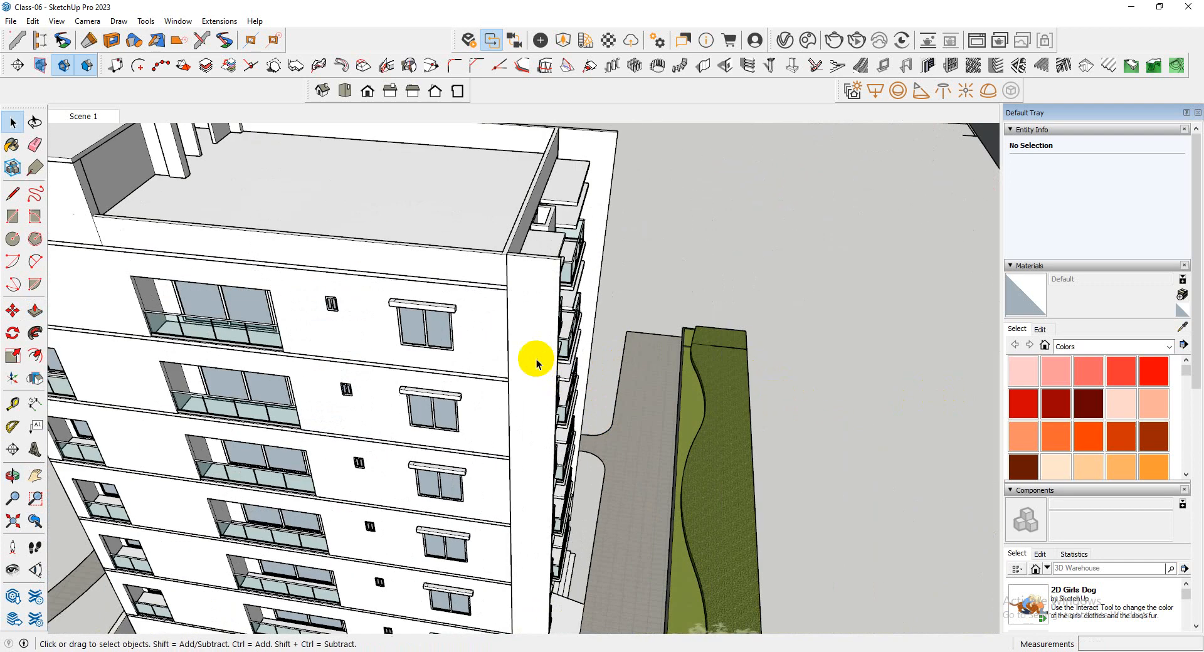
Open the other front wall's group and place a guide 6' 5" from its vertical edge across the broad face
scroll(537, 358, "up", 5)
scroll(533, 552, "up", 2)
scroll(545, 556, "up", 3)
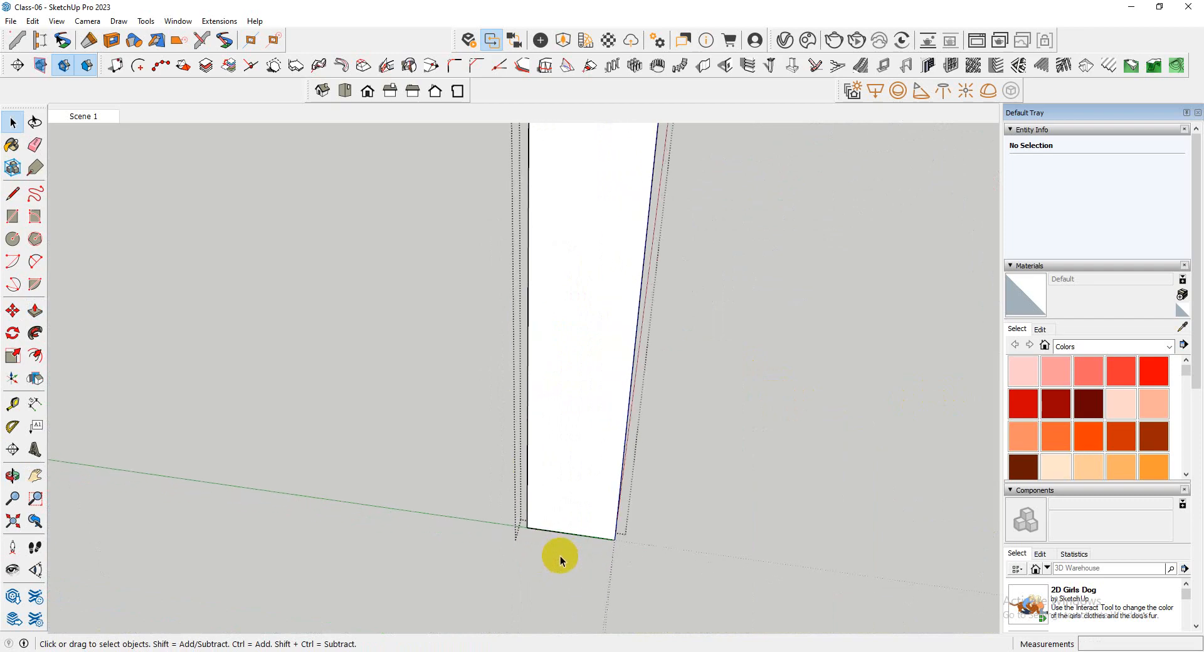
key("t")
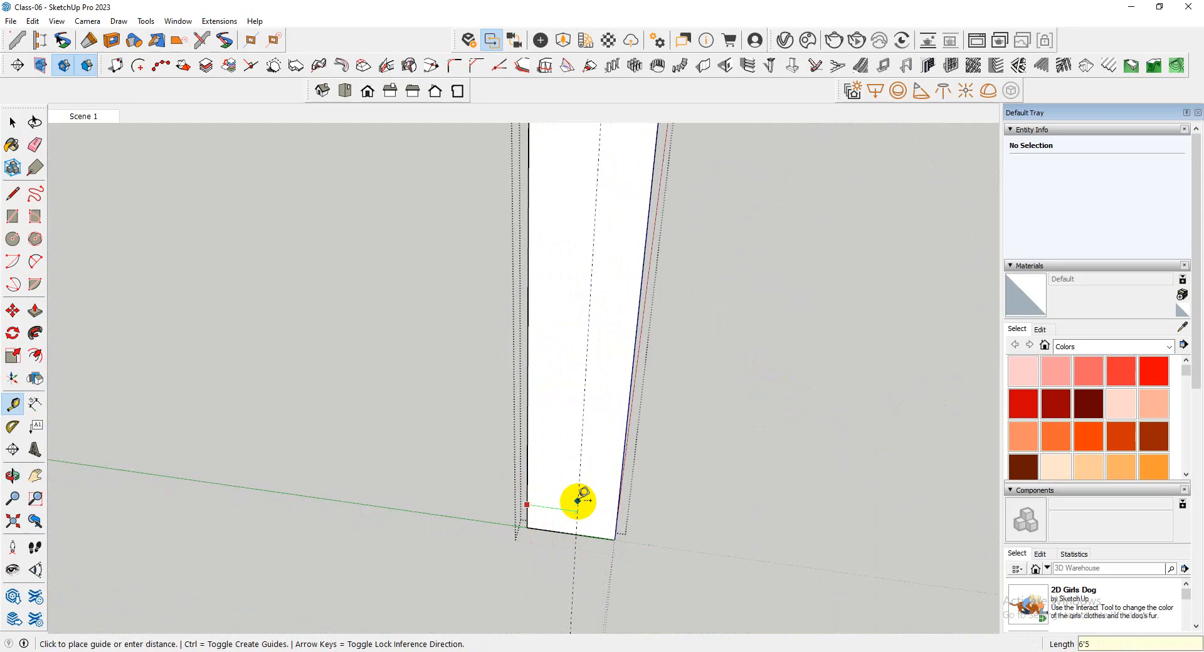
scroll(546, 505, "down", 2)
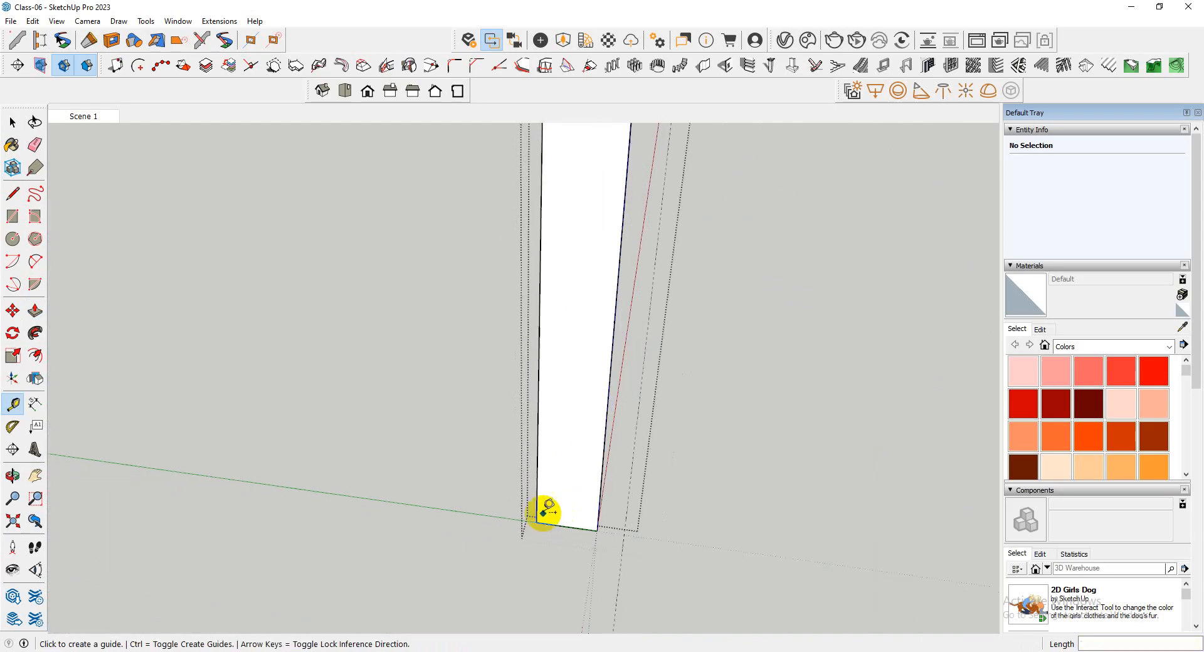
Push/Pull the second wall's narrow end face outward by 2' to reach the guide
key("space")
middle_click_drag(596, 514, 567, 535)
scroll(565, 527, "up", 2)
scroll(562, 524, "up", 1)
left_click(563, 520)
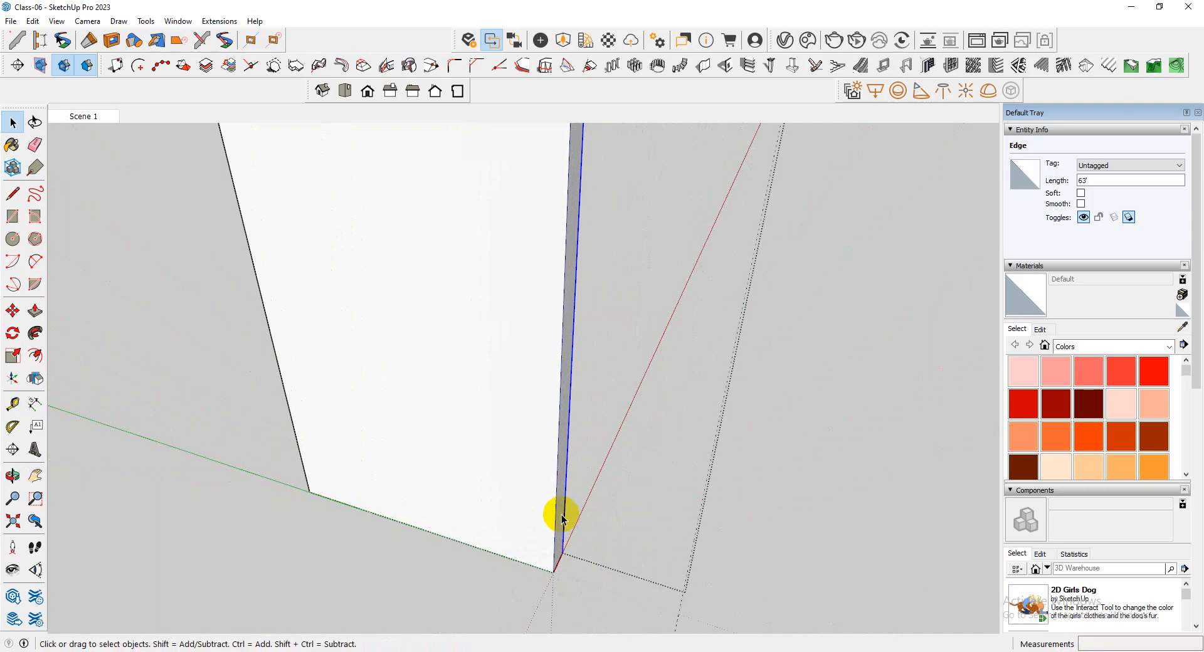
scroll(562, 516, "down", 1)
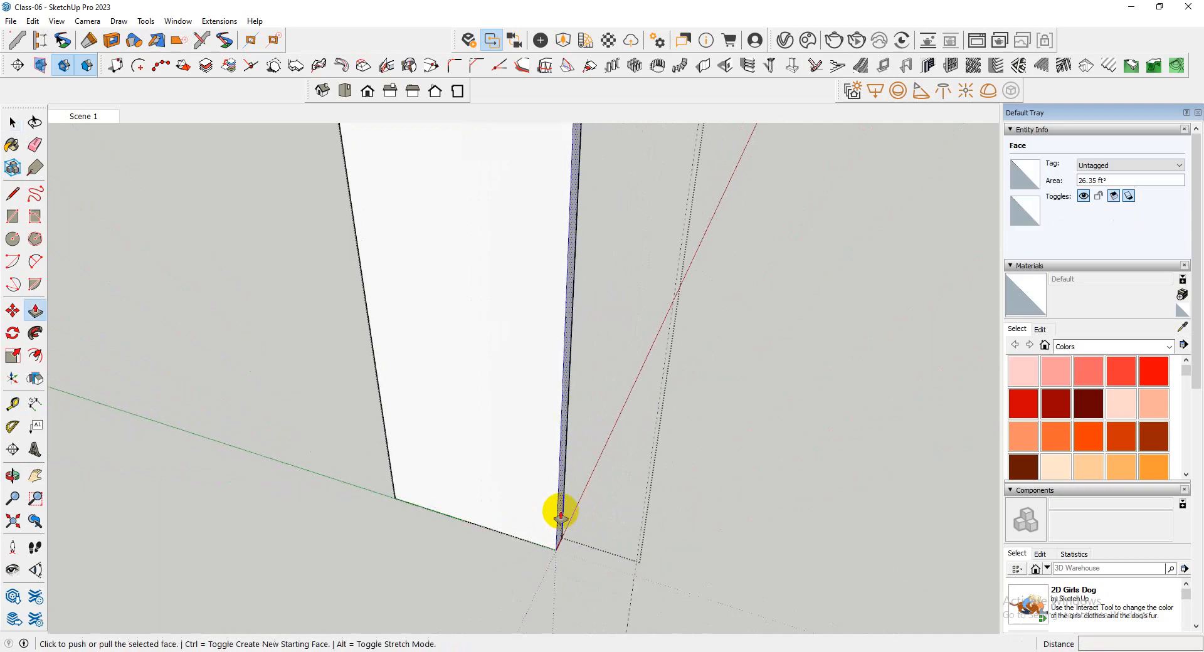
left_click(561, 517)
key("Return")
scroll(495, 497, "down", 5)
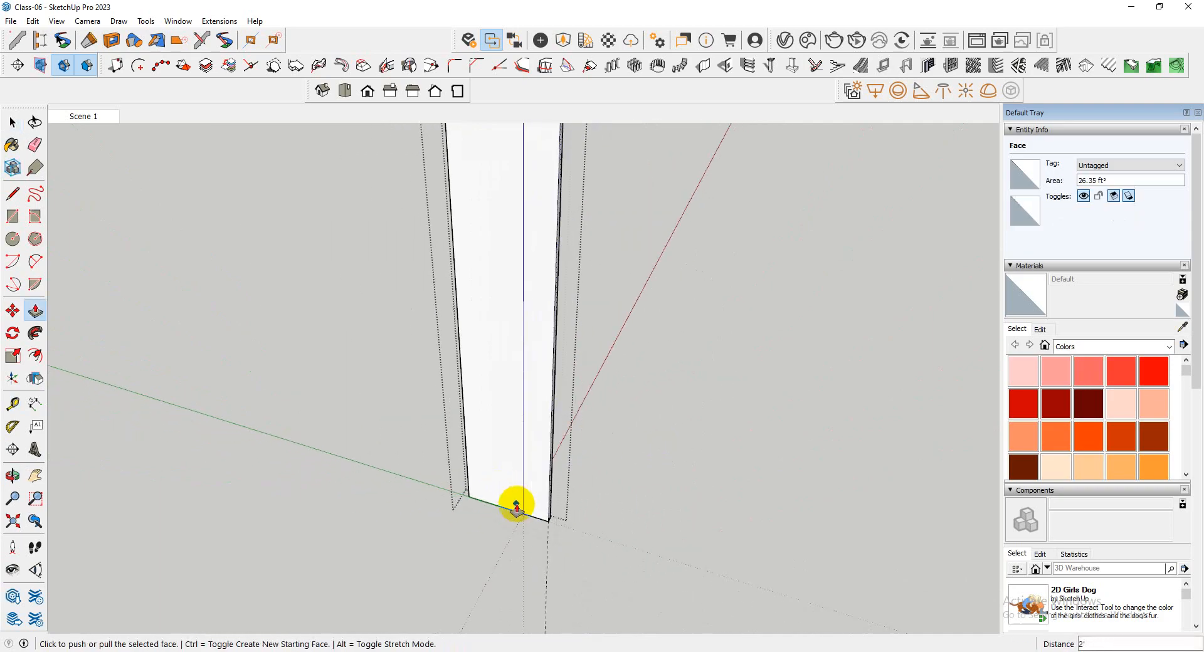
Copy the second wall's opposite vertical edge to about the middle of its broad face as a dividing line
key("space")
mouse_move(494, 511)
middle_mouse_down()
mouse_move(585, 558)
mouse_move(607, 477)
mouse_move(573, 521)
middle_mouse_up()
key("space")
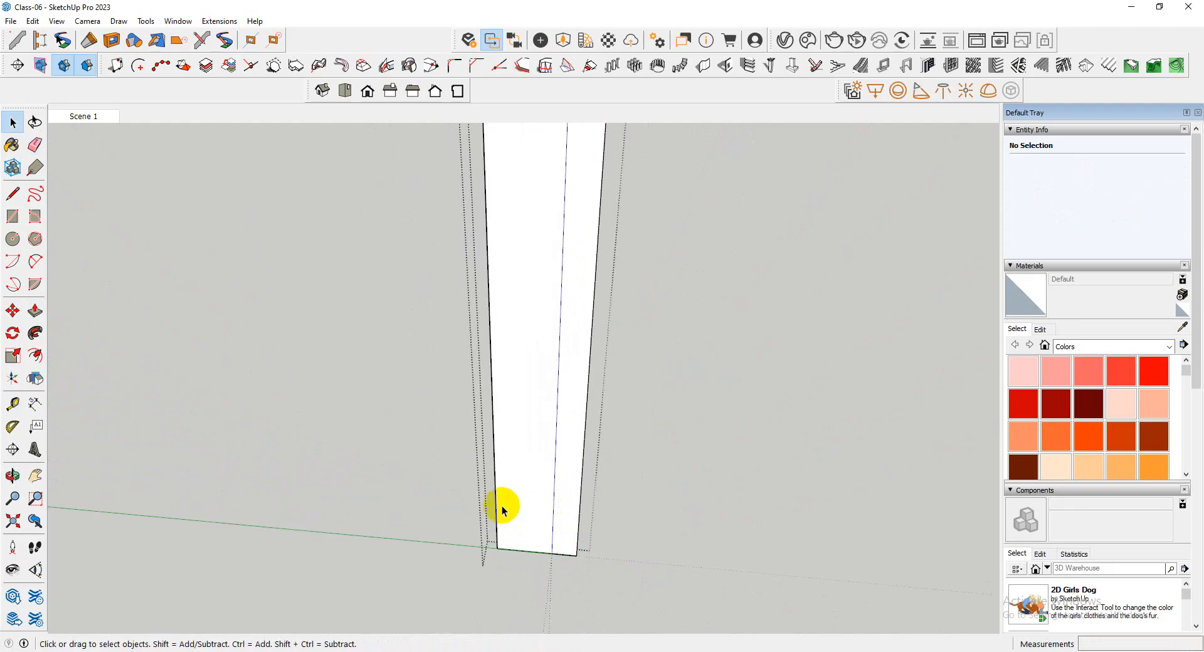
left_click(496, 529)
middle_click_drag(497, 529, 498, 537)
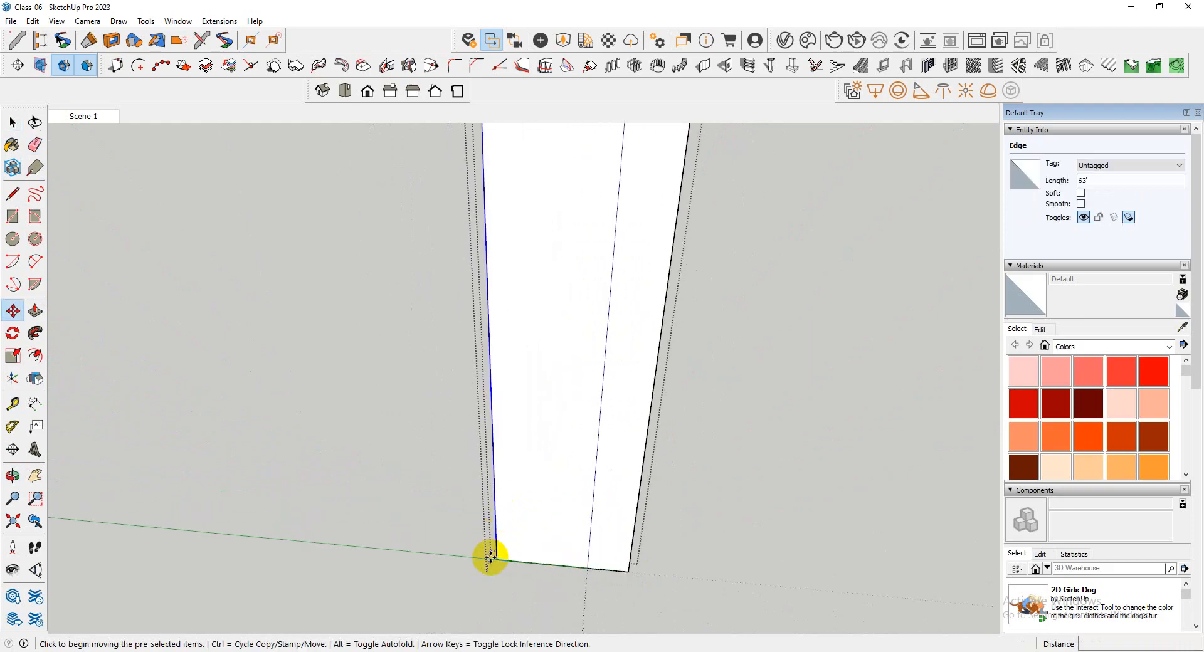
left_click(496, 559)
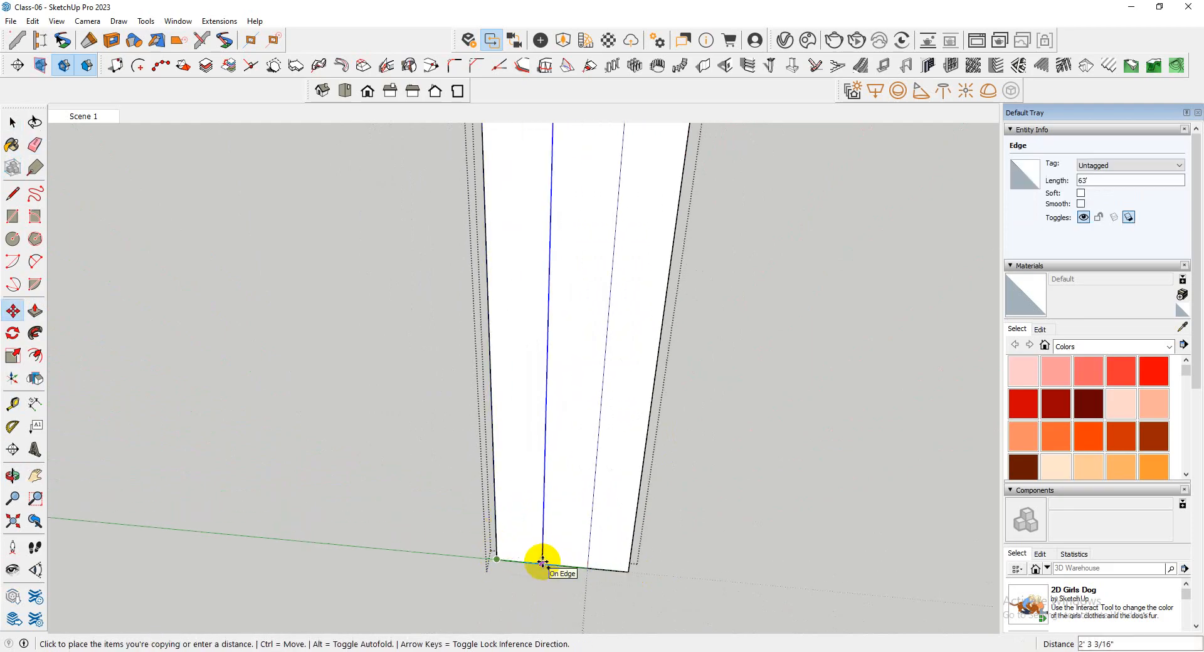
key("space")
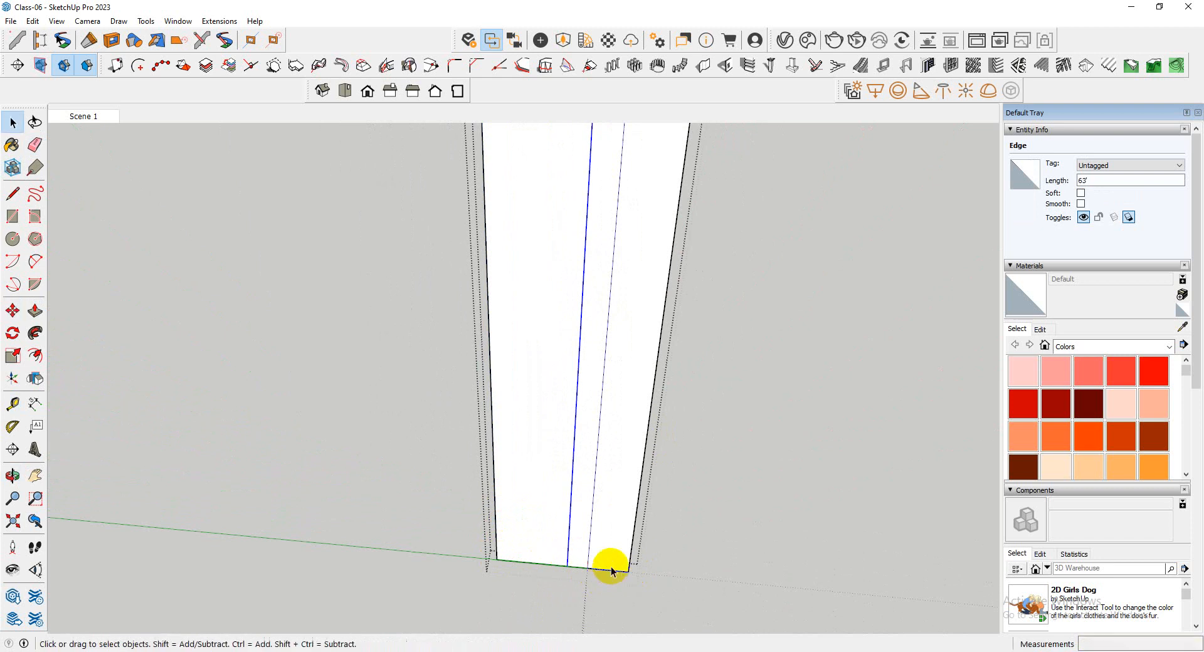
Draw a slanted line from the dividing line's lower end to the second wall's outer top corner and delete the vertical dividing line
scroll(404, 605, "down", 9)
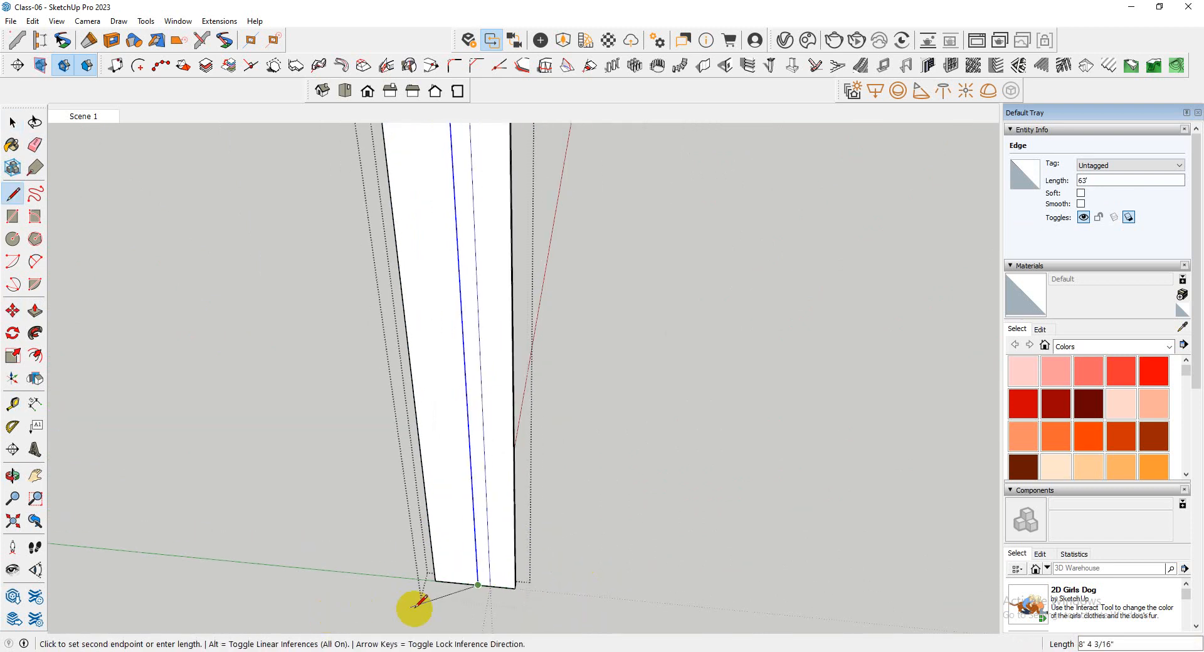
scroll(464, 380, "up", 6)
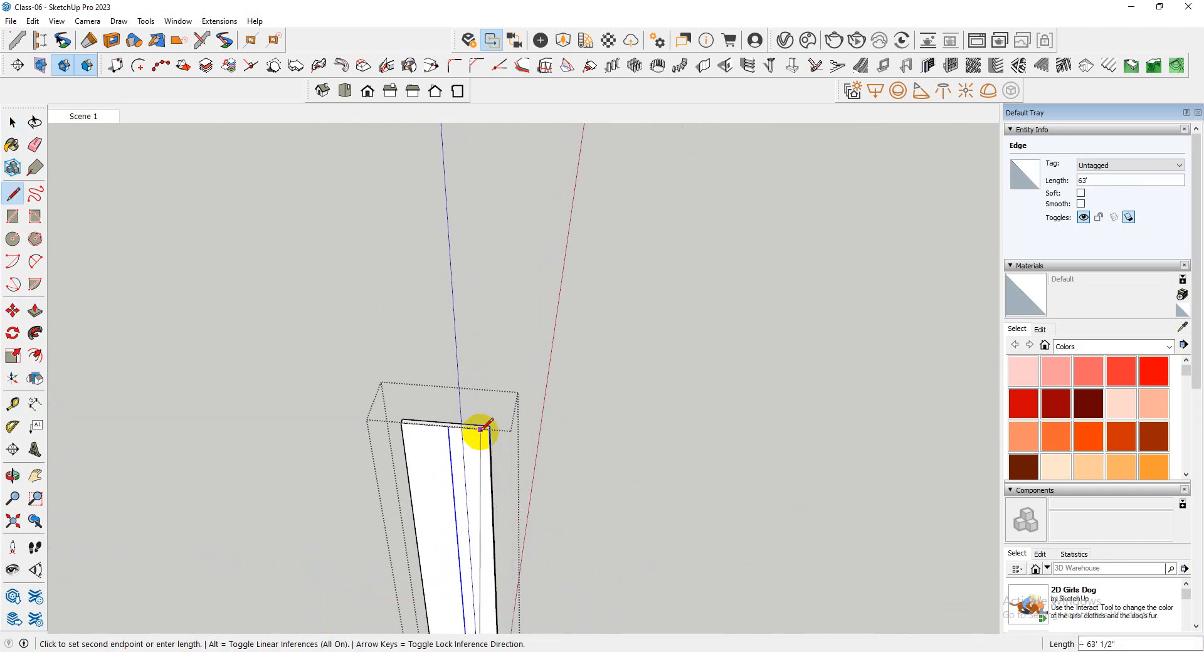
scroll(629, 314, "down", 2)
key("space")
scroll(565, 449, "up", 4)
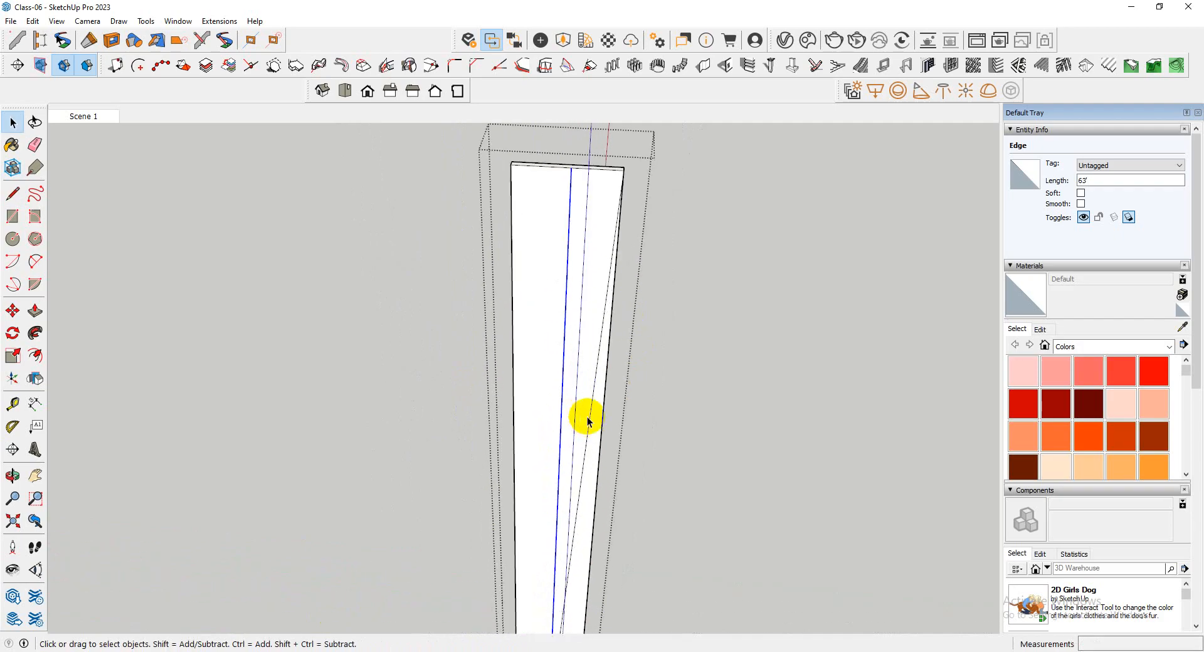
left_click(560, 399)
scroll(539, 326, "down", 5)
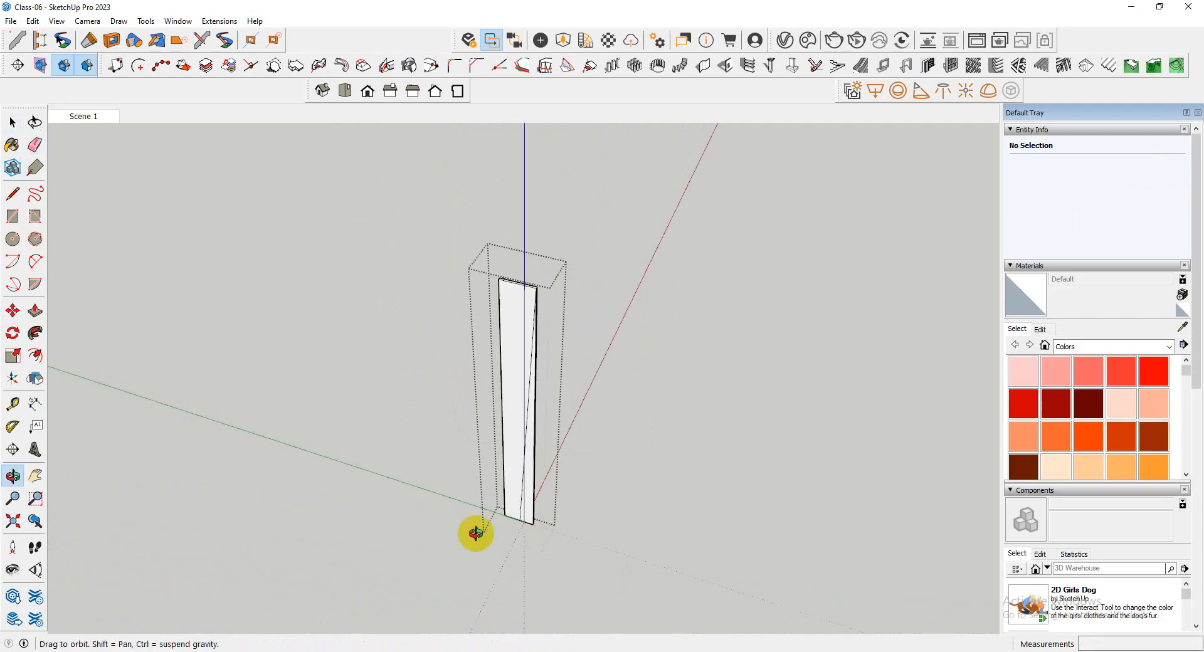
Push/Pull the second wall's triangular face through its thickness to cut the wedge away beside the slanted line
scroll(527, 514, "up", 8)
key("space")
left_click(545, 514)
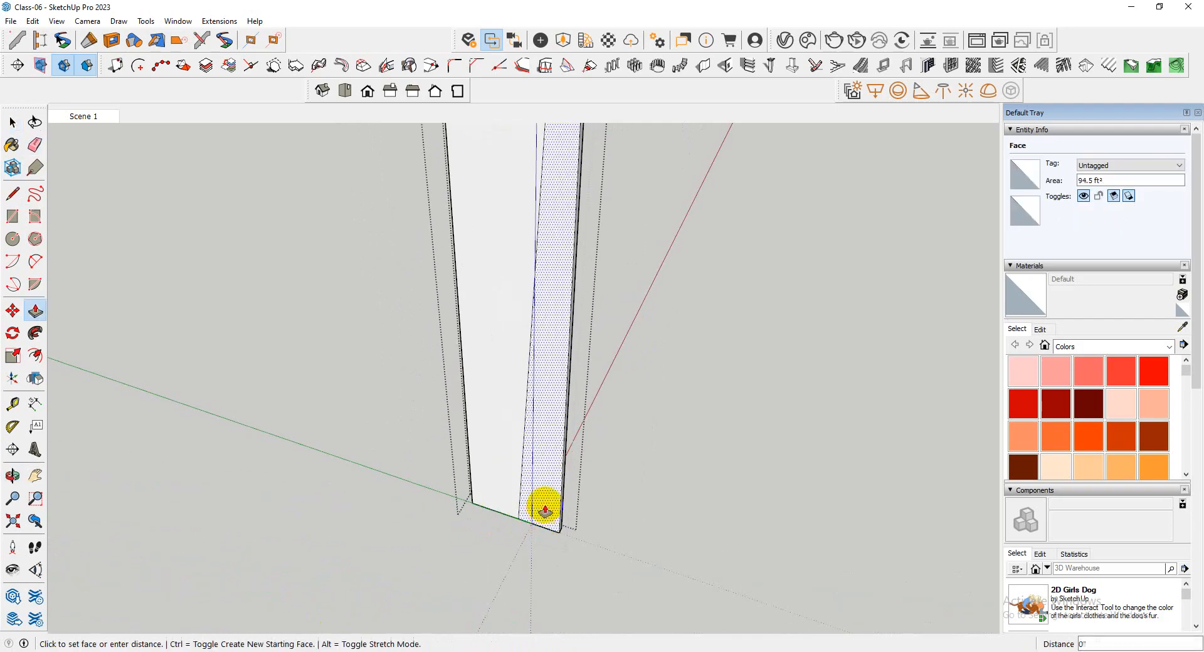
left_click(565, 450)
scroll(514, 518, "down", 10)
key("space")
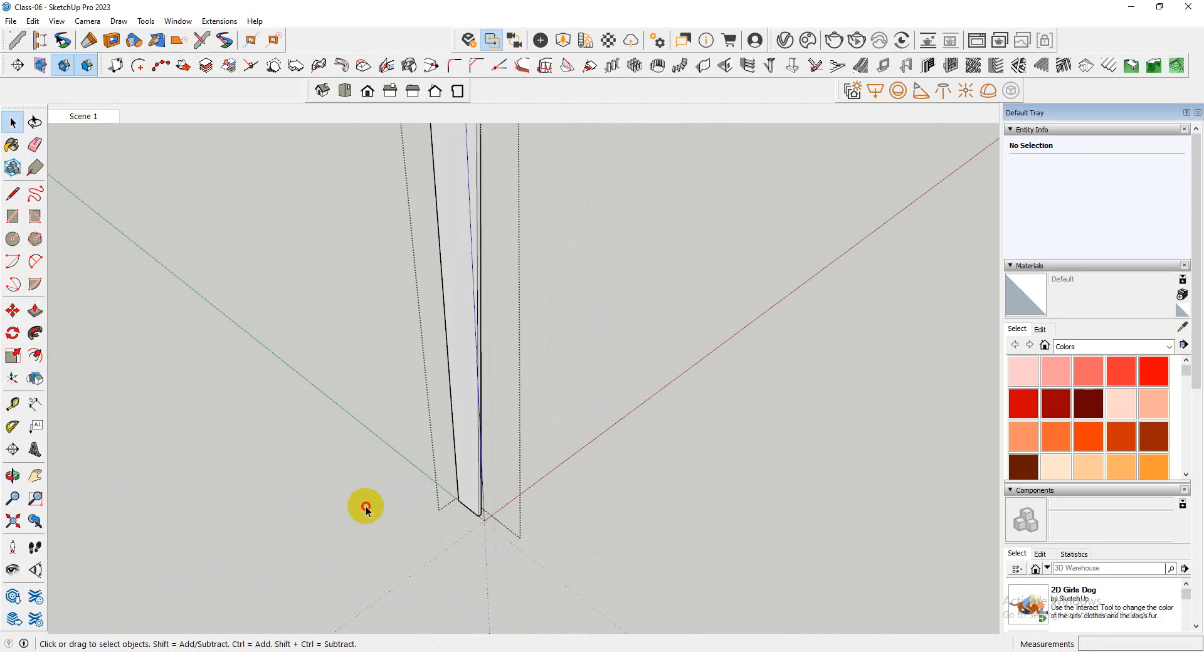
Leave the group, examine both slanted front walls on the tower and select the two wall groups
middle_click_drag(515, 511, 480, 524)
key("space")
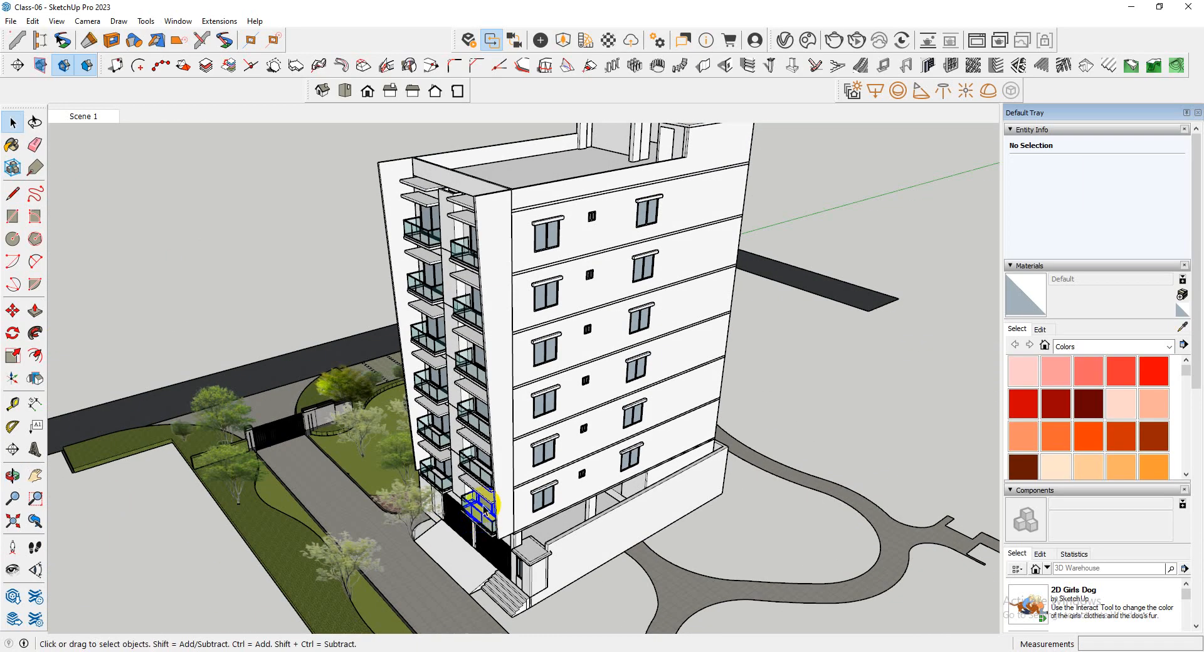
middle_click_drag(479, 507, 506, 392)
scroll(547, 364, "up", 3)
scroll(567, 368, "down", 3)
scroll(540, 392, "up", 3)
left_click(540, 393)
scroll(542, 391, "down", 1)
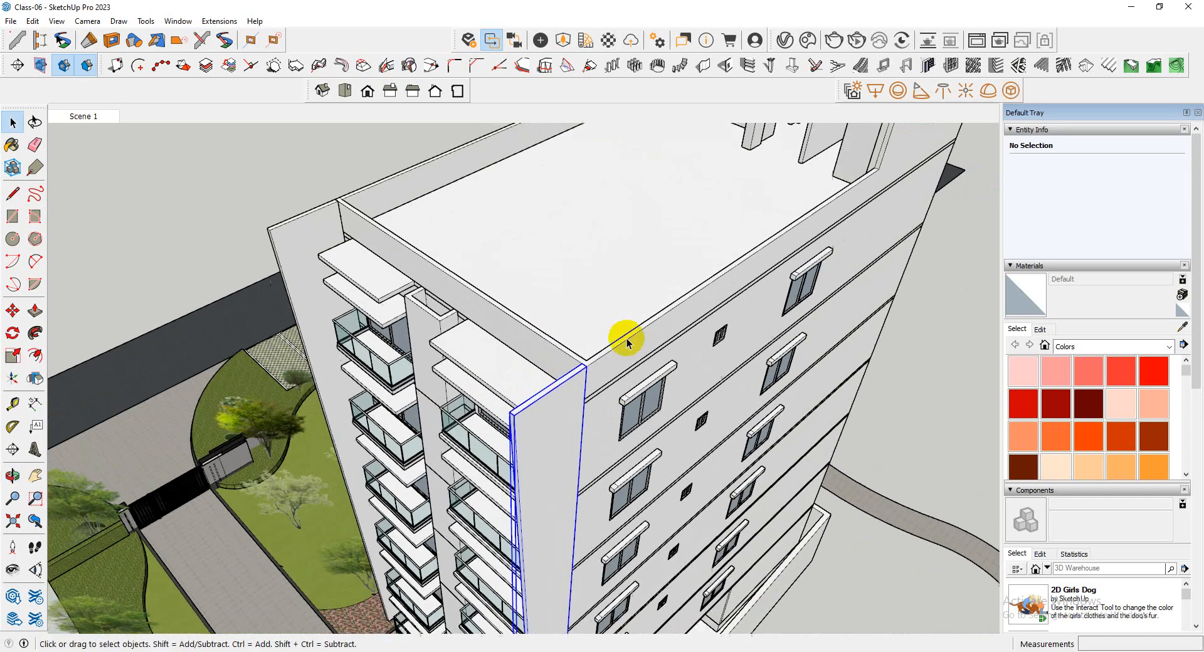
scroll(627, 337, "down", 3)
scroll(382, 246, "up", 4)
scroll(461, 295, "down", 3)
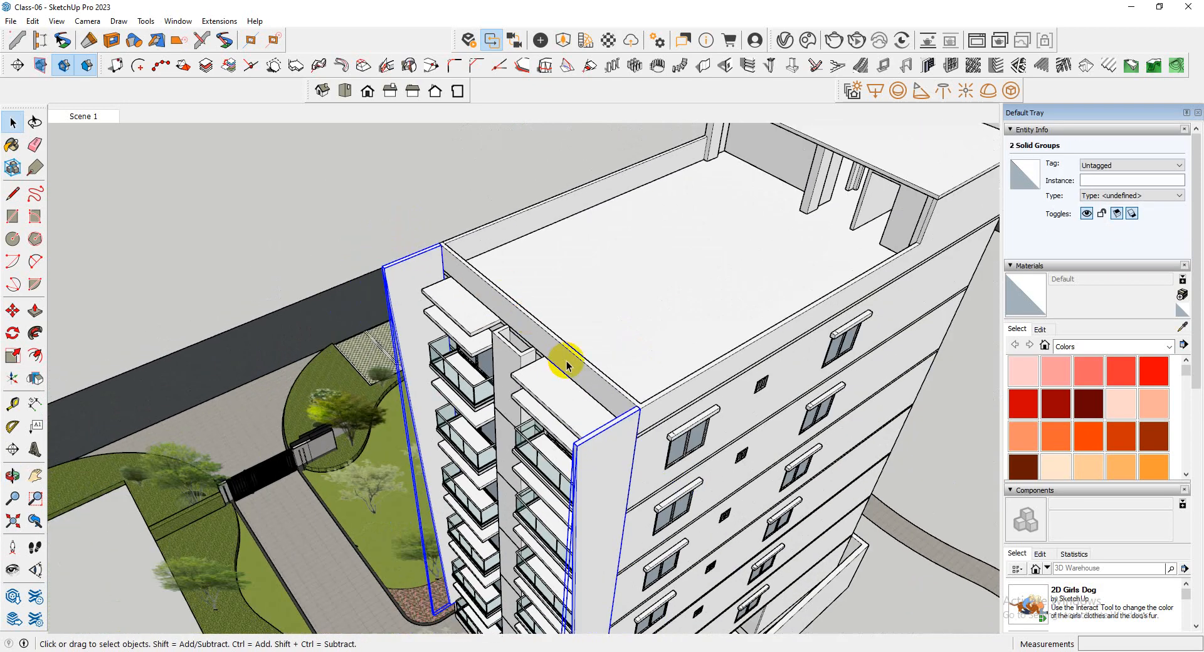
Examine the wall's top end inside its group, and view the whole tower and site from several directions
scroll(640, 405, "up", 3)
double_click(601, 425)
left_click(619, 331)
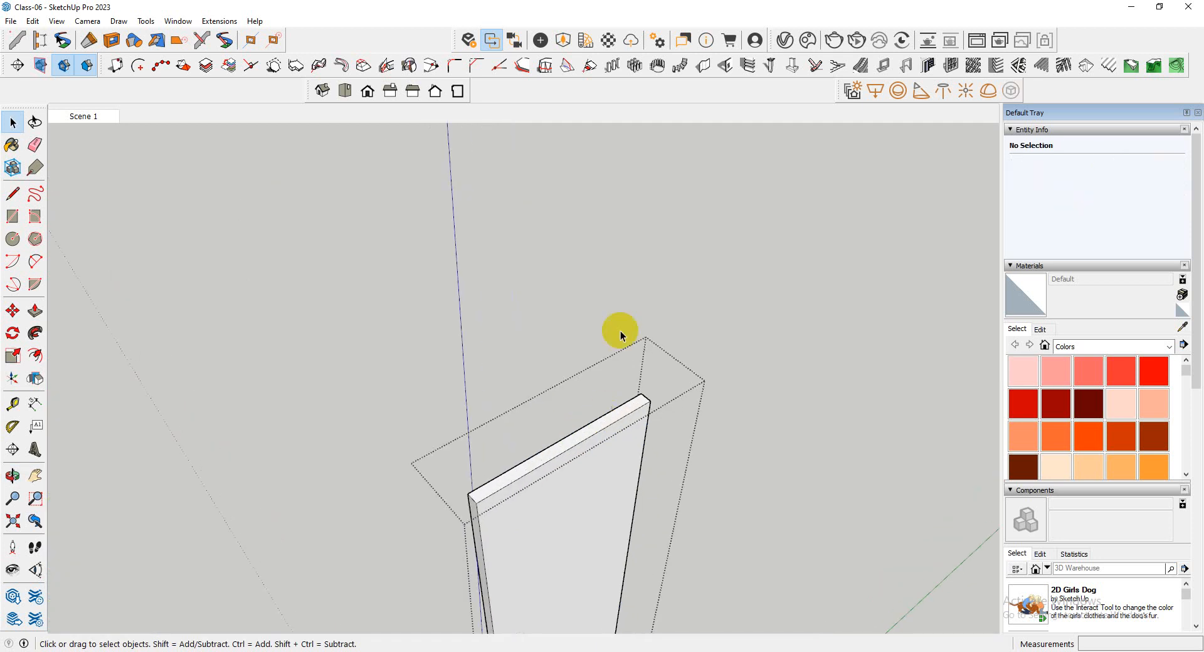
scroll(706, 465, "down", 5)
scroll(578, 408, "up", 6)
scroll(486, 337, "down", 3)
middle_click_drag(471, 367, 491, 407)
scroll(349, 376, "down", 5)
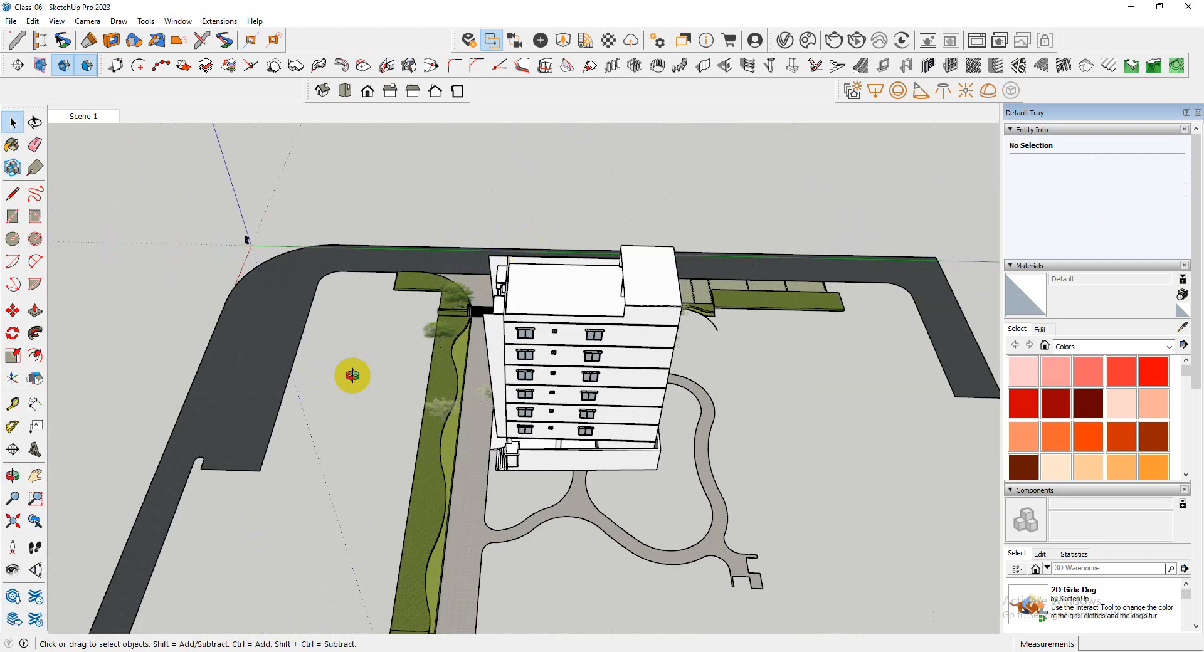
middle_click_drag(349, 376, 537, 277)
scroll(464, 336, "up", 4)
middle_click_drag(464, 339, 486, 327)
scroll(423, 344, "down", 4)
scroll(488, 327, "up", 4)
scroll(629, 379, "down", 2)
middle_click_drag(629, 379, 564, 371)
scroll(329, 351, "down", 4)
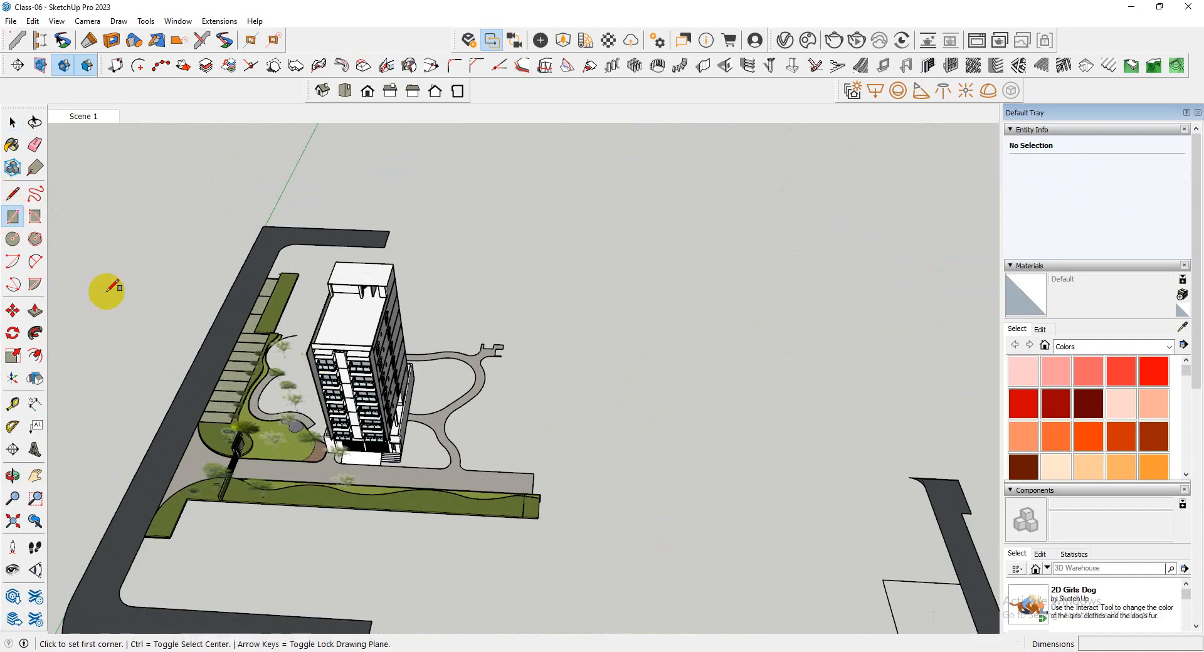
Sketch a trial rectangle beside the tower with two small rectangles and a circle inside it, and undo these shapes
left_click(773, 446)
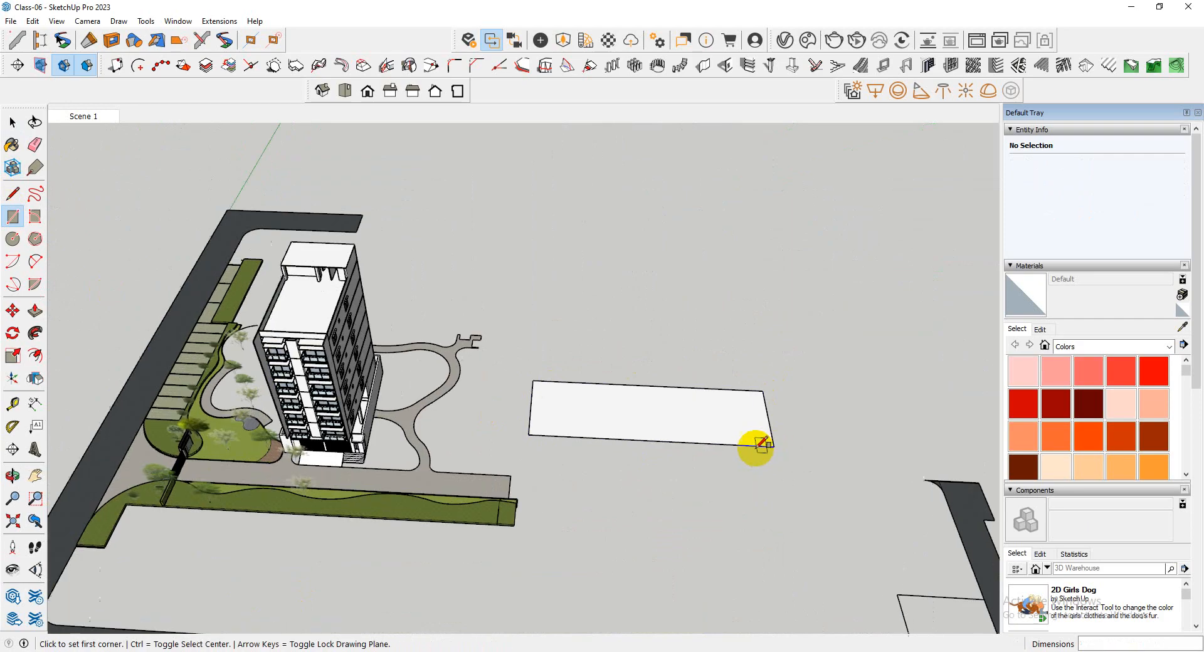
scroll(773, 446, "up", 3)
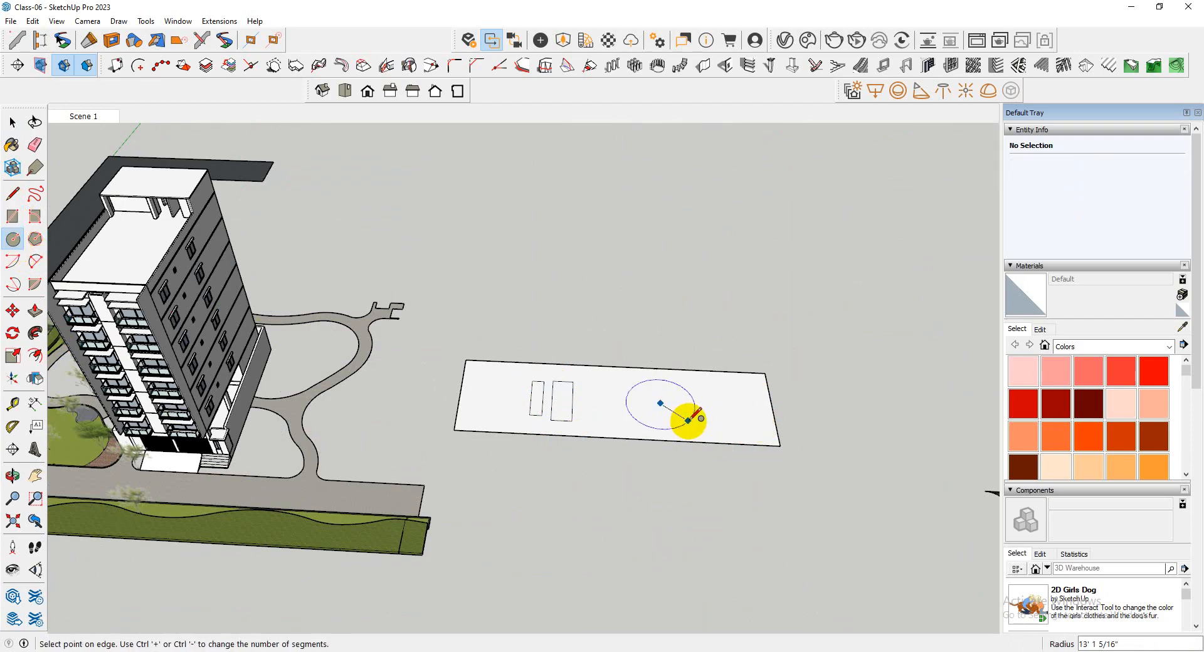
middle_click_drag(705, 430, 401, 290)
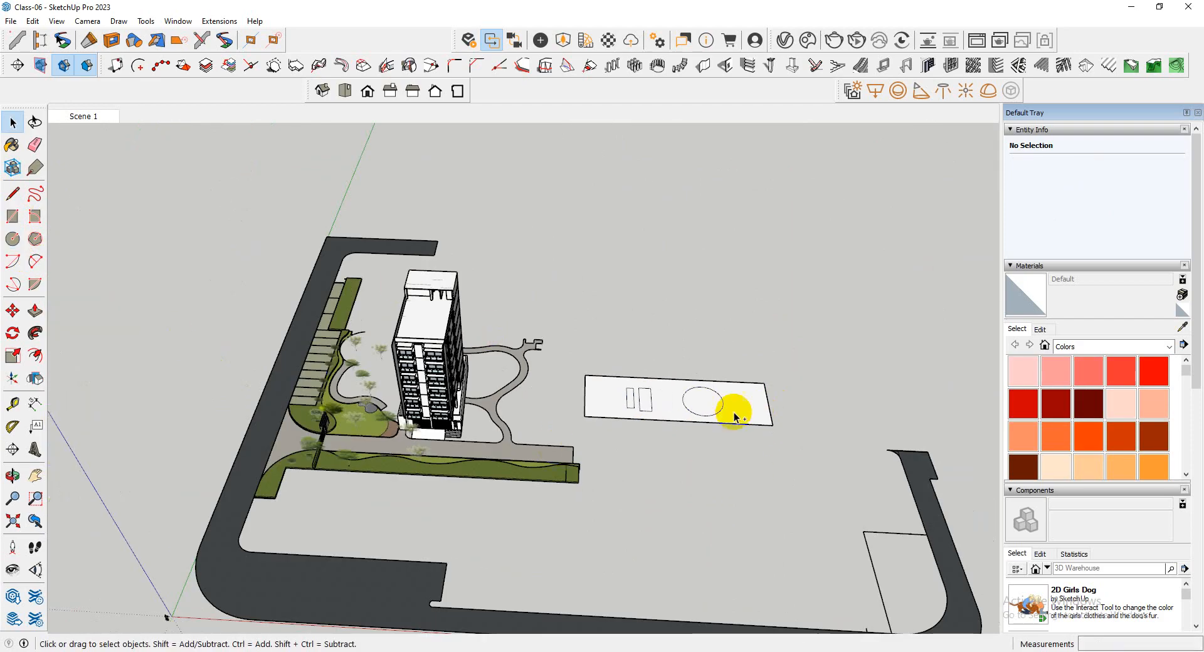
key("ctrl+z")
key("ctrl+z")
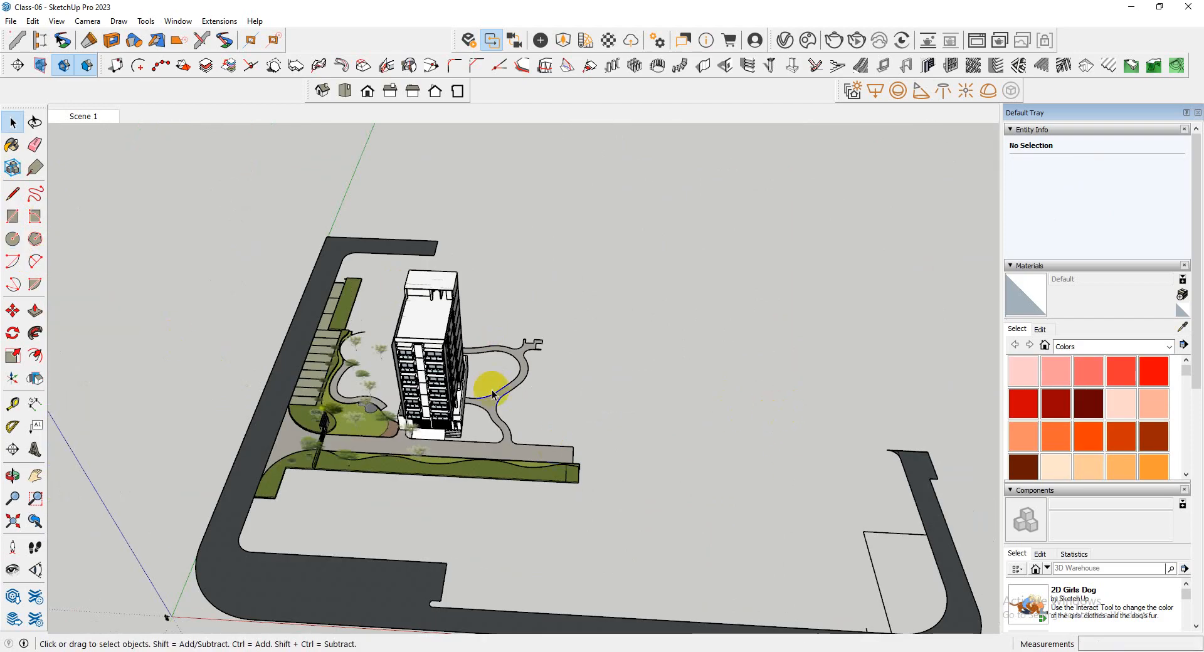
Examine the tower's front parapet and the tops of the two projecting walls
scroll(430, 338, "up", 6)
middle_click_drag(430, 339, 262, 266)
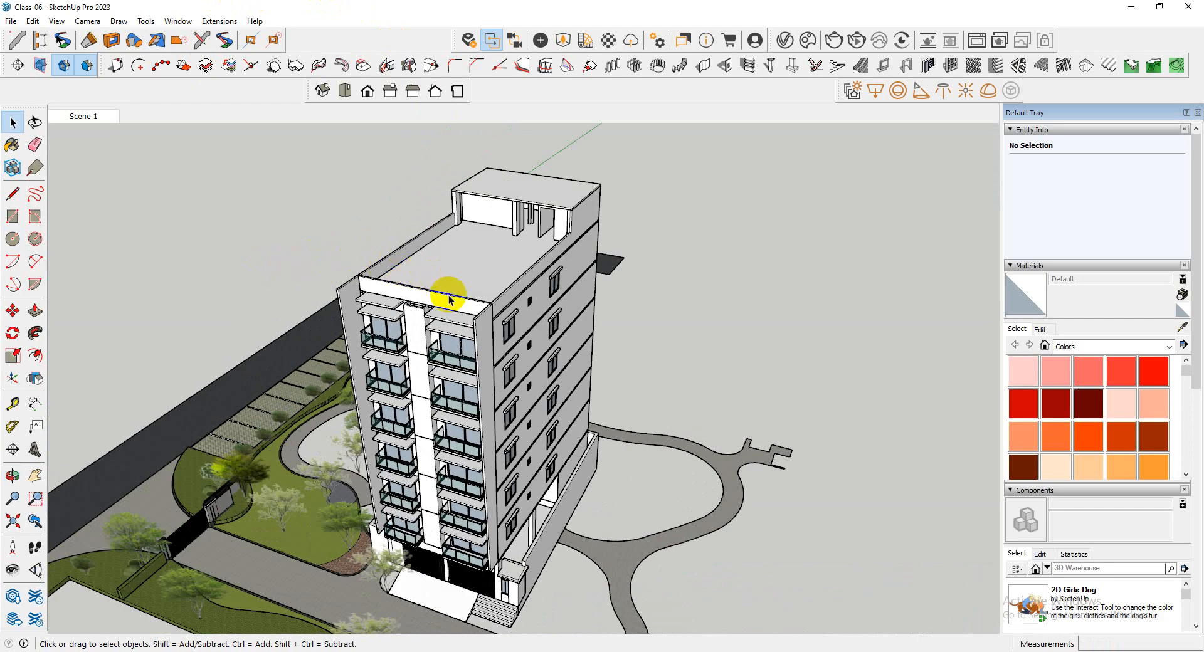
scroll(444, 285, "up", 5)
scroll(621, 241, "down", 4)
middle_click_drag(621, 241, 575, 323)
scroll(579, 323, "up", 4)
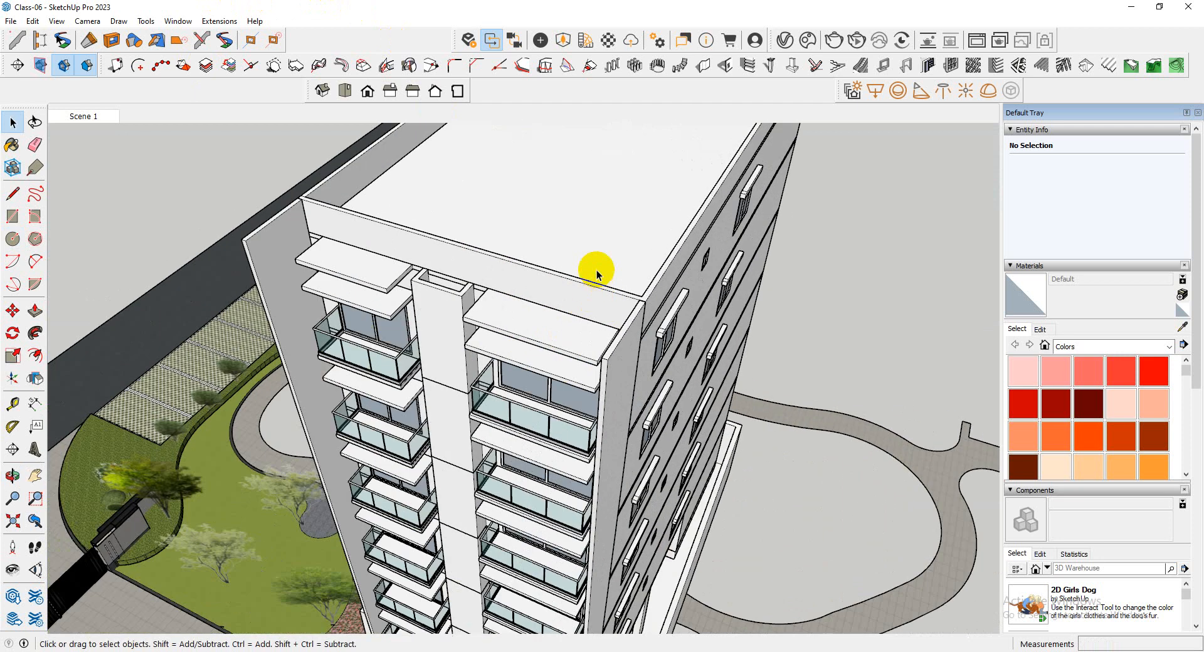
Place a guide line 8' above the floor-band edge on the tower's side wall with the Tape Measure
scroll(596, 275, "down", 4)
middle_click_drag(596, 274, 581, 314)
scroll(597, 300, "up", 4)
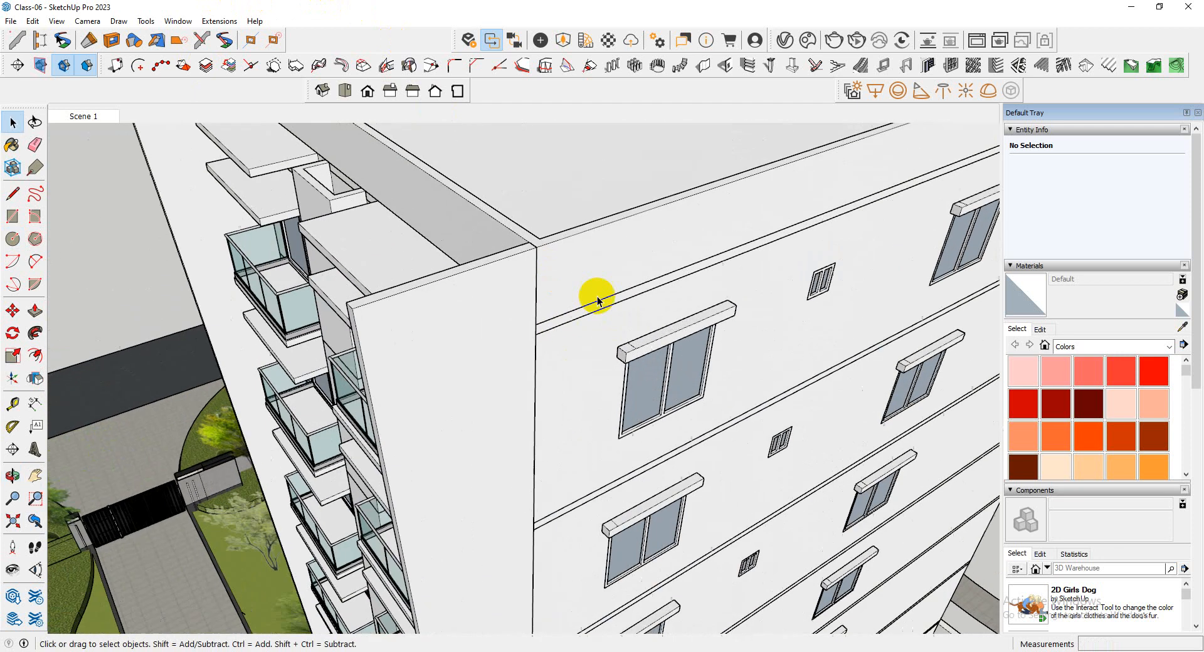
key("t")
scroll(565, 300, "up", 5)
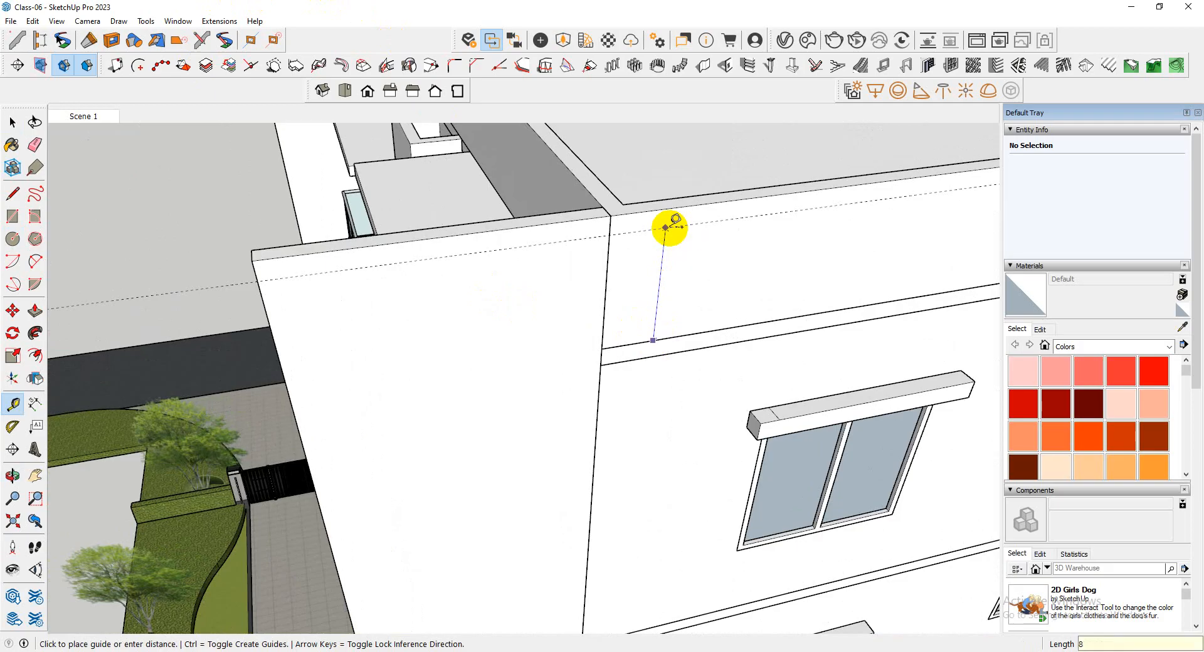
scroll(527, 325, "down", 4)
middle_click_drag(527, 325, 771, 255)
scroll(559, 250, "up", 6)
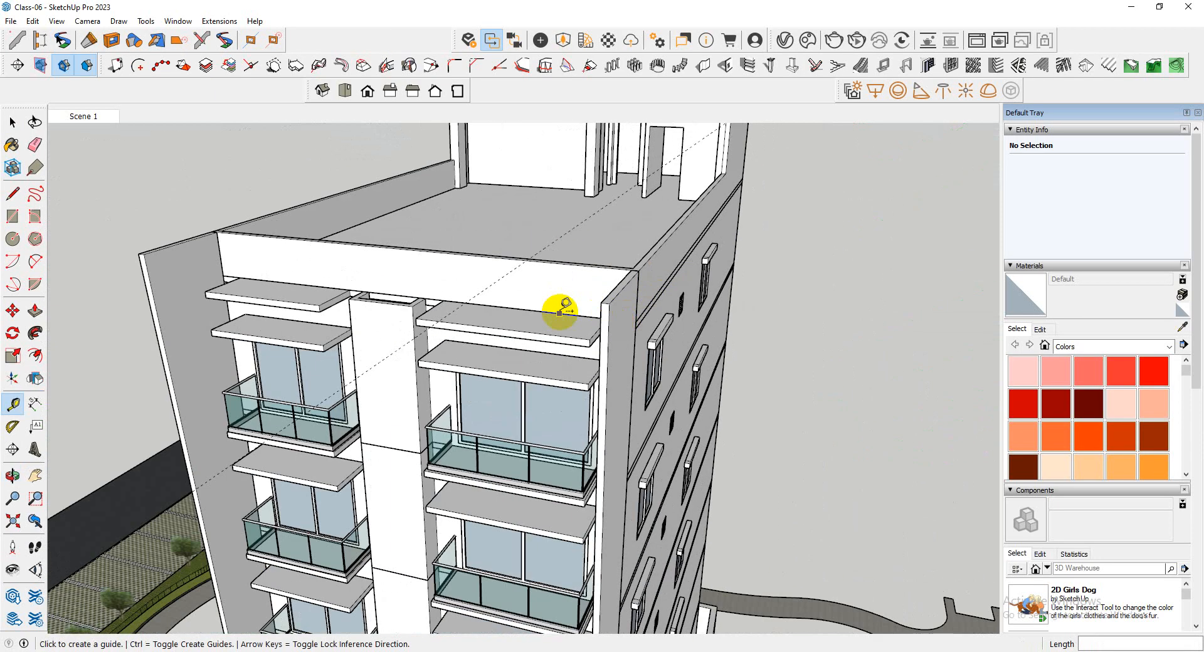
middle_click_drag(560, 312, 828, 316)
Open the far projecting wall's group, check its top edge and leave the group
scroll(597, 290, "down", 4)
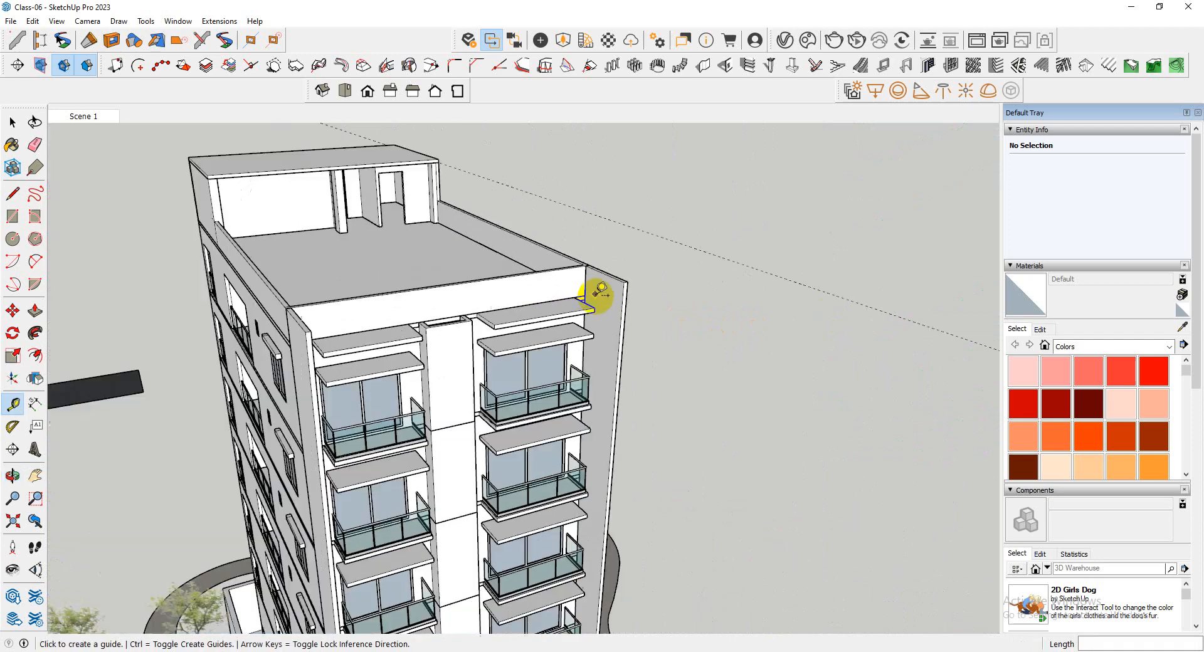
middle_click_drag(597, 291, 674, 314)
key("space")
scroll(604, 281, "up", 3)
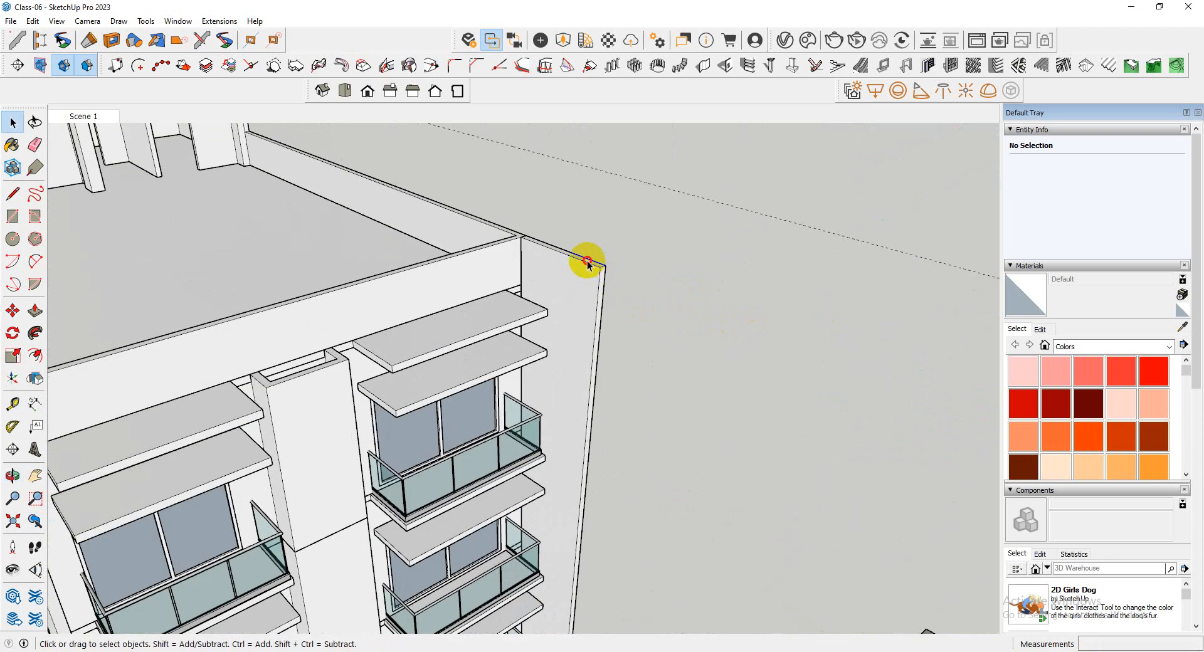
double_click(587, 262)
scroll(590, 267, "up", 2)
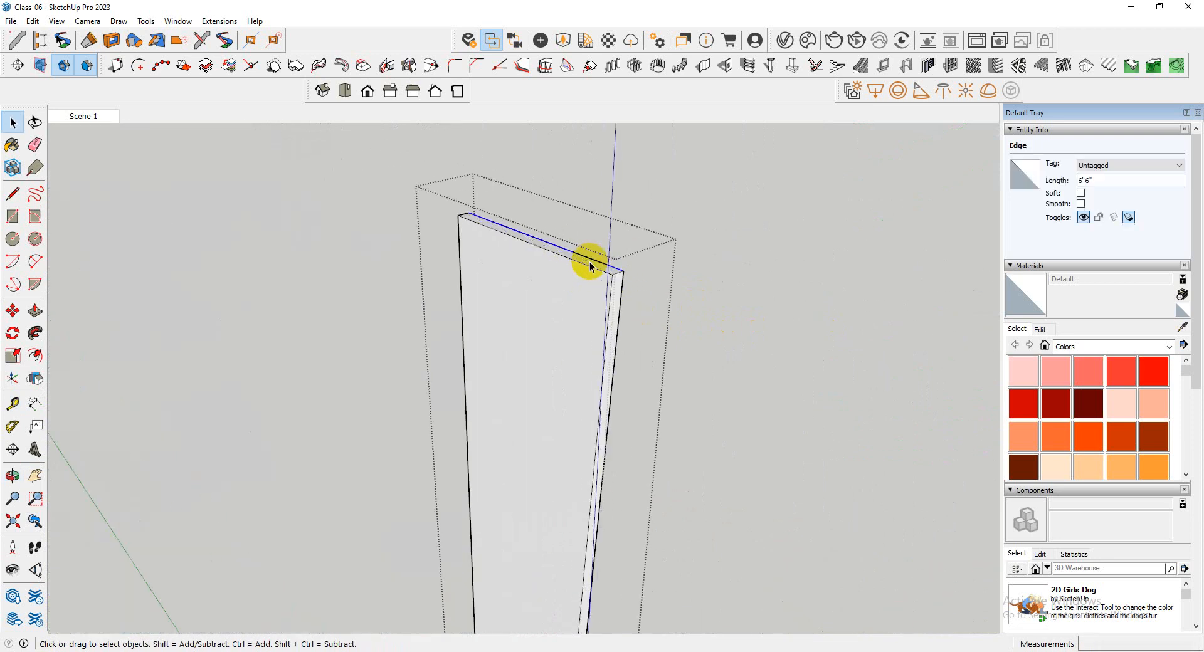
scroll(583, 249, "down", 3)
left_click(632, 295)
scroll(603, 219, "down", 6)
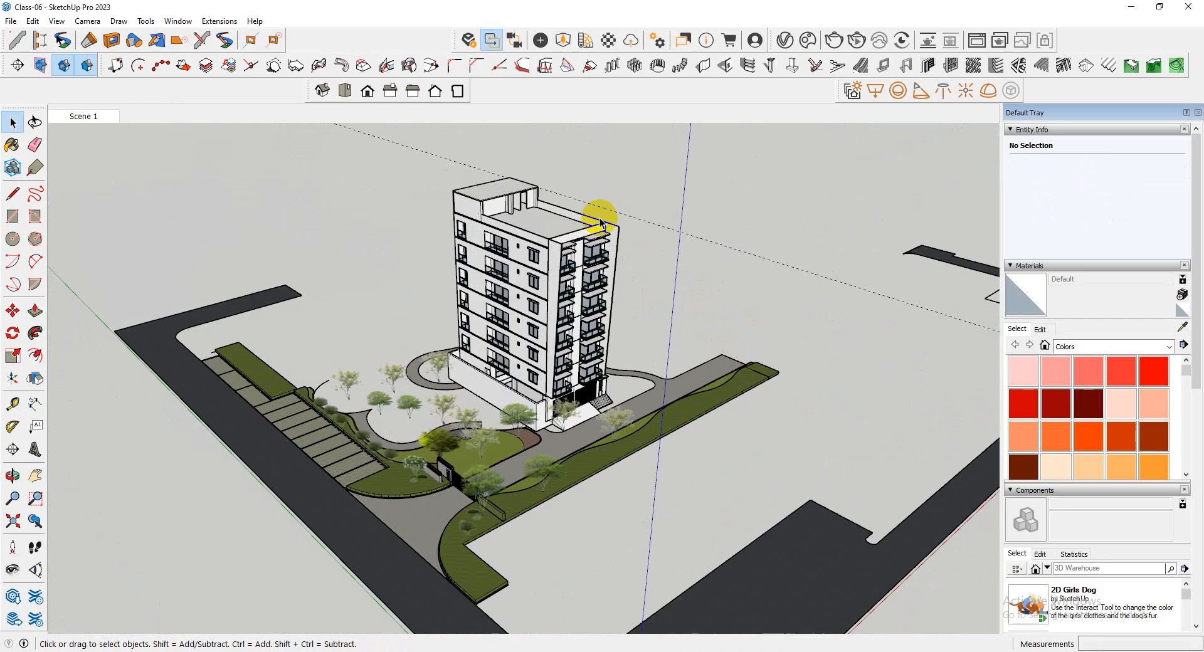
Examine the tower's front and roof edge from several directions in relation to the guide line
scroll(622, 222, "up", 5)
scroll(622, 187, "down", 5)
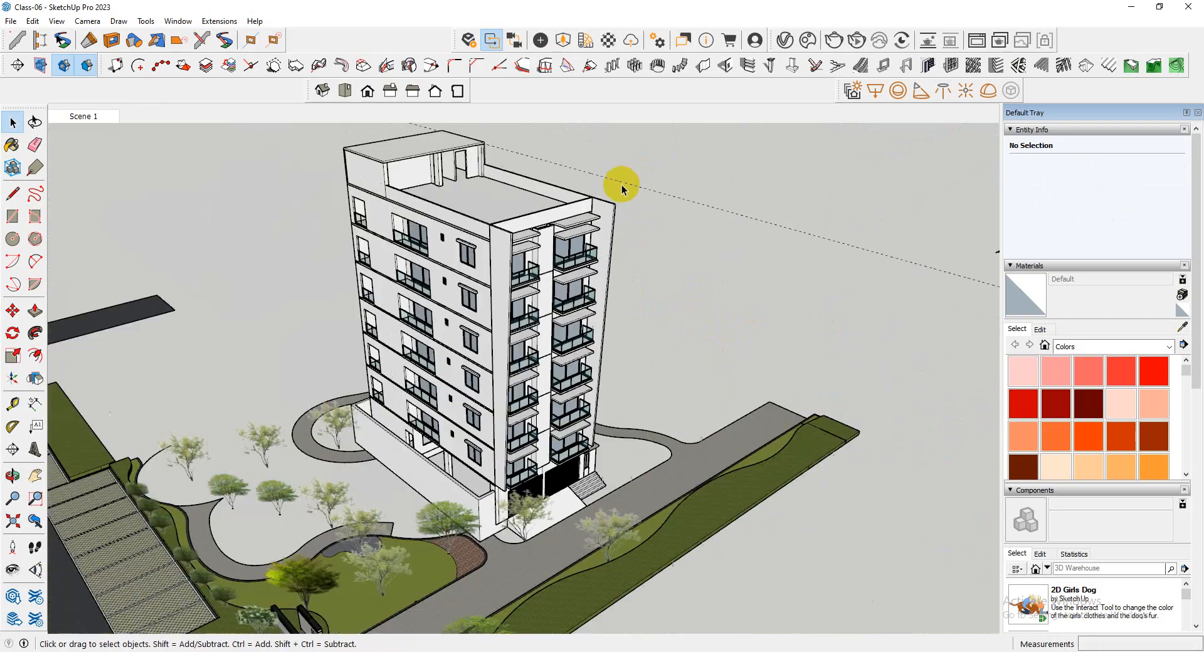
middle_click_drag(621, 185, 253, 241)
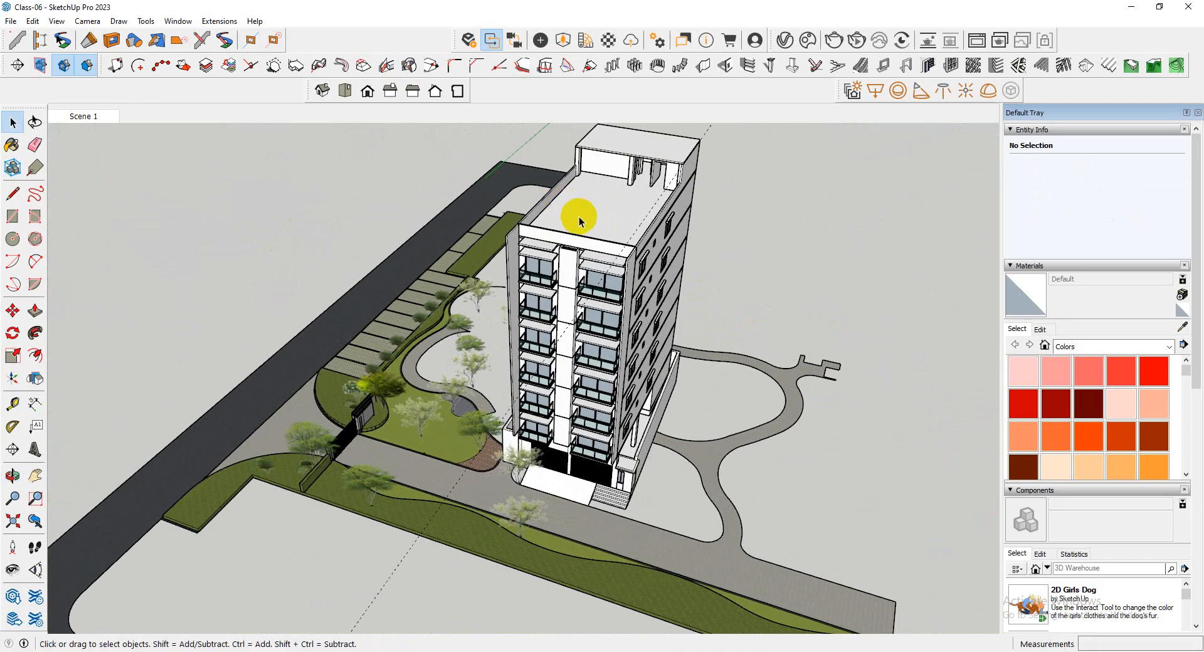
scroll(581, 219, "up", 3)
middle_click_drag(596, 278, 877, 255)
scroll(648, 221, "up", 8)
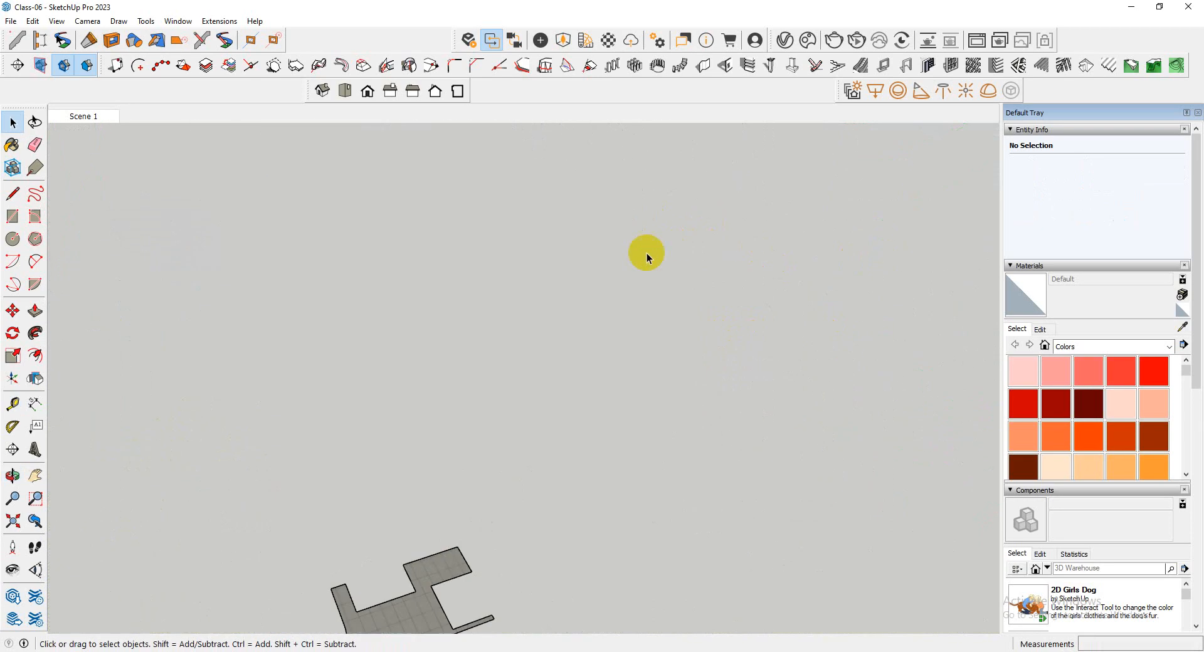
scroll(646, 254, "down", 5)
middle_click_drag(594, 288, 406, 143)
scroll(640, 207, "down", 5)
scroll(720, 318, "up", 8)
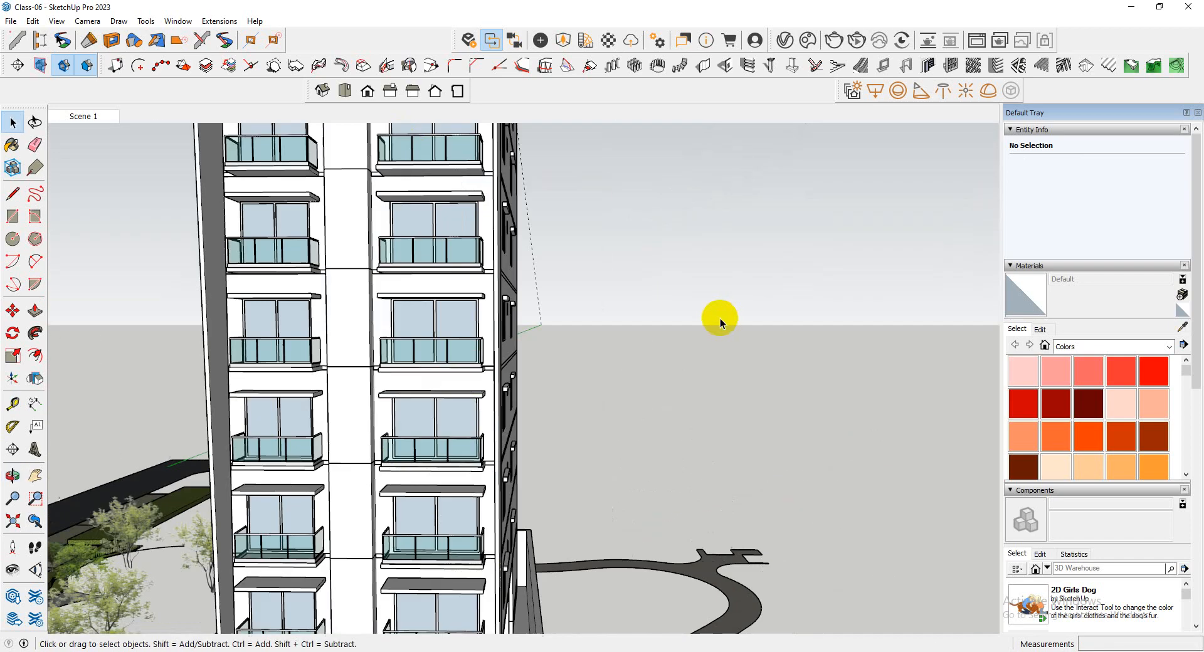
middle_click_drag(720, 318, 578, 314)
scroll(666, 418, "down", 6)
middle_click_drag(389, 395, 210, 416)
scroll(348, 272, "up", 8)
middle_click_drag(384, 301, 446, 360)
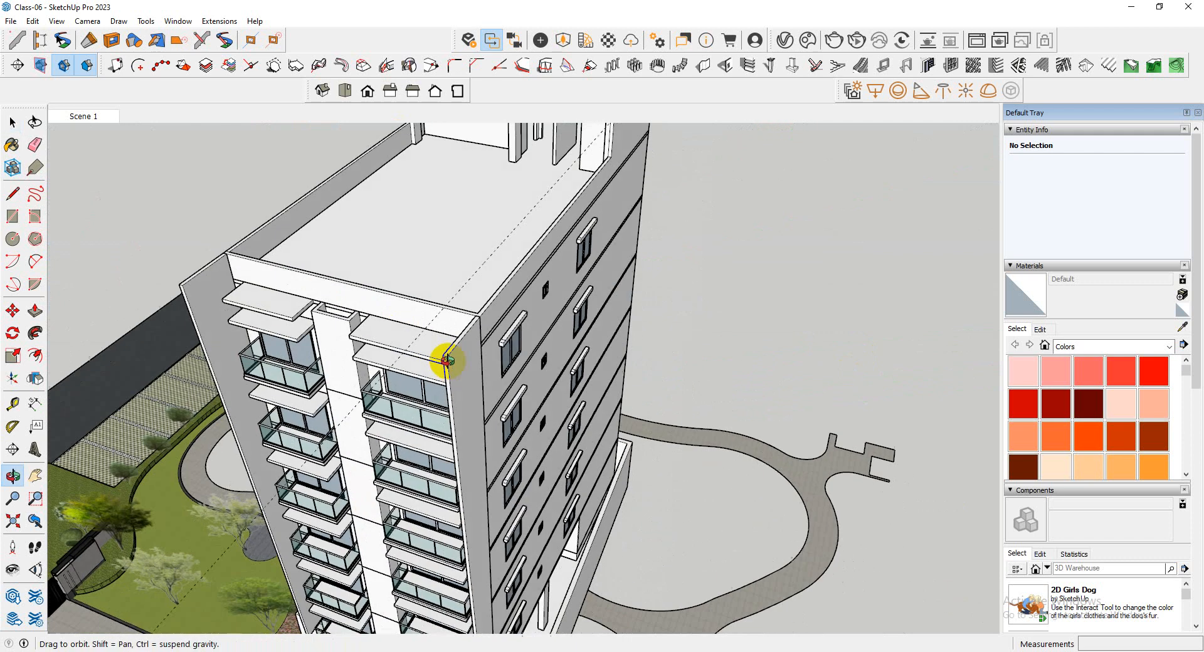
scroll(605, 322, "down", 4)
scroll(543, 327, "up", 4)
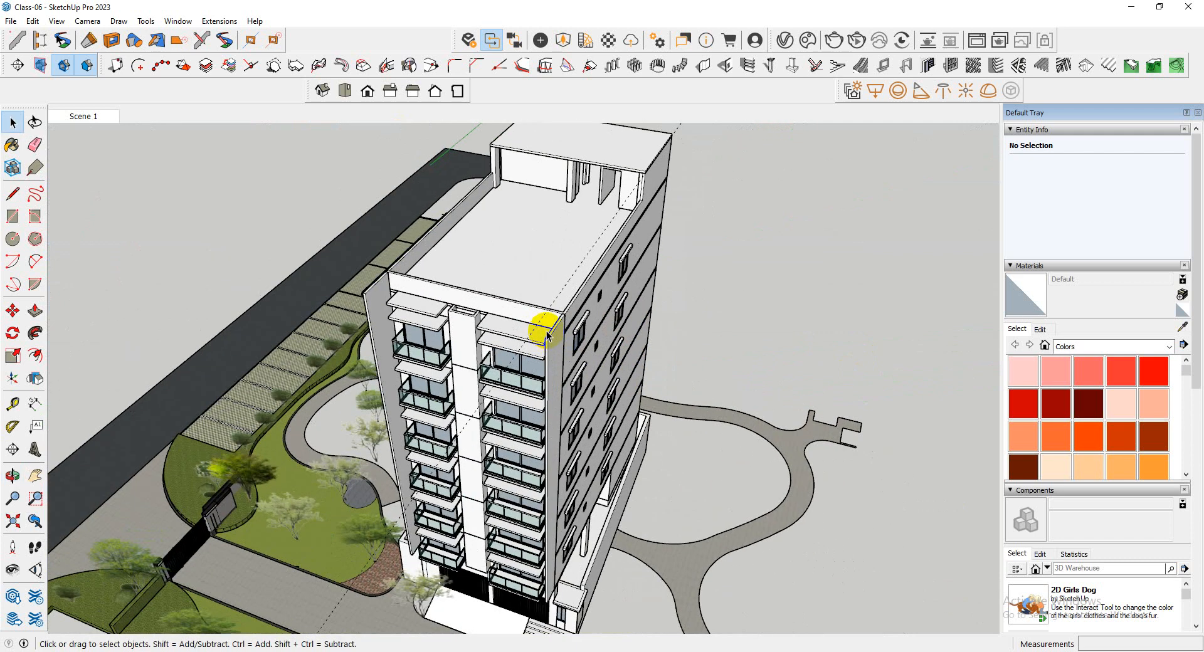
Inside the near projecting wall's group, pull the top face up 5' to the guide line
scroll(548, 328, "up", 5)
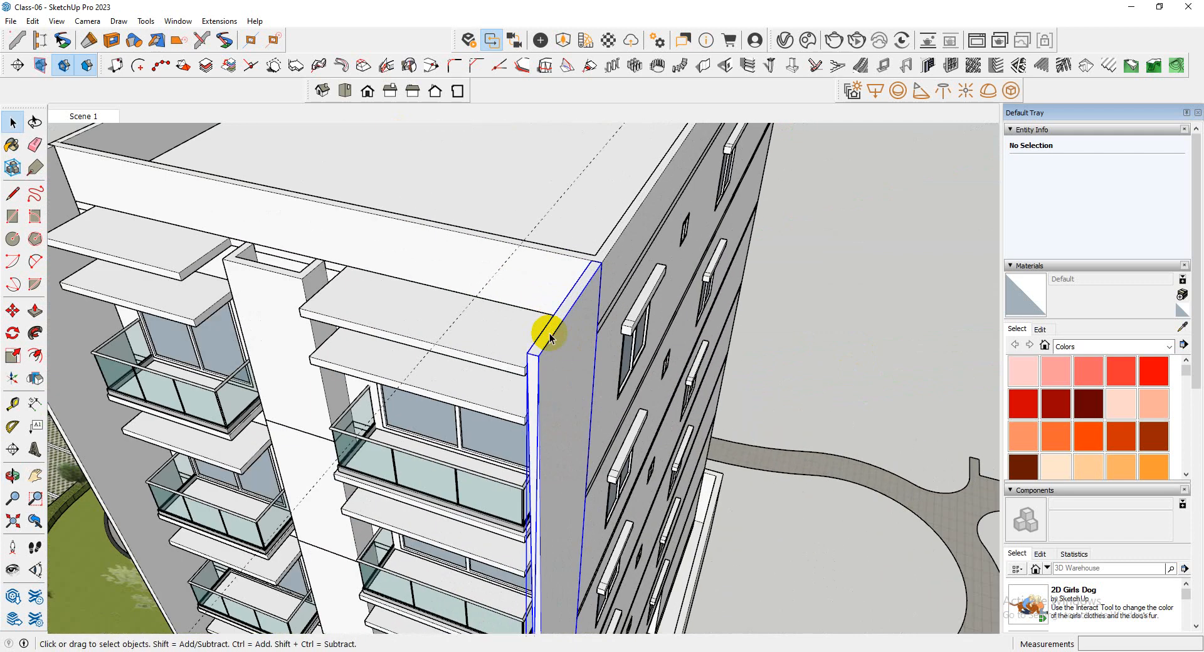
double_click(549, 337)
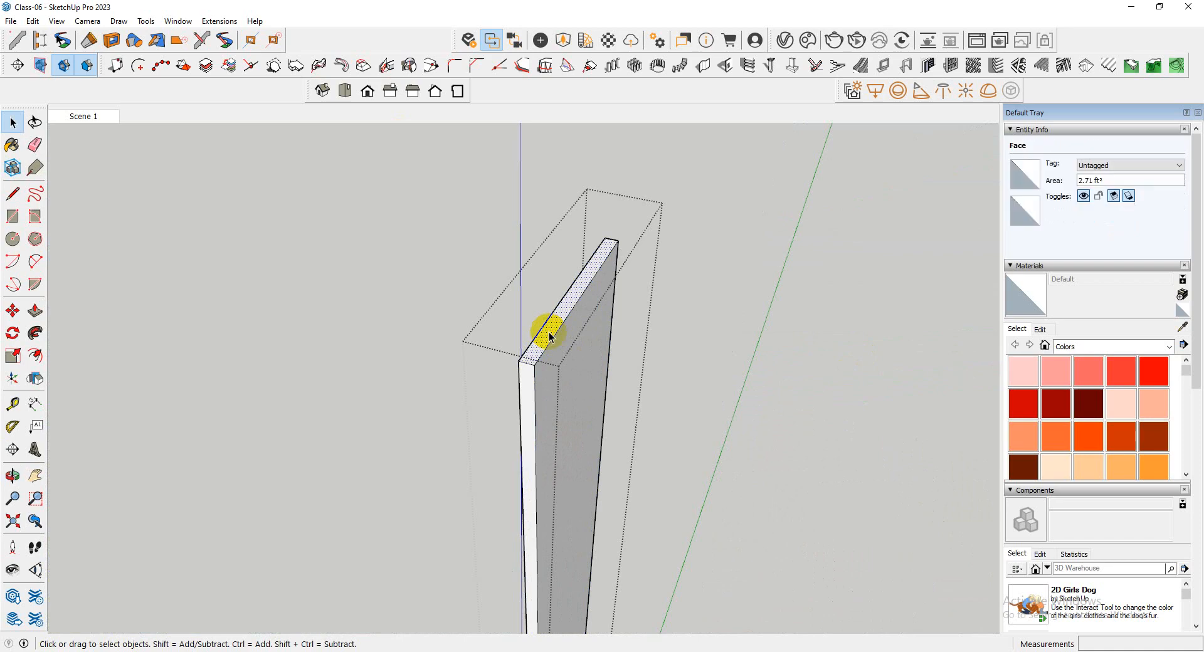
key("p")
left_click(547, 331)
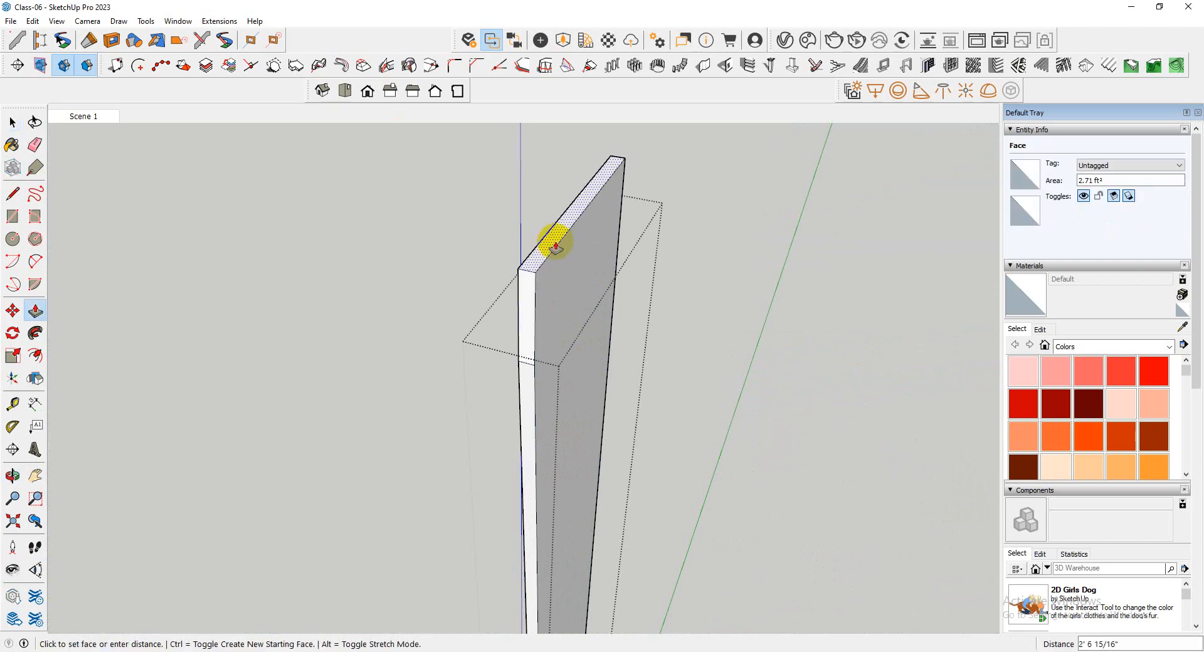
key("i")
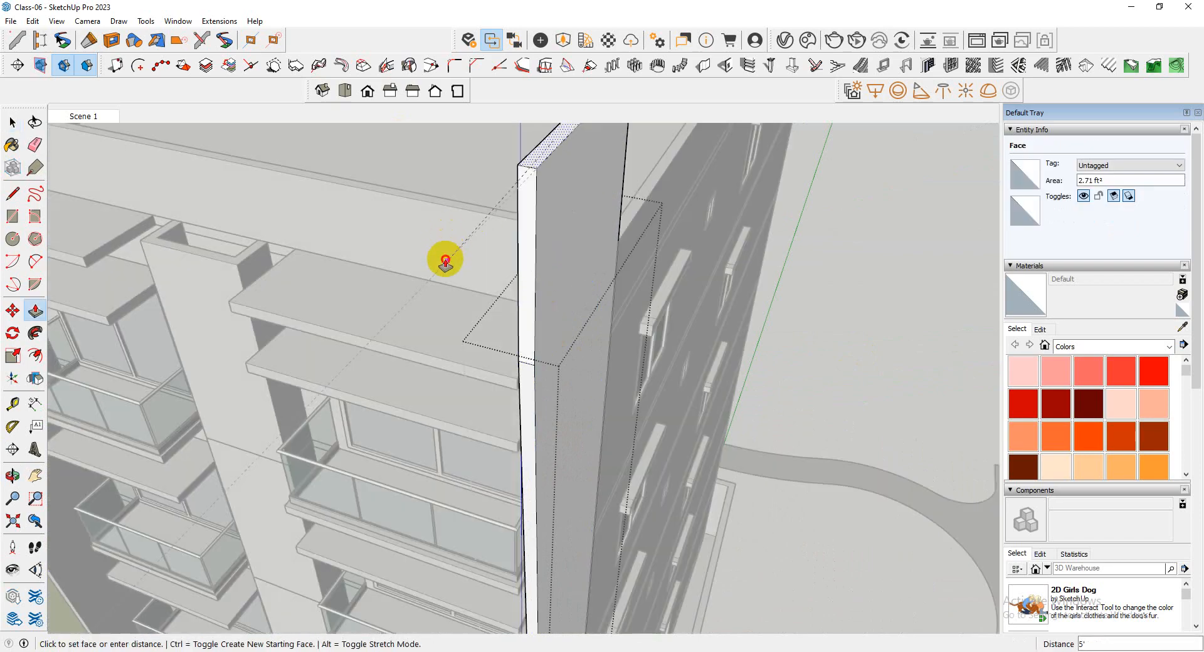
left_click(445, 259)
Raise the other projecting wall's top face by 5' to the guide line inside its group, and leave the group
scroll(608, 279, "down", 4)
middle_click_drag(608, 281, 838, 233)
scroll(839, 234, "down", 4)
middle_click_drag(442, 276, 656, 303)
scroll(458, 335, "up", 4)
key("space")
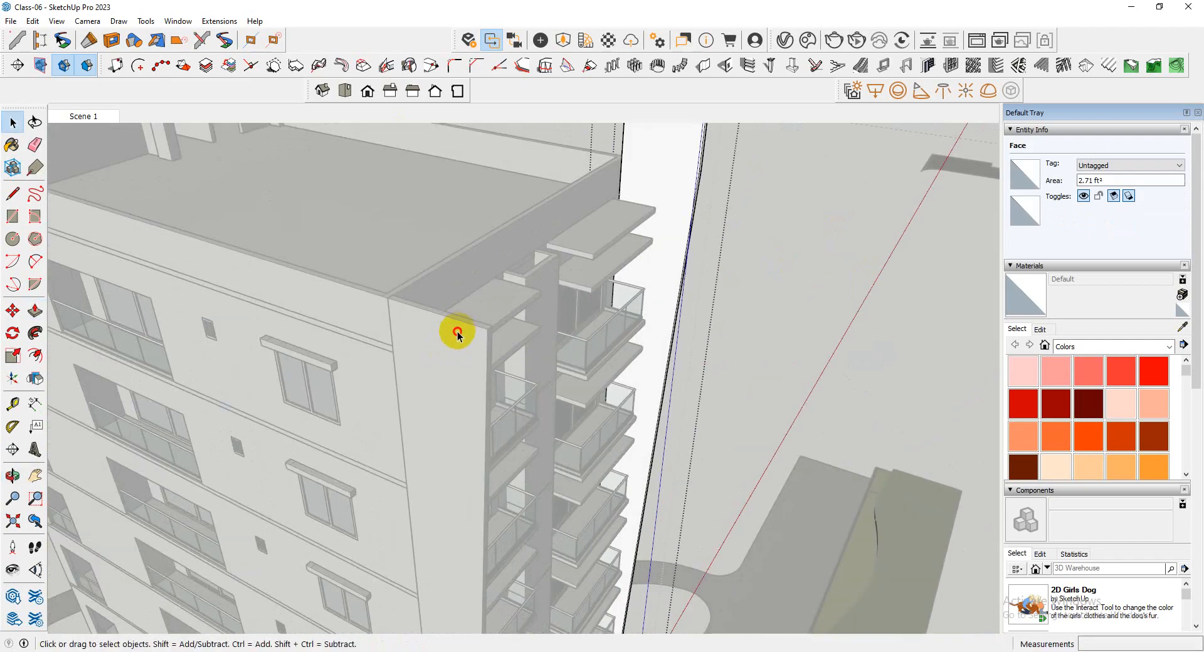
double_click(458, 332)
scroll(486, 328, "up", 3)
left_click(479, 327)
scroll(480, 328, "up", 1)
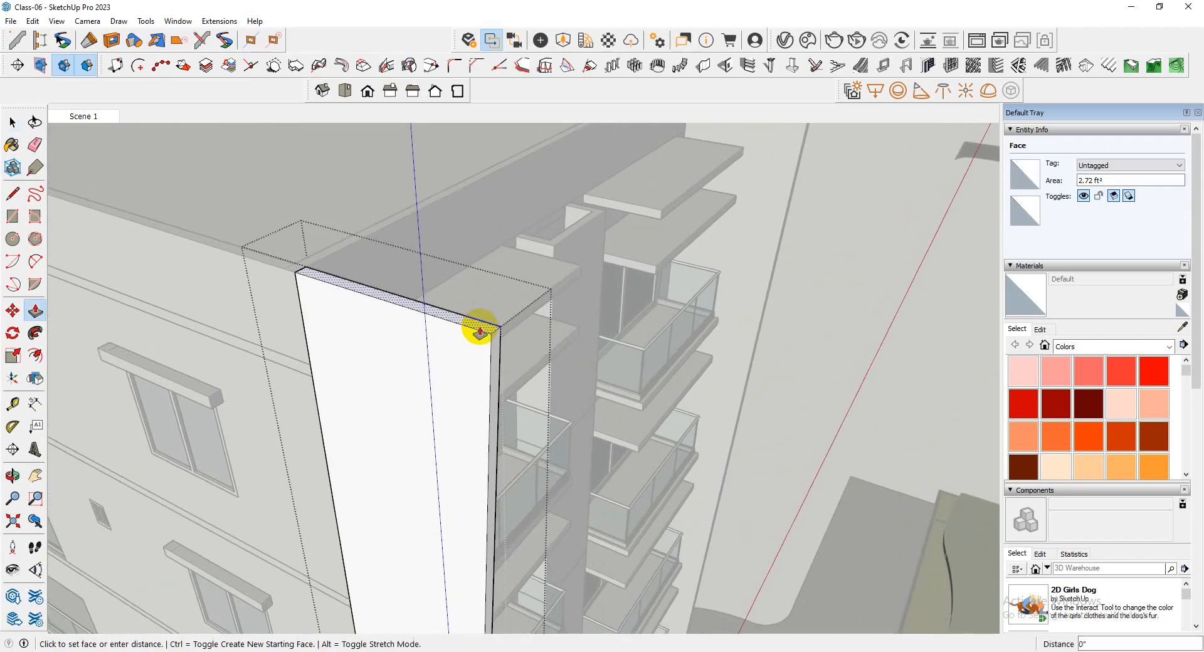
scroll(479, 327, "down", 5)
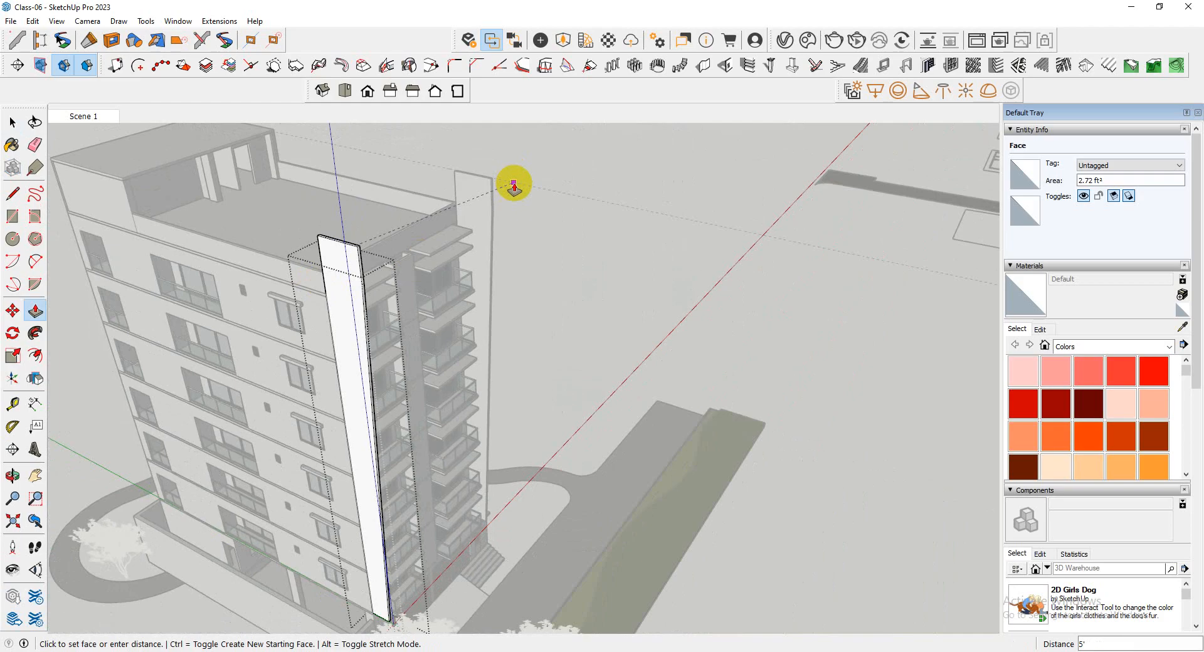
middle_click_drag(562, 195, 30, 250)
key("space")
left_click(597, 282)
Examine how both raised front walls stand above the parapet and where their slanted edges meet the extensions
middle_click_drag(113, 142, 217, 279, "shift")
scroll(217, 283, "up", 10)
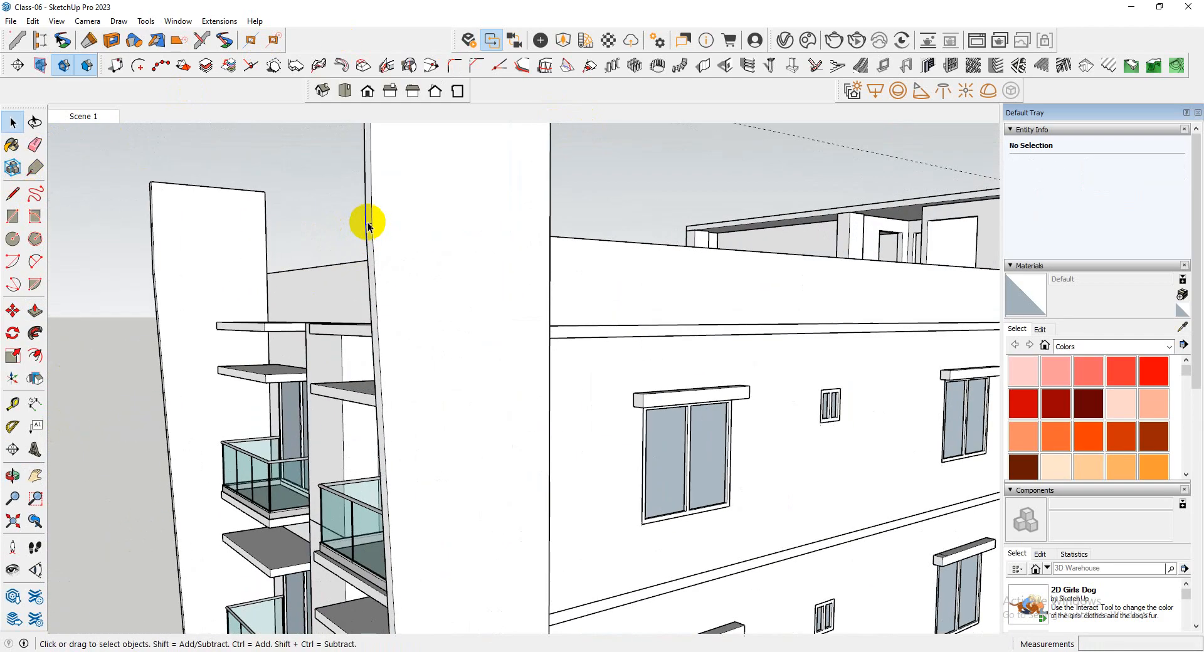
scroll(368, 227, "up", 3)
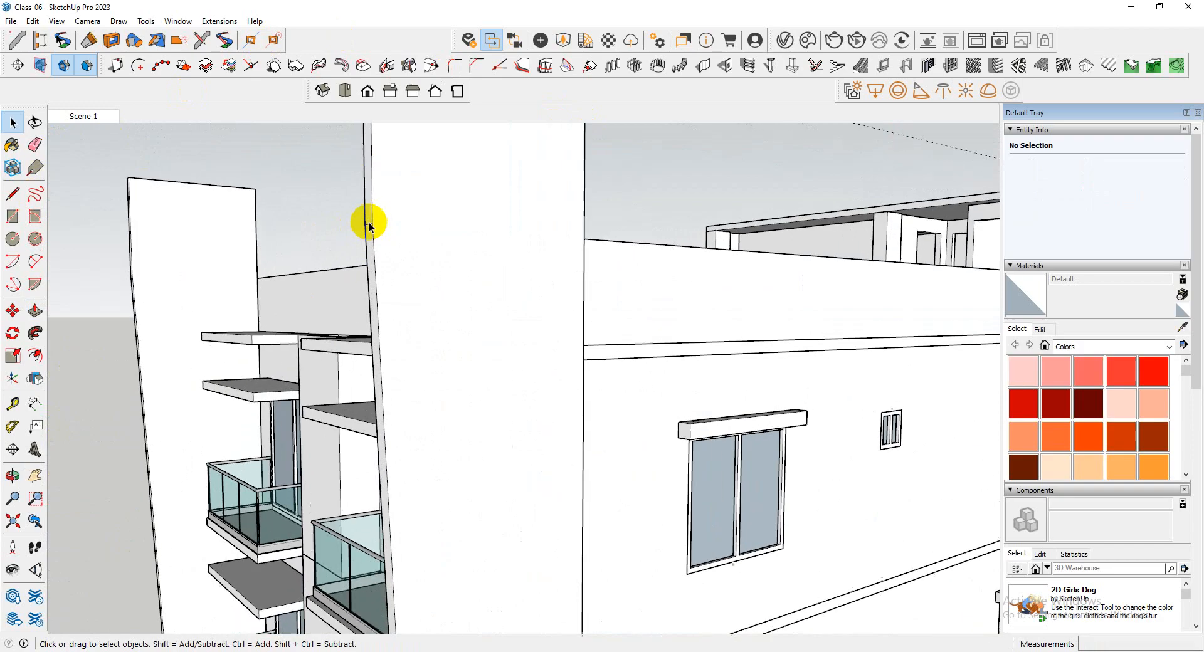
scroll(430, 262, "down", 4)
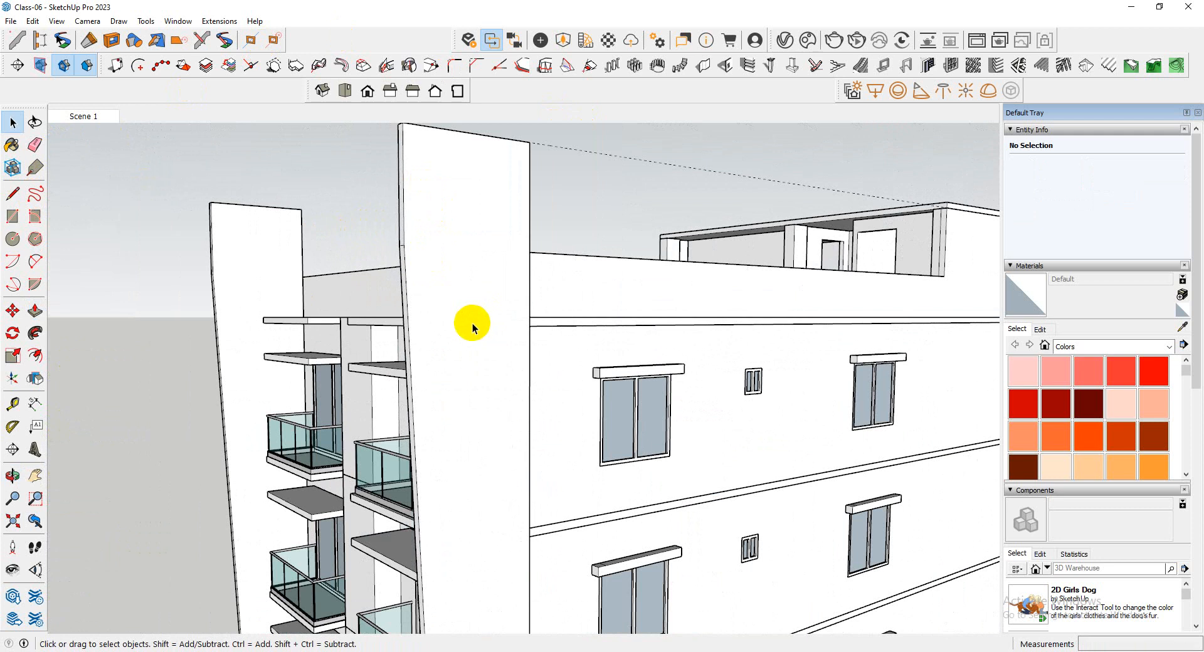
scroll(470, 321, "down", 3)
middle_click_drag(481, 317, 669, 372)
scroll(668, 372, "down", 3)
middle_click_drag(483, 329, 816, 401)
scroll(462, 376, "up", 3)
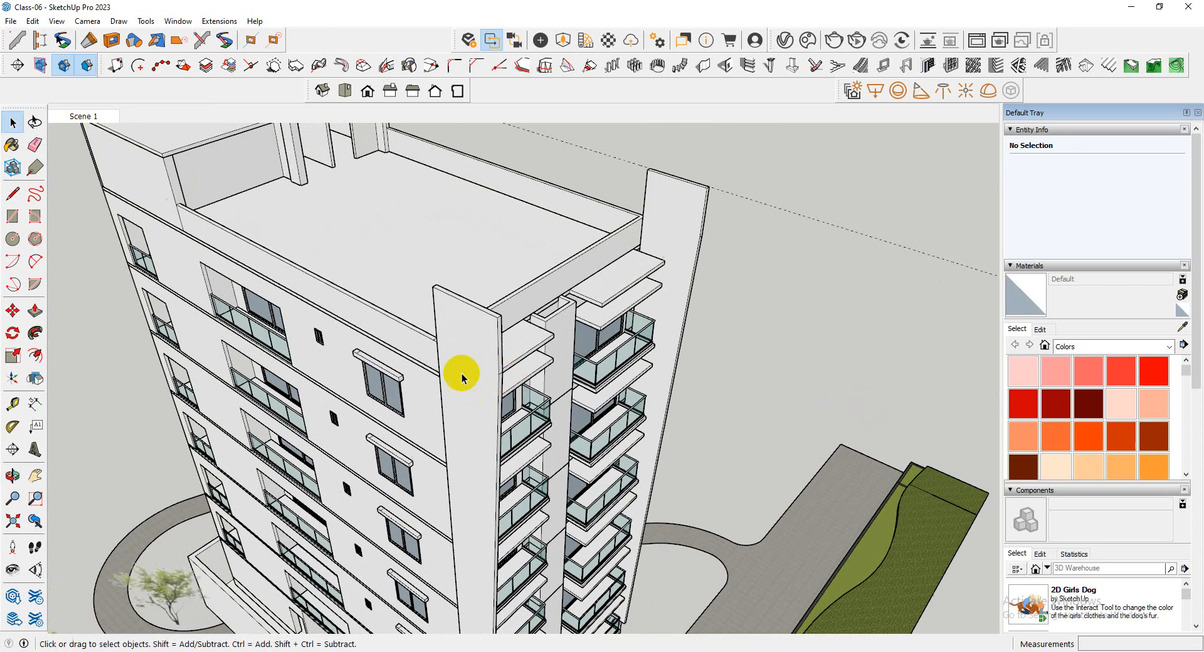
Select the projecting wall, clear the selection, and examine the tower's front and raised walls from several directions
left_click(460, 511)
left_click(654, 277, "ctrl")
left_click(671, 246)
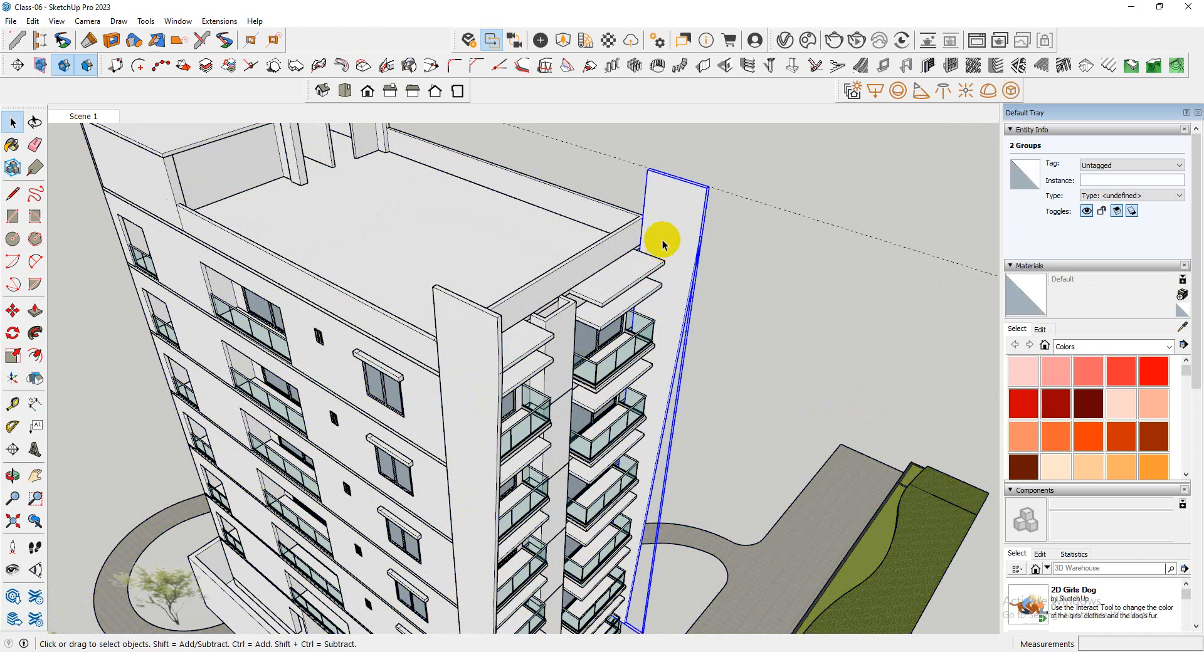
left_click_drag(670, 405, 670, 405)
scroll(651, 315, "down", 3)
middle_click_drag(651, 314, 181, 342)
scroll(533, 368, "down", 1)
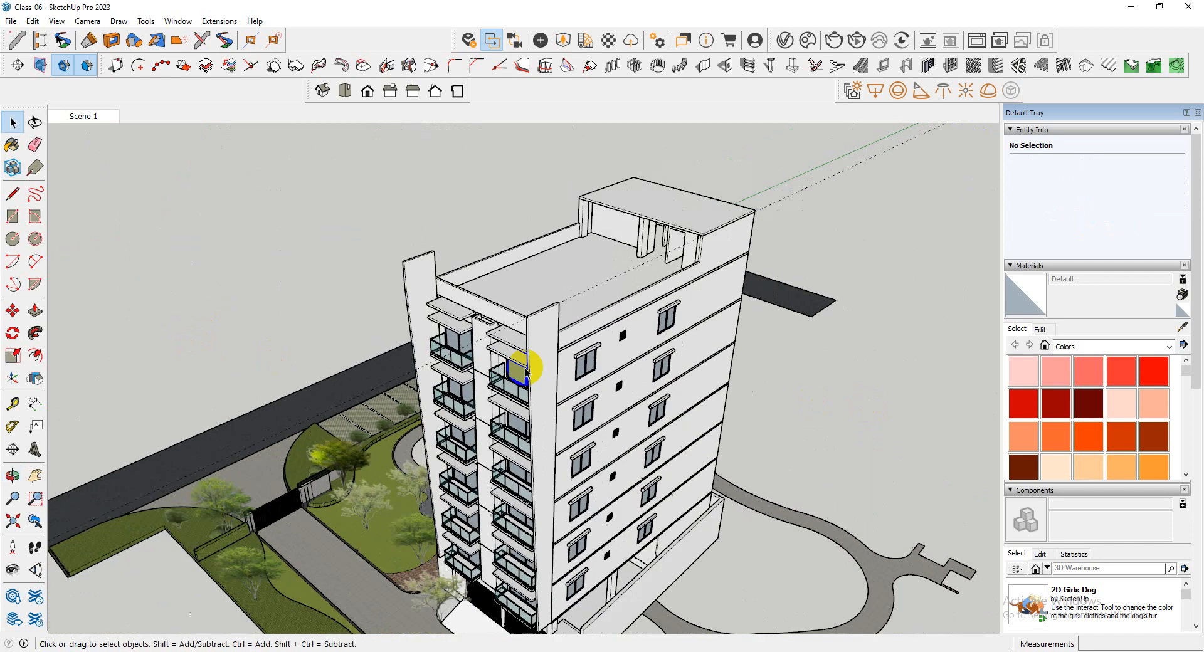
middle_click_drag(532, 368, 414, 353)
scroll(268, 300, "down", 2)
middle_click_drag(268, 299, 528, 429)
scroll(528, 427, "up", 5)
middle_click_drag(373, 389, 469, 405)
Open one projecting wall's group and draw a straight line on its side face from the top front corner to the bottom
scroll(567, 382, "down", 2)
scroll(469, 405, "up", 1)
scroll(470, 365, "up", 2)
triple_click(432, 368)
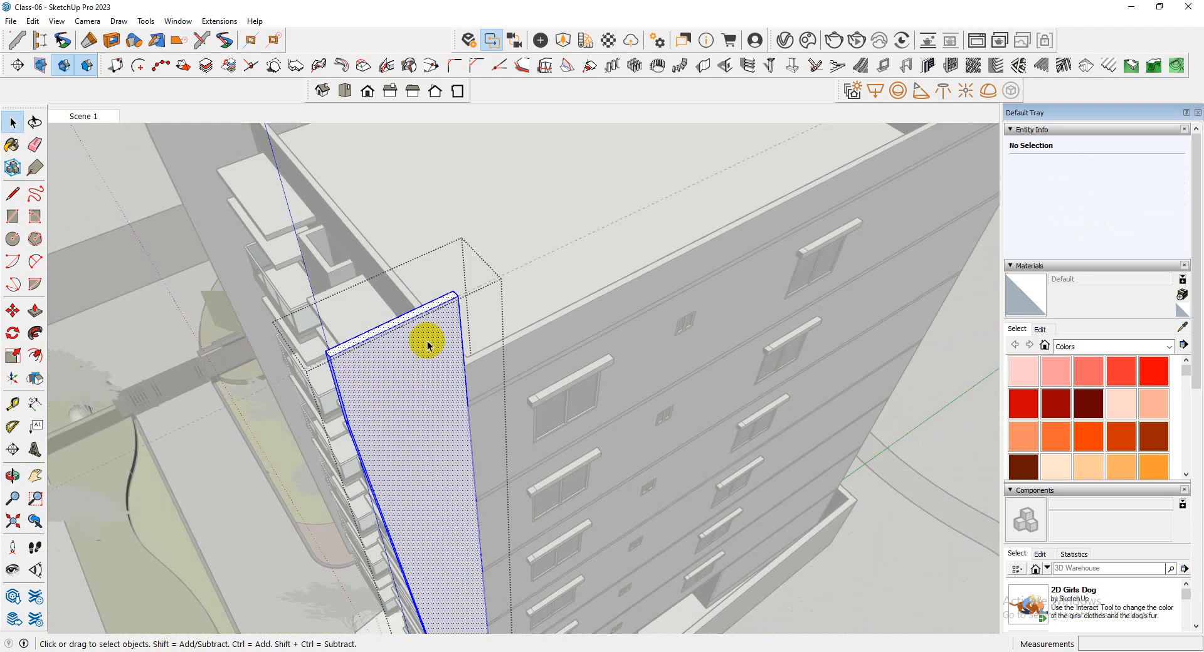
scroll(427, 343, "down", 3)
middle_click_drag(427, 342, 355, 376)
scroll(374, 246, "up", 4)
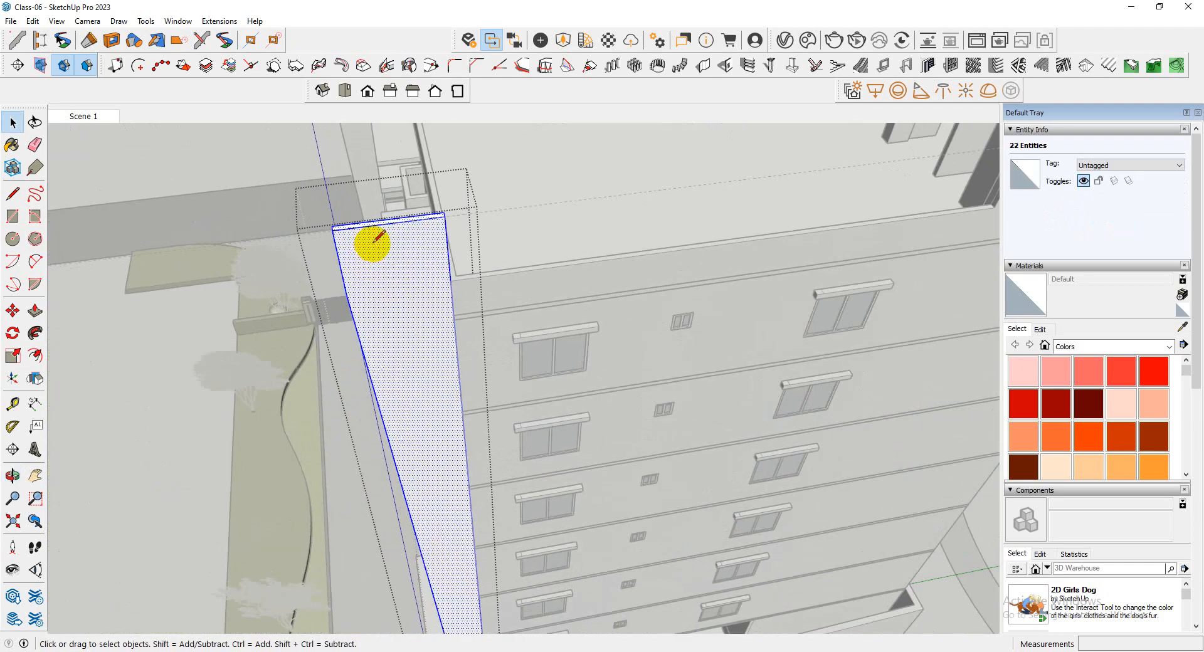
scroll(338, 226, "down", 3)
scroll(476, 564, "up", 8)
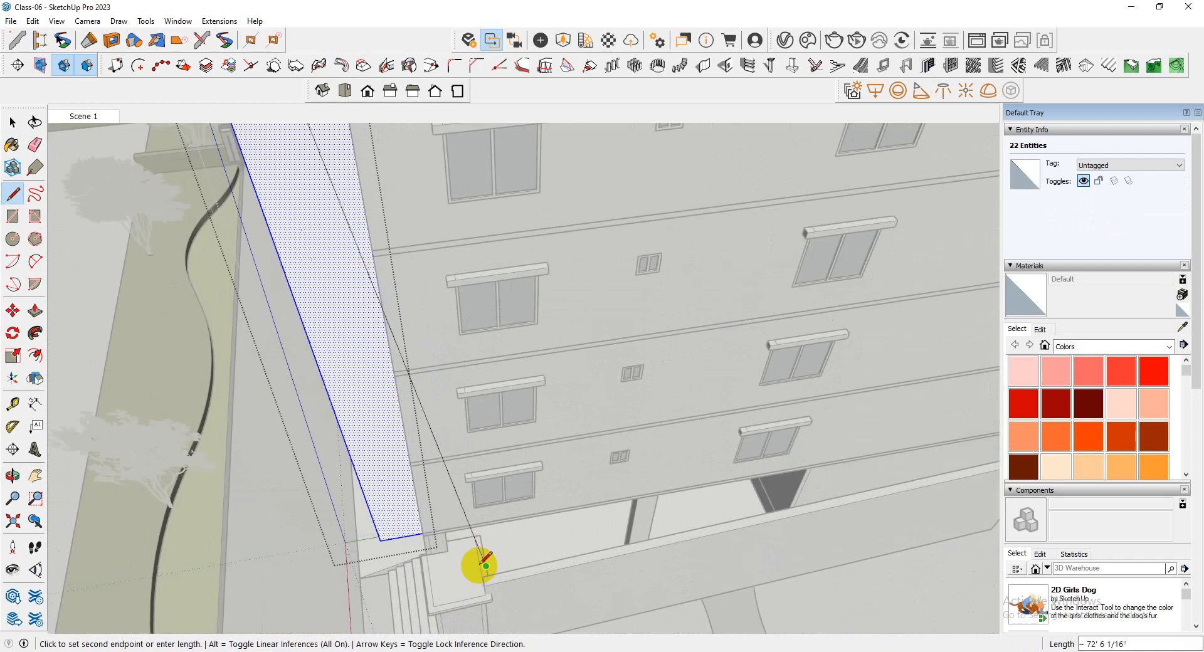
left_click(322, 512)
scroll(545, 537, "down", 4)
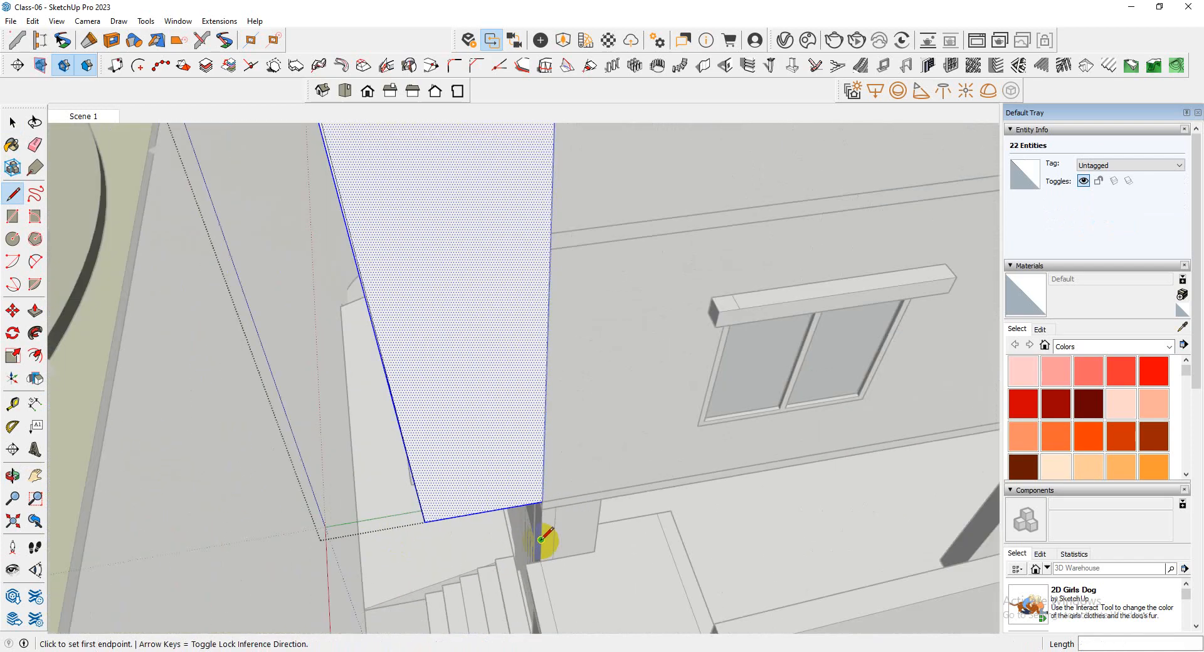
scroll(403, 256, "up", 6)
Push the narrow strip outside the new line 5" through the wall to straighten its front edge
key("space")
scroll(387, 274, "down", 3)
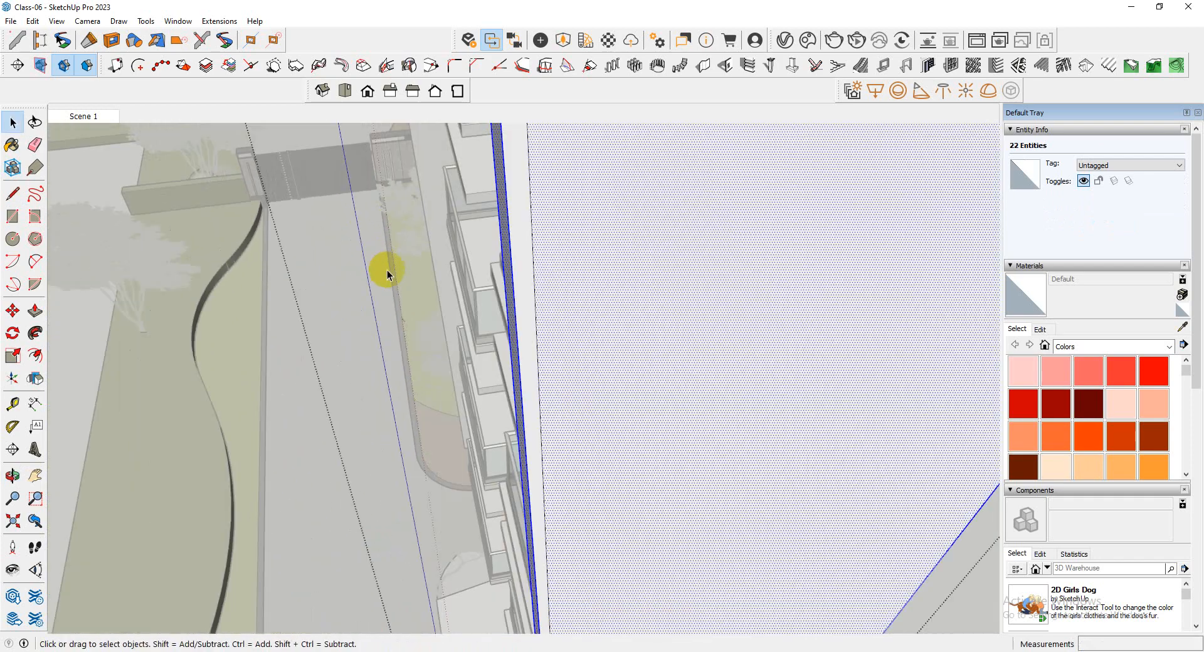
scroll(525, 219, "up", 2)
left_click(514, 233)
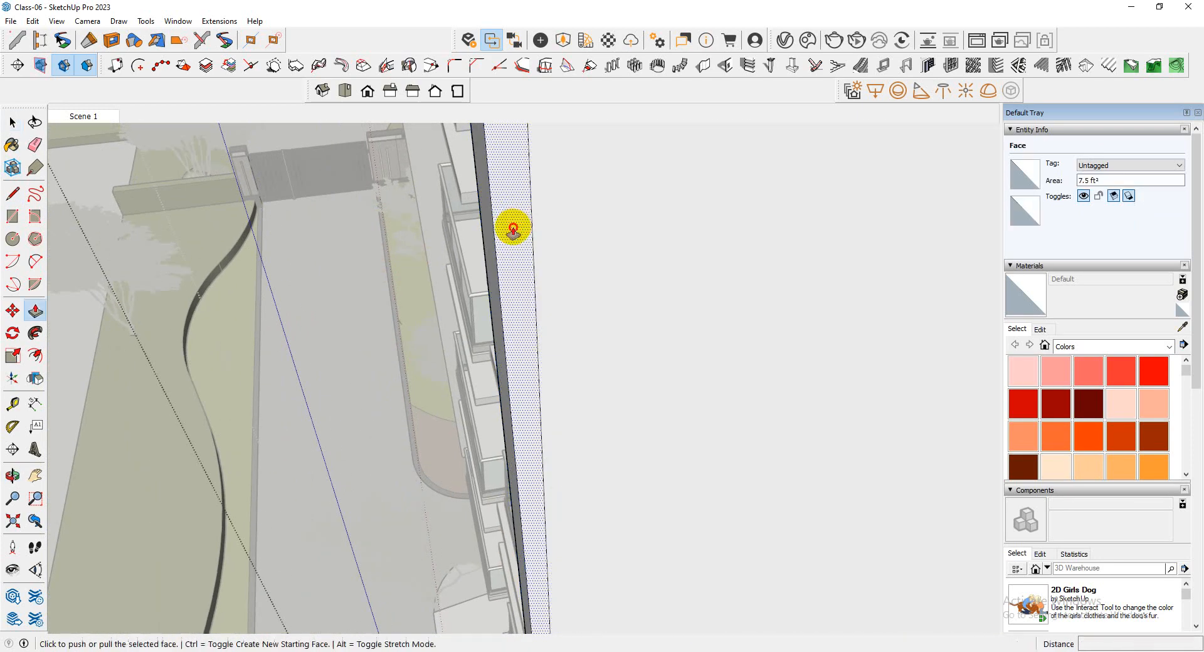
left_click(476, 182)
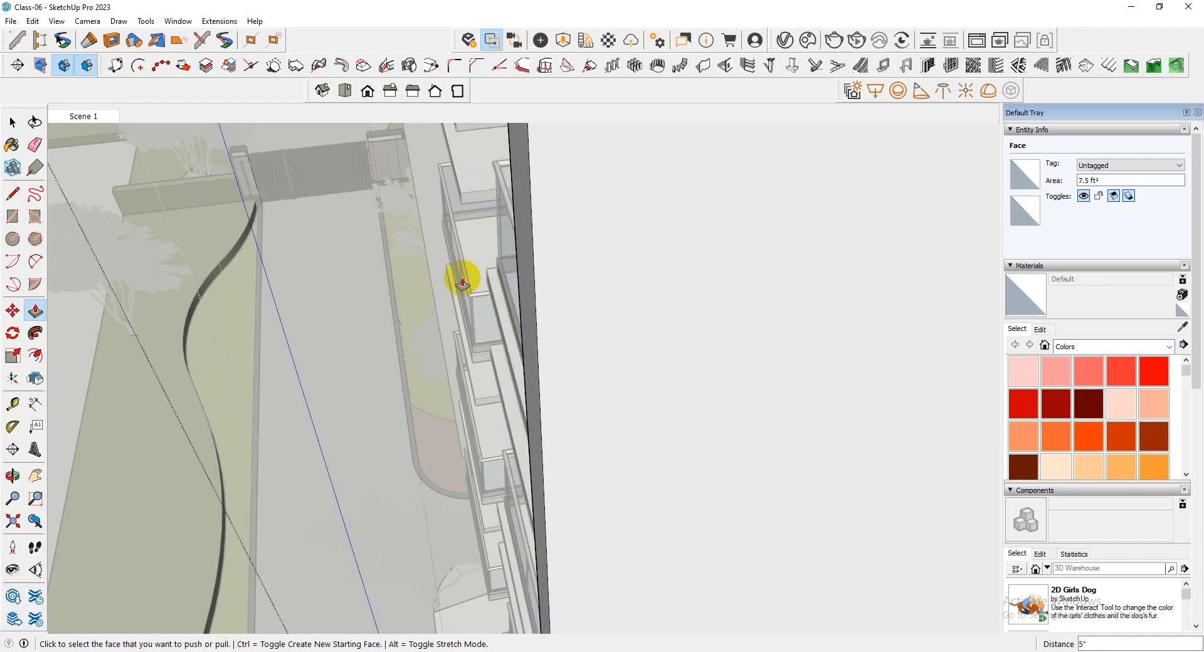
Close the edited wall's group and open the other projecting wall's group
scroll(530, 424, "down", 10)
middle_click_drag(580, 409, 854, 380)
key("space")
left_click(854, 379)
scroll(556, 343, "up", 3)
middle_click_drag(556, 344, 439, 298)
scroll(573, 362, "up", 10)
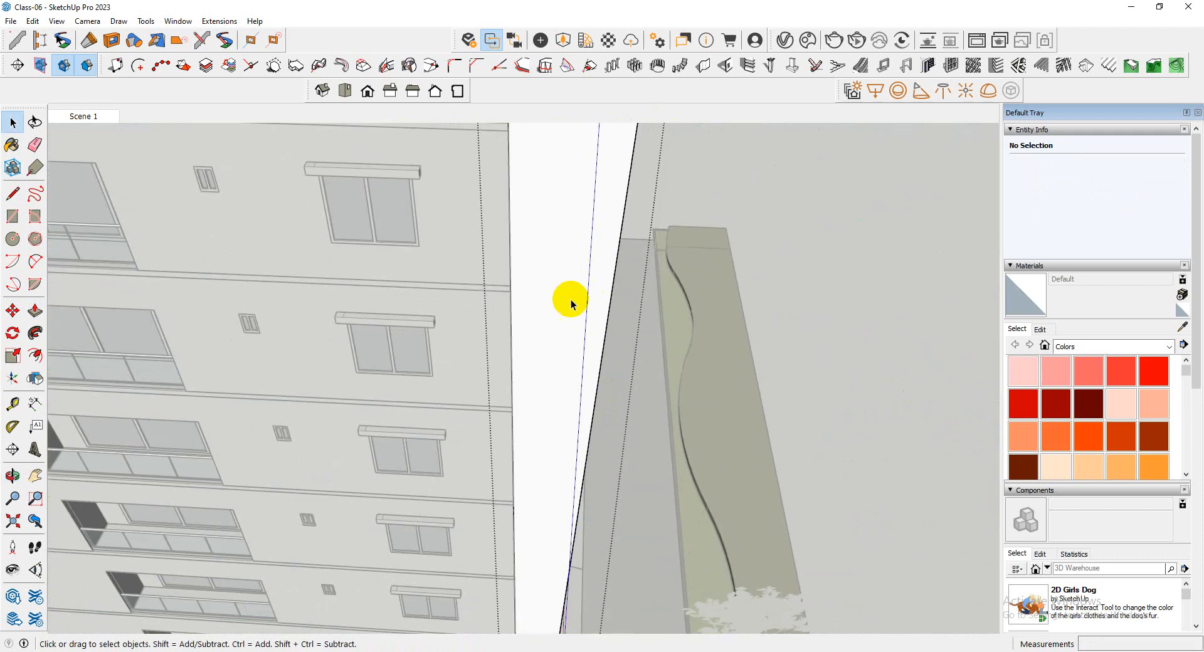
Try to draw a straight line down the second wall's side face from its top front corner to the bottom corner, and close the group
scroll(570, 301, "down", 8)
scroll(603, 138, "up", 6)
scroll(604, 134, "up", 2)
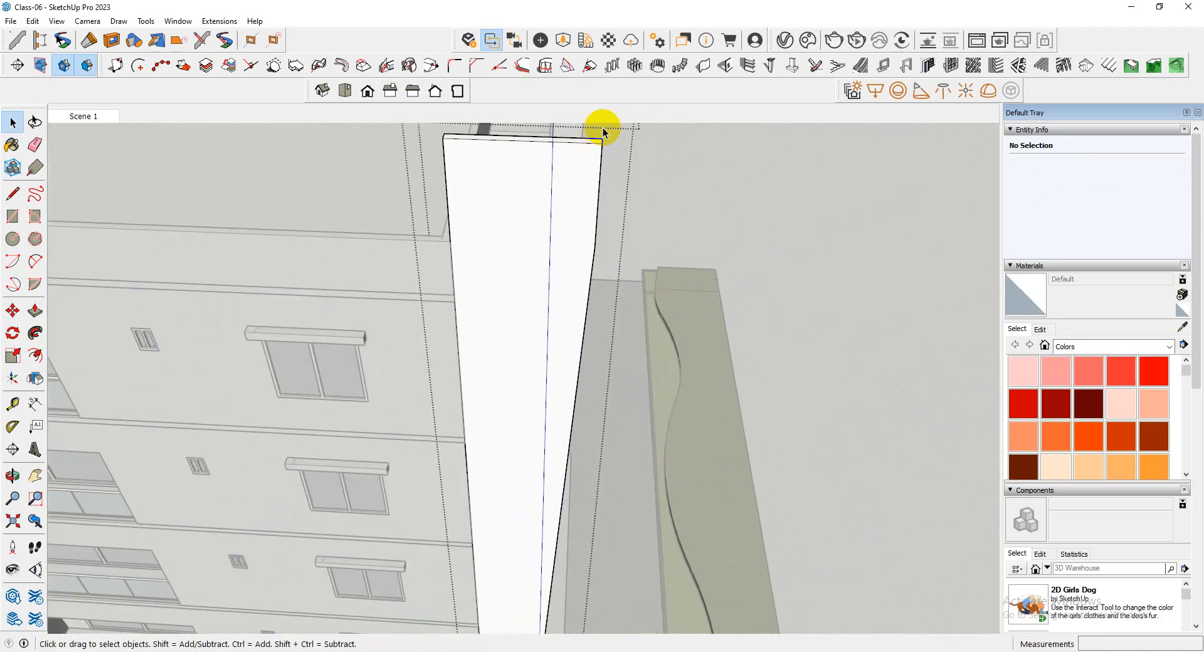
scroll(646, 188, "down", 6)
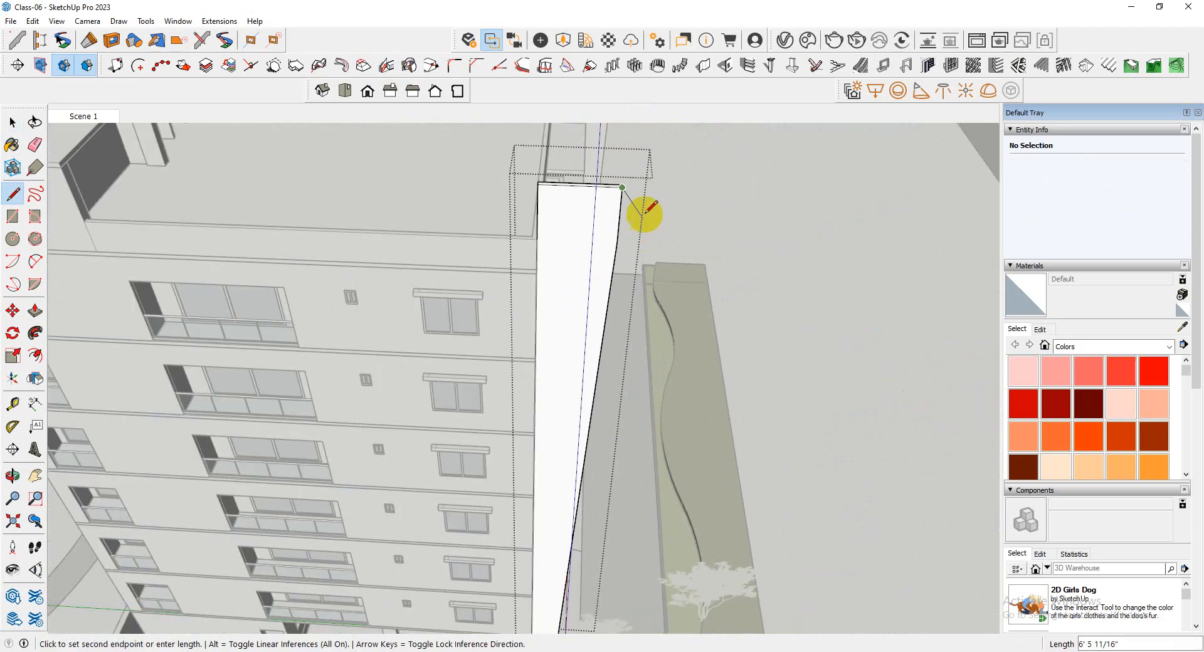
scroll(577, 540, "up", 6)
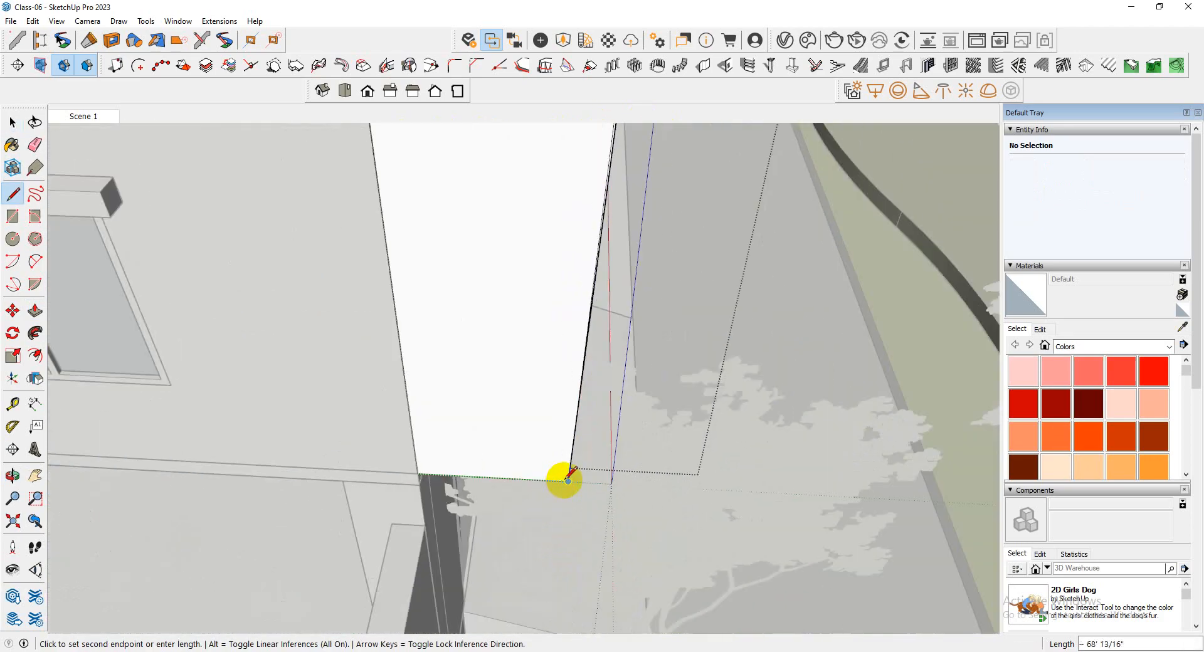
left_click(568, 481)
scroll(502, 533, "down", 7)
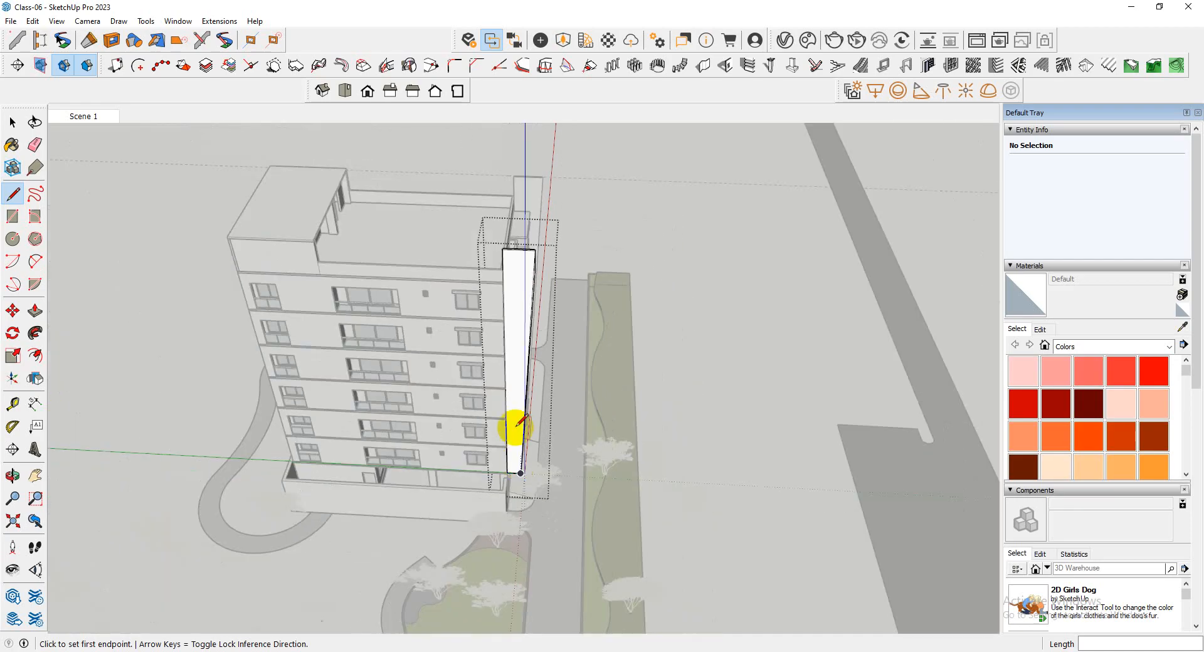
scroll(538, 269, "up", 8)
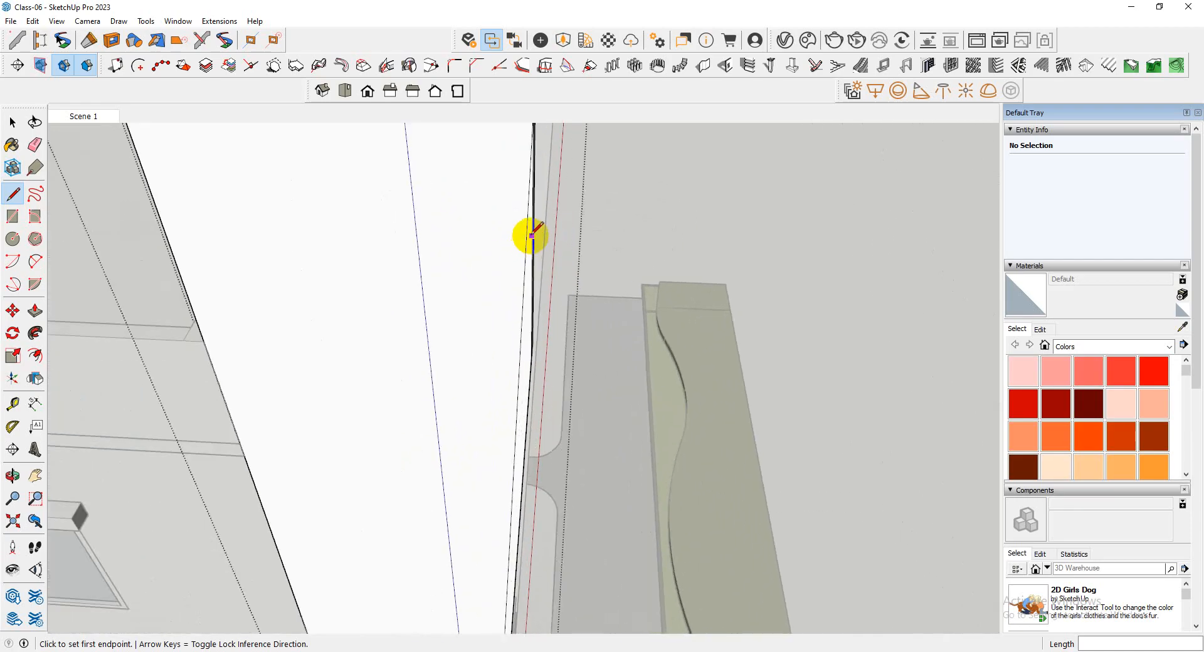
scroll(531, 236, "down", 3)
key("Escape")
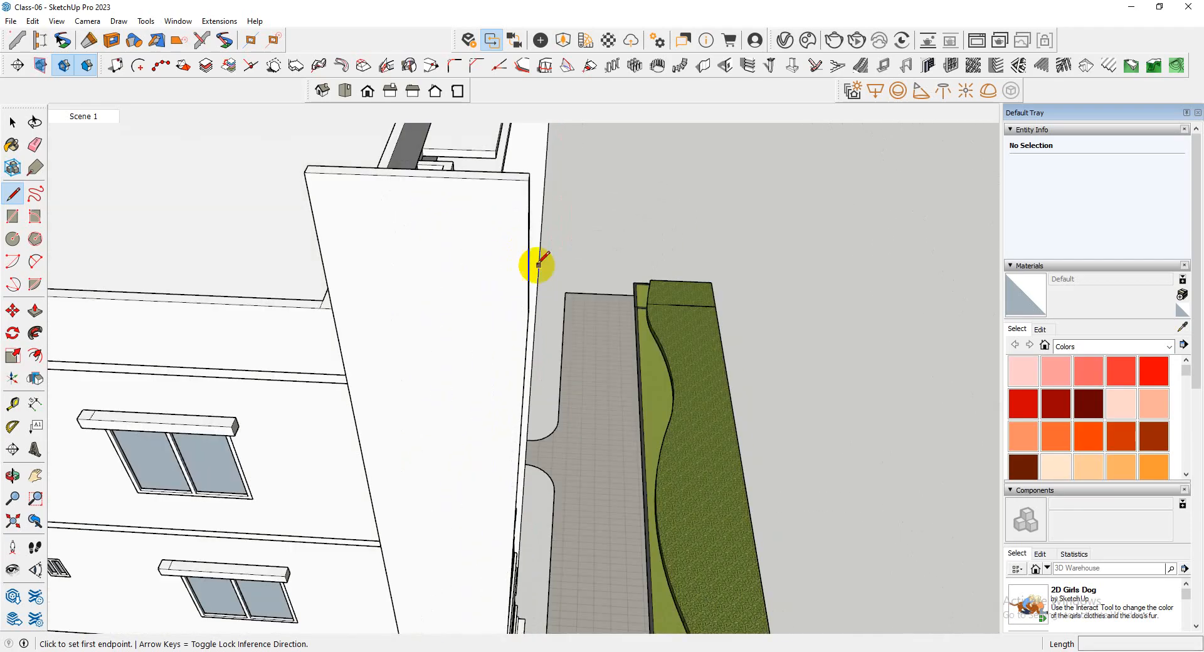
scroll(587, 293, "down", 3)
scroll(592, 301, "up", 5)
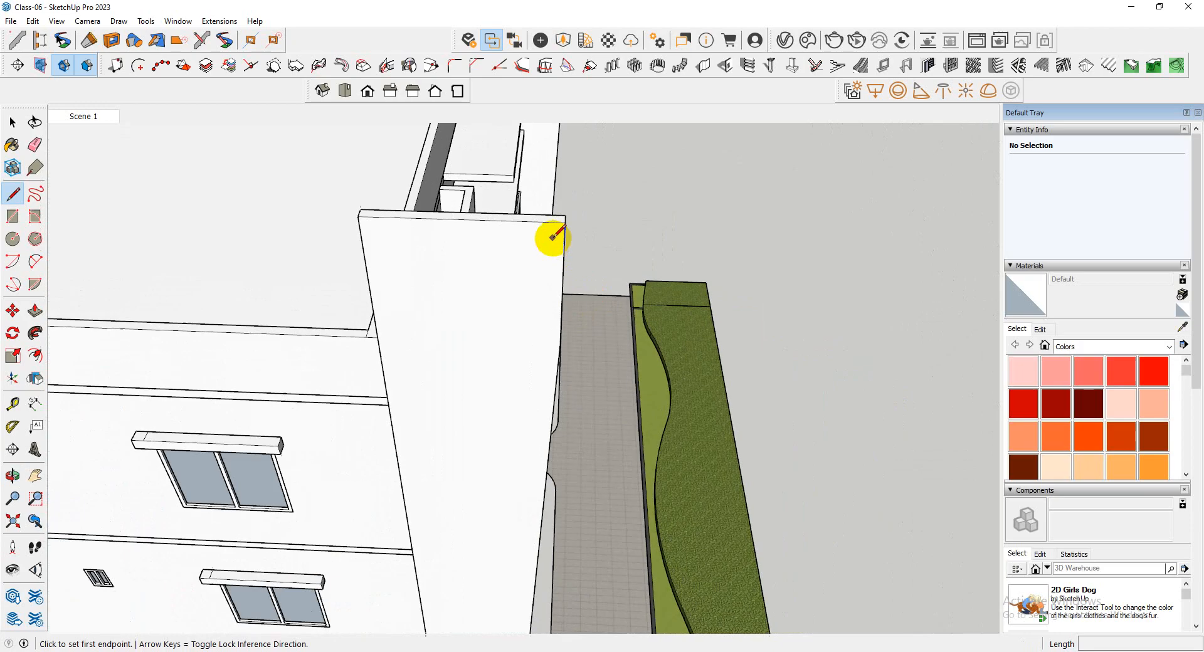
scroll(524, 367, "down", 4)
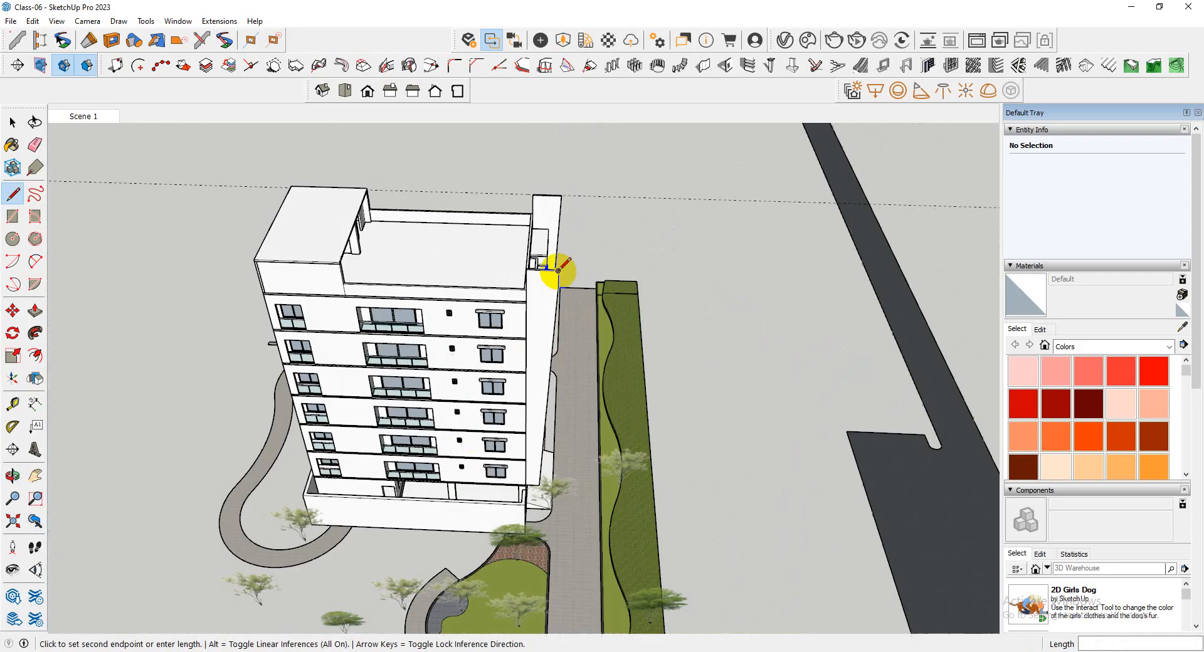
scroll(538, 357, "up", 5)
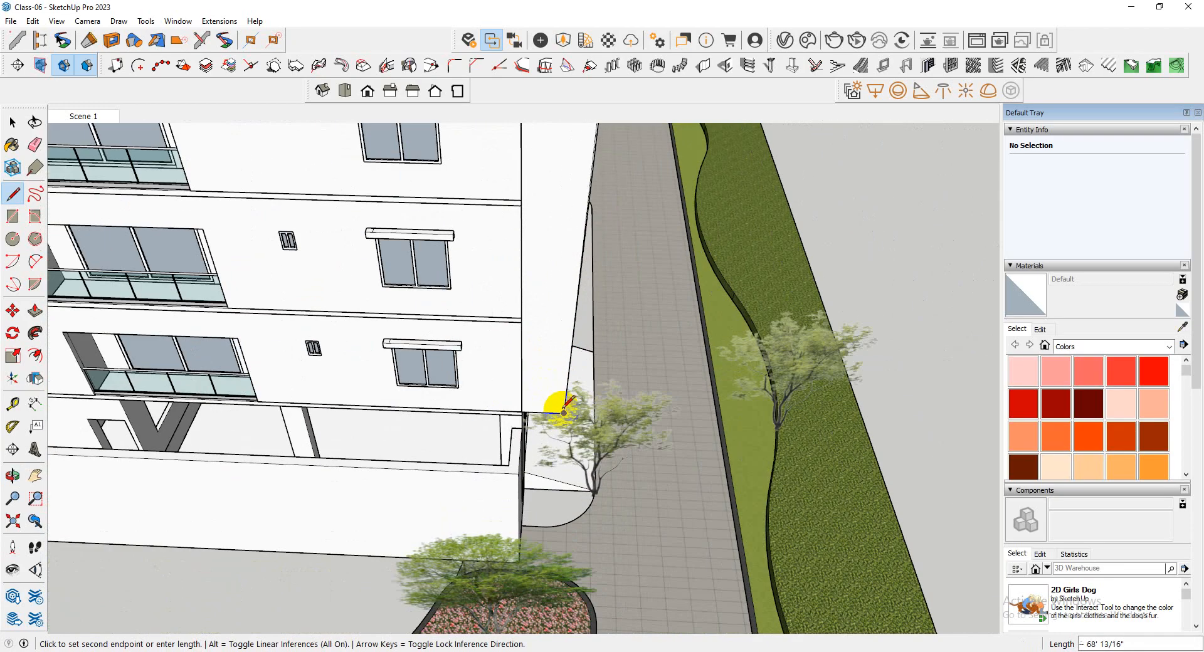
scroll(564, 410, "up", 5)
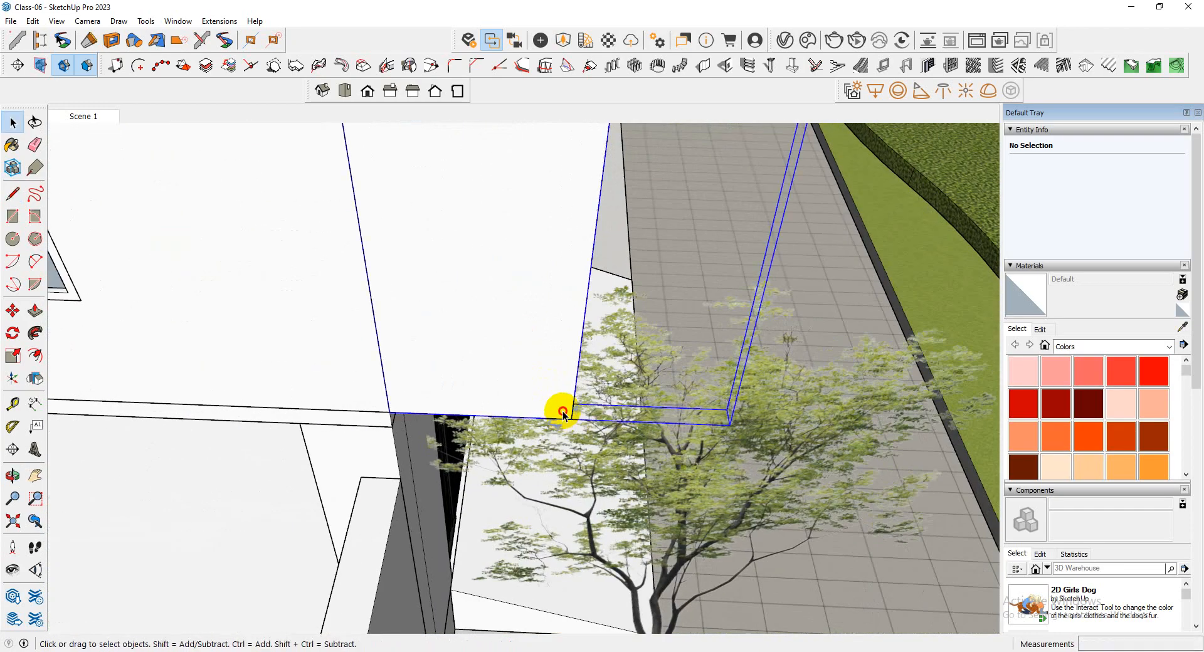
Reopen the second wall's group and draw a straight line on its side face from the bottom front corner up to the top front corner
double_click(563, 415)
scroll(565, 402, "up", 3)
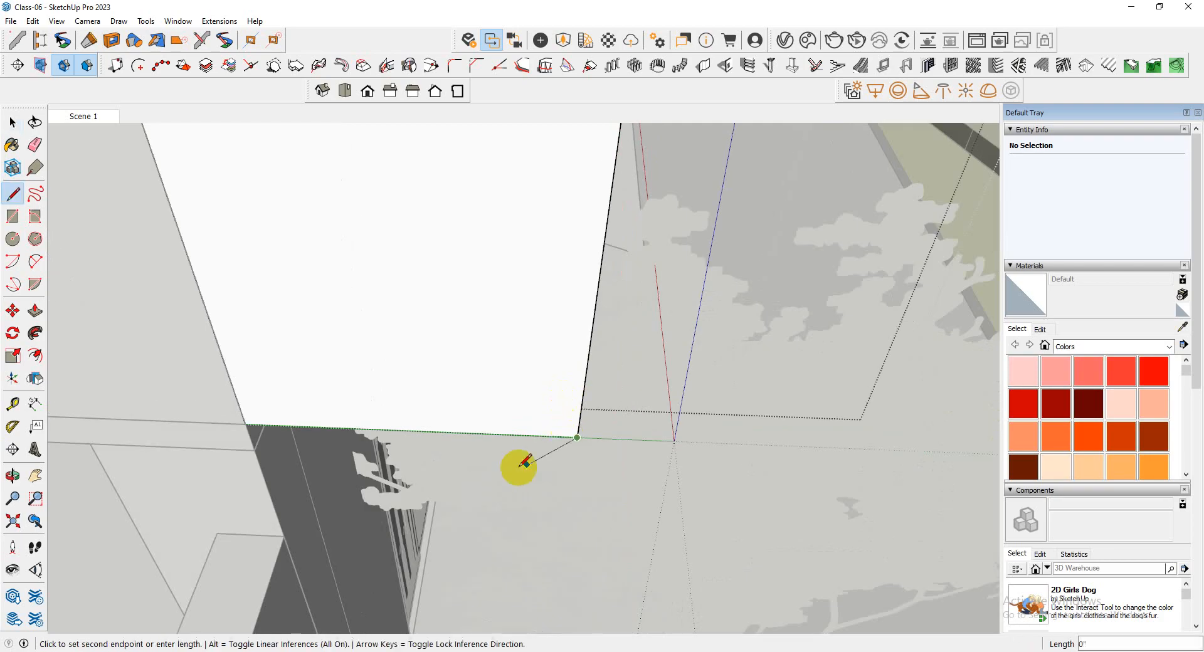
scroll(486, 520, "down", 8)
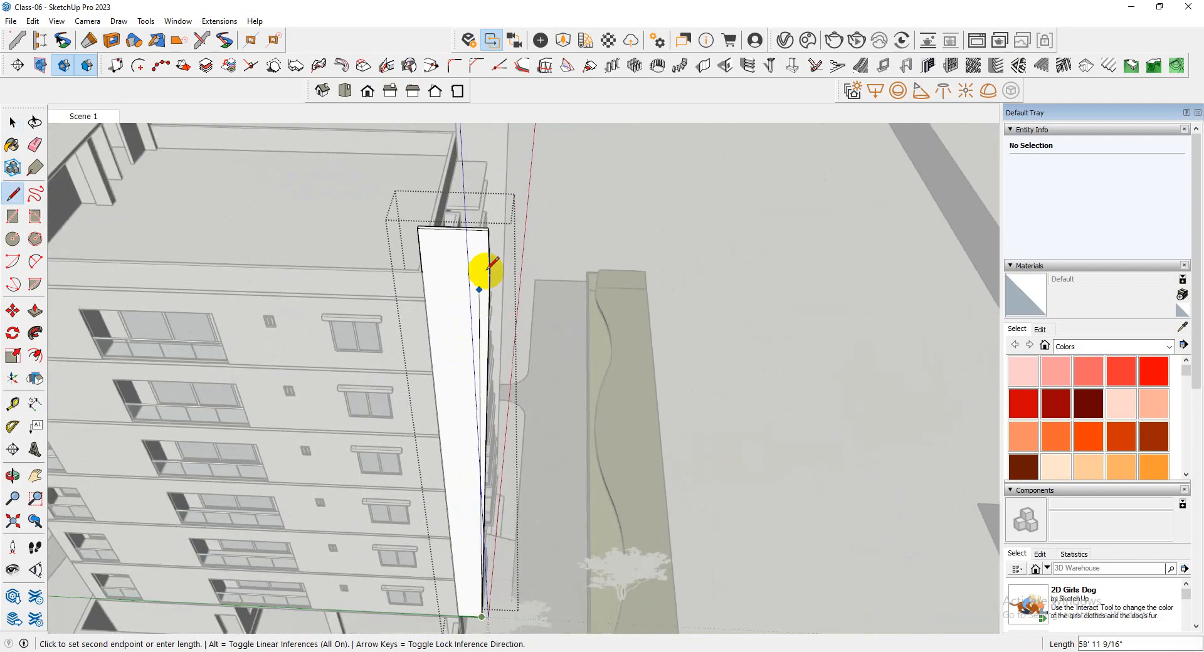
scroll(490, 266, "up", 5)
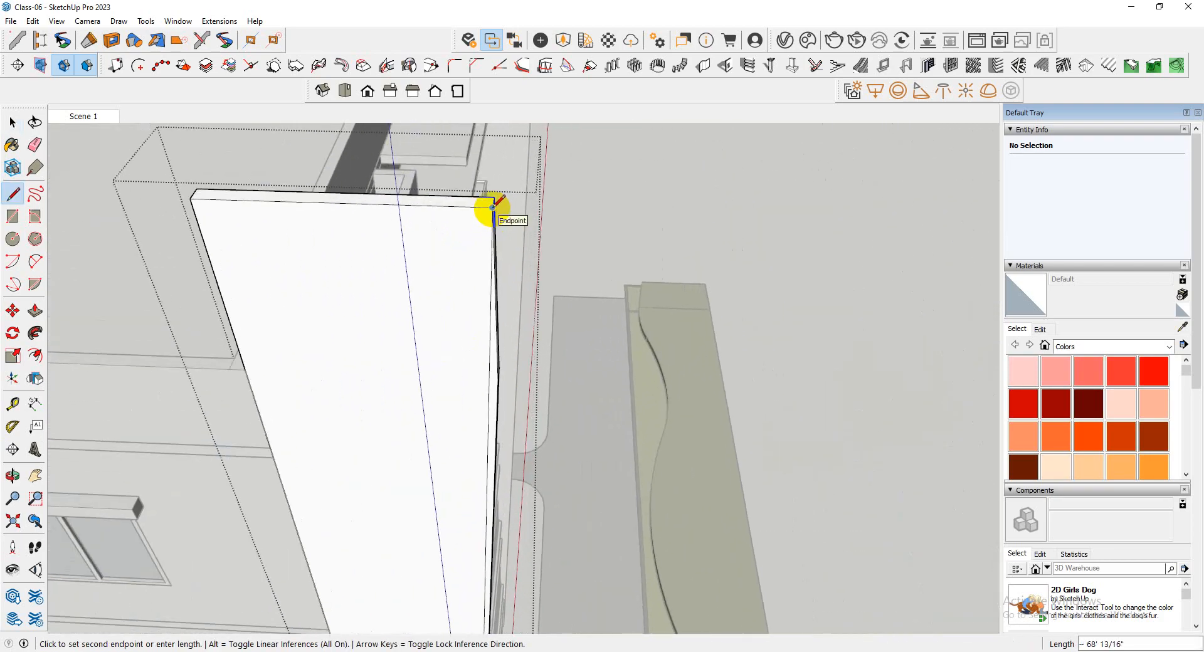
scroll(486, 392, "down", 2)
Push the narrow strip outside the new line 5" through the second wall and close its group
scroll(470, 392, "up", 3)
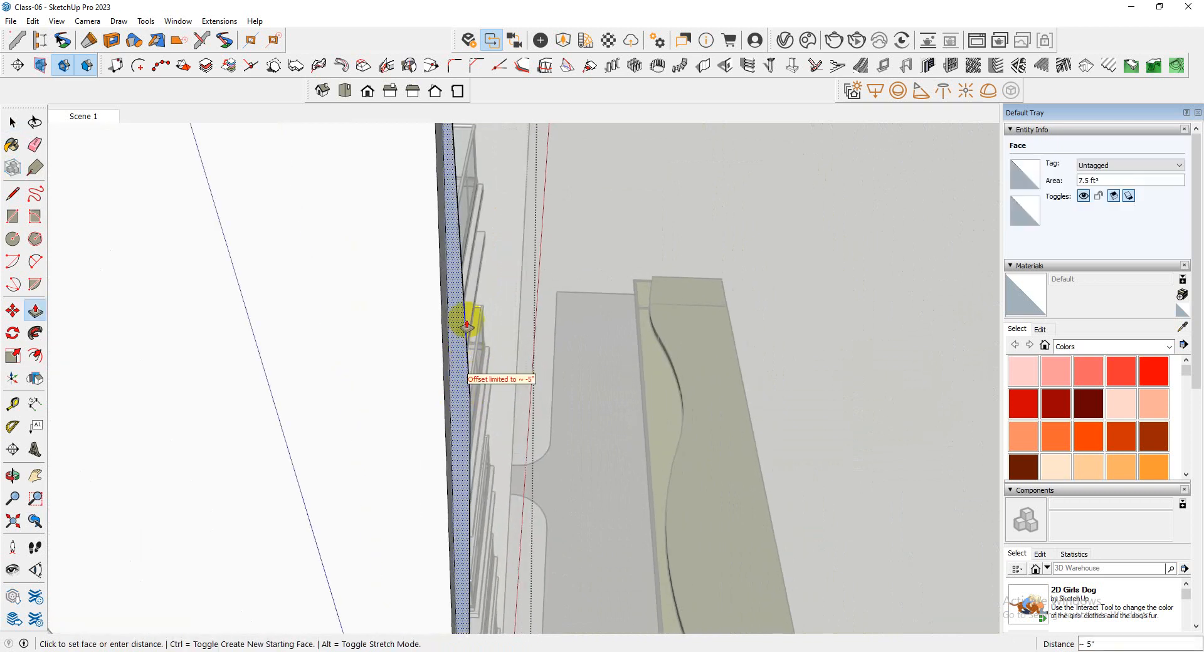
scroll(529, 313, "down", 6)
middle_click_drag(529, 317, 326, 351)
scroll(420, 318, "down", 3)
key("space")
left_click(705, 376)
Examine both straightened walls across the tower's front and where the wall near the entrance steps meets the lowest floor slab
middle_click_drag(705, 375, 333, 268)
scroll(332, 269, "down", 3)
middle_click_drag(565, 351, 591, 392)
scroll(510, 467, "up", 7)
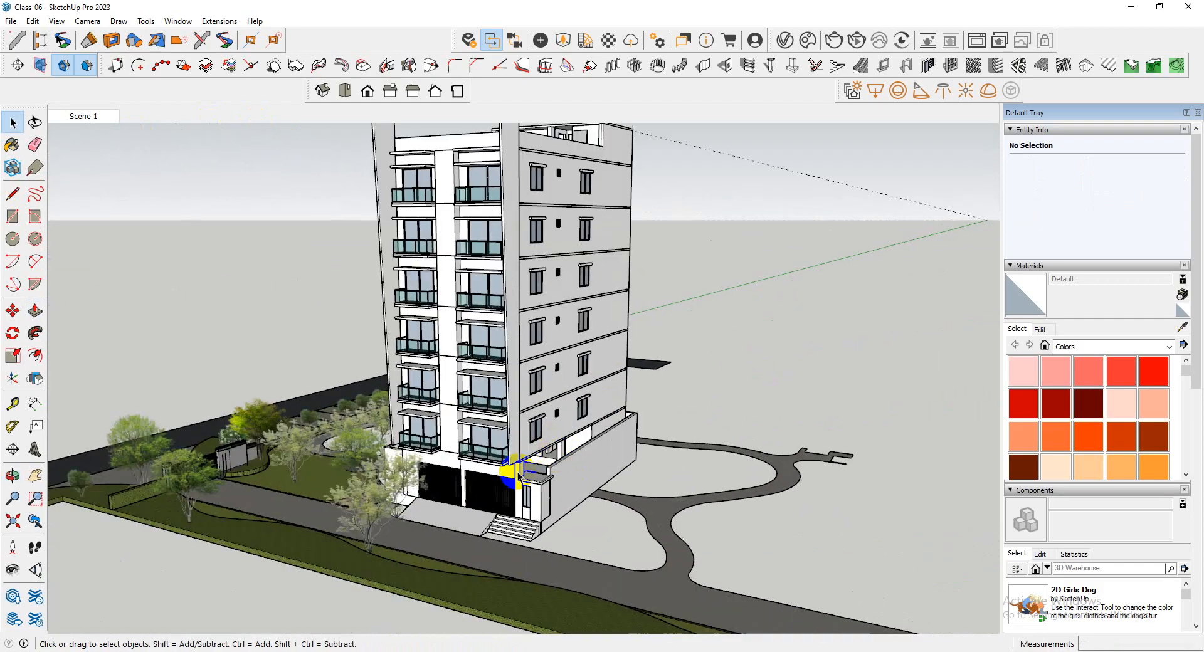
middle_click_drag(510, 450, 530, 629)
scroll(537, 289, "down", 5)
scroll(528, 629, "down", 5)
scroll(528, 629, "down", 3)
scroll(468, 269, "up", 5)
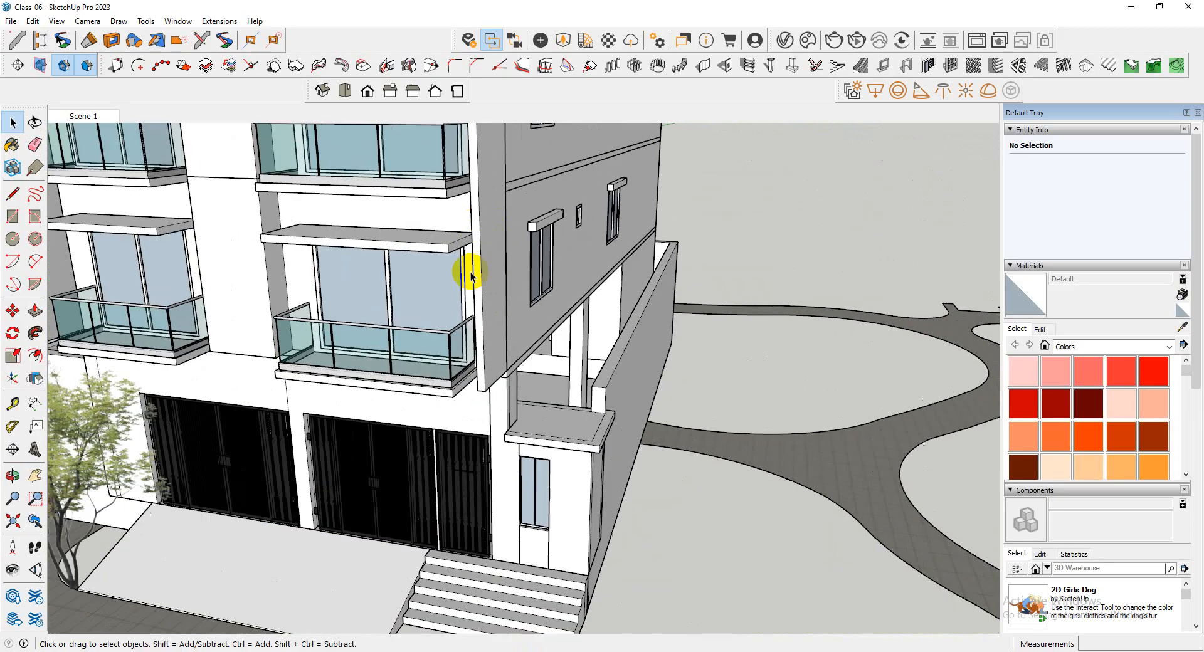
scroll(457, 397, "up", 4)
middle_click_drag(458, 397, 502, 243)
scroll(546, 422, "up", 4)
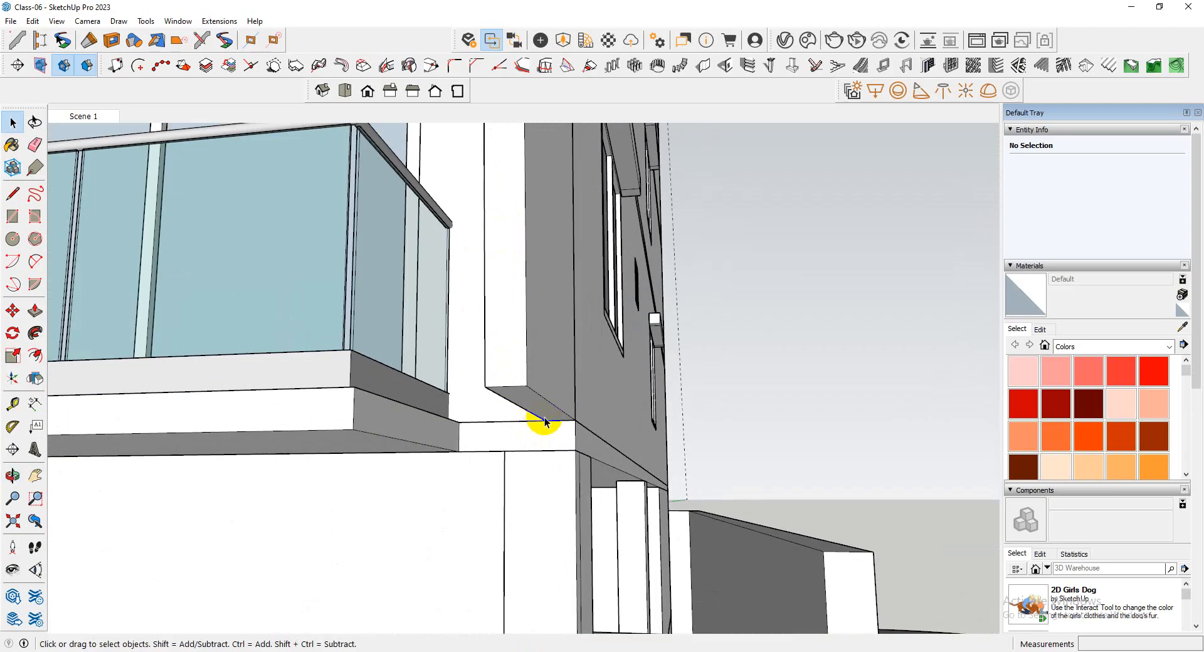
Open the slab group beneath the lowest balcony near the entrance steps and pull its side face 1' 8" out to the projecting wall's outer face
middle_click_drag(545, 422, 480, 438)
scroll(557, 441, "down", 2)
double_click(489, 427)
scroll(489, 430, "up", 3)
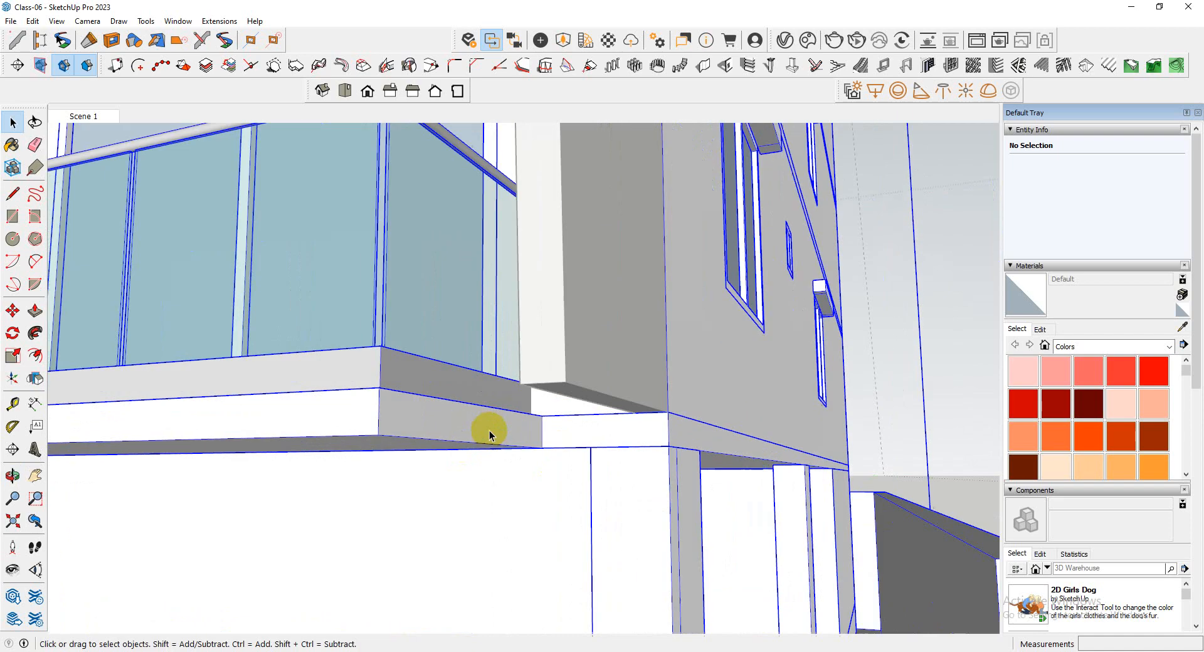
left_click(489, 431)
scroll(491, 429, "up", 3)
double_click(491, 429)
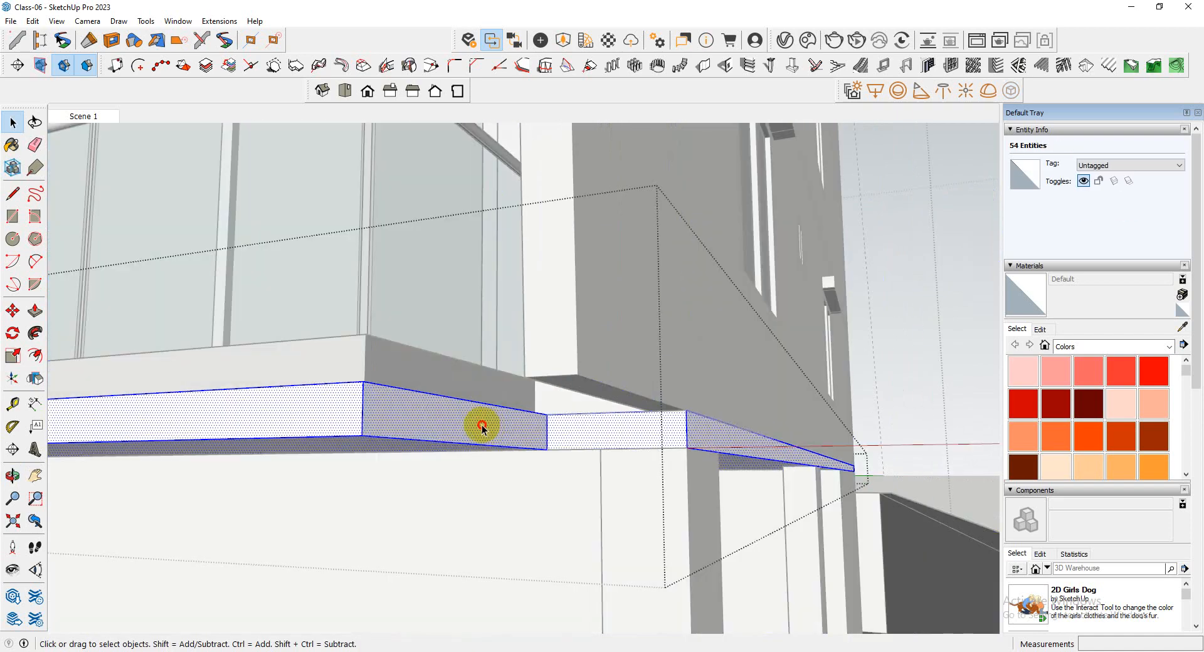
left_click(483, 429)
left_click(481, 428)
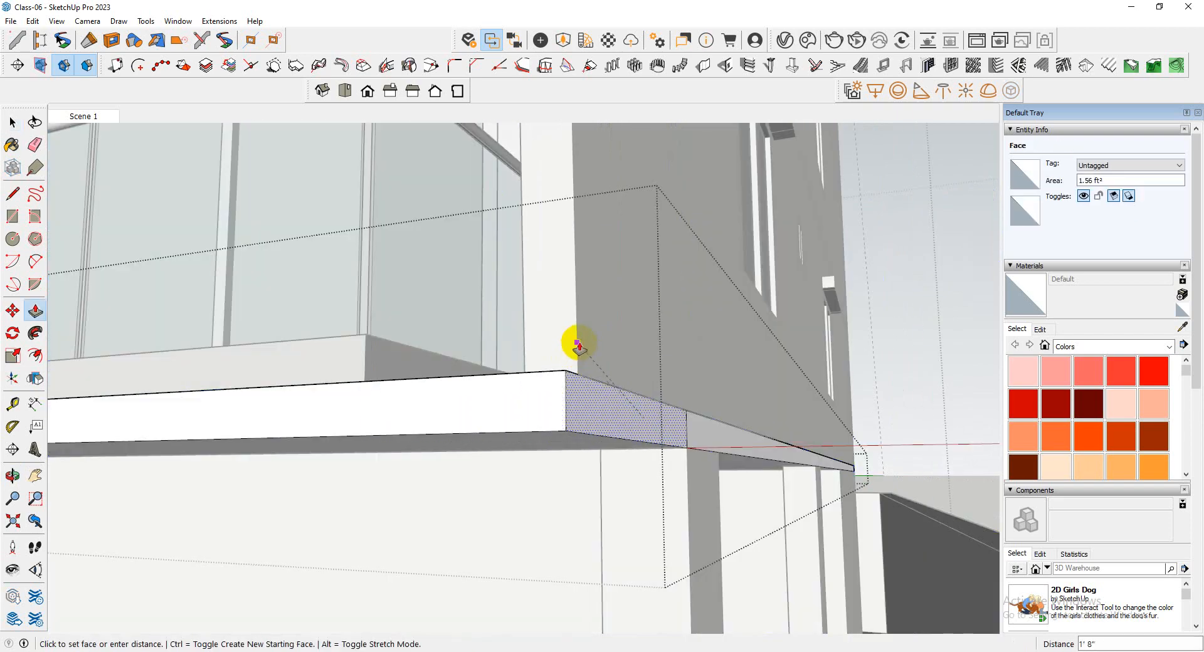
scroll(573, 360, "down", 10)
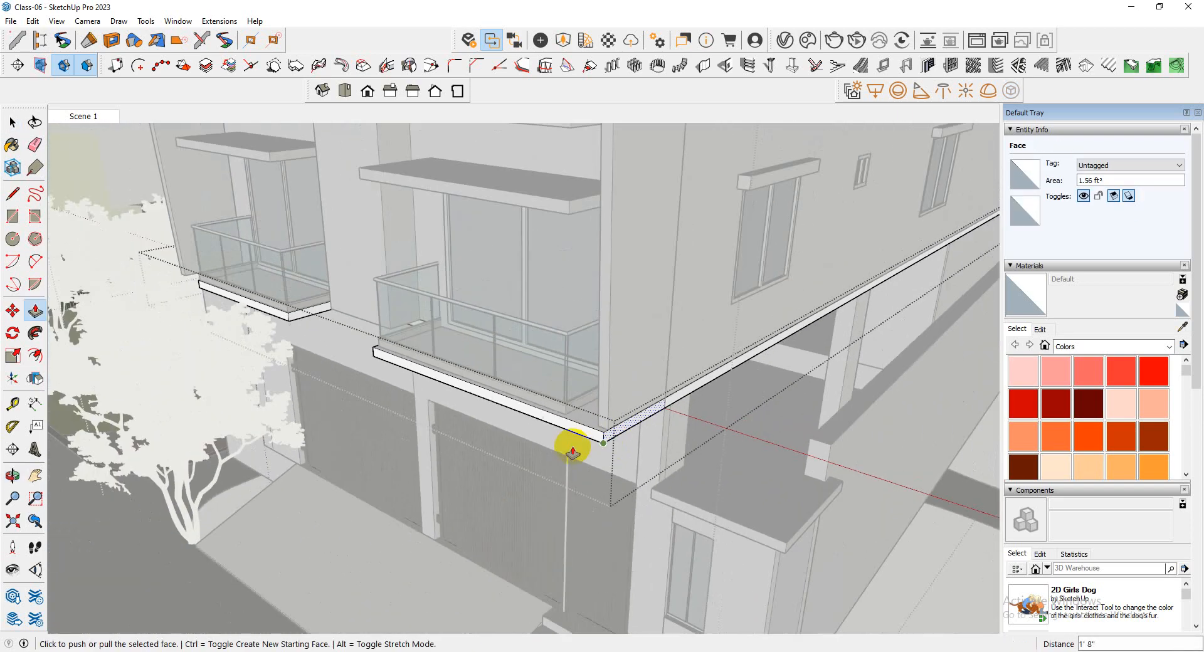
Check how the extended slab's corner and front face line up with the projecting wall's front edge, and close the slab's group
scroll(693, 464, "down", 5)
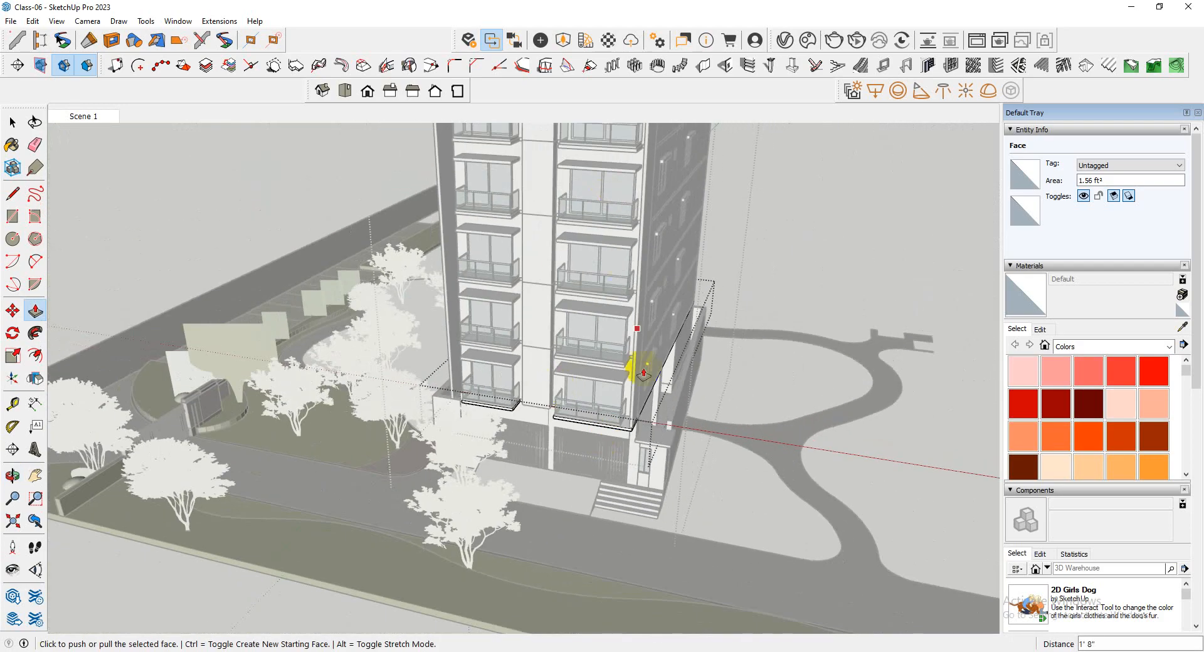
scroll(574, 426, "up", 3)
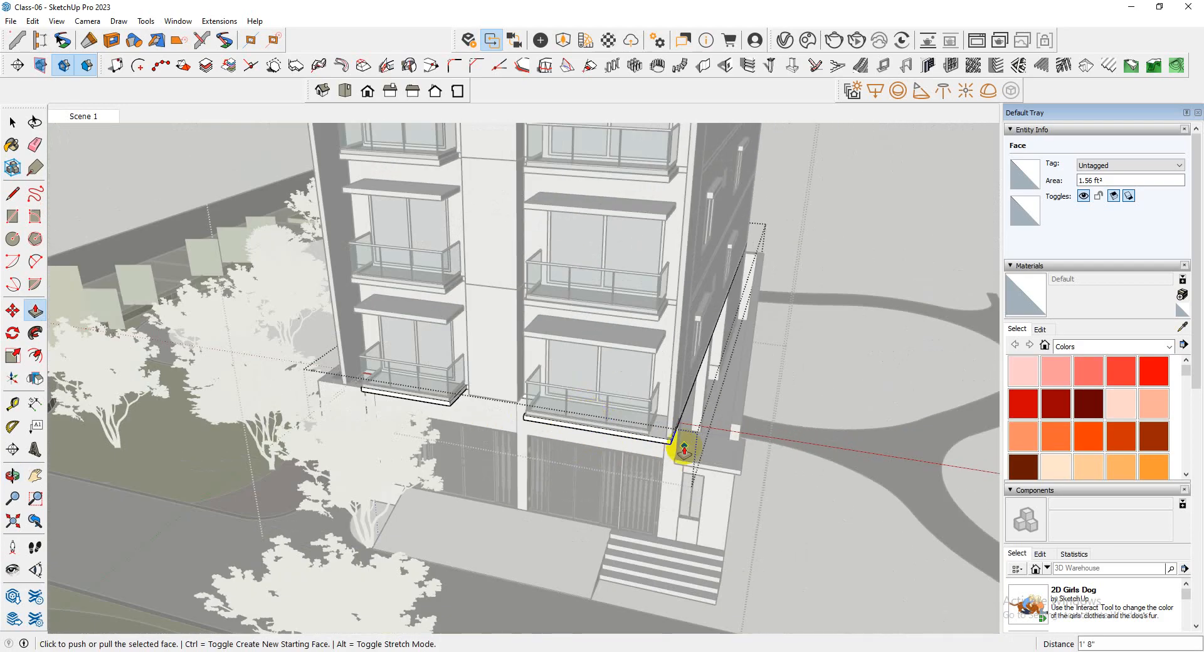
scroll(685, 450, "up", 6)
key("space")
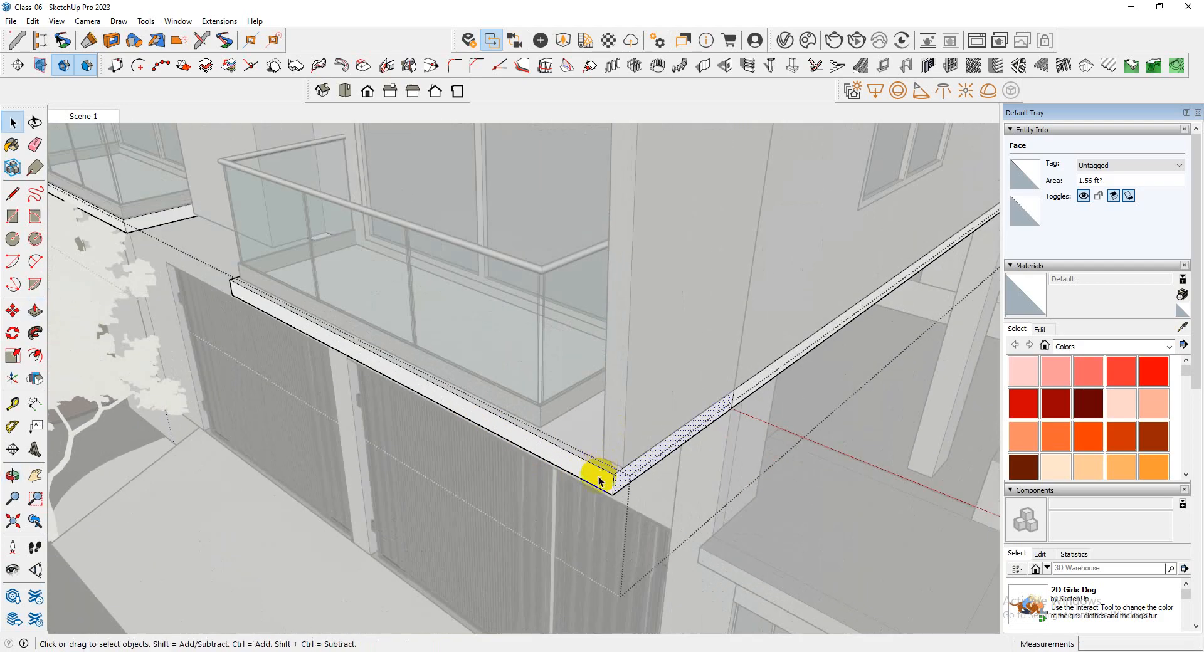
scroll(599, 481, "up", 2)
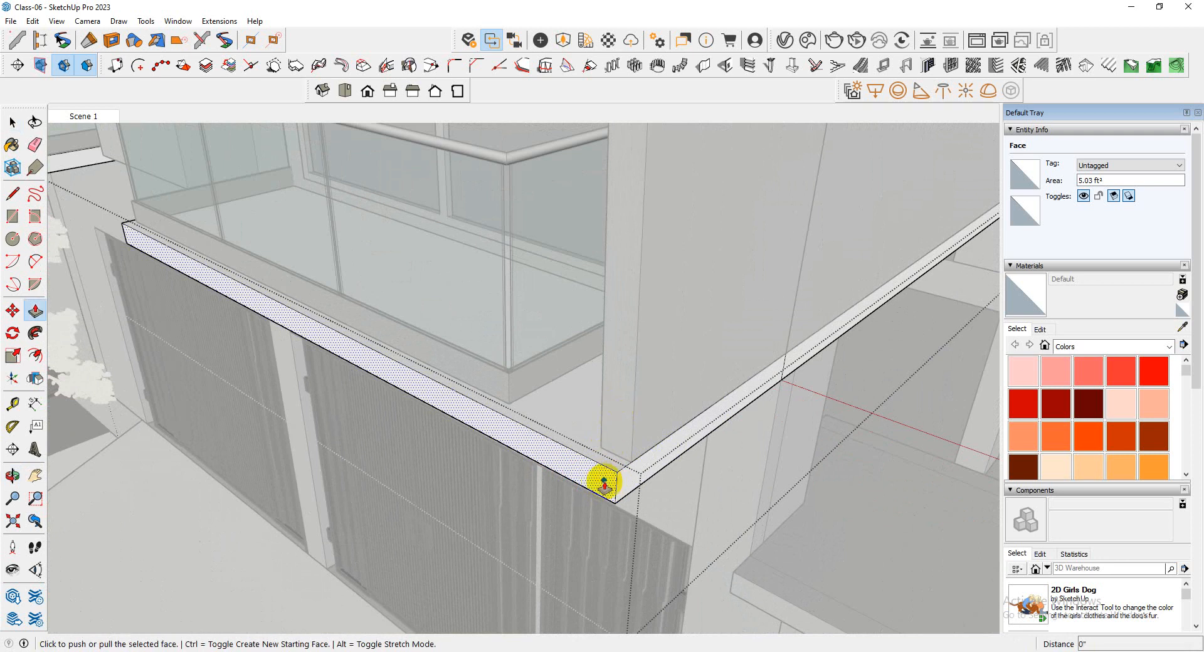
scroll(692, 456, "down", 10)
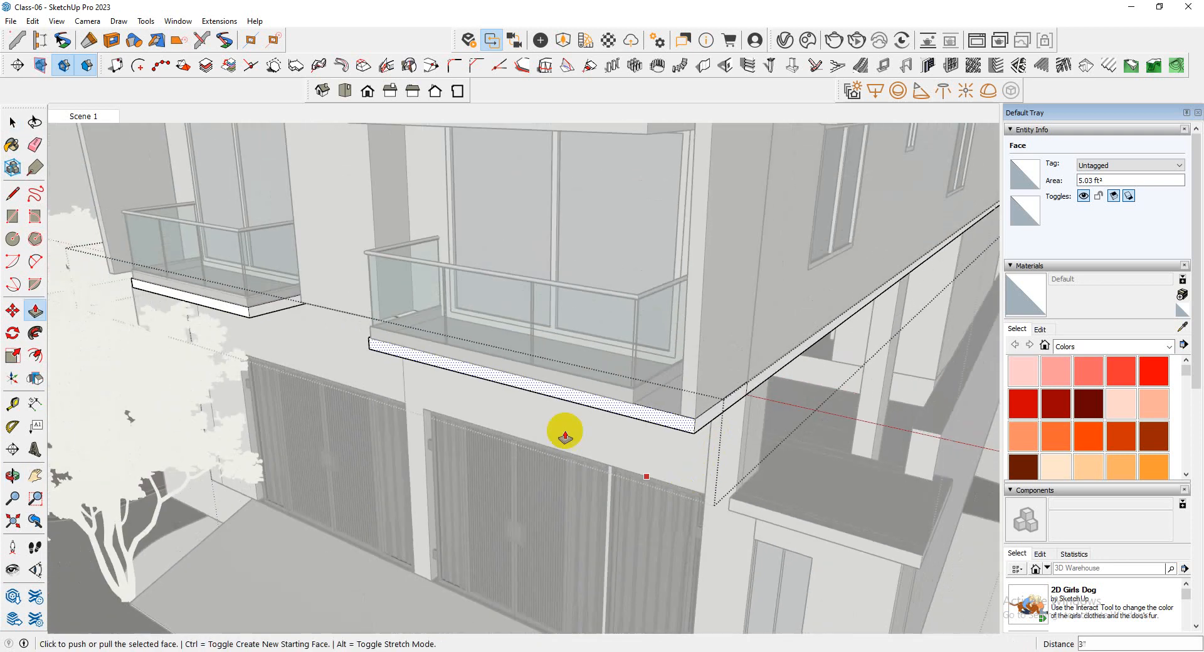
key("space")
middle_click_drag(550, 434, 594, 493)
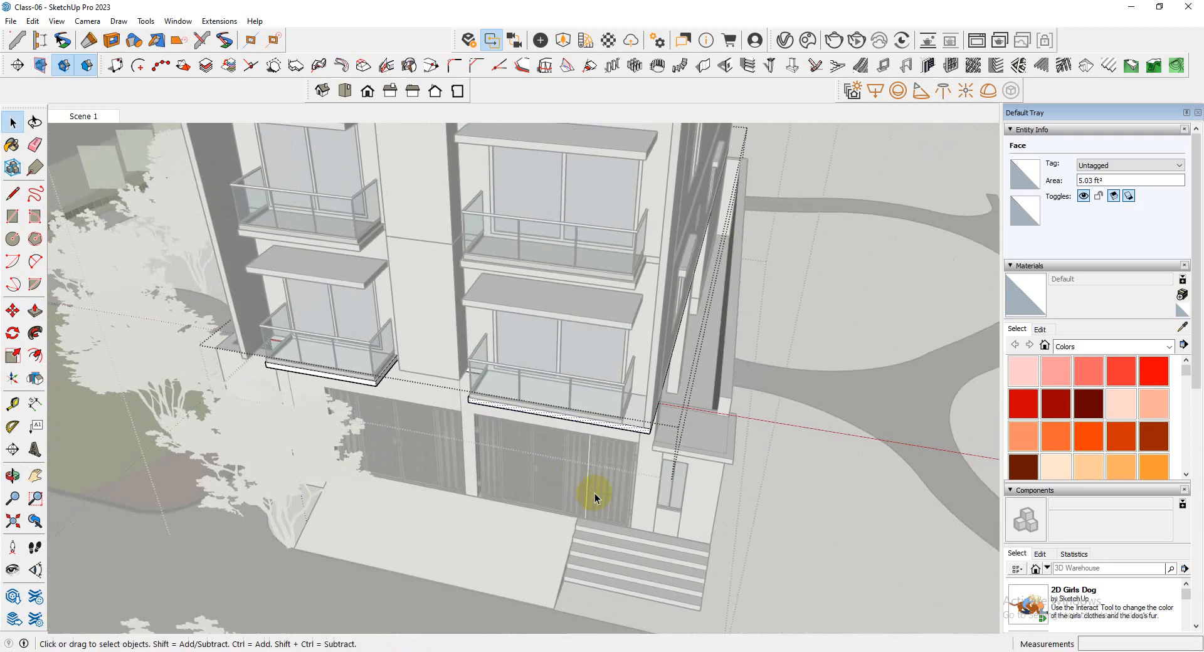
left_click(814, 515)
middle_click_drag(814, 515, 827, 483)
scroll(650, 361, "up", 5)
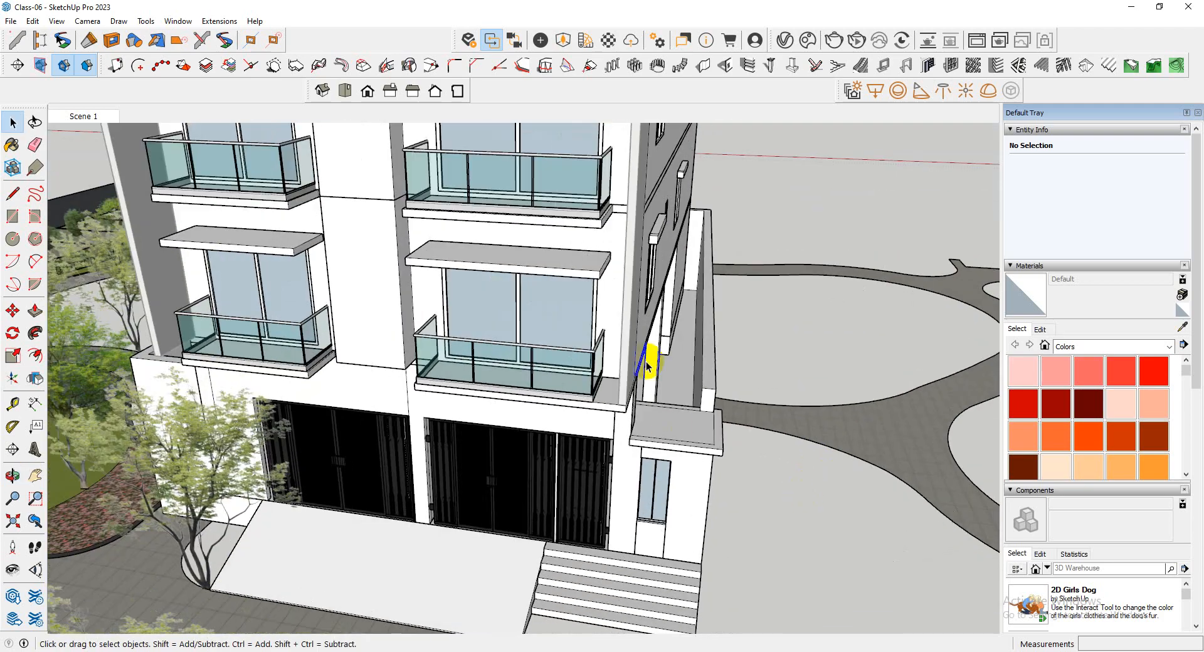
Examine the tower's lower front, gates, entrance steps and slab ends beneath both projecting walls from several directions
middle_click_drag(650, 361, 856, 353)
scroll(540, 292, "down", 4)
middle_click_drag(645, 351, 477, 360)
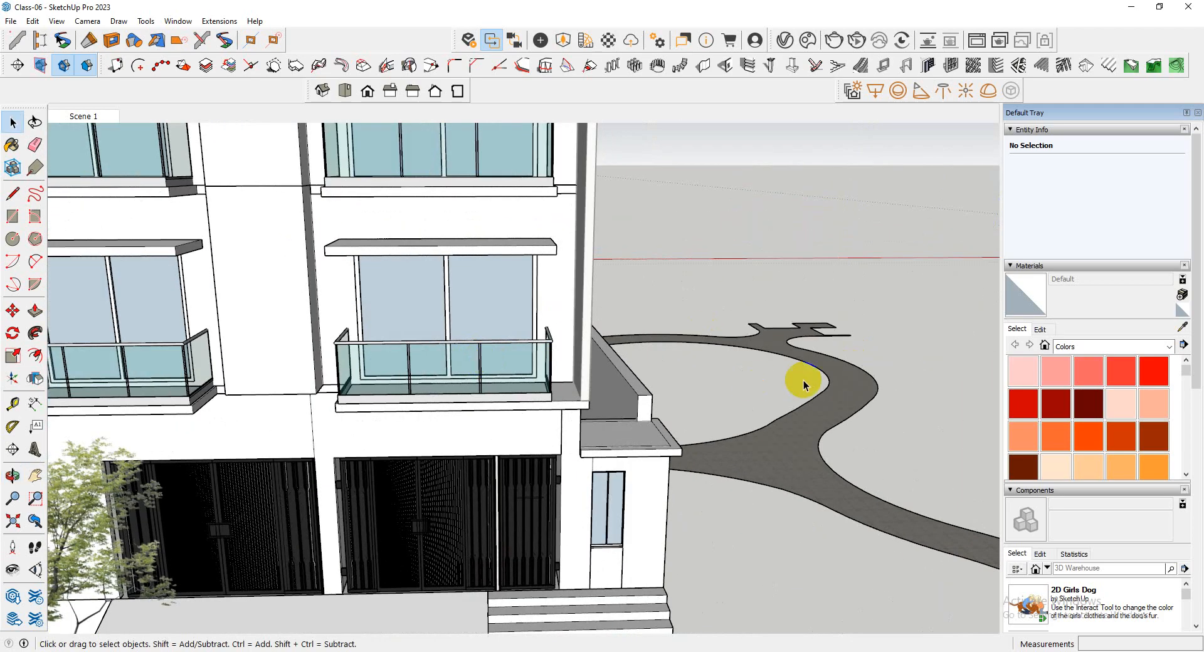
double_click(815, 325)
scroll(770, 287, "down", 5)
left_click(769, 226)
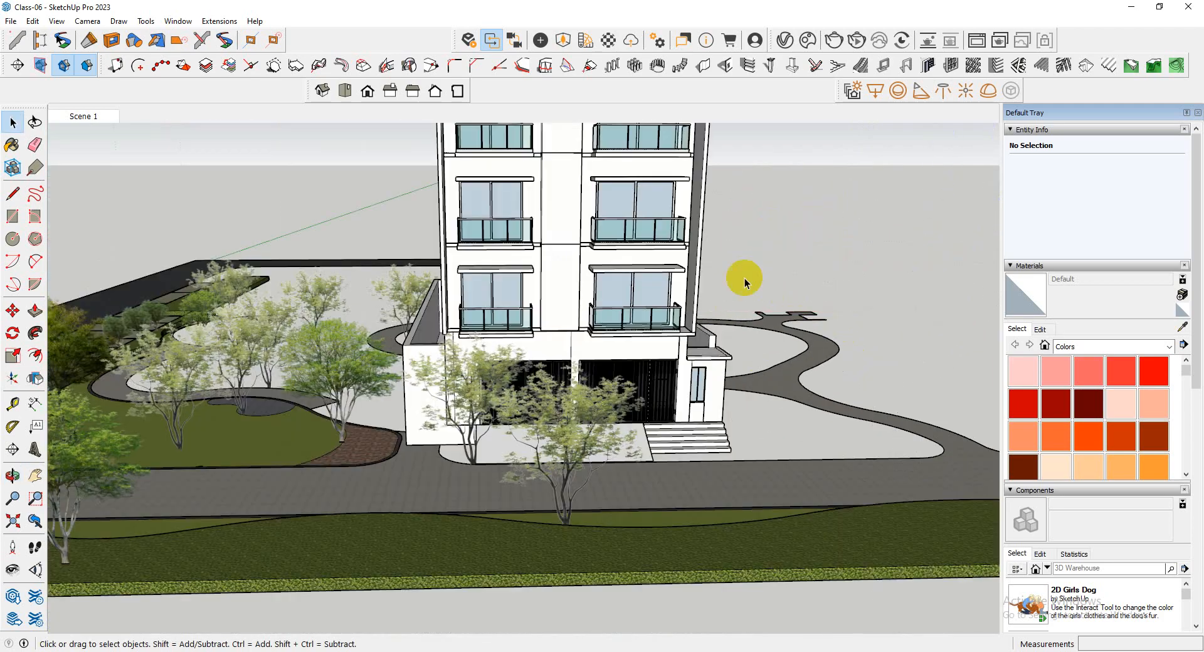
scroll(710, 333, "up", 4)
middle_click_drag(710, 334, 572, 390)
scroll(468, 328, "up", 3)
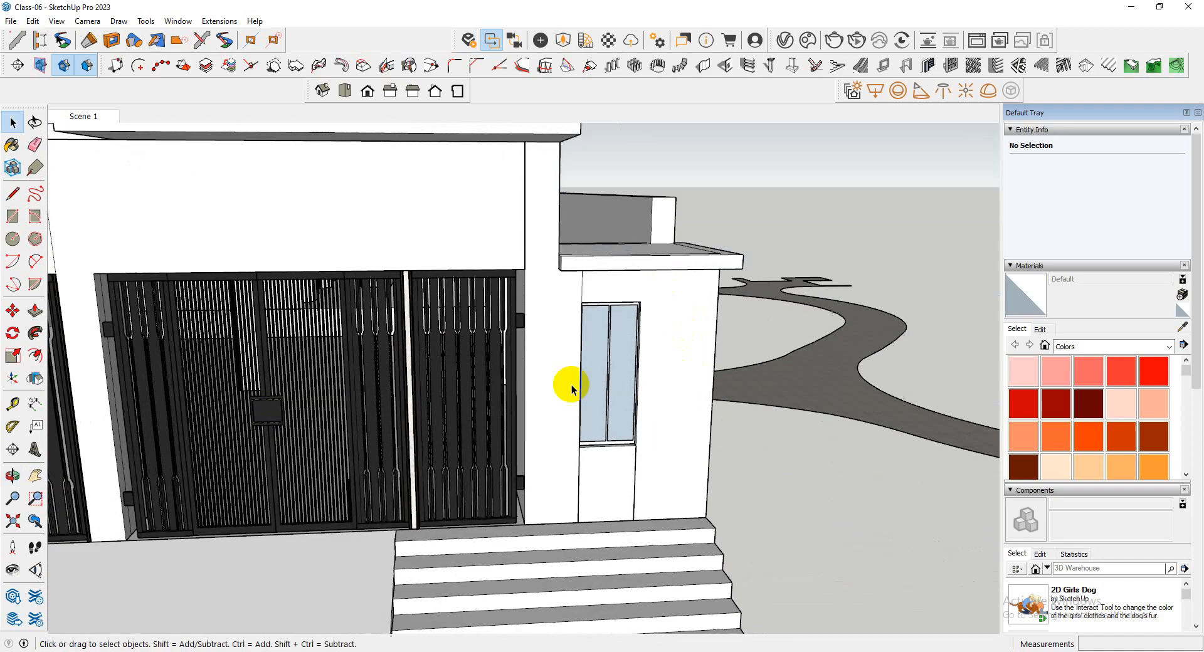
scroll(430, 374, "down", 5)
middle_click_drag(430, 373, 462, 223)
scroll(394, 379, "up", 3)
middle_click_drag(394, 379, 349, 591)
scroll(519, 357, "down", 5)
scroll(338, 389, "up", 4)
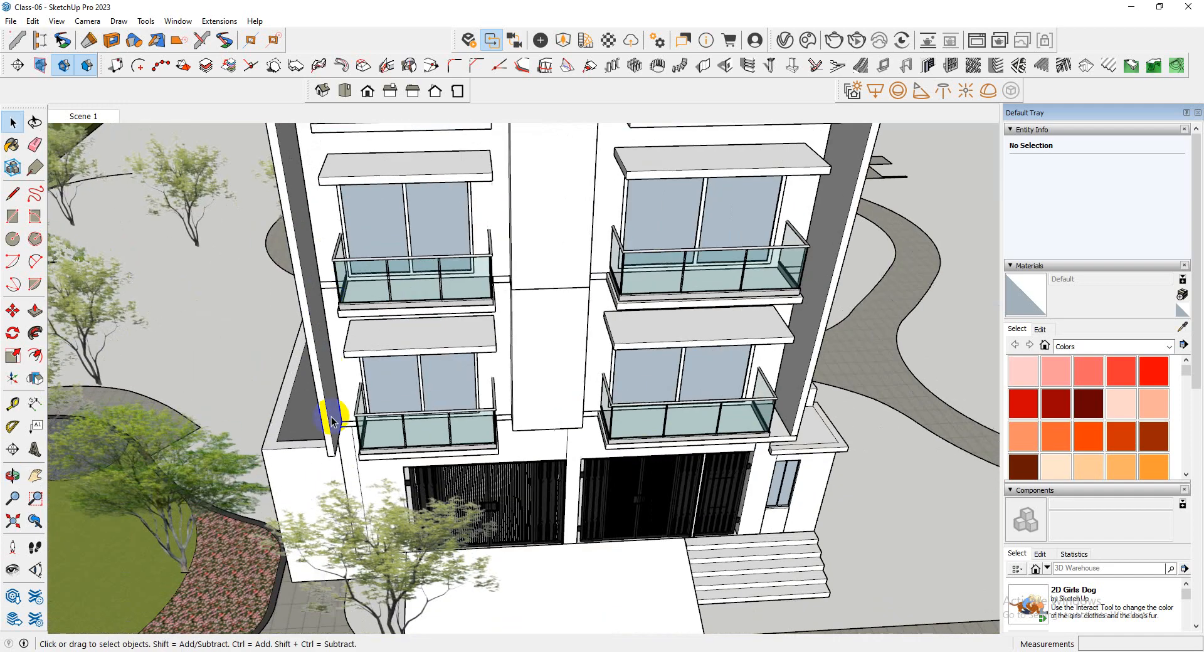
Open the slab group beneath the lowest balcony farthest from the entrance steps and pull its side face out to the projecting wall's outer face
middle_click_drag(336, 414, 403, 504)
scroll(390, 493, "up", 6)
left_click(414, 499)
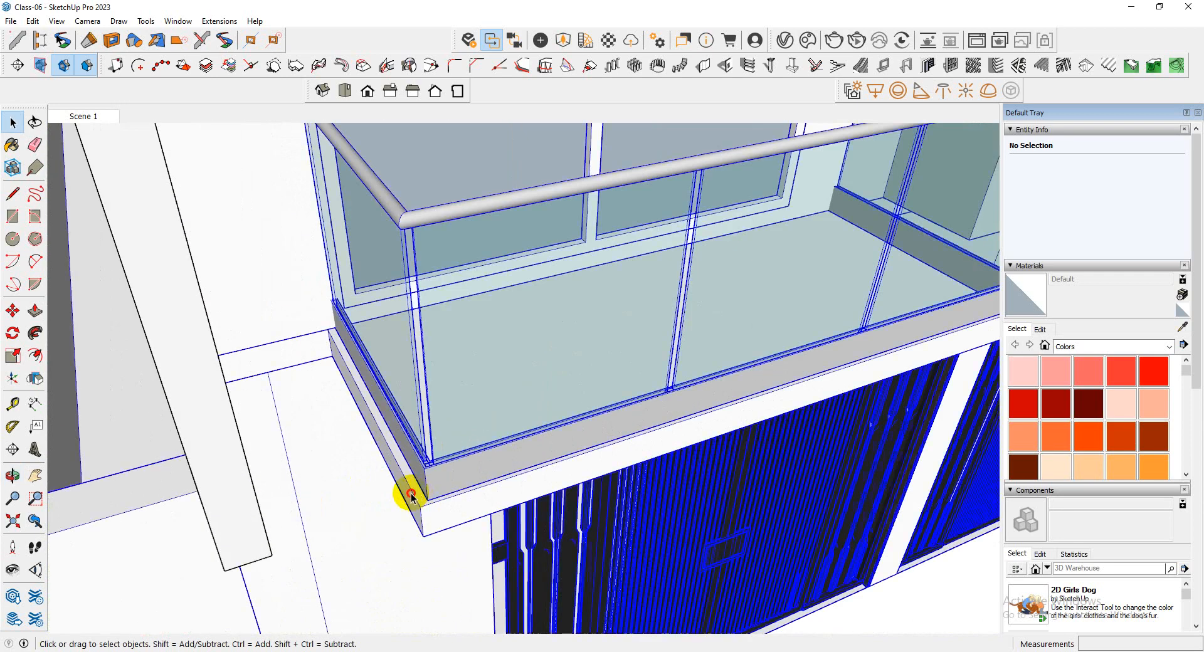
scroll(420, 496, "up", 5)
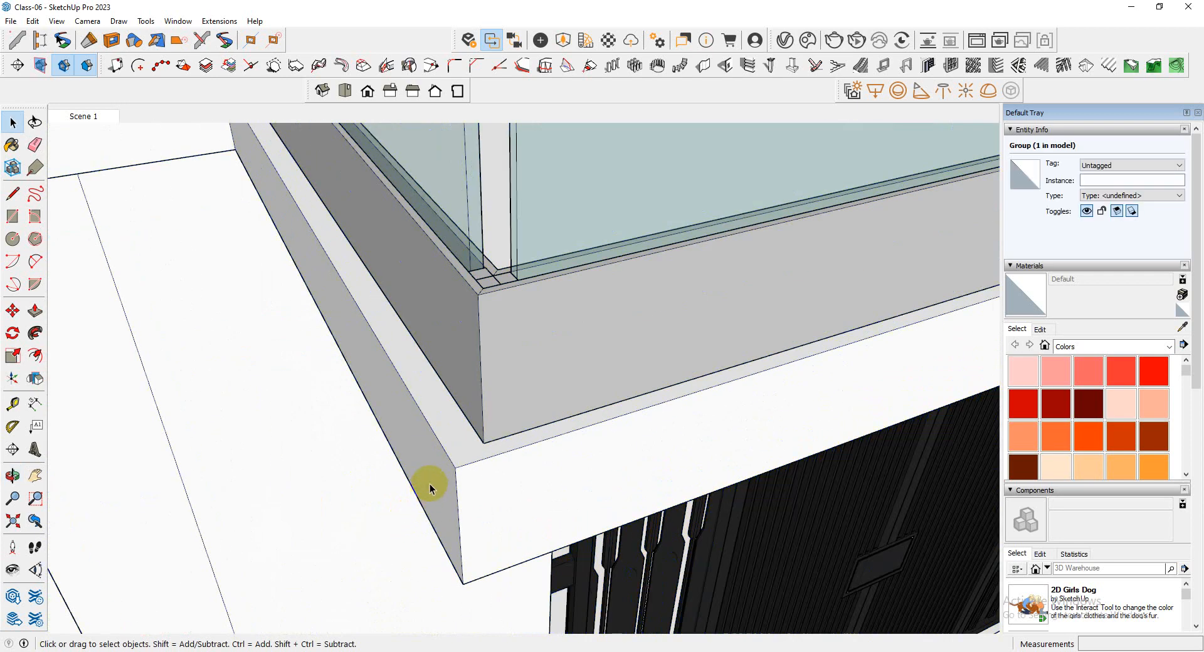
triple_click(430, 483)
left_click(431, 477)
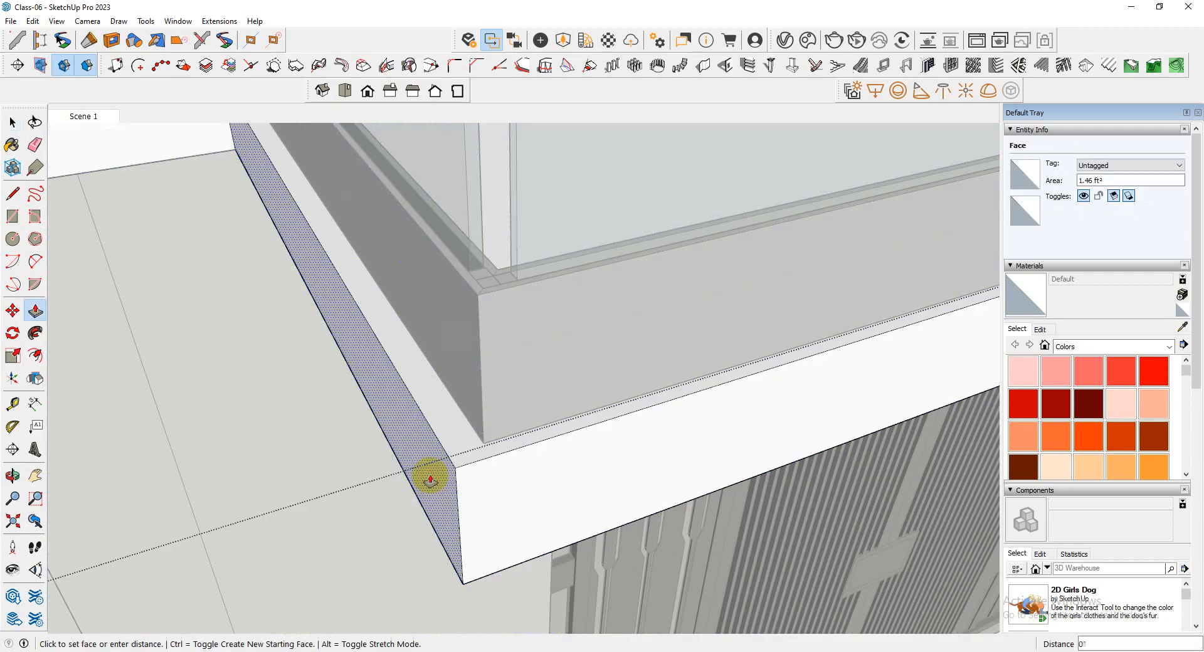
scroll(408, 425, "down", 5)
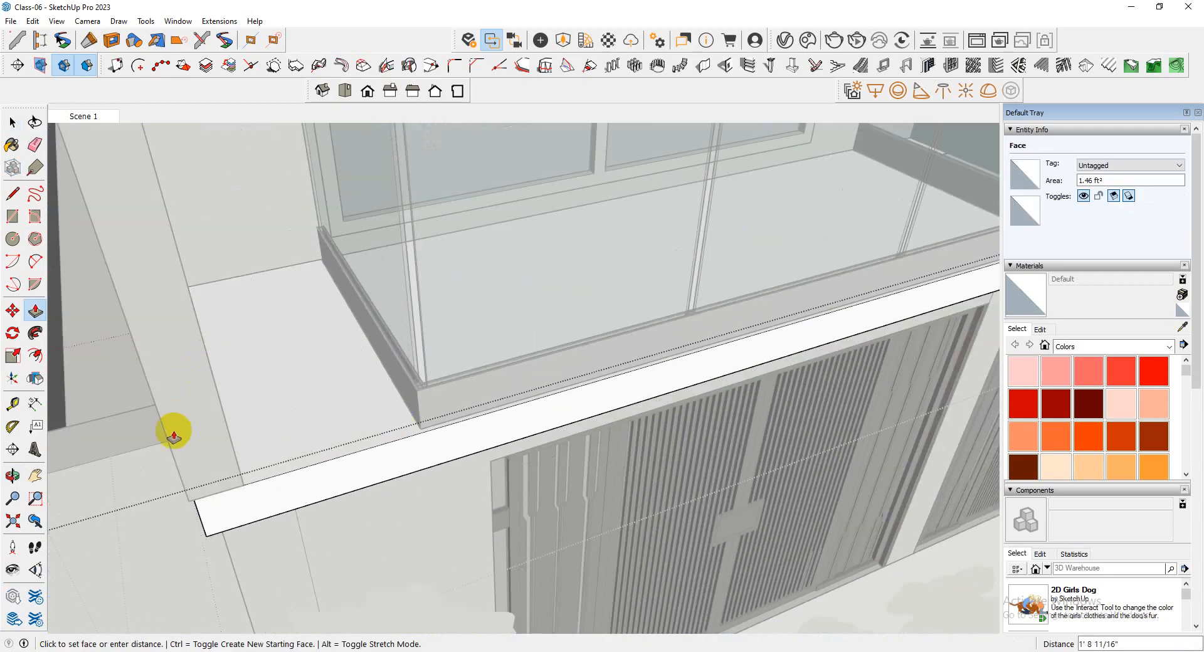
middle_click_drag(151, 386, 294, 499)
middle_click_drag(541, 407, 221, 449)
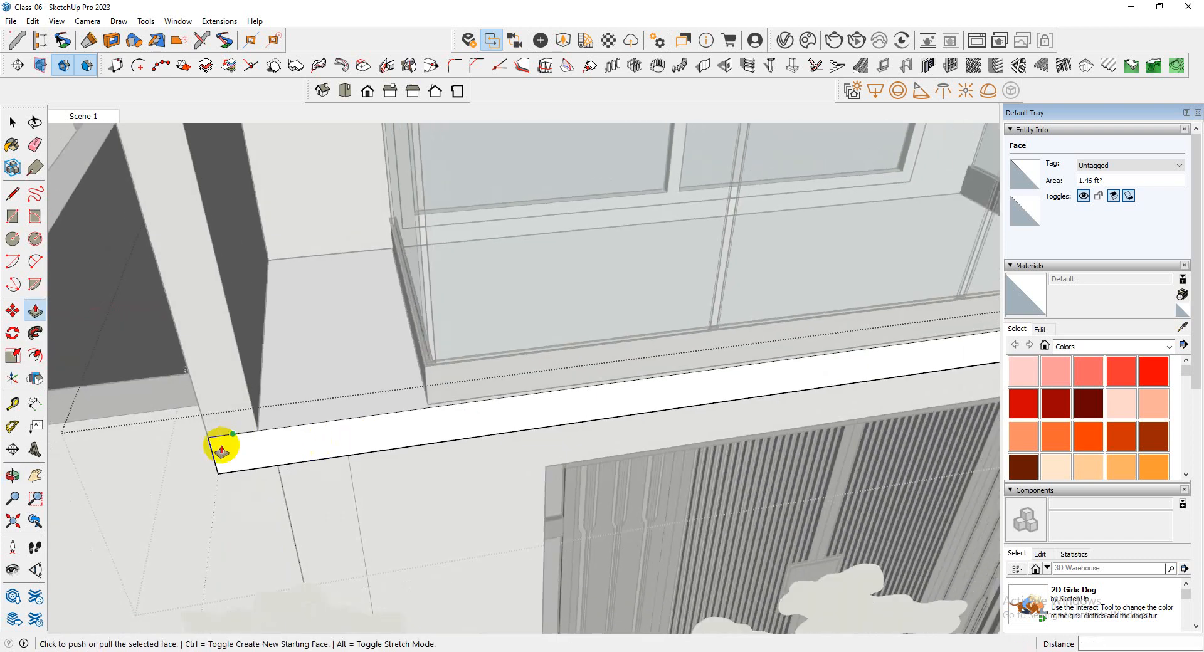
scroll(221, 450, "down", 10)
key("space")
scroll(531, 493, "down", 8)
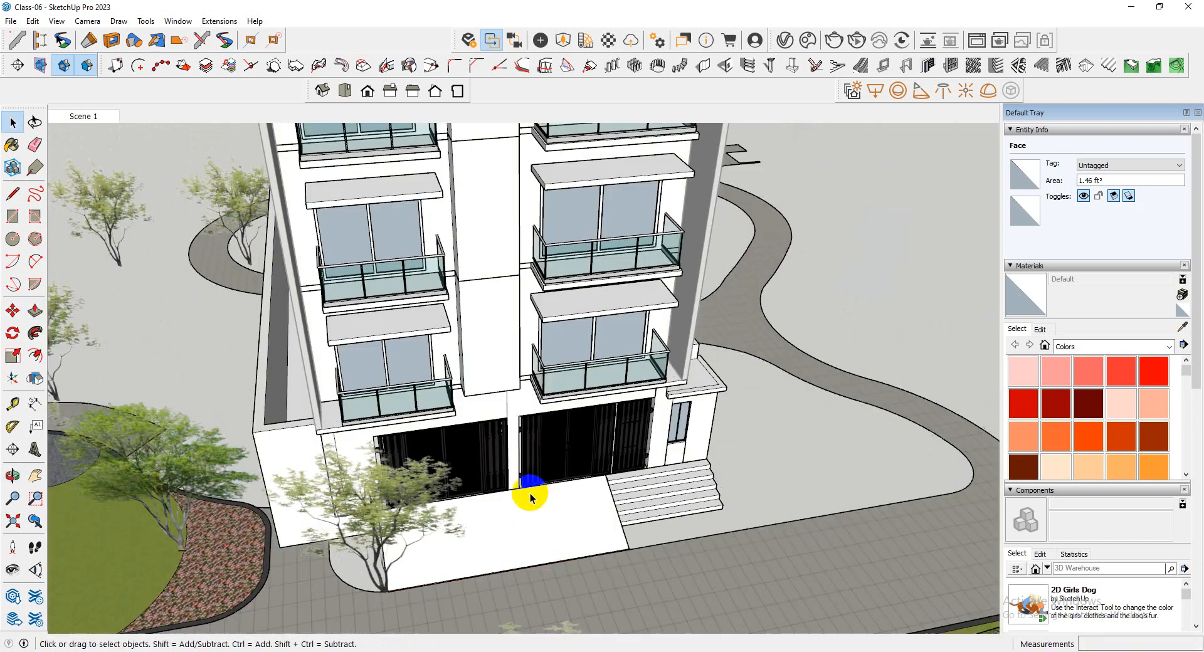
Examine the tower's front, window side and roof parapet, up to the tops of both projecting walls
middle_click_drag(545, 476, 570, 443)
scroll(525, 403, "up", 3)
scroll(432, 362, "up", 4)
scroll(431, 362, "down", 8)
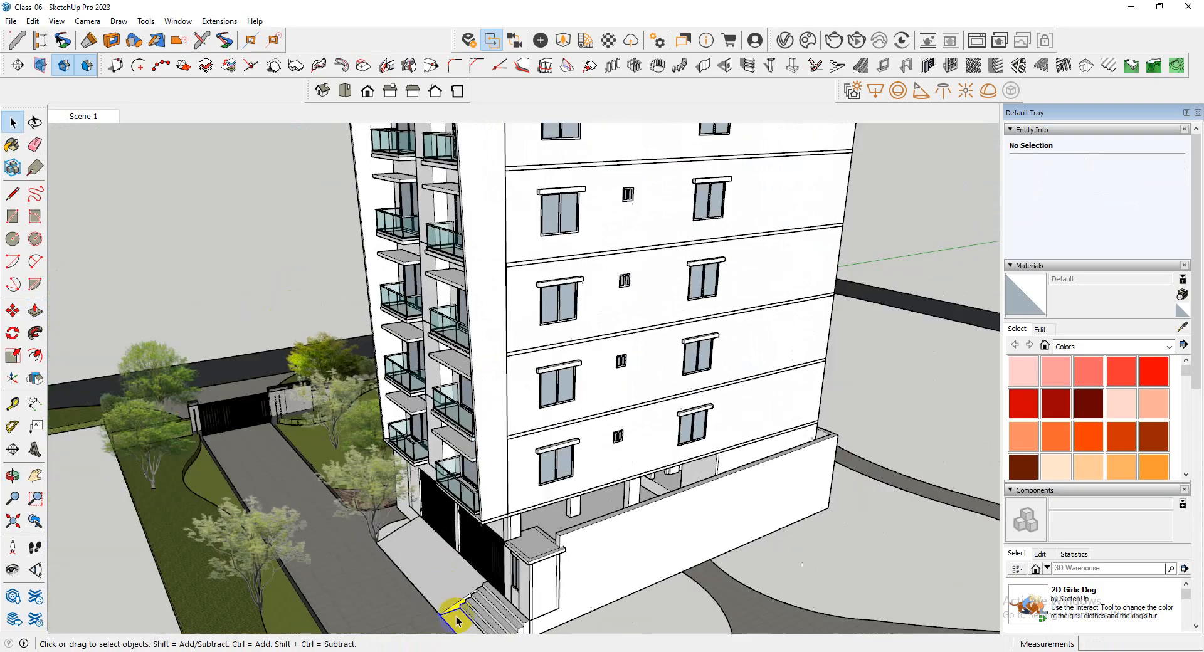
middle_click_drag(432, 362, 463, 523)
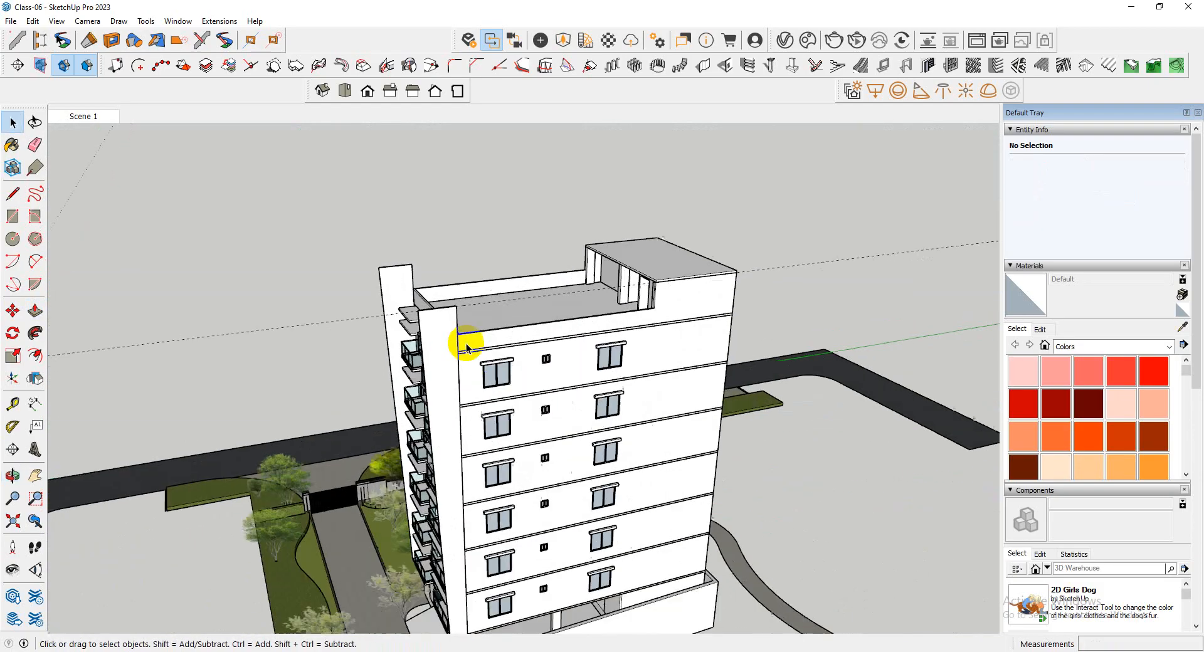
scroll(432, 316, "up", 4)
scroll(384, 365, "down", 3)
middle_click_drag(384, 365, 327, 235)
middle_click_drag(465, 390, 404, 417)
scroll(403, 416, "up", 5)
scroll(524, 280, "down", 5)
middle_click_drag(523, 280, 557, 414)
scroll(556, 370, "up", 3)
scroll(544, 373, "down", 1)
scroll(543, 371, "up", 1)
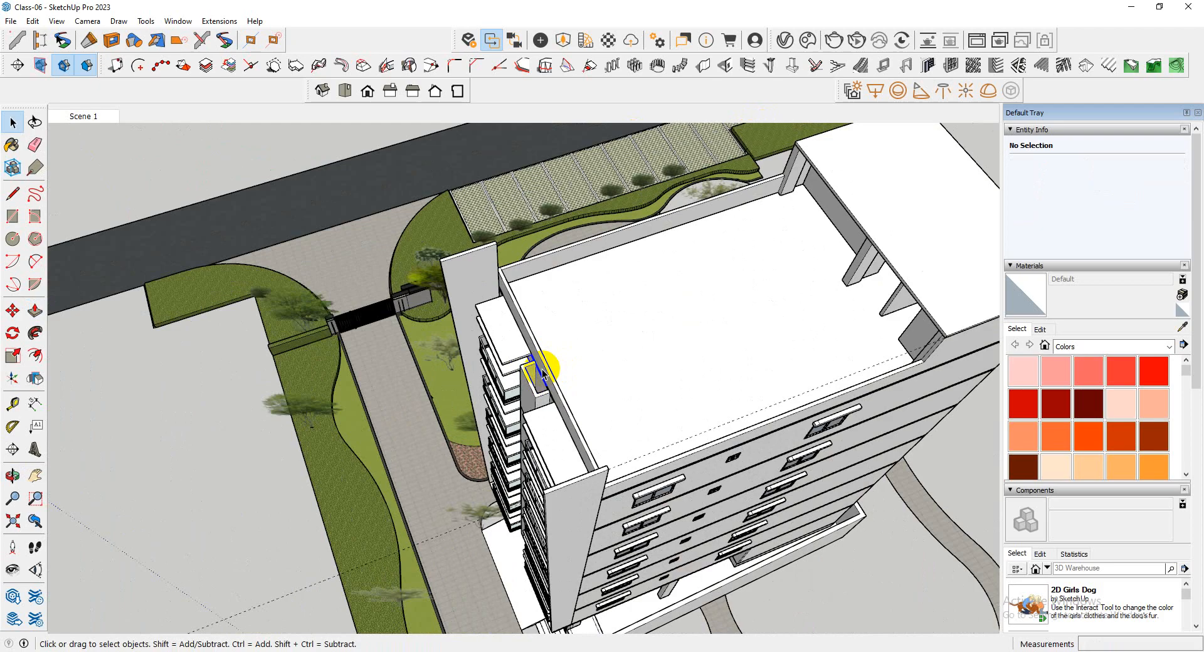
Draw a rectangle spanning the gap between the two projecting walls across their tops
scroll(382, 312, "up", 3)
scroll(511, 257, "down", 3)
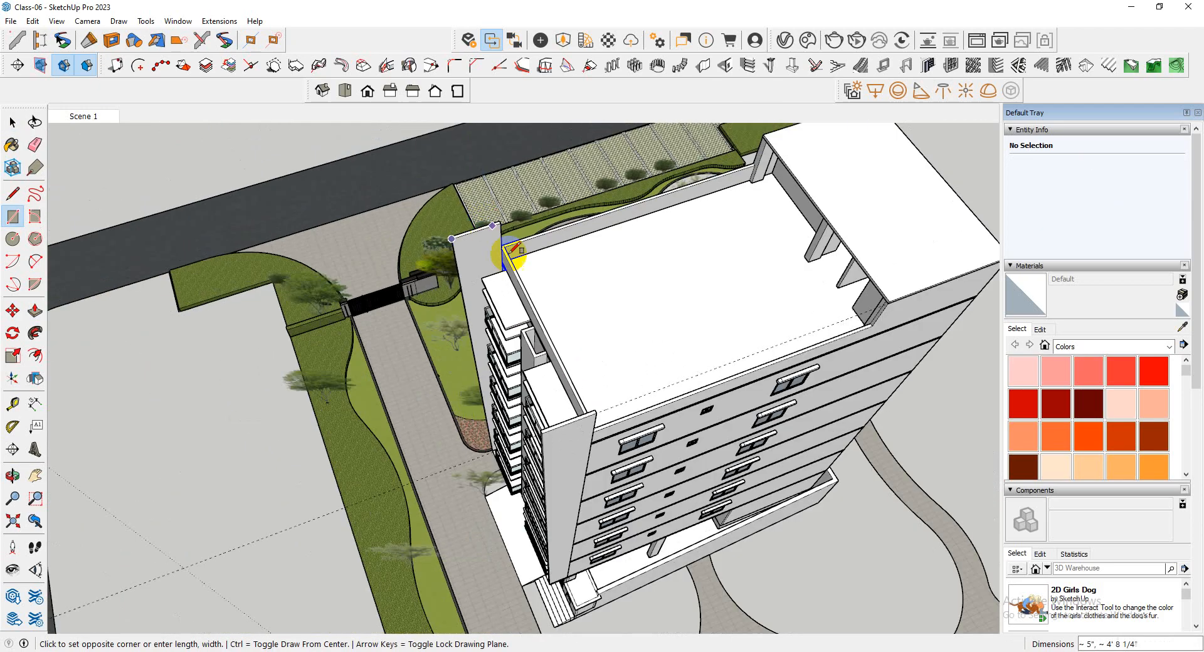
scroll(592, 419, "up", 2)
left_click(591, 401)
middle_click_drag(554, 443, 707, 253)
scroll(707, 253, "down", 5)
middle_click_drag(693, 431, 583, 407)
scroll(611, 342, "up", 3)
key("space")
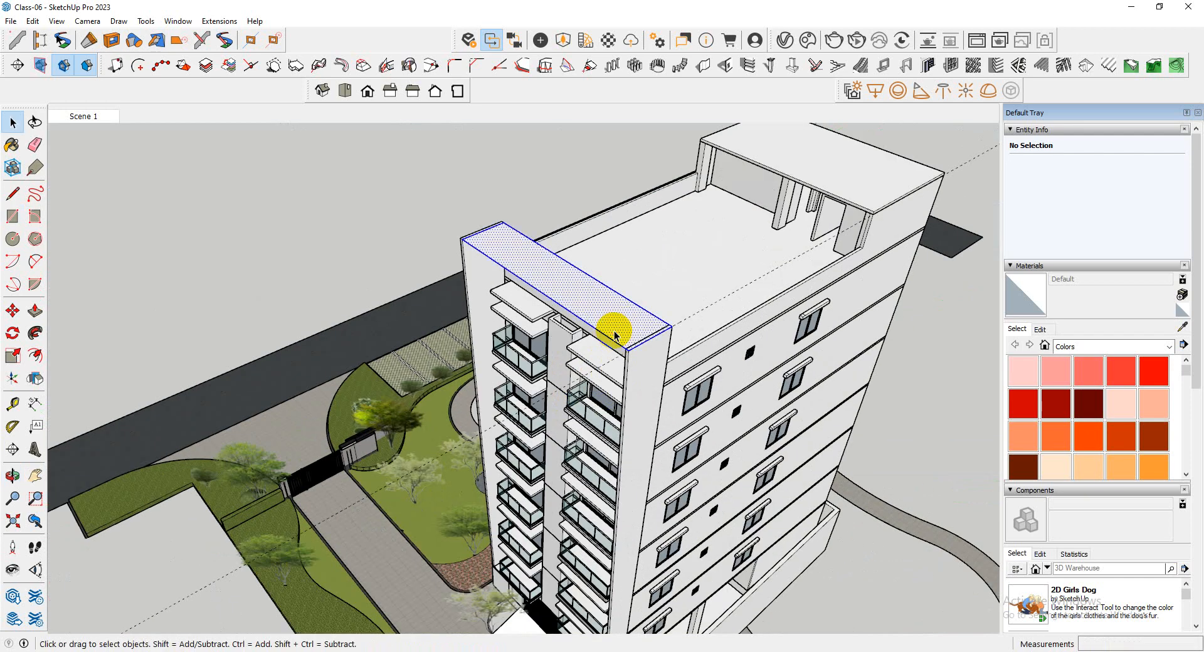
Make the rectangle above the walls a group and pull its face up 6" into a slab
right_click(614, 335)
left_click(667, 442)
scroll(619, 328, "up", 3)
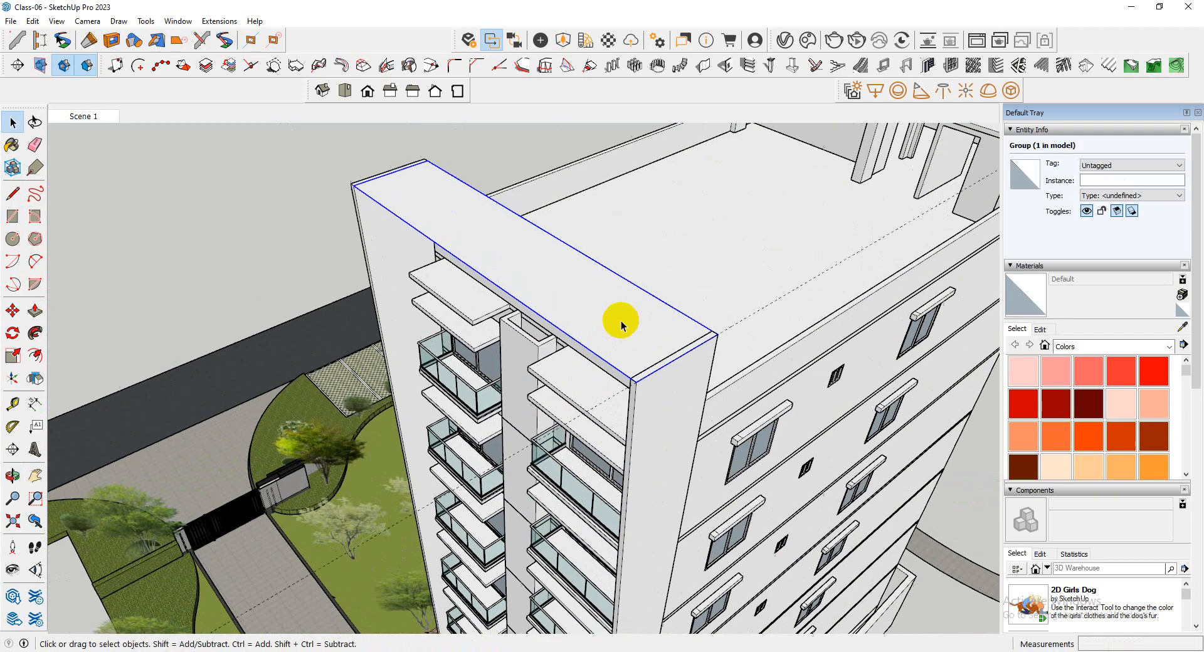
double_click(621, 328)
scroll(624, 339, "up", 3)
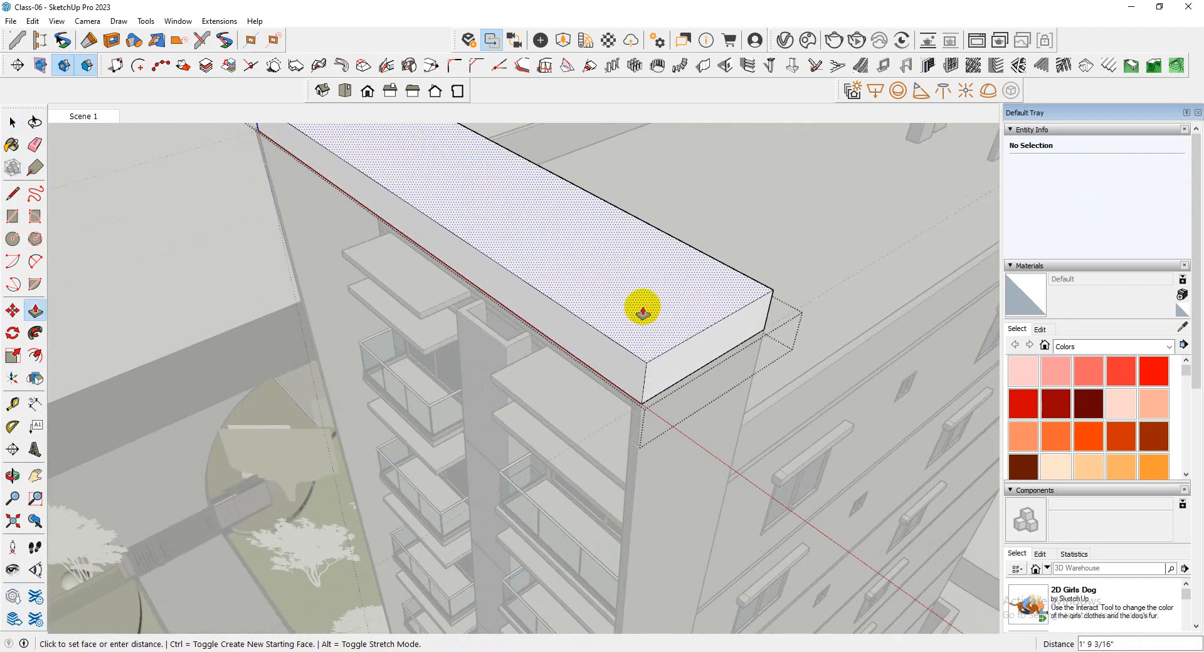
key("Return")
scroll(643, 313, "down", 2)
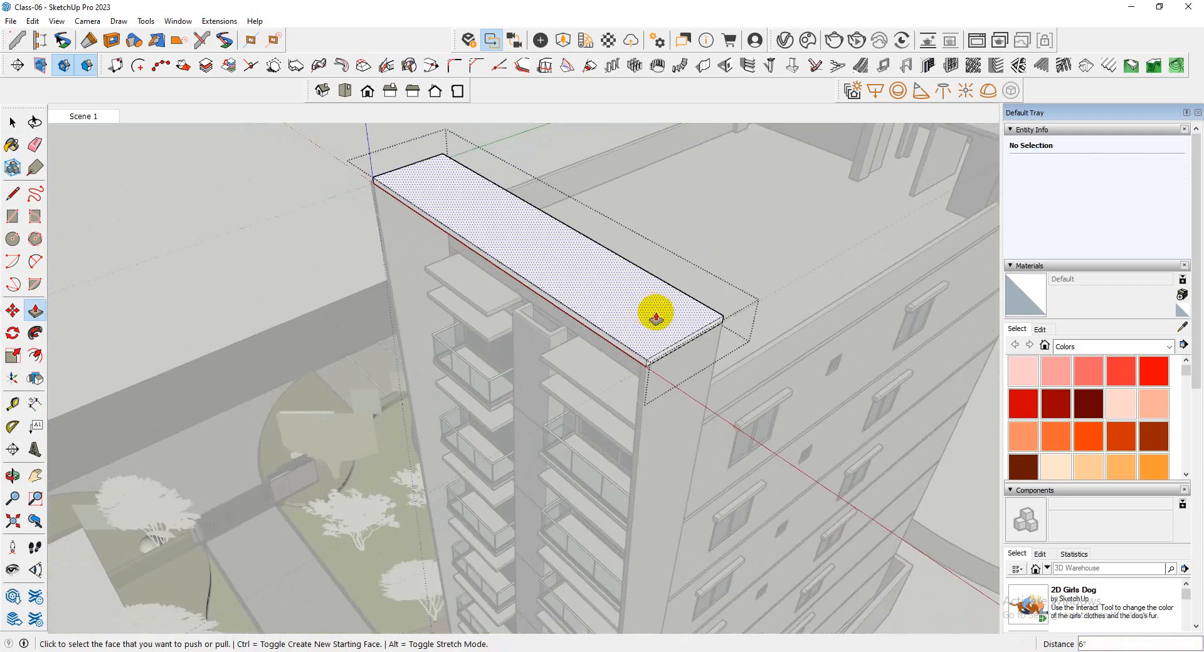
key("space")
left_click(758, 266)
Open the top slab's group and pull its short end face about 5" out to the outer face of the wall farthest from the entrance steps
middle_click_drag(613, 438, 672, 212)
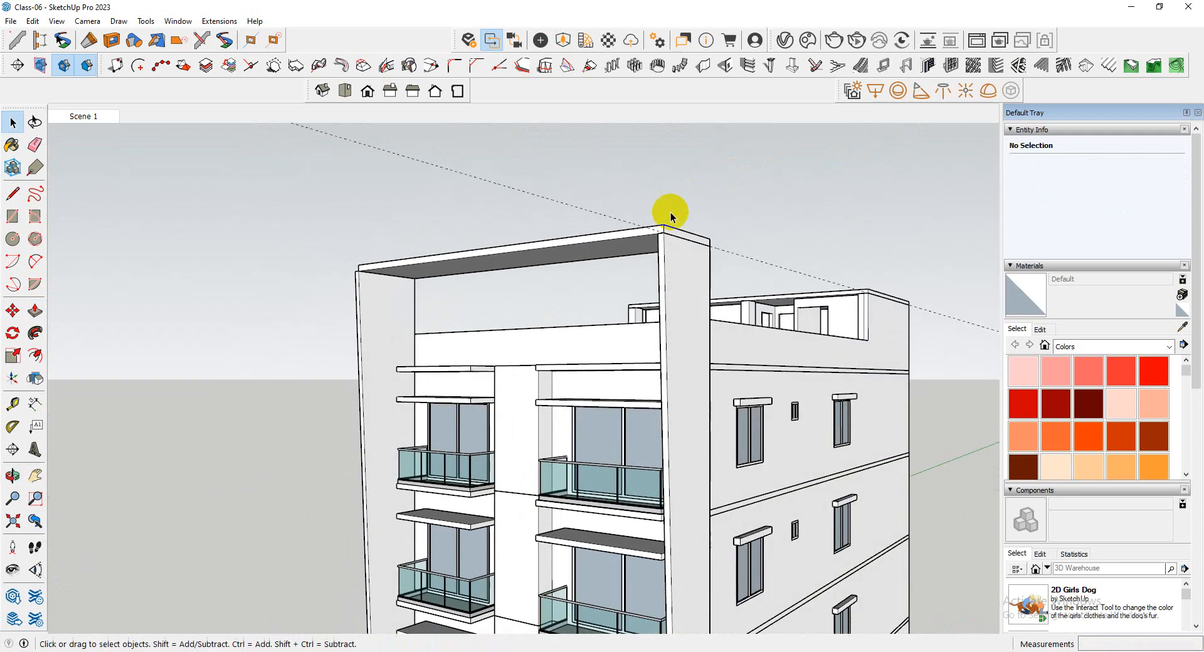
scroll(672, 212, "down", 3)
middle_click_drag(465, 231, 817, 444)
scroll(456, 253, "up", 3)
scroll(456, 252, "up", 5)
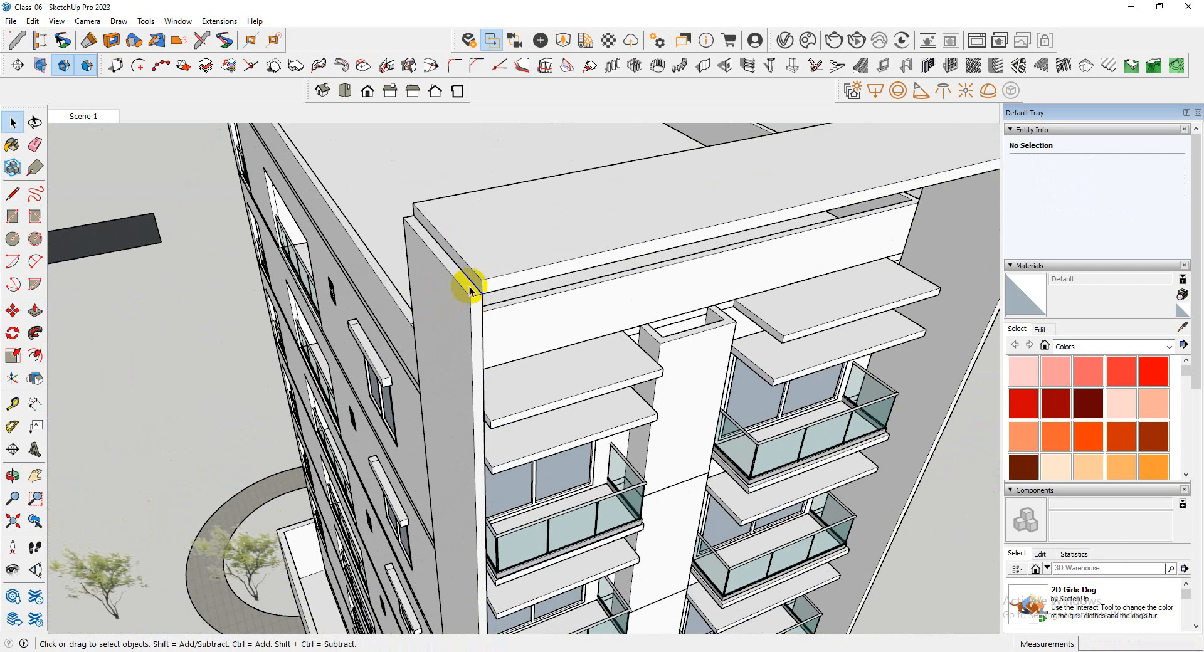
double_click(471, 277)
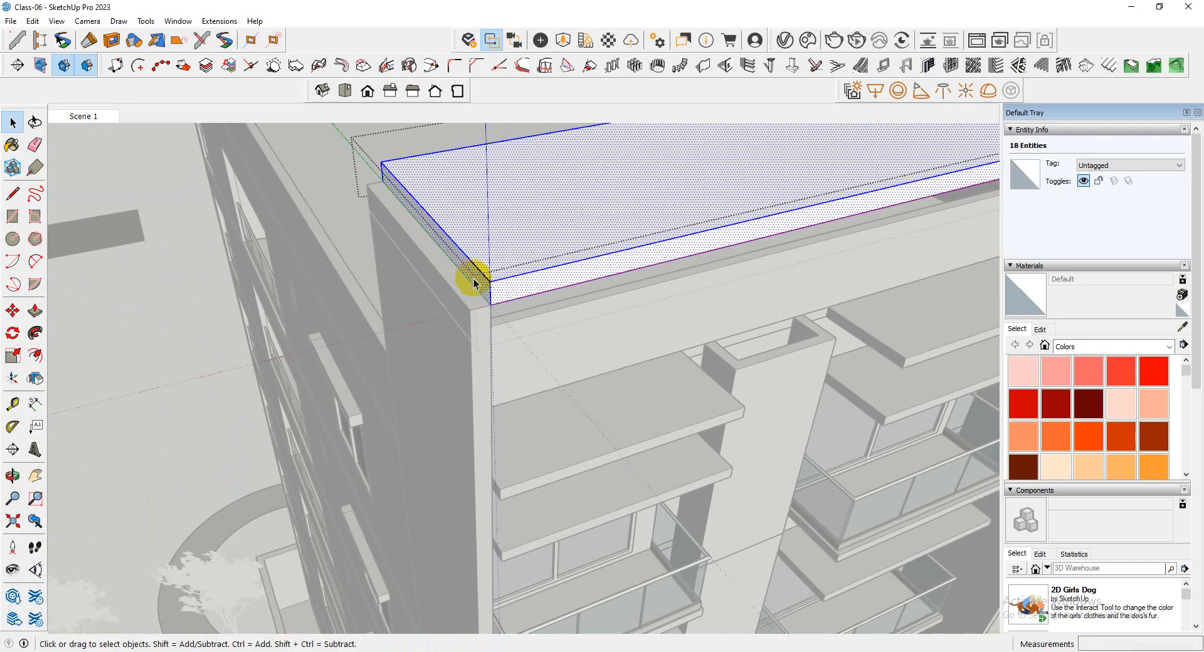
key("p")
left_click(470, 278)
scroll(316, 351, "down", 5)
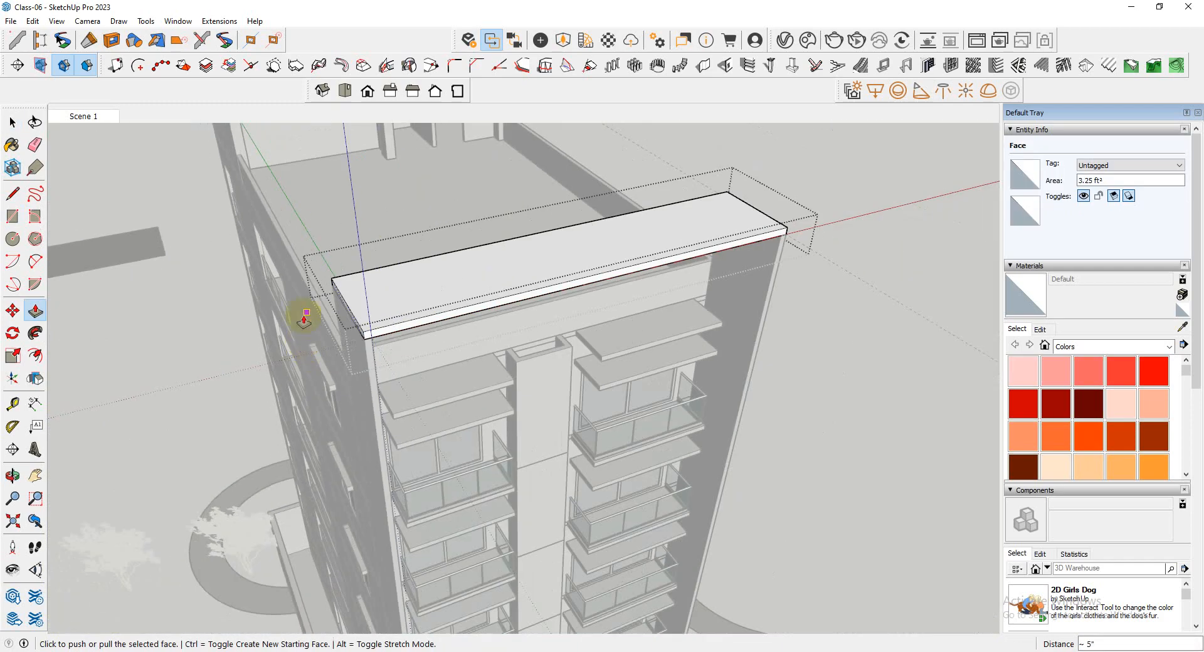
key("space")
left_click(749, 374)
Examine how the top slab meets both projecting walls and how the completed front frame looks from several directions
scroll(736, 355, "down", 3)
middle_click_drag(737, 355, 596, 431)
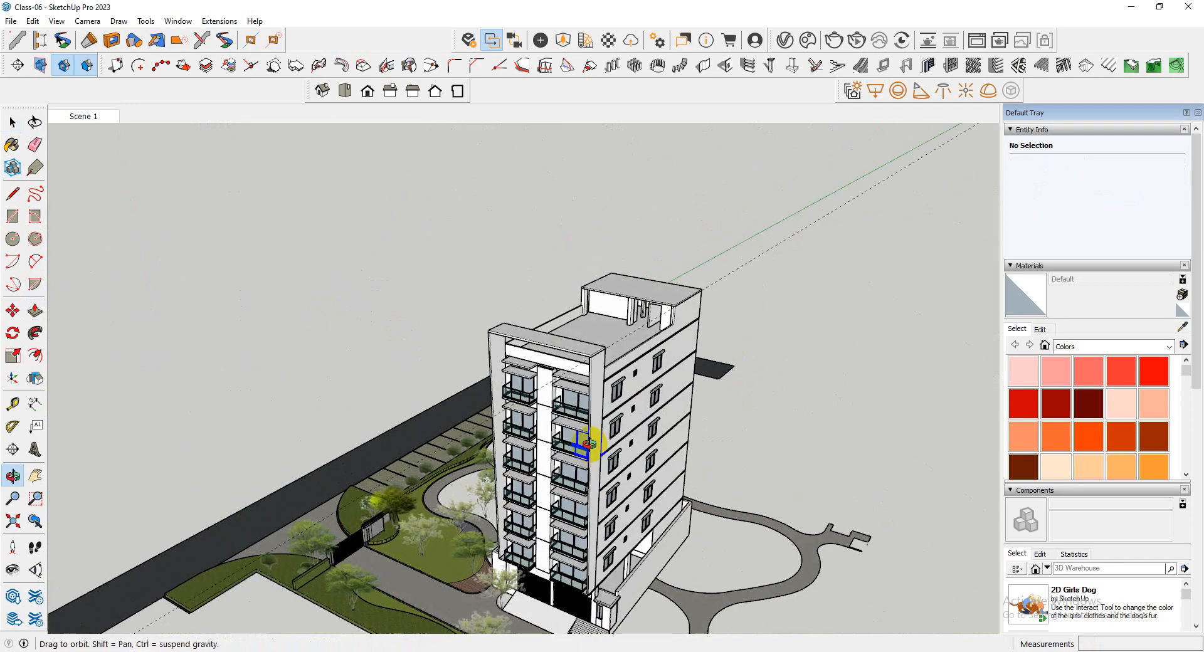
scroll(529, 390, "up", 6)
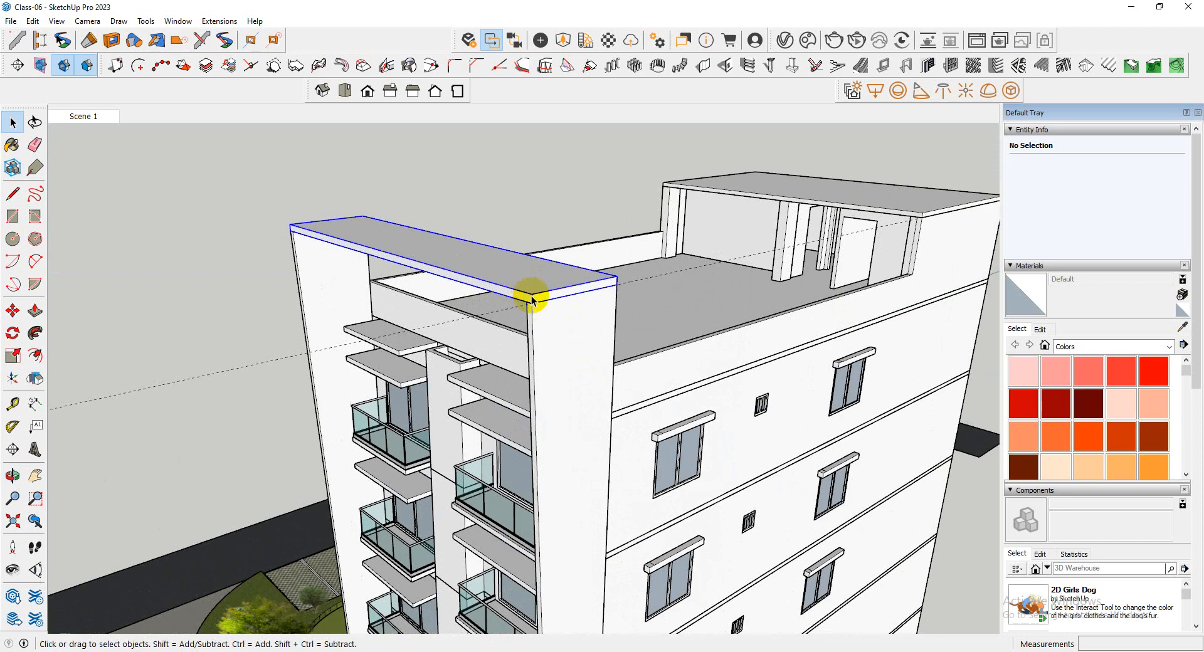
scroll(532, 300, "up", 2)
left_click(532, 300)
scroll(538, 348, "down", 3)
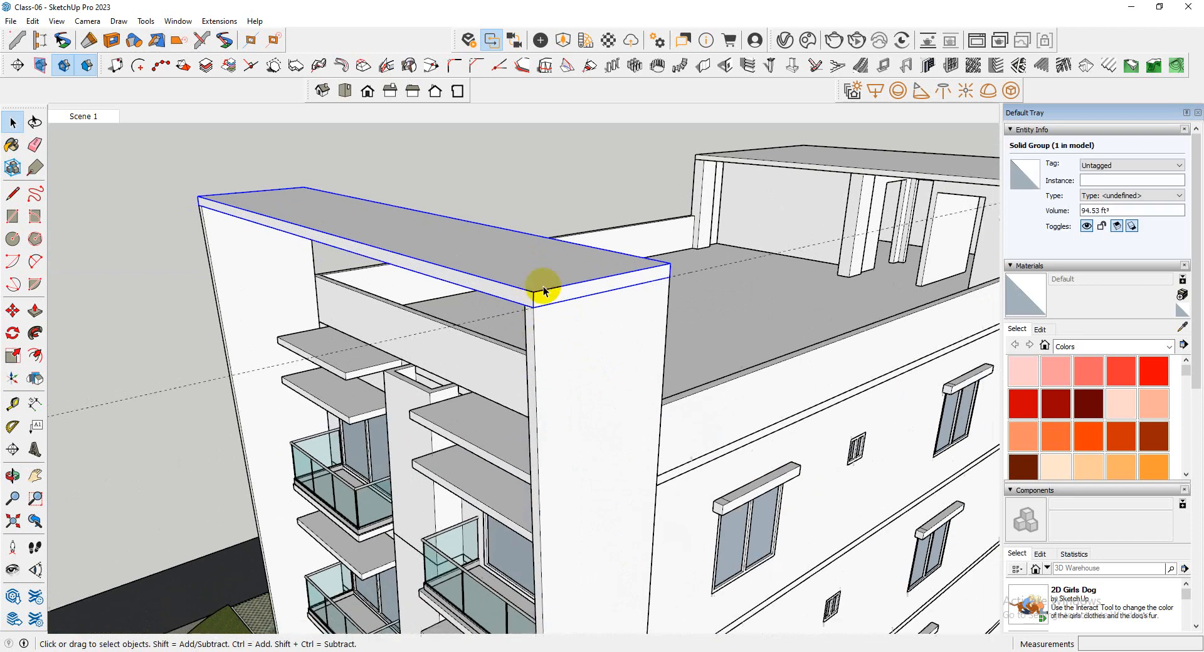
scroll(550, 257, "down", 6)
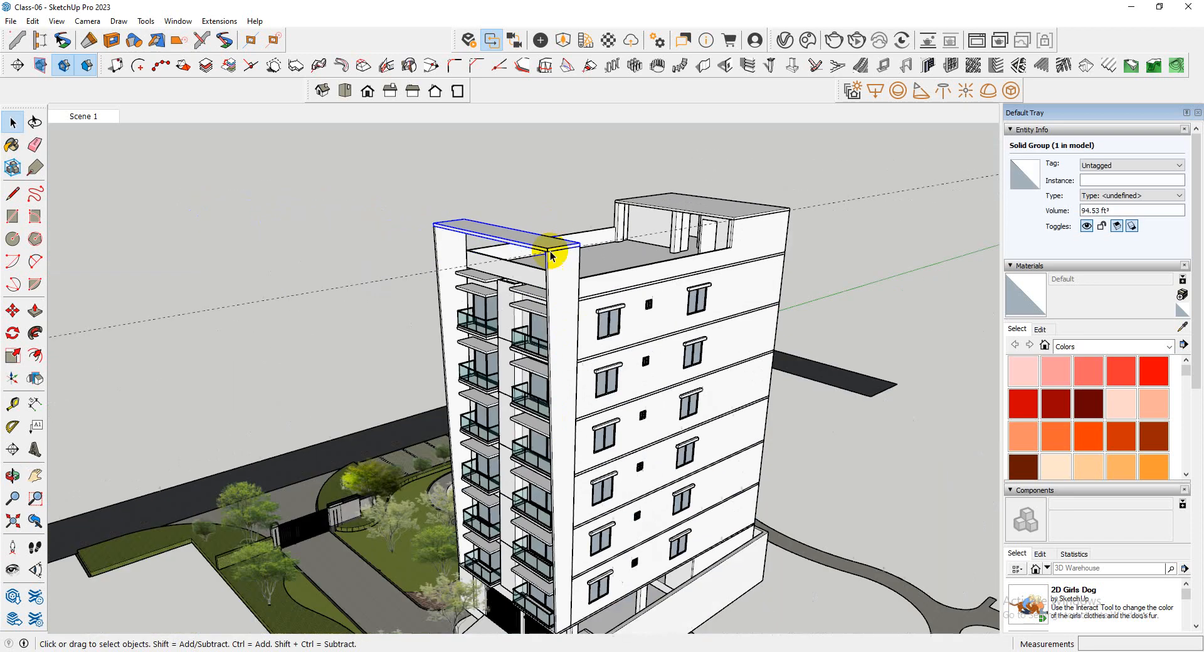
left_click(673, 412)
scroll(578, 408, "up", 3)
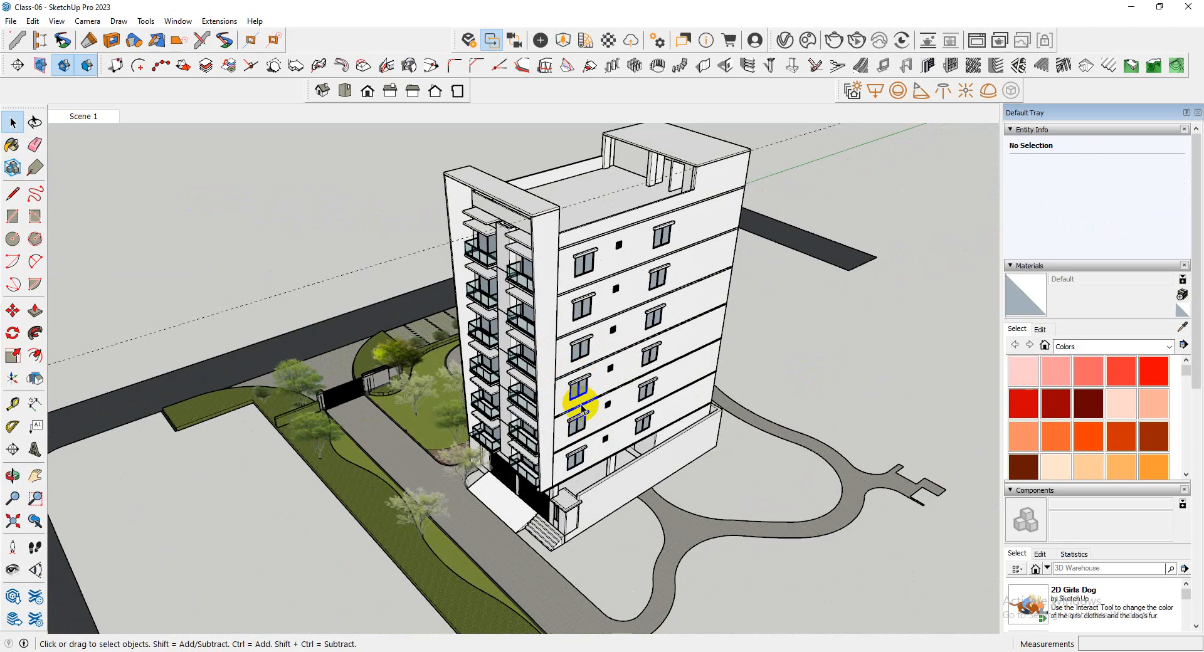
middle_click_drag(577, 408, 688, 204)
scroll(577, 430, "up", 3)
scroll(579, 408, "down", 3)
middle_click_drag(580, 408, 581, 574)
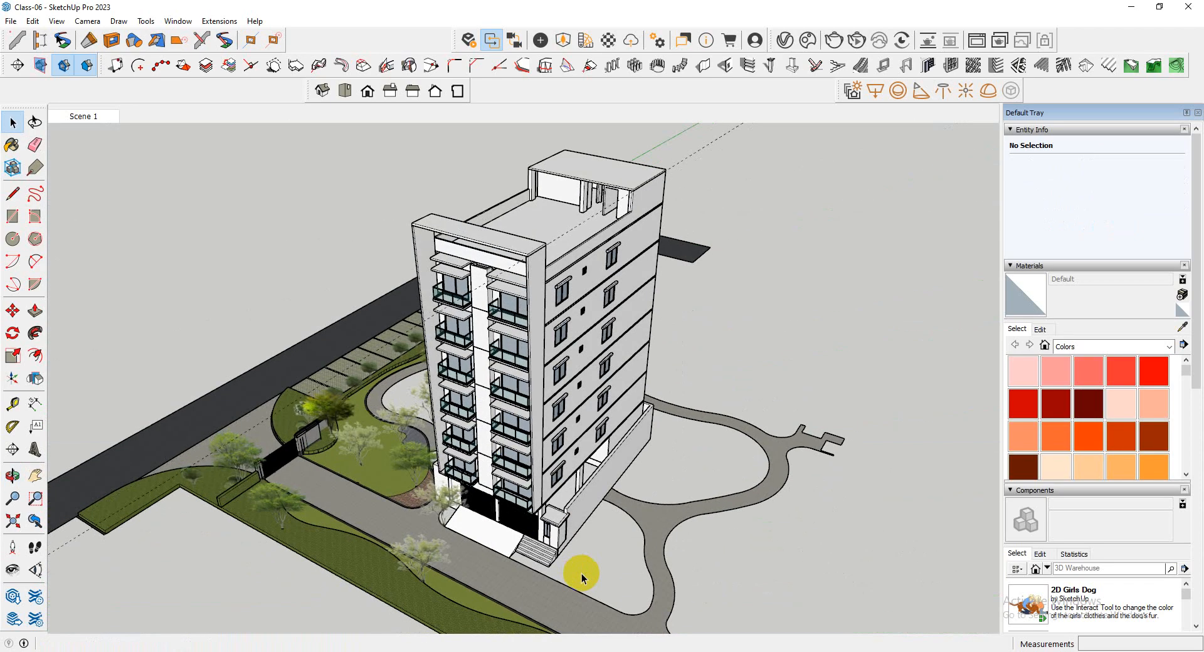
Open the top slab's group and hide the rest of the model, viewing the slab from above
scroll(462, 254, "up", 3)
scroll(495, 207, "up", 2)
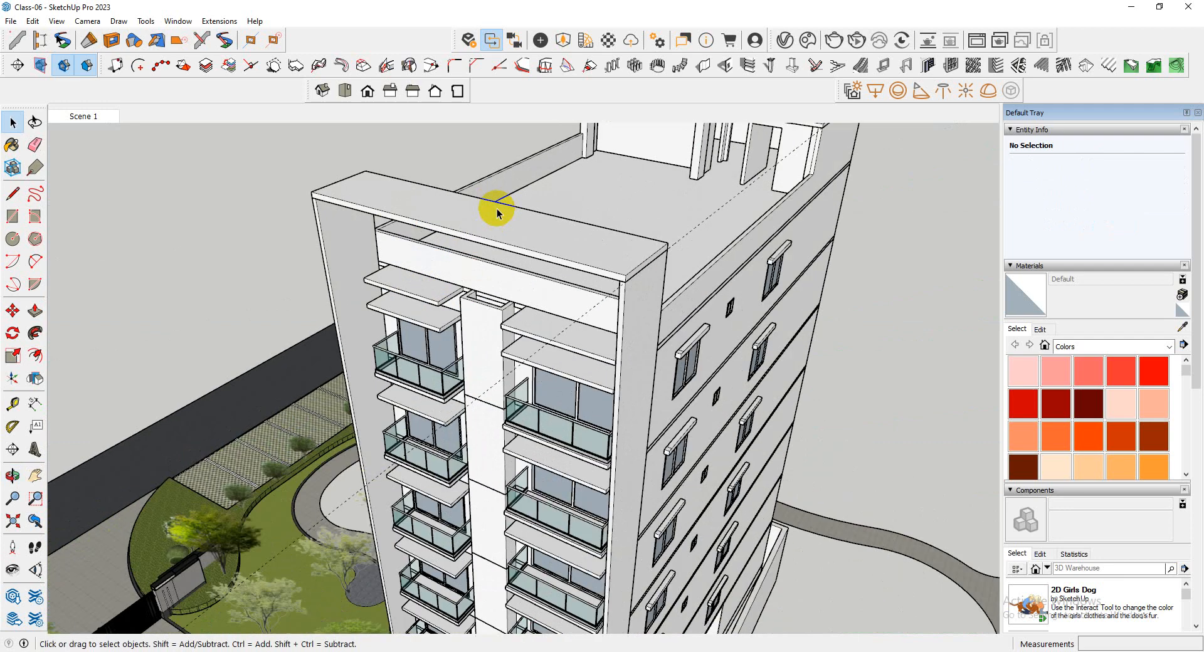
middle_click_drag(494, 207, 582, 436)
middle_click_drag(566, 303, 494, 276)
scroll(494, 277, "up", 3)
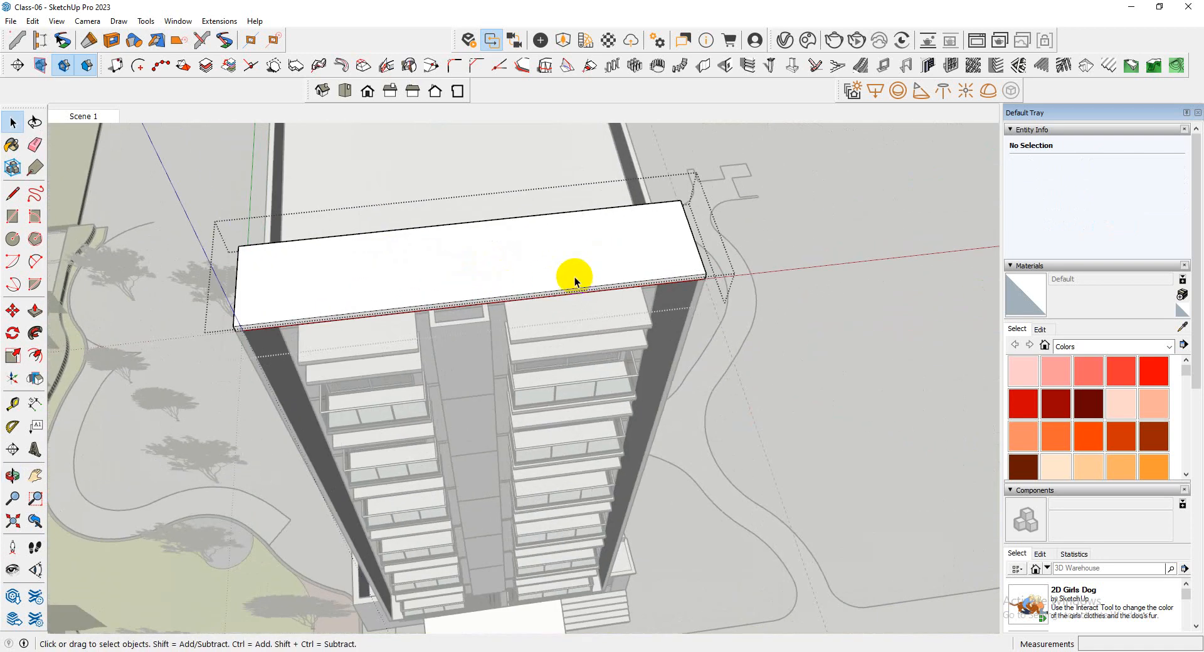
key("i")
scroll(575, 277, "down", 2)
middle_click_drag(642, 331, 534, 392)
middle_click_drag(607, 310, 546, 348)
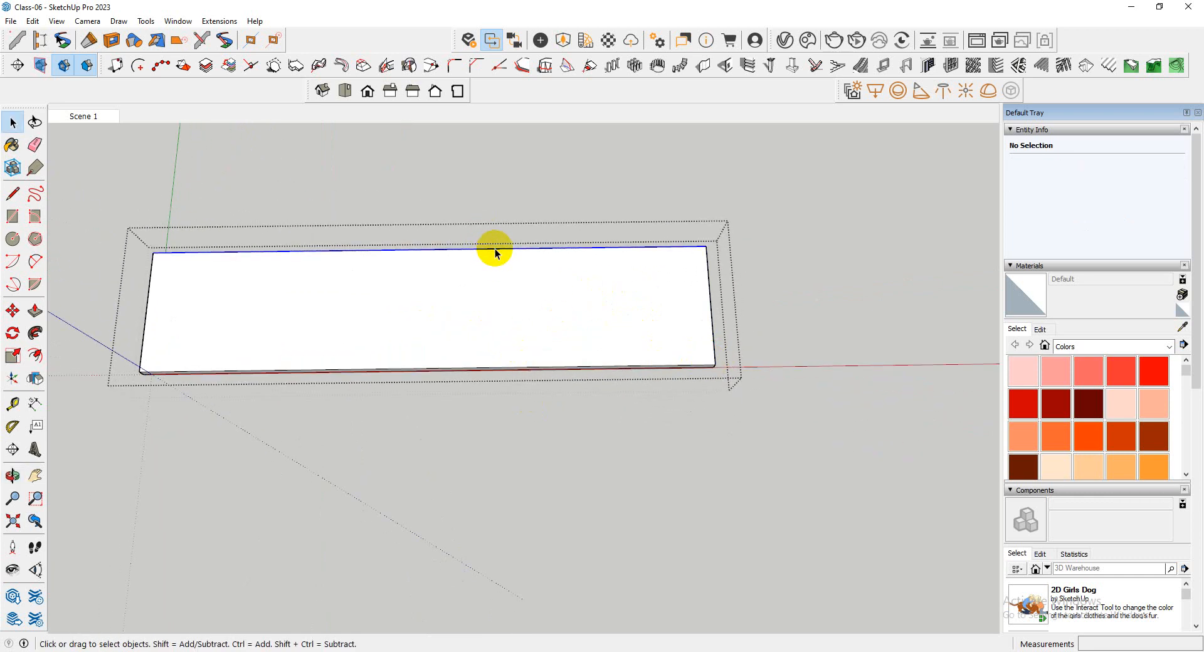
Divide the slab's rear long edge into nine segments and draw a line across the slab from the second division point at the entrance-steps end
right_click(529, 254)
left_click(582, 333)
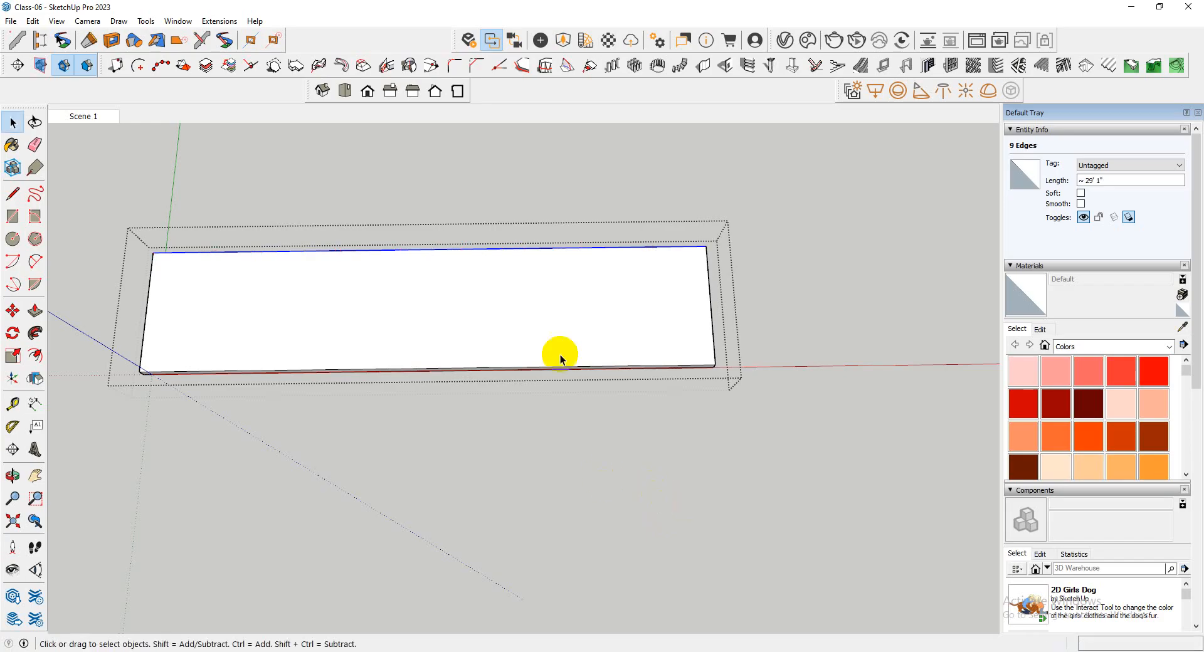
key("l")
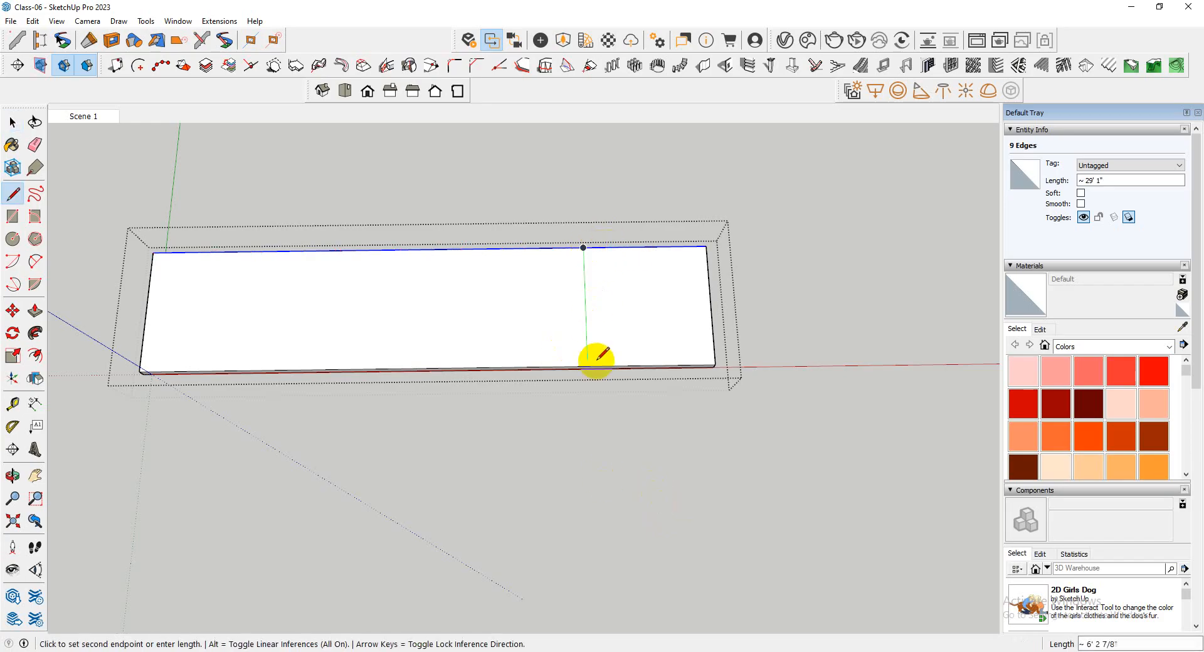
scroll(581, 325, "up", 2)
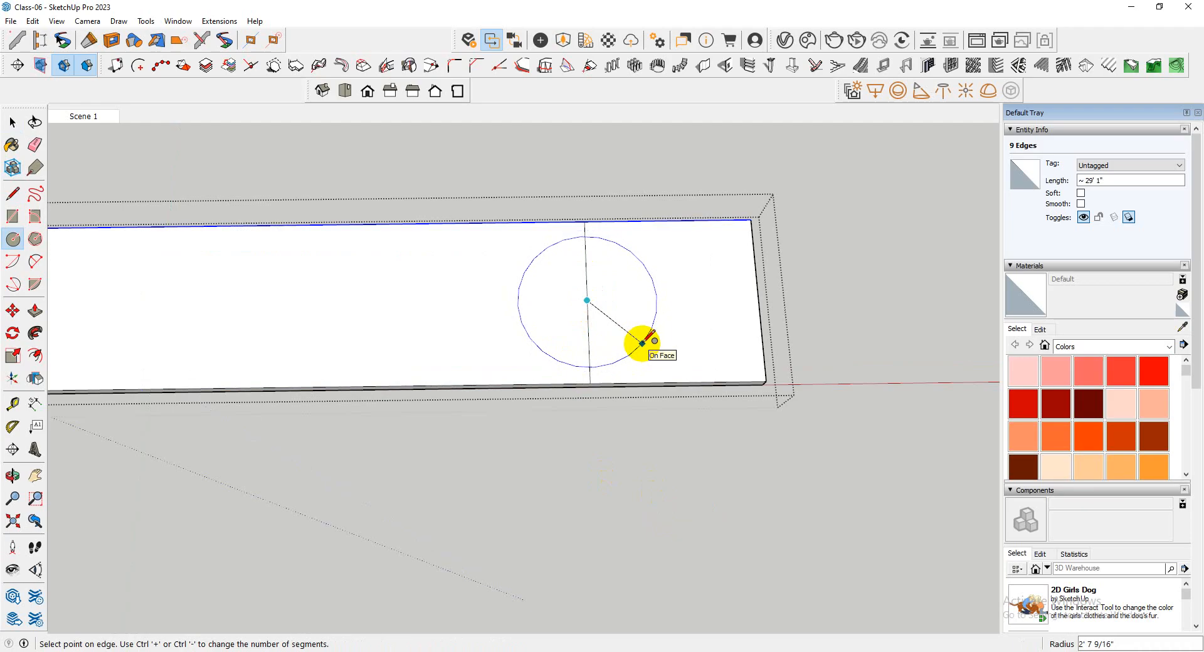
key("space")
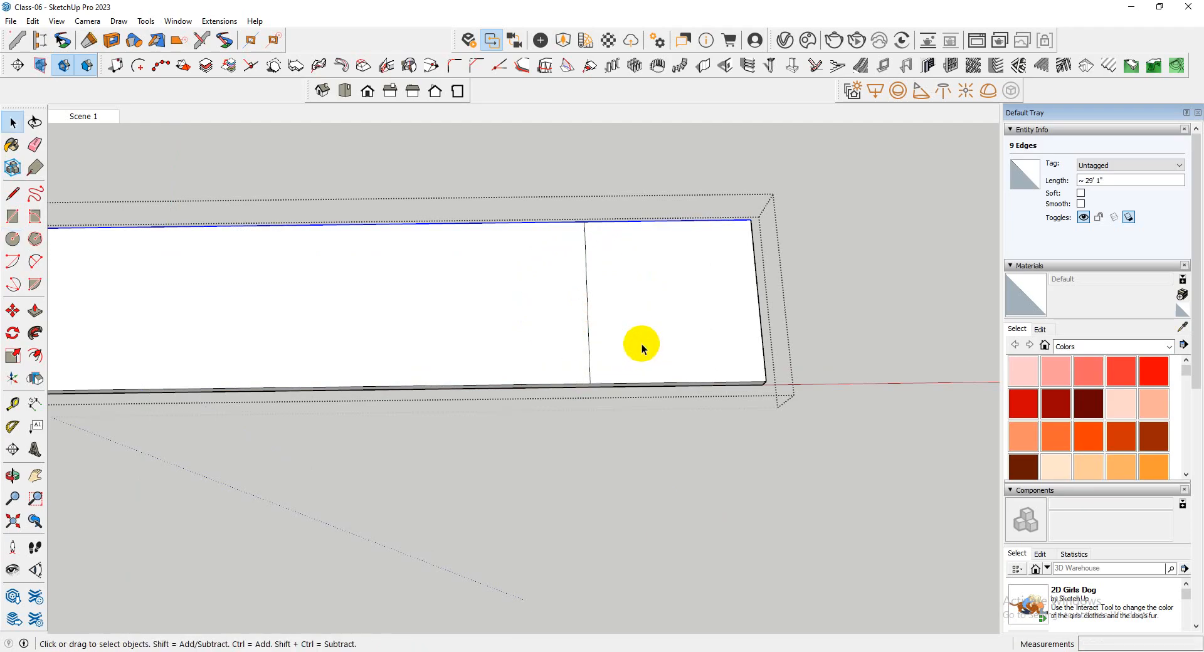
Display the Measurements toolbar and set the Circle tool to 50 sides
key("c")
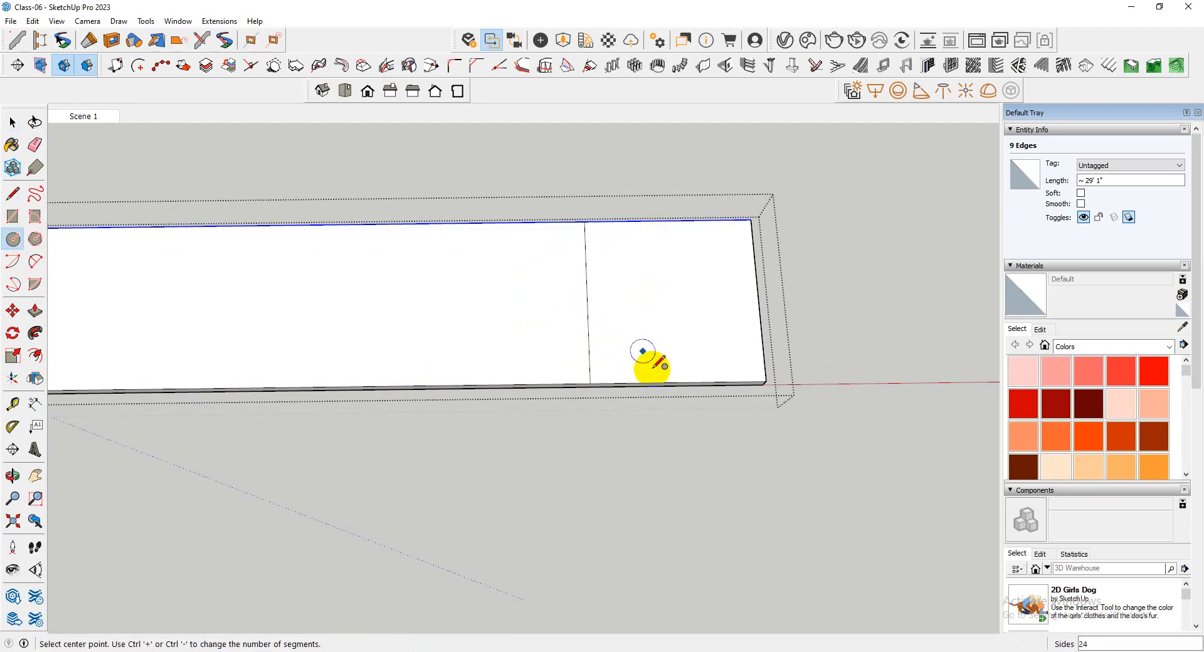
right_click(634, 94)
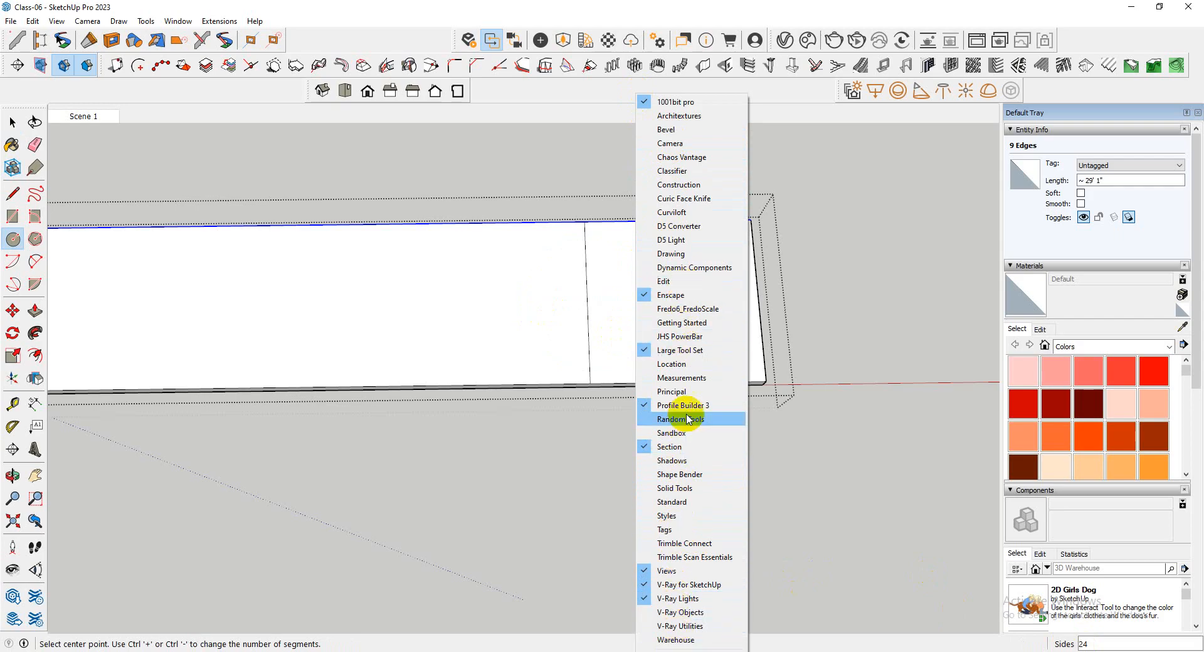
left_click(682, 378)
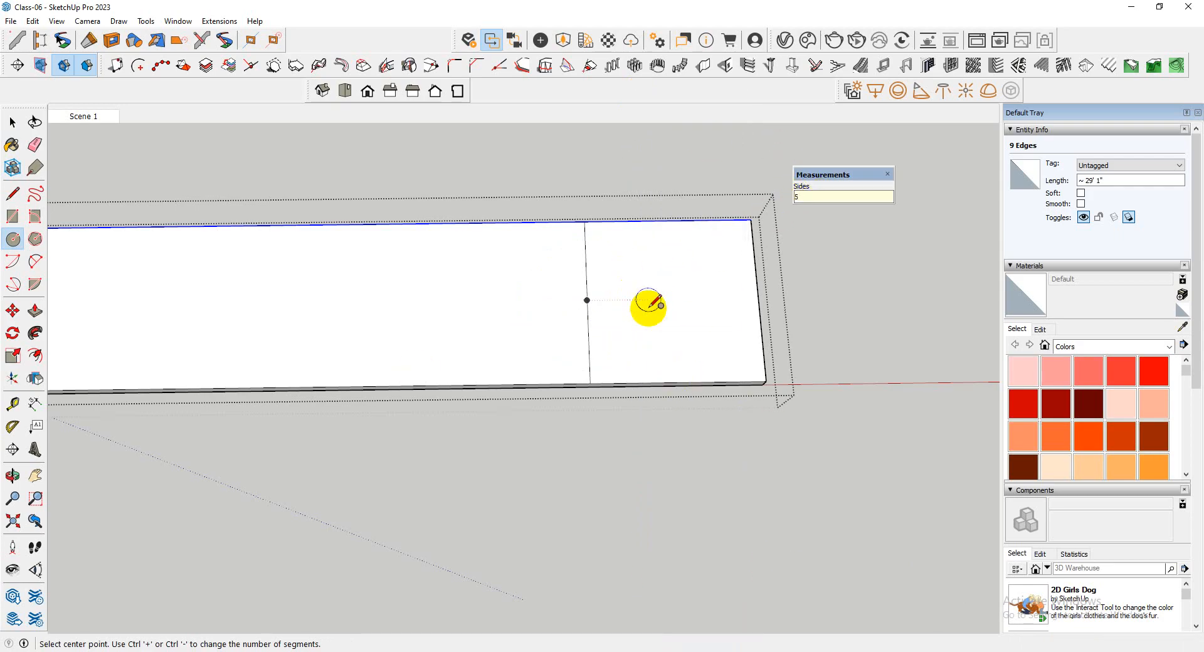
left_click(587, 300)
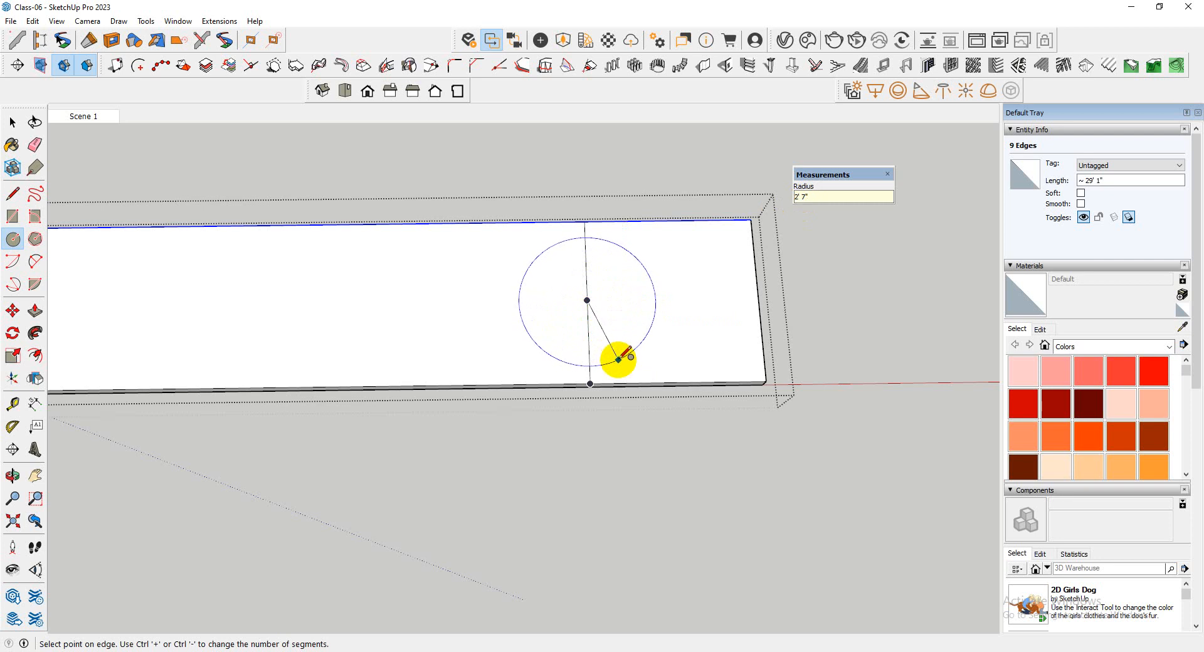
key("space")
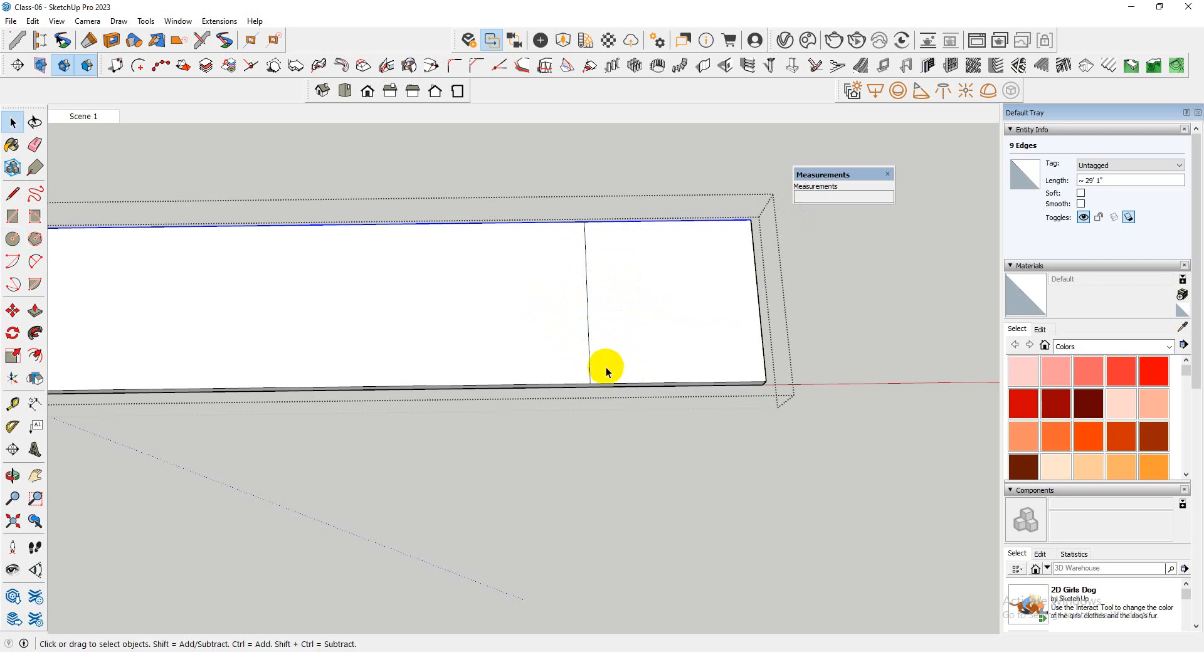
Try a guide line 2" in from the top slab's front long edge
key("t")
left_click(604, 382)
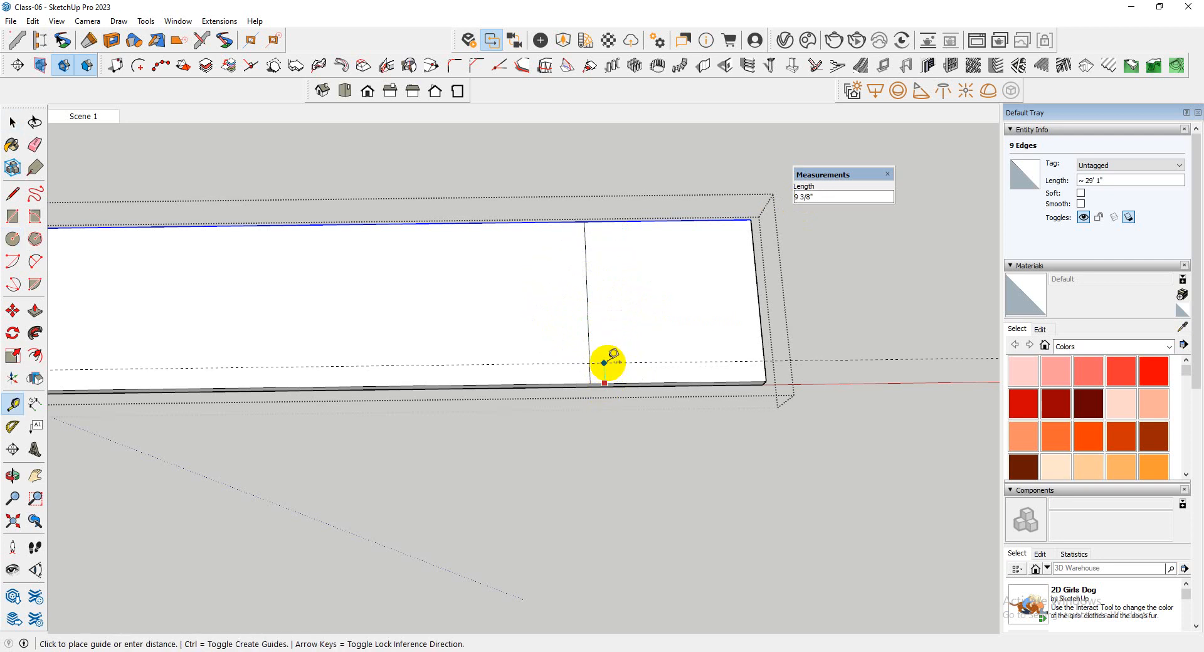
type("2")
key("Return")
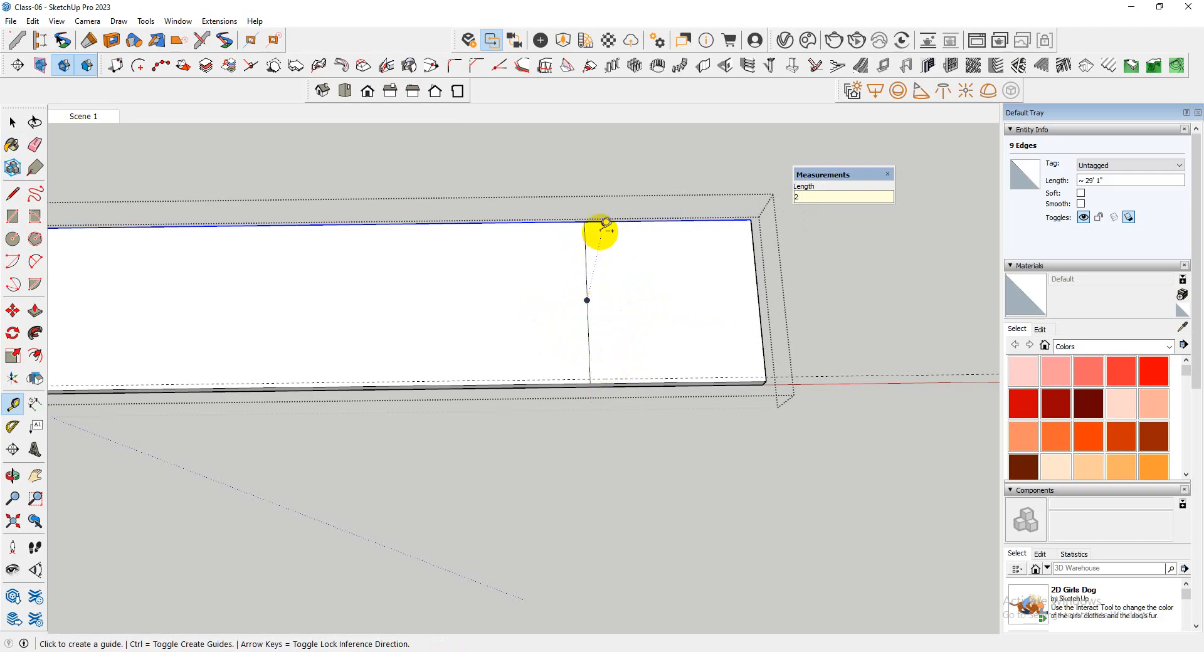
scroll(596, 338, "up", 2)
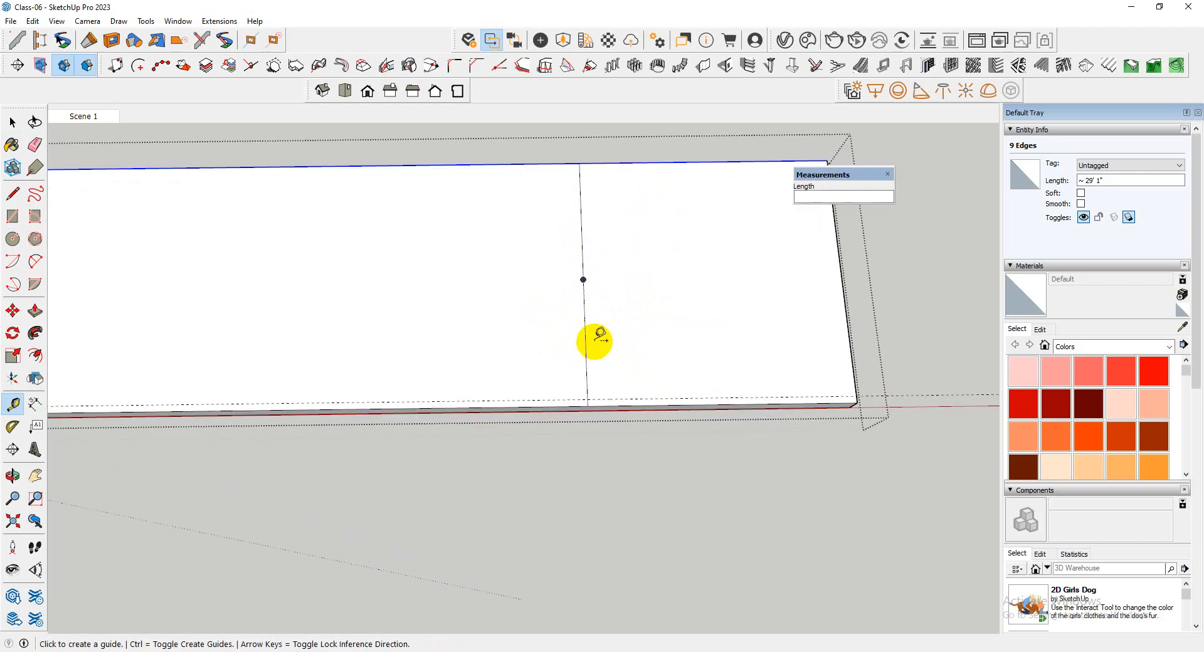
Place guide lines 5" in from the top slab's front and rear long edges
left_click(600, 407)
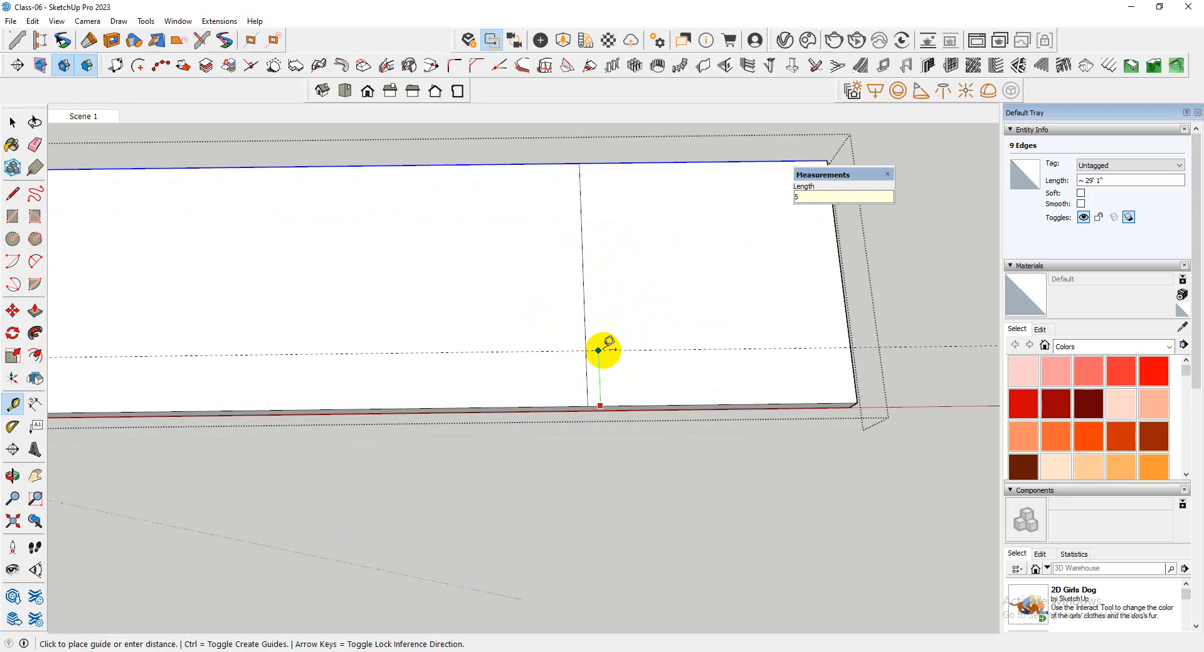
type("5")
key("Return")
left_click(602, 163)
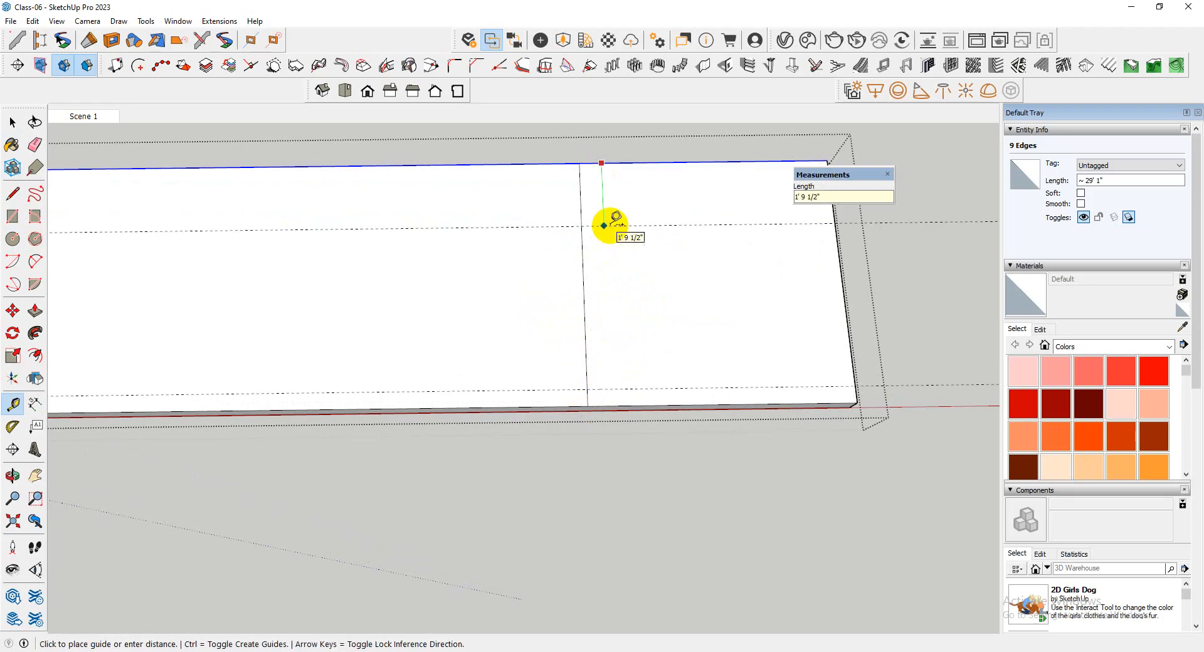
key("Return")
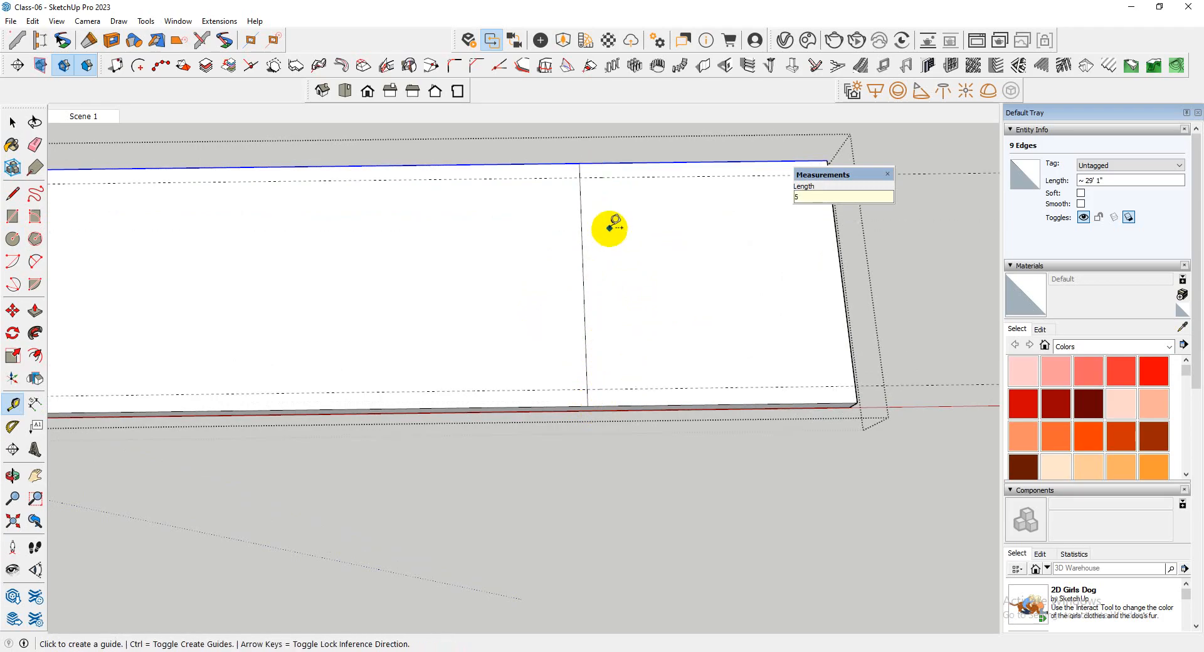
Draw a circle inside the slab's group, centred on the cross line's midpoint and reaching the guides, and select its faces
key("c")
left_click(584, 278)
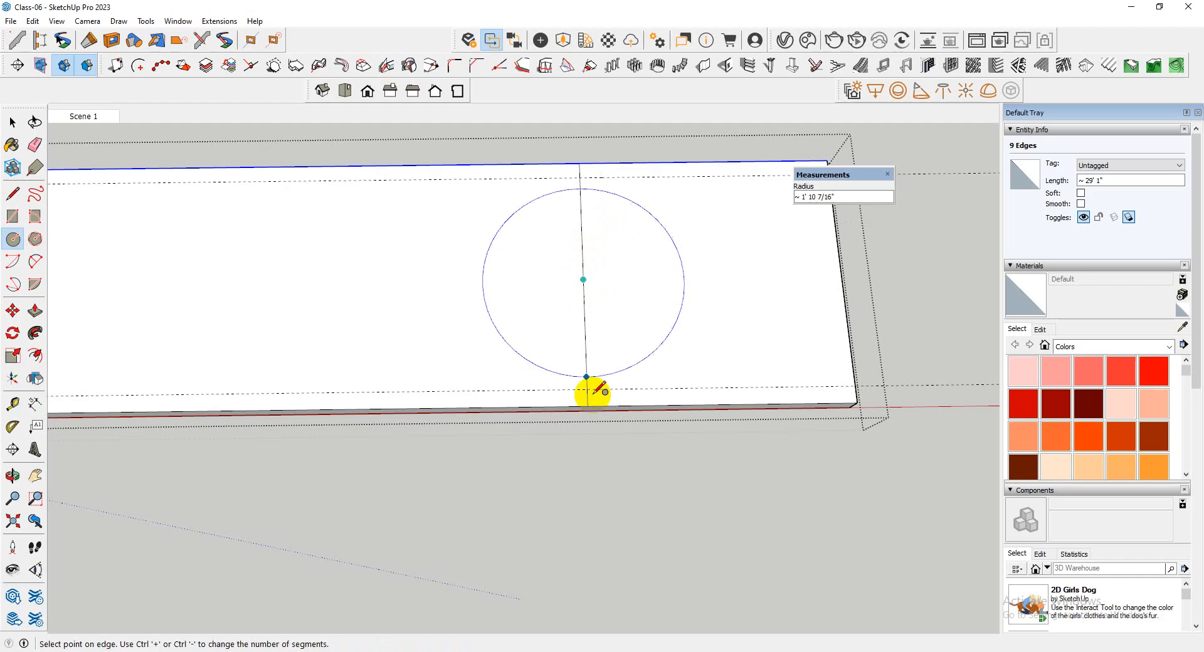
left_click(586, 383)
mouse_move(586, 384)
middle_mouse_down()
mouse_move(524, 368)
mouse_move(383, 170)
mouse_move(608, 243)
mouse_move(637, 368)
mouse_move(314, 3)
mouse_move(585, 258)
mouse_move(633, 365)
middle_mouse_up()
scroll(694, 352, "up", 2)
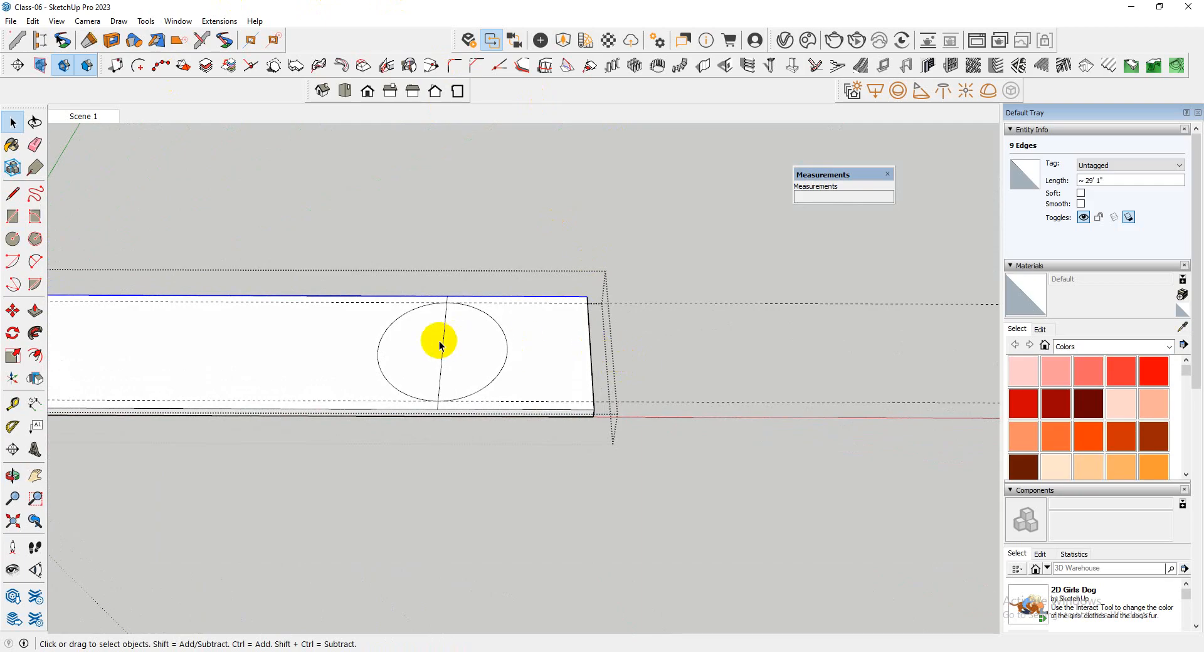
left_click(511, 350)
left_click(474, 349)
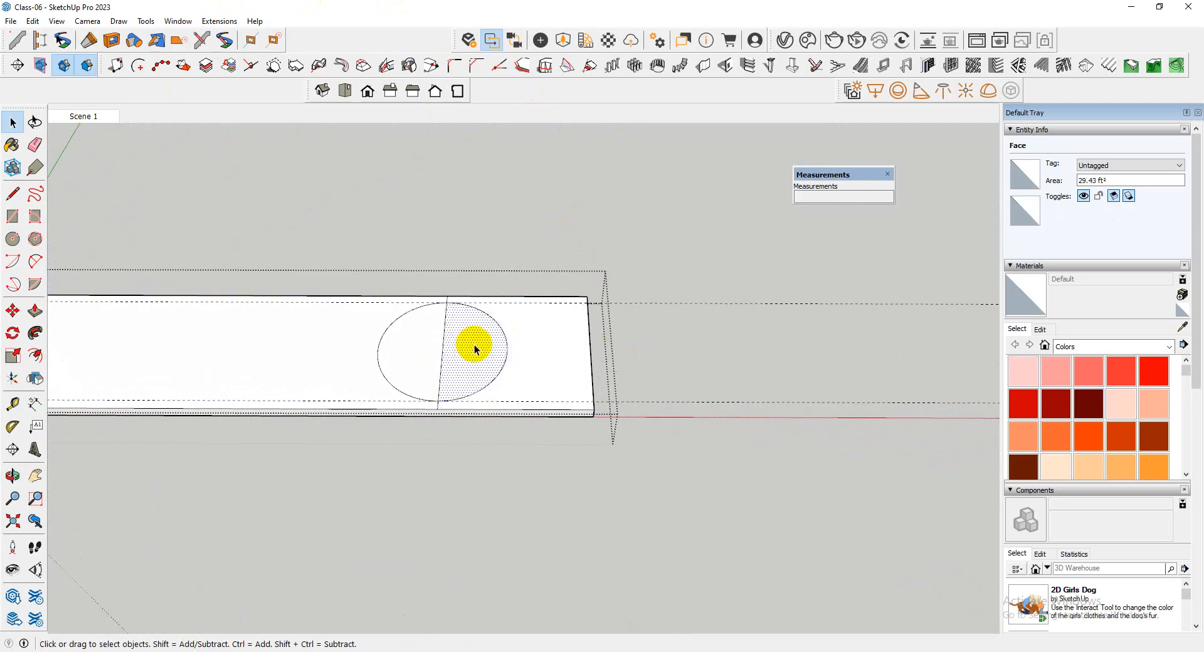
middle_click_drag(431, 355, 438, 349)
Try erasing the part of the cross line inside the circle, and undo both the erasure and the circle
key("e")
left_click(451, 360)
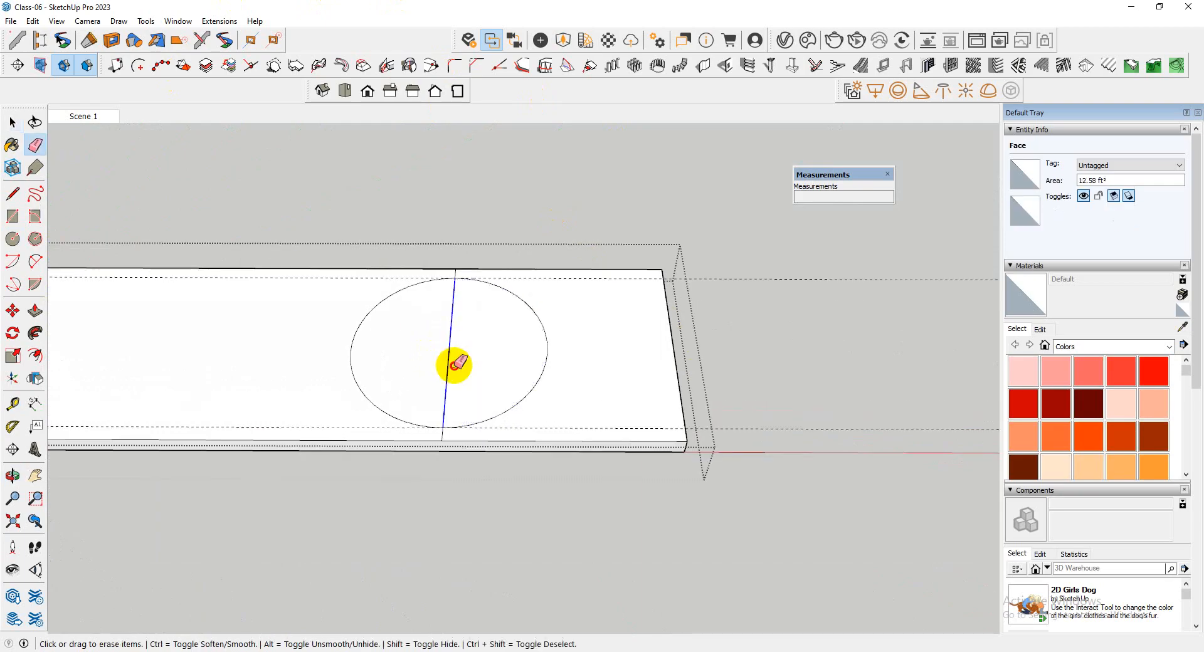
scroll(547, 359, "down", 2)
middle_click_drag(546, 360, 473, 374)
scroll(491, 363, "up", 3)
key("ctrl+z")
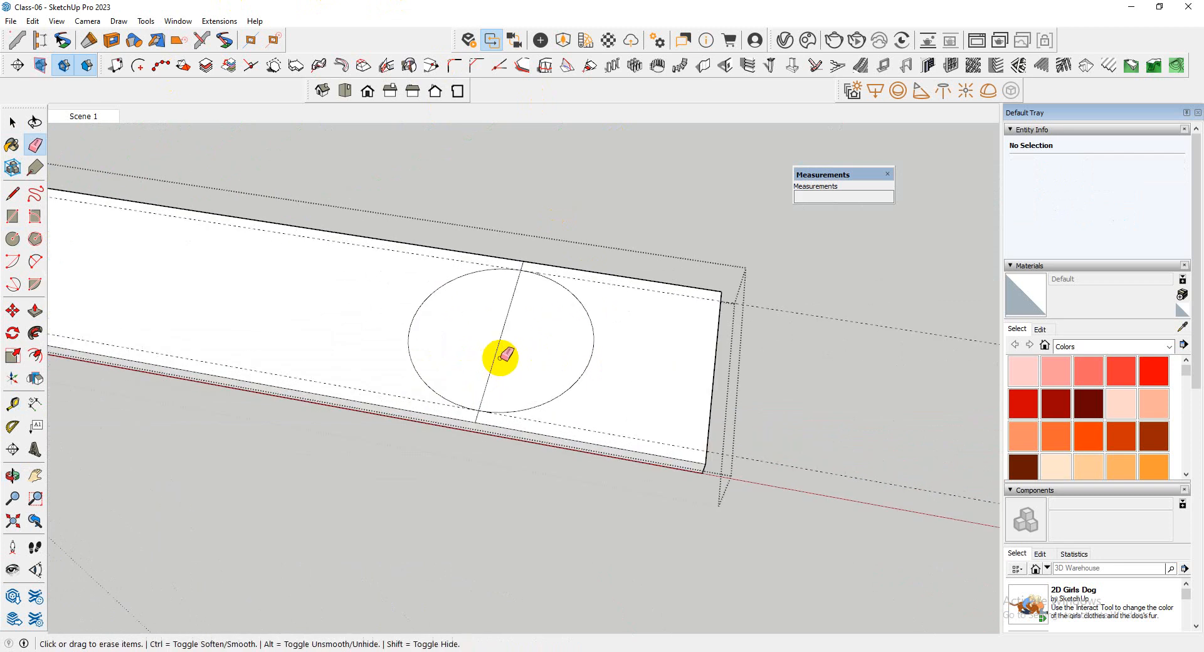
key("ctrl+z")
key("space")
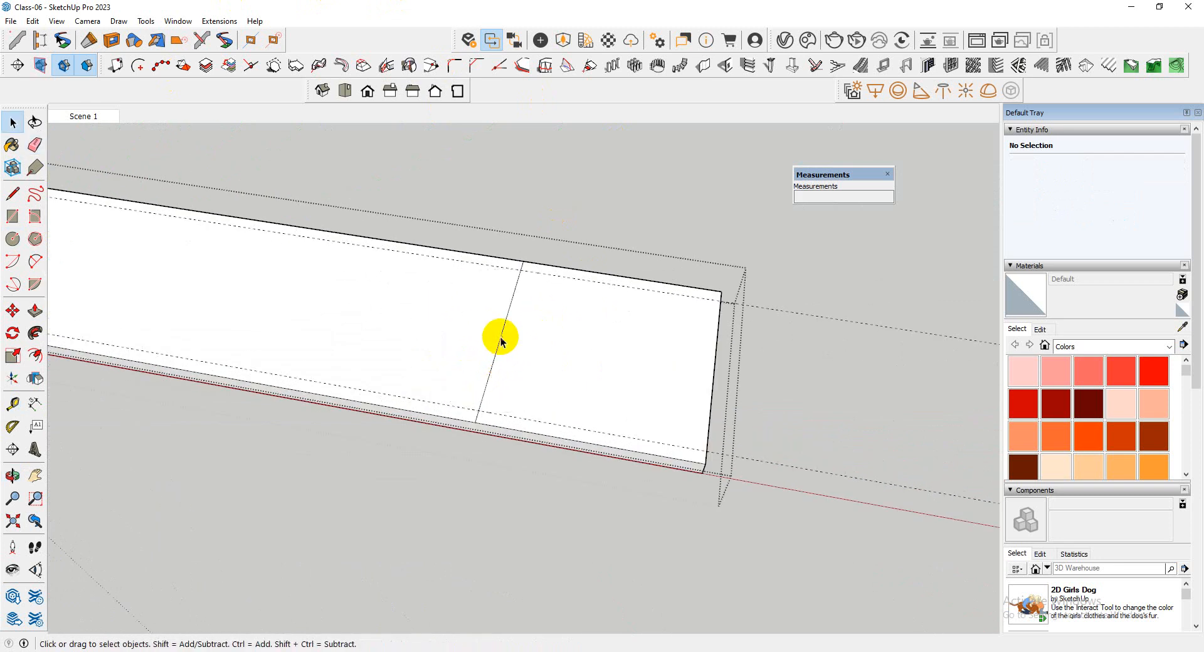
Redraw the circle with a 2' 10" radius from the cross line's midpoint to the guide intersection and select its half arc
key("c")
left_click(501, 335)
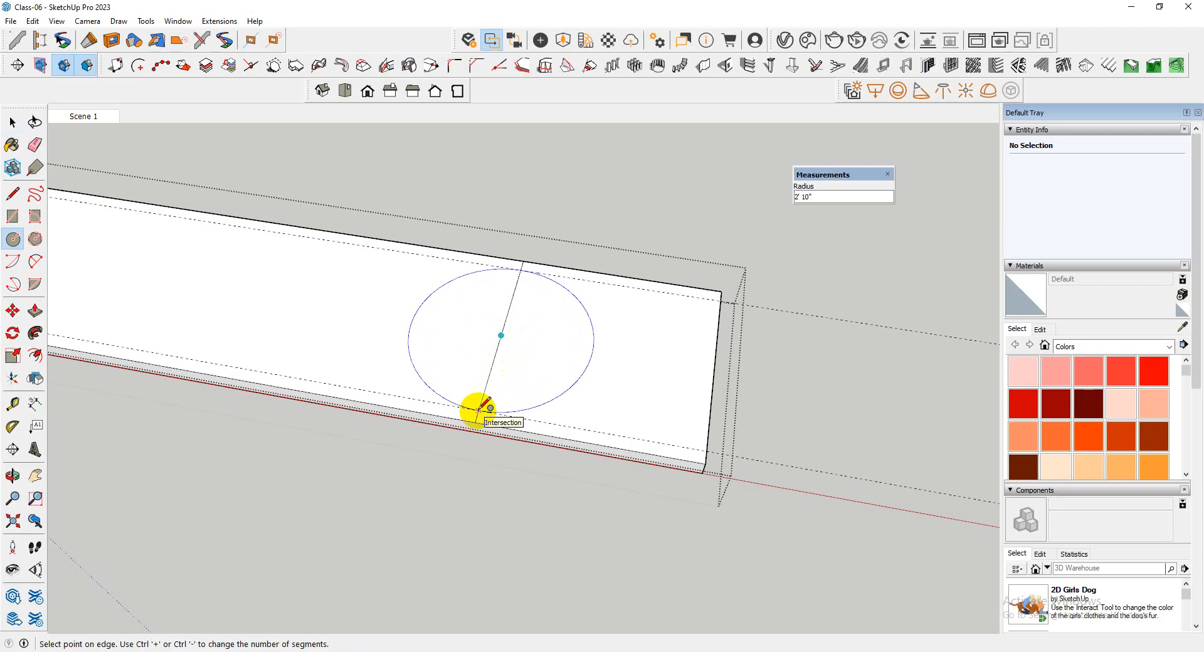
left_click(485, 408)
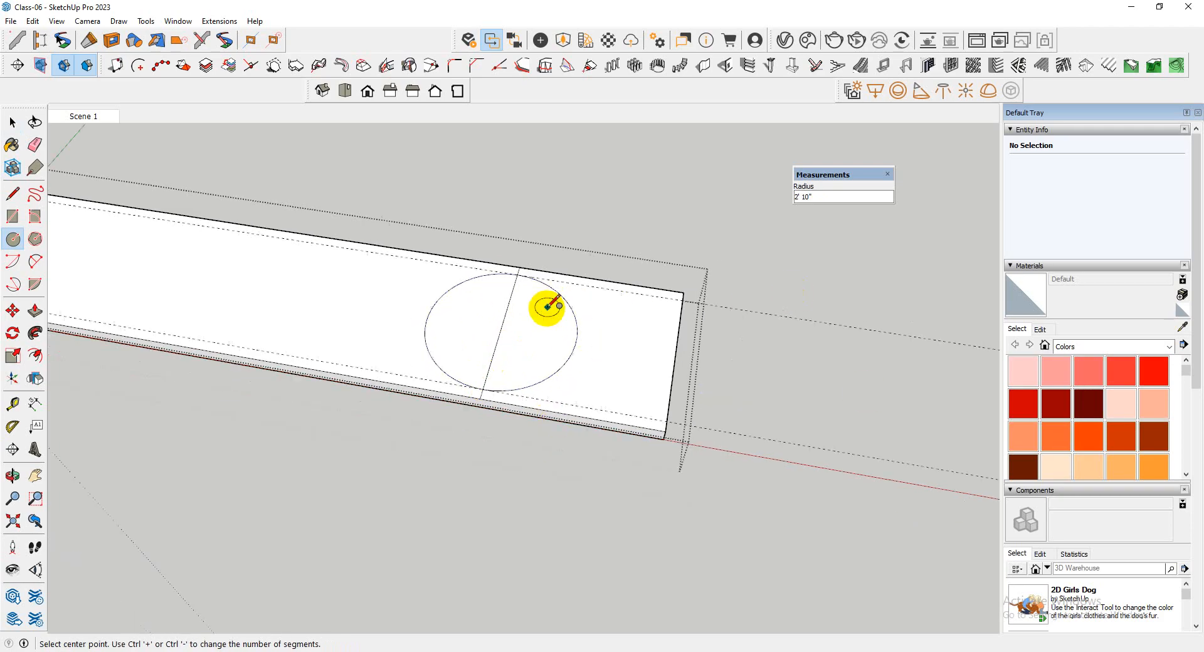
scroll(545, 303, "down", 1)
key("space")
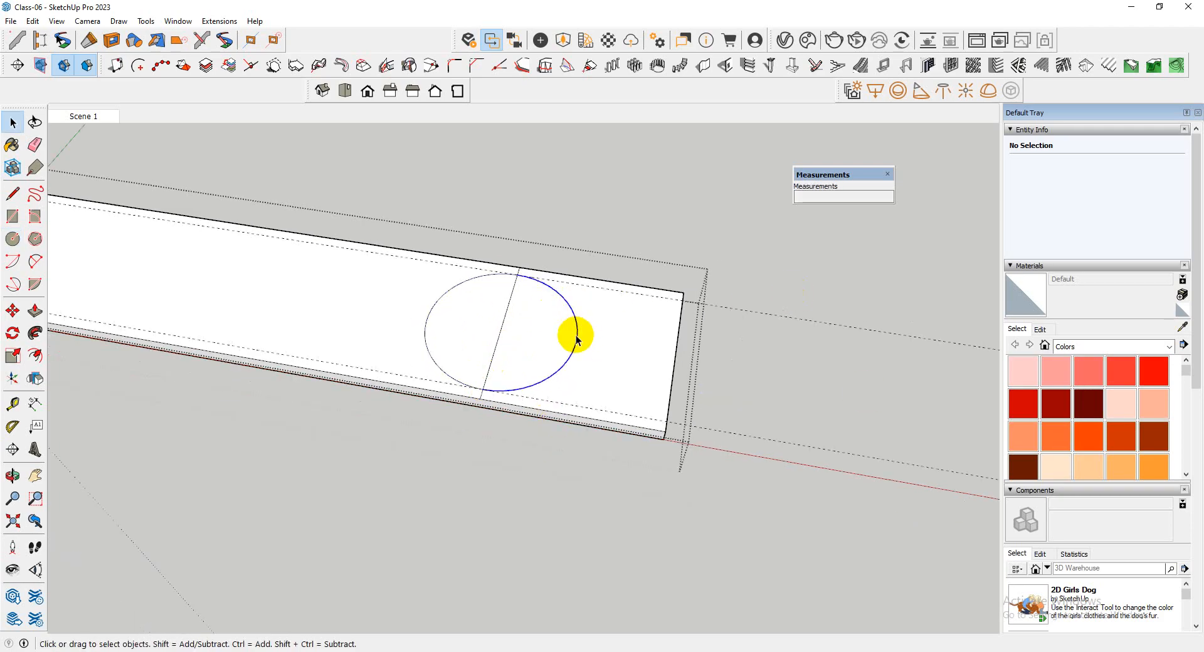
left_click(577, 339)
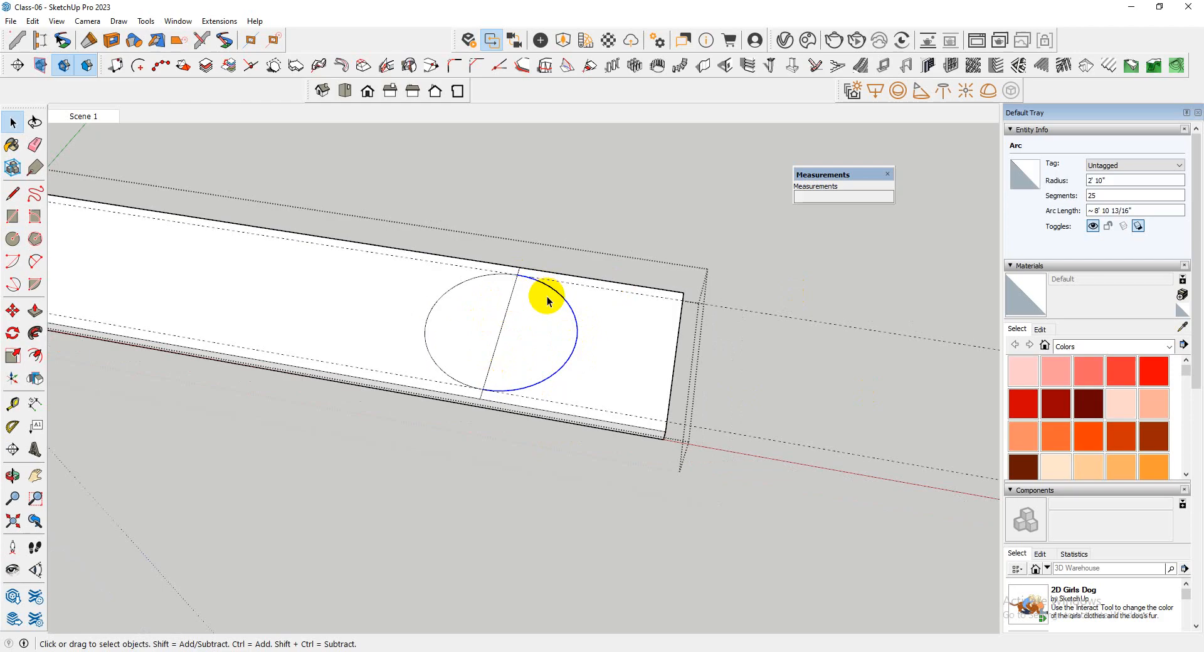
Close the top slab's group, bringing back the rest of the model, and undo the circle drawn inside it
key("Escape")
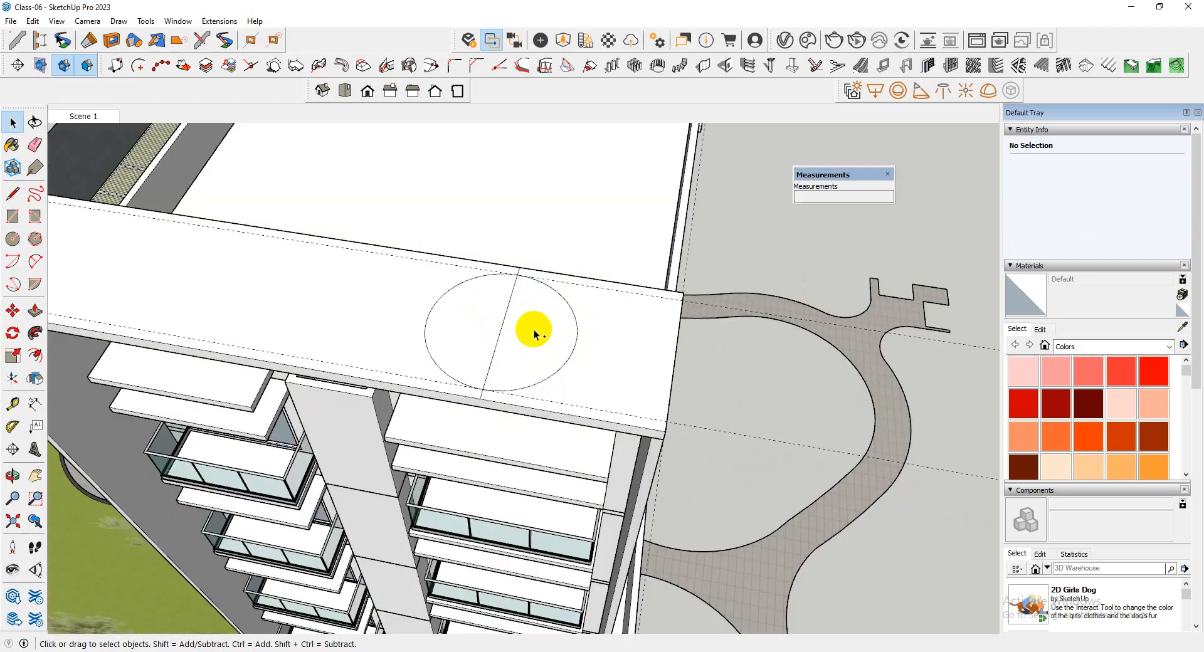
key("ctrl+z")
key("ctrl+z")
left_click(493, 541)
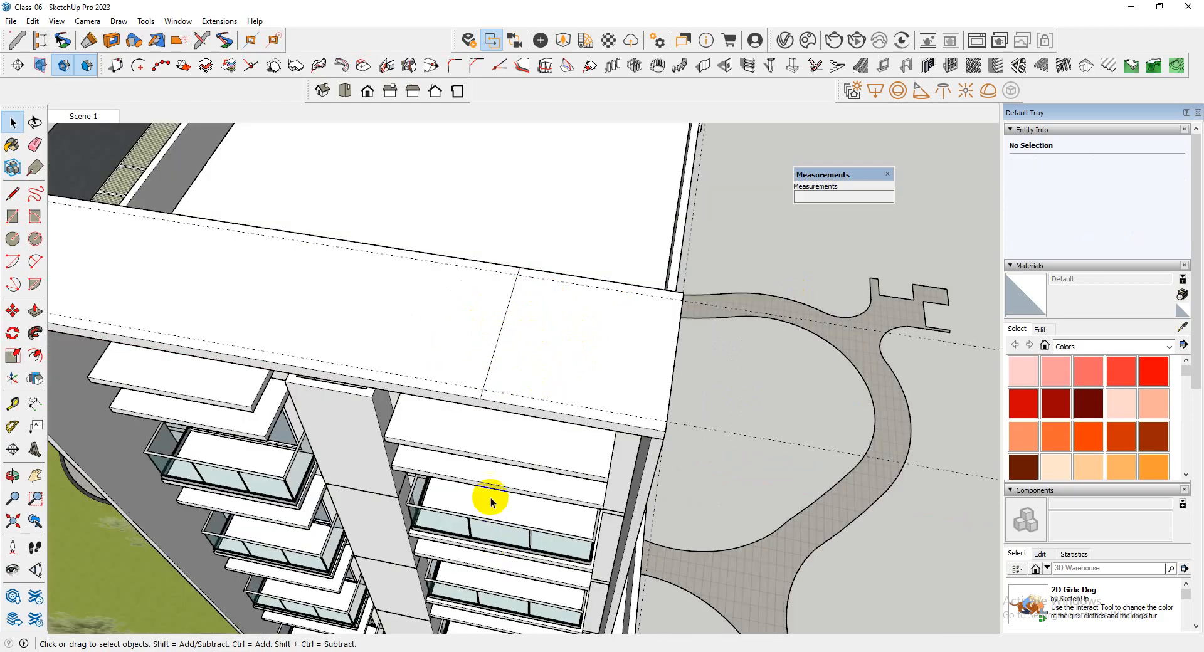
Draw a 50-sided circle of 2' 10" radius over the closed slab group, from the cross line's midpoint to the guide intersection
scroll(524, 300, "up", 3)
scroll(524, 299, "down", 4)
middle_click_drag(526, 303, 599, 381)
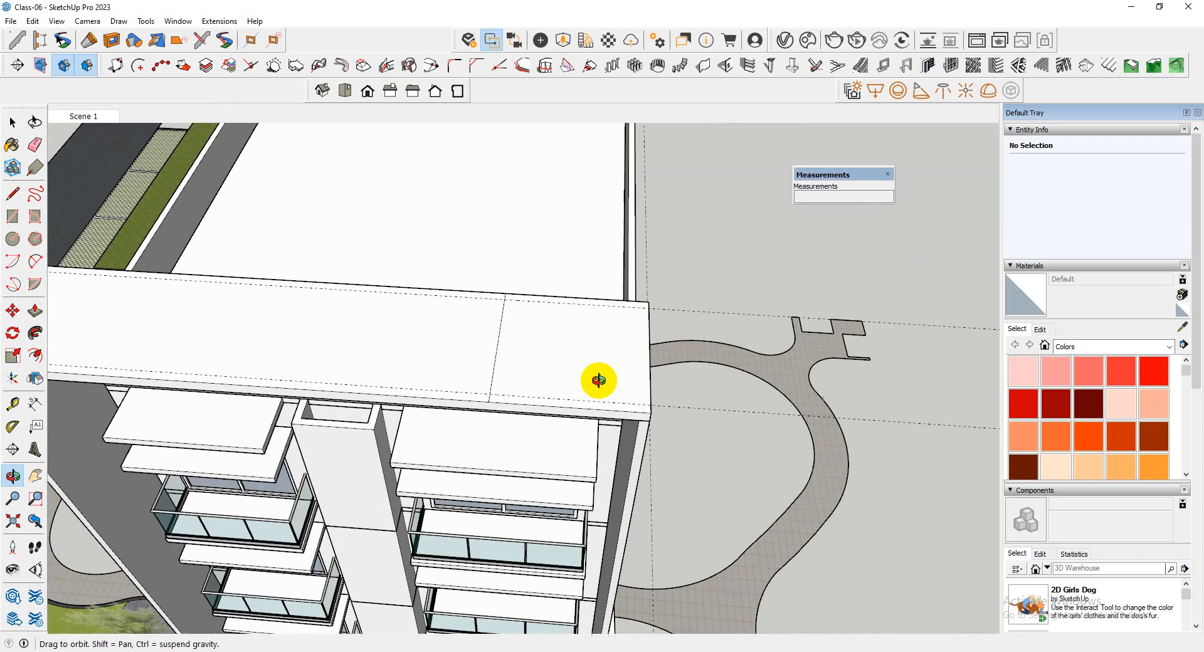
scroll(546, 381, "up", 3)
key("c")
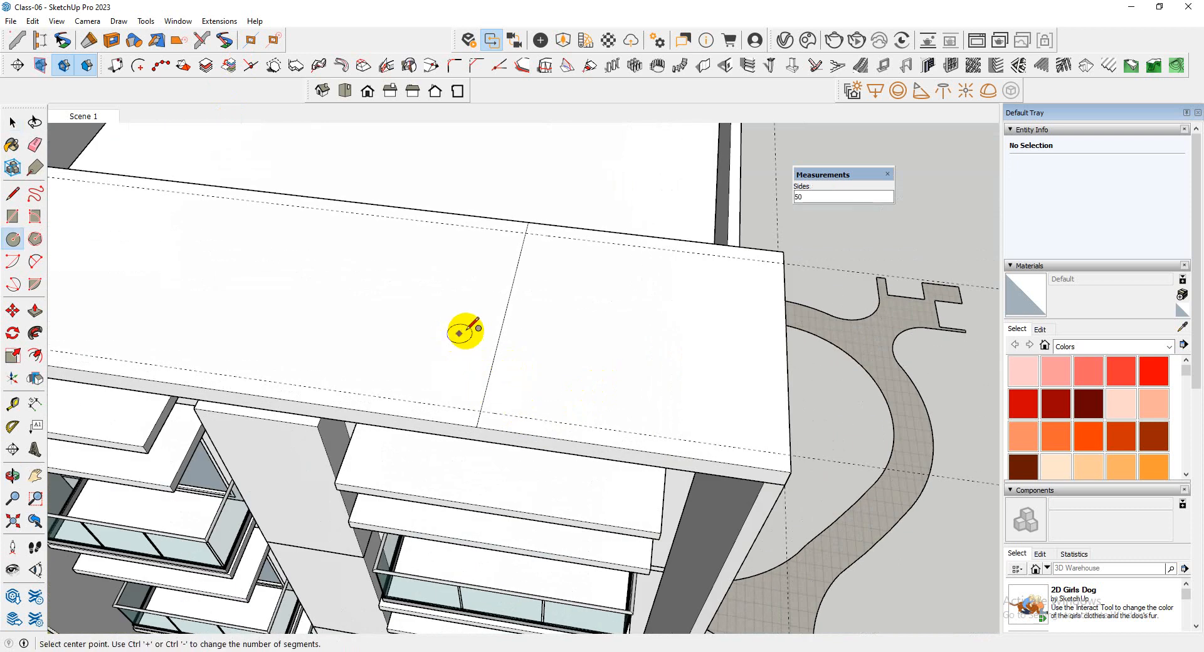
left_click(506, 314)
left_click(483, 410)
key("space")
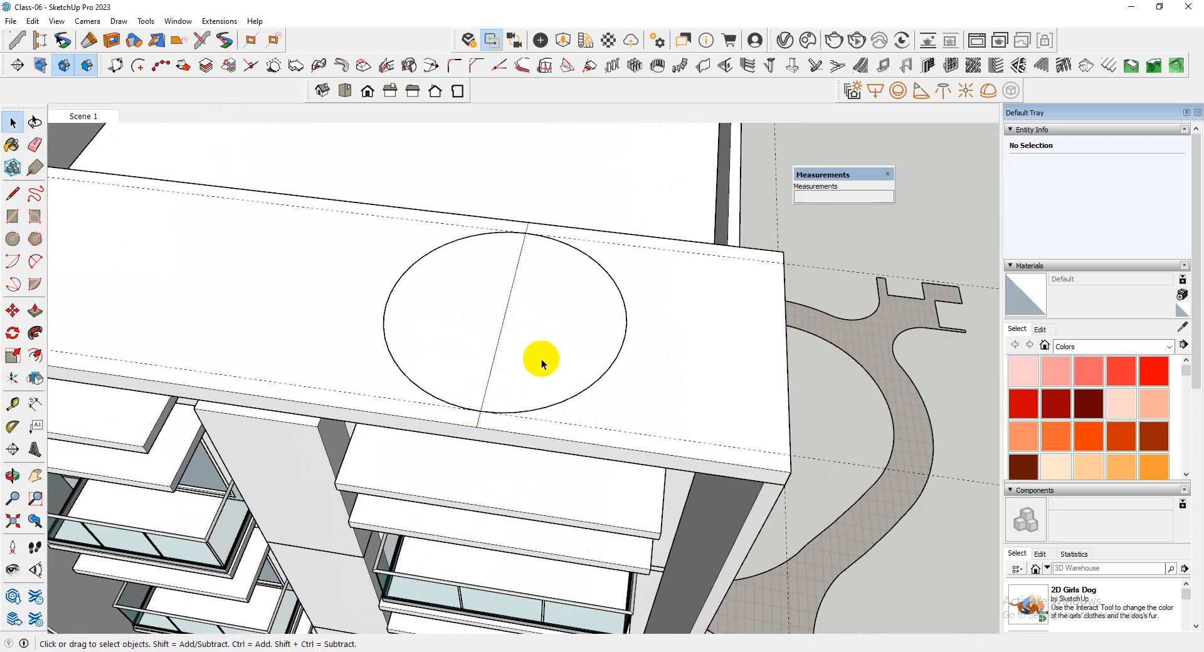
Check the new circle's undivided face and its outline's entity information
left_click(543, 359)
right_click(541, 333)
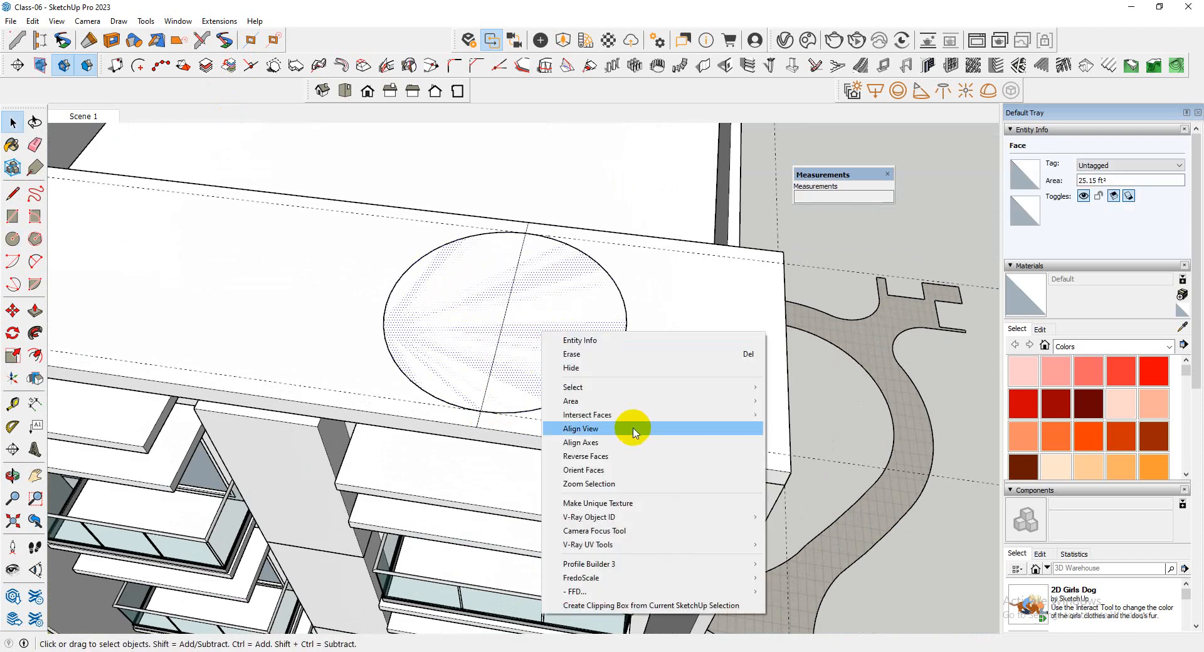
left_click(581, 287)
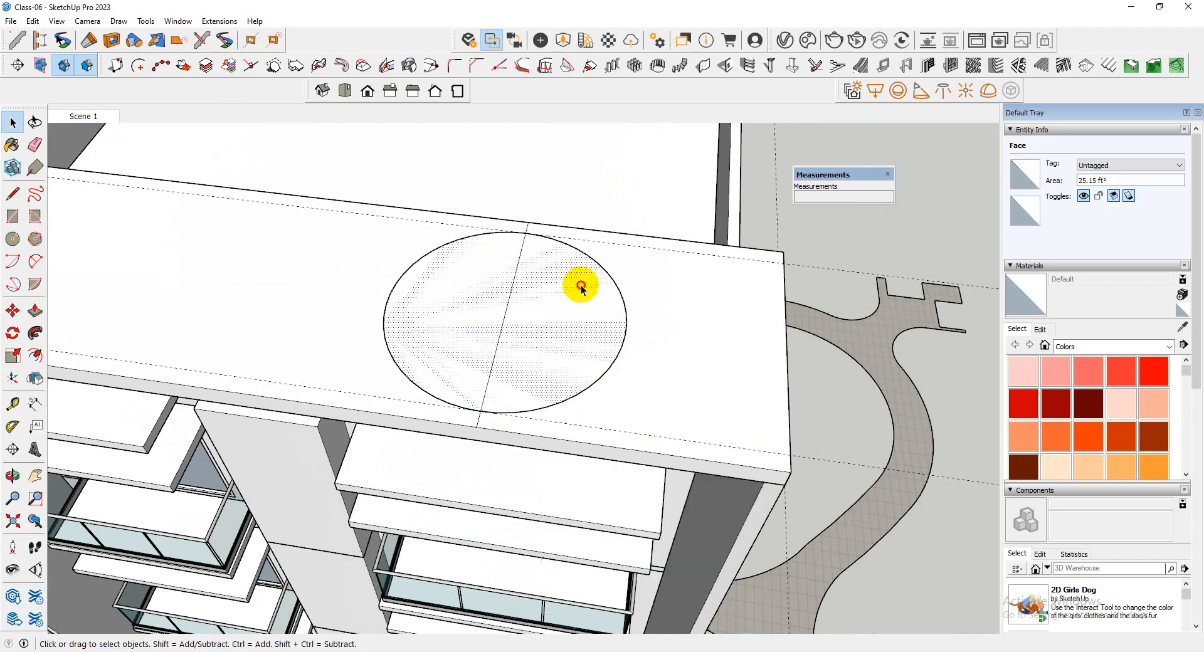
left_click(621, 292)
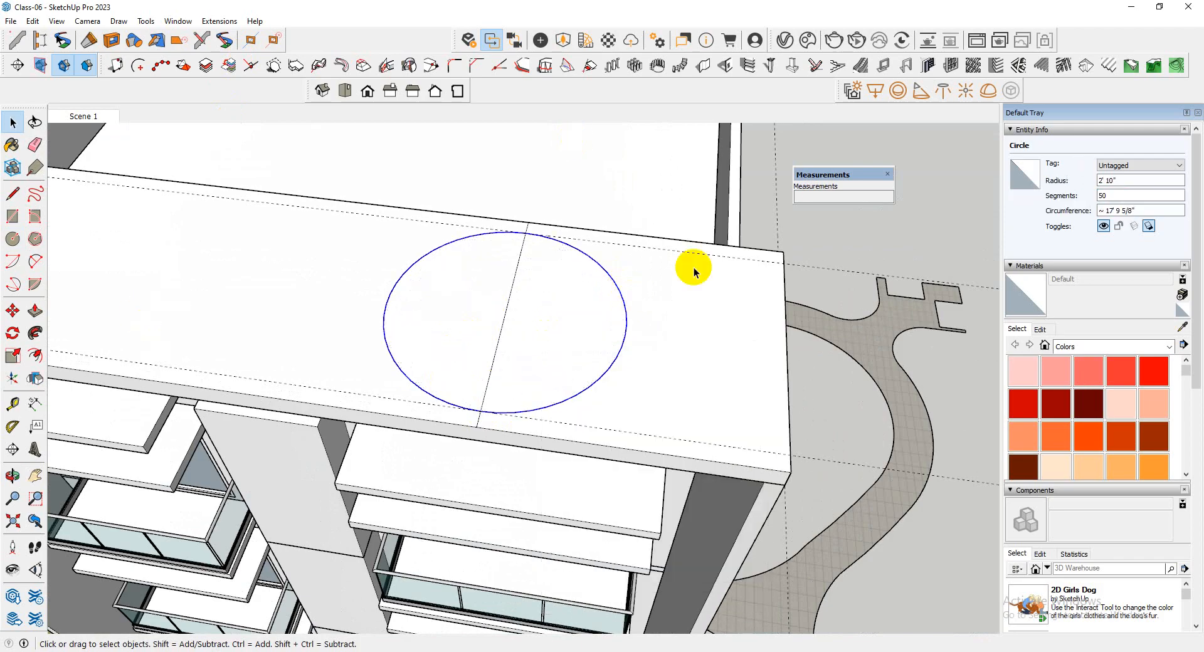
scroll(535, 226, "up", 3)
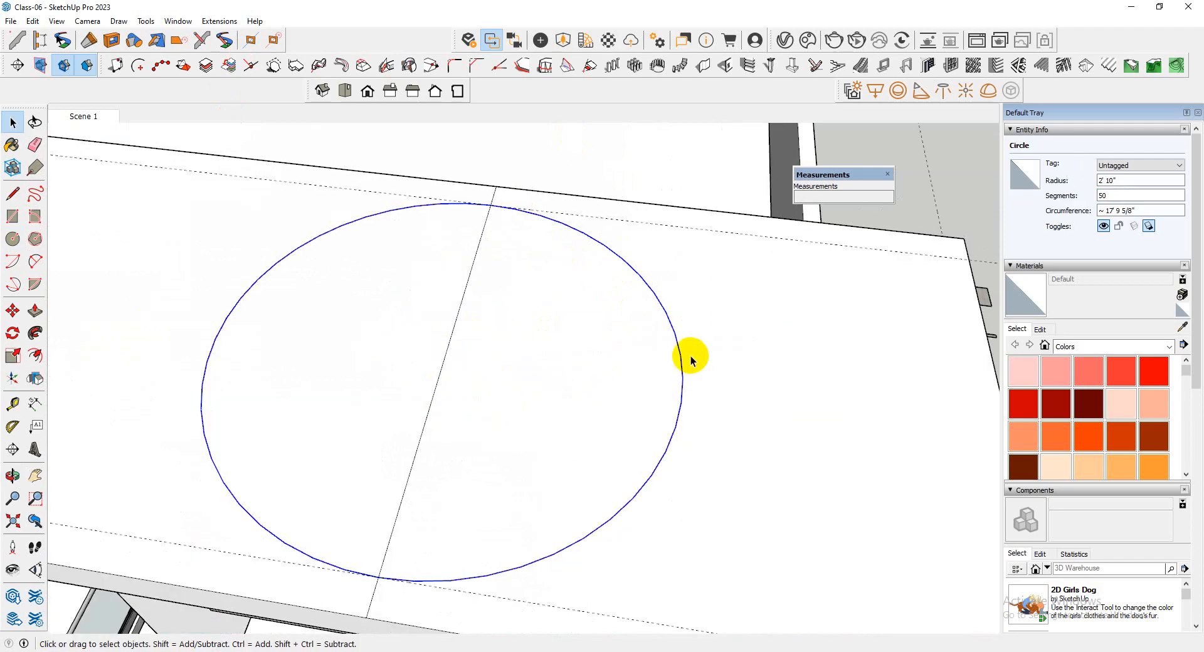
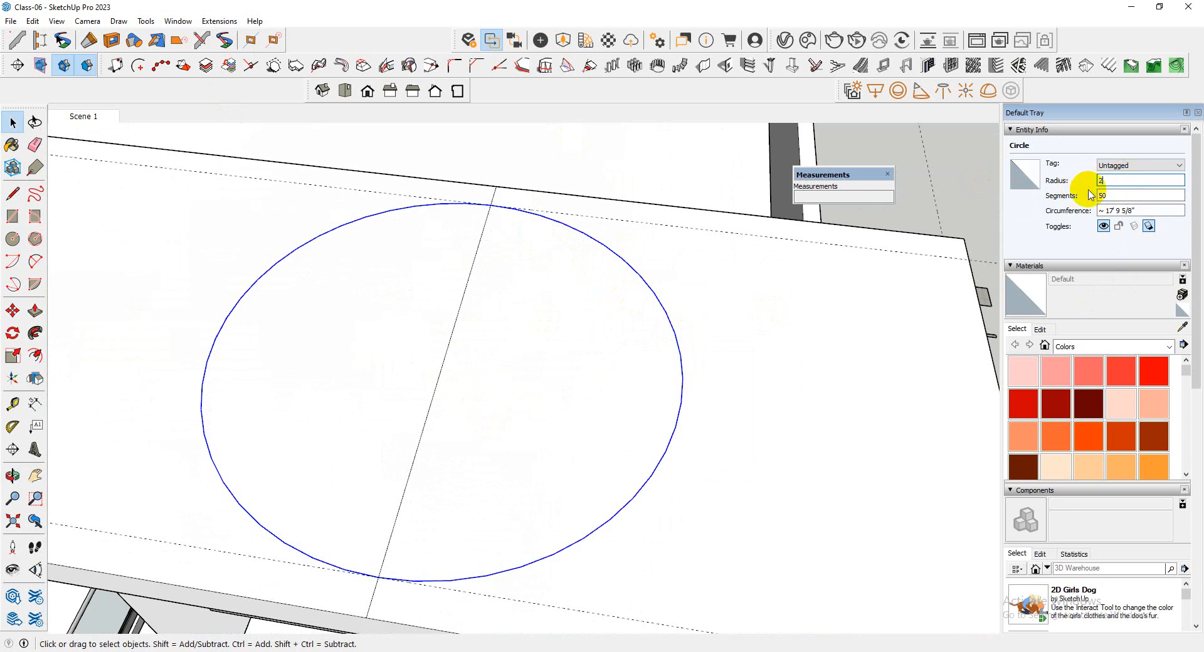
Set the circle above the top slab to a 2' 8" radius and 60 segments
key("Return")
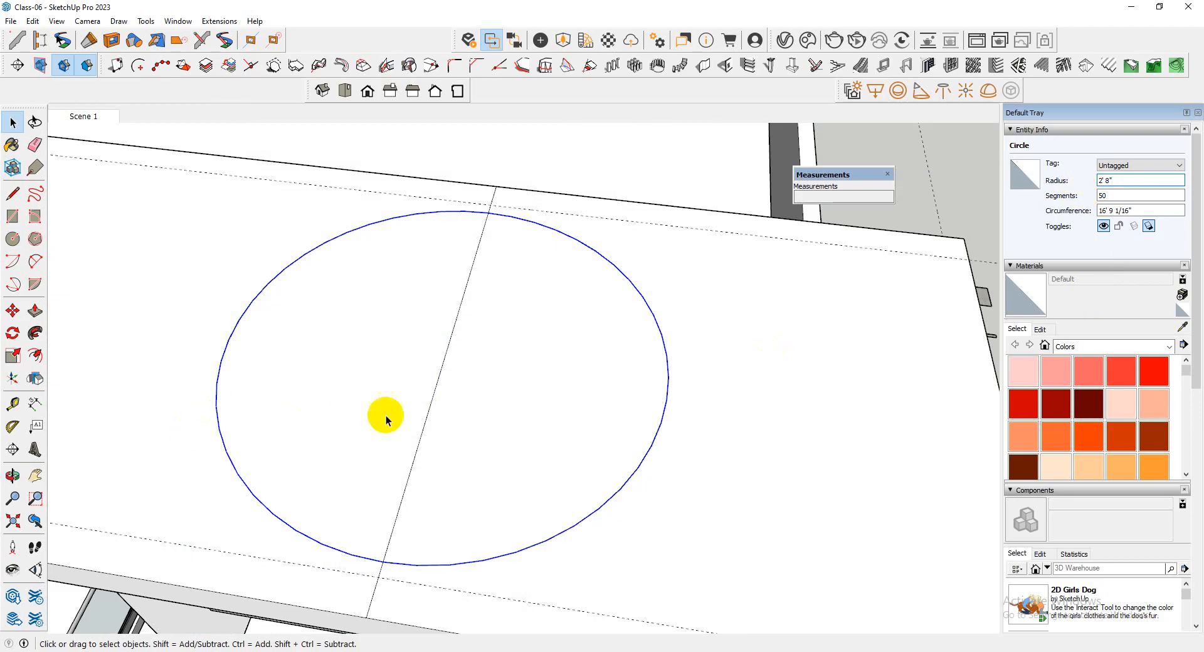
scroll(363, 417, "down", 2)
left_click(1118, 200)
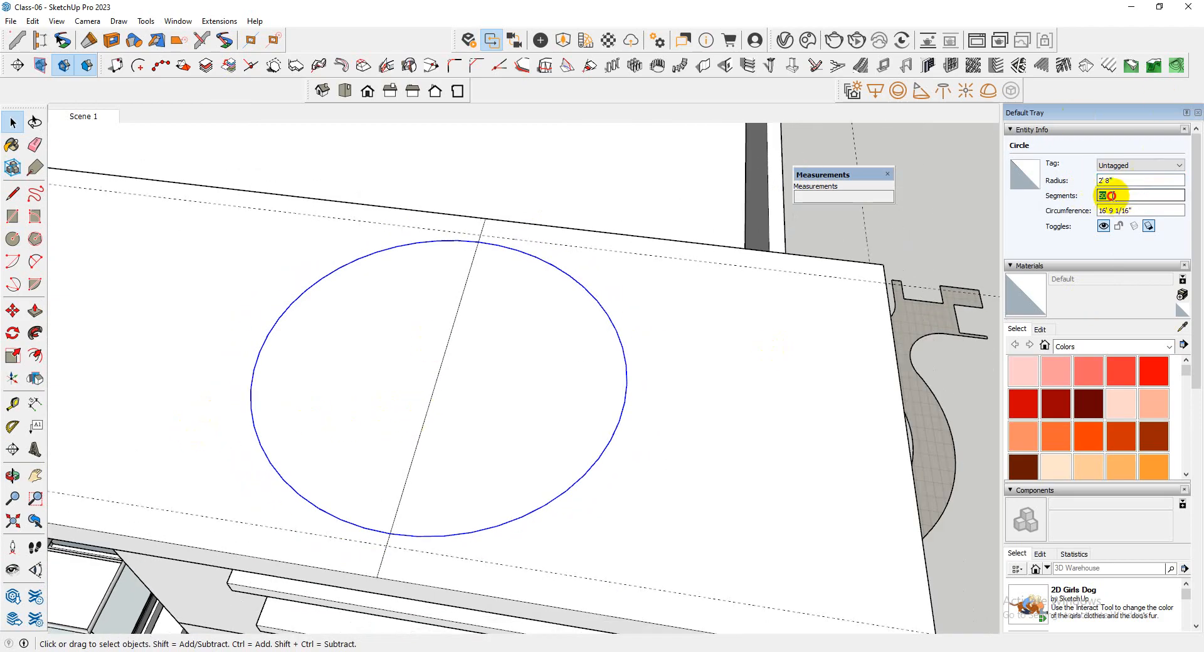
left_click_drag(1112, 196, 1059, 214)
scroll(643, 253, "down", 5)
middle_click_drag(659, 257, 545, 271)
scroll(570, 224, "up", 2)
scroll(614, 221, "up", 3)
scroll(613, 222, "down", 1)
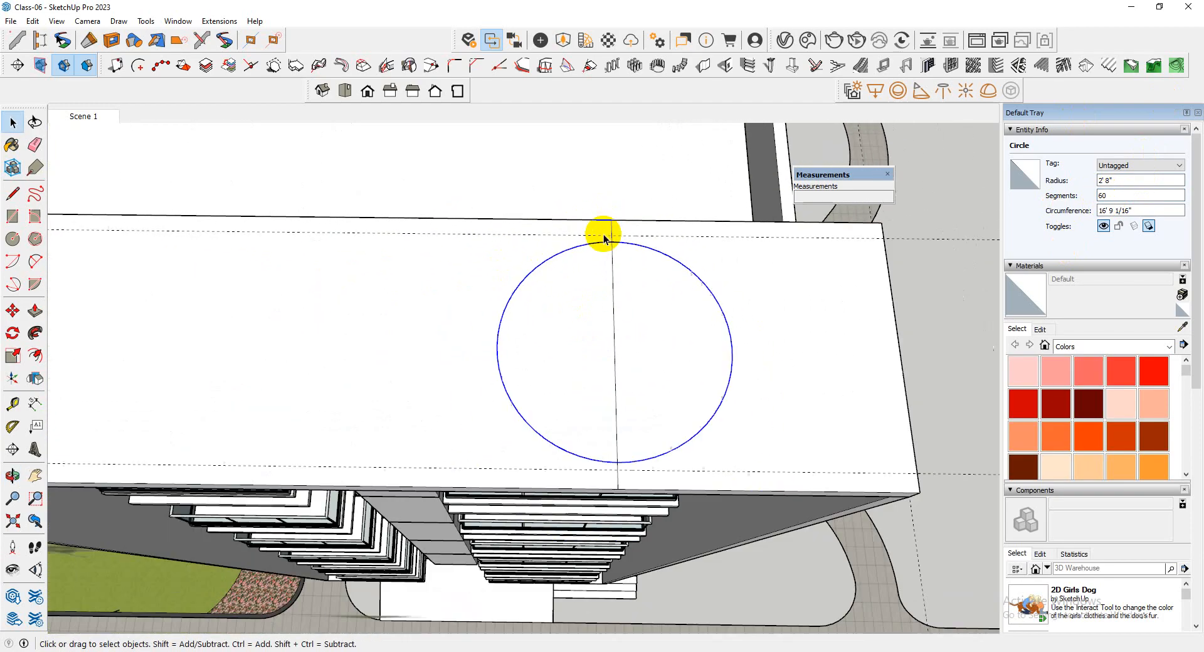
middle_click_drag(604, 238, 593, 267)
scroll(601, 416, "up", 3)
scroll(525, 346, "down", 2)
middle_click_drag(536, 368, 551, 332)
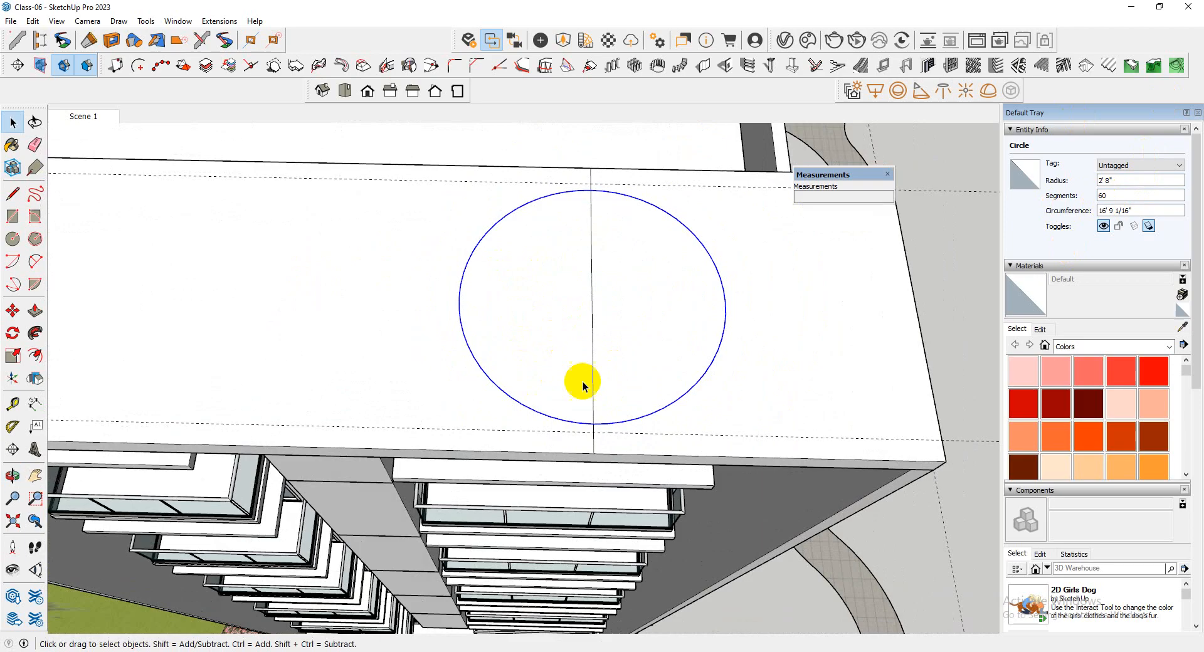
Cut the circle with its face and paste it in place inside the top slab's group
scroll(680, 361, "down", 1)
scroll(681, 365, "down", 1)
double_click(651, 349)
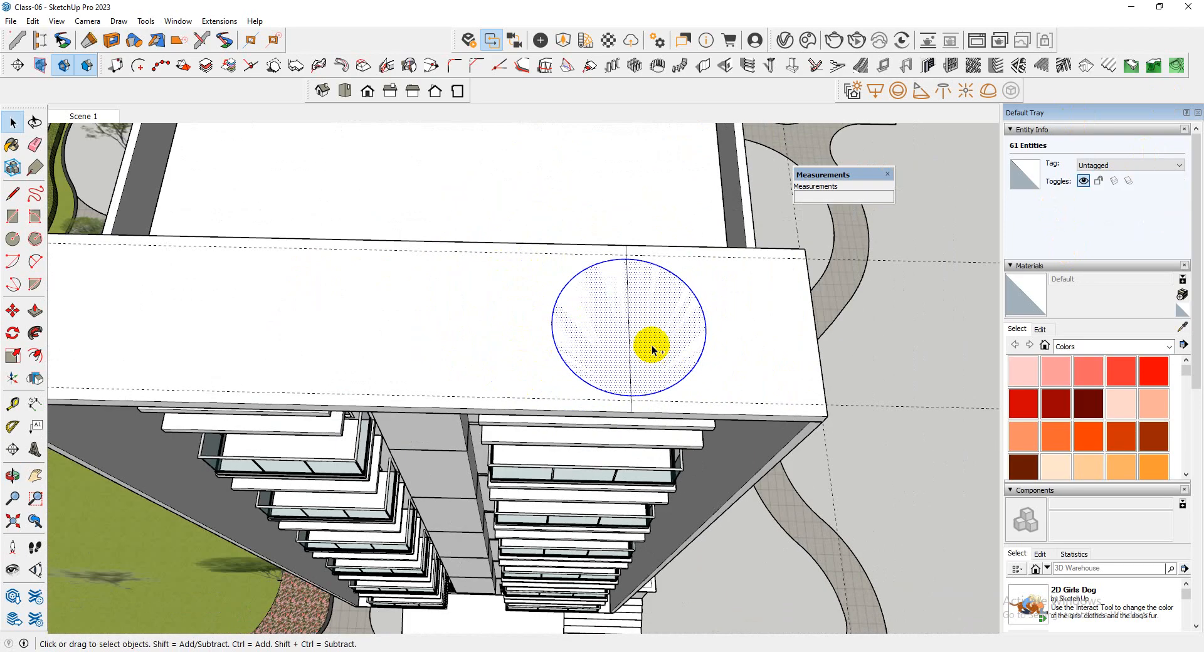
key("Delete")
middle_click_drag(667, 358, 655, 351)
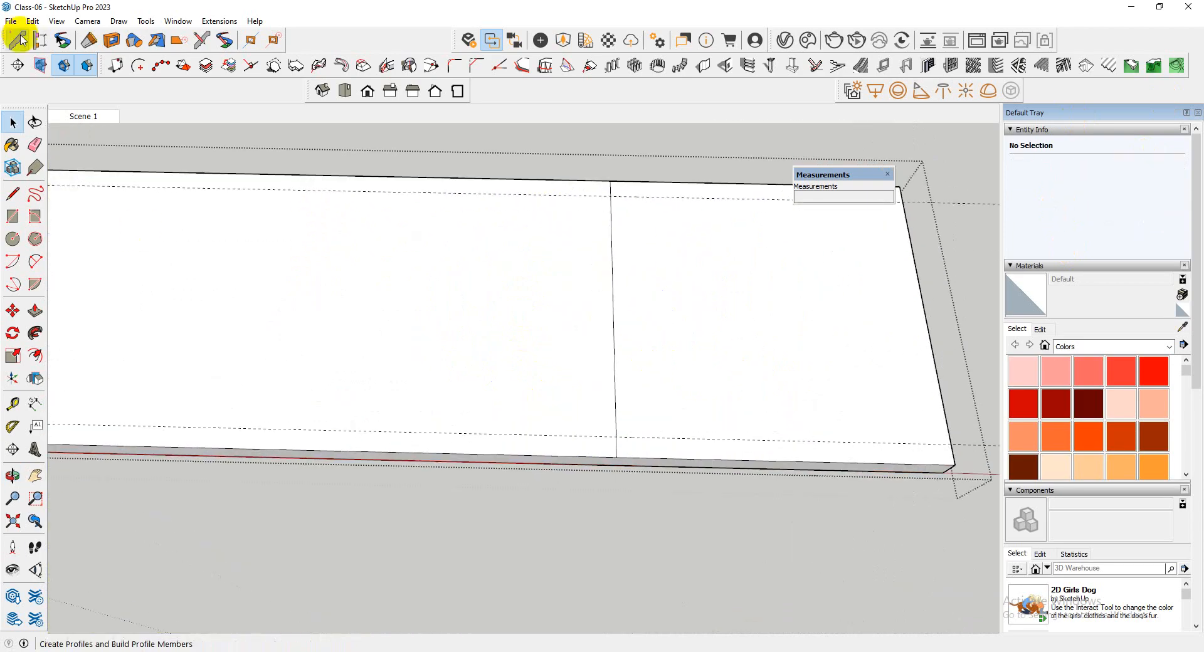
left_click(32, 22)
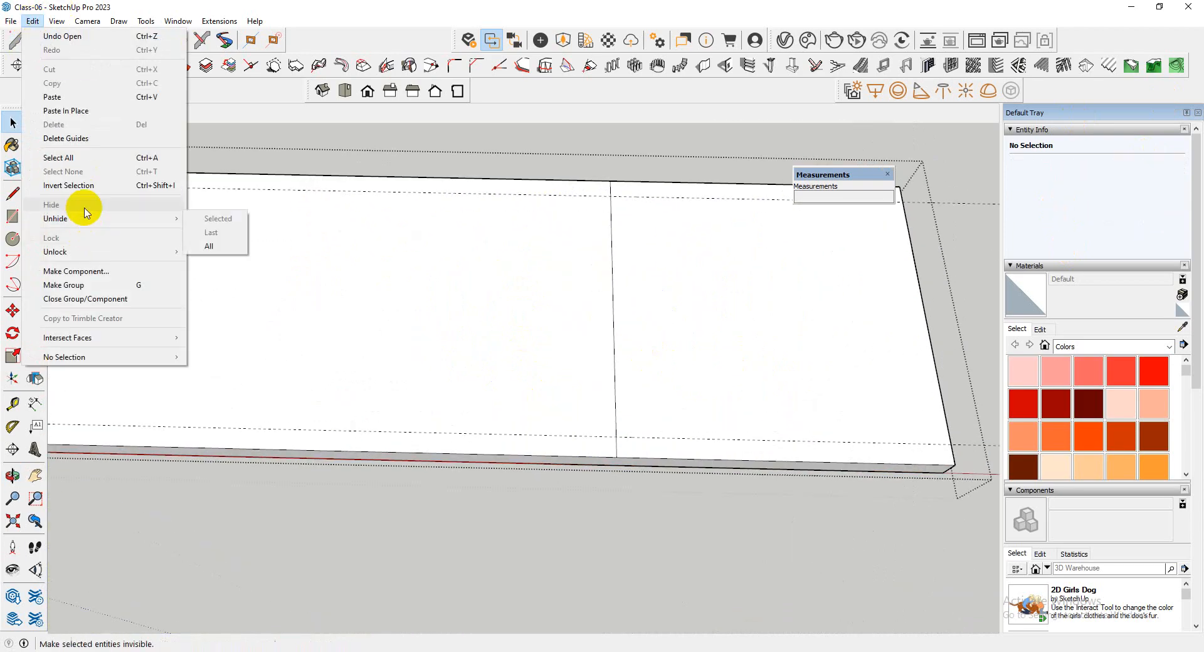
left_click(85, 116)
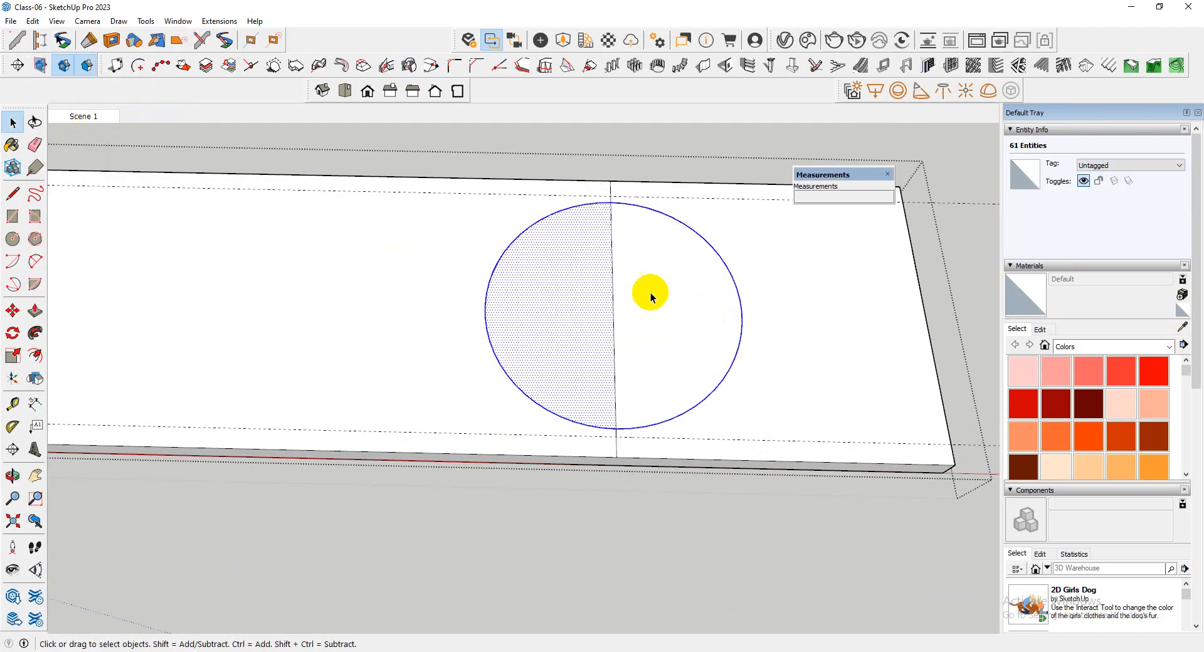
Erase the cross line inside the circle along with both short remainders between the circle and the slab edges
key("e")
left_click_drag(643, 306, 593, 318)
scroll(556, 317, "down", 2)
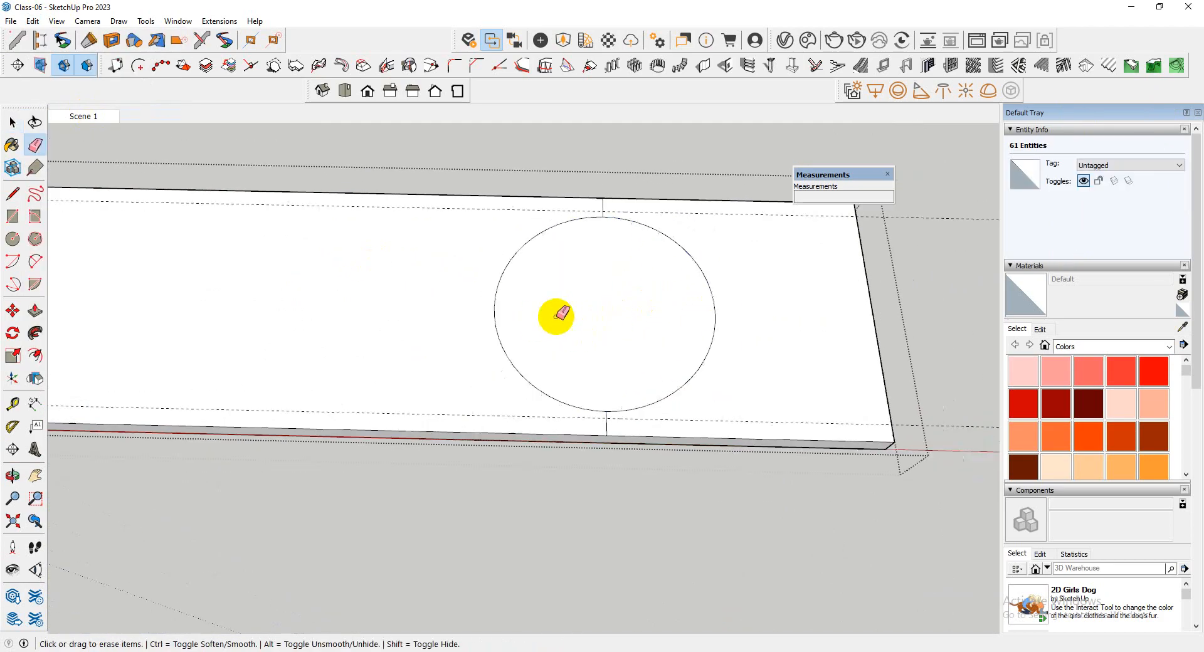
scroll(628, 389, "up", 2)
left_click(589, 442)
scroll(599, 431, "up", 2)
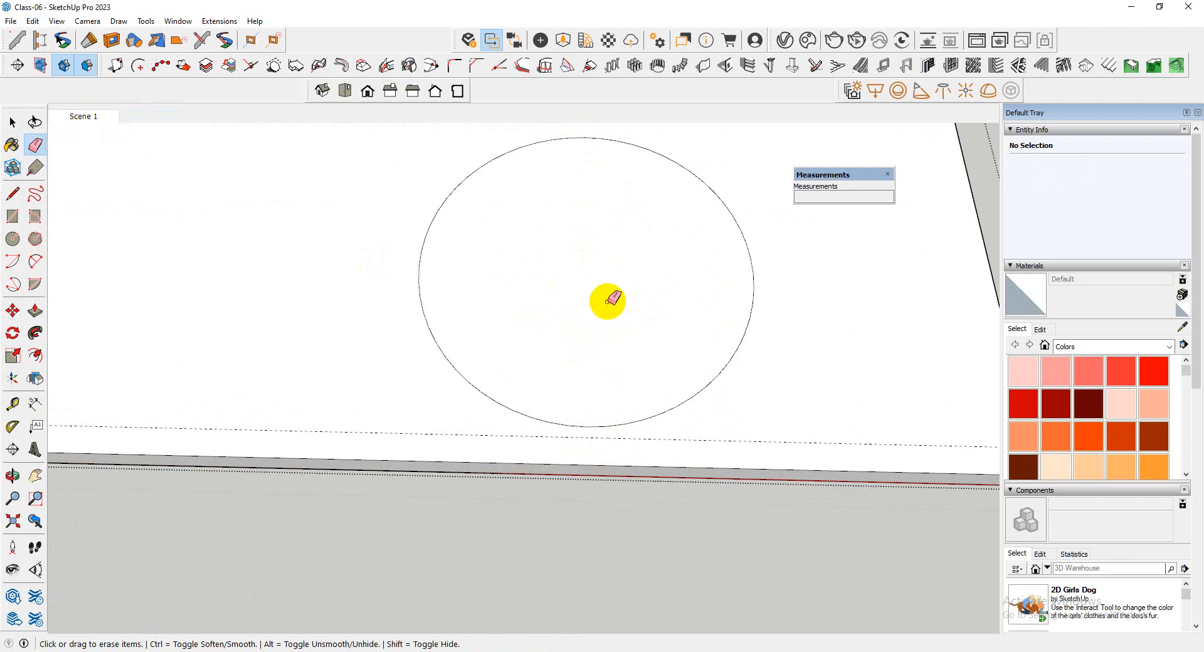
key("space")
scroll(570, 306, "down", 3)
scroll(578, 296, "up", 2)
scroll(576, 161, "up", 4)
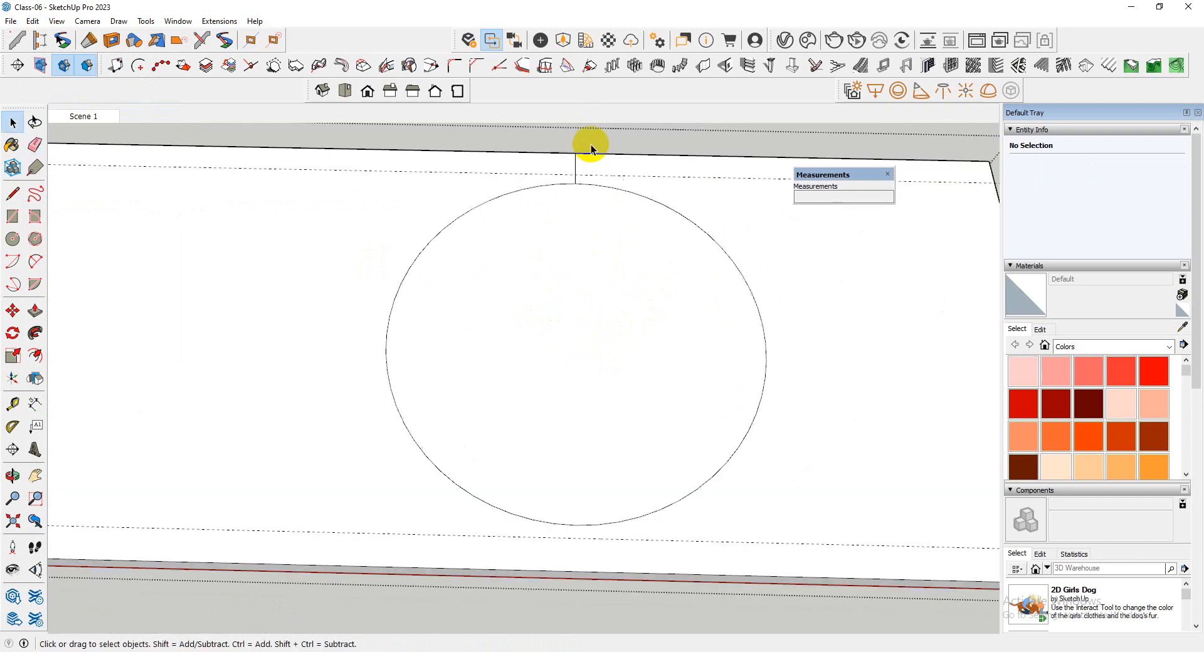
key("e")
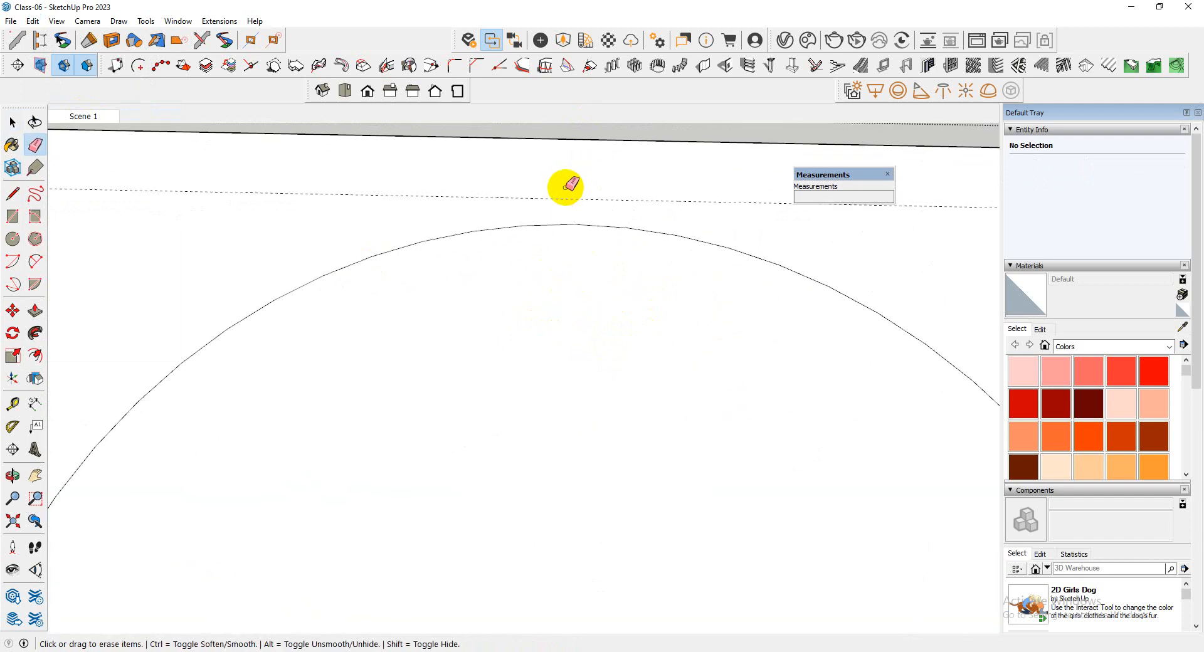
scroll(566, 190, "down", 5)
key("space")
Push the circle's face 6" down through the slab to cut a round opening, and close the slab's group
left_click(589, 405)
key("p")
left_click(590, 378)
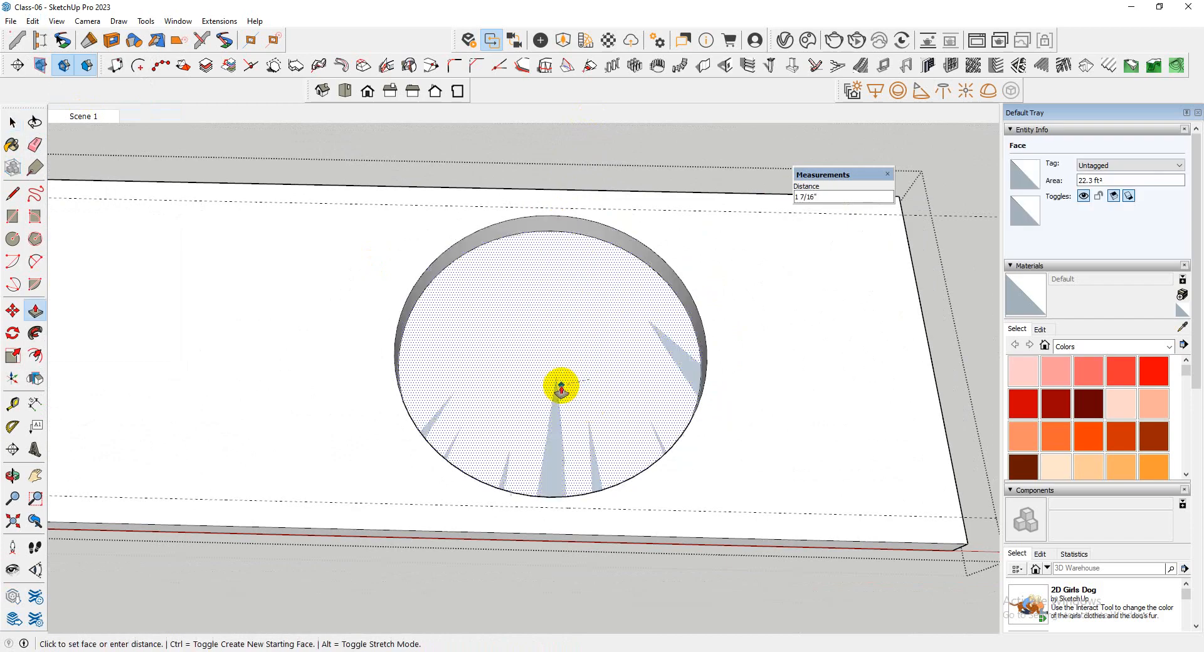
type("6")
key("Return")
scroll(590, 276, "down", 4)
middle_click_drag(629, 372, 616, 326)
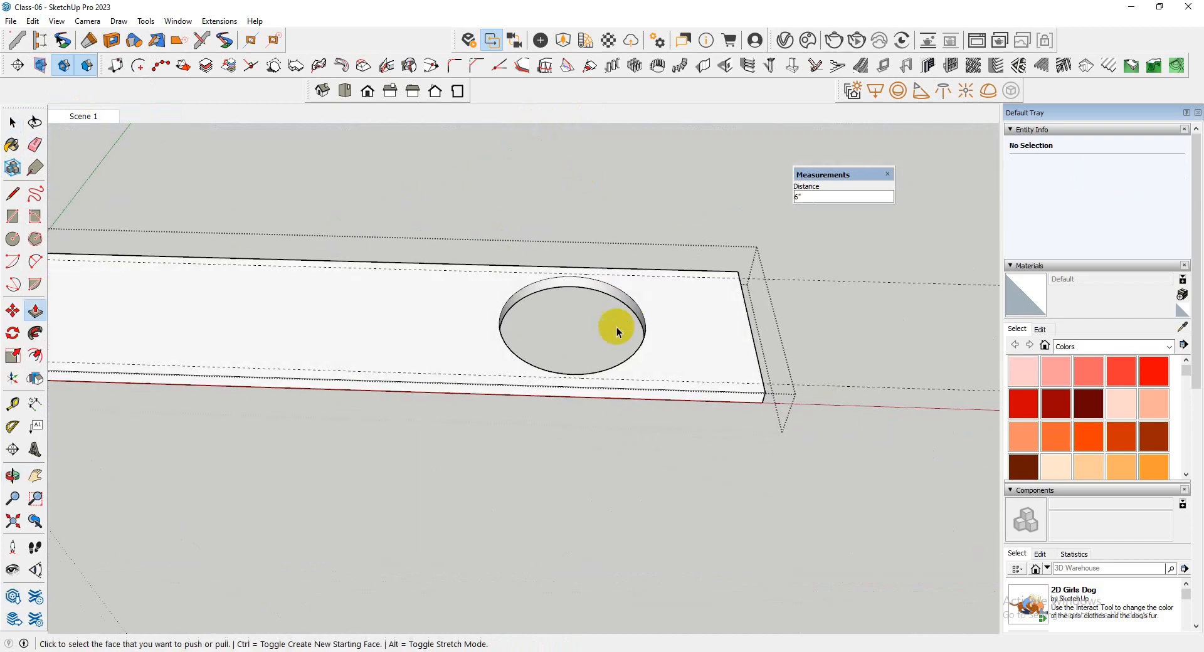
scroll(616, 327, "down", 5)
key("space")
middle_click_drag(645, 444, 672, 383)
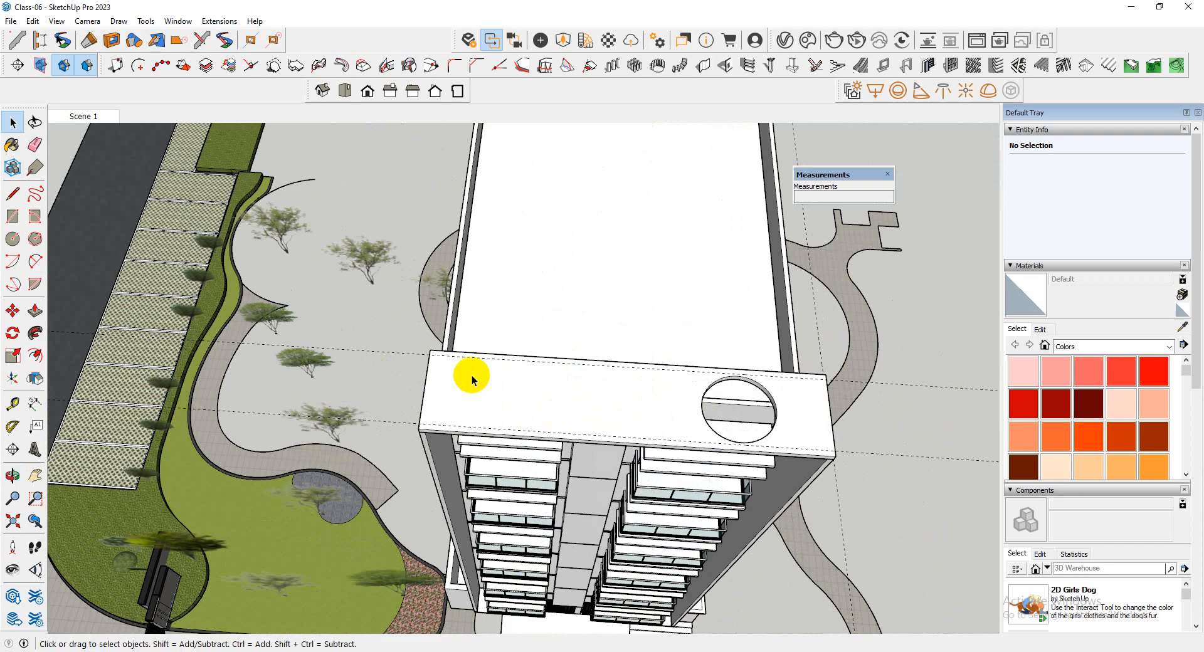
Reopen the top slab's group and examine the blank area beside the round opening
left_click_drag(478, 361, 696, 433)
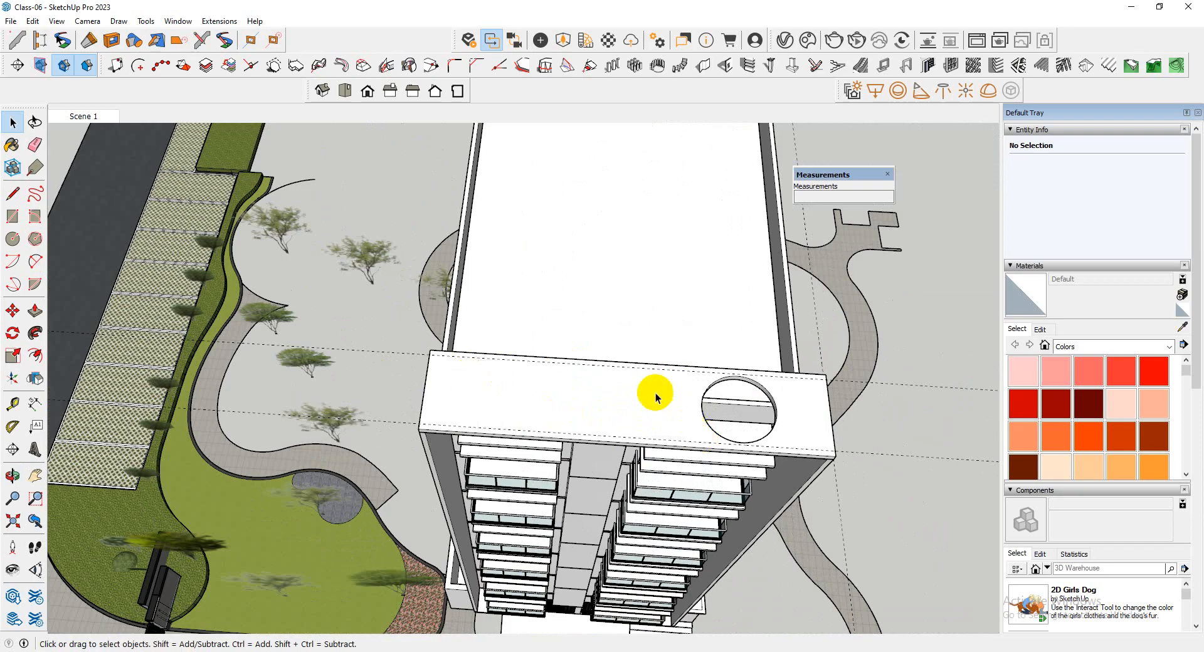
scroll(501, 370, "up", 3)
left_click_drag(433, 455, 386, 471)
middle_click_drag(519, 429, 562, 426)
double_click(640, 437)
scroll(639, 439, "up", 2)
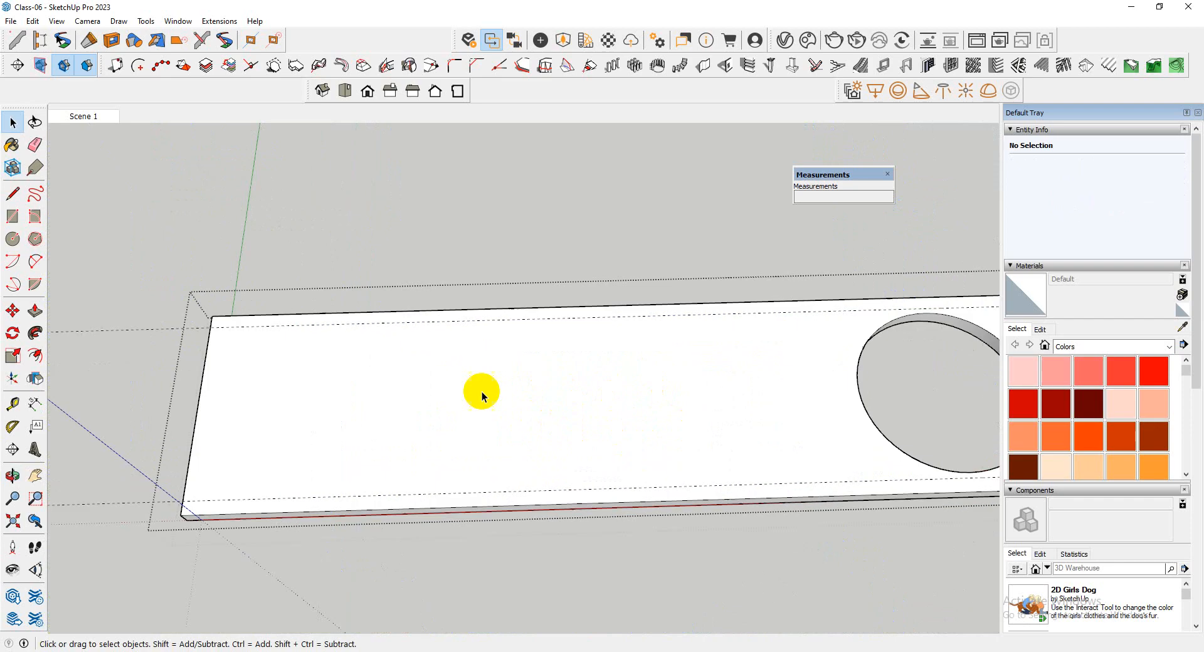
left_click_drag(390, 337, 363, 492)
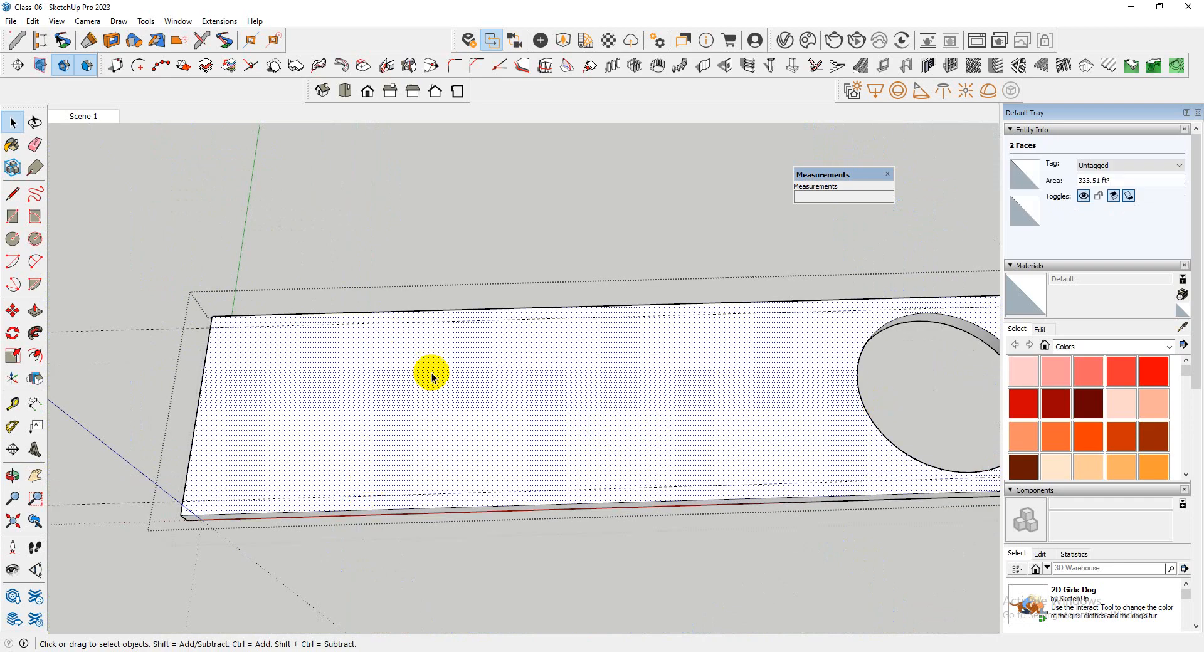
left_click_drag(370, 349, 472, 480)
scroll(220, 403, "down", 4)
scroll(507, 412, "up", 3)
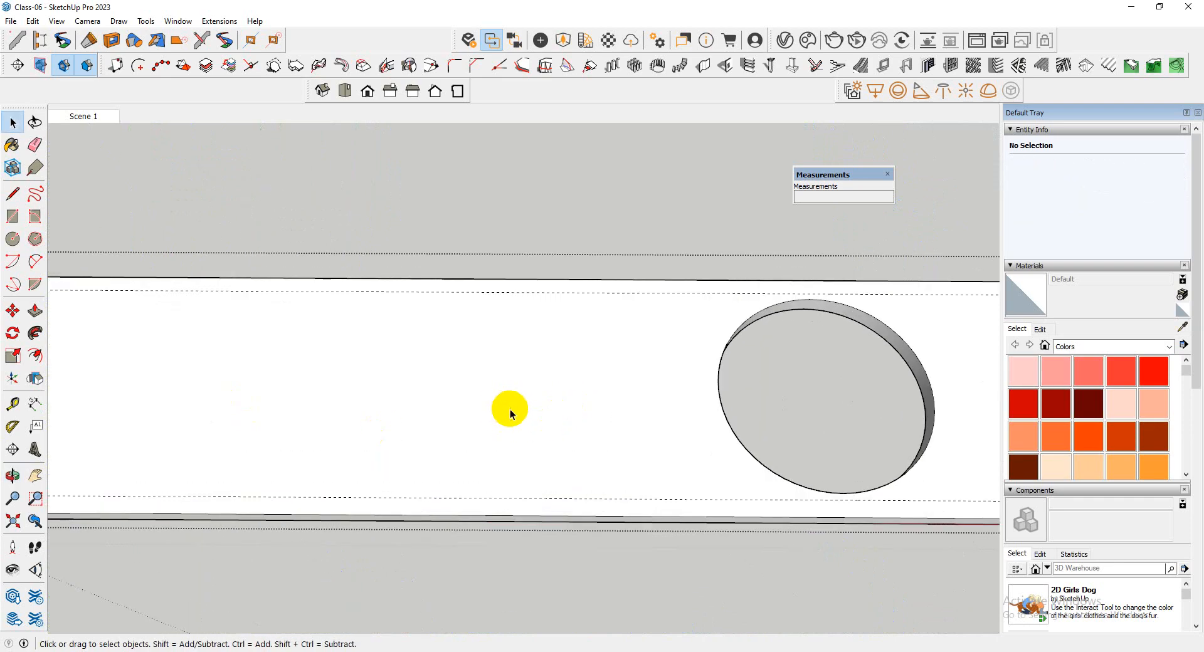
scroll(510, 412, "down", 4)
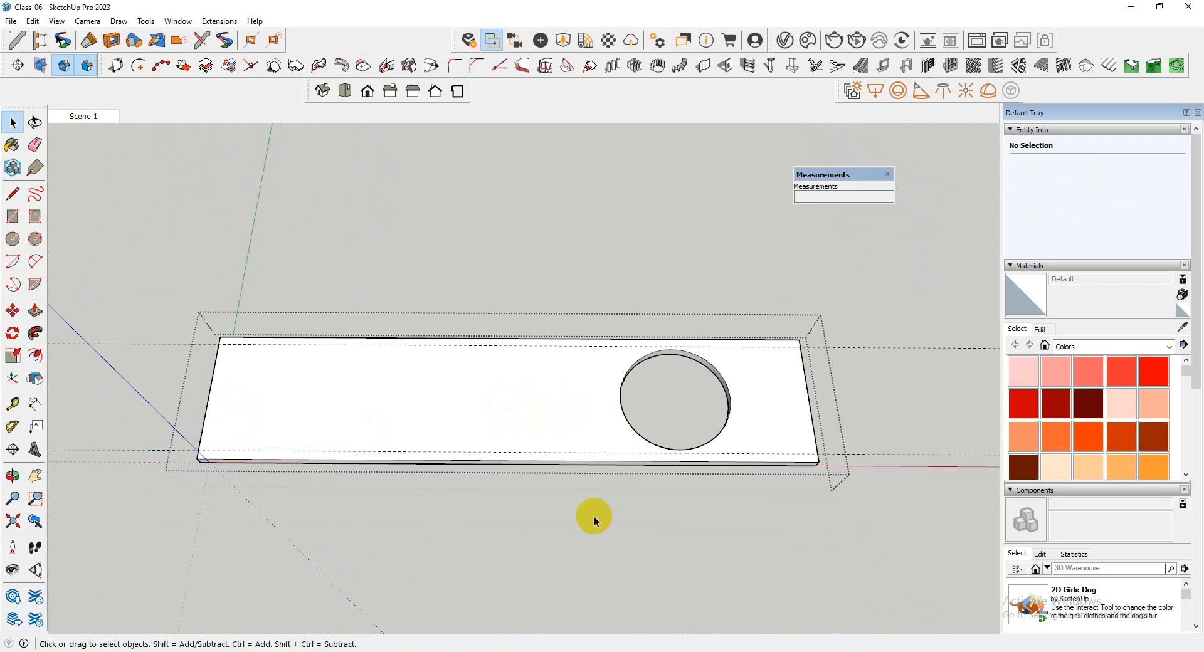
scroll(566, 430, "up", 3)
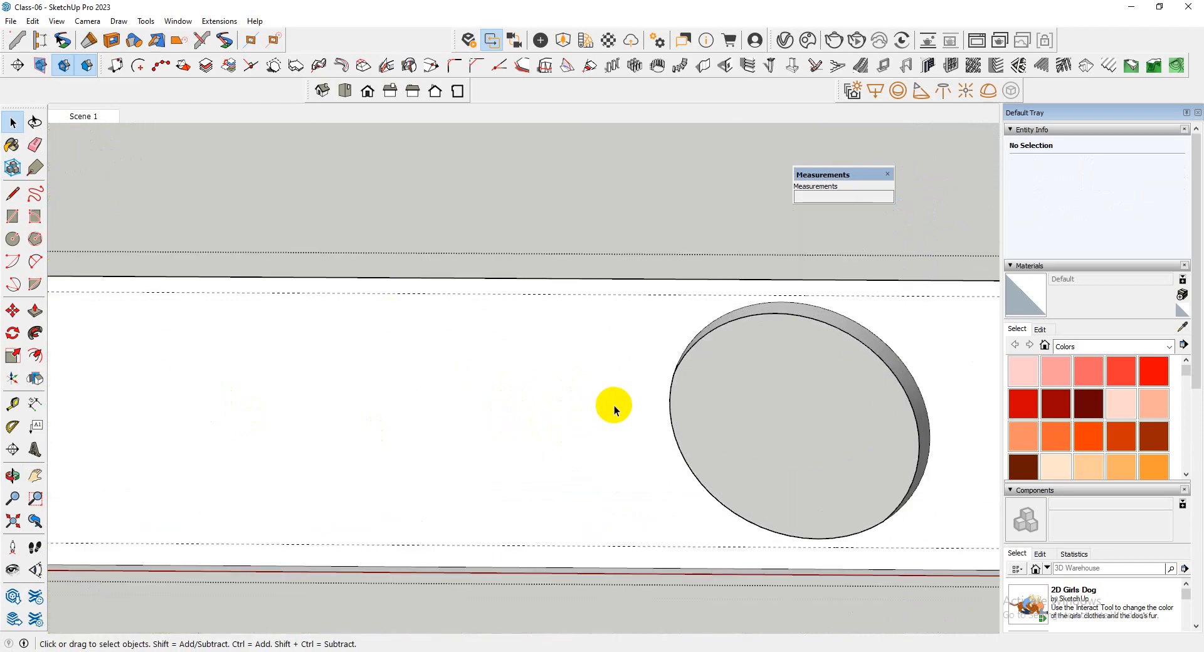
key("t")
left_click(672, 410)
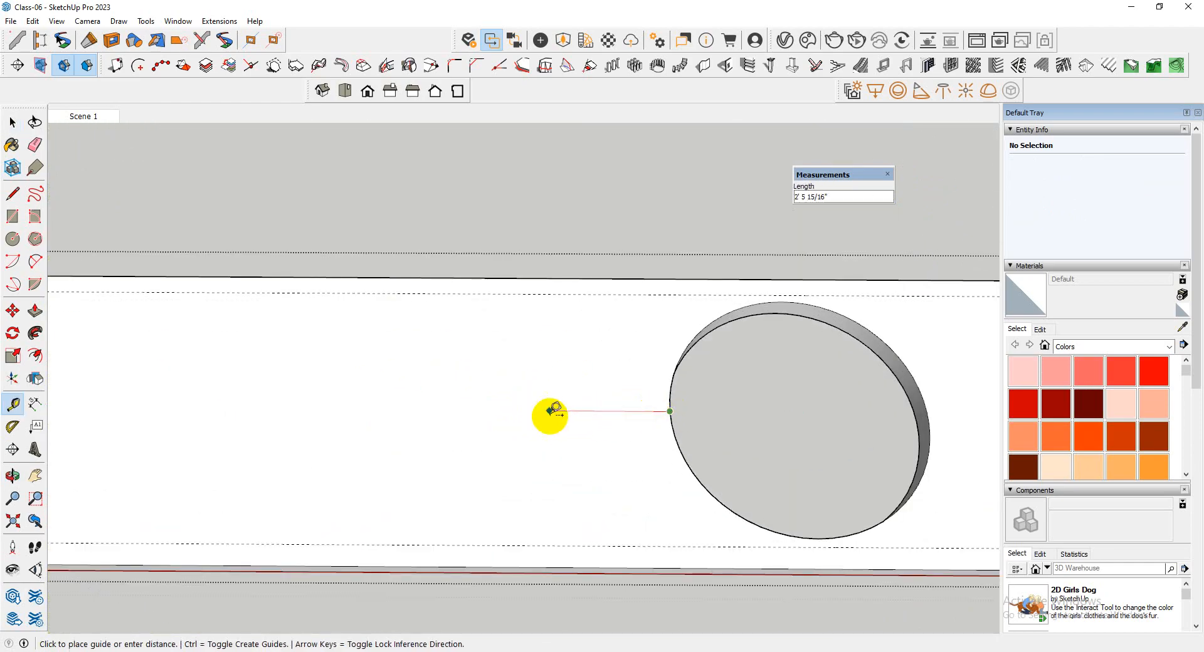
key("space")
Place a guide parallel to the slab's short end at the round opening's inner edge, and offset another from it toward the blank area
key("t")
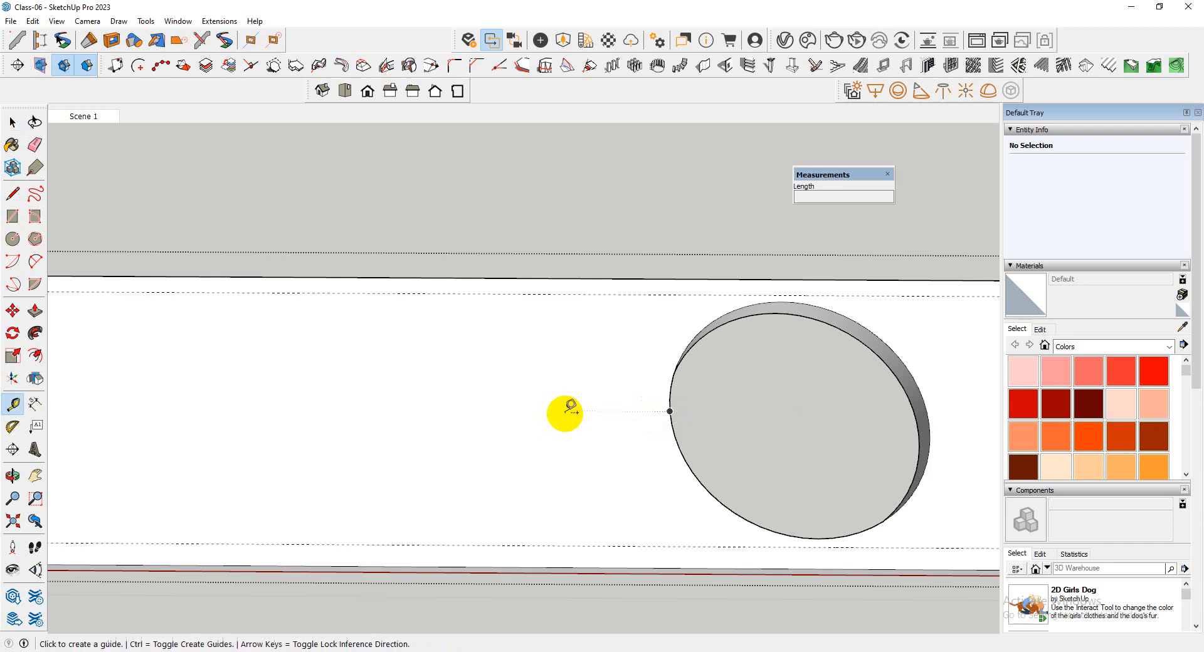
scroll(684, 345, "down", 3)
left_click(795, 393)
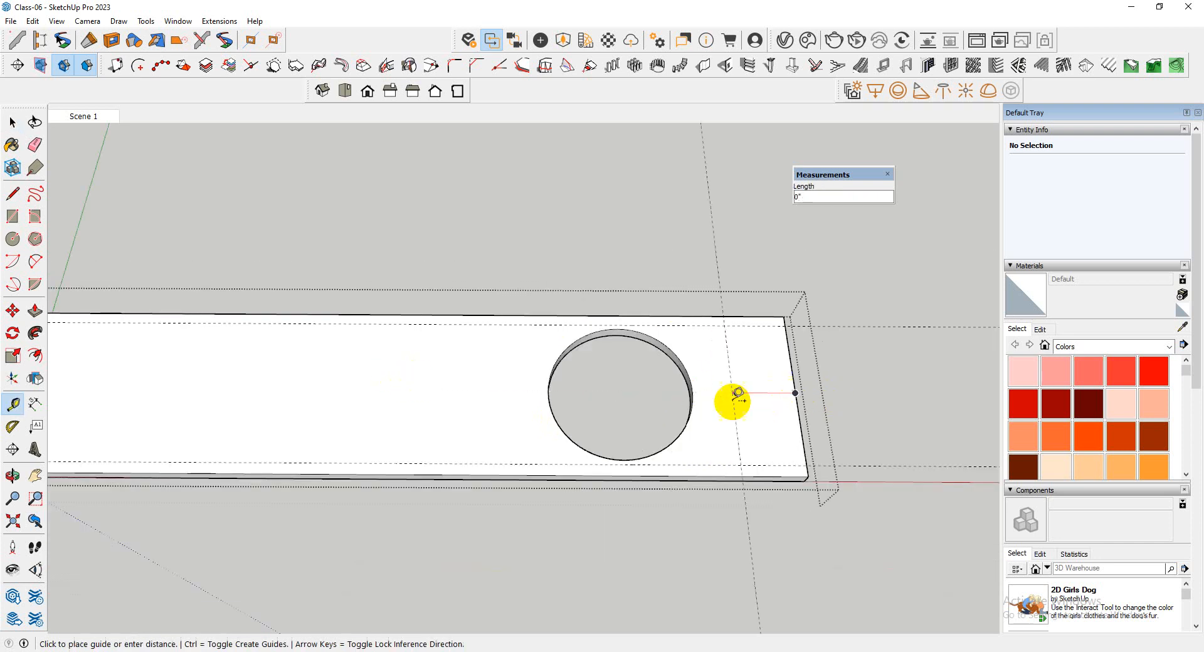
left_click(549, 392)
left_click(546, 359)
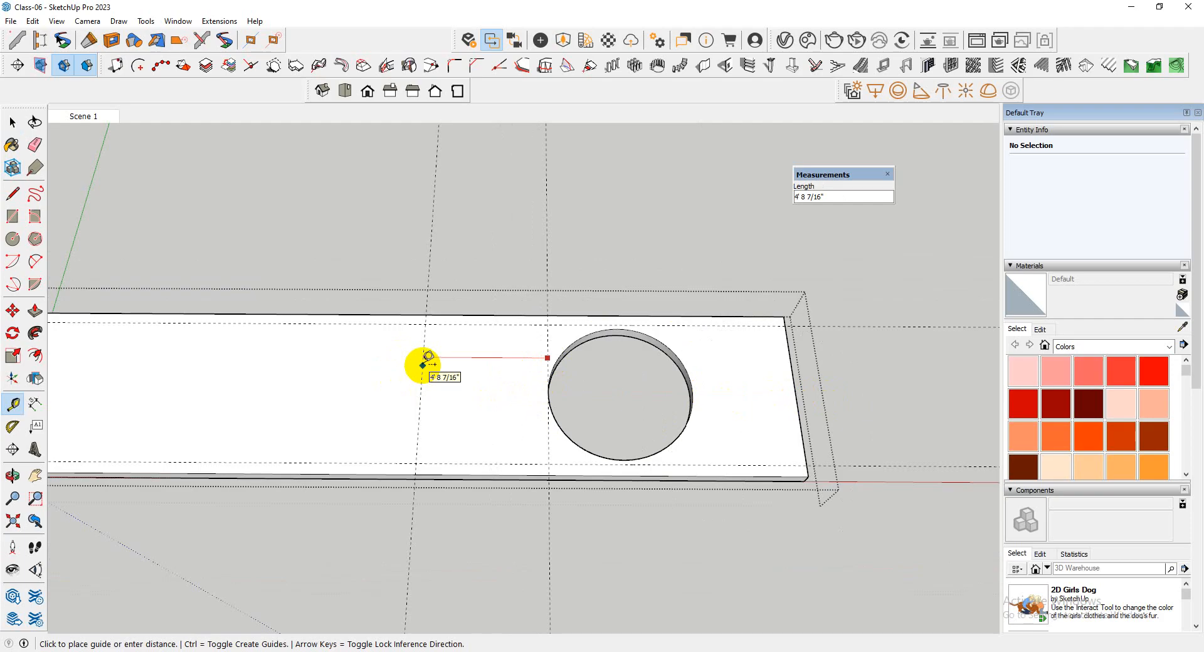
key("Return")
scroll(664, 411, "down", 3)
scroll(573, 403, "up", 3)
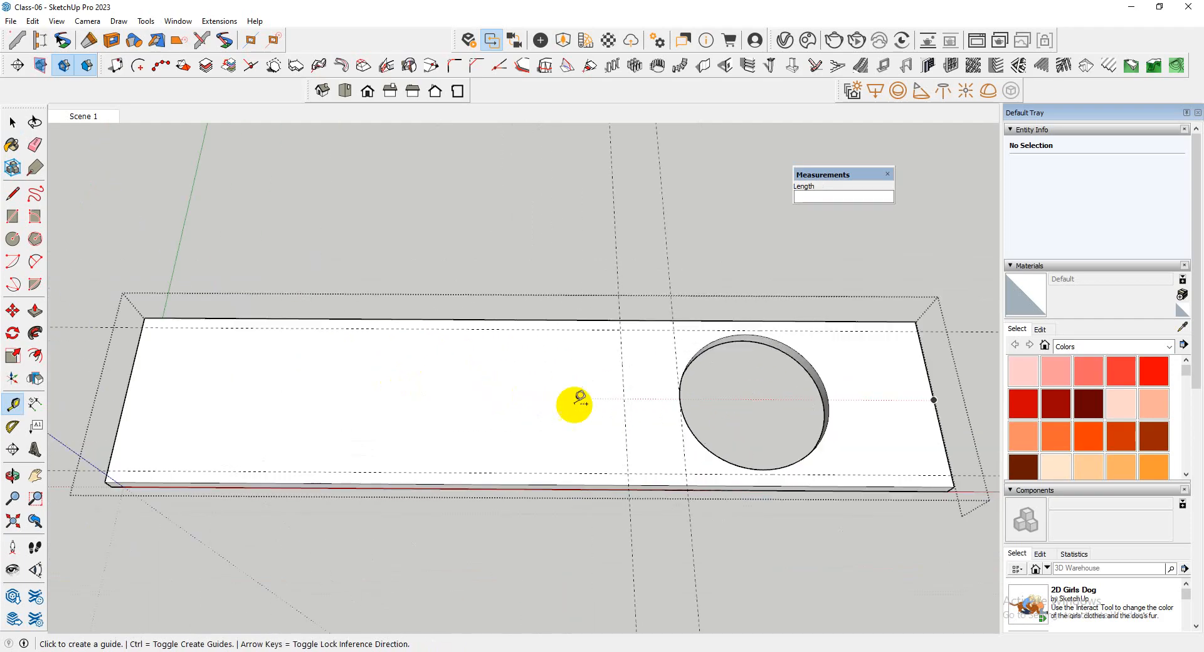
Offset a further guide 2' from the last one toward the slab's blank end
left_click(625, 410)
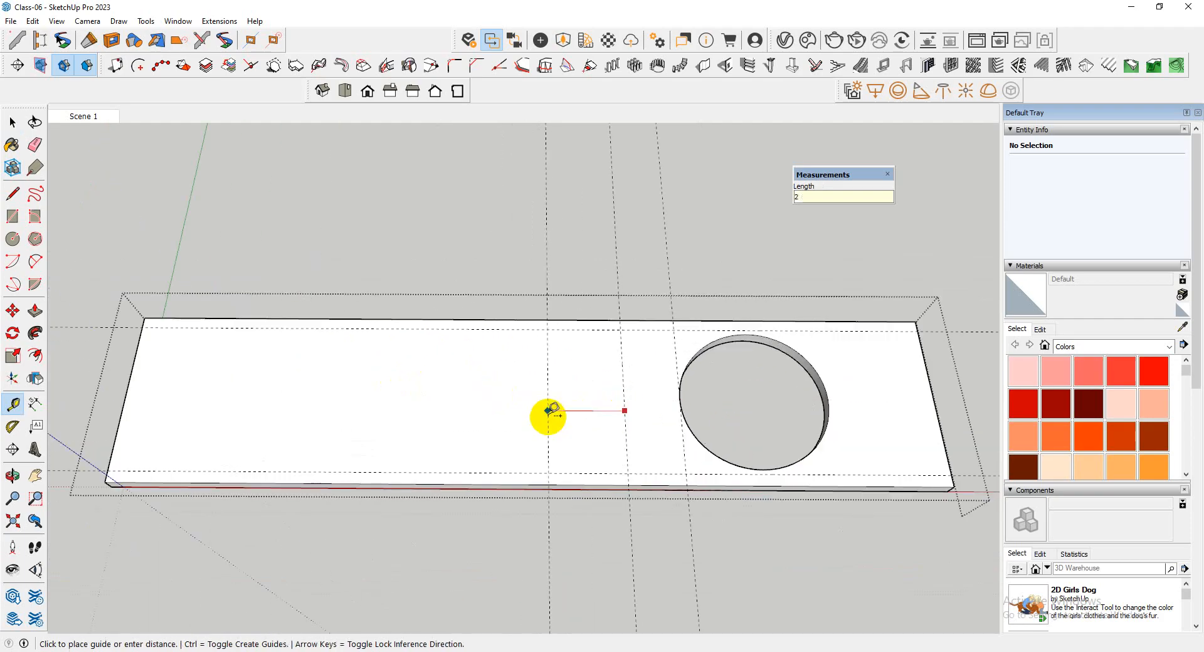
type("2")
key("Return")
scroll(556, 416, "down", 3)
scroll(585, 425, "up", 3)
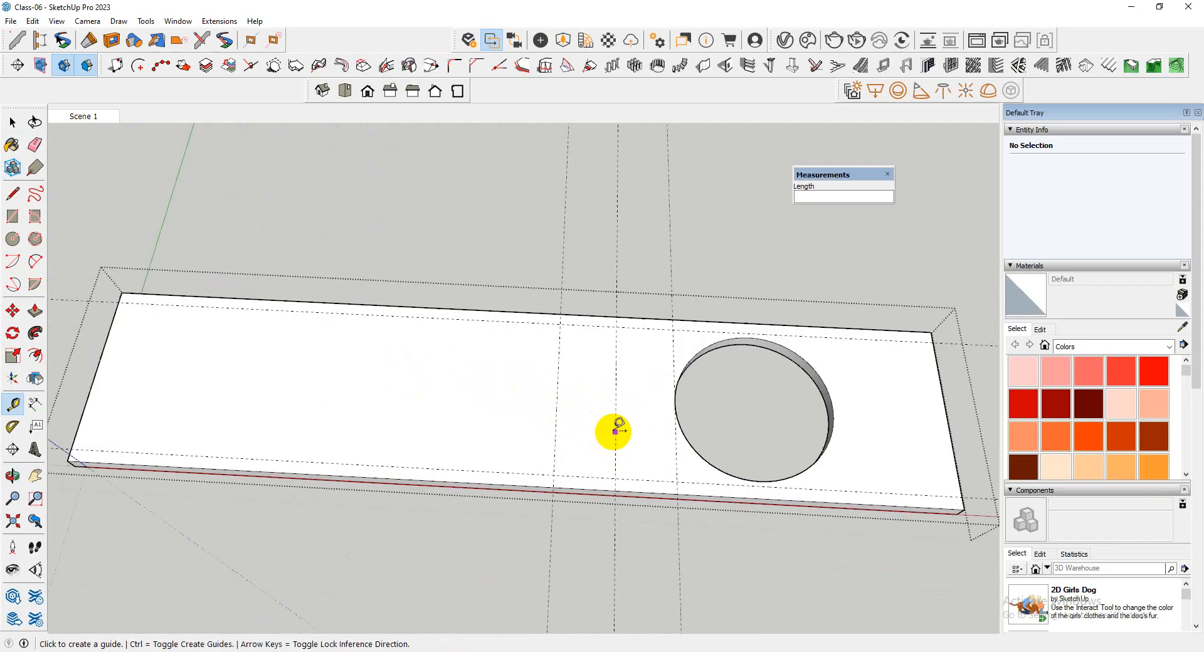
Offset a guide 1' from the middle of the three cross guides toward the slab's blank end
type("1")
key("Return")
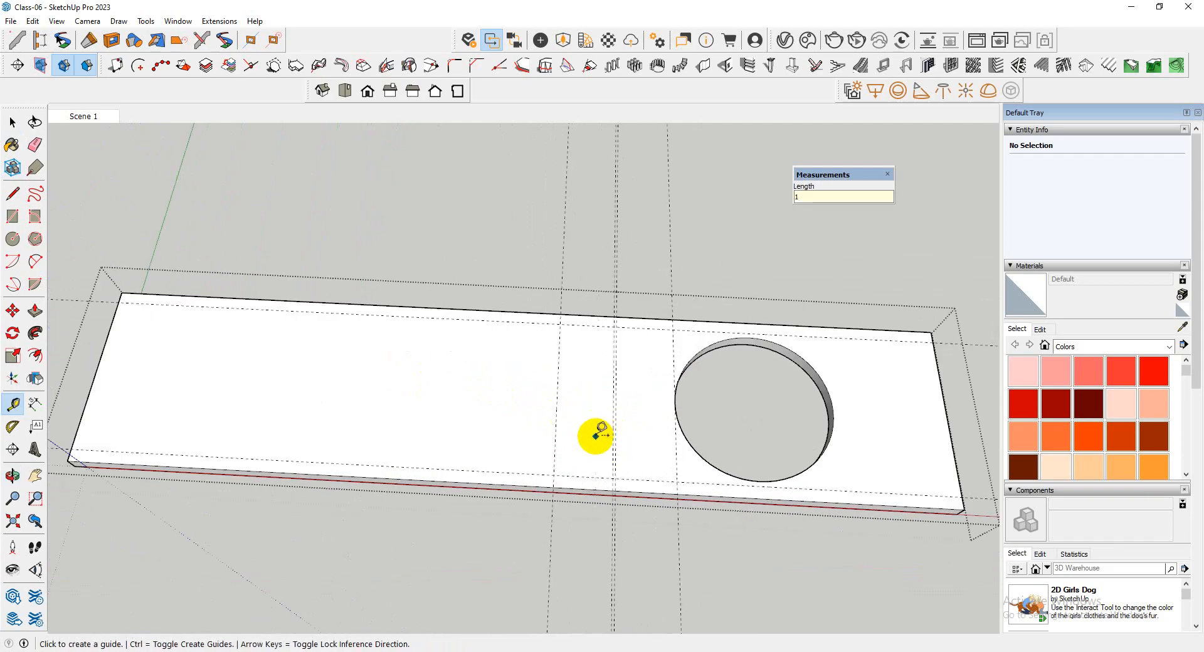
scroll(609, 421, "up", 2)
left_click(617, 419)
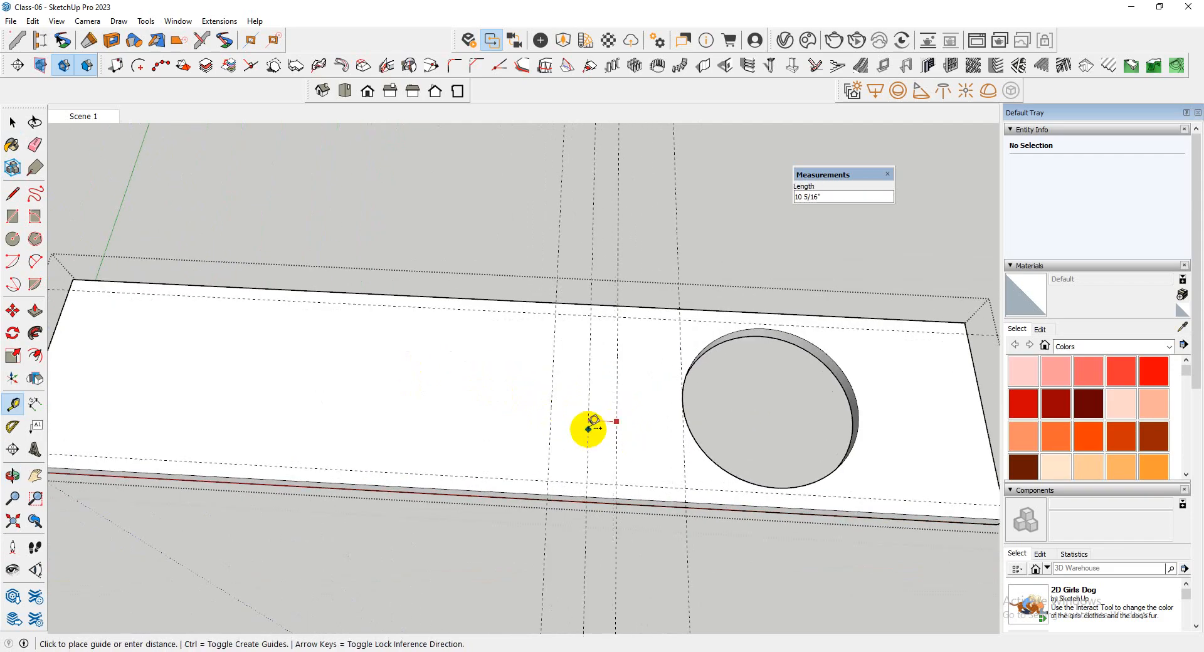
type("1'")
key("Return")
scroll(567, 424, "up", 2)
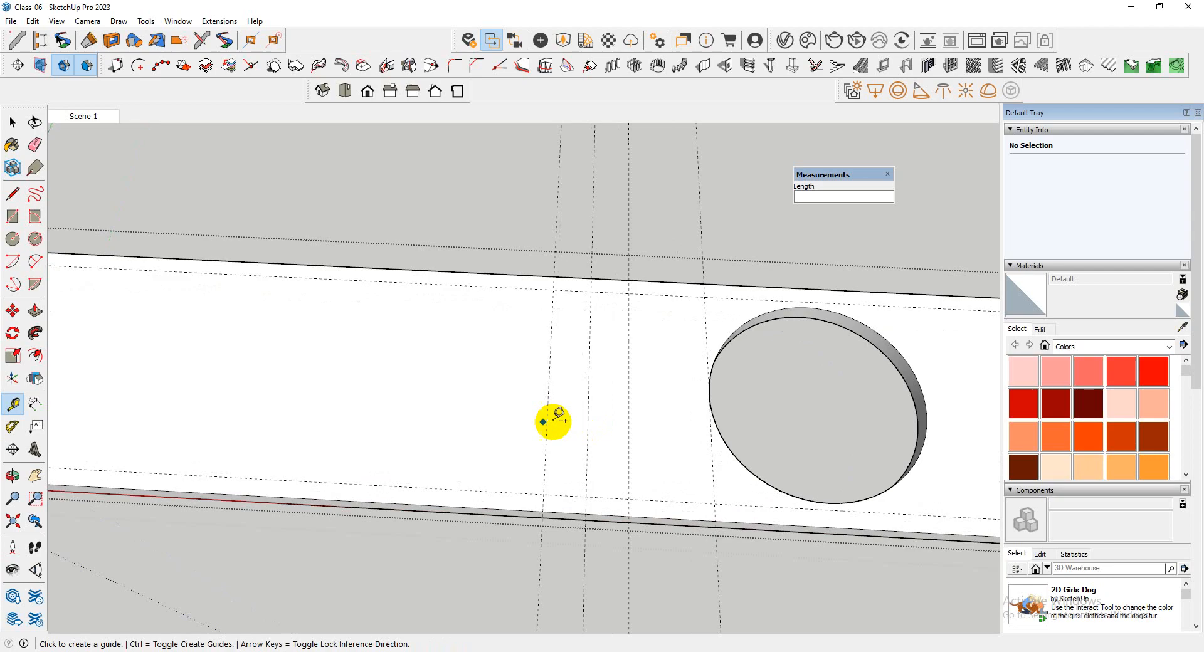
Erase the other three cross guides, including the one at the round opening's edge, keeping only the 1' offset guide
key("e")
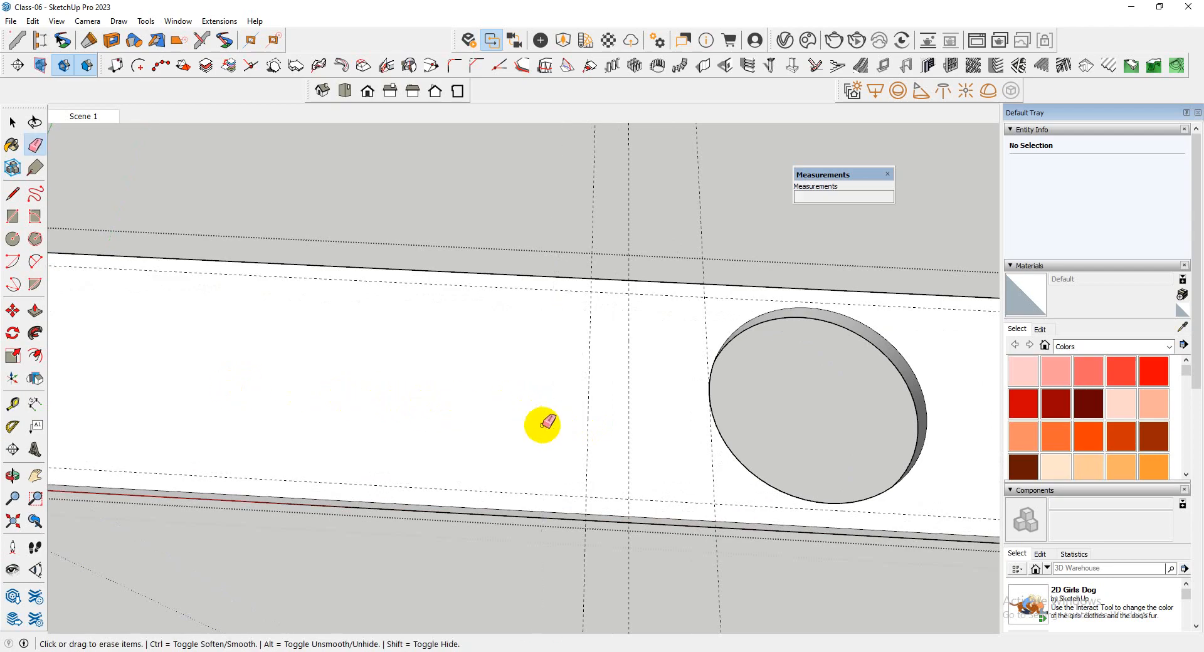
scroll(545, 425, "down", 3)
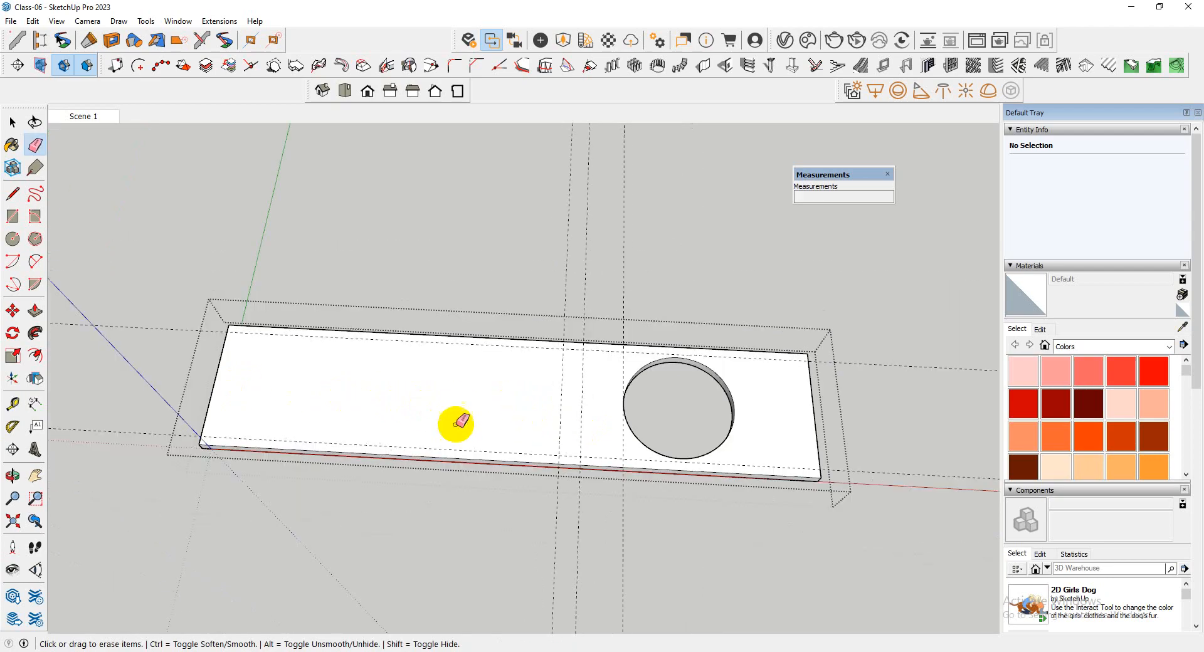
left_click(626, 441)
scroll(212, 379, "up", 1)
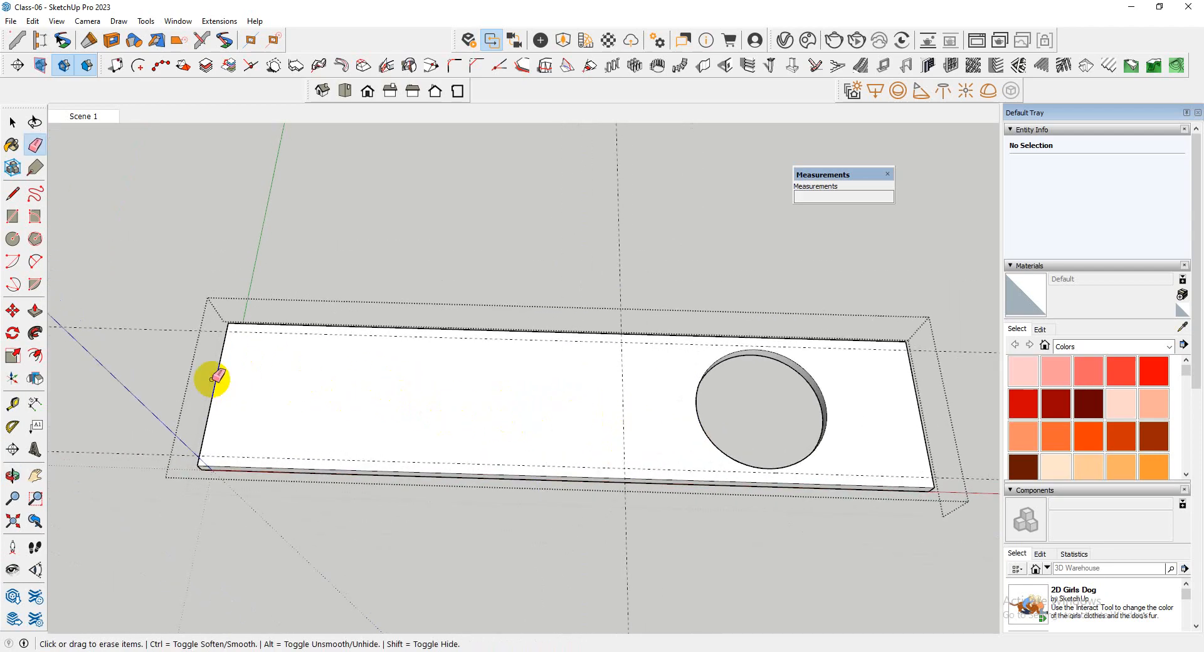
Offset a guide 5' from the slab's blank short end toward the round opening
key("t")
left_click(214, 391)
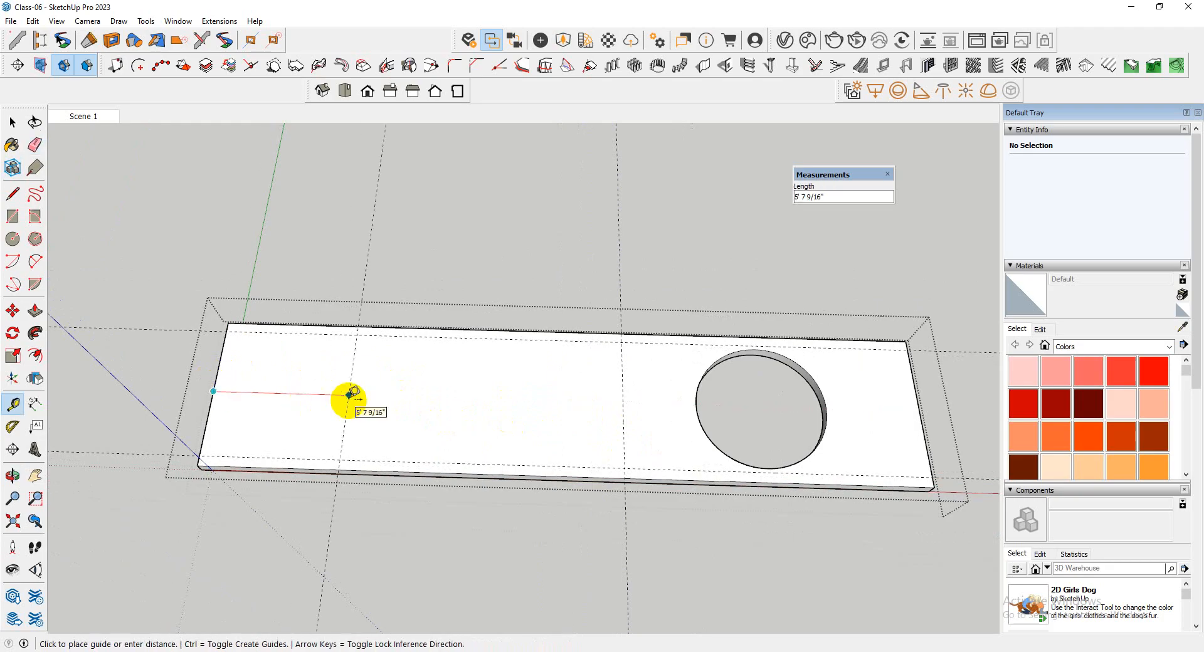
key("Return")
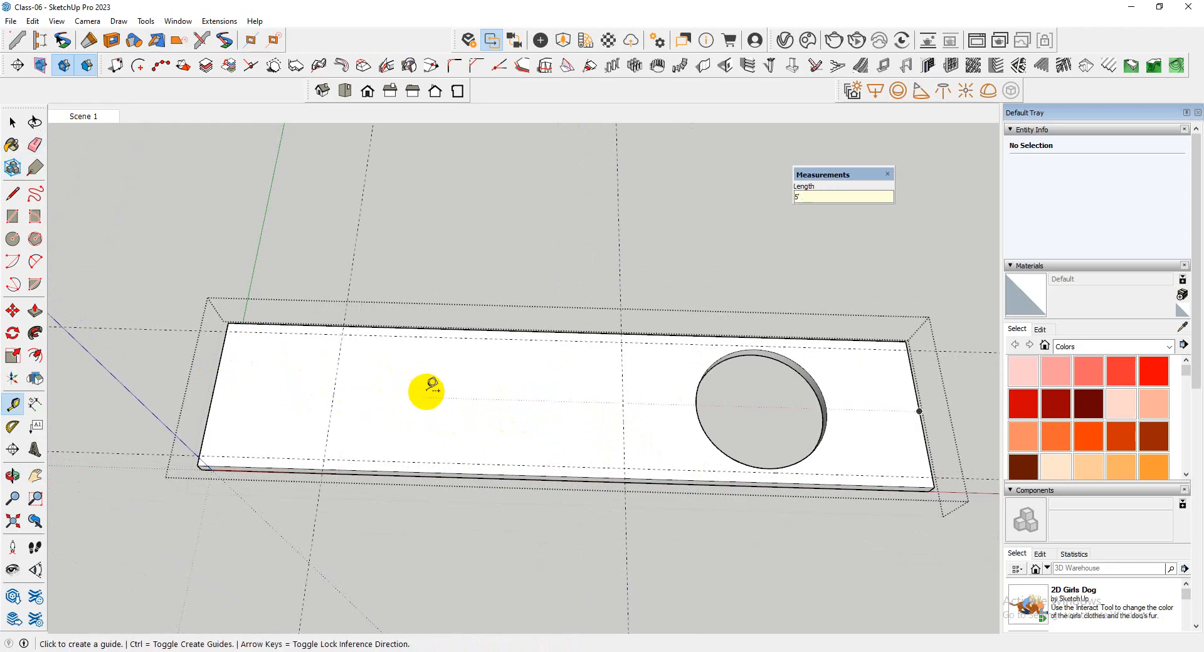
Measure the distance from the slab's other short end to the nearest edge of the round opening
middle_click_drag(402, 374, 317, 357)
scroll(407, 355, "up", 3)
scroll(802, 367, "up", 1)
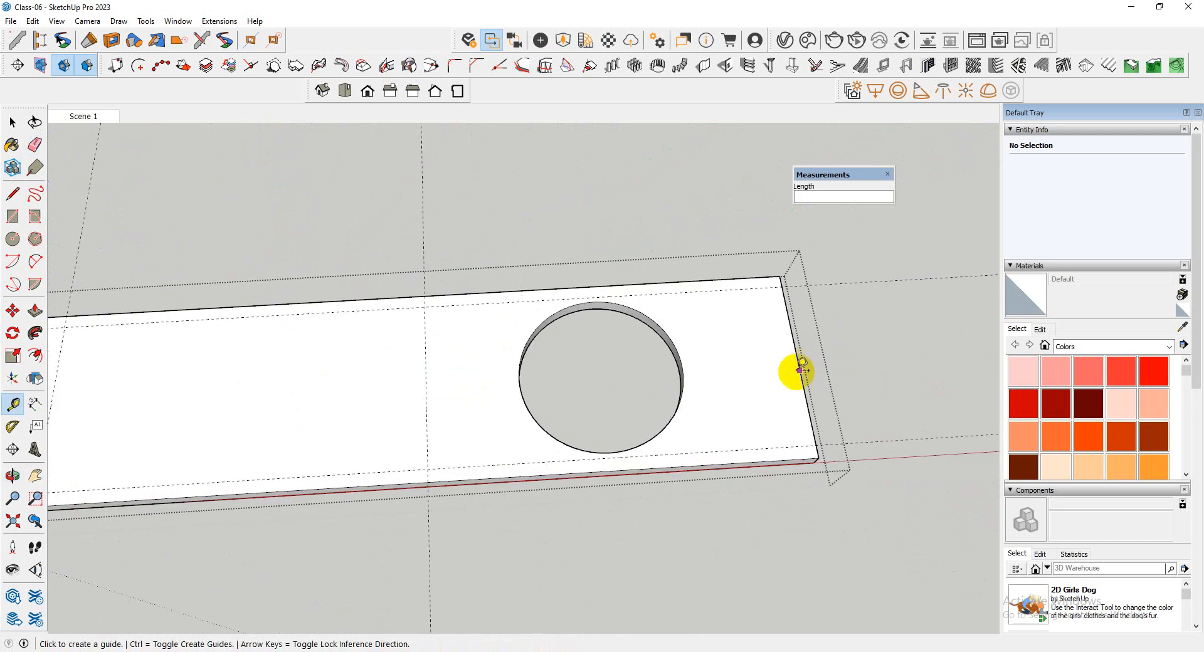
left_click(800, 370)
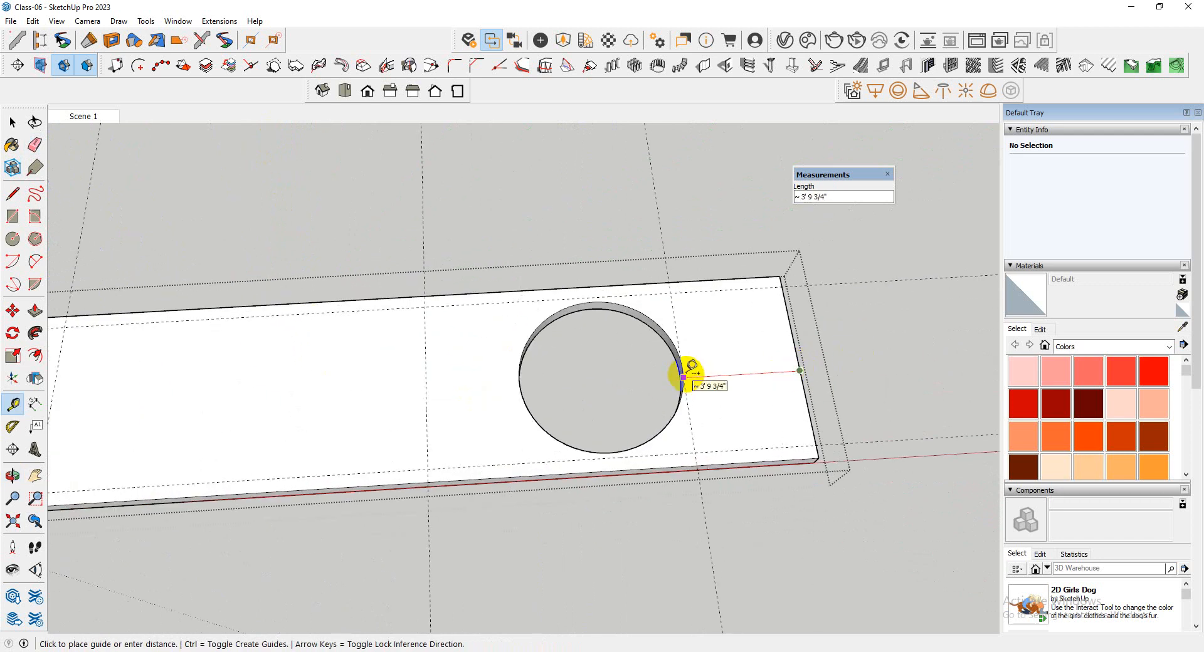
key("space")
scroll(721, 375, "down", 3)
scroll(559, 390, "up", 2)
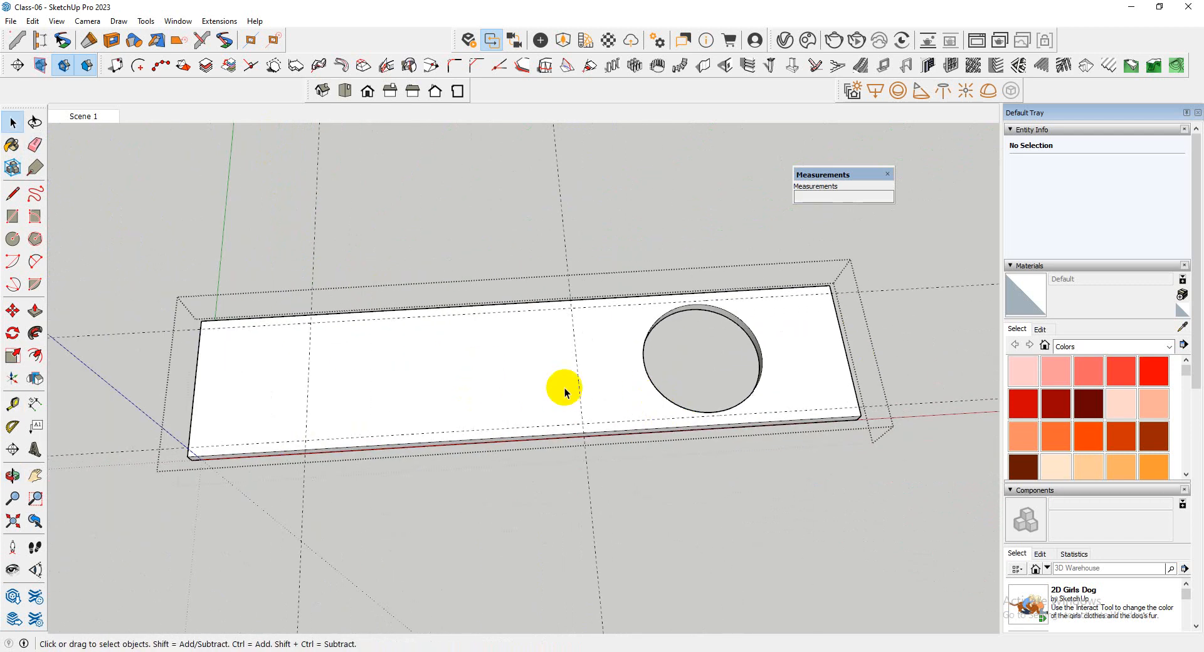
middle_click_drag(559, 389, 495, 336)
scroll(398, 403, "up", 2)
scroll(397, 398, "down", 2)
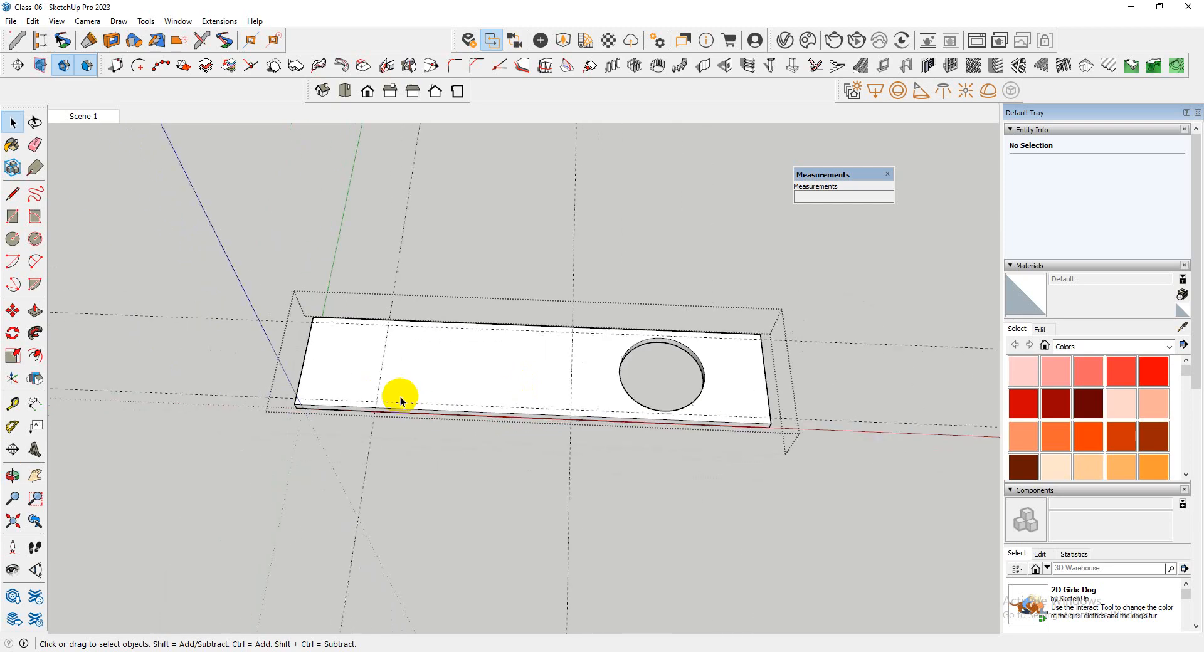
scroll(408, 389, "up", 3)
key("r")
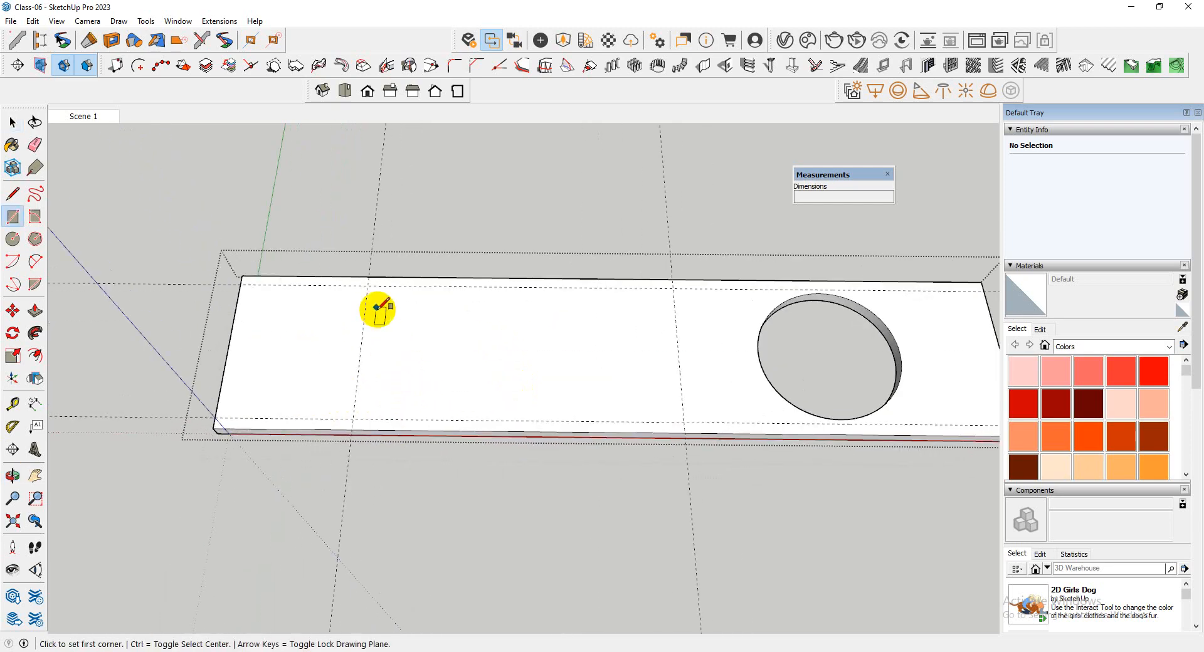
key("space")
Place guides parallel to both long edges of the slab, each touching the edge of the round opening
scroll(792, 280, "up", 3)
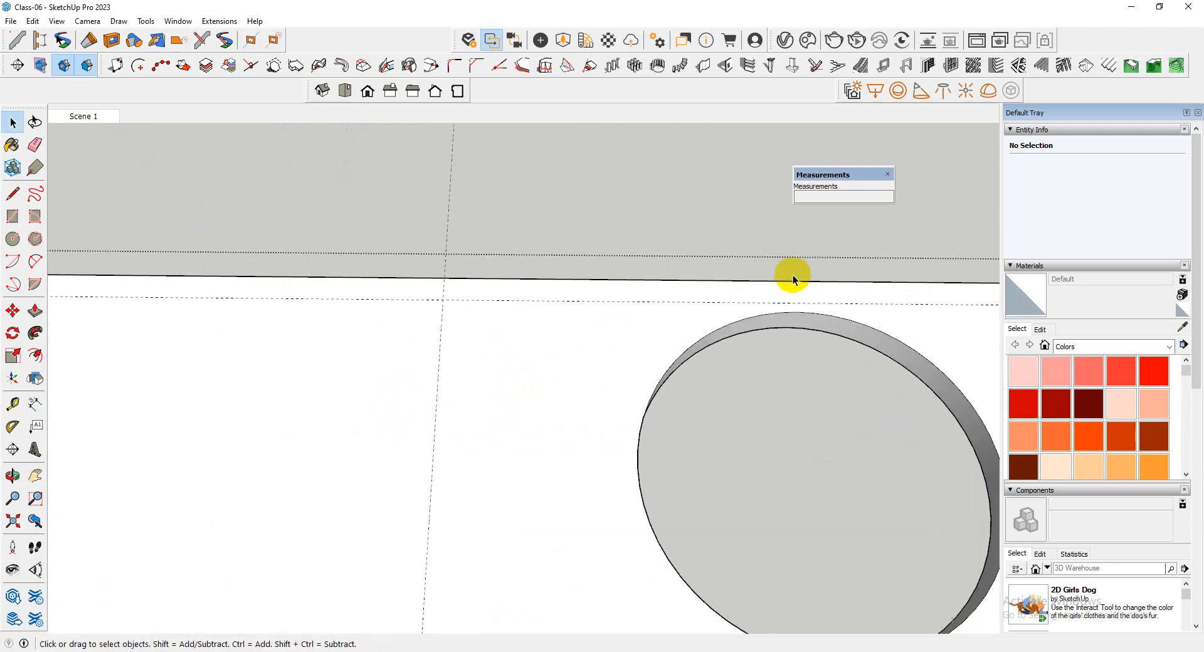
key("t")
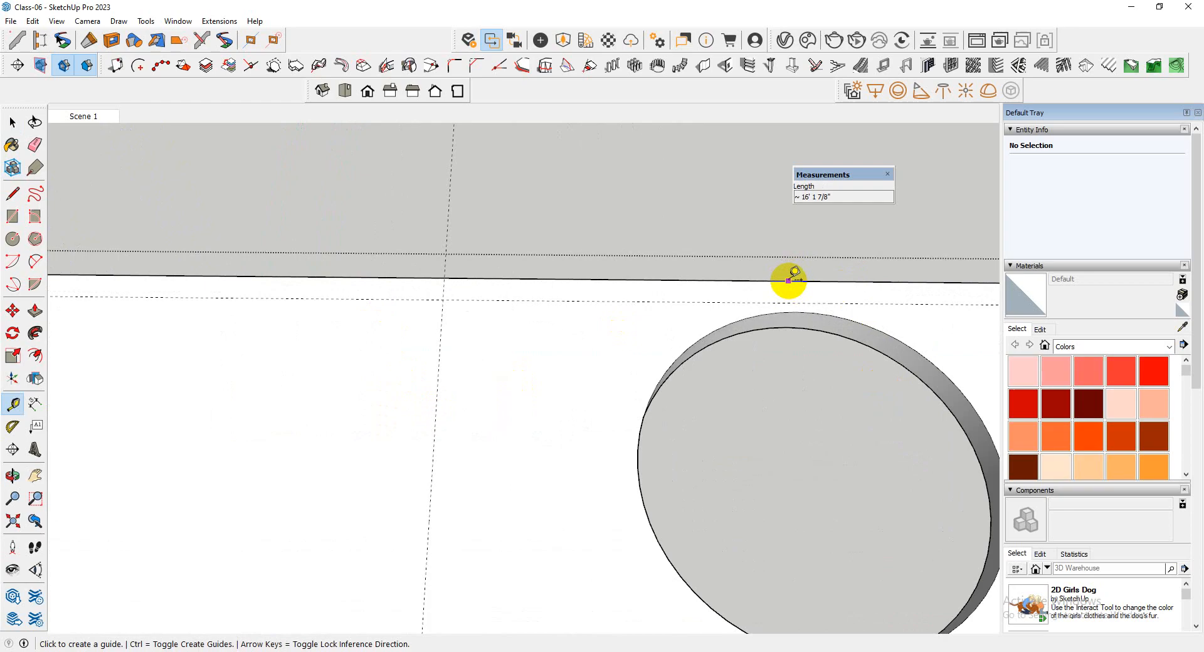
left_click(788, 281)
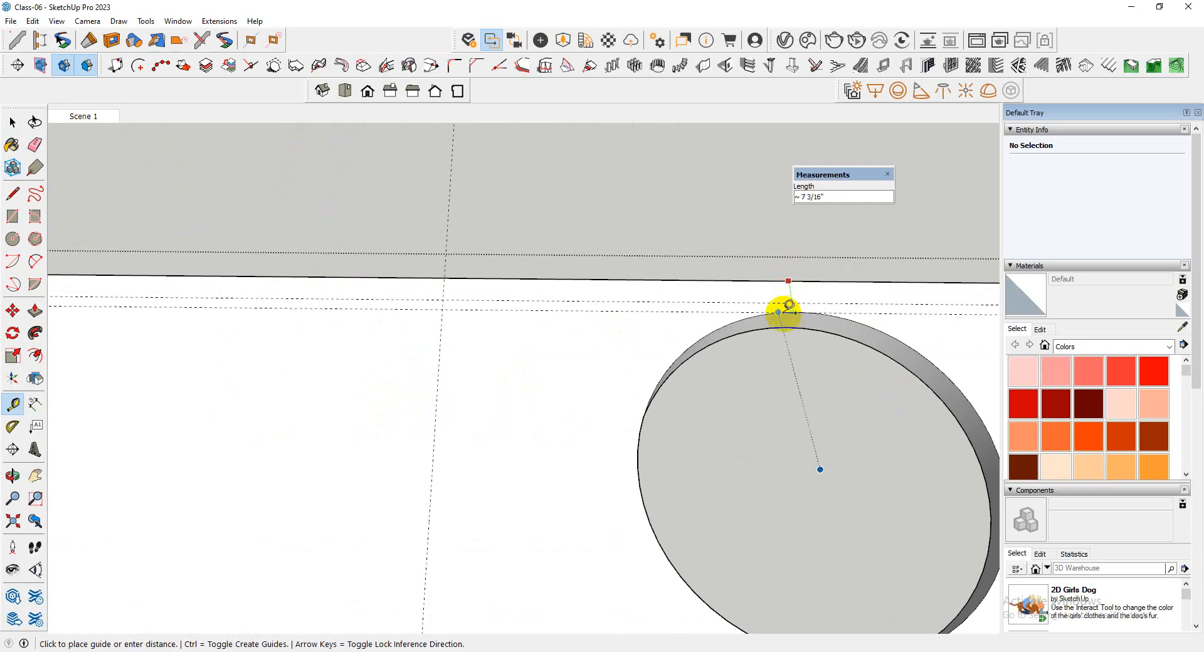
left_click(782, 313)
scroll(764, 317, "down", 3)
scroll(811, 502, "up", 5)
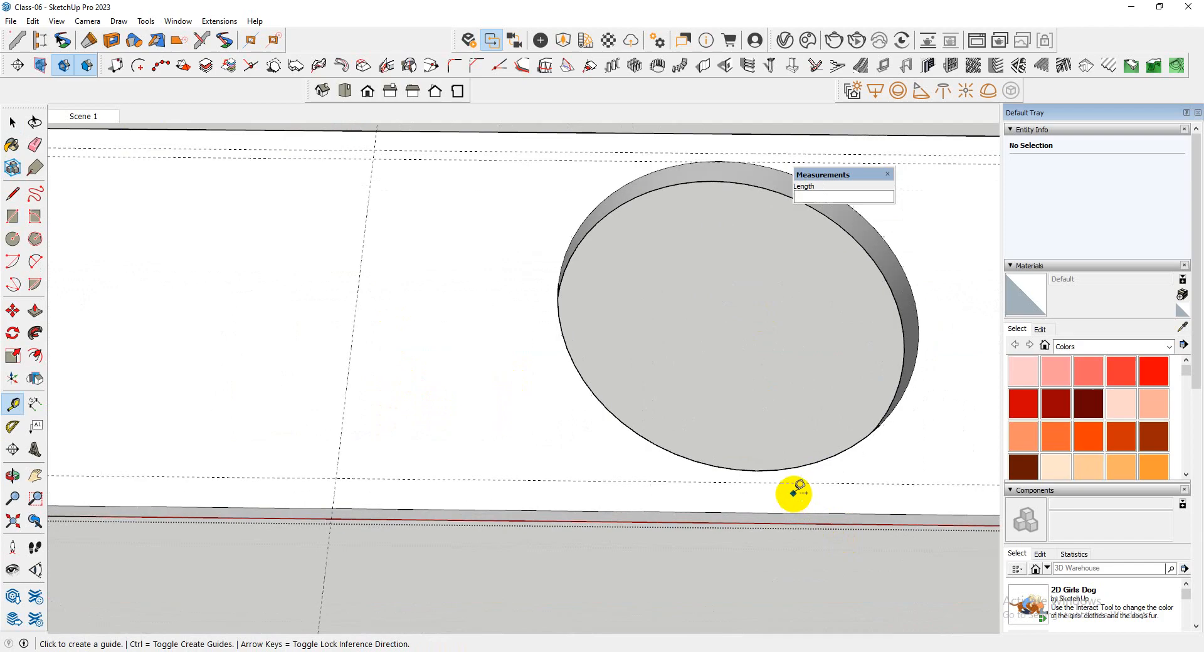
left_click(746, 454)
scroll(652, 502, "down", 5)
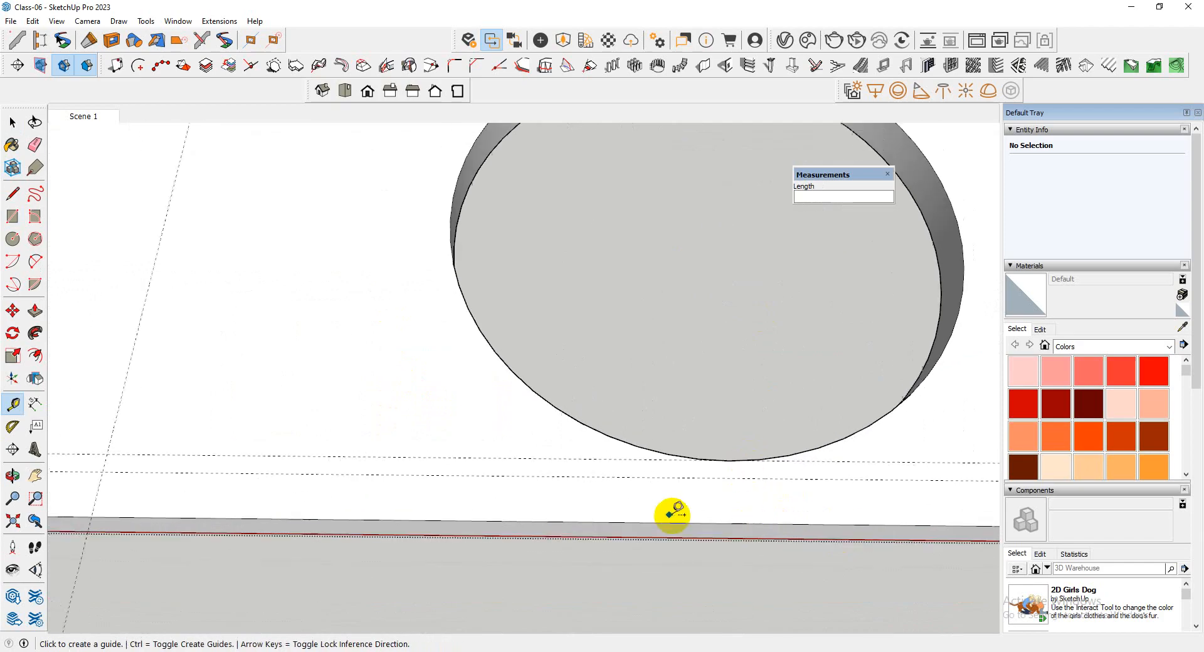
Erase the outer lengthwise guide along each long edge, keeping only the two that touch the round opening
scroll(894, 304, "up", 2)
scroll(884, 320, "up", 2)
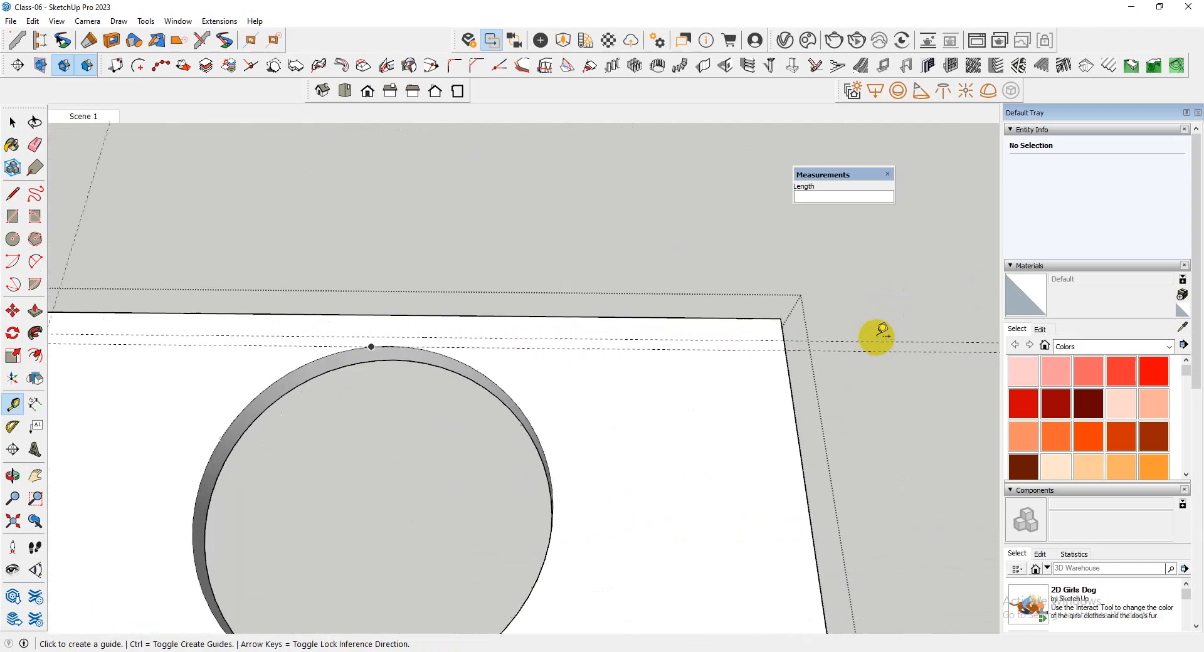
key("e")
scroll(752, 250, "down", 4)
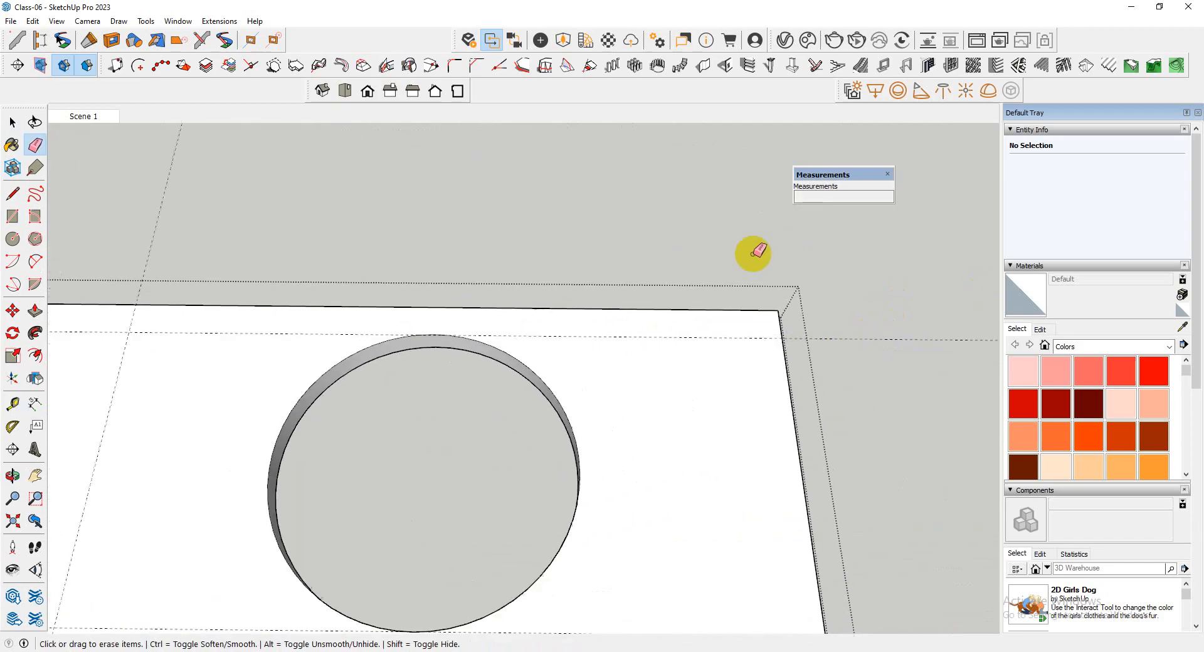
scroll(848, 525, "up", 5)
scroll(848, 517, "down", 6)
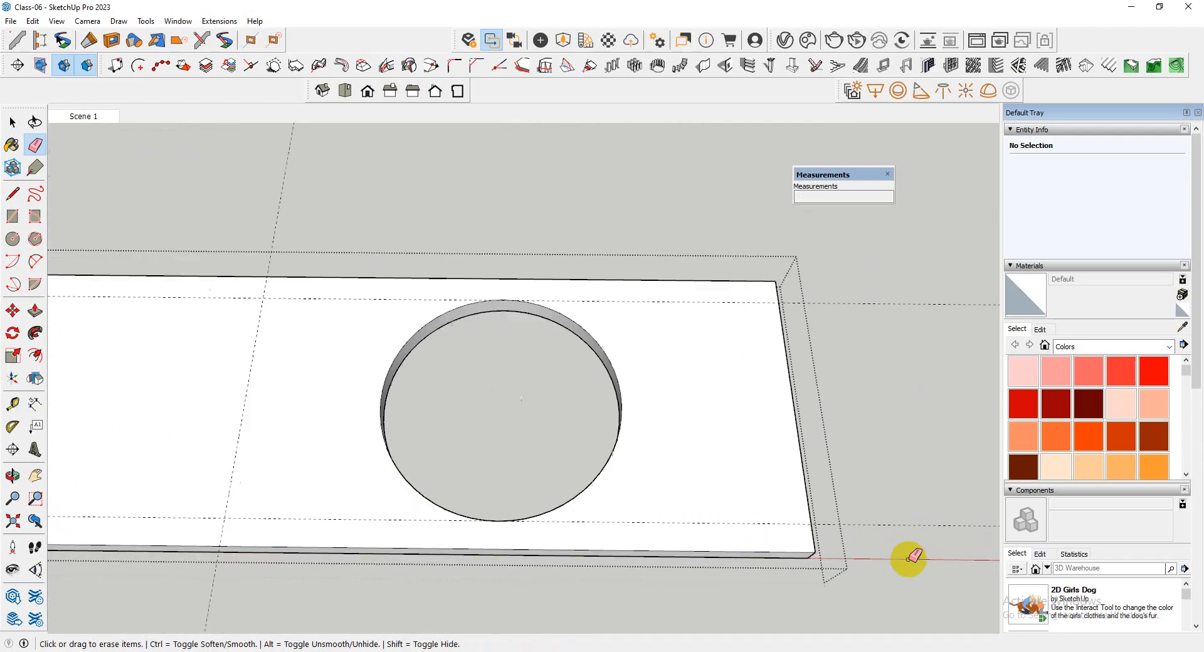
Try offsetting a guide by 5 from the cross guide near the blank end, and undo it
scroll(439, 496, "up", 5)
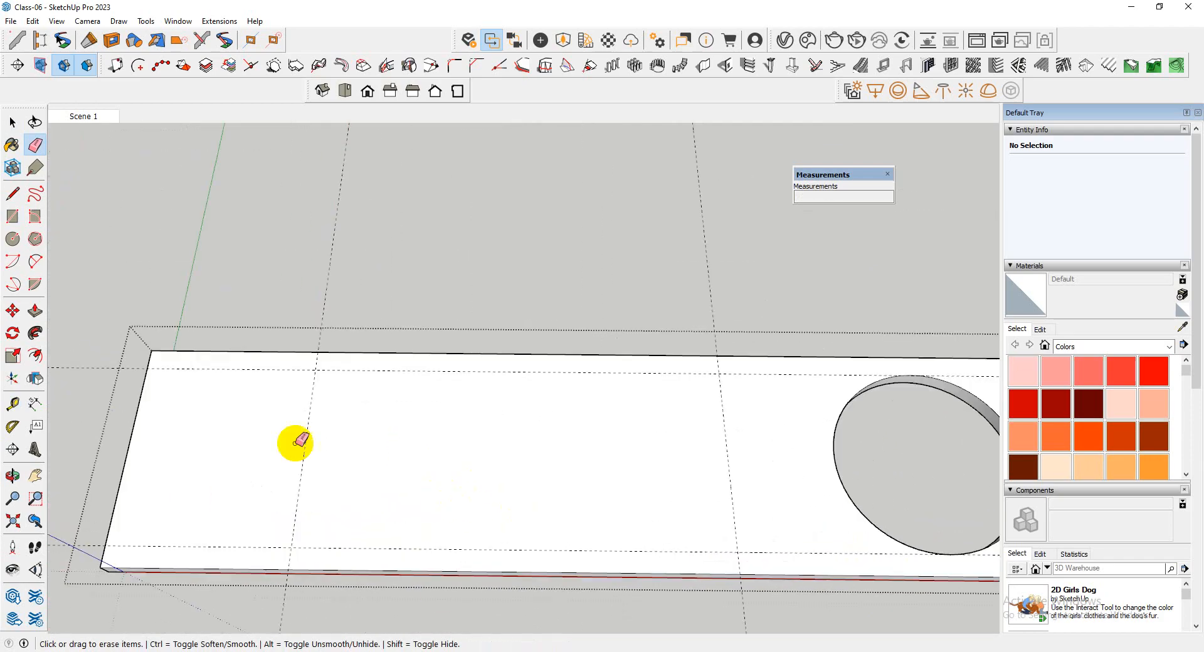
key("t")
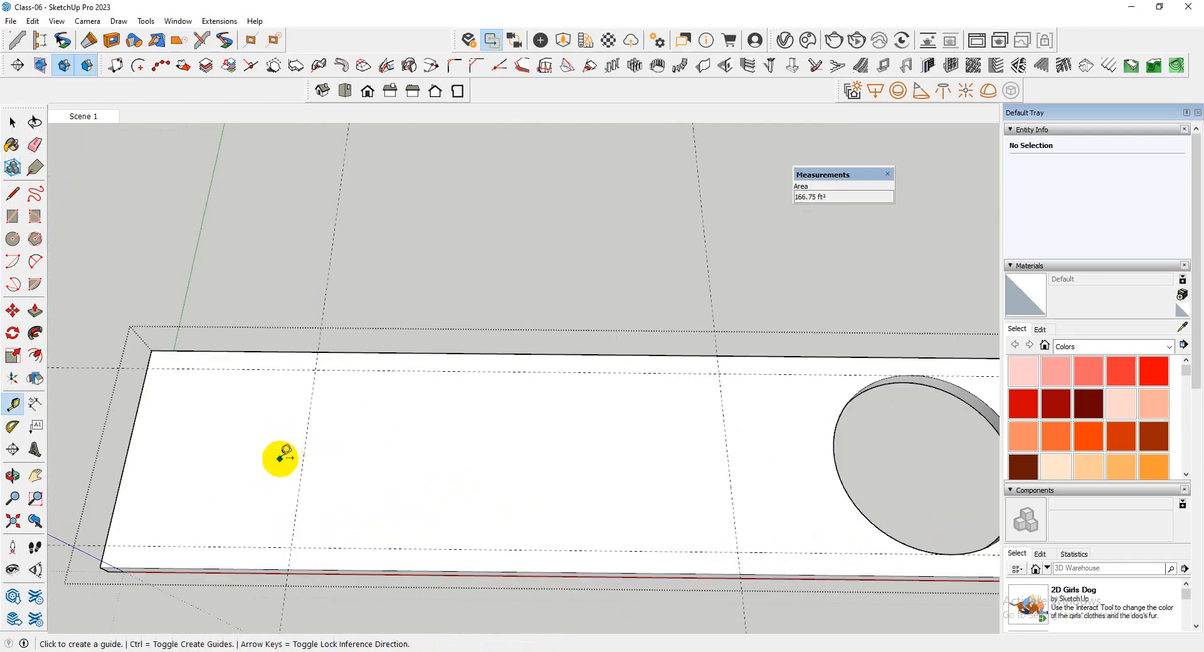
left_click(307, 454)
key("space")
key("t")
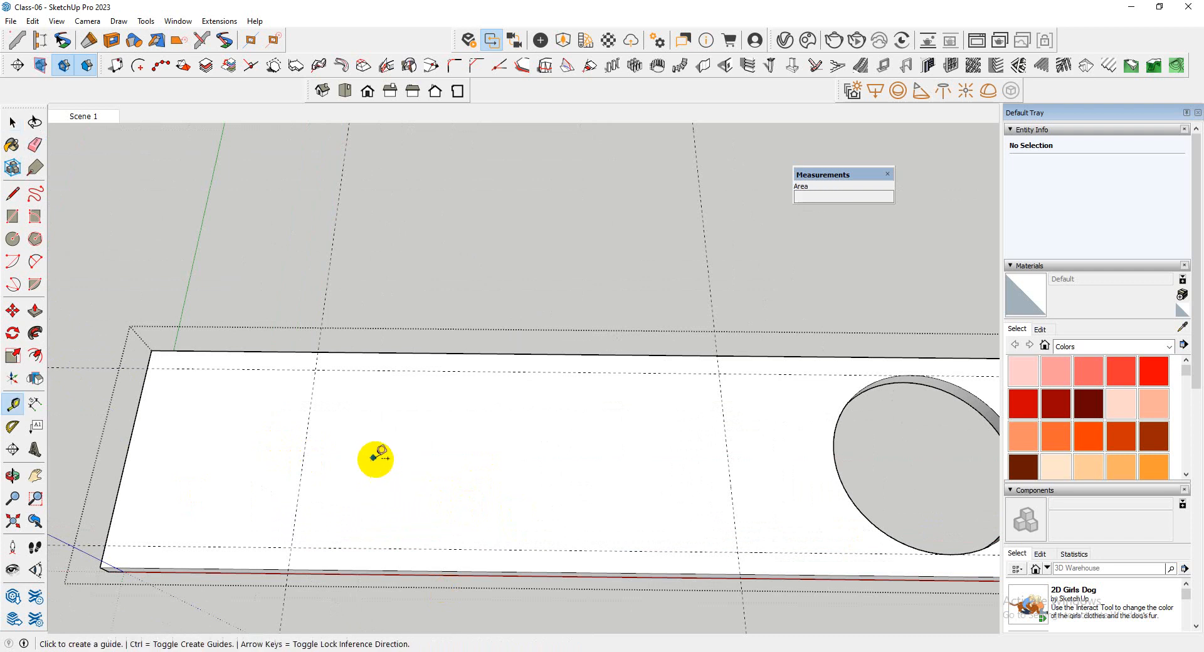
left_click(310, 406)
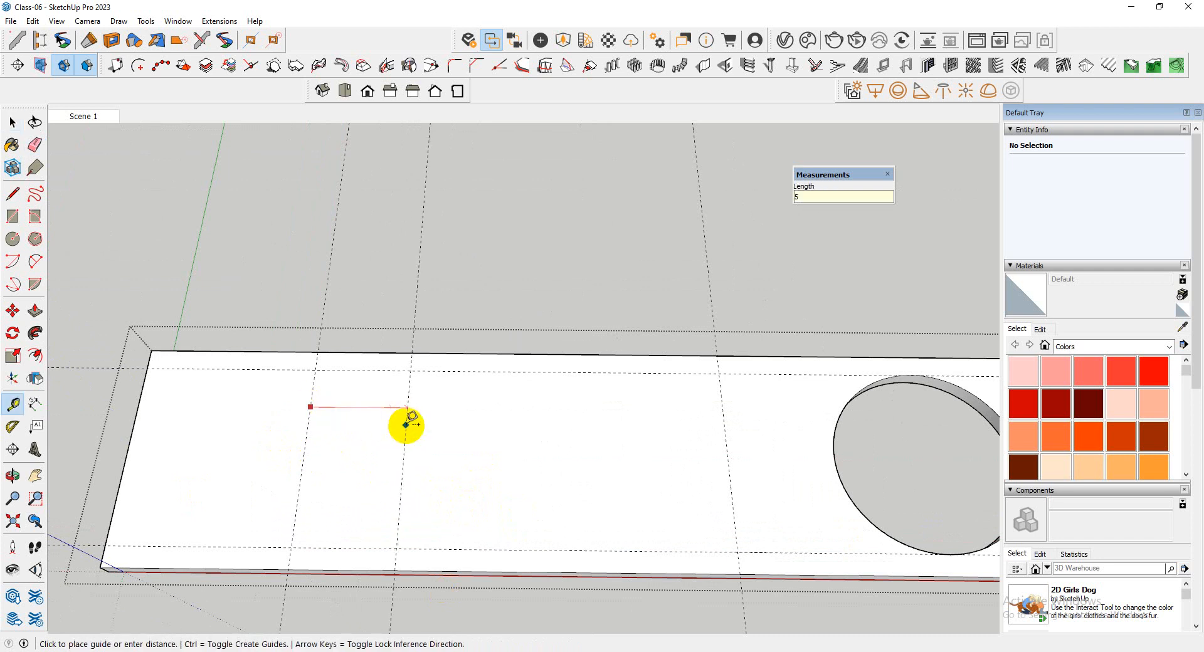
type("5")
key("Return")
key("ctrl+z")
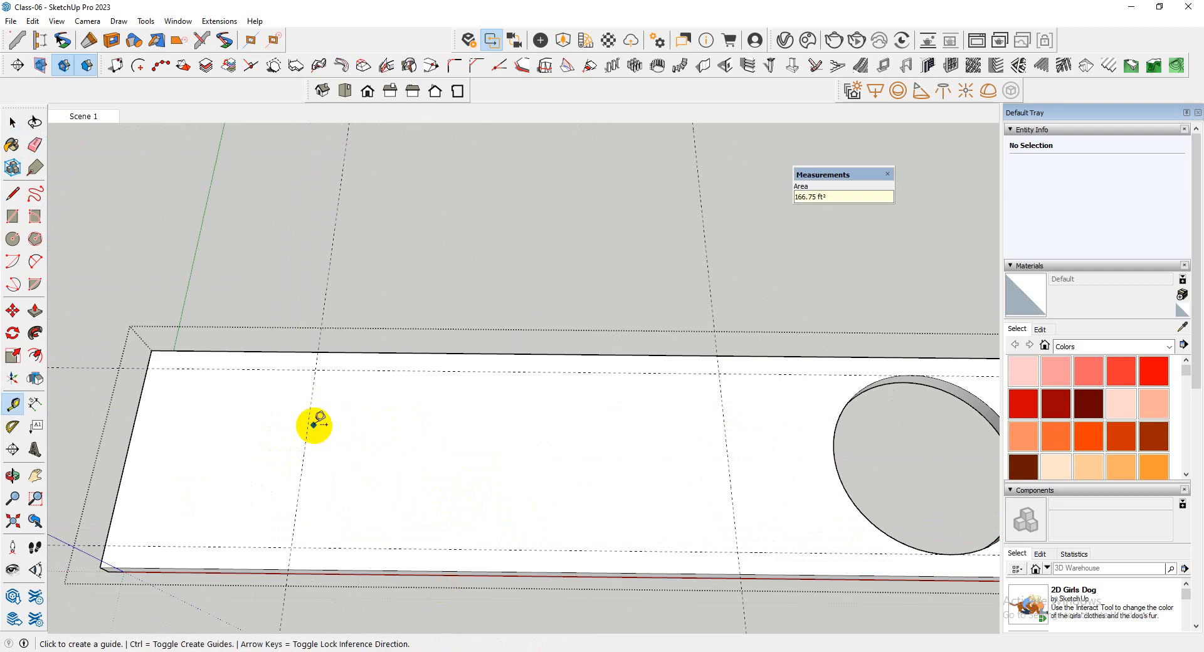
Offset a guide 1' from the cross guide near the blank end toward the round opening, and another 2' beyond it
left_click(308, 424)
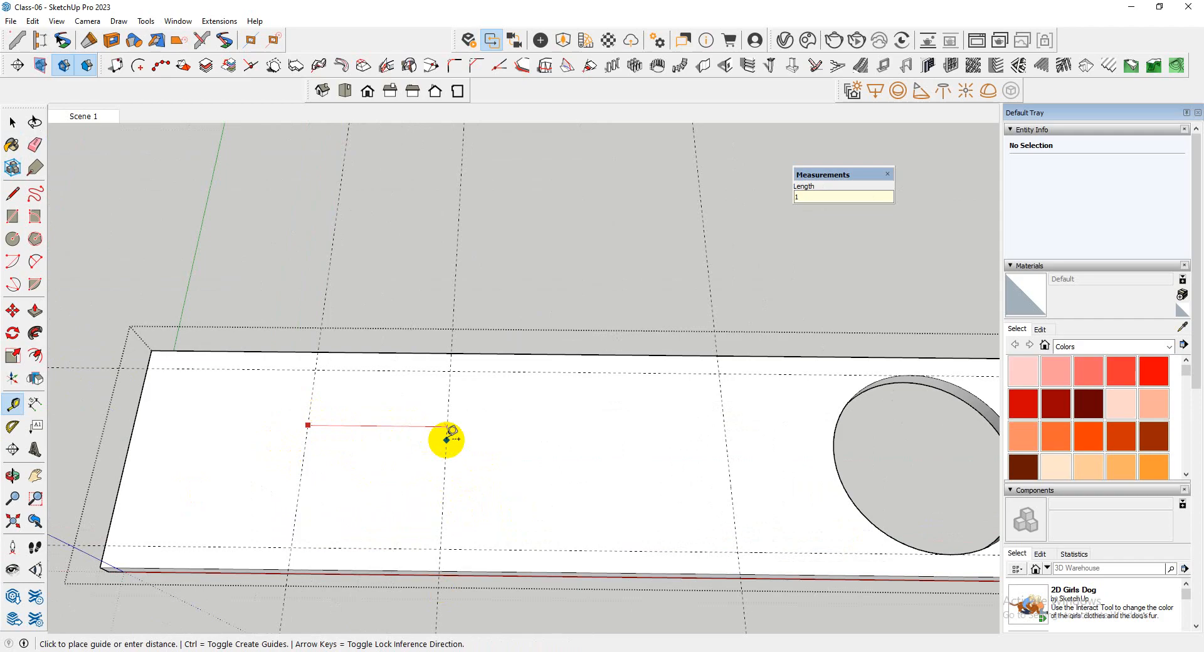
middle_click_drag(446, 440, 370, 458)
scroll(362, 427, "up", 3)
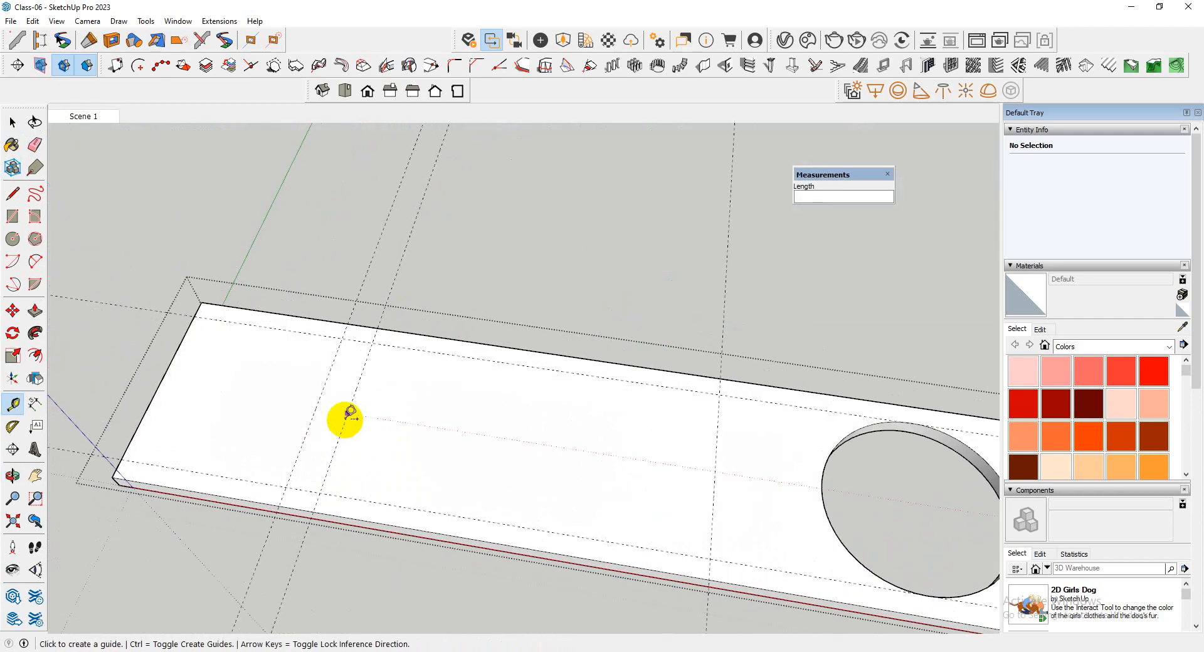
left_click(345, 422)
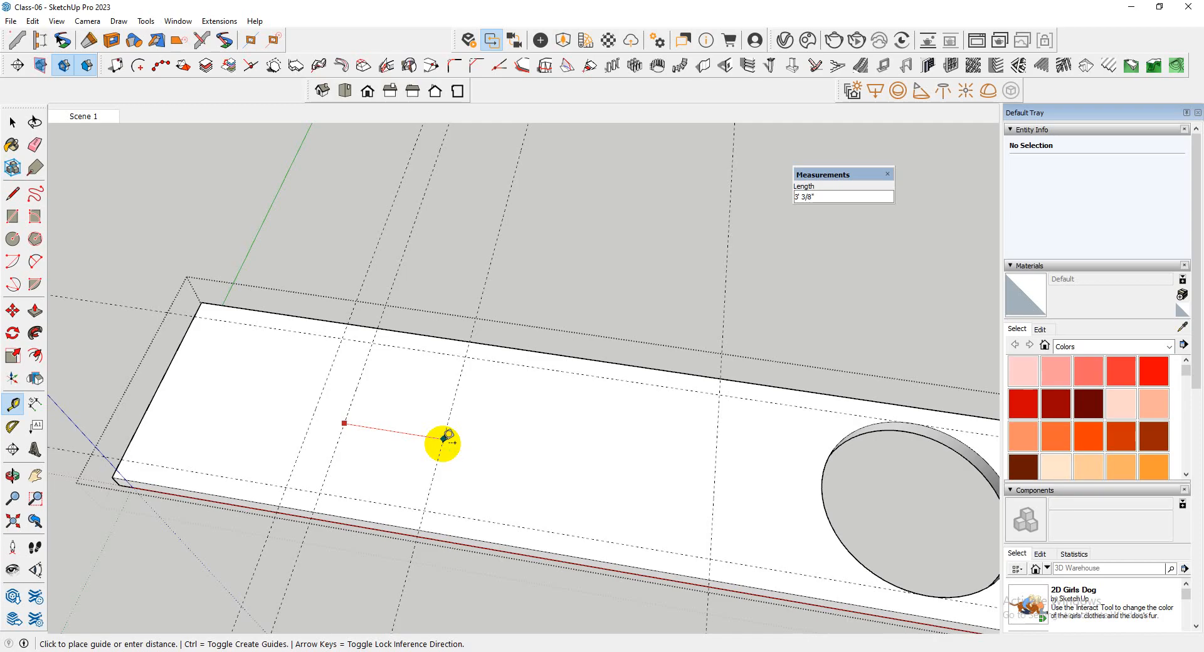
type("2'")
key("Return")
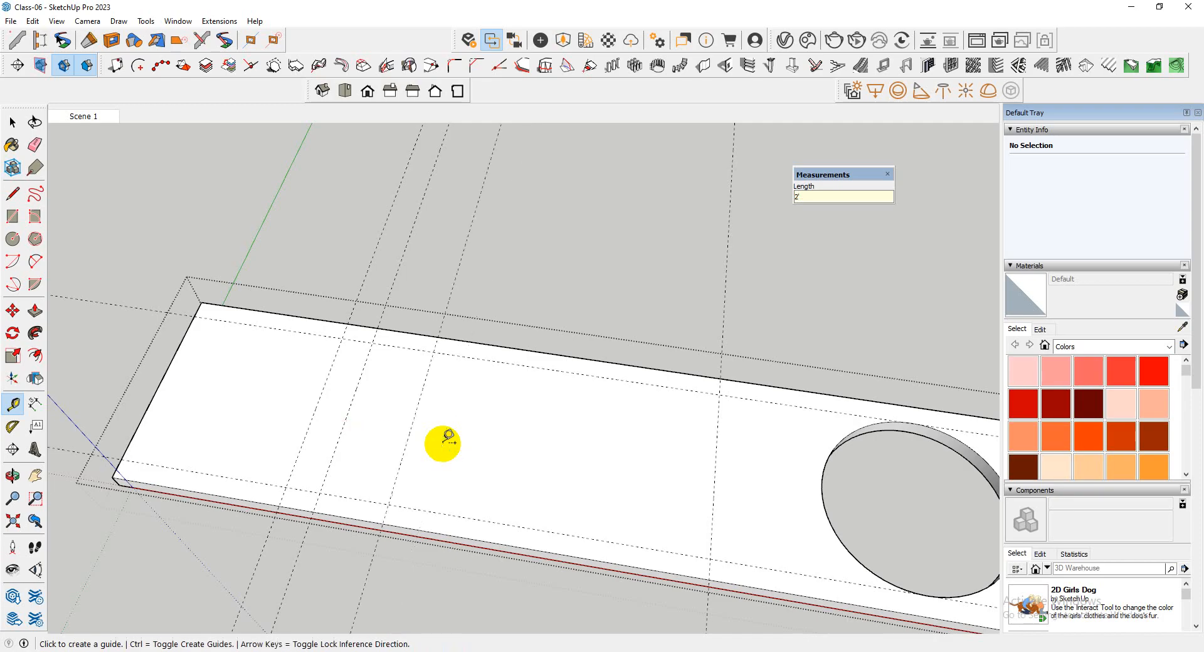
Offset a guide 1' from the third cross guide toward the round opening, and a fifth one 2' farther on
left_click(407, 438)
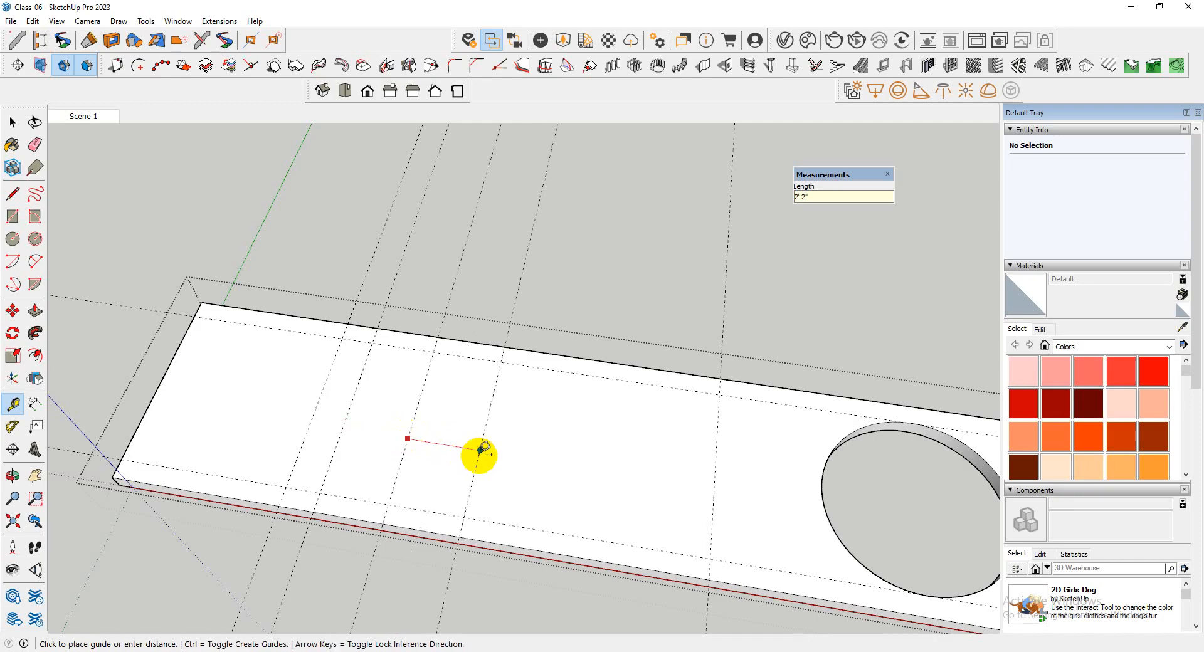
type("1'")
key("Return")
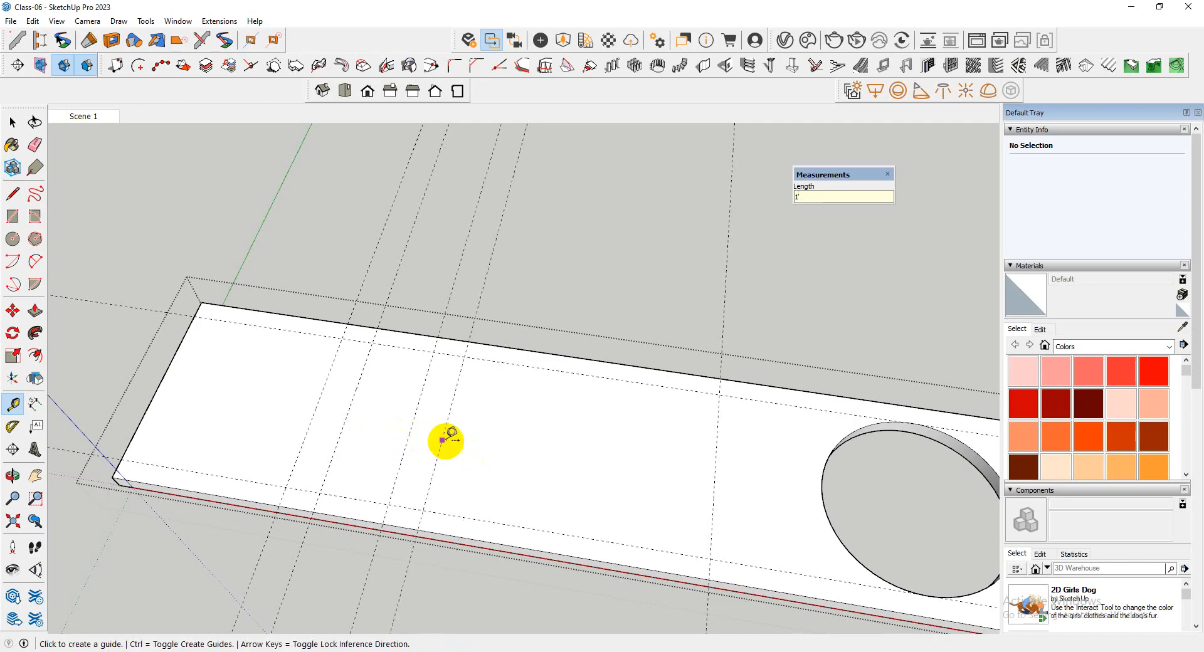
left_click(442, 441)
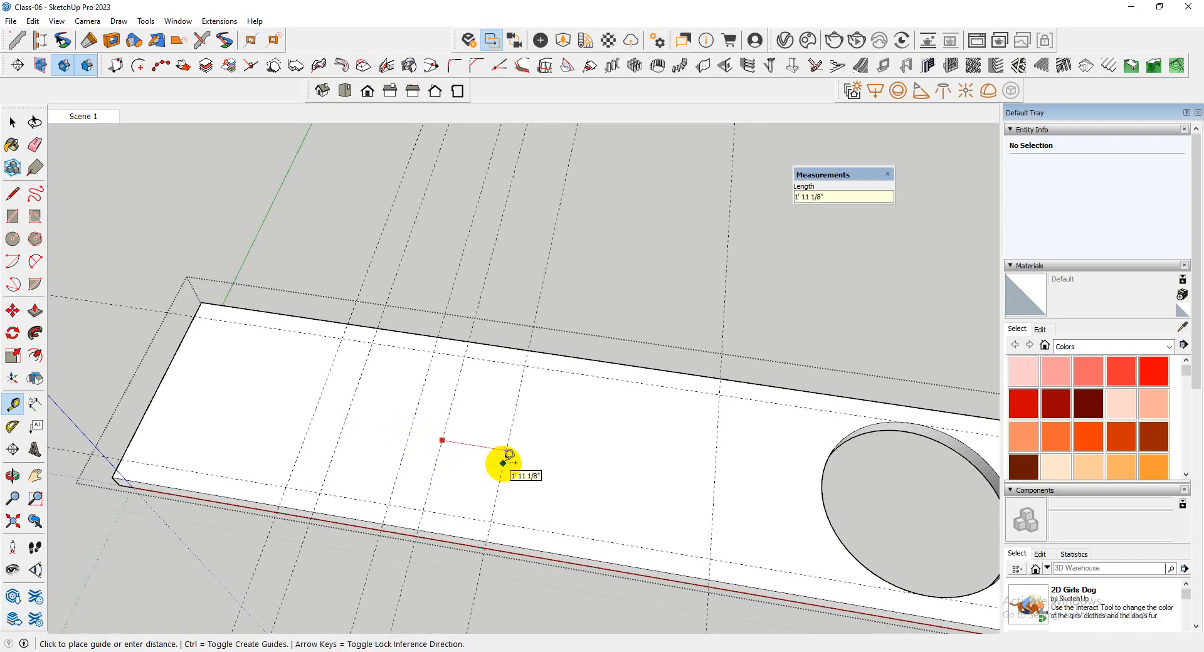
left_click(504, 463)
Offset a guide 1' from the fifth cross guide toward the round opening, and a seventh one 2' farther on
left_click(505, 467)
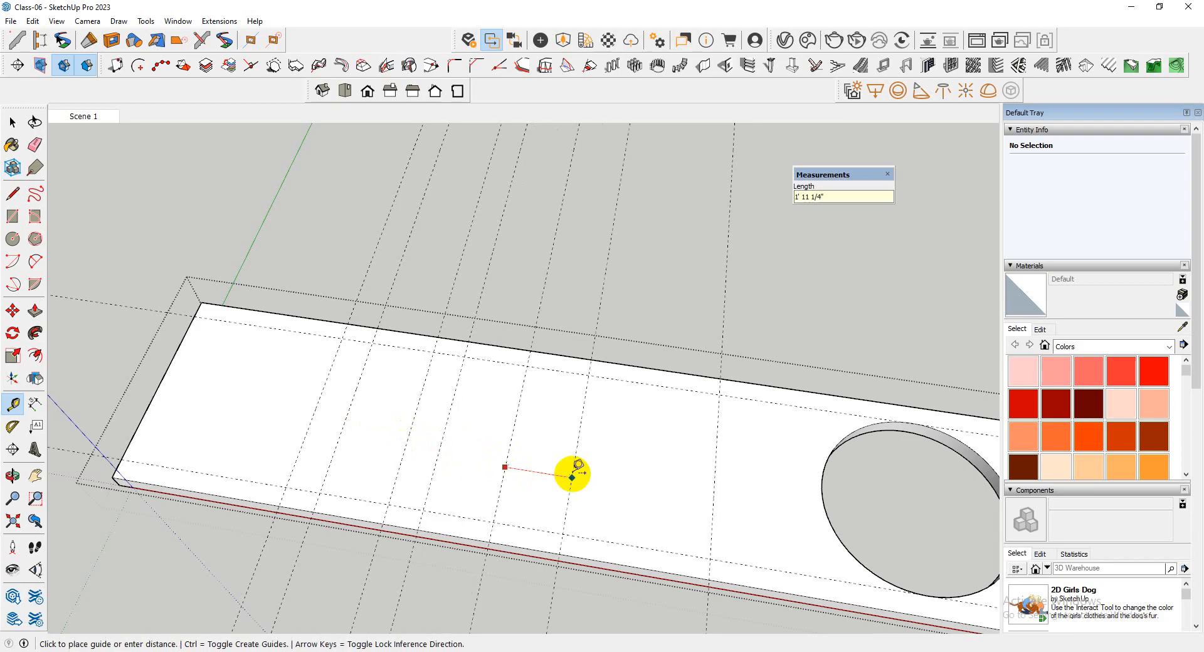
left_click(570, 477)
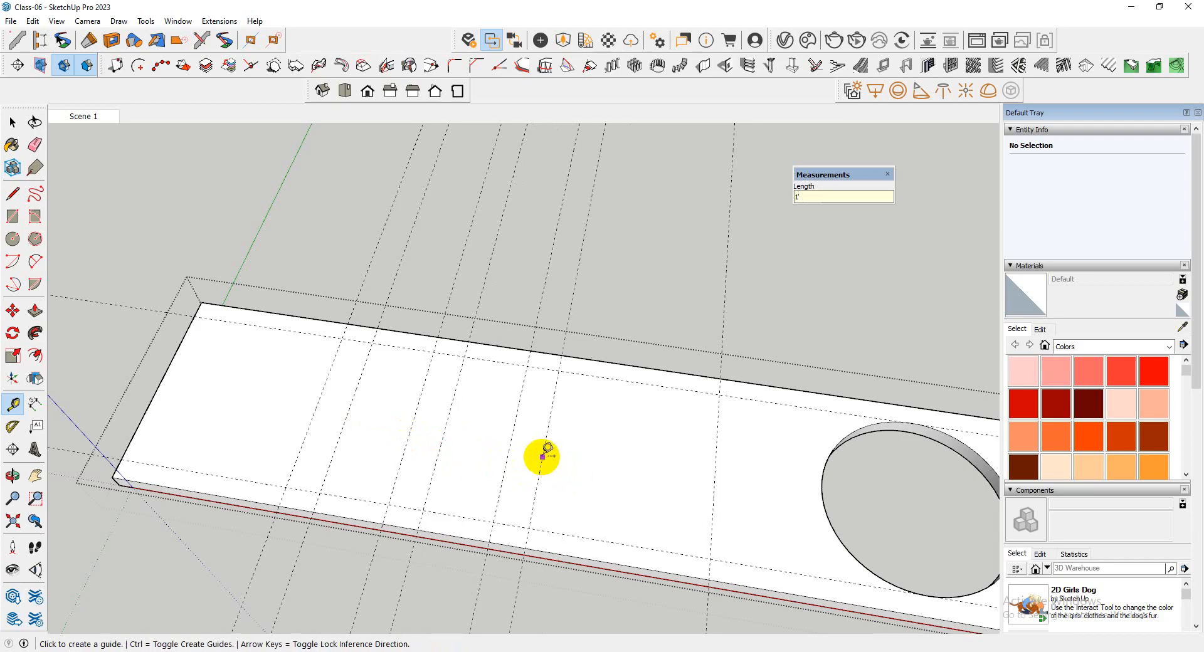
left_click(542, 457)
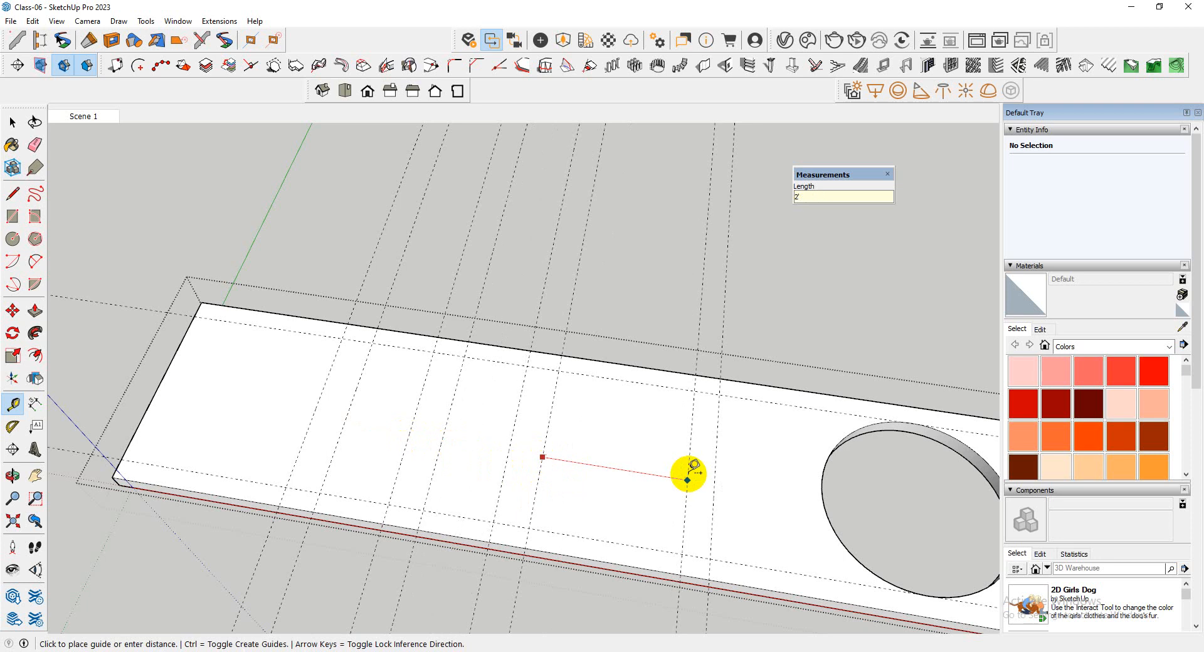
key("Return")
Offset a guide 1' from the seventh cross guide, and another 2' from that one beside the existing guide near the opening
left_click(610, 476)
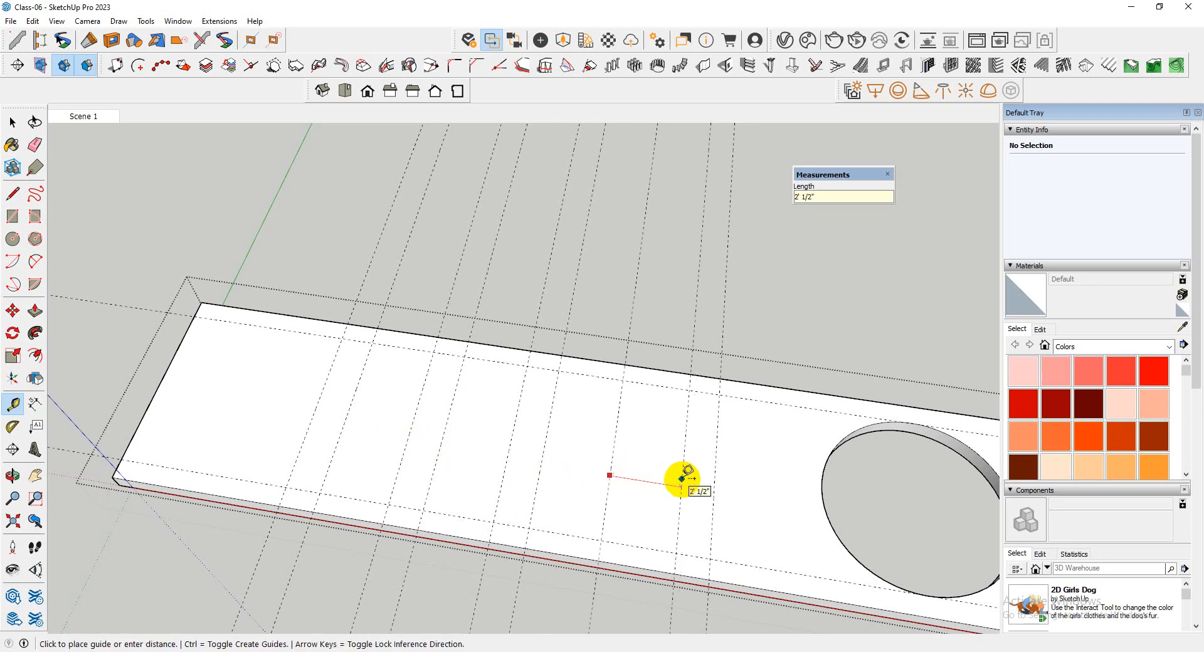
key("Return")
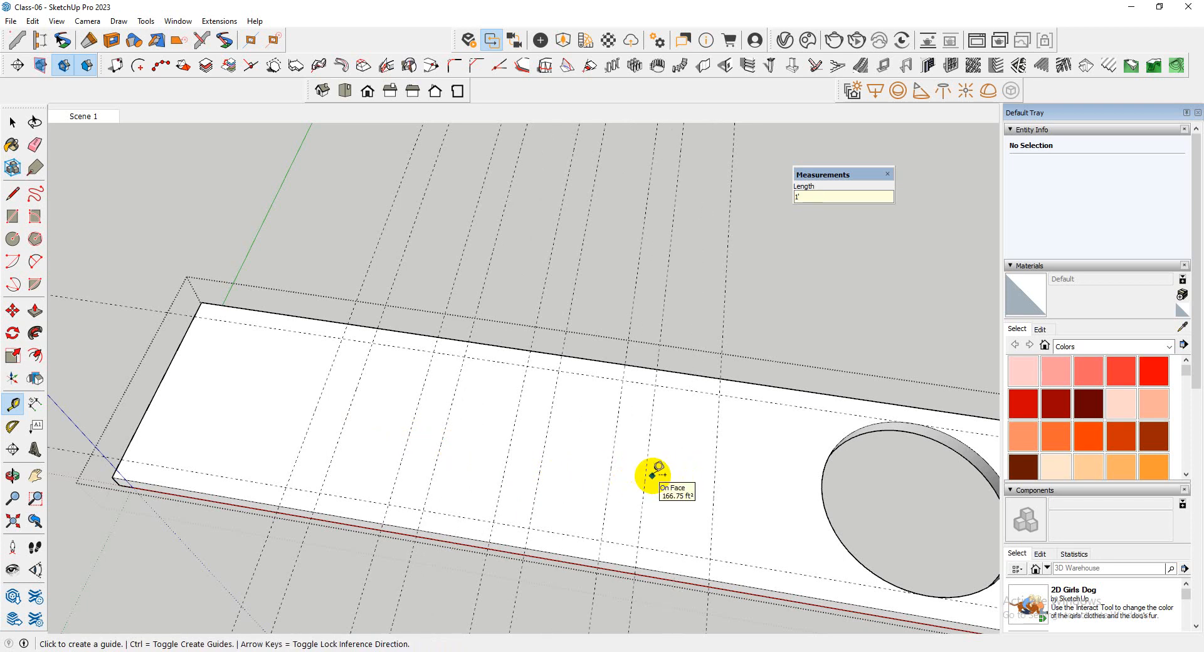
scroll(649, 470, "down", 4)
middle_click_drag(652, 470, 672, 455)
scroll(671, 451, "up", 4)
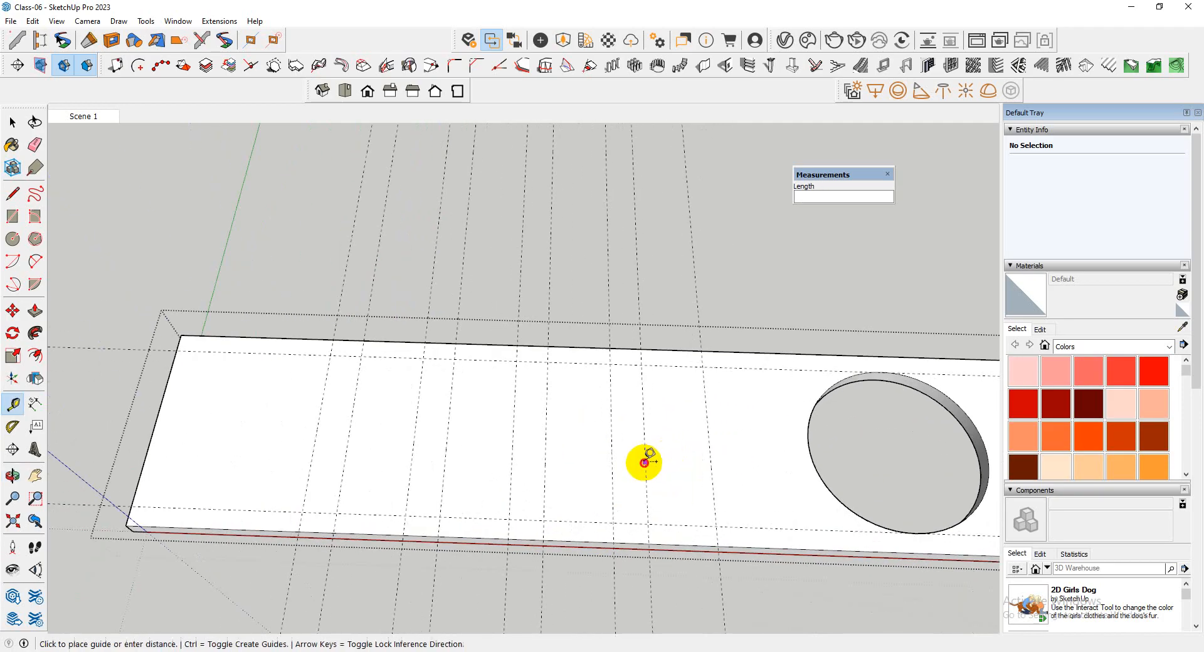
left_click(645, 463)
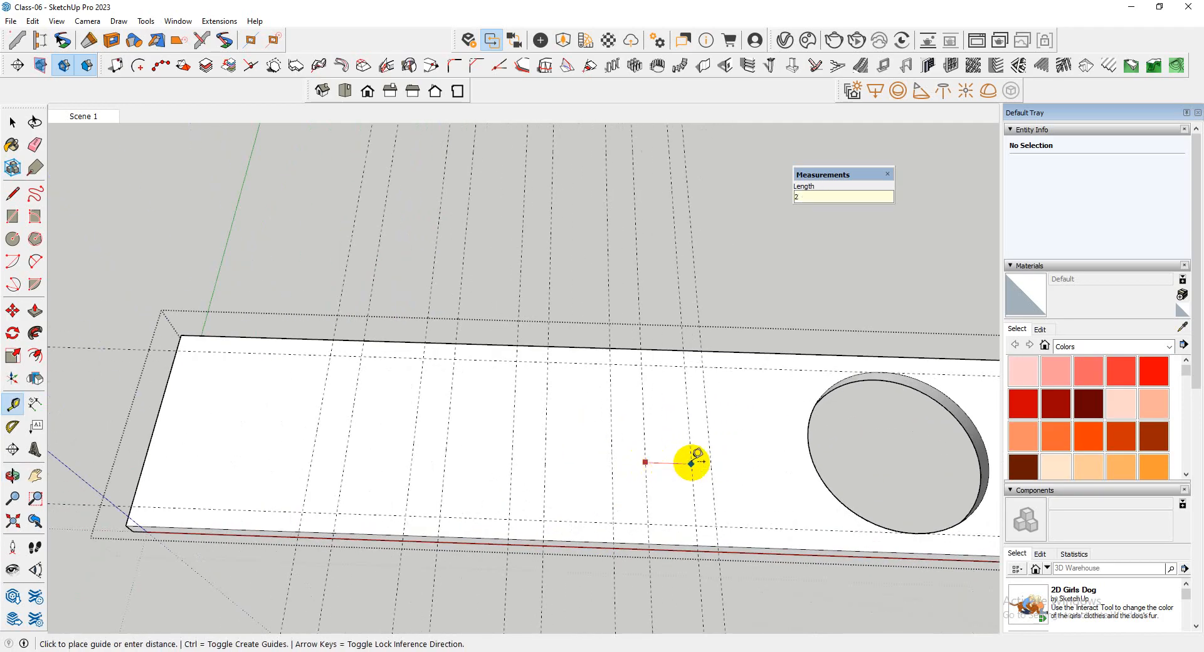
key("Return")
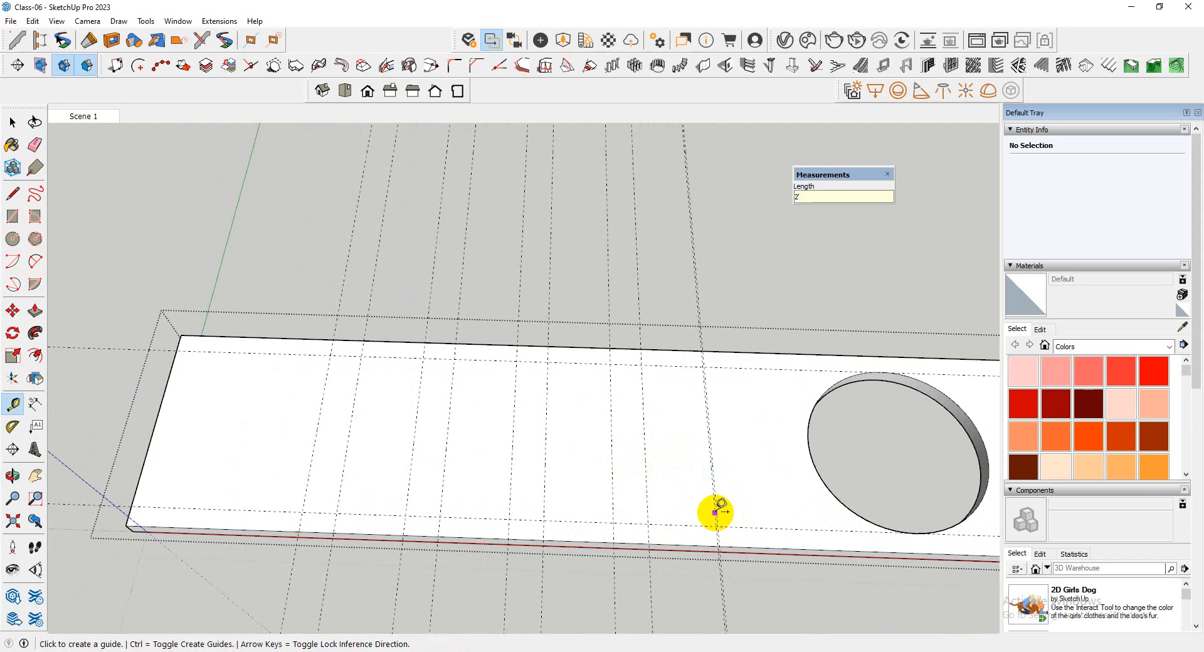
Erase the overlapping cross guides nearest the round opening
key("e")
scroll(645, 443, "up", 1)
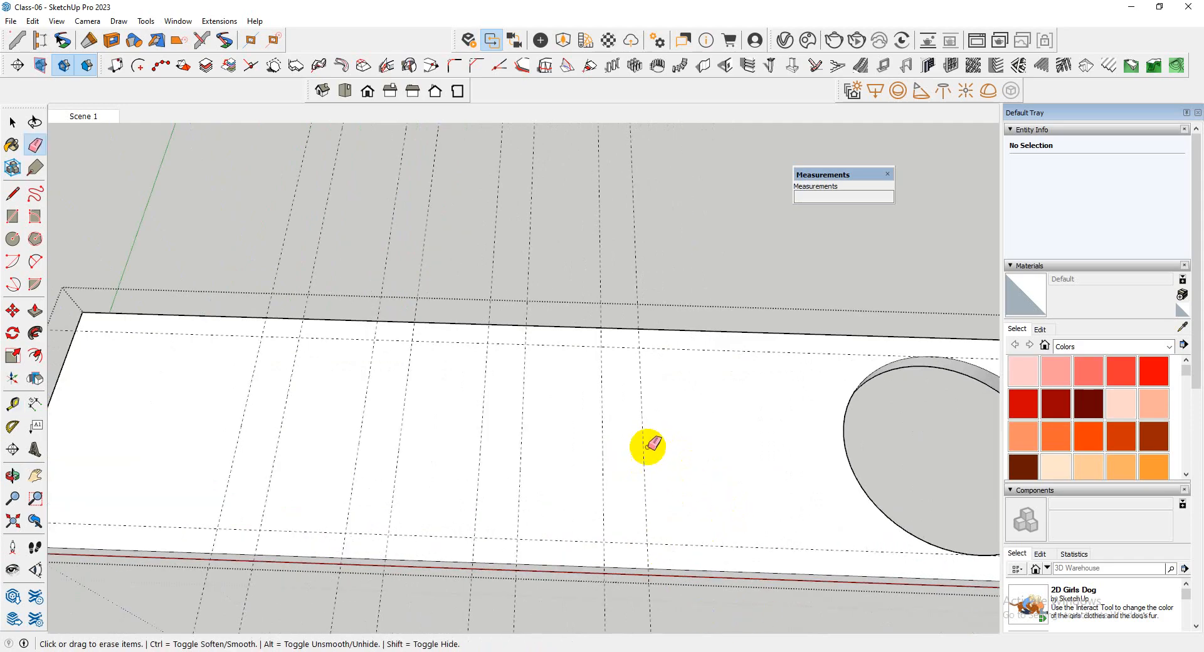
scroll(376, 438, "down", 3)
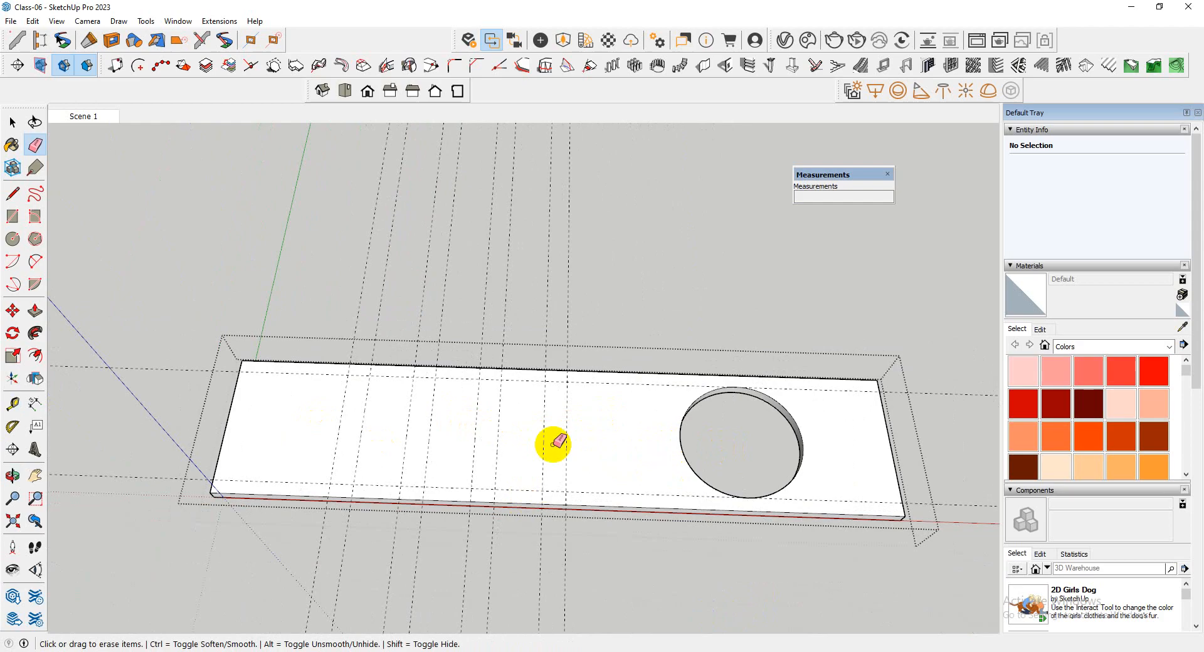
Draw three rectangles of about 5' 3 3/4" by 2' on the slab face between the 2'-spaced cross guides
key("space")
scroll(357, 445, "up", 3)
left_click(395, 434)
scroll(395, 426, "up", 3)
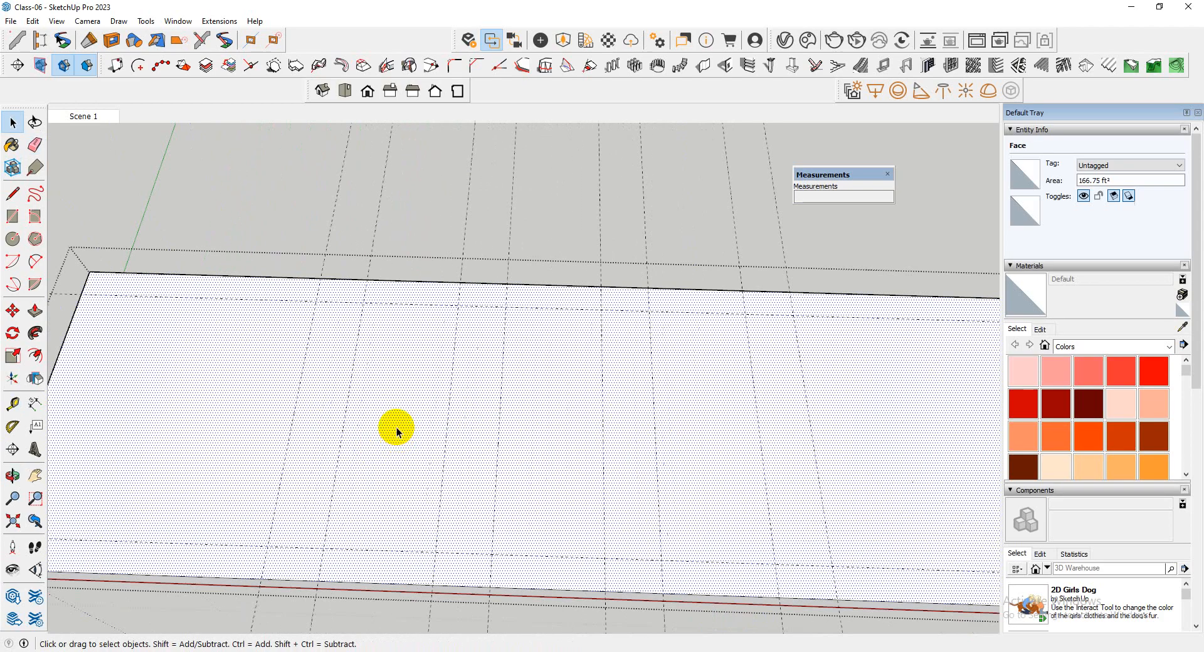
key("e")
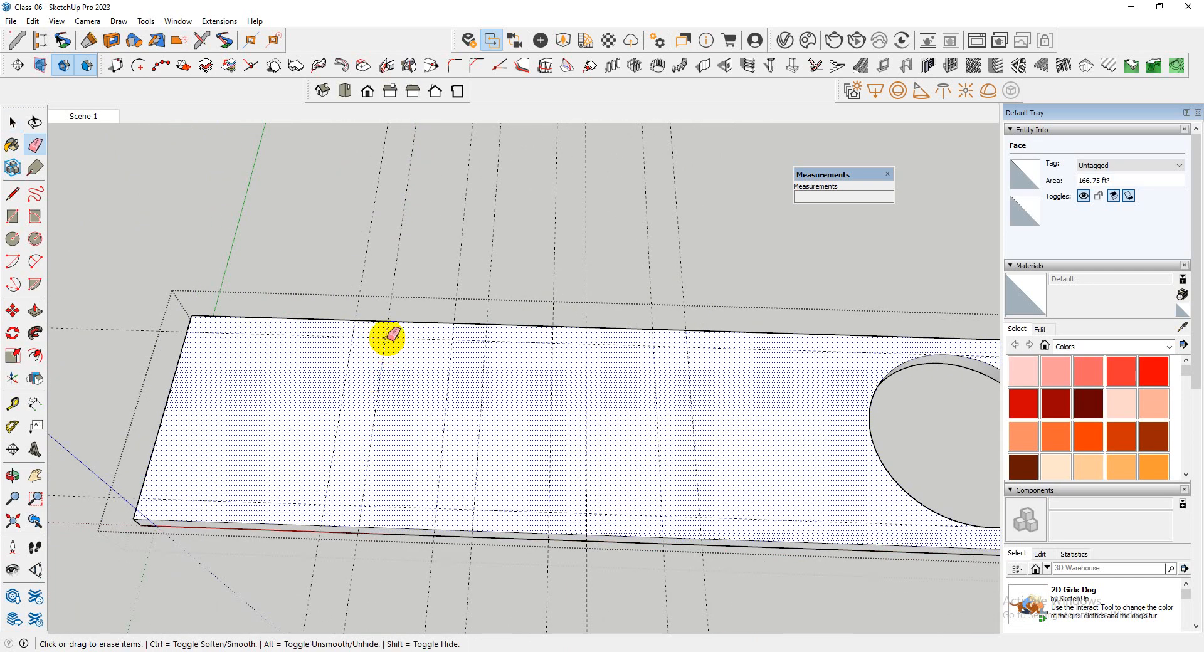
key("r")
left_click(385, 339)
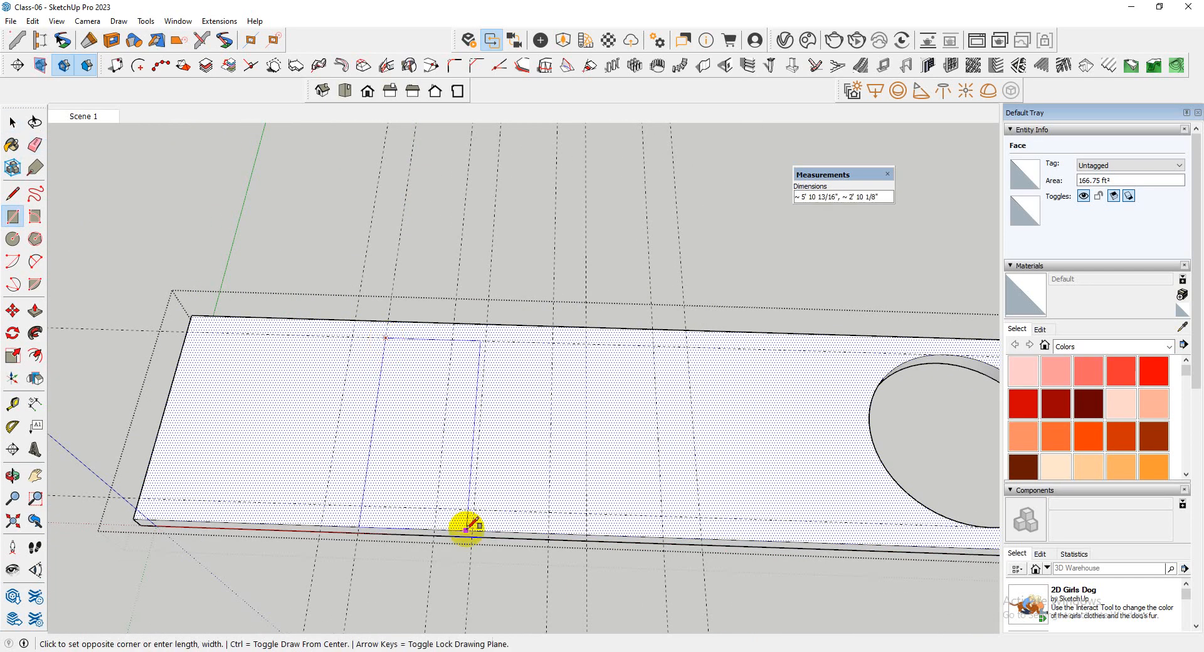
left_click(439, 507)
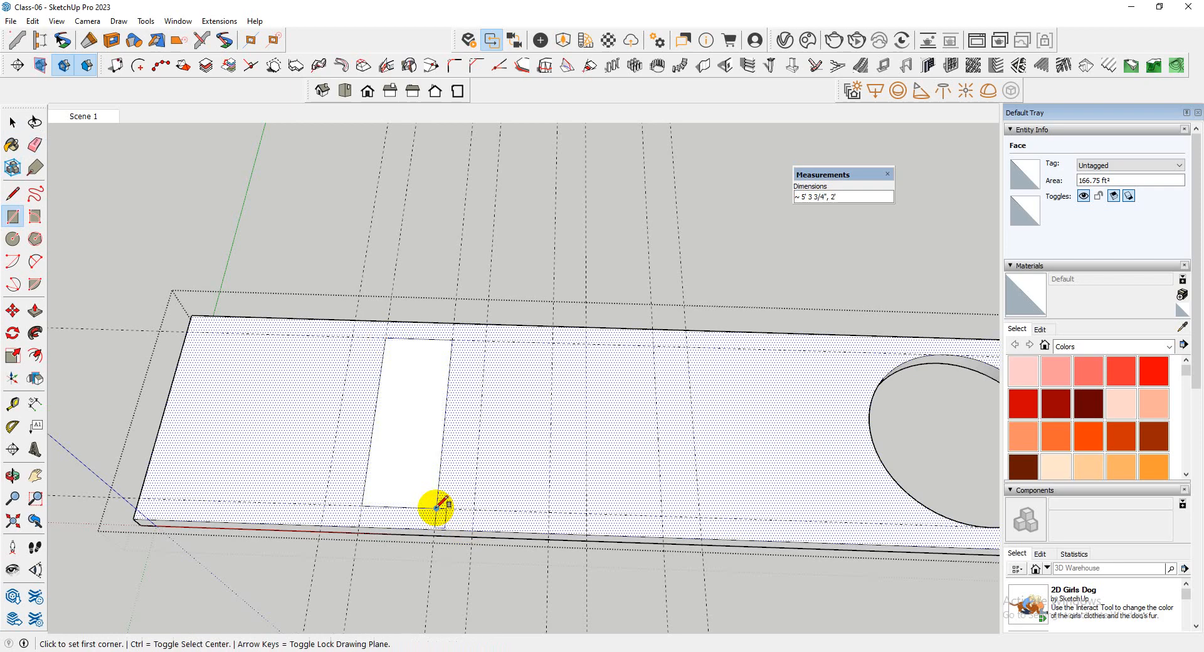
left_click(486, 340)
left_click(550, 512)
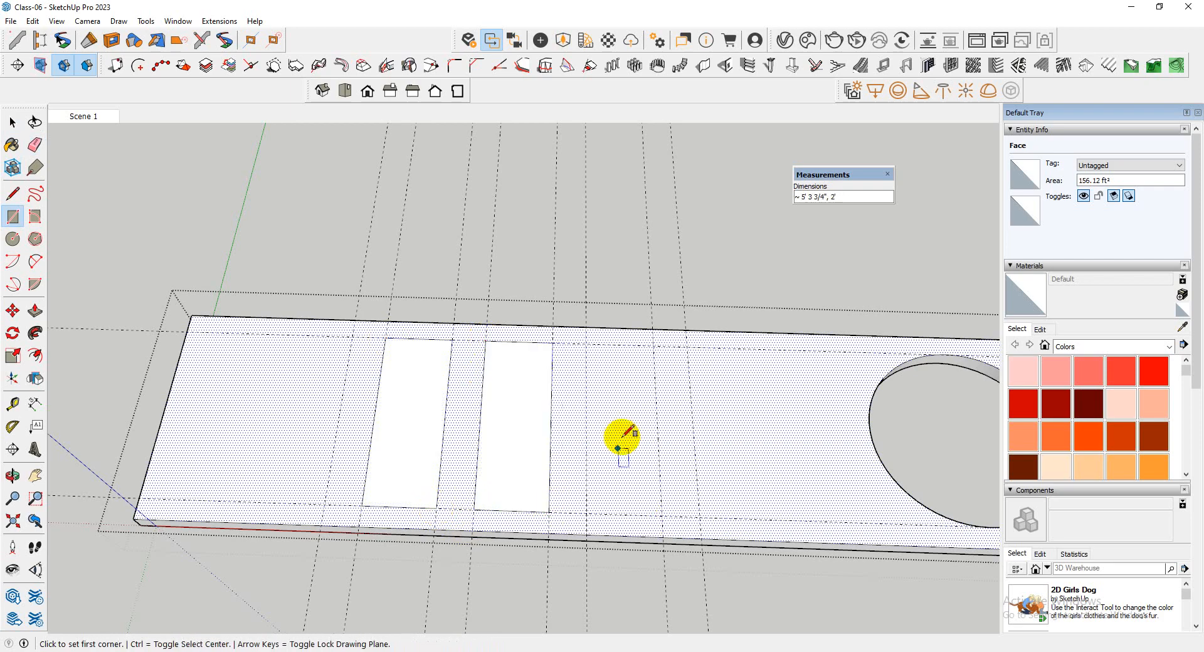
left_click(586, 343)
left_click(667, 515)
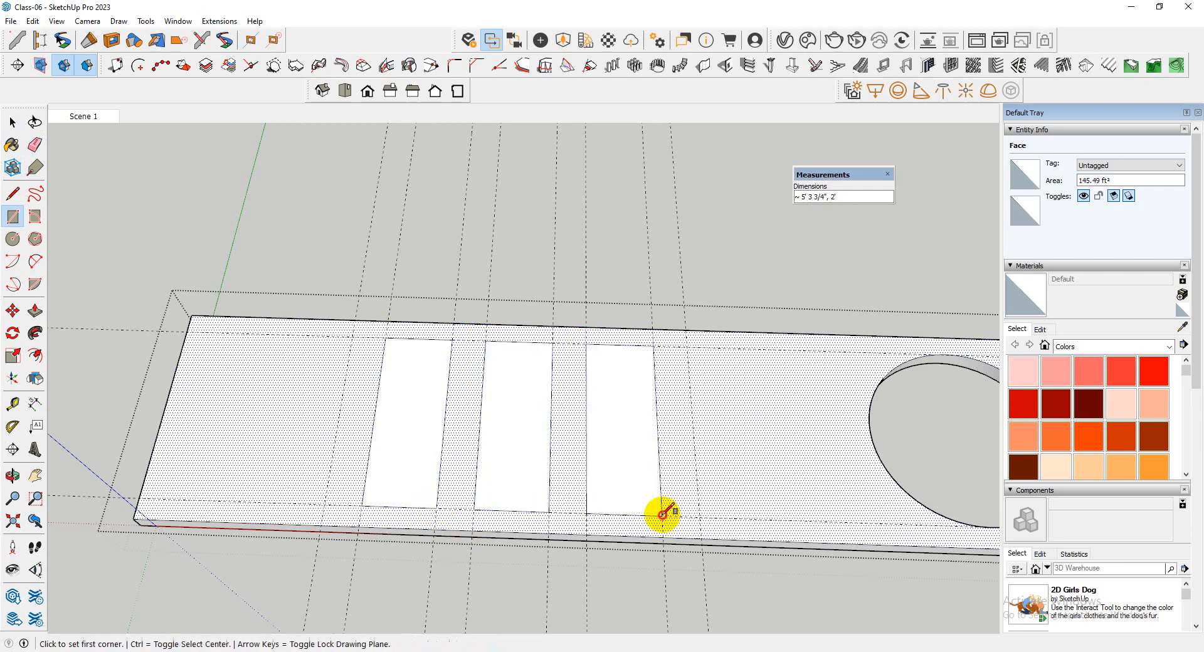
Examine how the three rectangles are spaced between the slab's blank end and the round opening
scroll(573, 473, "down", 3)
scroll(578, 462, "up", 3)
key("space")
left_click(469, 449)
left_click(363, 422)
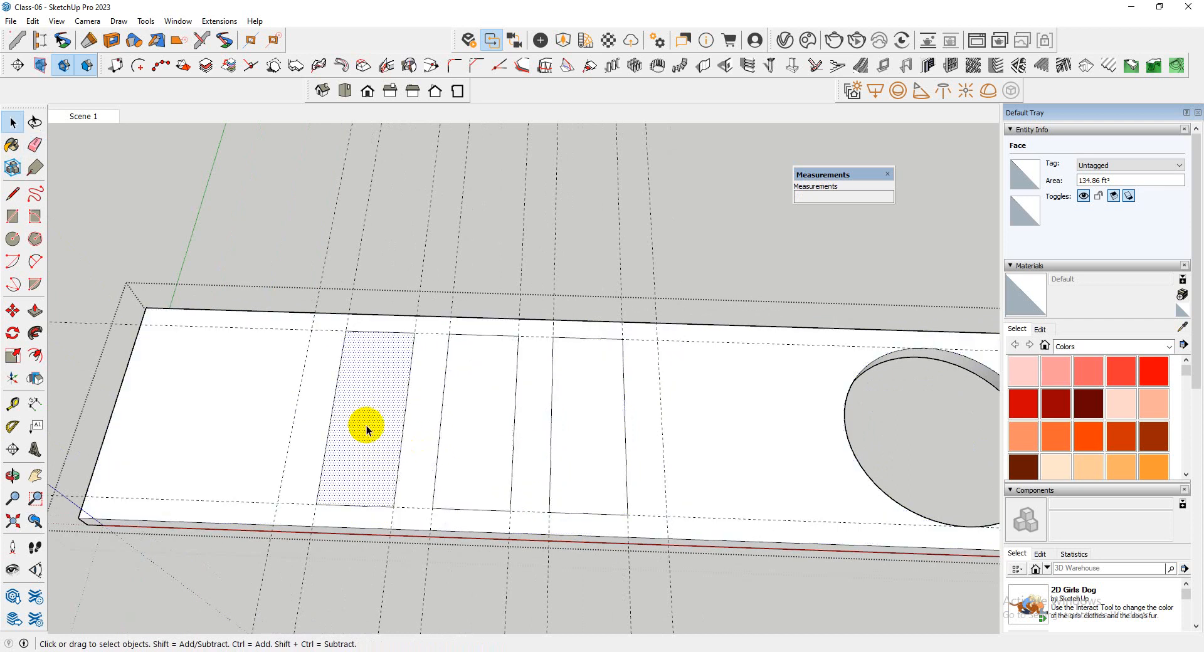
left_click(706, 444)
scroll(695, 437, "down", 3)
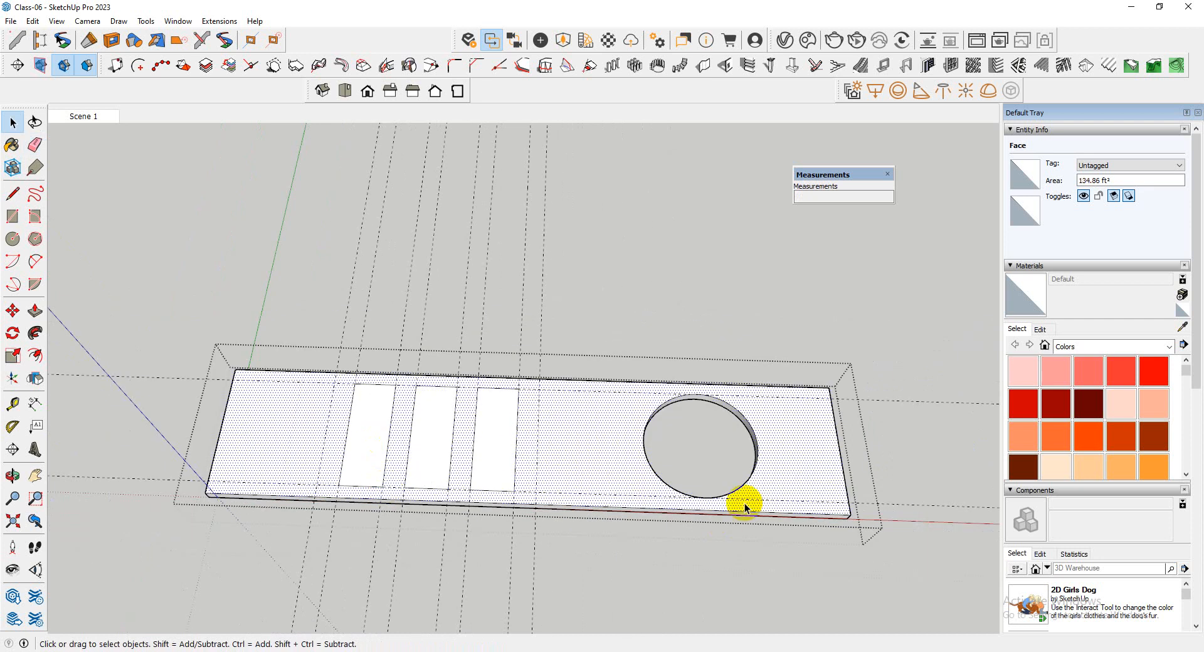
scroll(605, 438, "up", 5)
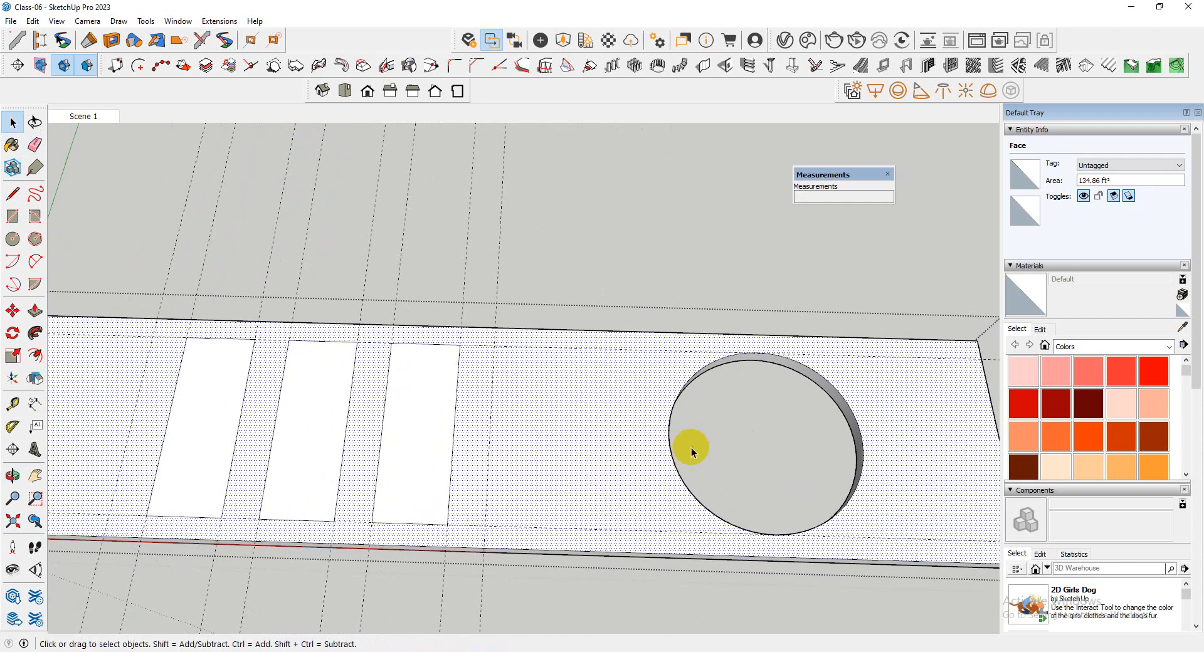
scroll(691, 447, "down", 2)
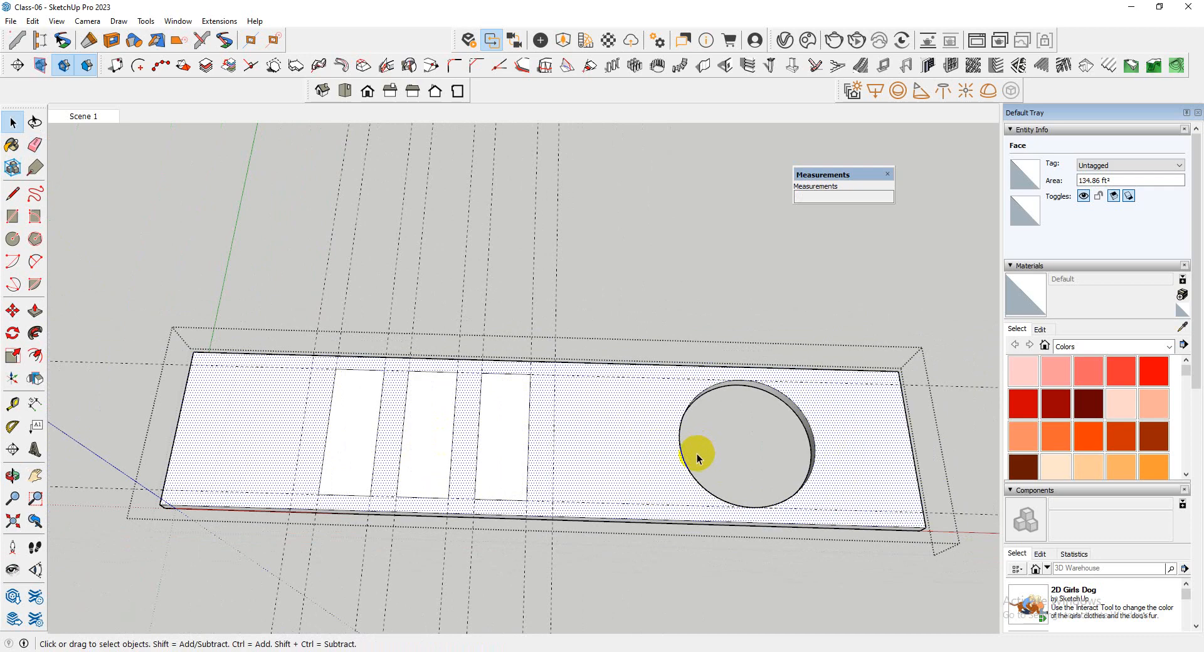
scroll(694, 454, "up", 2)
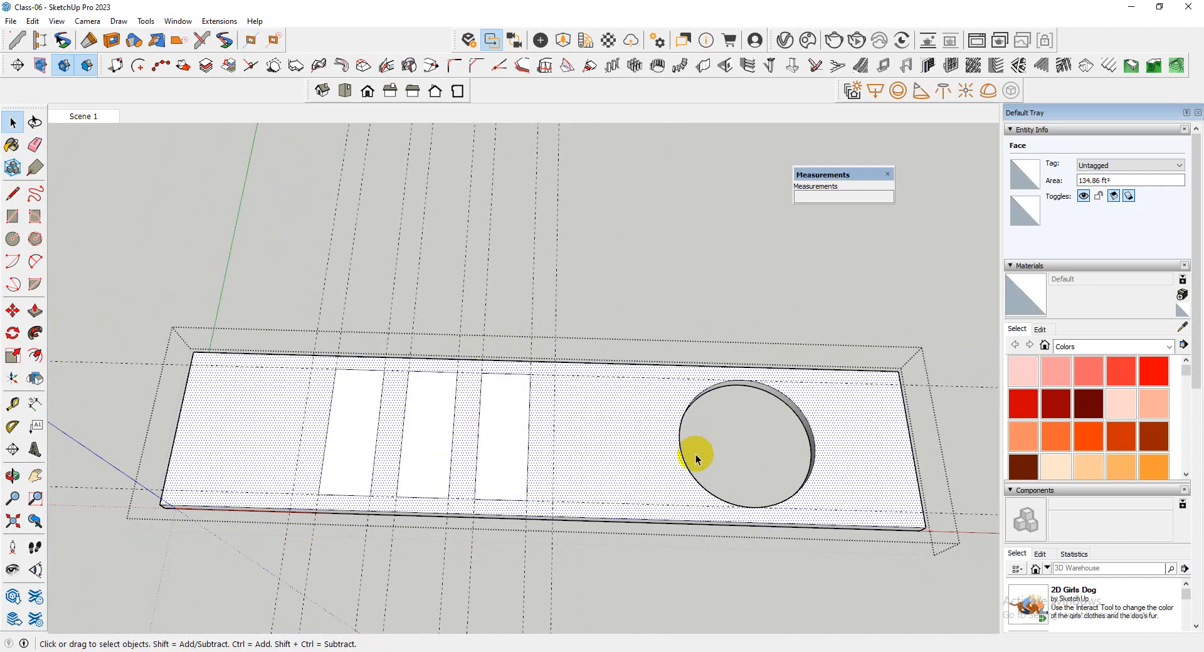
double_click(475, 462)
left_click(573, 462)
scroll(552, 455, "up", 3)
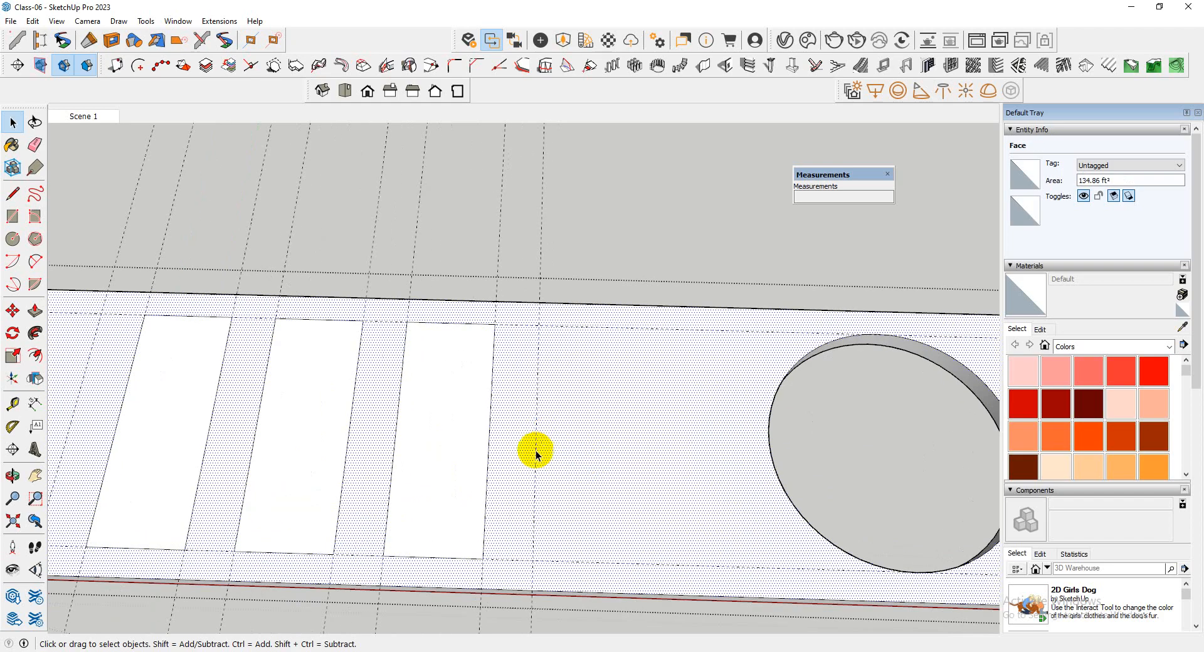
Copy the rectangle nearest the round opening with its edges to the next cross guide toward the opening
left_click(422, 482)
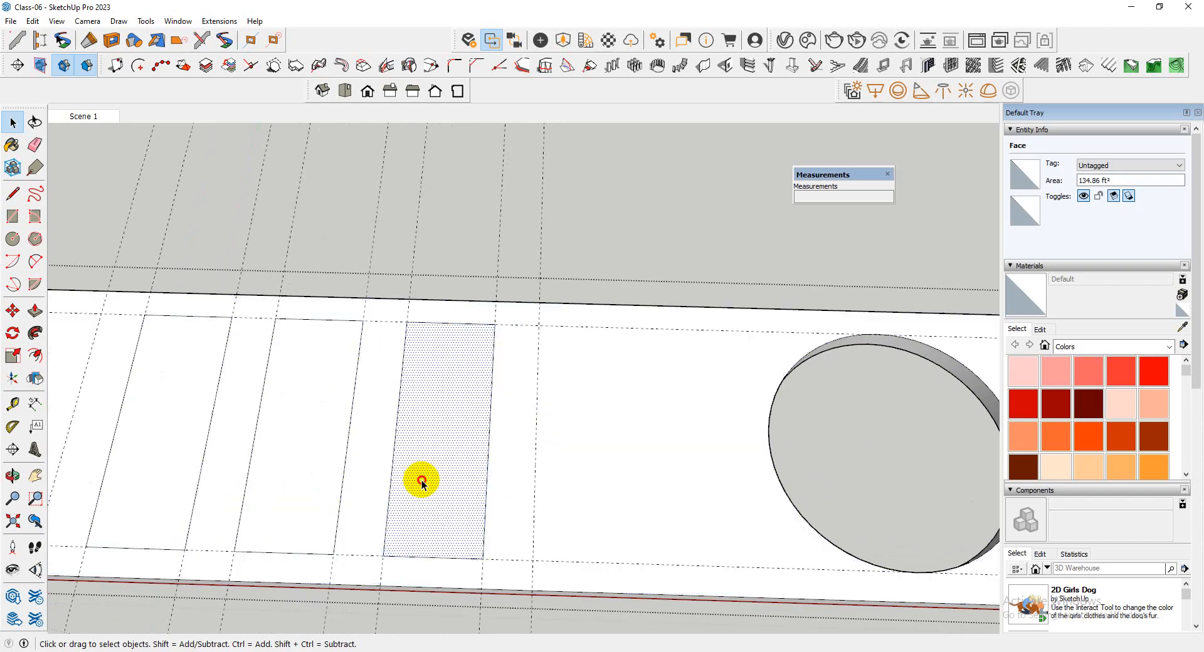
double_click(422, 482)
key("m")
left_click(384, 555)
key("ctrl")
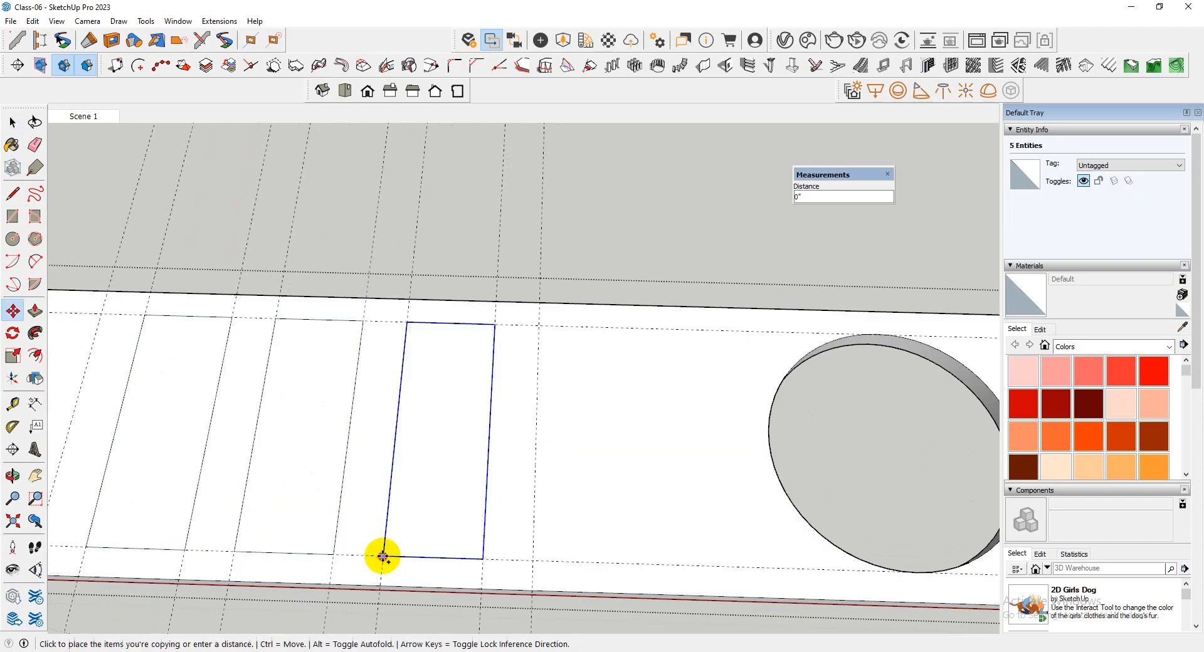
left_click(525, 556)
scroll(552, 533, "down", 4)
middle_click_drag(574, 513, 563, 477)
key("space")
scroll(627, 484, "down", 3)
scroll(607, 487, "up", 3)
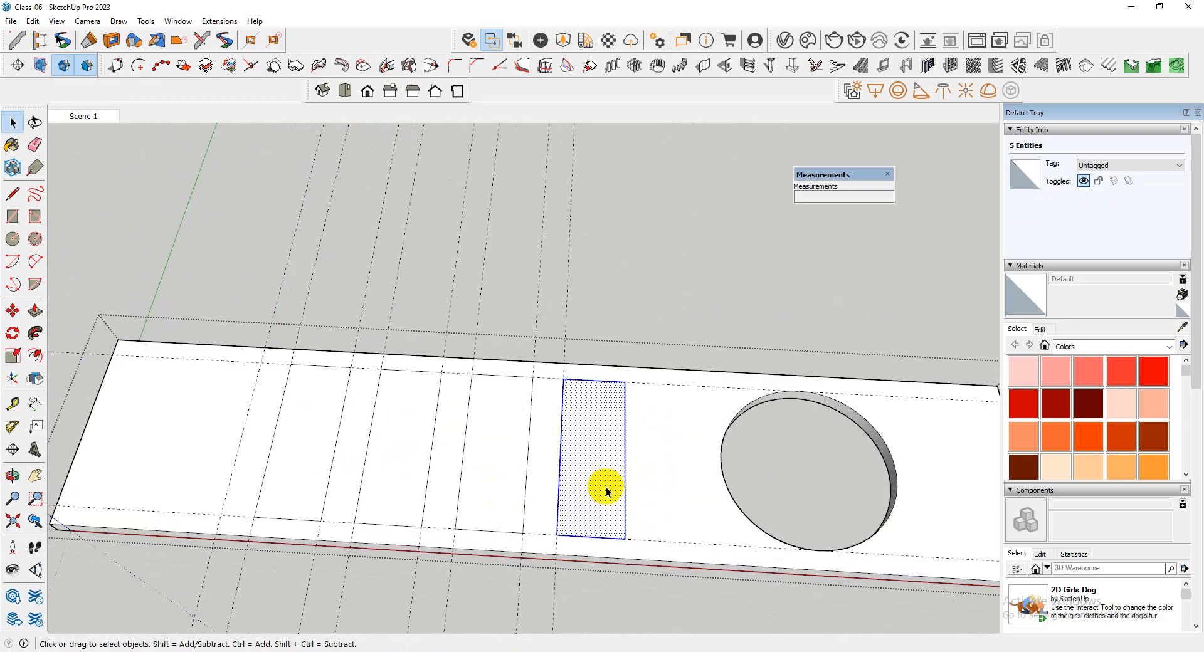
scroll(607, 487, "down", 3)
scroll(379, 500, "up", 2)
scroll(352, 460, "down", 2)
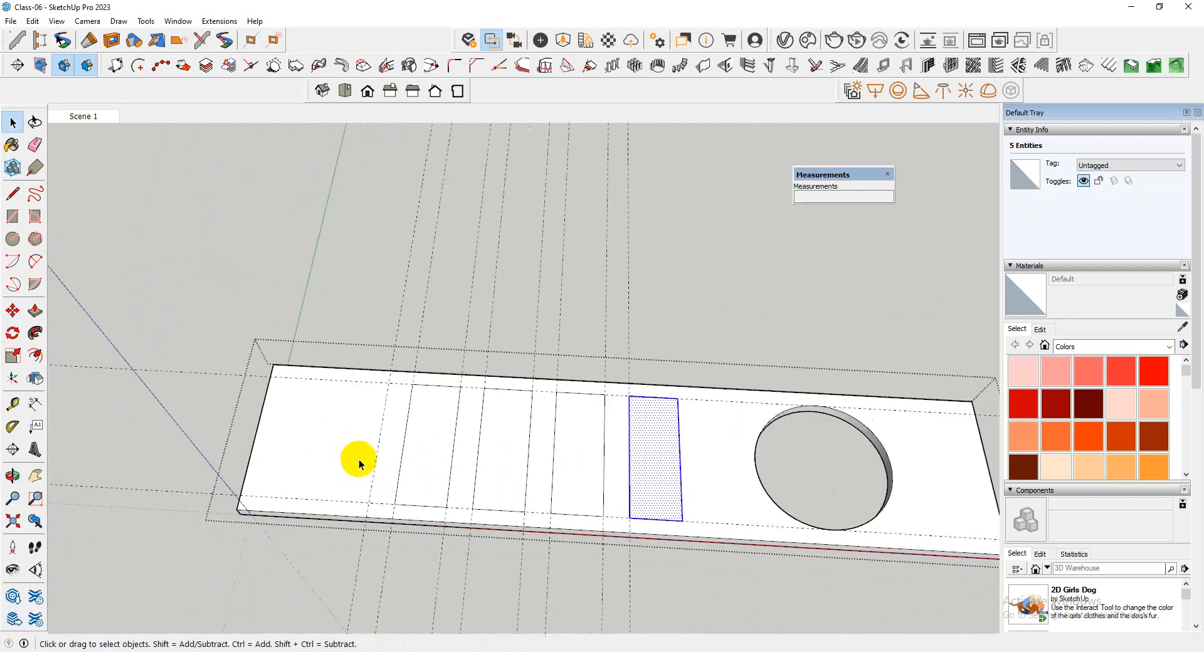
Select the four rectangles and move them about 9 7/16" along the slab toward the blank end
left_click_drag(377, 353, 660, 580)
scroll(637, 506, "up", 4)
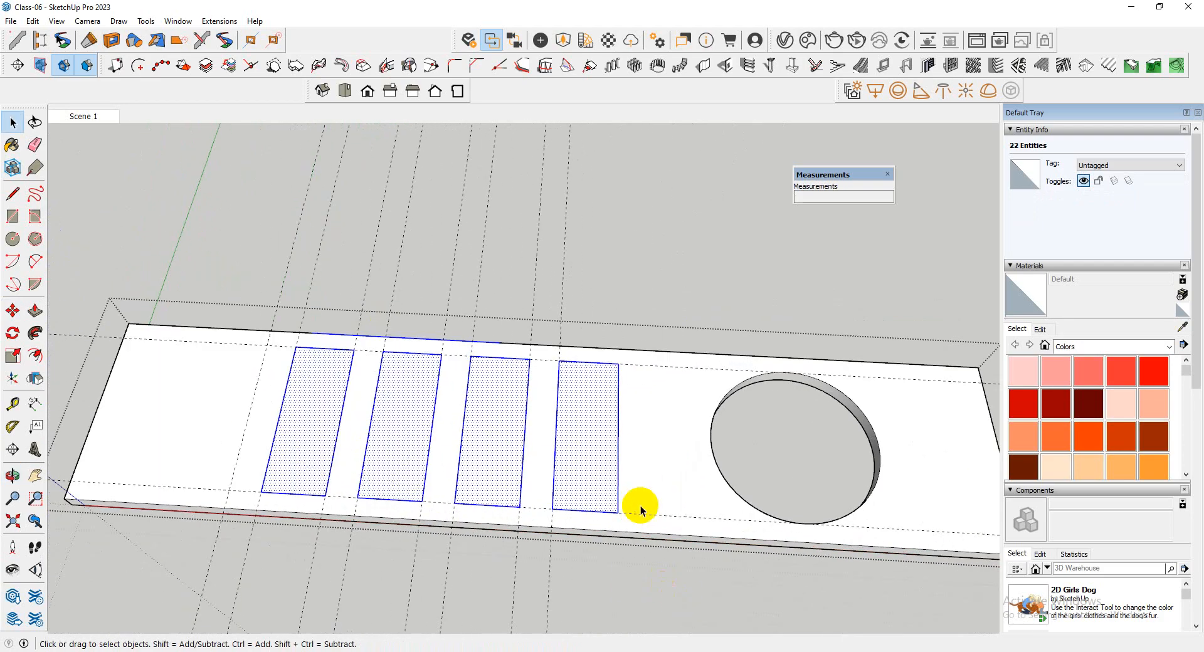
scroll(576, 500, "up", 1)
key("m")
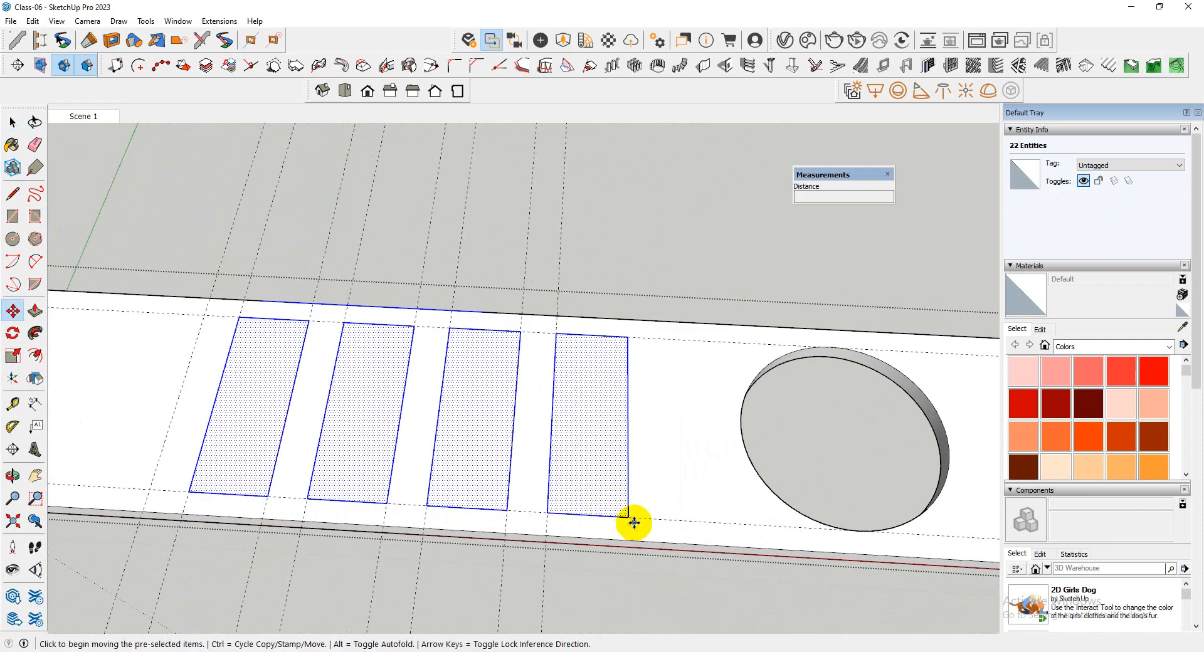
left_click(634, 522)
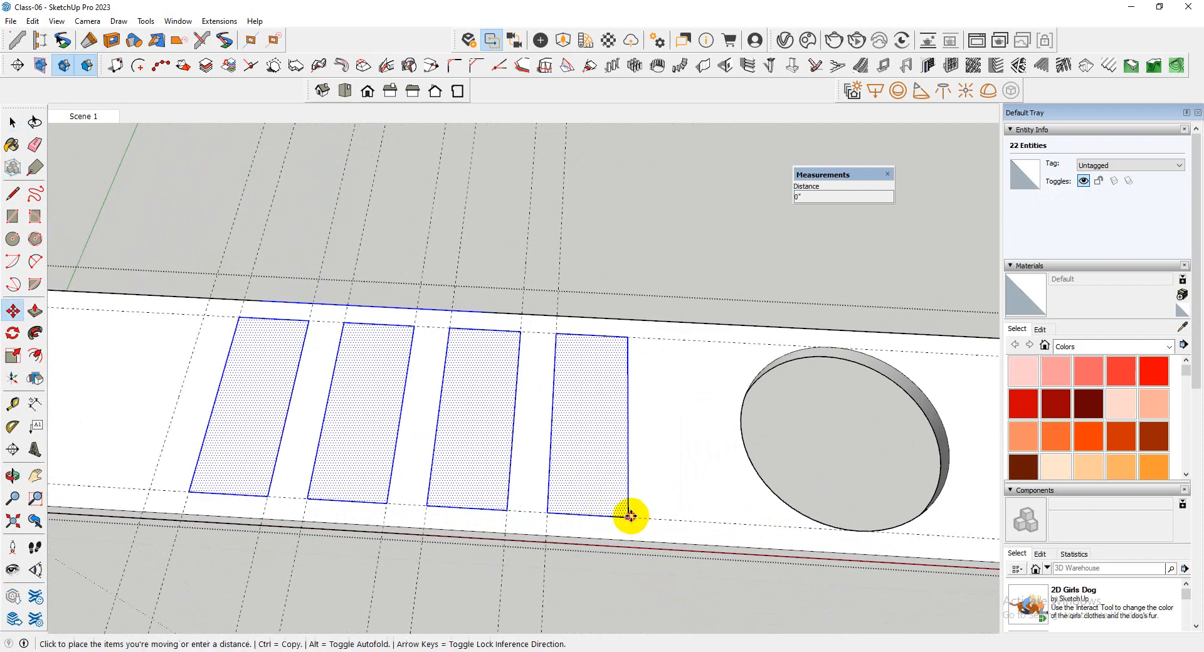
left_click(597, 515)
scroll(589, 519, "down", 3)
middle_click_drag(589, 518, 585, 560)
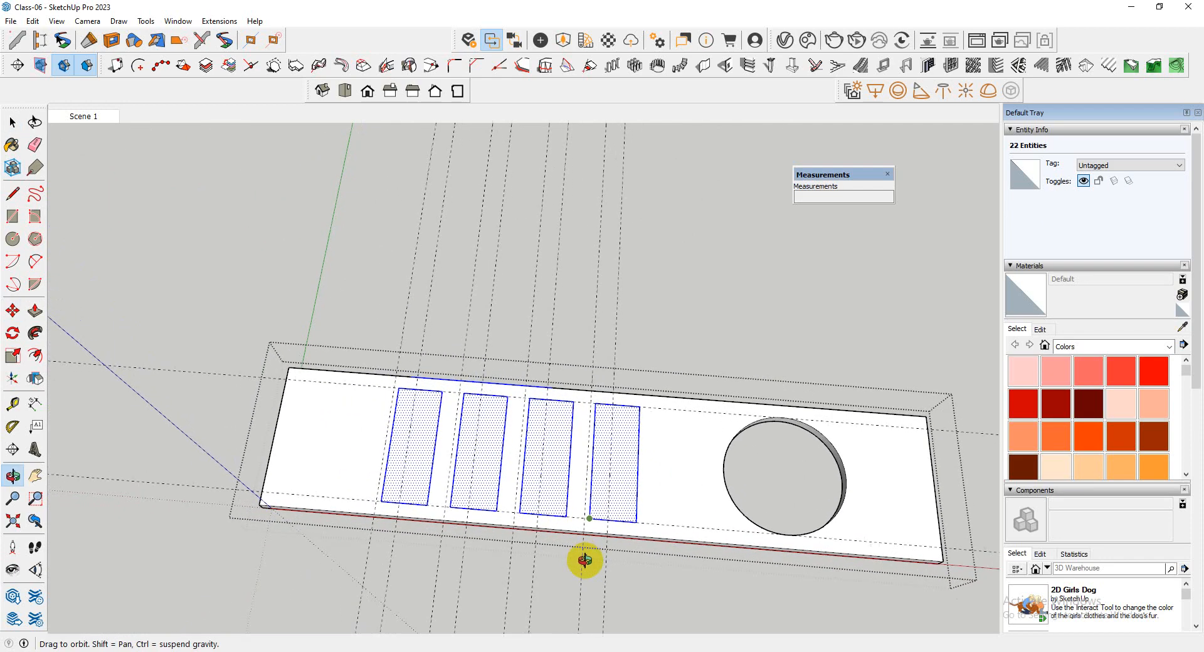
scroll(639, 523, "up", 4)
scroll(637, 523, "down", 2)
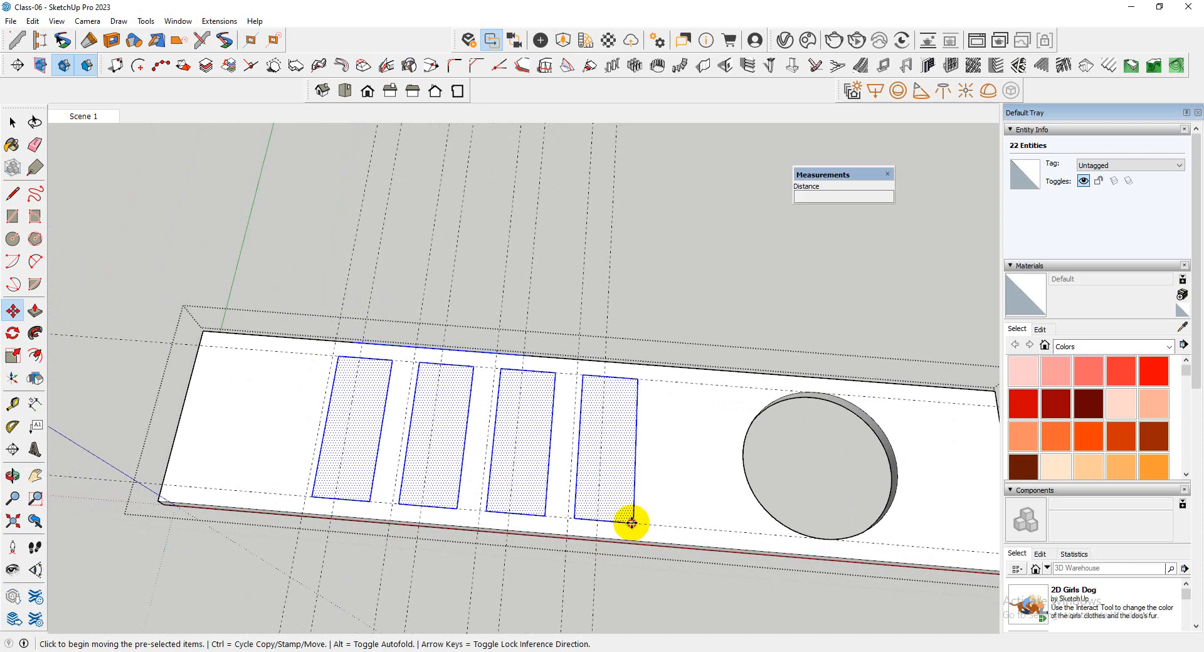
Shift the four selected rectangles back toward the round opening in two short moves along the lengthwise guide
left_click(632, 522)
left_click(650, 523)
scroll(336, 524, "down", 3)
middle_click_drag(336, 524, 373, 543)
scroll(492, 519, "up", 3)
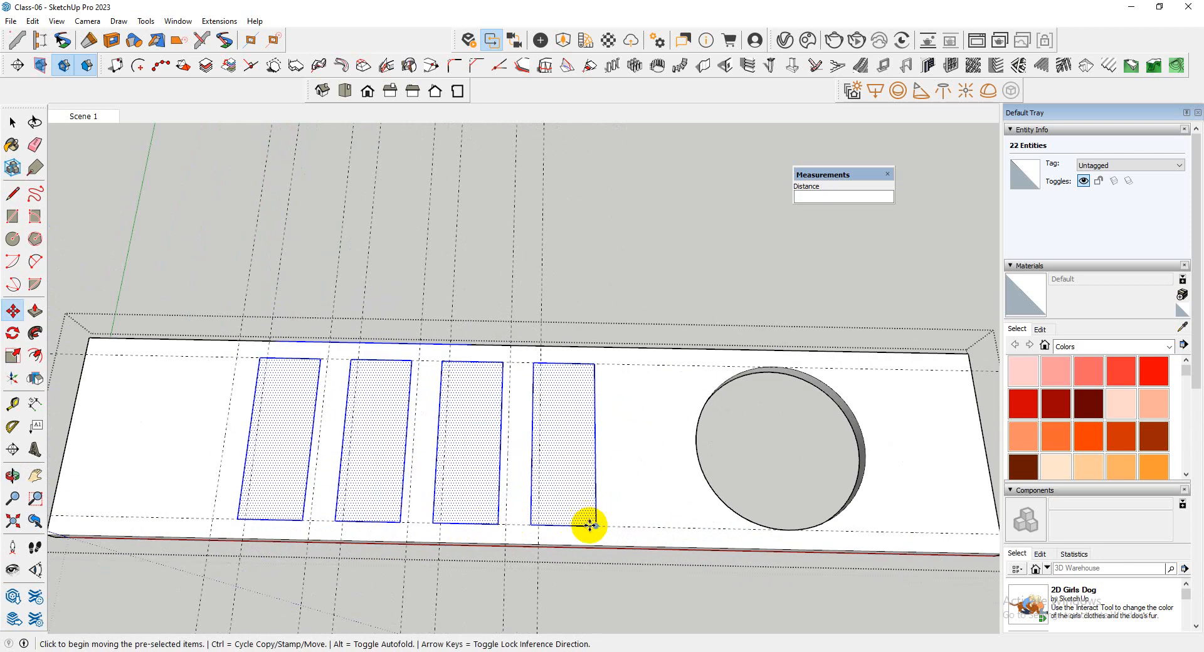
left_click(597, 526)
left_click(620, 524)
scroll(744, 525, "down", 2)
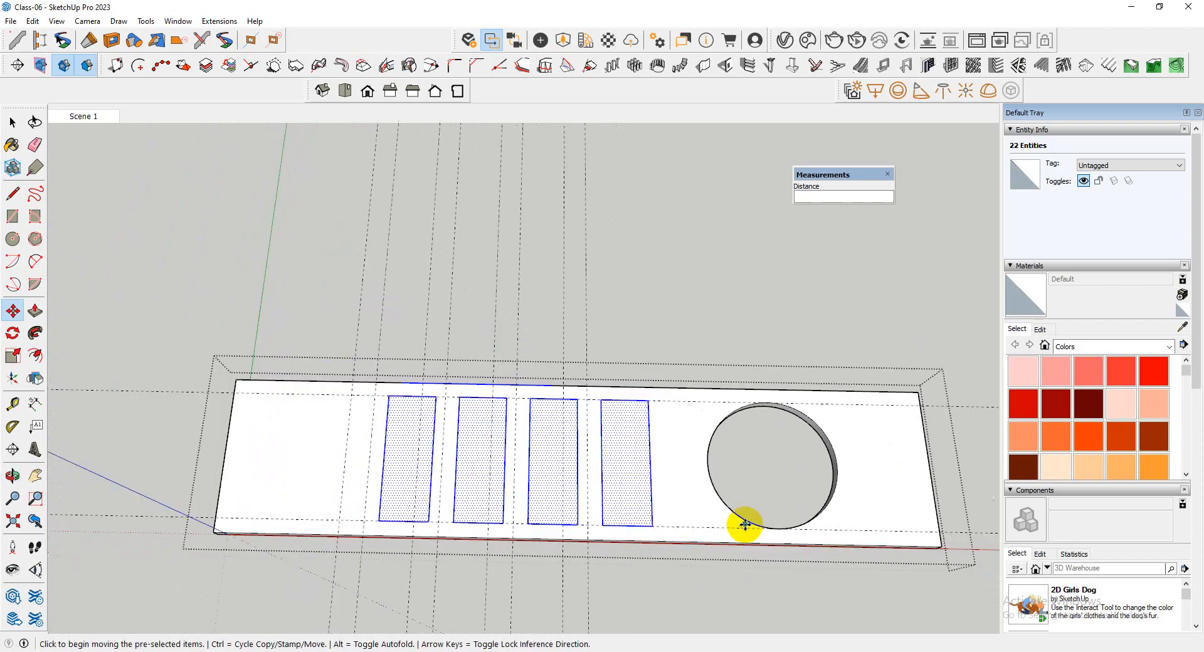
scroll(451, 517, "up", 2)
Copy the rectangle nearest the blank end, with its edges, one rectangle spacing farther toward that end
key("space")
left_click(430, 492)
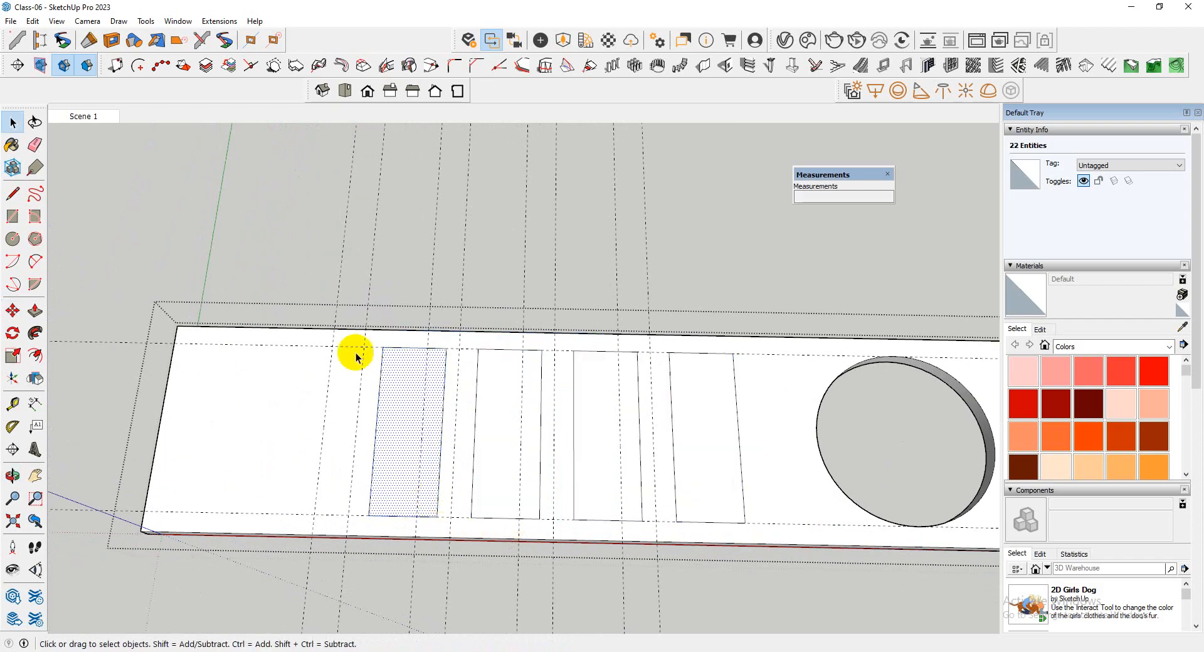
scroll(457, 516, "up", 2)
key("m")
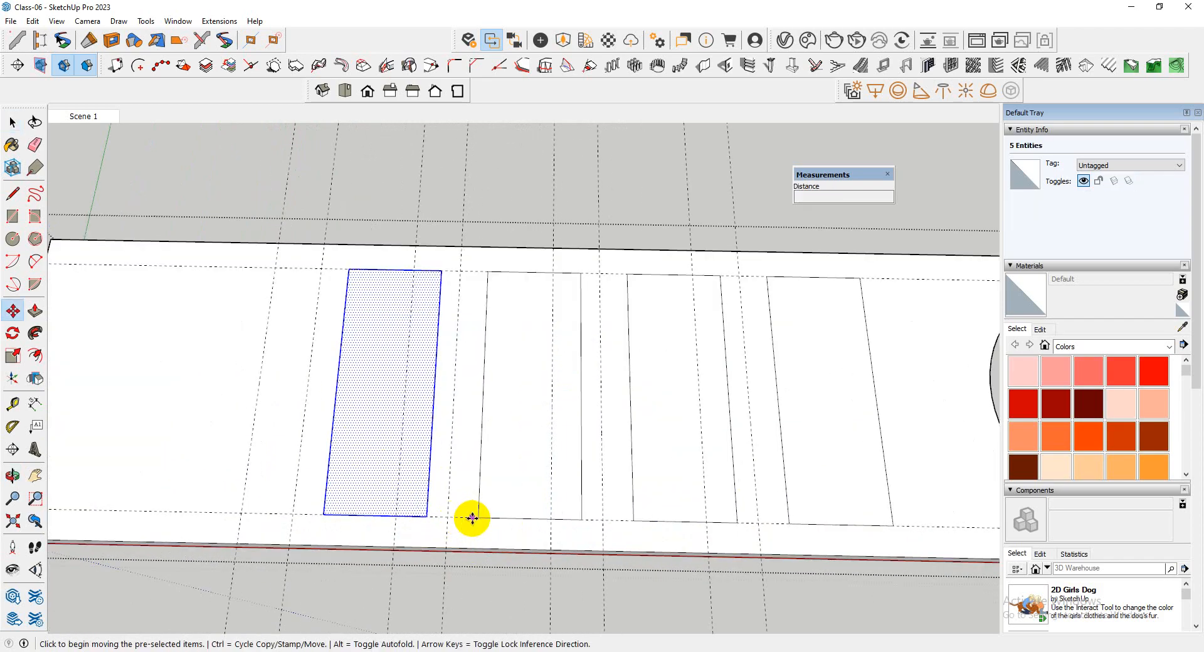
left_click(479, 517)
key("ctrl")
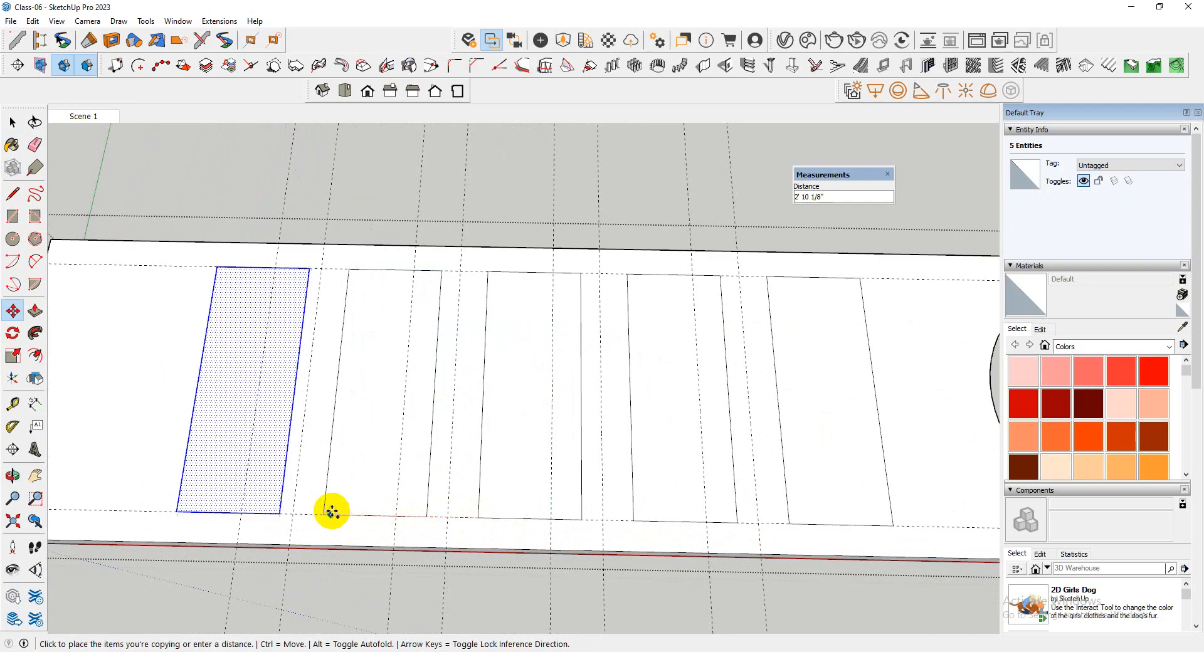
left_click(321, 512)
scroll(377, 524, "down", 3)
scroll(420, 486, "down", 2)
key("space")
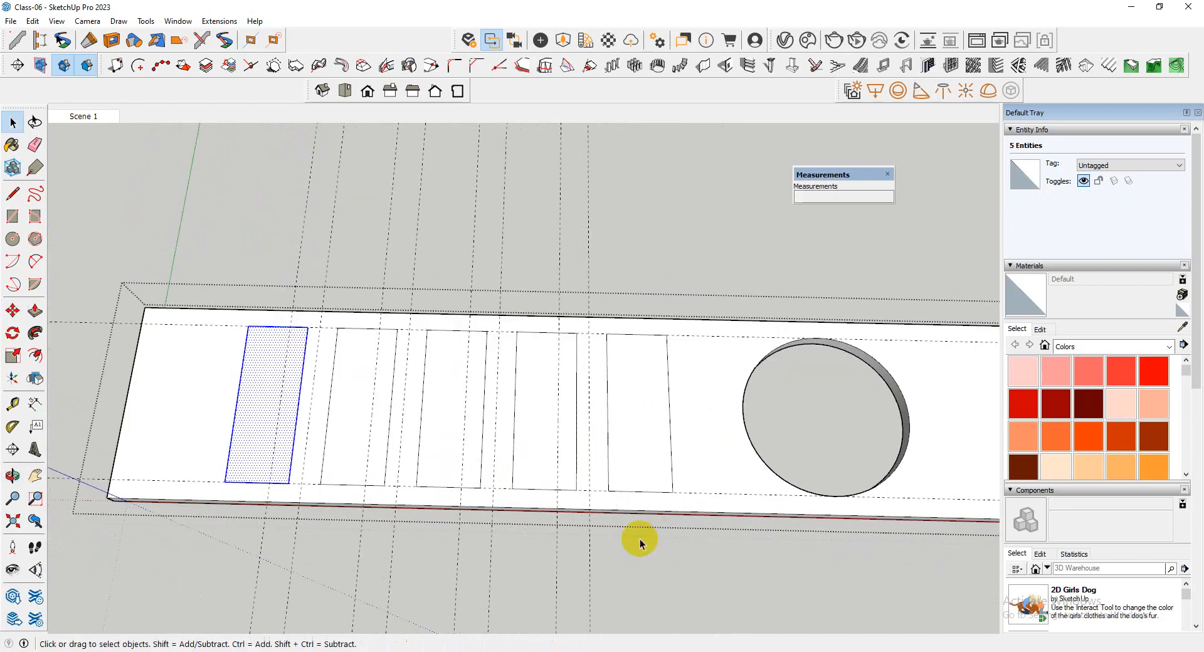
Erase all the cross guides and the two lengthwise guides from the slab
scroll(439, 469, "down", 2)
key("e")
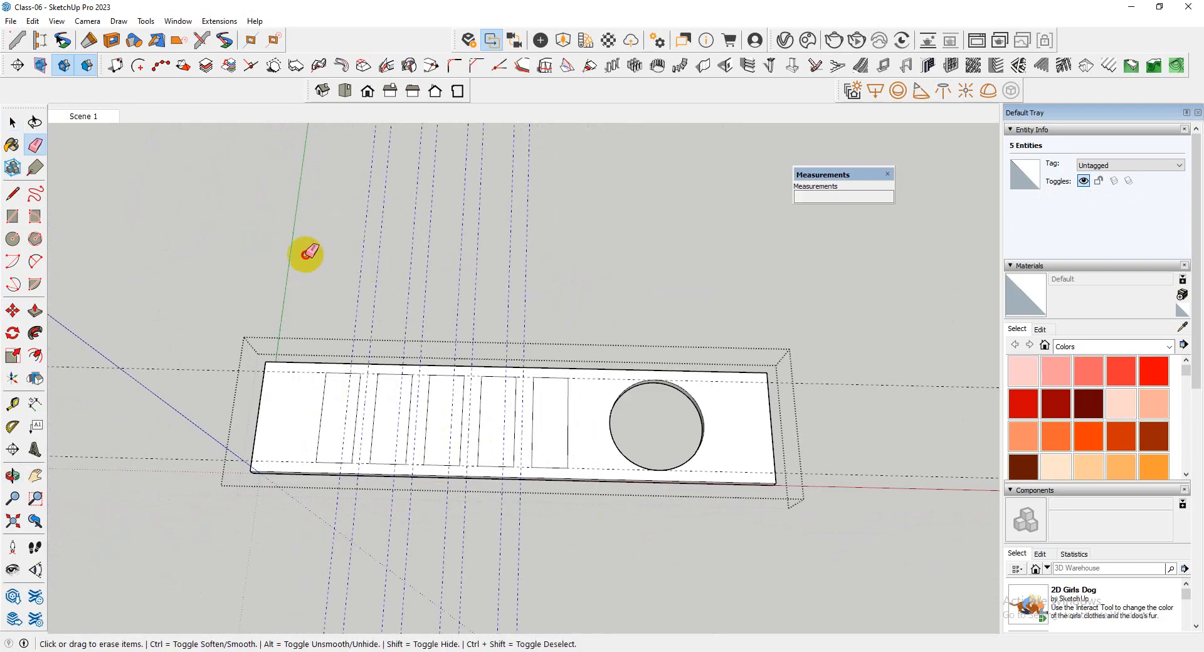
scroll(515, 389, "up", 2)
scroll(349, 389, "down", 2)
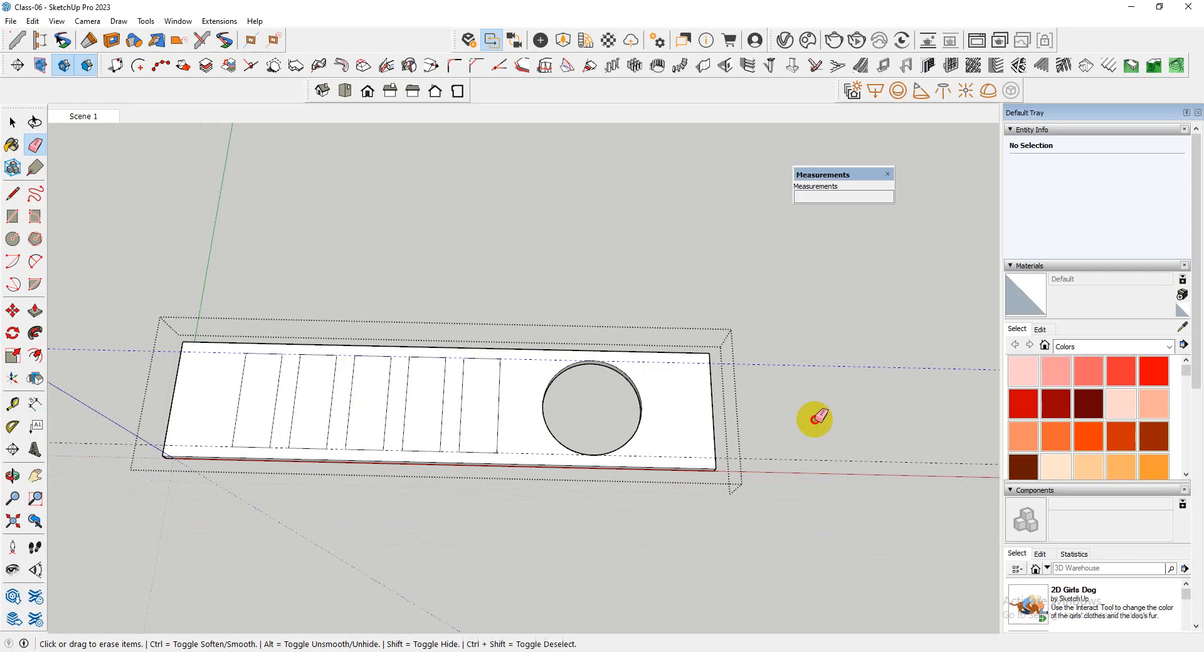
scroll(464, 441, "up", 2)
Try to push the rectangle nearest the round opening about 5 9/16" into the slab, and undo the latest changes
key("p")
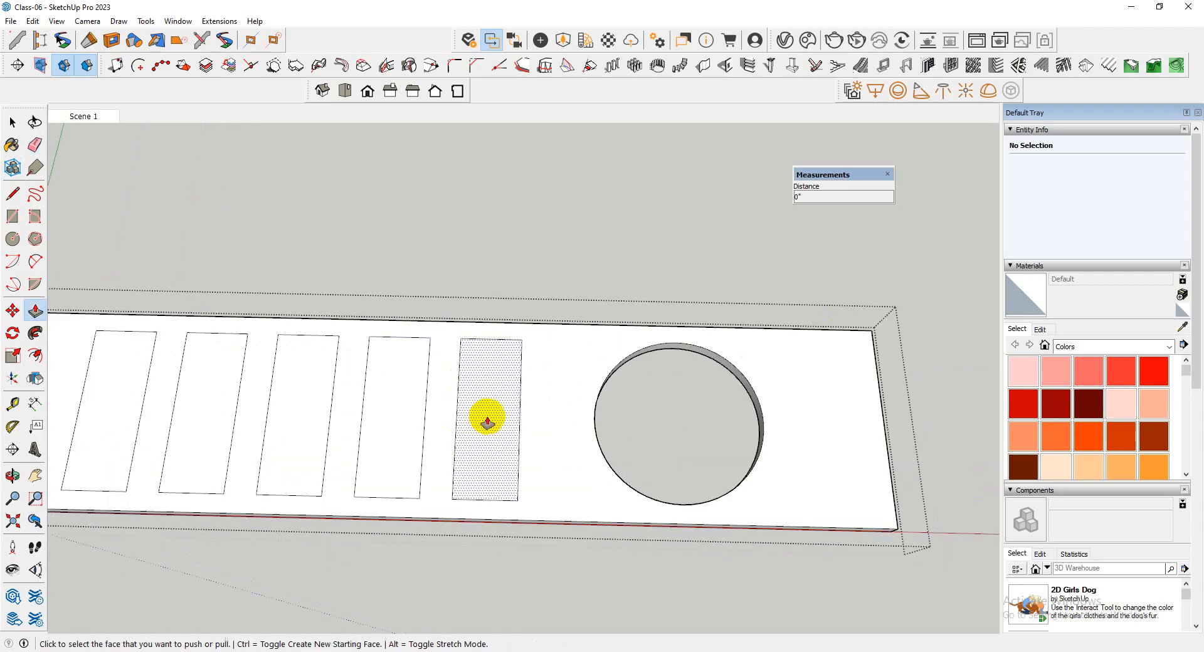
left_click(487, 439)
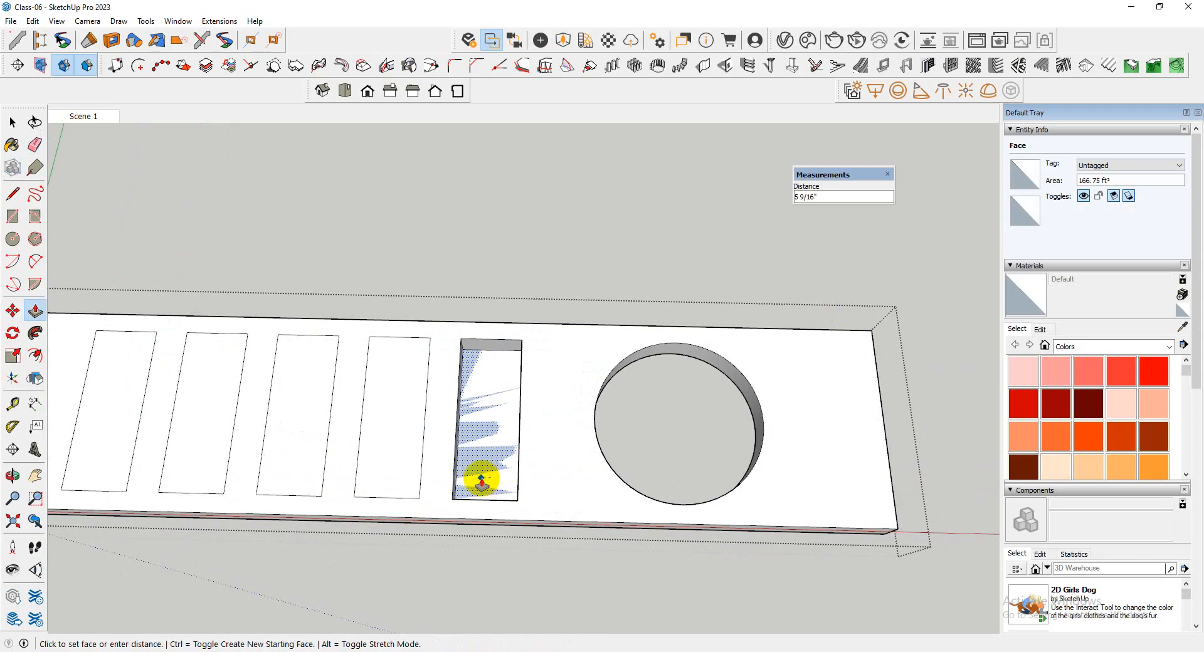
key("Escape")
left_click(483, 476)
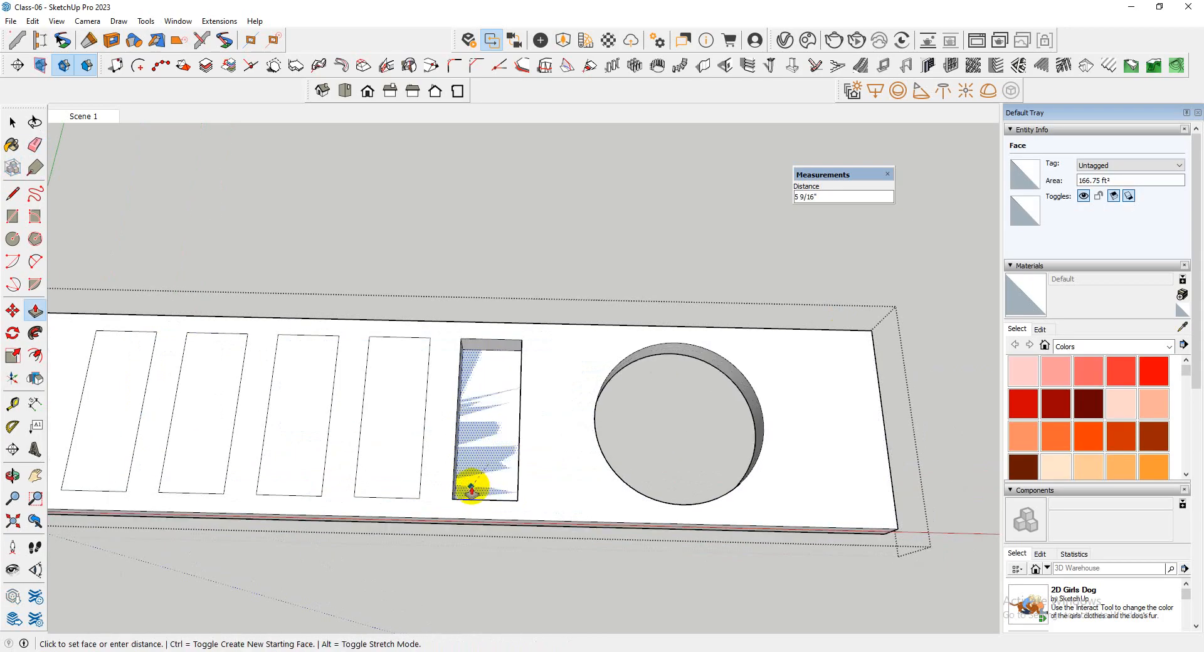
key("ctrl+z")
key("ctrl+z")
key("ctrl+z")
Push the rectangle nearest the round opening 6" through the slab to cut it out
left_click(489, 445)
left_click(478, 472)
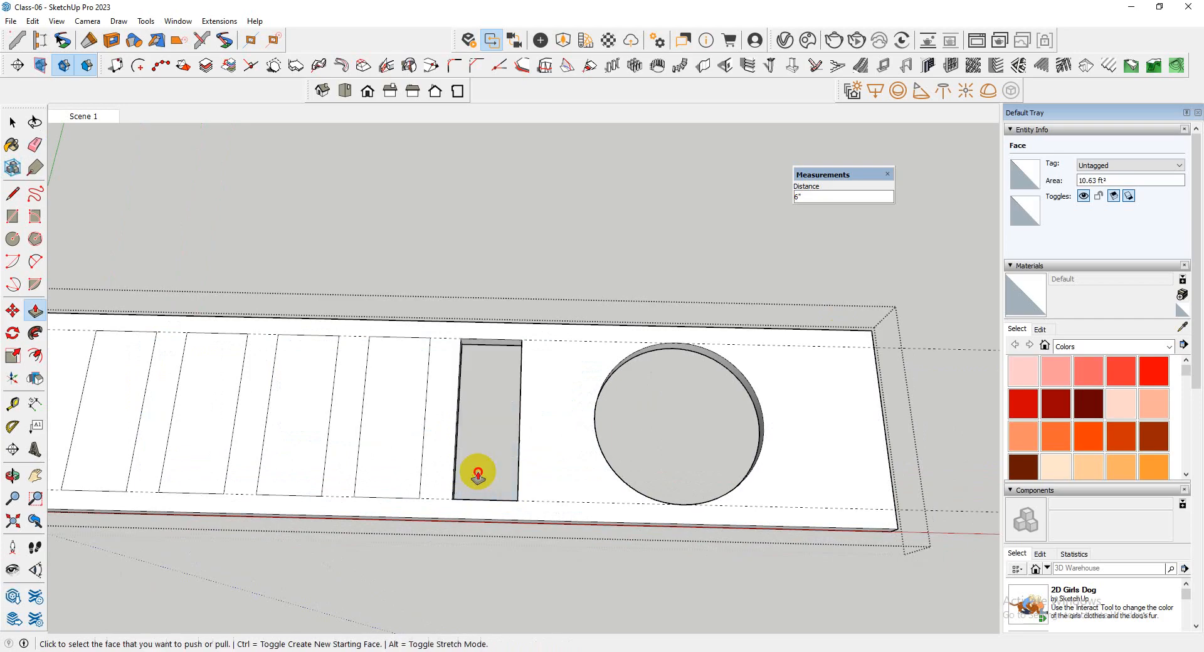
Push the remaining four rectangles 6" through the top slab to cut them out, and close the slab's group
double_click(395, 442)
double_click(308, 422)
left_click(215, 419)
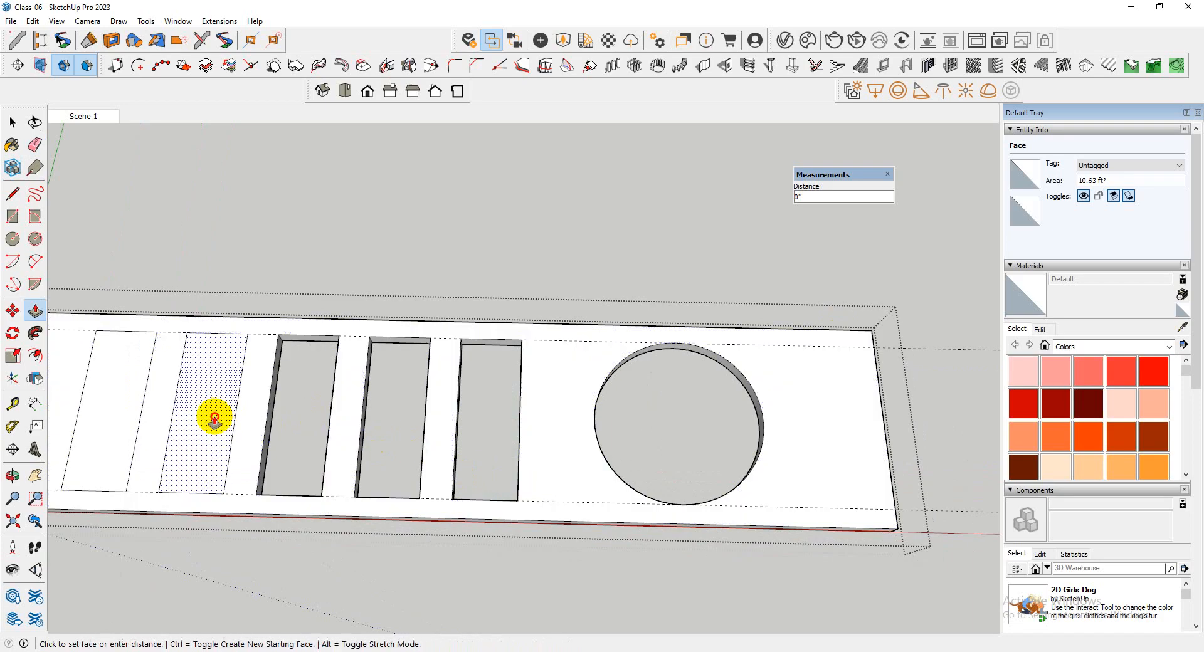
left_click(215, 418)
double_click(119, 407)
scroll(389, 448, "down", 3)
mouse_move(591, 462)
middle_mouse_down()
mouse_move(625, 173)
mouse_move(845, 470)
mouse_move(483, 475)
middle_mouse_up()
key("e")
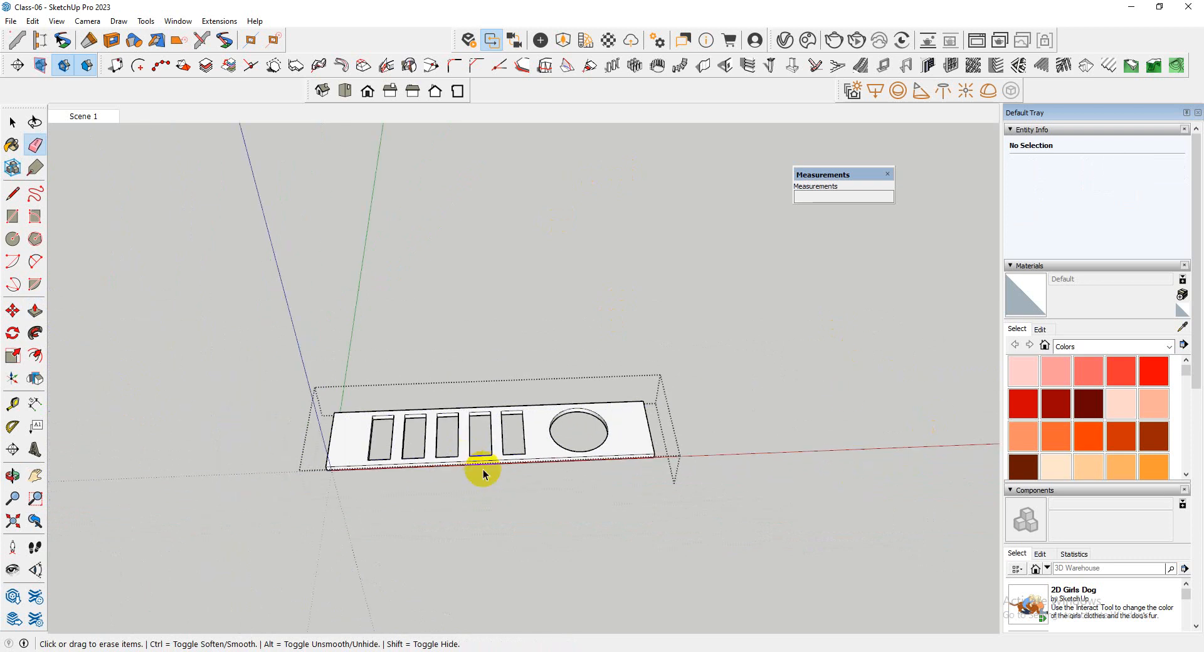
key("space")
left_click(764, 541)
Examine the tower's front, side wall and top slab openings from low and raised viewpoints
middle_click_drag(766, 540, 411, 141)
scroll(425, 276, "down", 4)
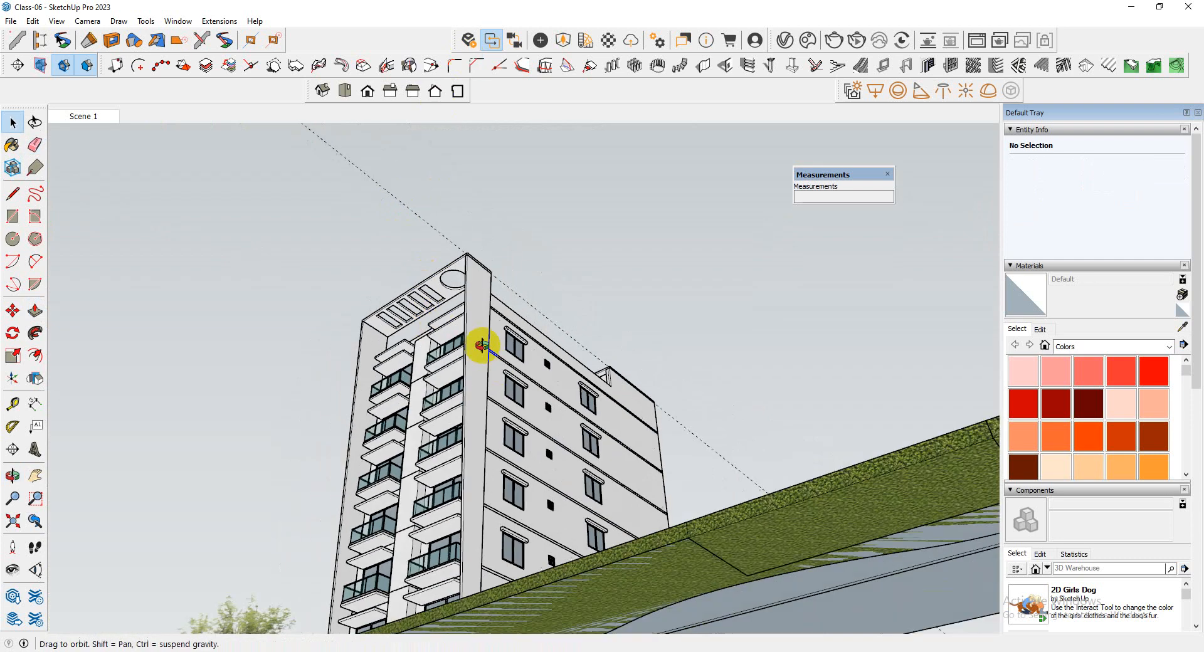
middle_click_drag(482, 345, 540, 260)
scroll(500, 363, "down", 4)
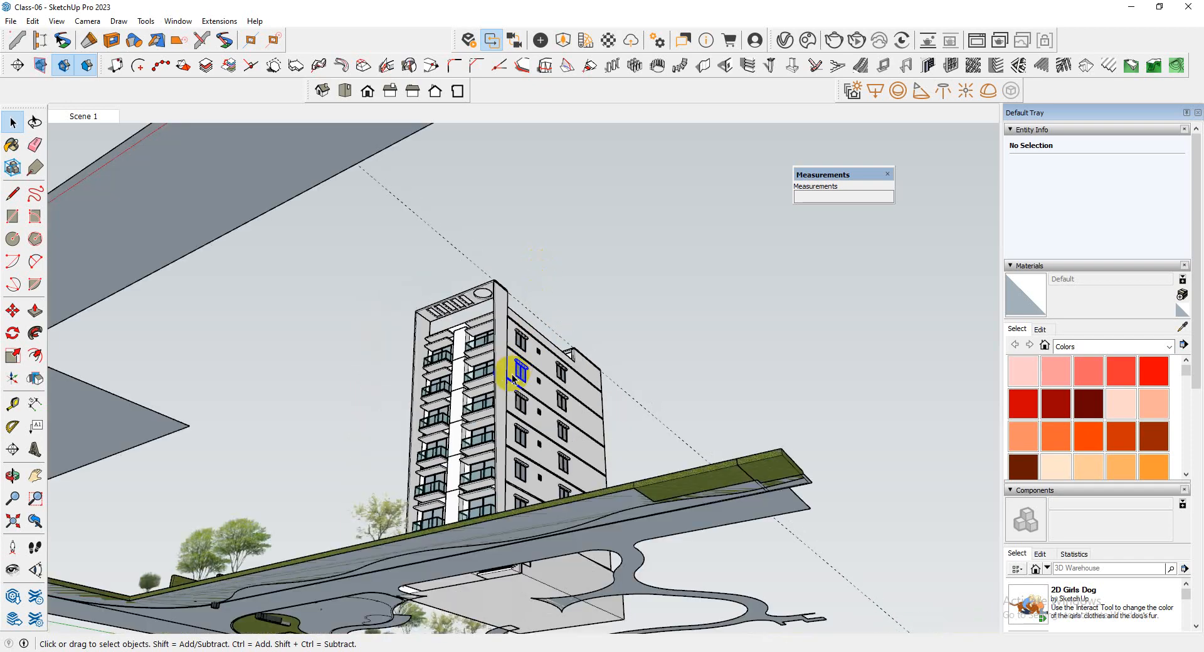
middle_click_drag(500, 363, 574, 389)
scroll(511, 498, "up", 3)
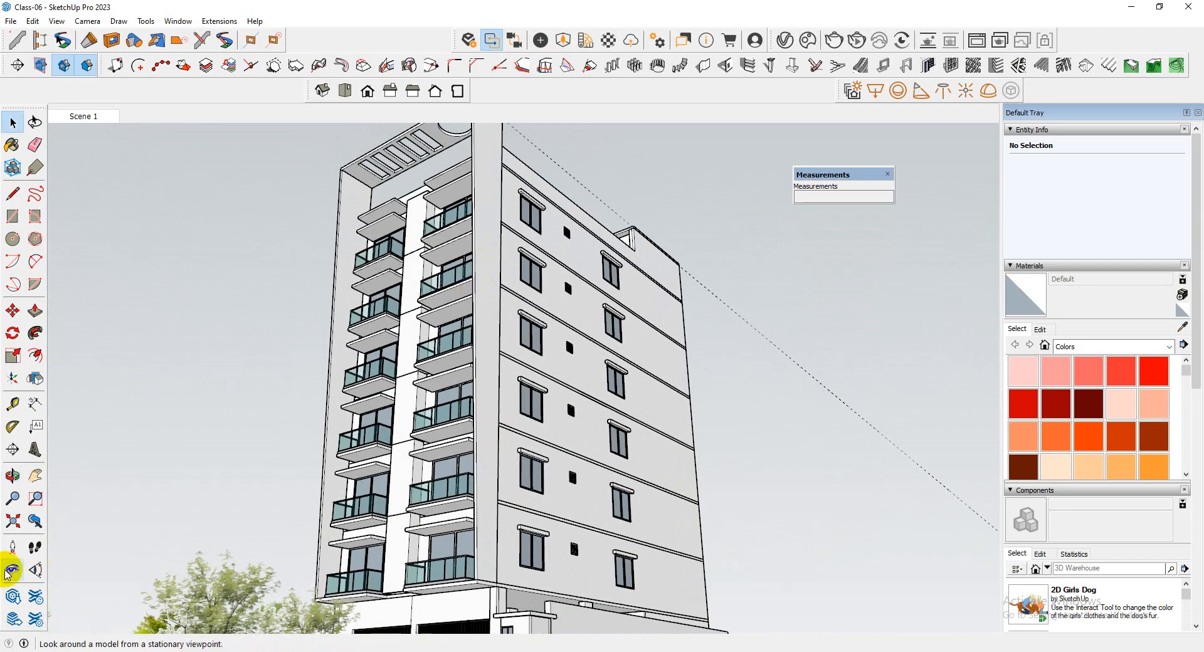
left_click(9, 572)
left_click_drag(390, 557, 424, 511)
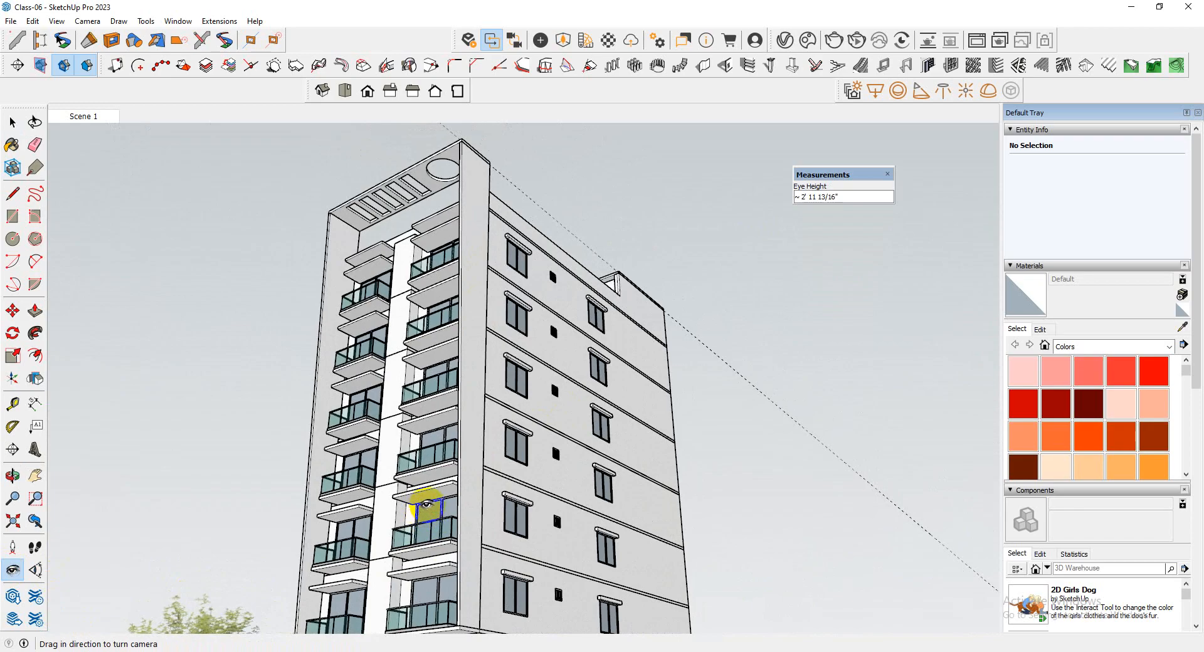
middle_click_drag(409, 497, 505, 609)
scroll(577, 540, "down", 2)
middle_click_drag(575, 539, 471, 388)
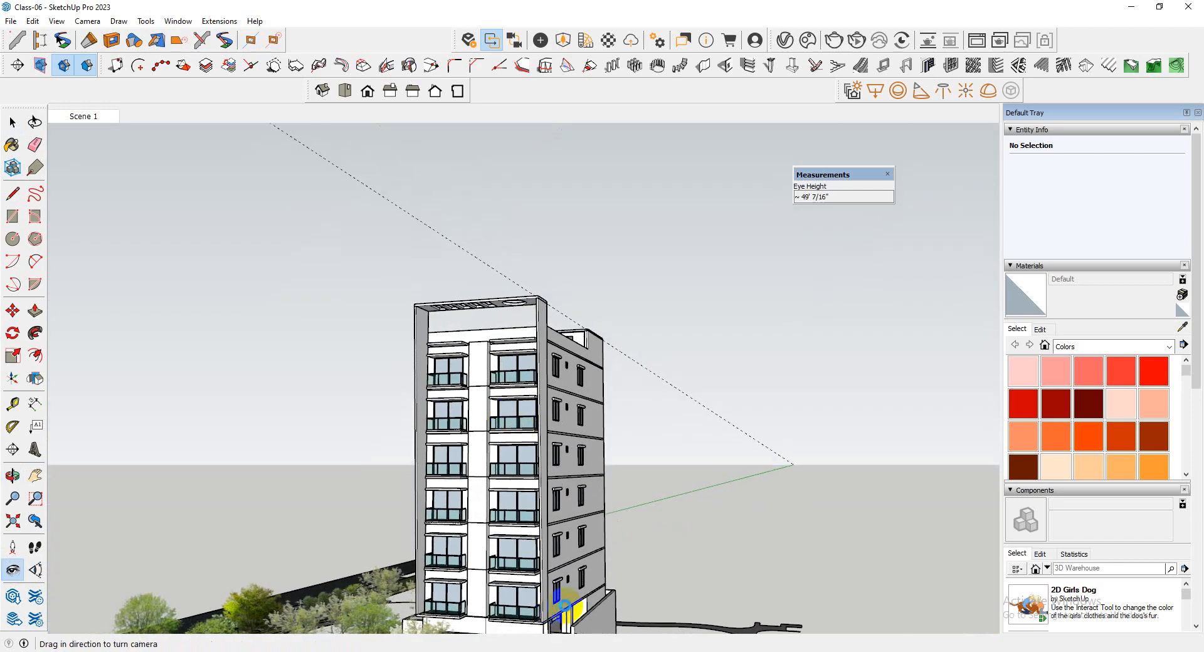
scroll(568, 606, "up", 2)
scroll(548, 571, "down", 2)
middle_click_drag(534, 528, 623, 573)
scroll(527, 540, "up", 4)
scroll(467, 524, "up", 6)
Open the front balcony floor's group, select all of the thin slab above the window to inspect it, and exit that slab
key("space")
left_click(472, 525)
scroll(479, 491, "up", 5)
middle_click_drag(478, 492, 417, 487)
scroll(419, 505, "up", 3)
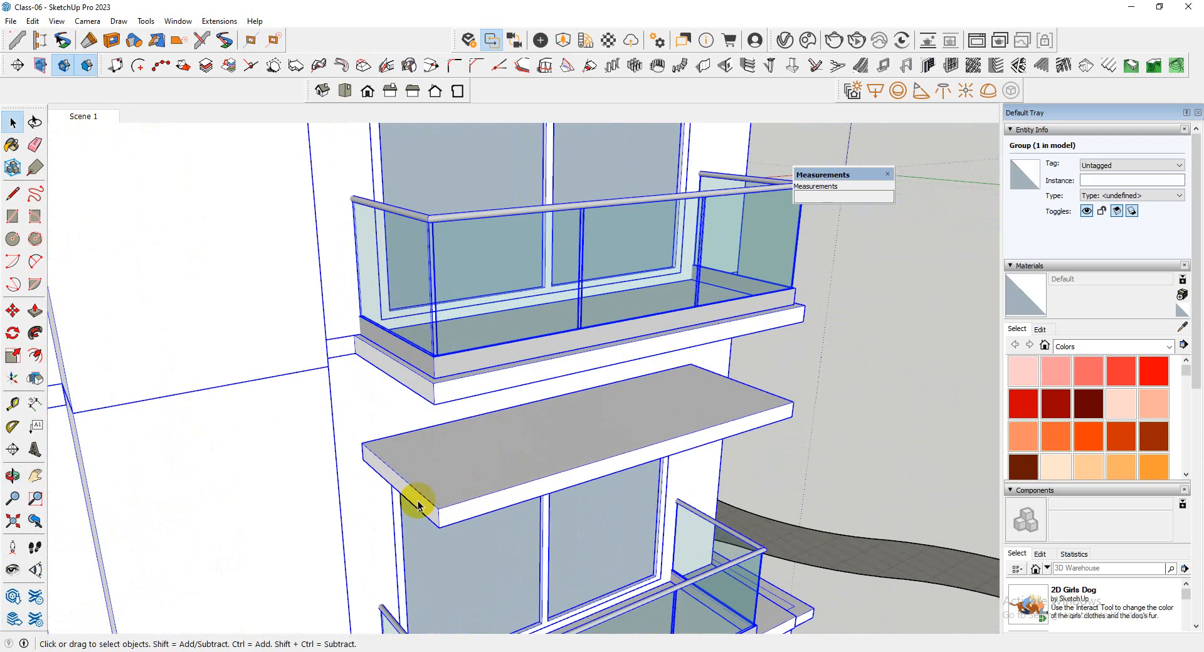
double_click(419, 505)
triple_click(419, 505)
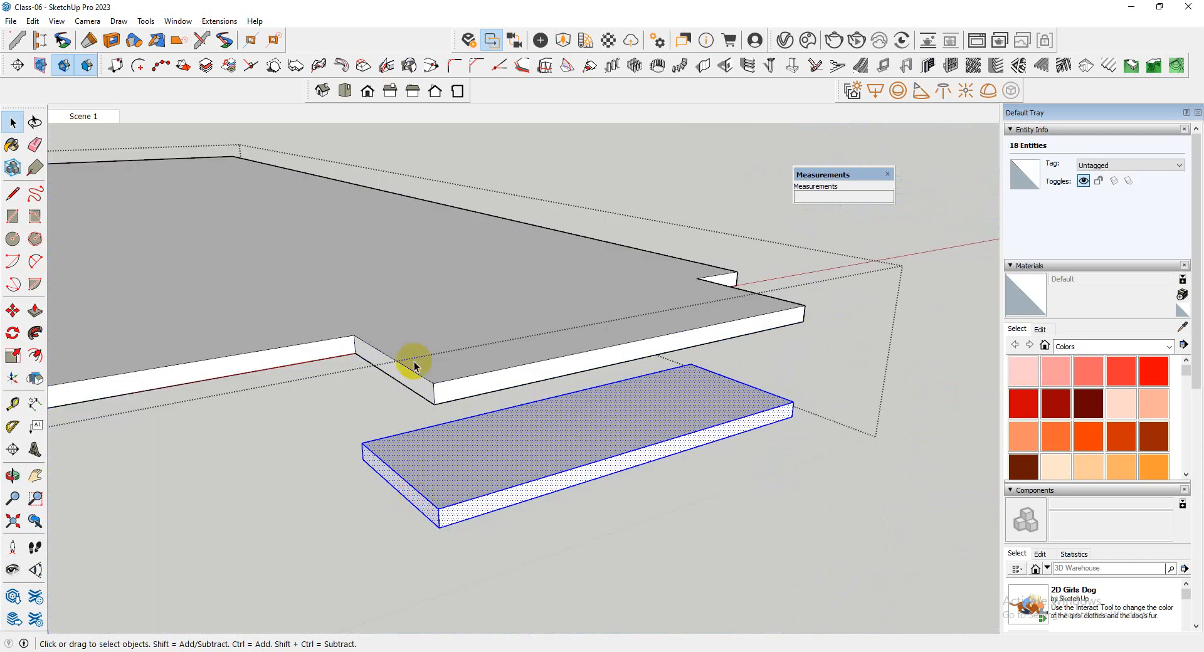
scroll(358, 537, "down", 6)
left_click(632, 537)
Close the open group and examine the balconies, railings and window canopies up close and across the whole facade
middle_click_drag(594, 532, 474, 498)
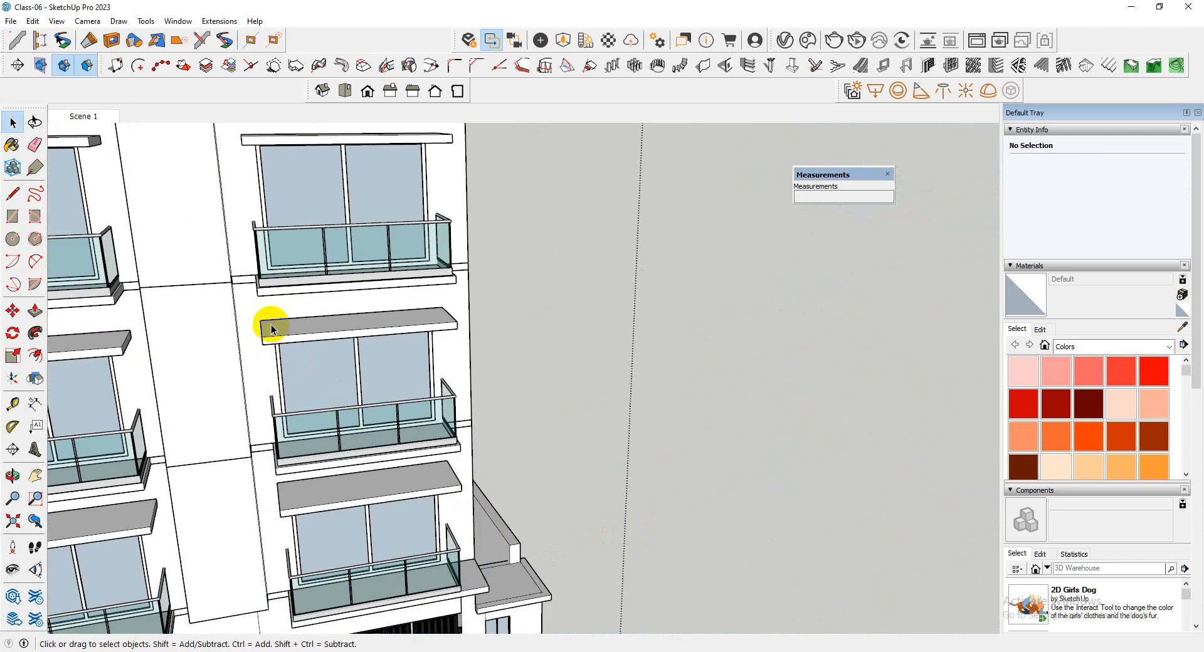
scroll(595, 542, "down", 4)
middle_click_drag(595, 542, 480, 509)
scroll(700, 500, "down", 3)
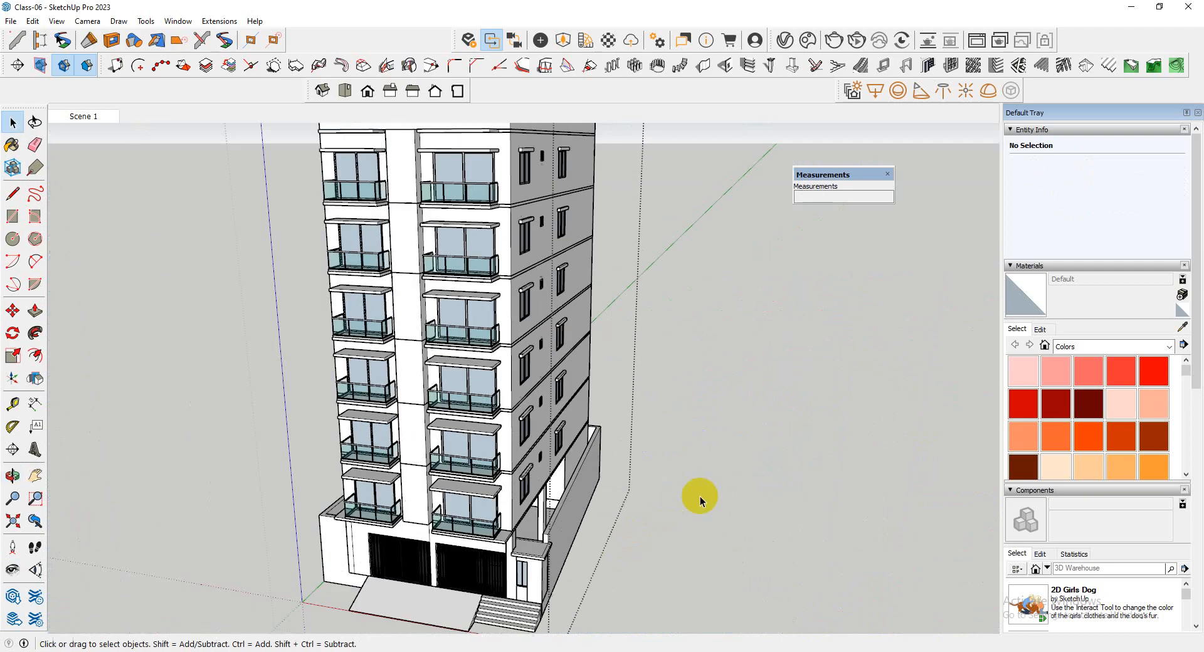
left_click(701, 500)
middle_click_drag(701, 500, 766, 422)
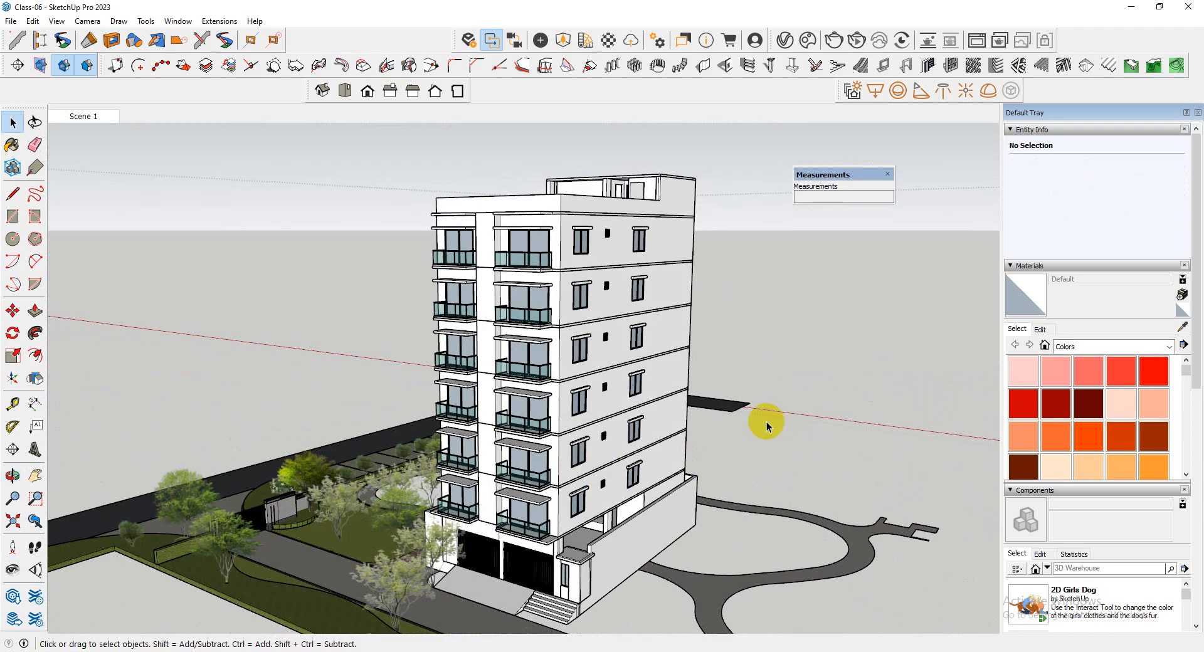
scroll(420, 383, "up", 1)
scroll(659, 376, "up", 3)
scroll(680, 453, "up", 2)
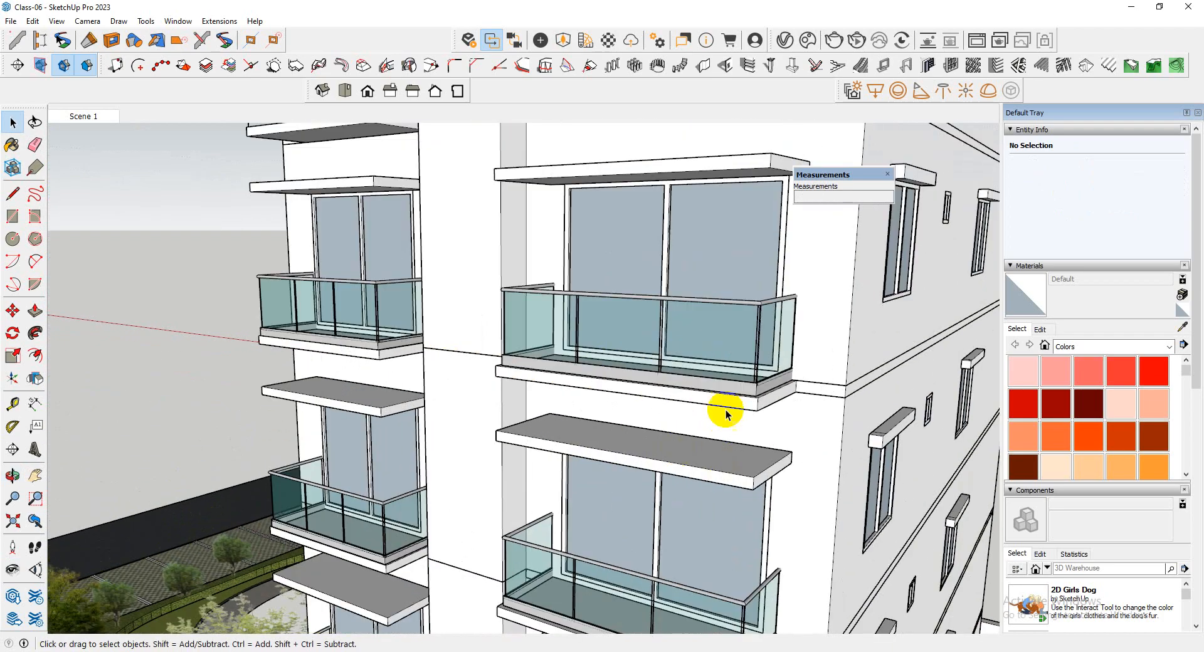
scroll(725, 414, "up", 3)
scroll(619, 393, "down", 6)
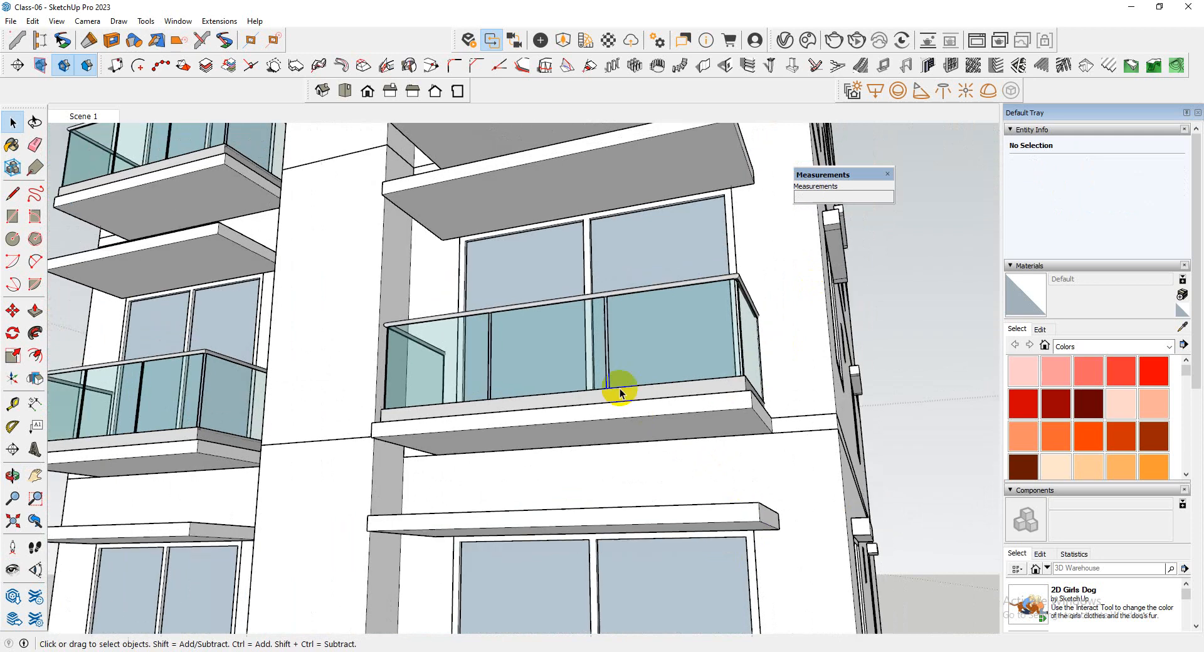
scroll(538, 479, "down", 3)
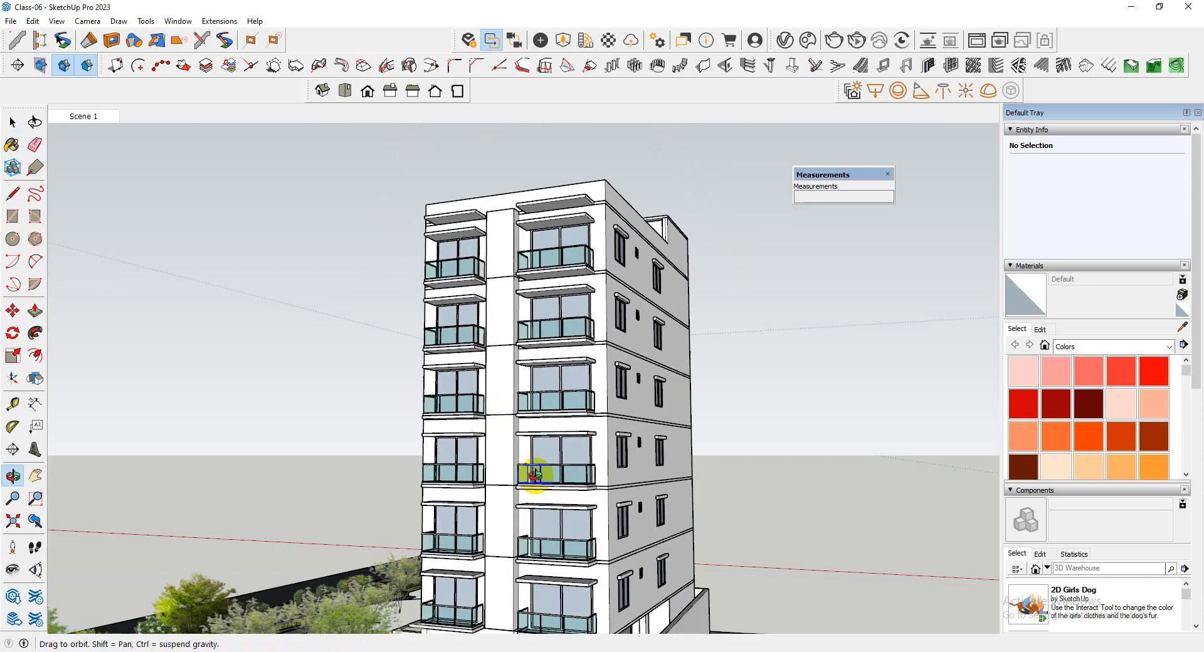
middle_click_drag(538, 483, 588, 514)
scroll(594, 408, "down", 4)
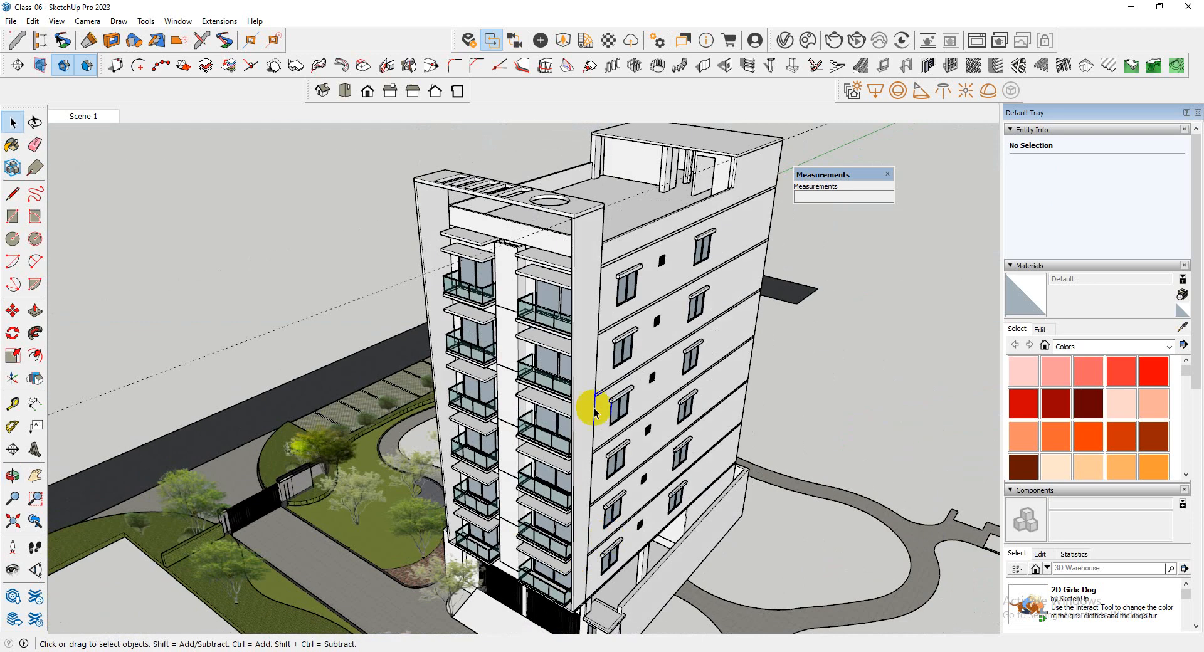
Inspect the projecting front walls, the lower balconies and the ground-floor entrance from the front and the side
middle_click_drag(590, 410, 653, 414)
scroll(562, 538, "up", 4)
left_click_drag(740, 413, 651, 422)
key("space")
scroll(516, 514, "up", 5)
middle_click_drag(467, 511, 543, 494)
scroll(441, 475, "up", 4)
scroll(426, 480, "down", 2)
scroll(544, 495, "up", 4)
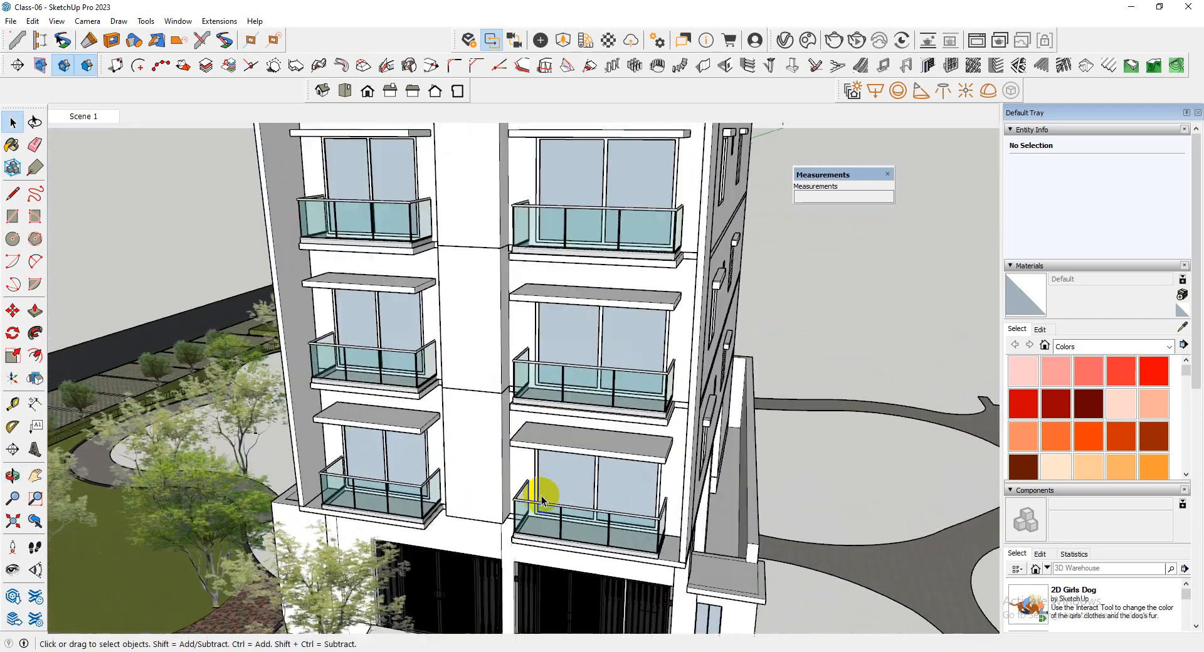
scroll(513, 446, "down", 4)
middle_click_drag(513, 446, 621, 342)
scroll(685, 561, "up", 4)
scroll(653, 492, "down", 4)
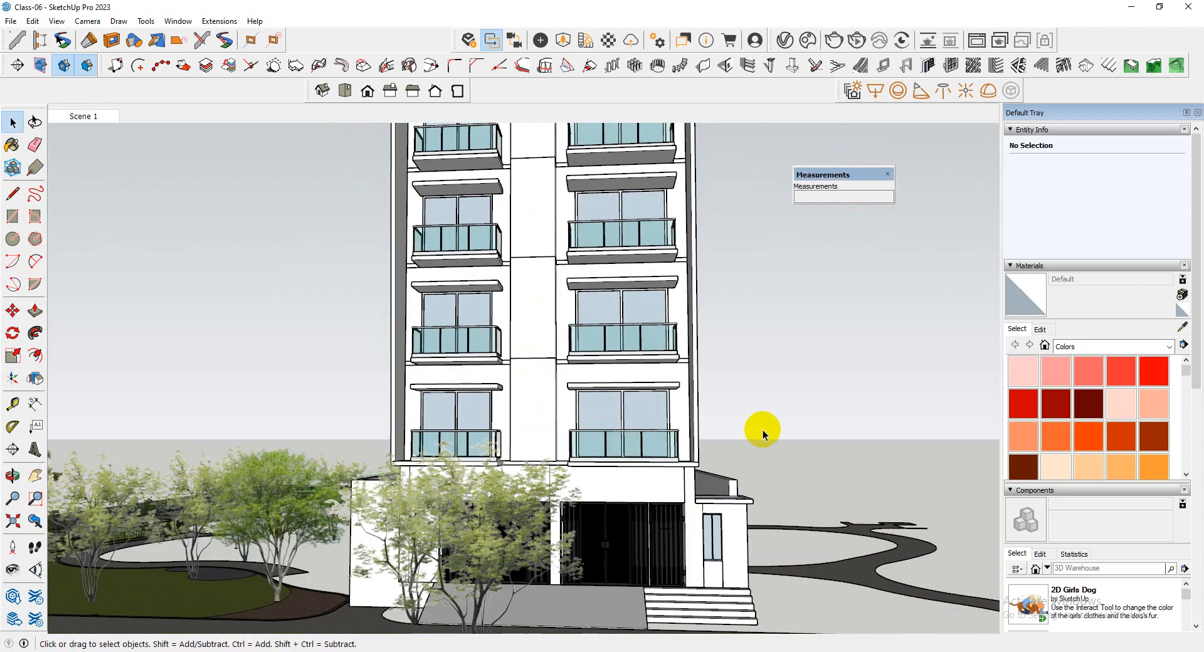
scroll(729, 467, "up", 5)
middle_click_drag(729, 466, 637, 475)
scroll(637, 474, "down", 5)
middle_click_drag(565, 472, 677, 400)
scroll(677, 401, "up", 5)
middle_click_drag(521, 433, 659, 484)
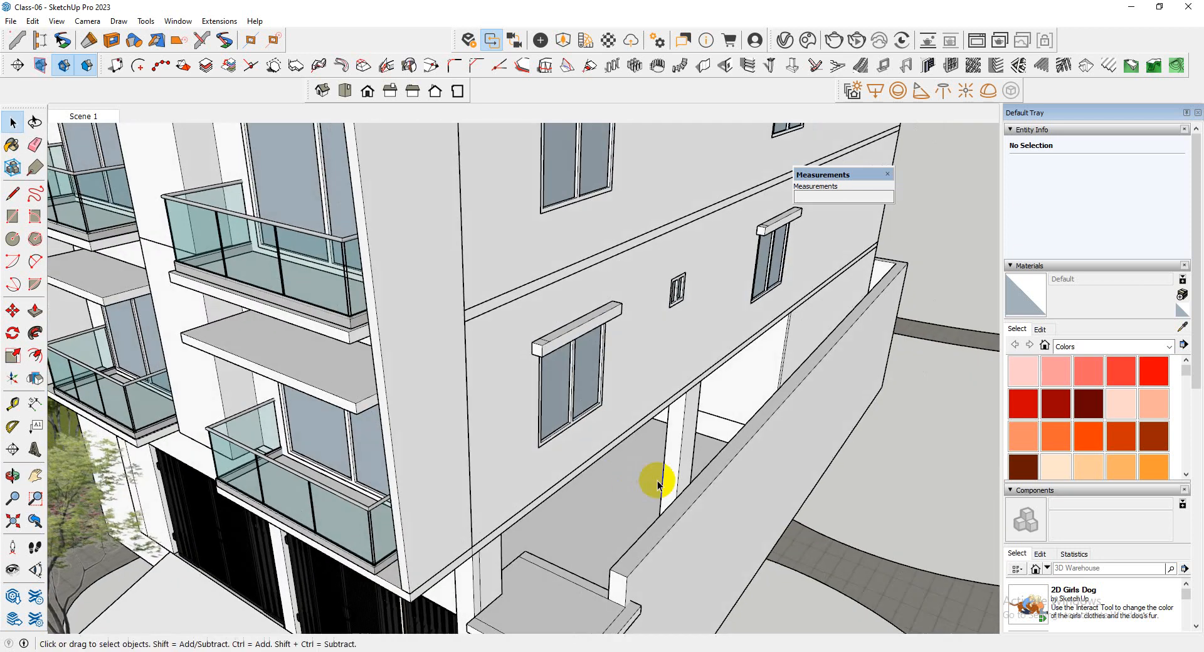
Inspect the small roof slab over the side entrance by opening its group, selecting its border face and closing the group
scroll(573, 462, "down", 4)
scroll(530, 511, "up", 6)
mouse_move(572, 462)
middle_mouse_down()
mouse_move(530, 511)
mouse_move(585, 471)
middle_mouse_up()
scroll(586, 472, "up", 4)
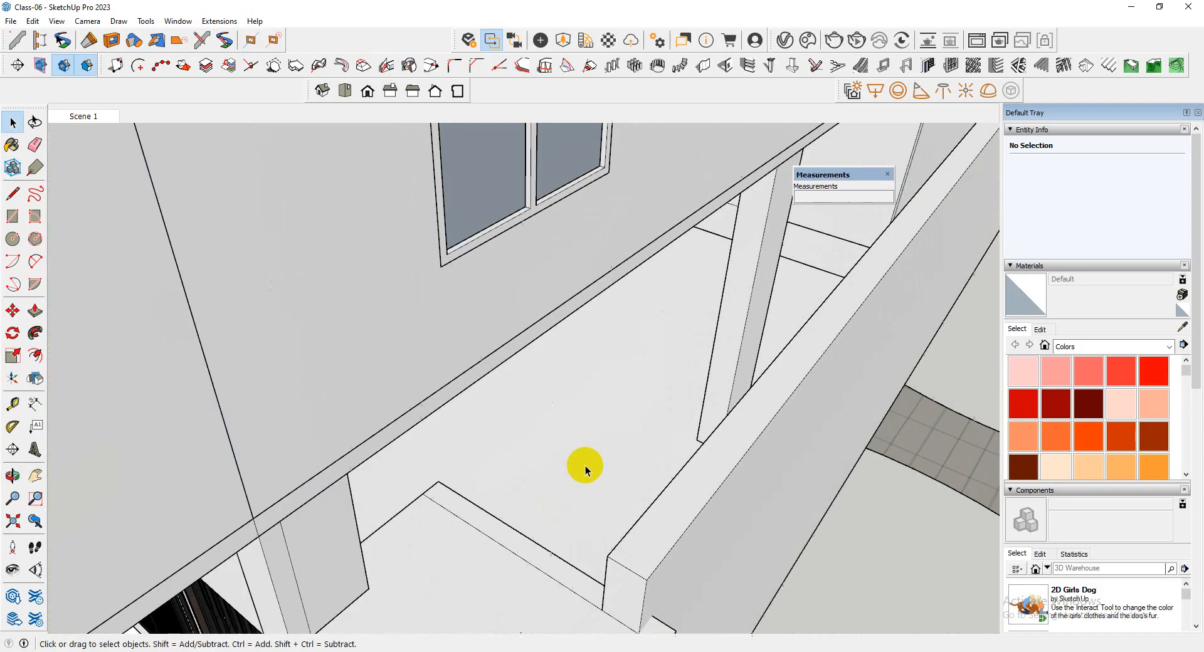
scroll(379, 422, "down", 4)
middle_click_drag(379, 422, 387, 444)
scroll(469, 489, "up", 5)
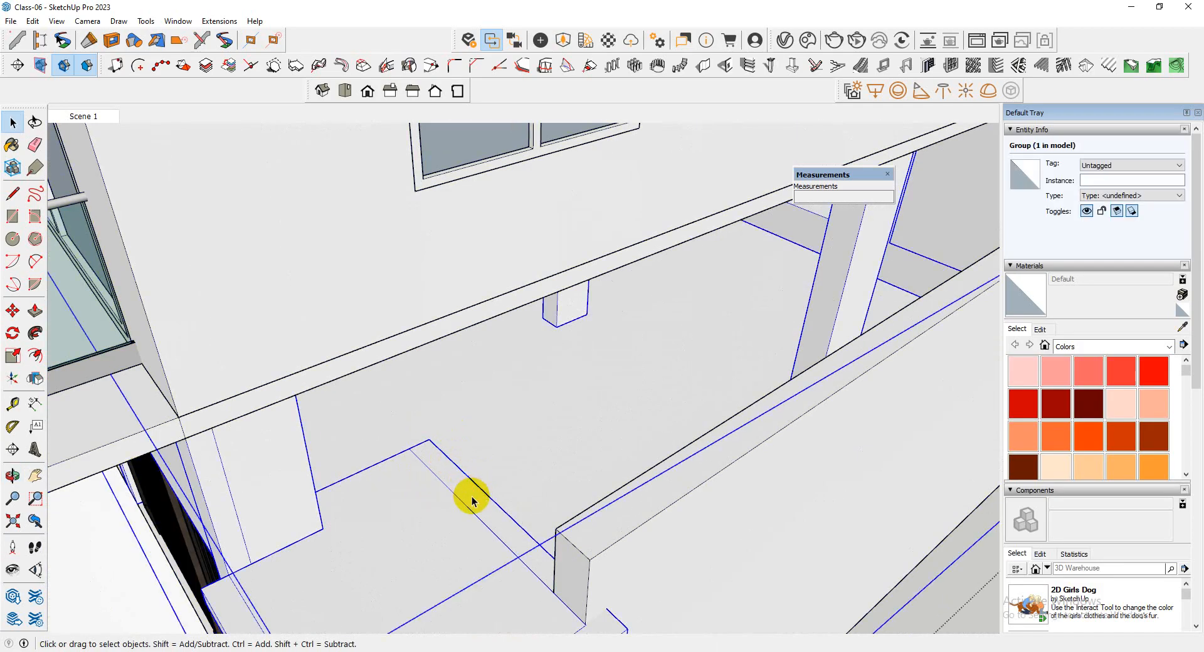
scroll(471, 499, "down", 5)
scroll(511, 480, "up", 6)
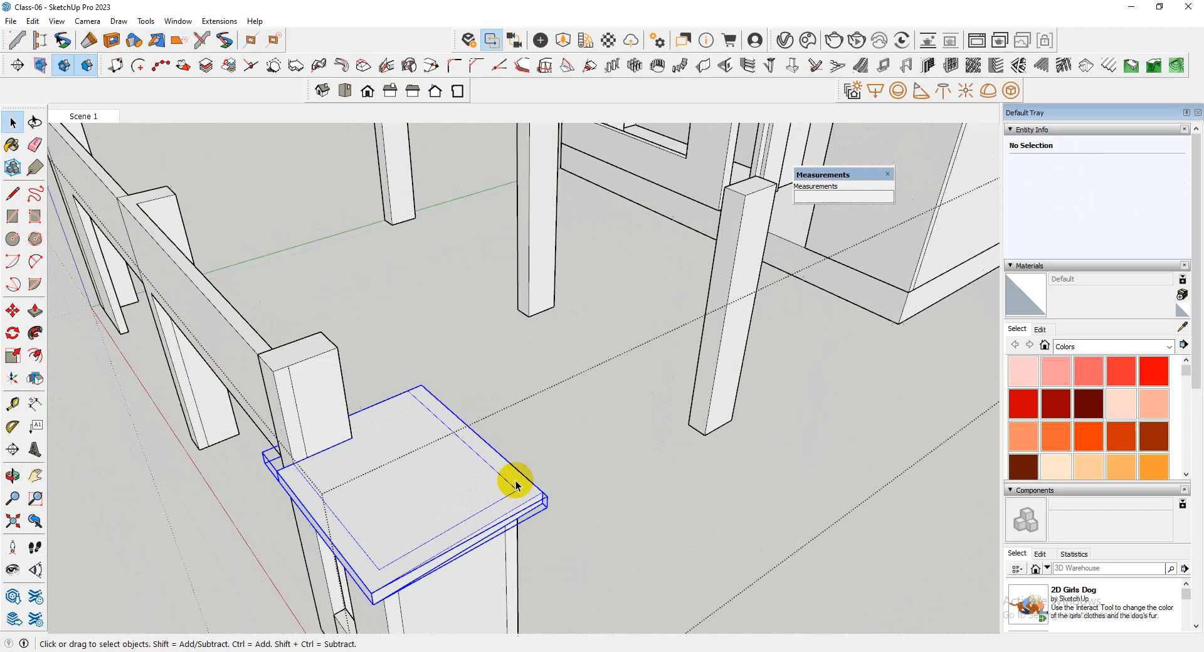
double_click(512, 481)
scroll(513, 494, "up", 6)
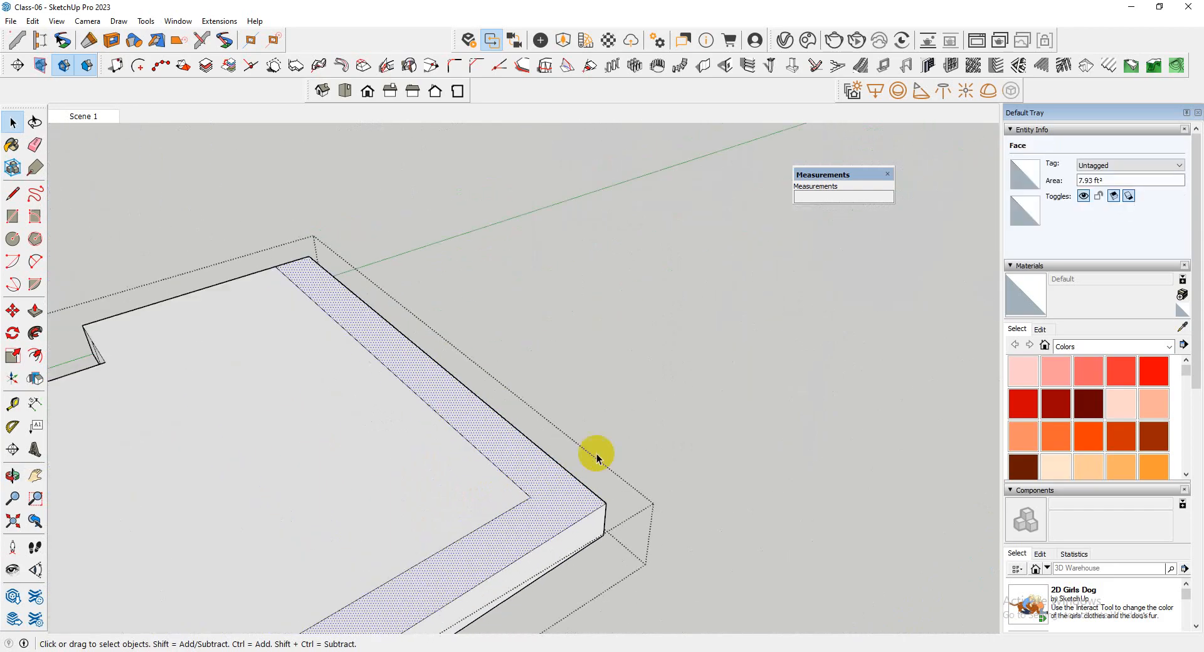
left_click(754, 521)
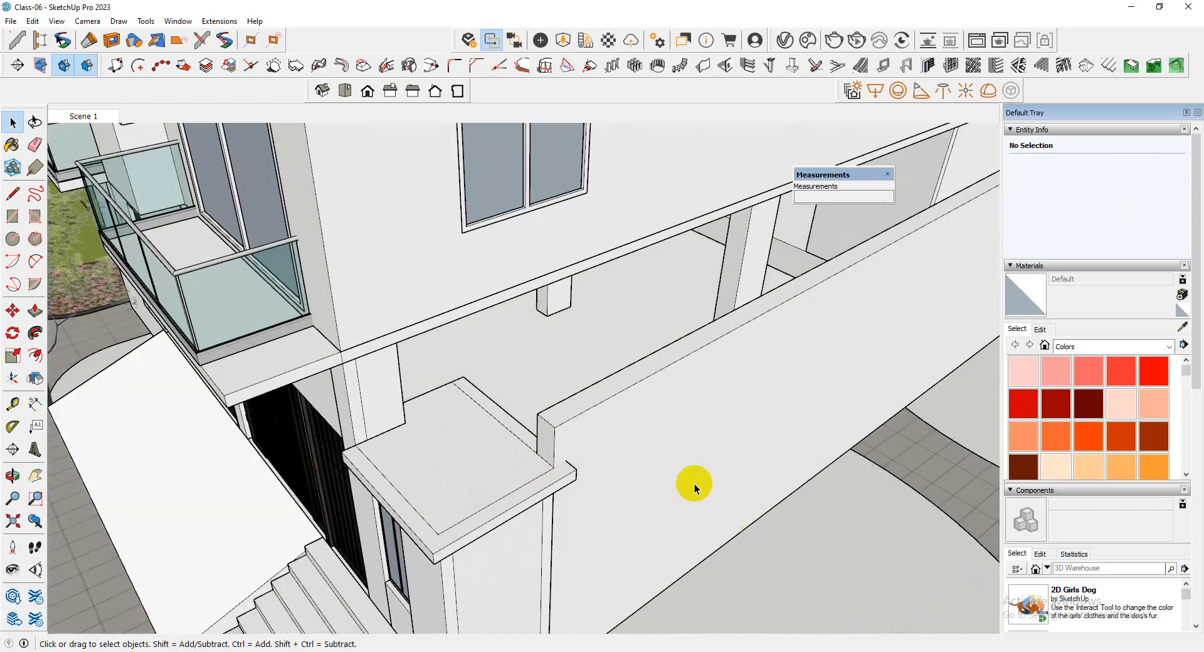
Review the whole tower from the entrance steps up to the perforated top slab
scroll(694, 483, "down", 4)
middle_click_drag(558, 444, 613, 385)
scroll(615, 487, "down", 4)
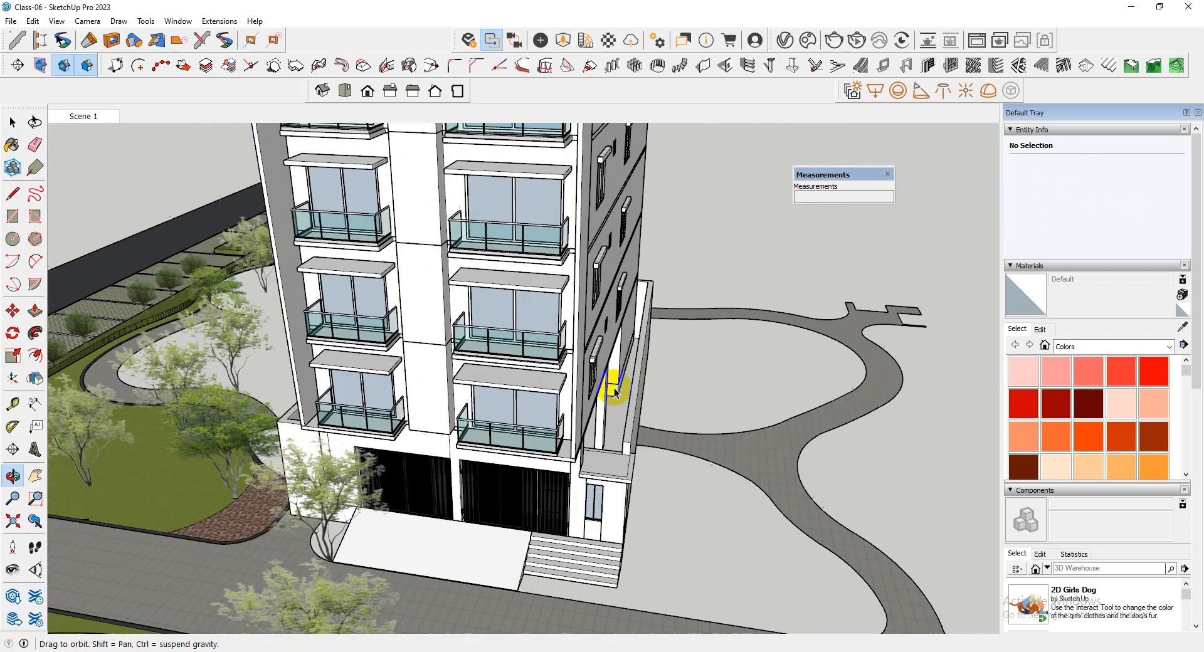
scroll(527, 518, "down", 6)
middle_click_drag(527, 518, 553, 248)
scroll(532, 390, "up", 5)
mouse_move(532, 390)
middle_mouse_down()
mouse_move(492, 285)
mouse_move(511, 344)
middle_mouse_up()
scroll(527, 276, "down", 3)
mouse_move(527, 276)
middle_mouse_down()
mouse_move(463, 320)
mouse_move(416, 315)
middle_mouse_up()
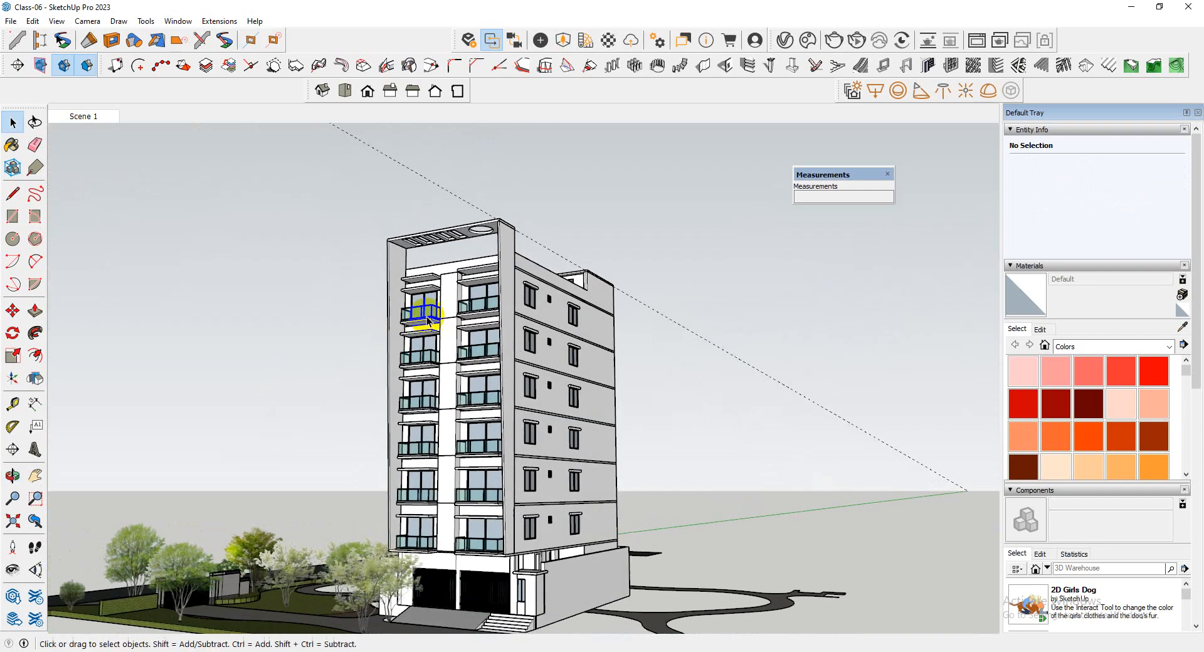
Open the projecting front wall's group and place a horizontal guide across it, offset downward from the roof parapet's top edge
scroll(497, 277, "up", 5)
scroll(318, 274, "up", 3)
left_click_drag(388, 258, 426, 382)
middle_click_drag(537, 295, 426, 381)
scroll(457, 393, "up", 5)
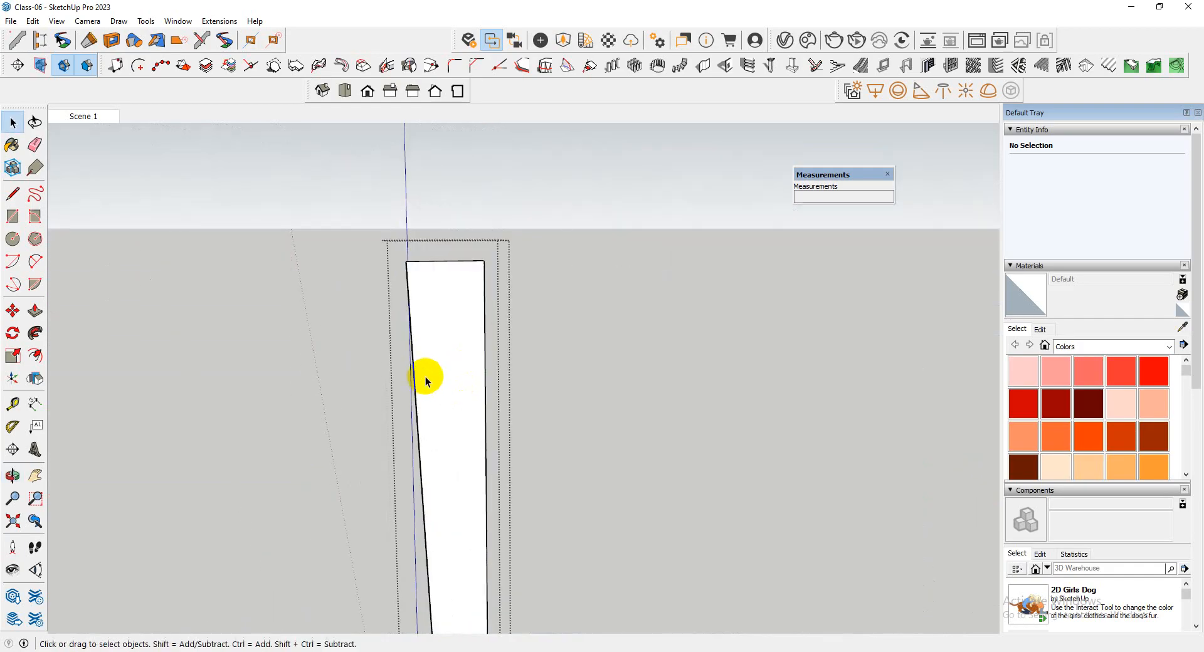
scroll(433, 364, "up", 8)
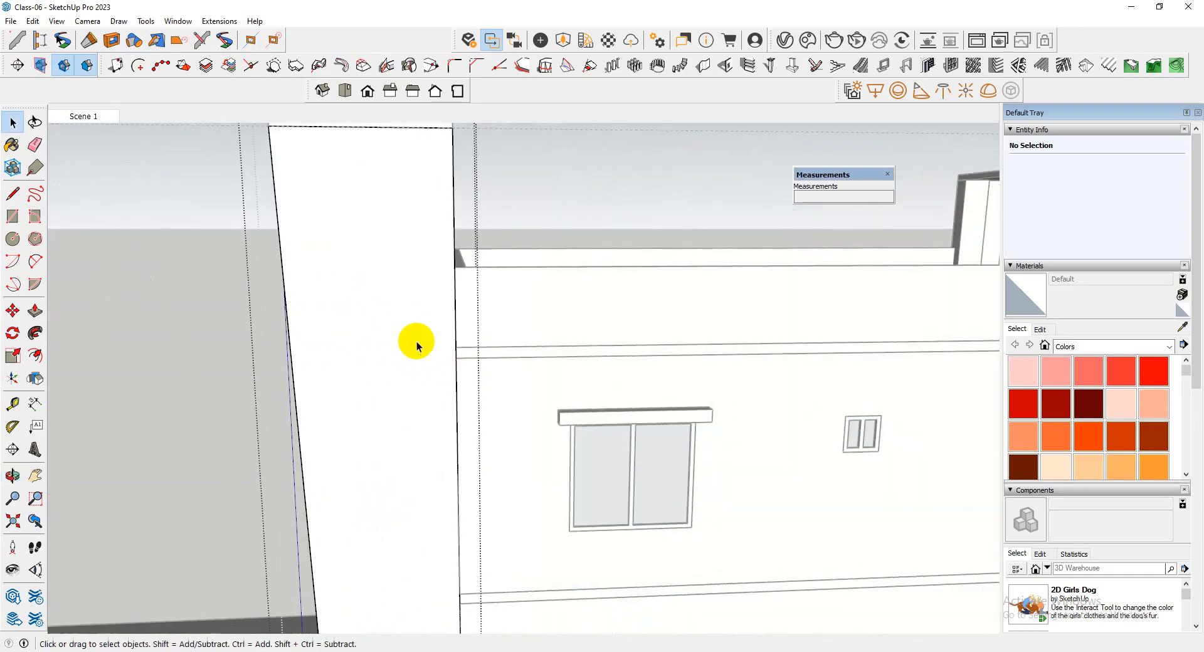
scroll(417, 345, "down", 3)
key("t")
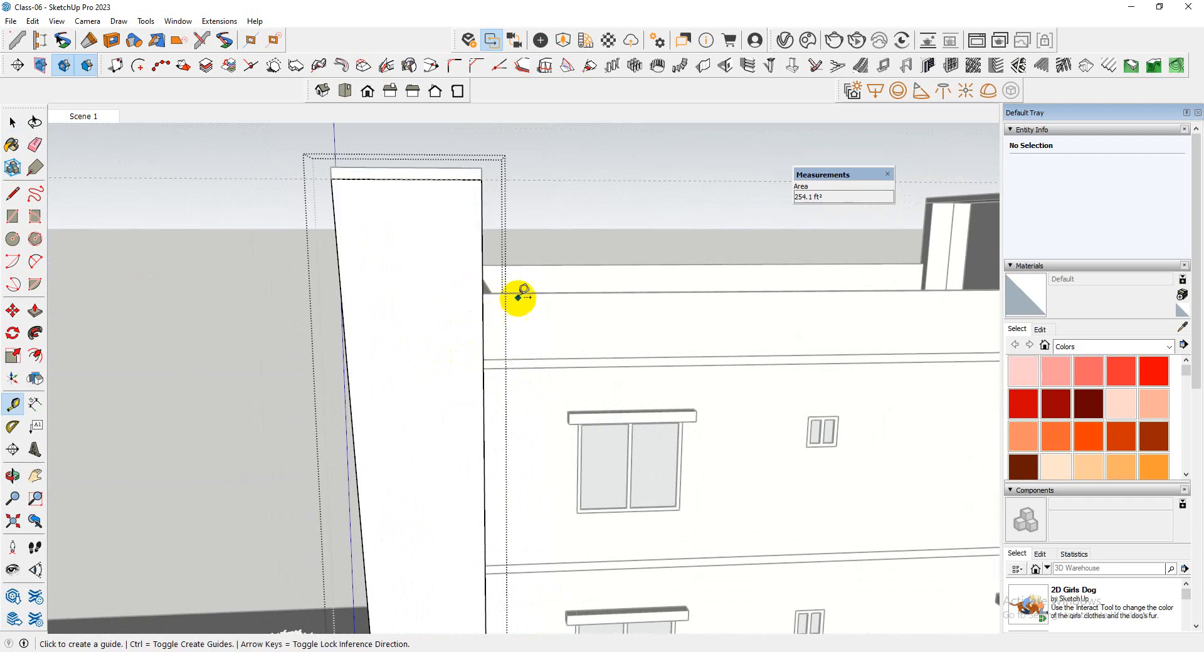
left_click(522, 293)
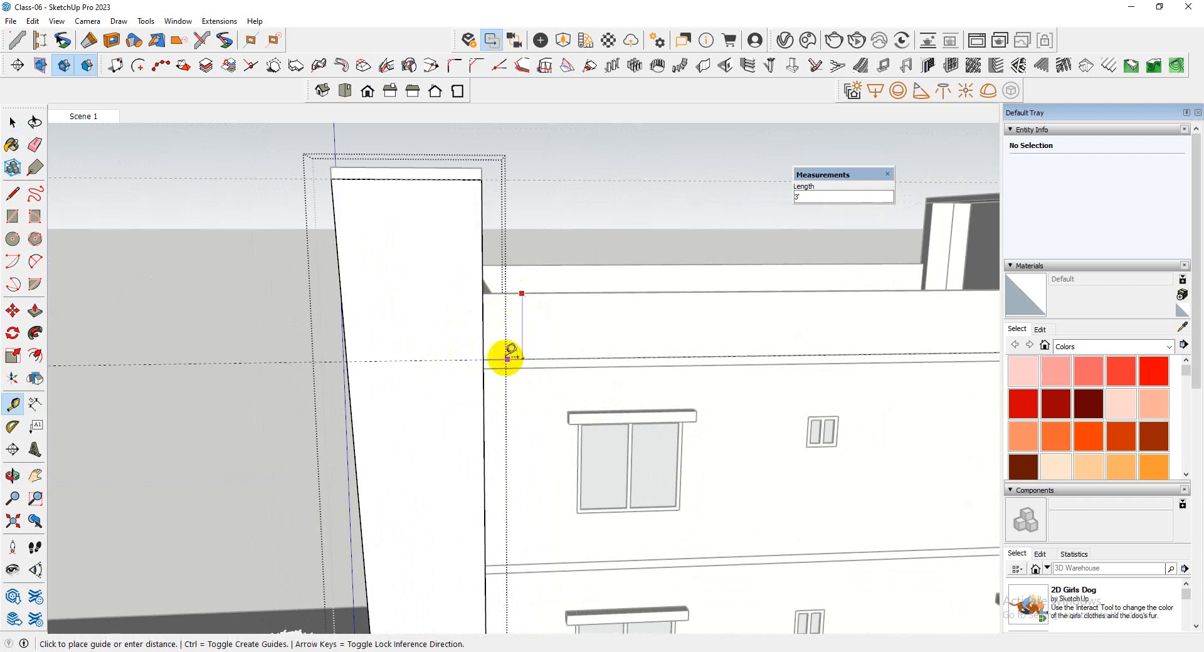
left_click(480, 313)
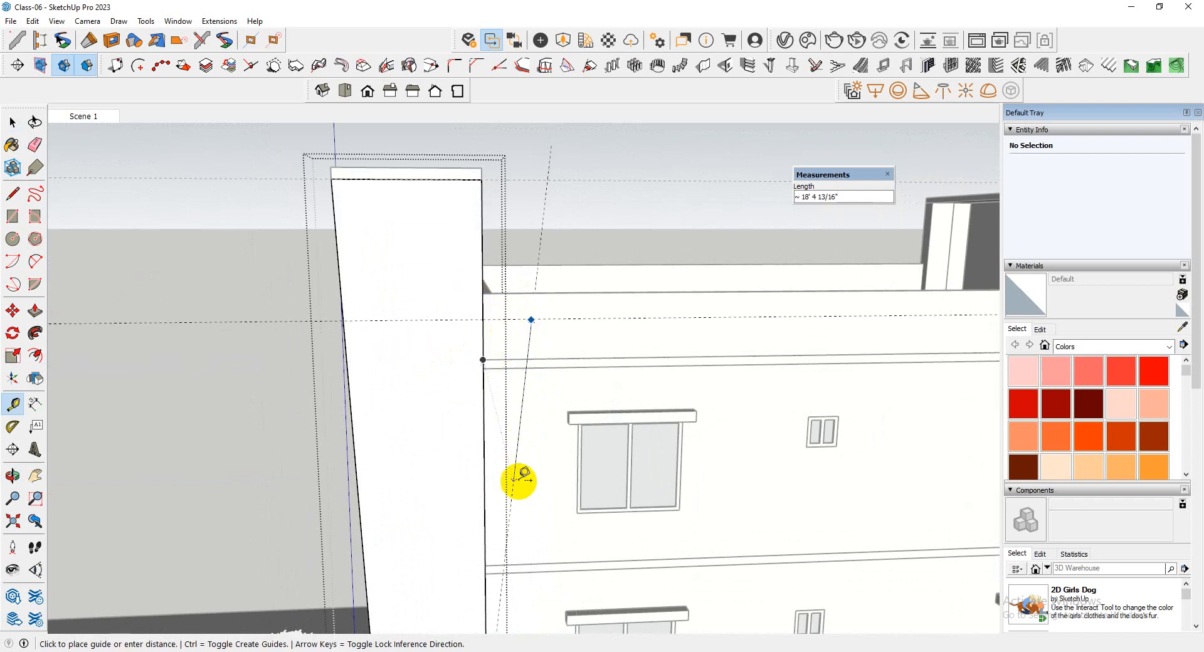
key("space")
Place a second horizontal guide 6' below the first one on the projecting wall
key("t")
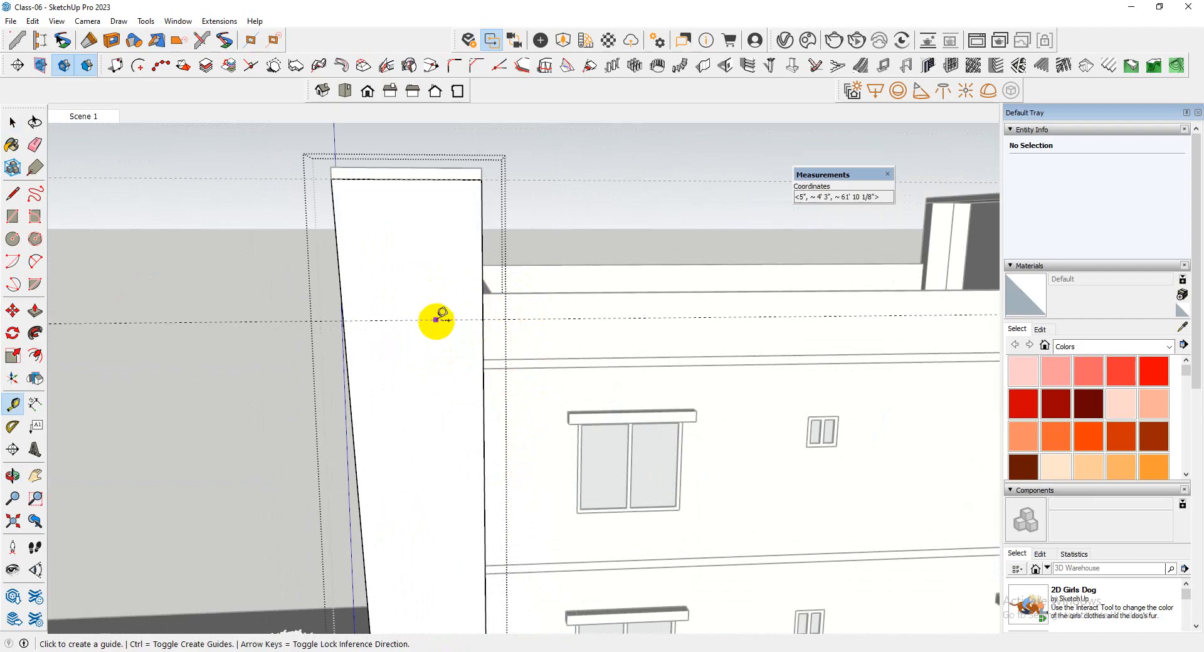
left_click(436, 320)
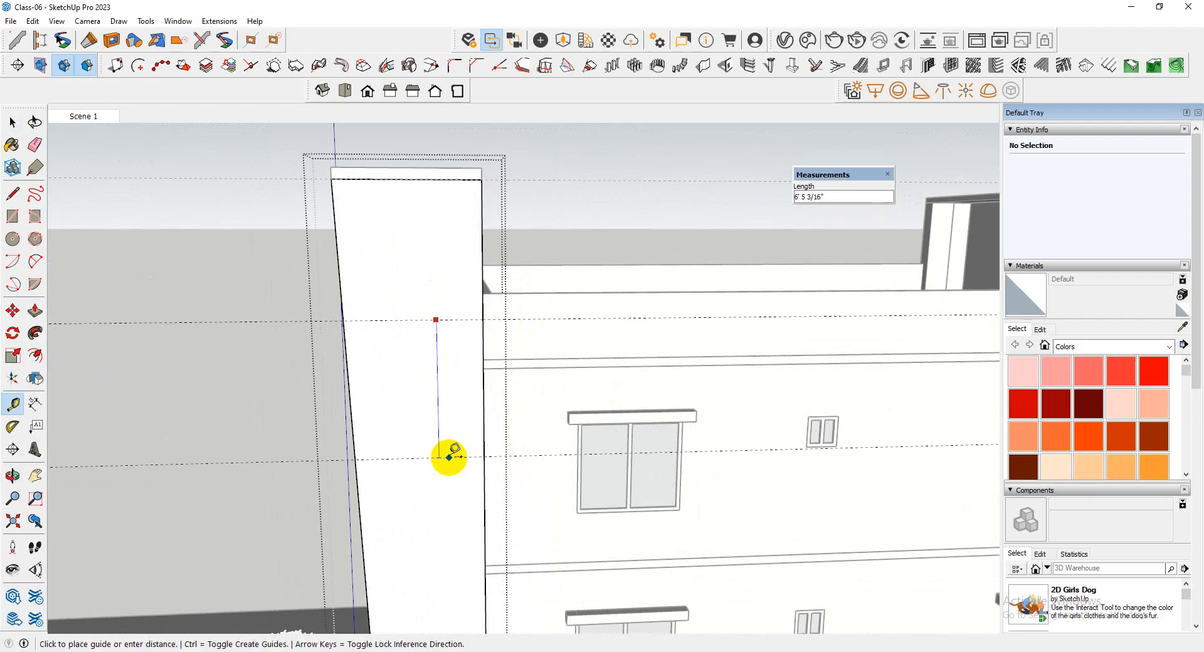
key("Return")
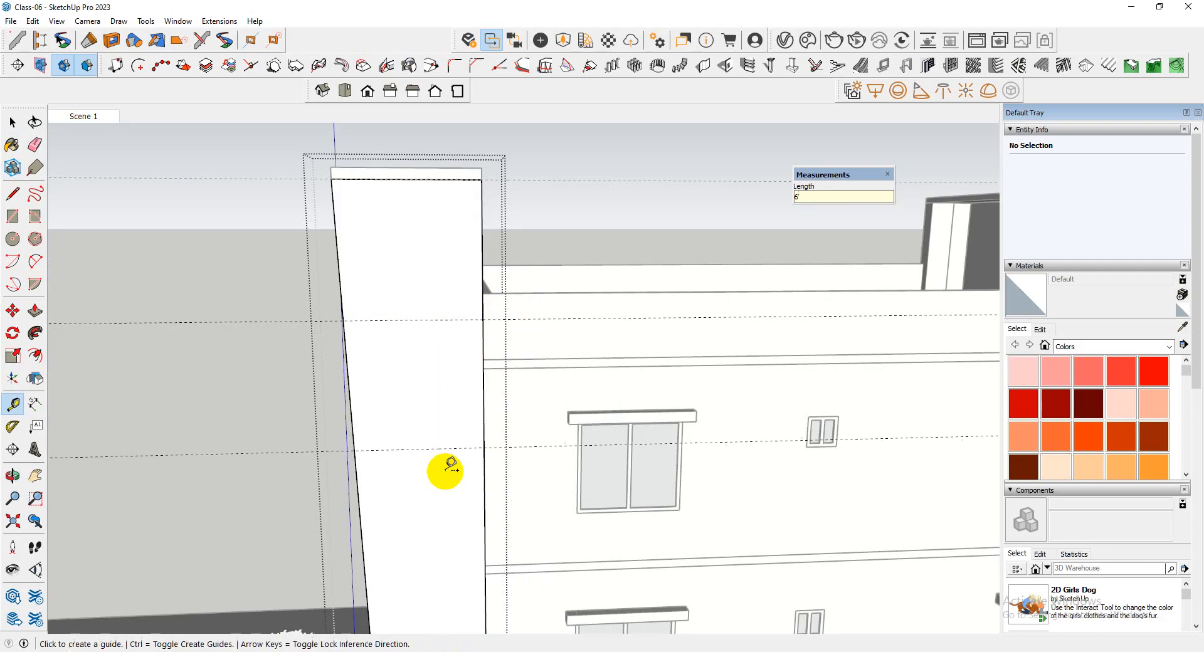
middle_click_drag(443, 471, 461, 425)
scroll(480, 363, "up", 3)
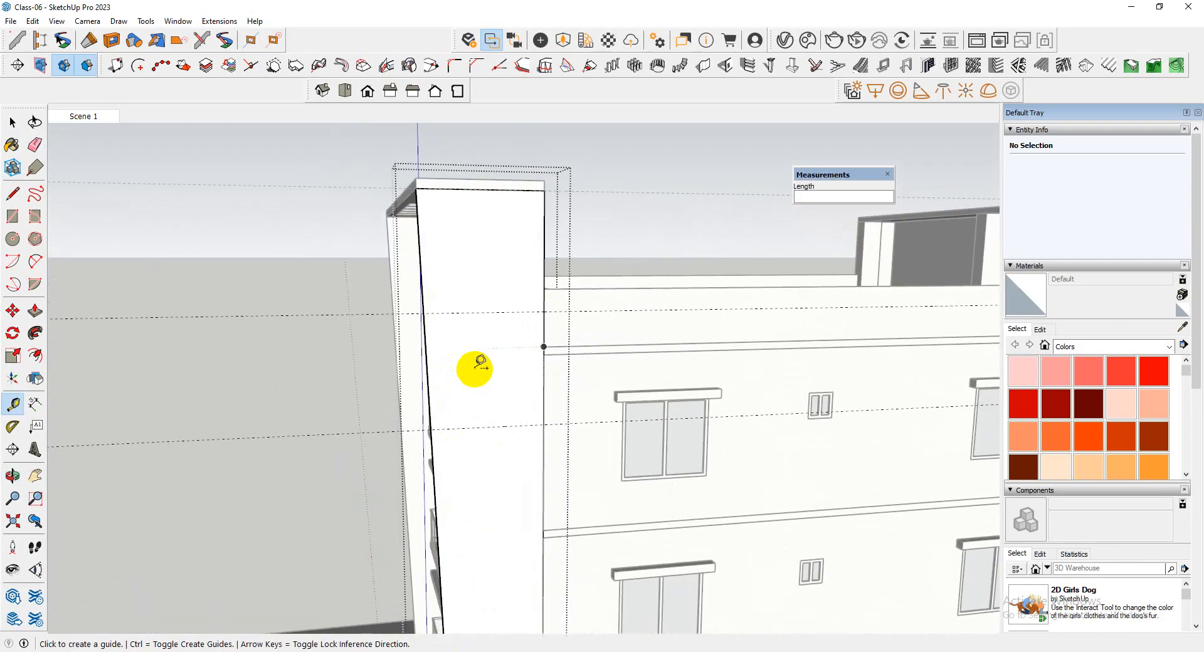
Draw a line across the full width of the projecting wall's face along the upper guide
key("r")
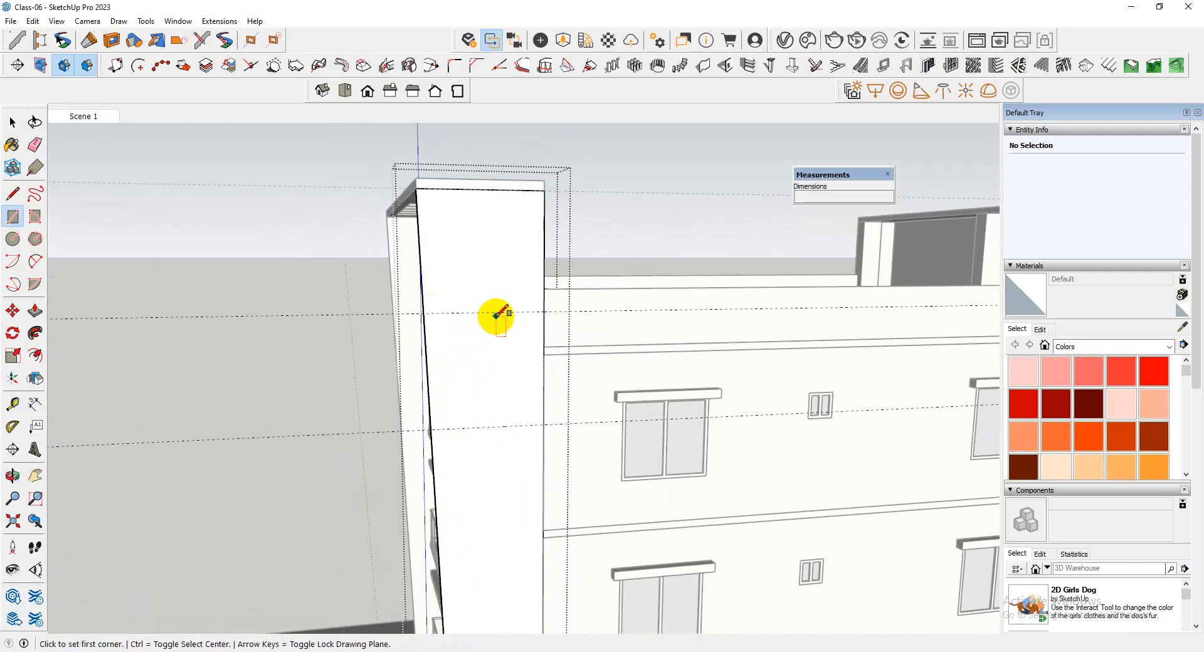
key("space")
scroll(511, 423, "up", 1)
key("l")
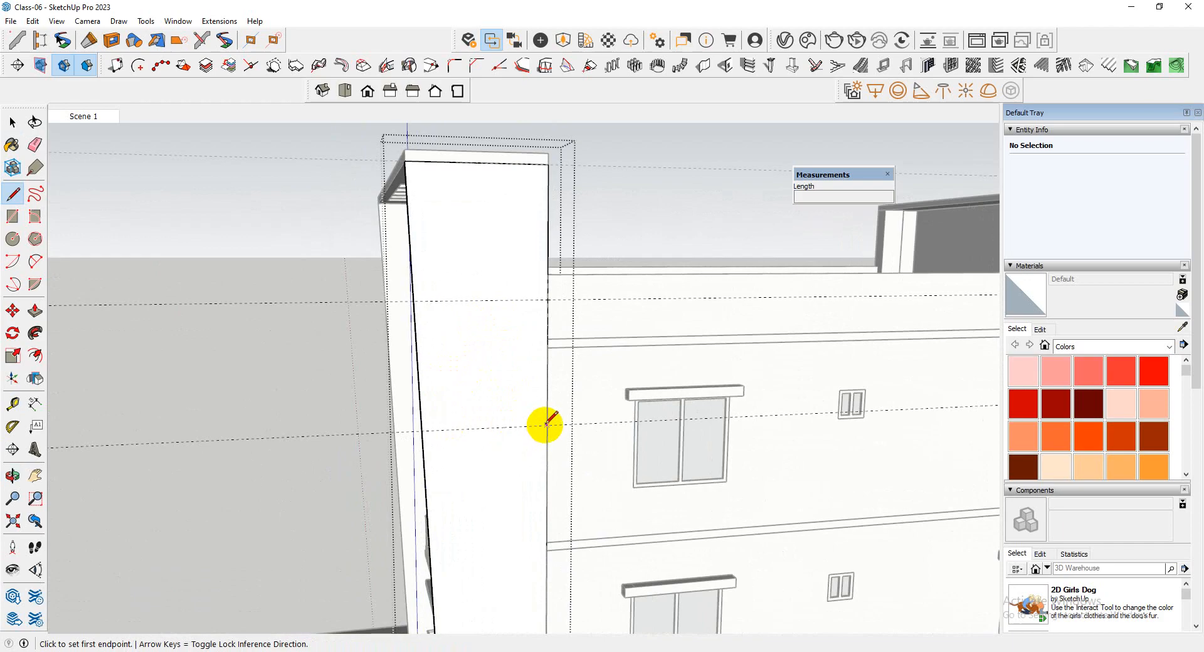
left_click(414, 300)
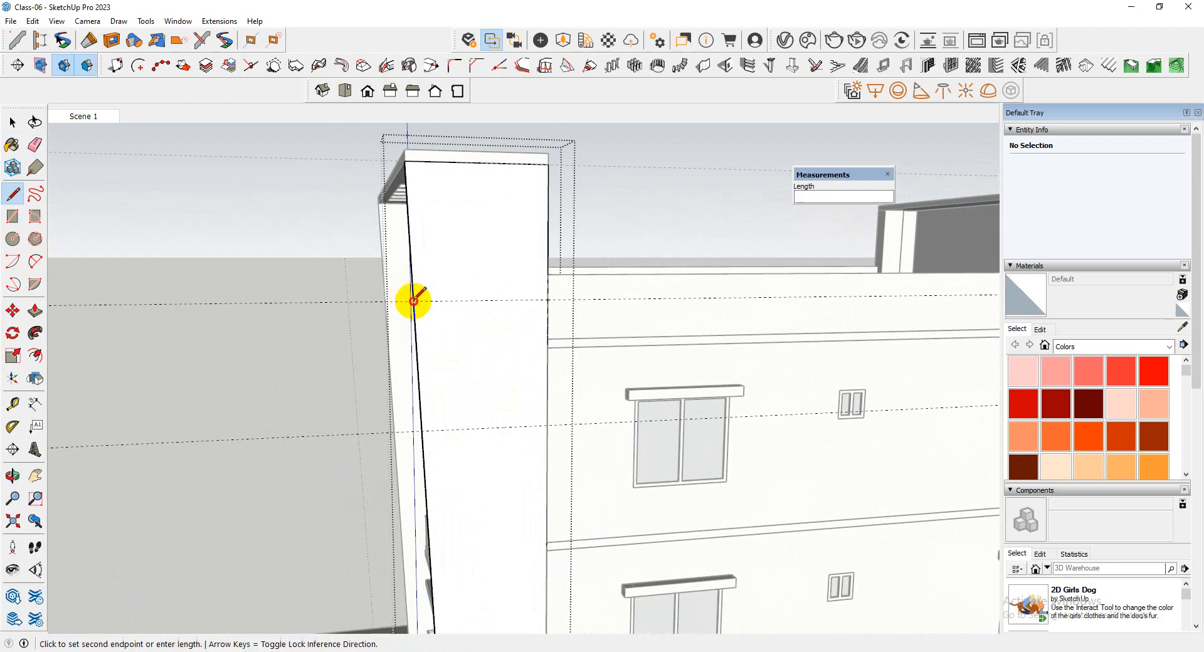
left_click(548, 300)
Draw a vertical strip 1' wide and 6' tall between the two guides, starting at the midpoint of the line across the wall
left_click(482, 300)
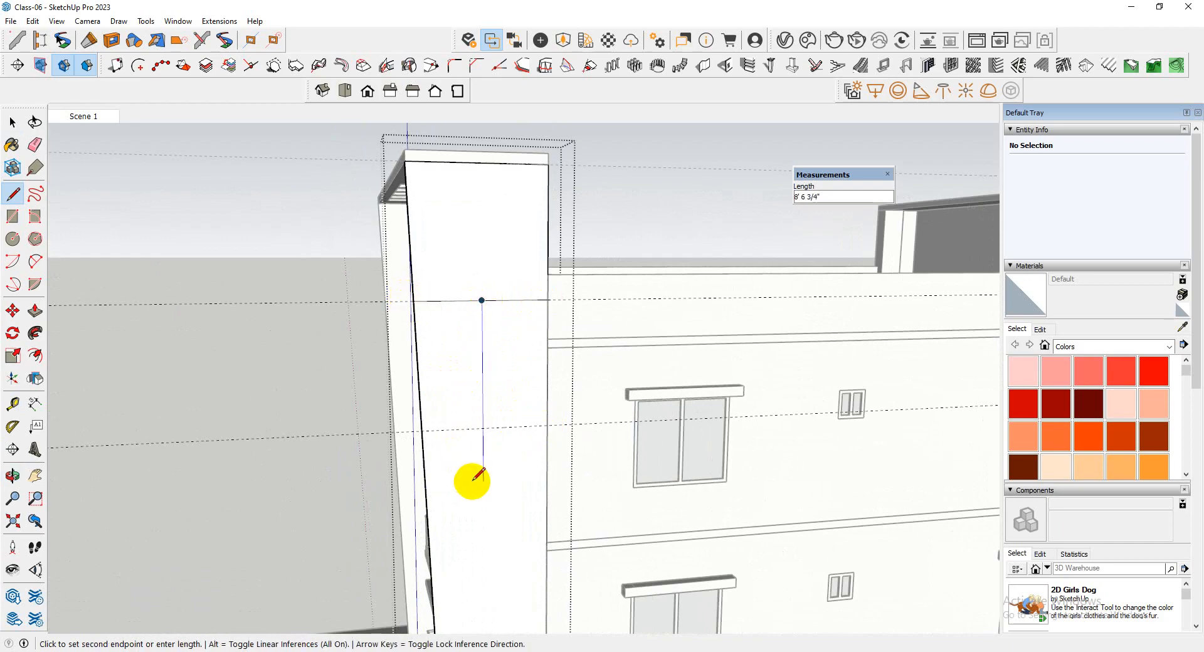
left_click(483, 427)
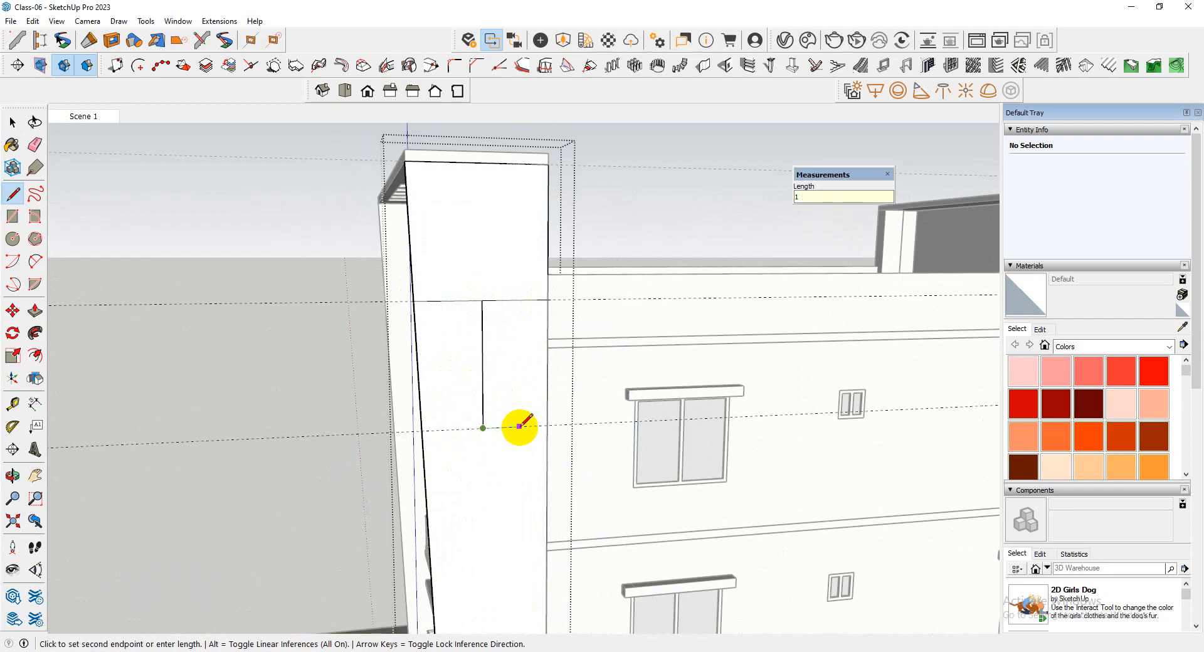
left_click(503, 427)
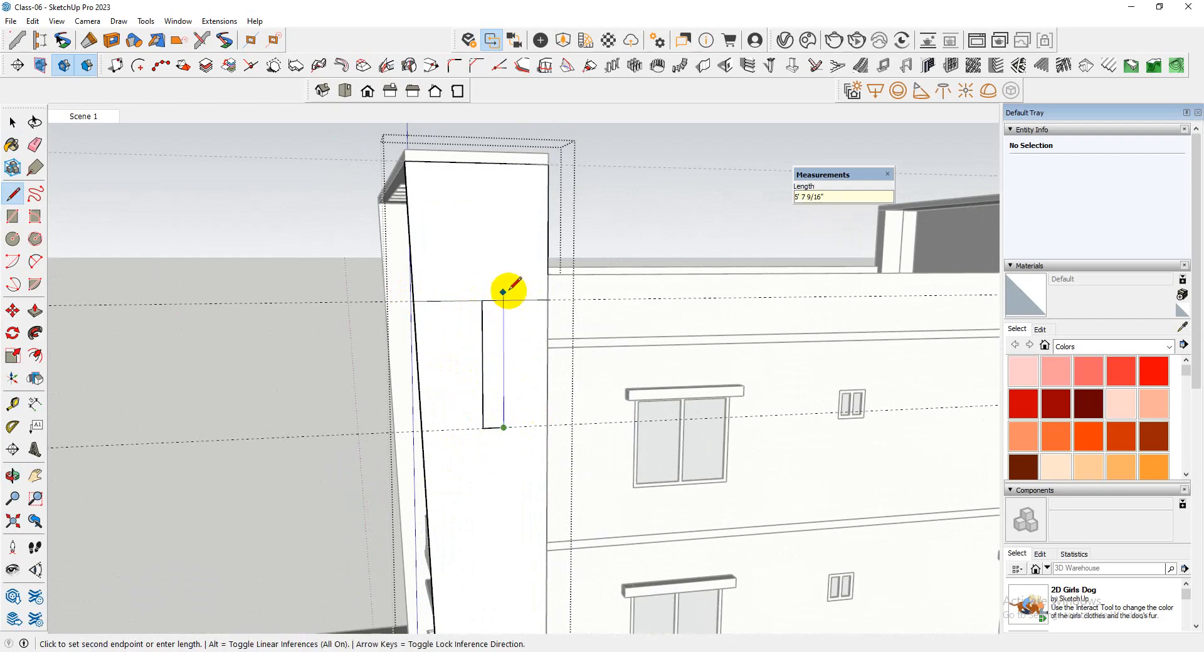
left_click(504, 300)
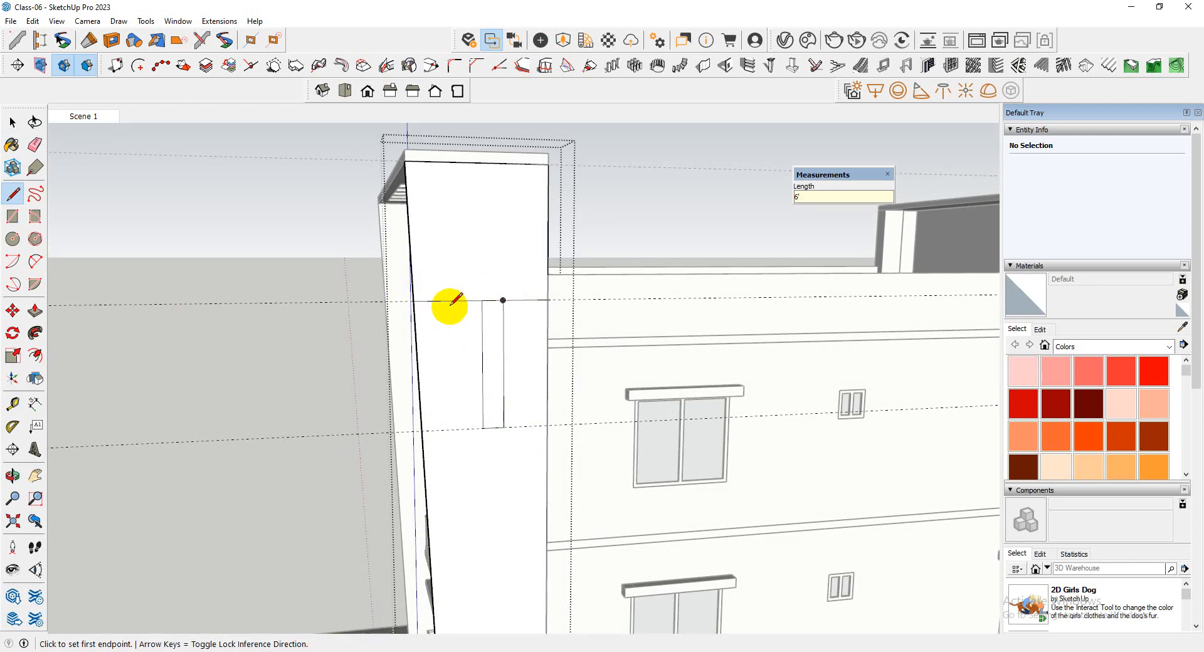
Draw a second 1' wide strip on the other side of the midpoint line, closed along the lower guide
left_click(481, 300)
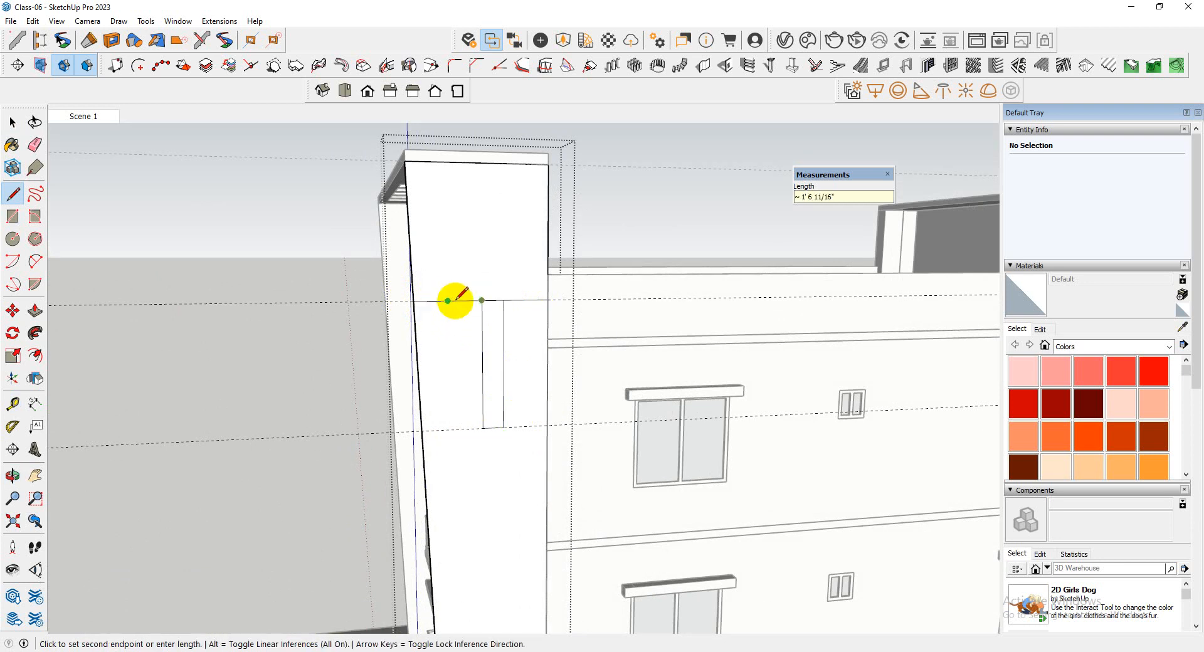
type("1'")
key("Return")
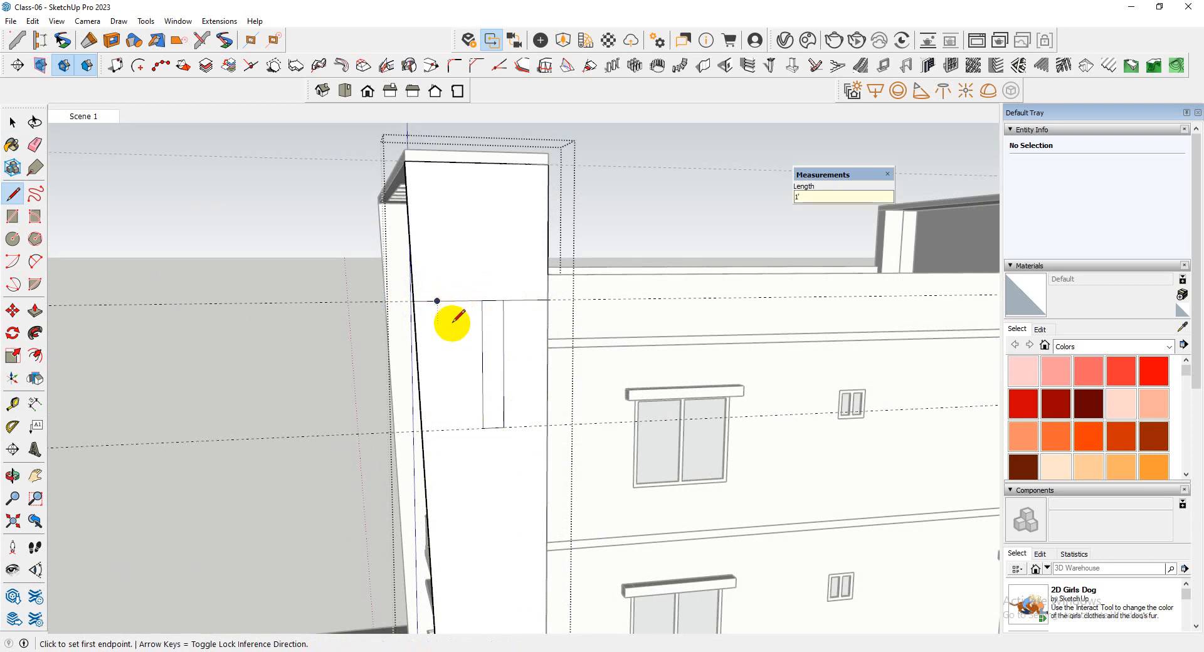
left_click(461, 300)
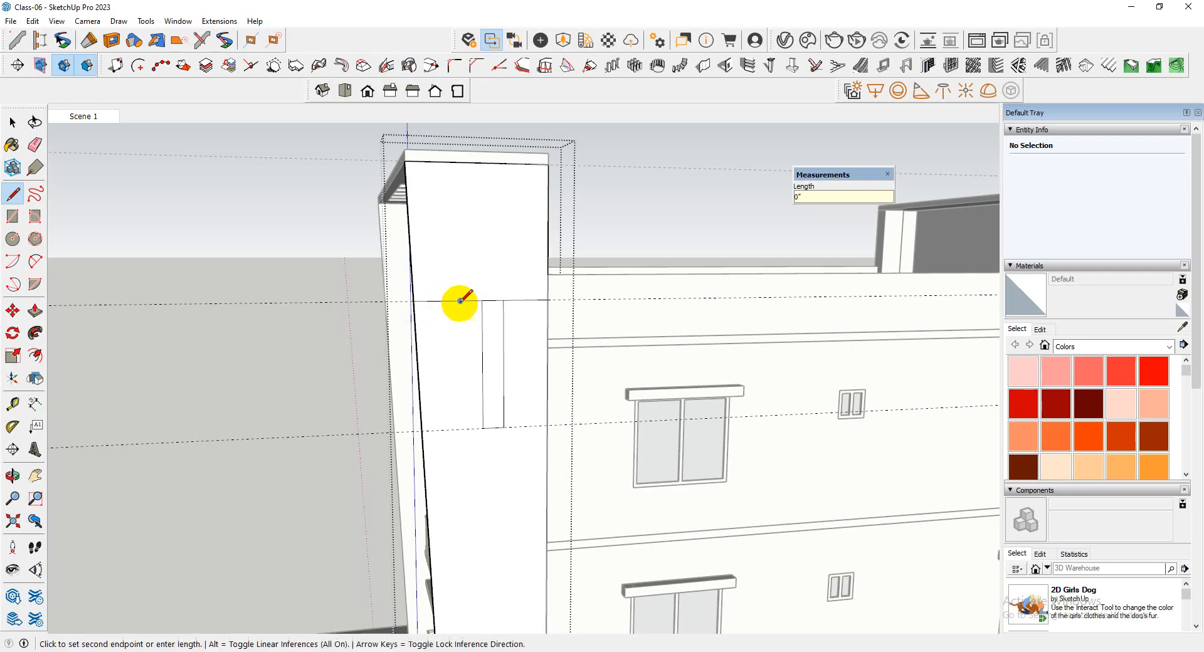
left_click(483, 429)
Merge the two strips by erasing their shared edge, and push the resulting face 5" to cut an opening through the wall
key("space")
left_click(479, 389)
scroll(483, 382, "up", 3)
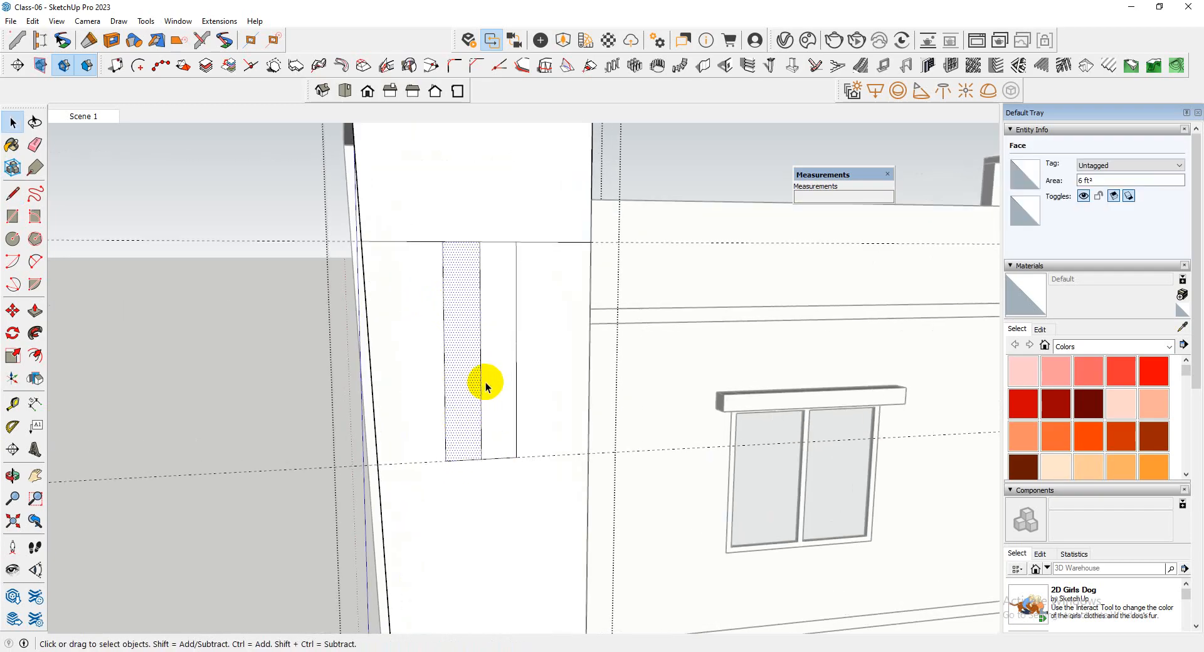
scroll(486, 386, "down", 3)
middle_click_drag(486, 387, 356, 392)
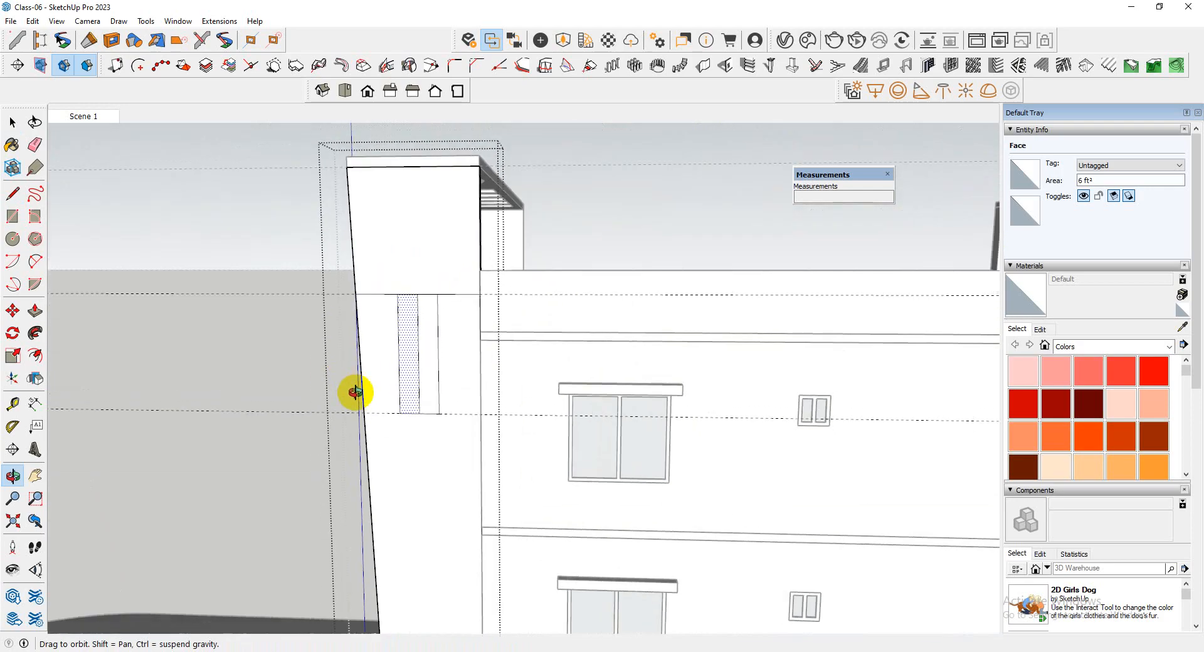
scroll(436, 367, "up", 2)
key("e")
left_click(416, 379)
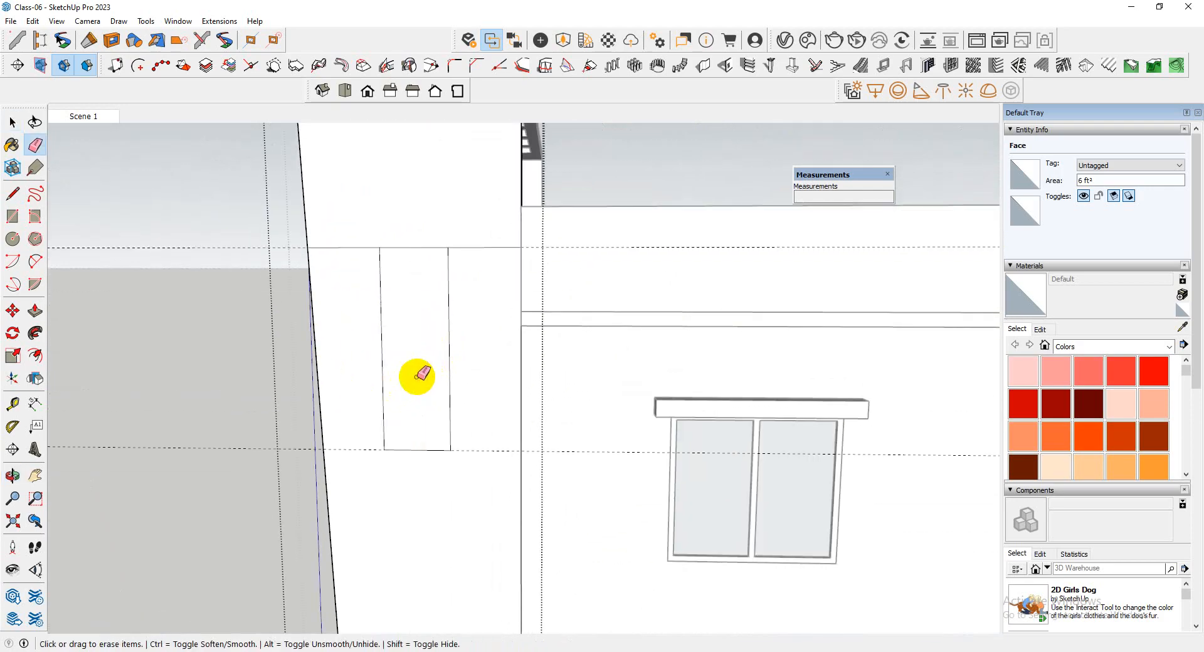
key("p")
left_click_drag(422, 366, 546, 328)
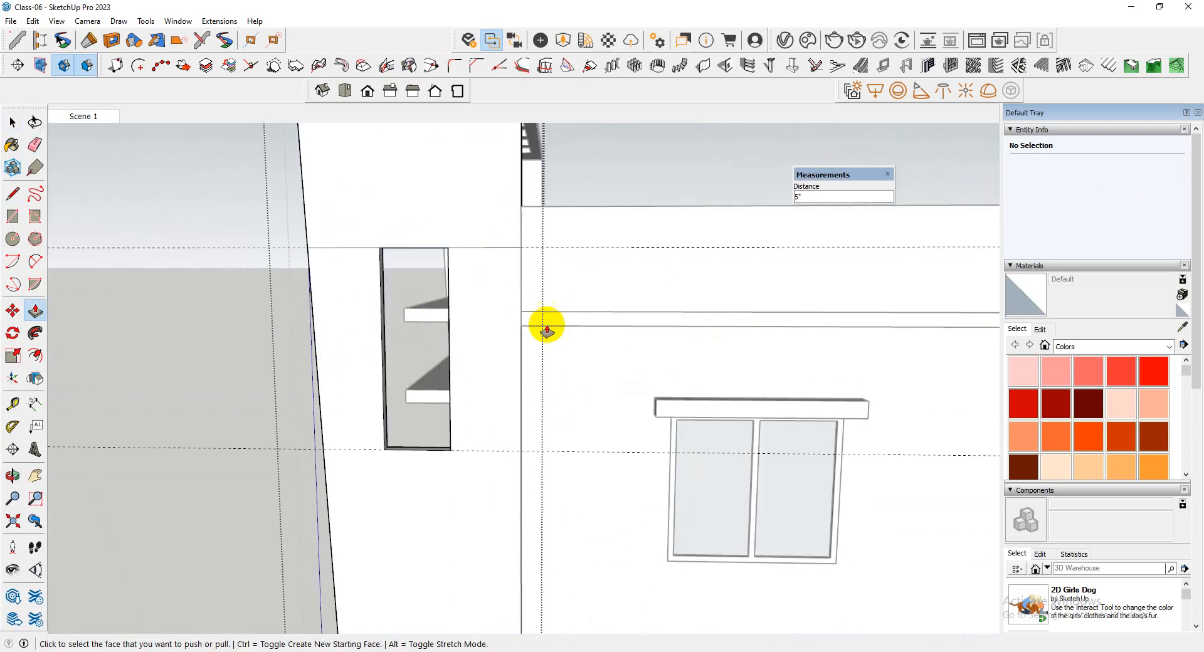
Undo the opening and the strip lines on the projecting wall, back to the line along the upper guide
middle_click_drag(545, 328, 288, 387)
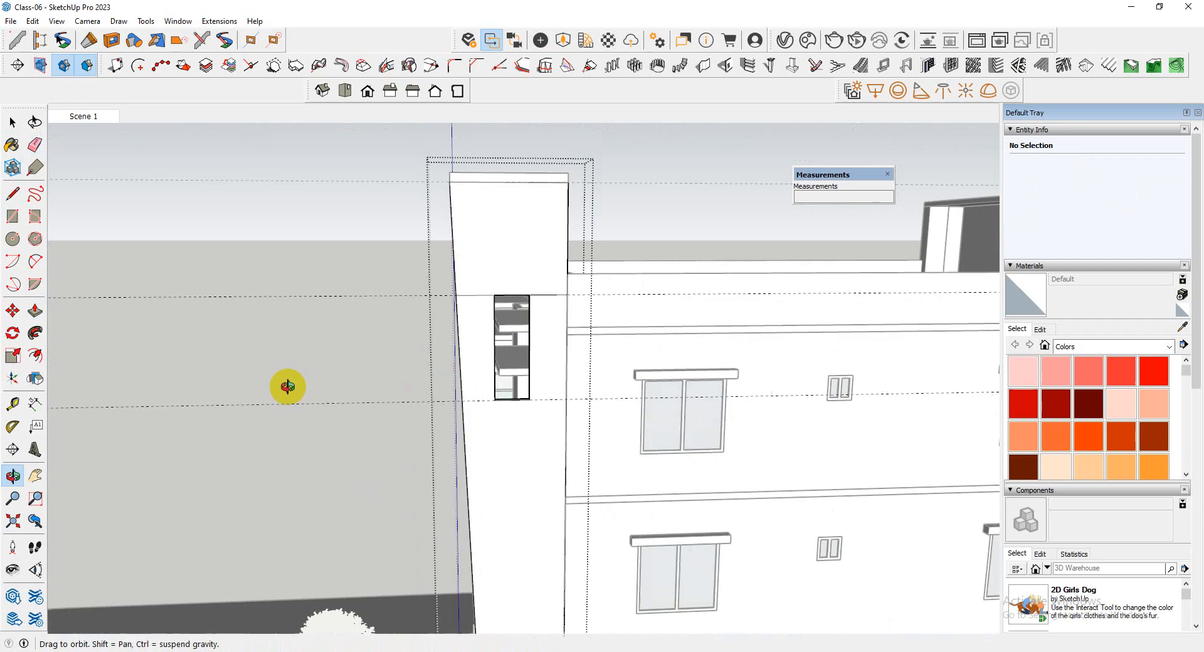
scroll(242, 403, "down", 2)
key("e")
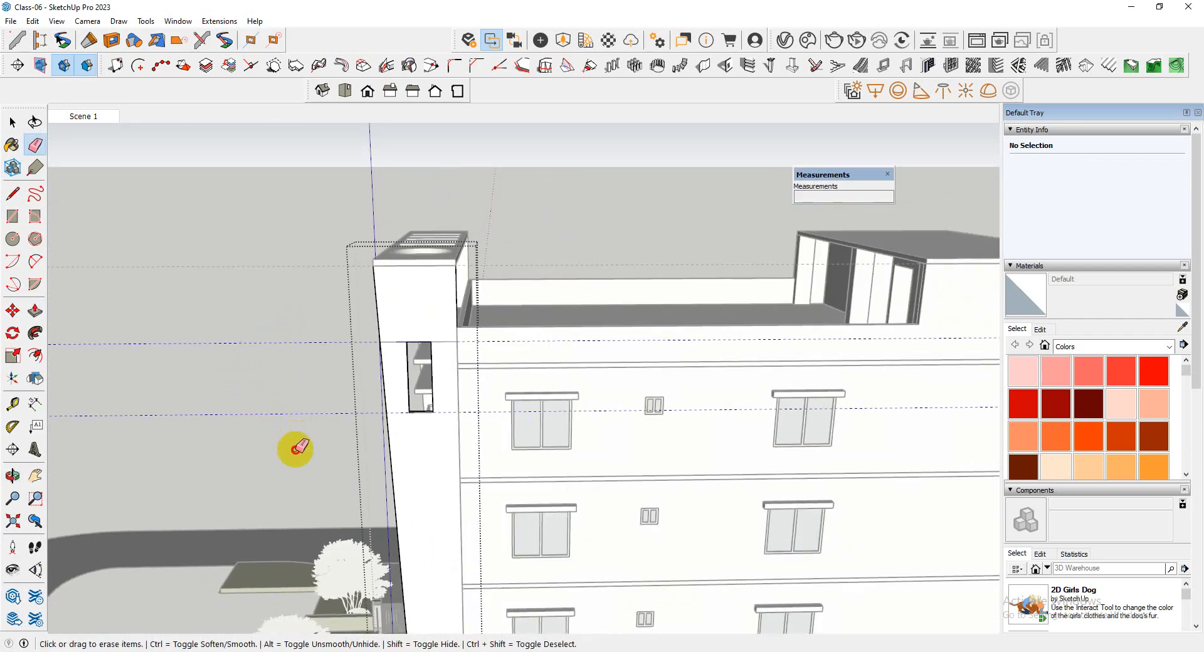
scroll(398, 404, "up", 4)
key("ctrl+z")
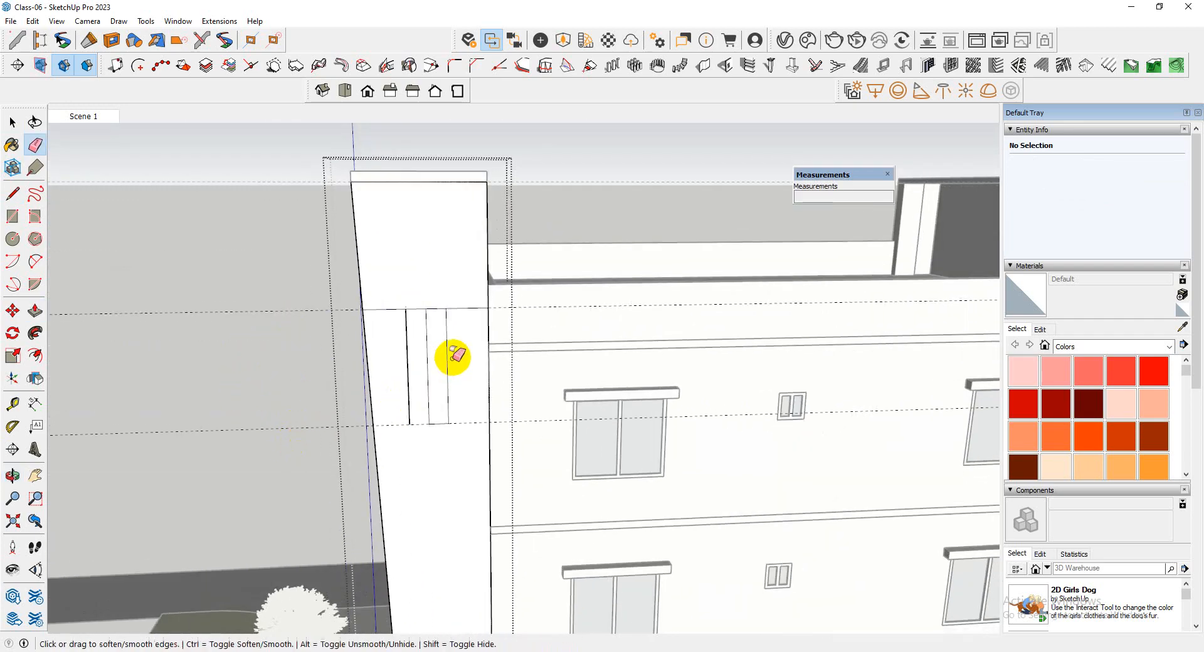
key("ctrl+z")
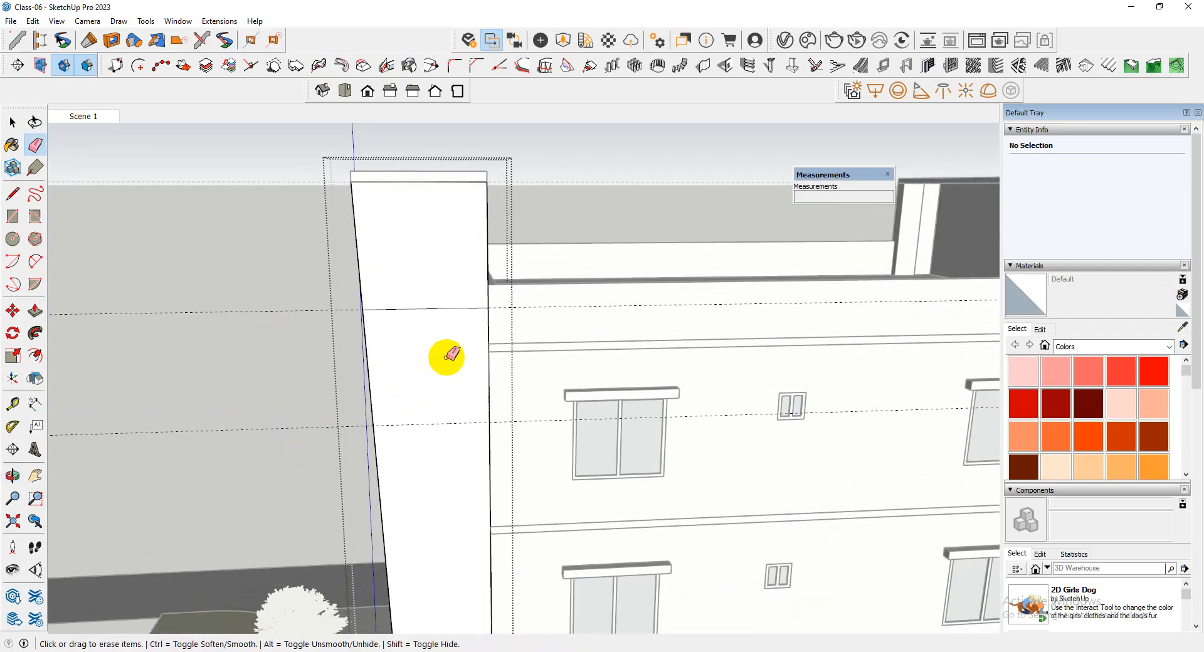
Draw two staggered narrow vertical rectangles, each about 3' 10" by 10", near the upper guide on the projecting wall
key("space")
scroll(449, 310, "up", 3)
scroll(457, 327, "down", 4)
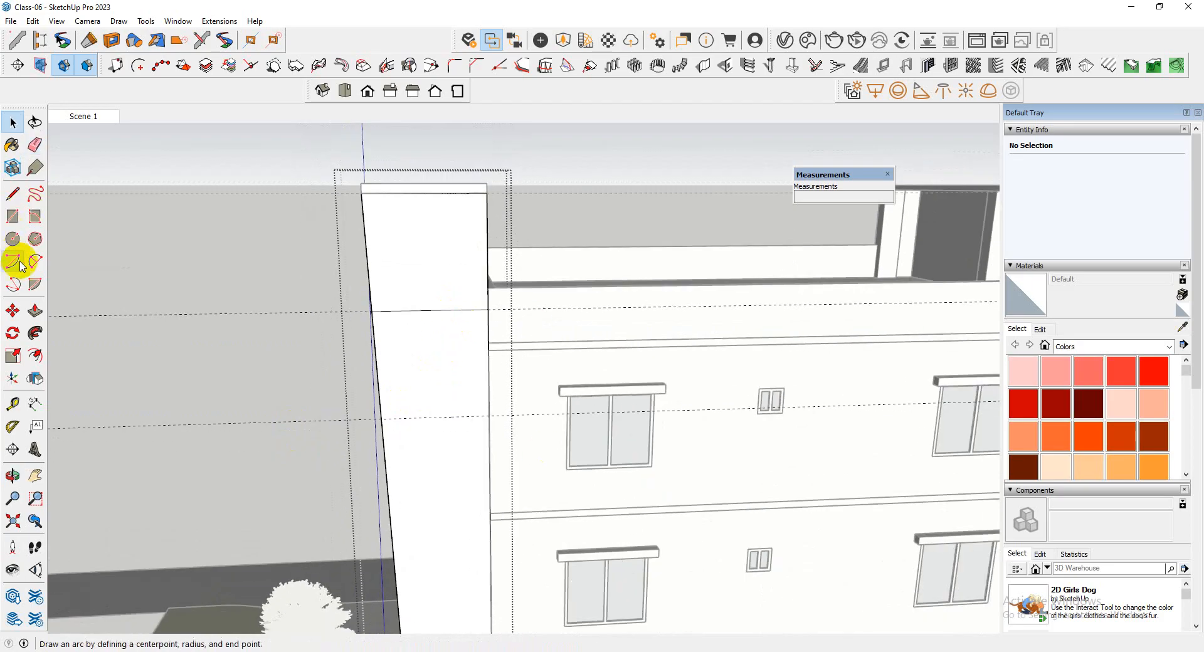
key("r")
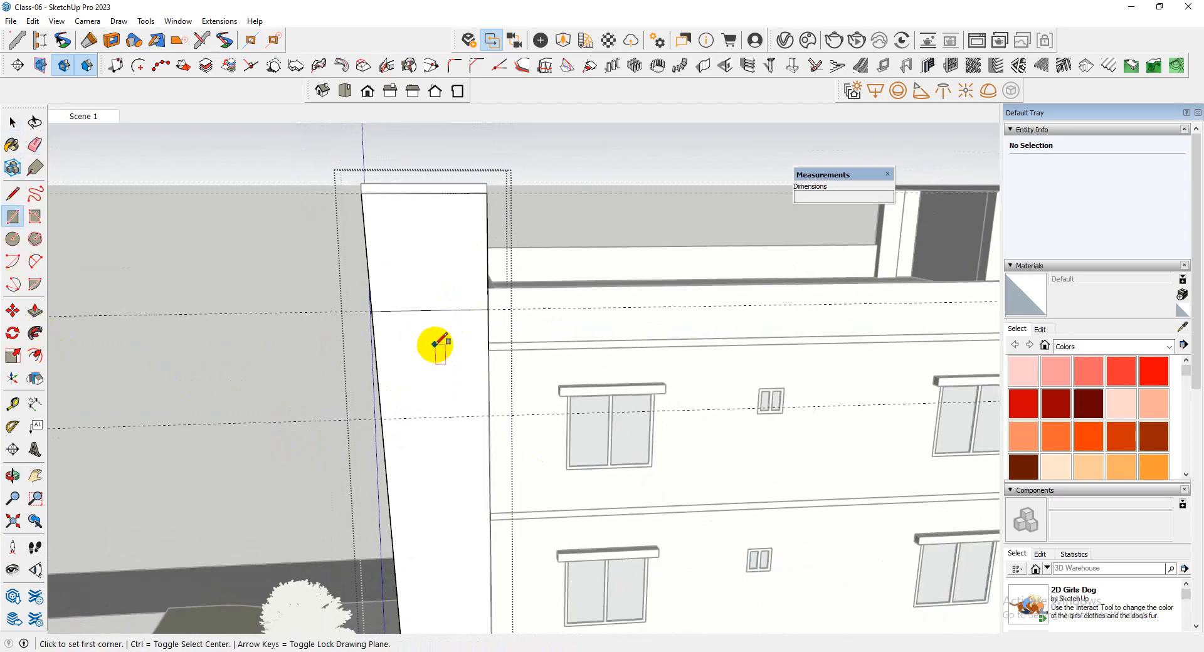
left_click(451, 328)
left_click(467, 396)
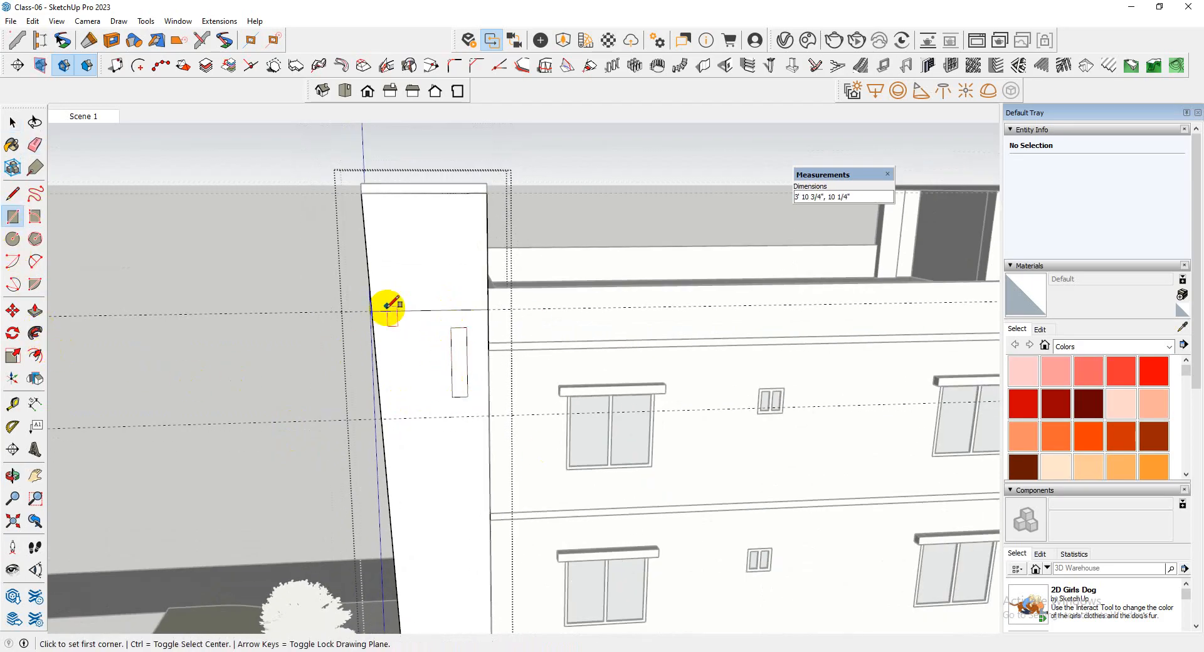
left_click(395, 273)
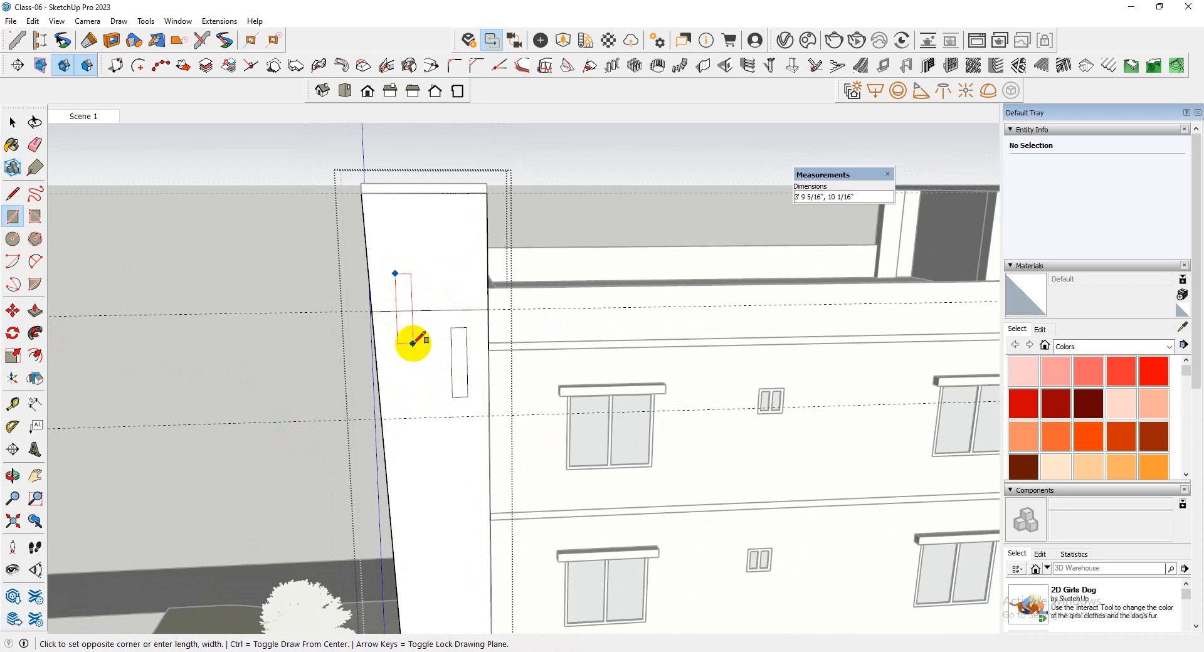
left_click(413, 343)
Draw two more staggered vertical rectangles lower on the projecting wall, the last about 7' 8" by 1' 2"
scroll(419, 330, "down", 3)
scroll(441, 371, "up", 4)
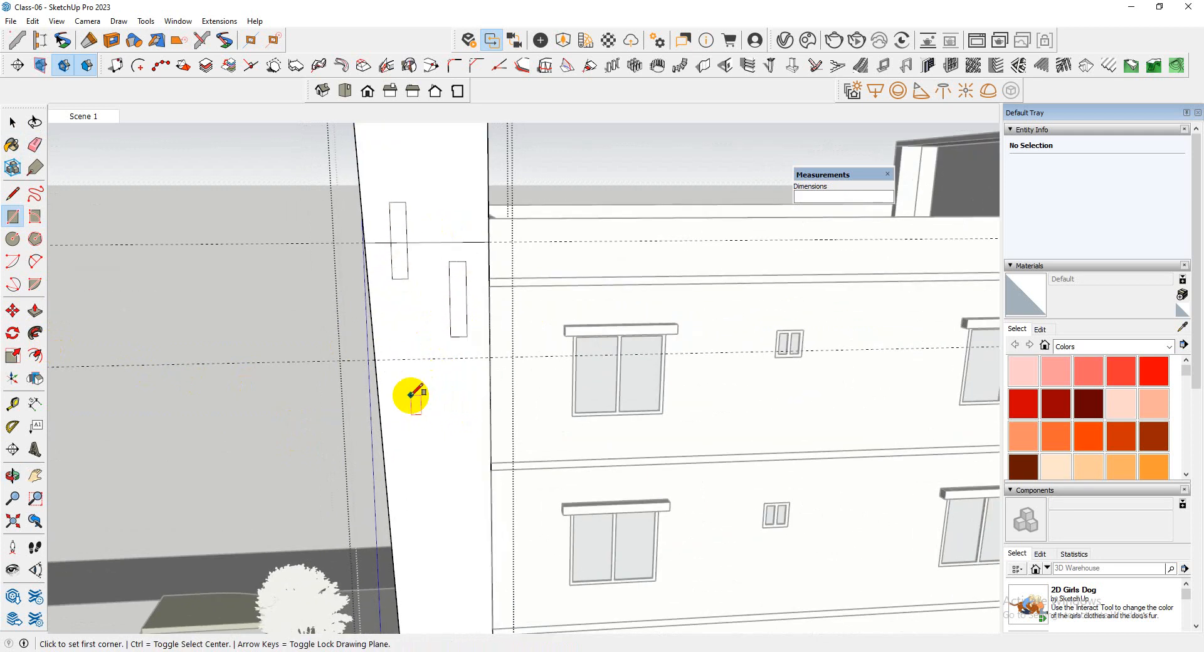
left_click(411, 396)
left_click(437, 496)
middle_click_drag(439, 476, 487, 358)
scroll(487, 358, "up", 3)
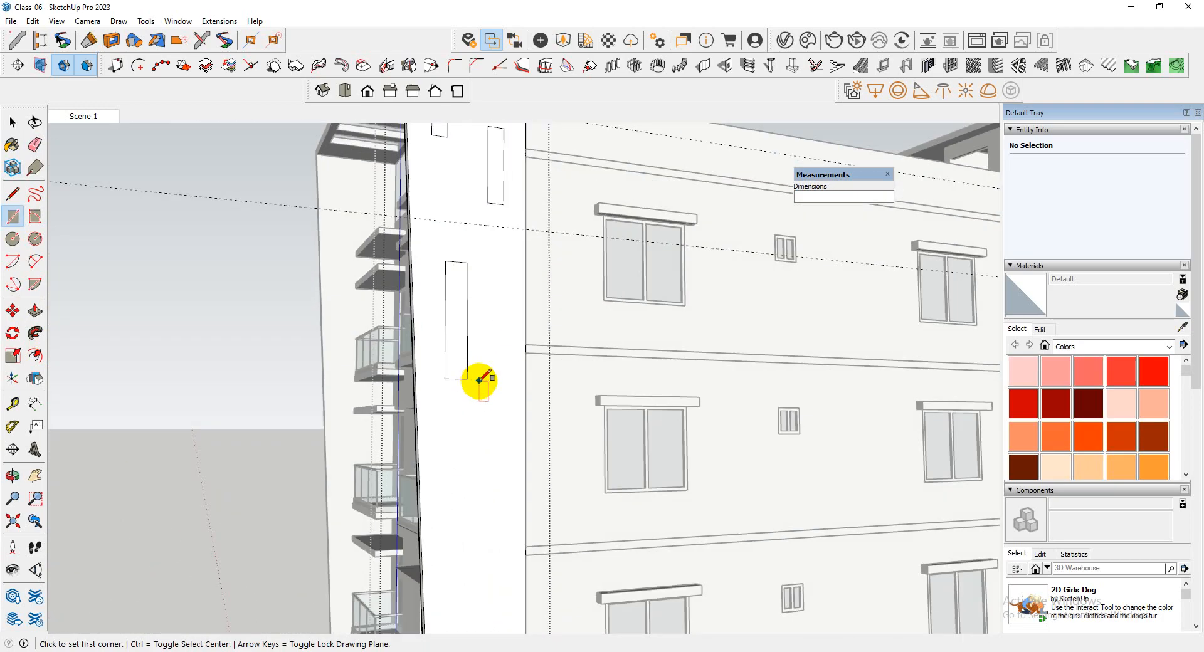
left_click(479, 379)
left_click(502, 535)
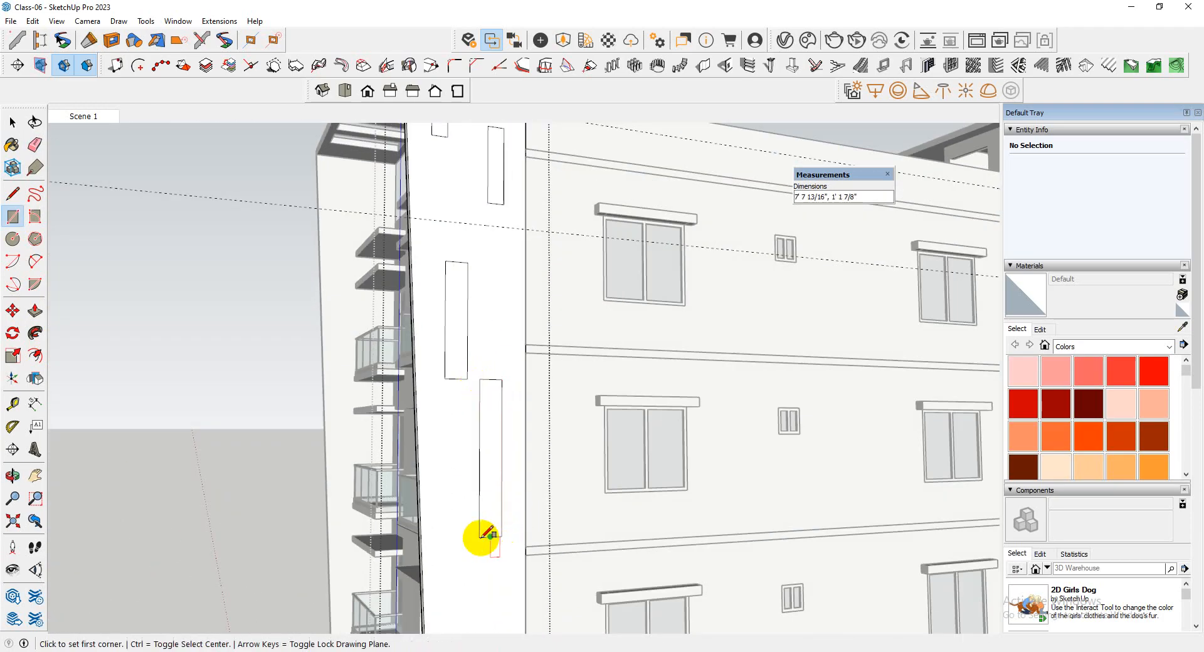
Undo the staggered rectangles drawn on the projecting wall
scroll(452, 346, "down", 4)
middle_click_drag(445, 347, 499, 421)
scroll(437, 405, "up", 3)
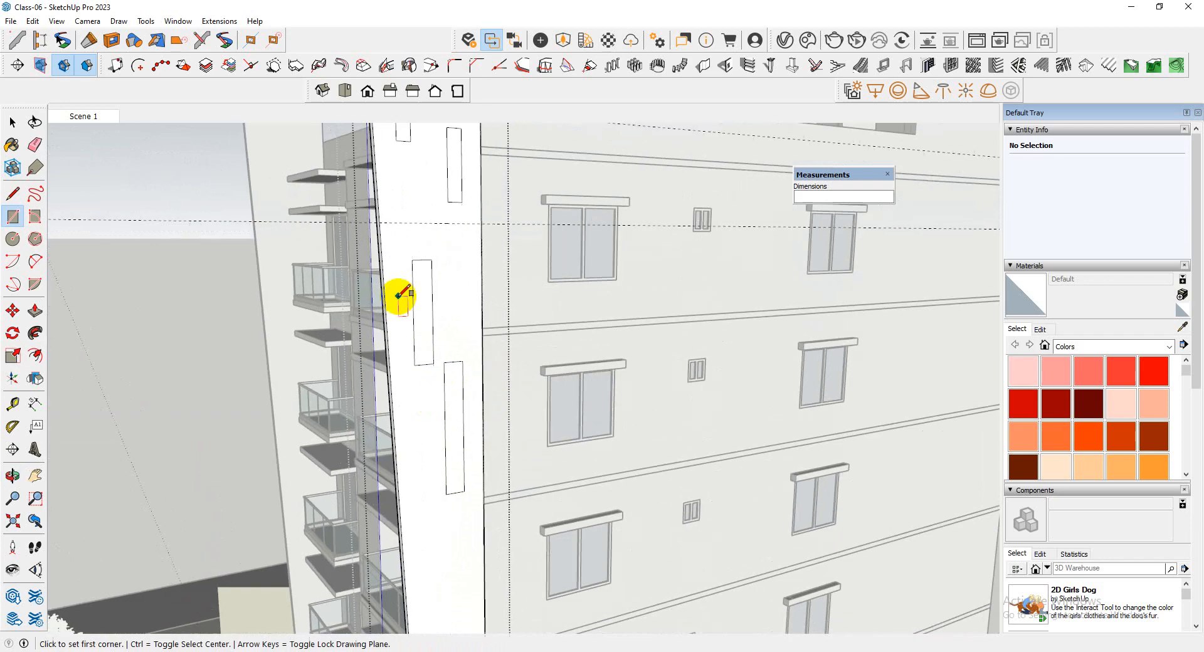
middle_click_drag(397, 299, 232, 323)
scroll(332, 242, "up", 4)
scroll(300, 249, "down", 3)
middle_click_drag(300, 249, 285, 308)
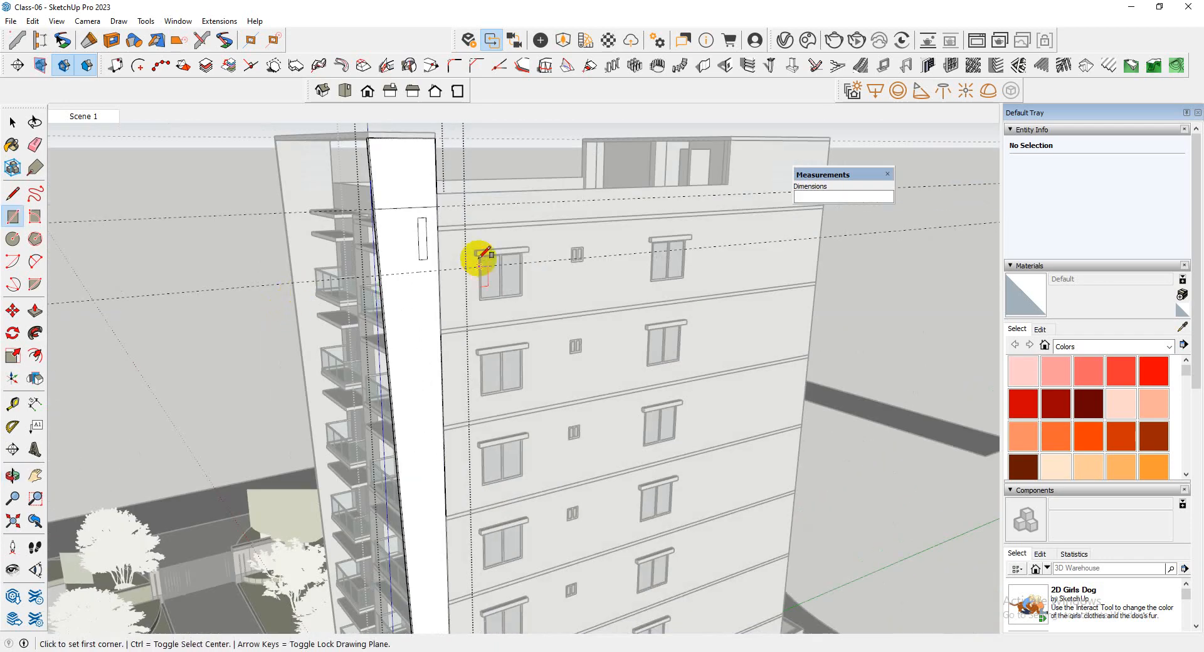
key("space")
Delete the two horizontal guides inside the projecting wall's group and close the group
scroll(478, 283, "down", 4)
middle_click_drag(479, 317, 779, 307)
left_click_drag(779, 293, 667, 127)
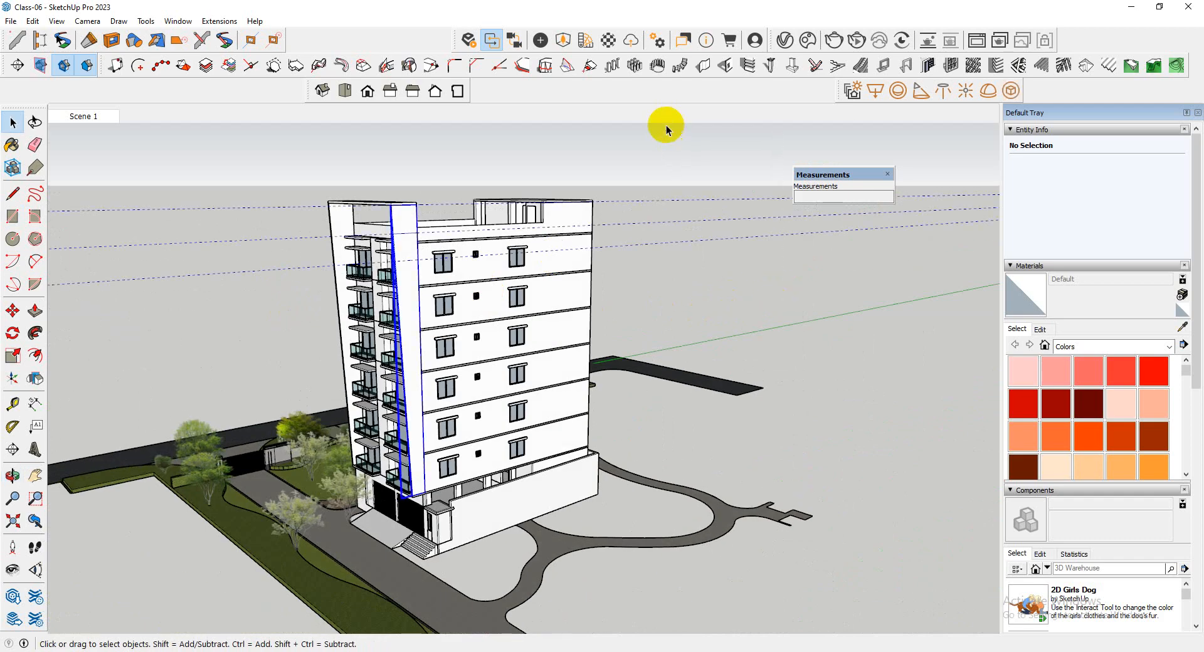
double_click(687, 242)
left_click_drag(886, 284, 804, 239)
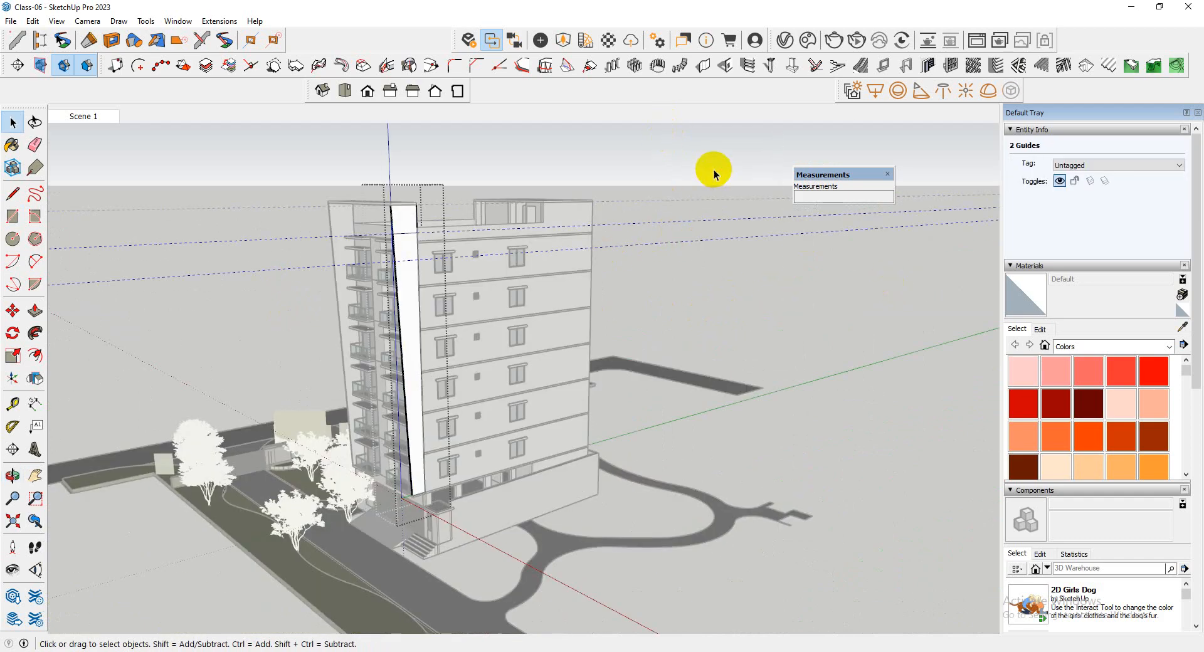
left_click(709, 212)
Delete the remaining guide line near the top of the tower
middle_click_drag(716, 252, 274, 249)
scroll(656, 236, "up", 5)
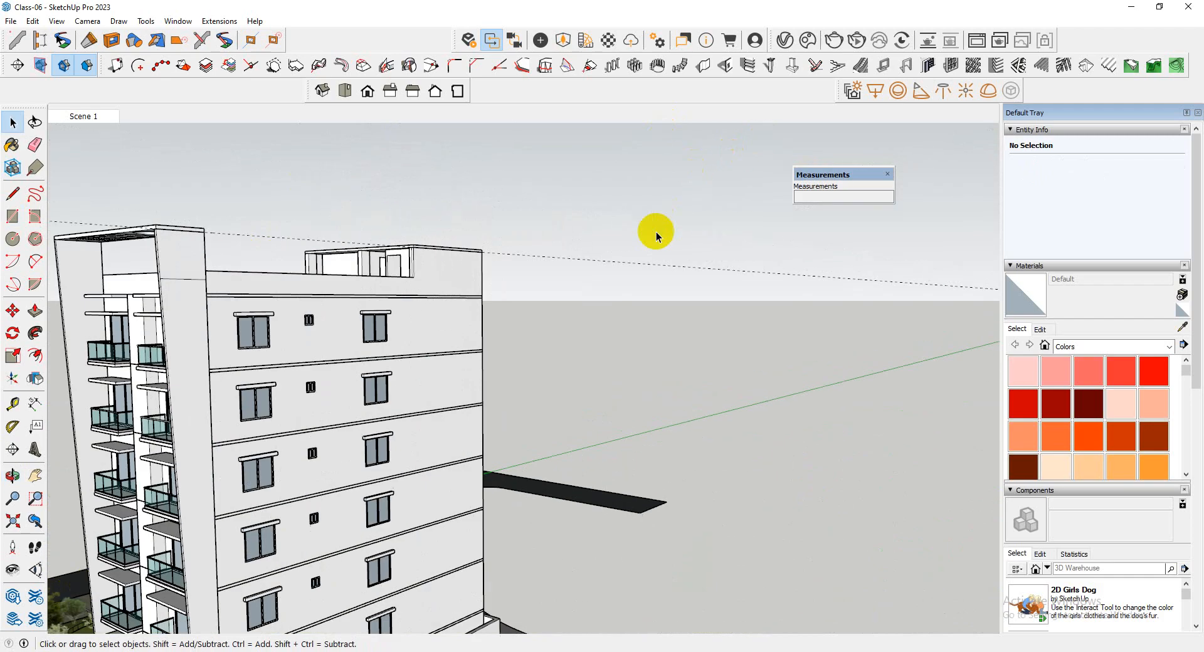
left_click(633, 264)
key("Delete")
Review the balcony facade and the tower's base around to the low boundary wall beside the entrance
scroll(593, 240, "down", 4)
middle_click_drag(533, 237, 532, 361)
scroll(268, 433, "up", 4)
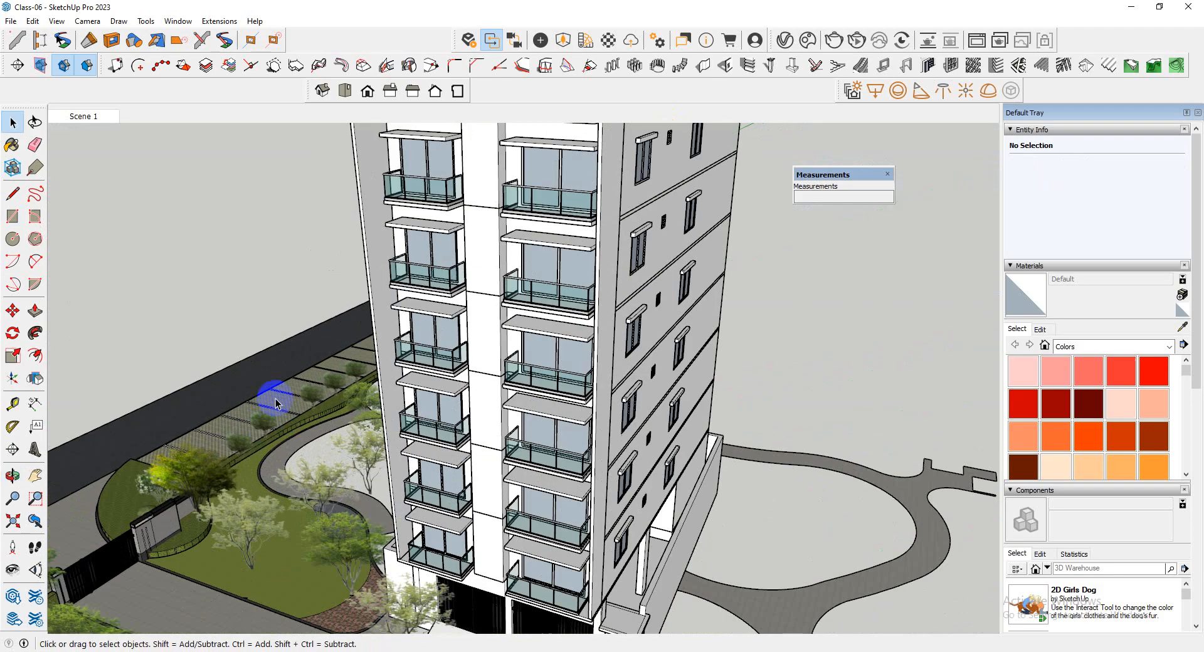
middle_click_drag(276, 405, 503, 497)
scroll(578, 404, "down", 5)
scroll(430, 507, "up", 5)
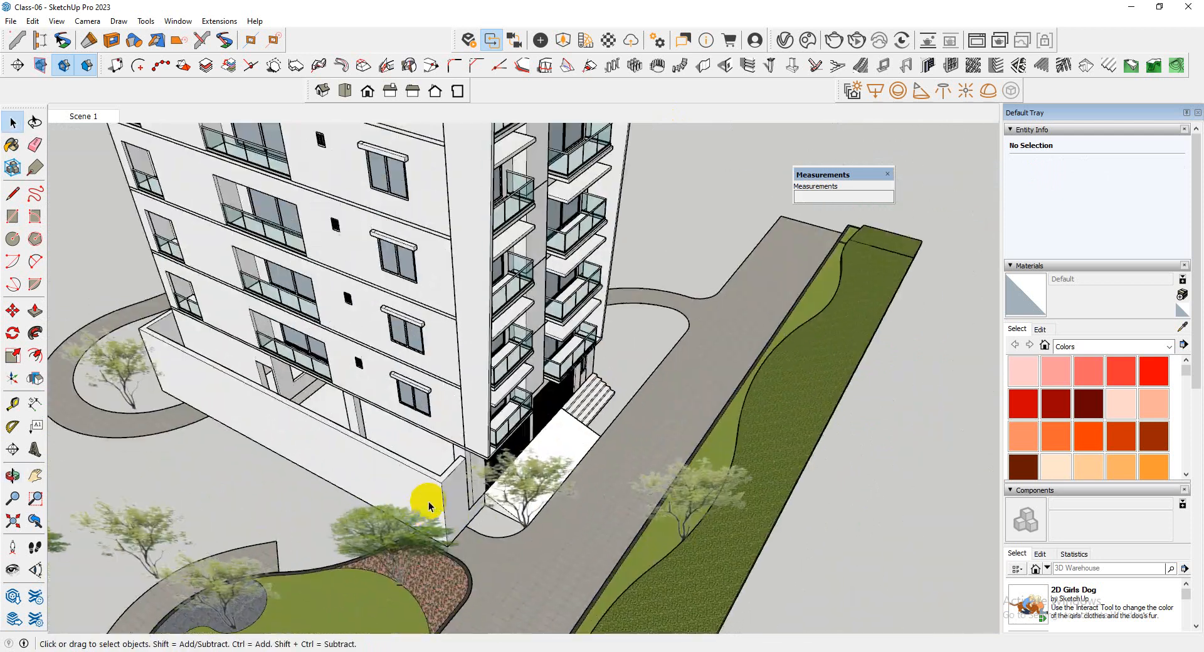
scroll(431, 507, "up", 4)
middle_click_drag(430, 507, 576, 416)
scroll(577, 416, "down", 3)
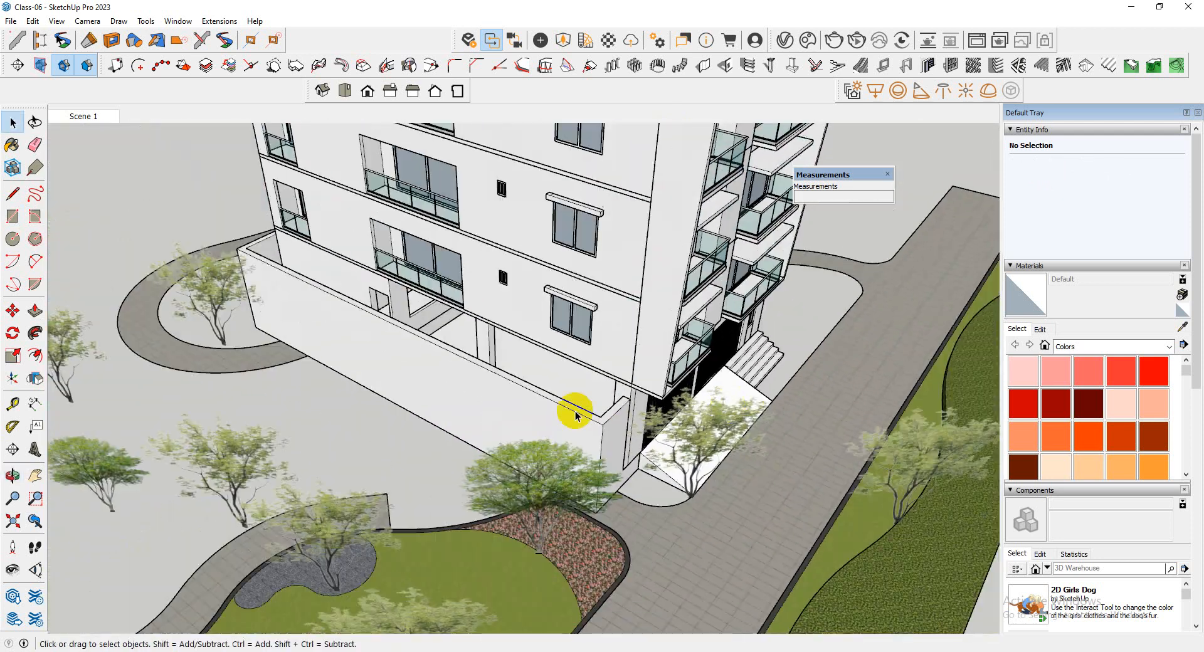
Examine closely where the low boundary wall's end meets the building beside the entrance
scroll(593, 418, "up", 5)
mouse_move(677, 409)
middle_mouse_down()
mouse_move(281, 259)
mouse_move(696, 412)
middle_mouse_up()
scroll(683, 326, "up", 3)
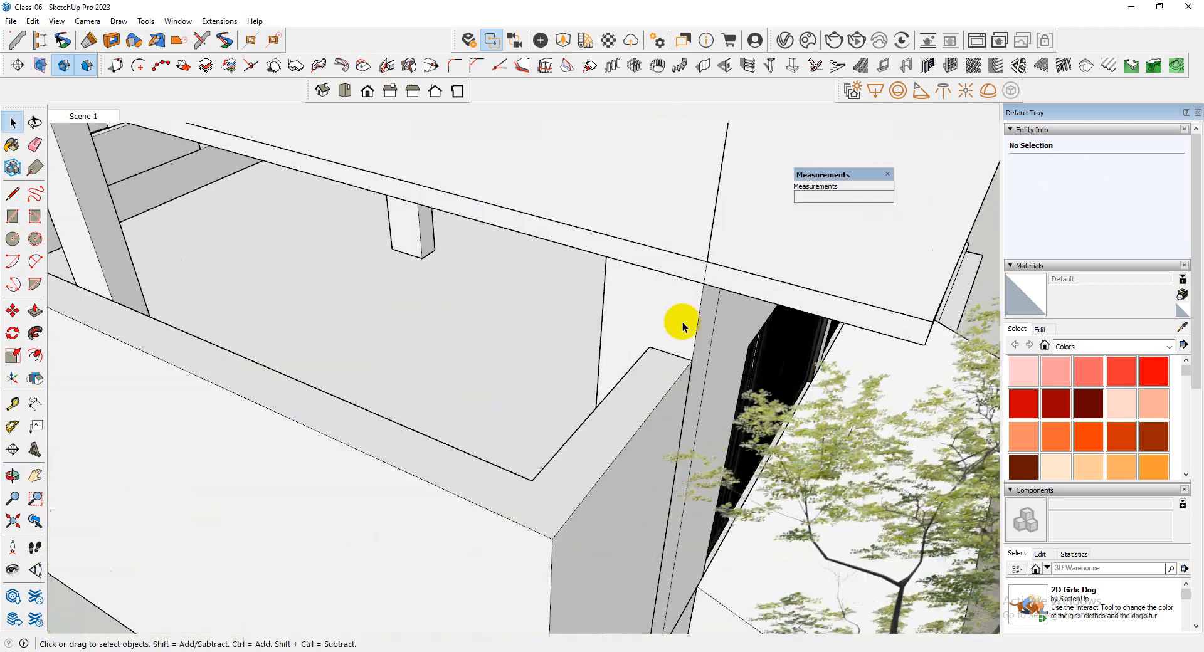
middle_click_drag(682, 327, 659, 320)
scroll(480, 312, "down", 5)
middle_click_drag(481, 351, 505, 401)
scroll(527, 366, "up", 4)
scroll(527, 367, "down", 3)
scroll(538, 357, "up", 3)
scroll(478, 358, "down", 3)
middle_click_drag(479, 357, 640, 350)
scroll(537, 368, "up", 3)
scroll(573, 344, "up", 3)
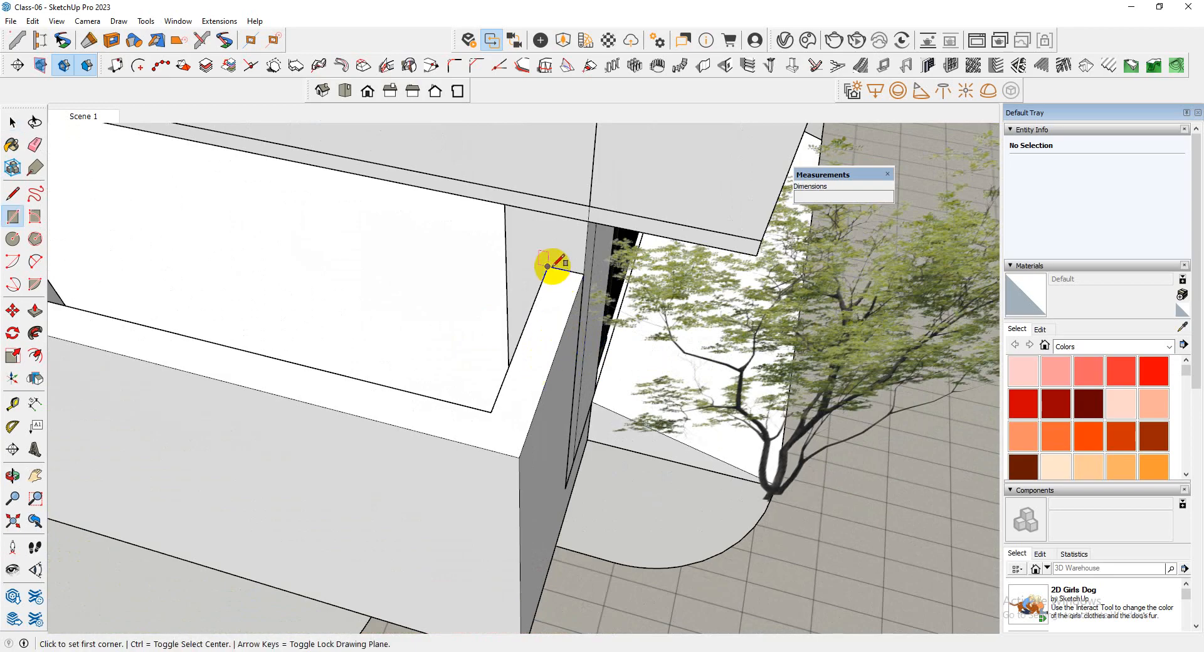
scroll(720, 443, "down", 5)
scroll(86, 288, "up", 5)
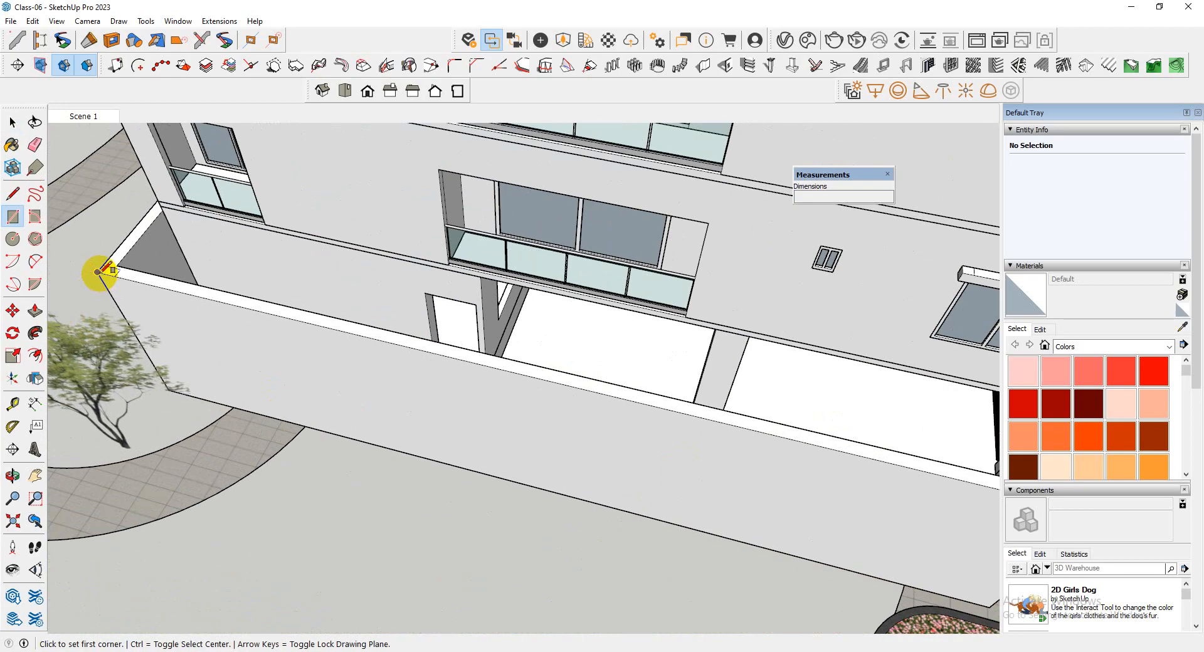
left_click(97, 272)
scroll(248, 360, "down", 3)
scroll(634, 398, "up", 5)
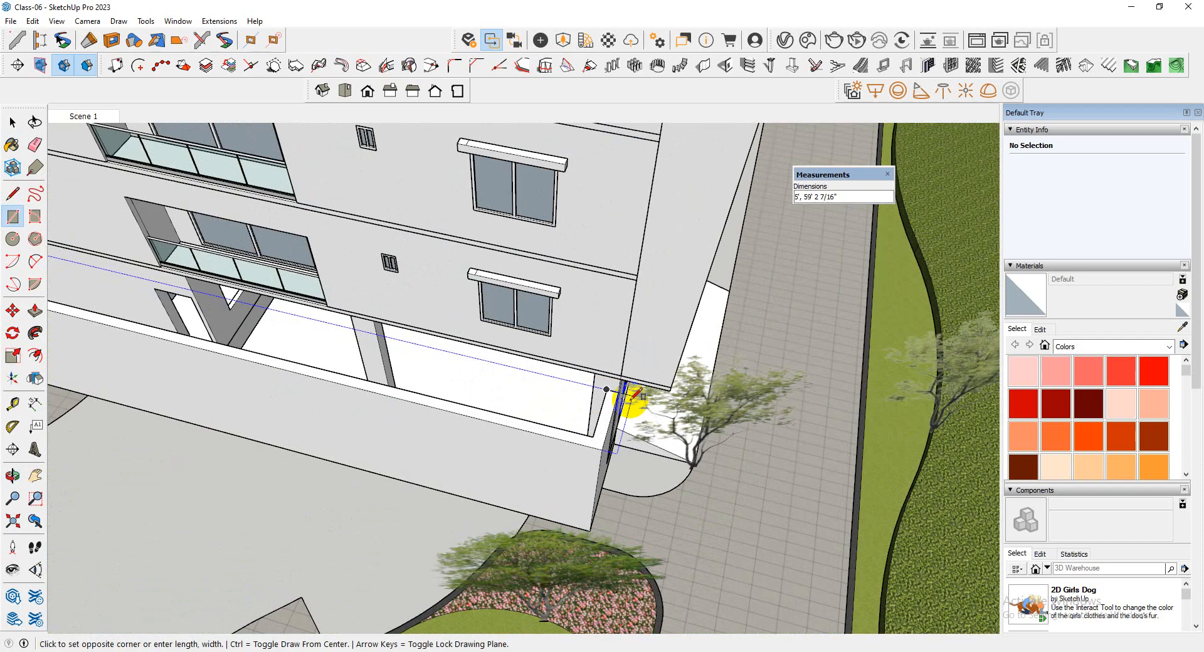
scroll(621, 377, "up", 3)
middle_click_drag(613, 354, 589, 411)
key("space")
Draw a sloping line from the low boundary wall's outer top corner up to the building's slab edge at the tower corner
key("l")
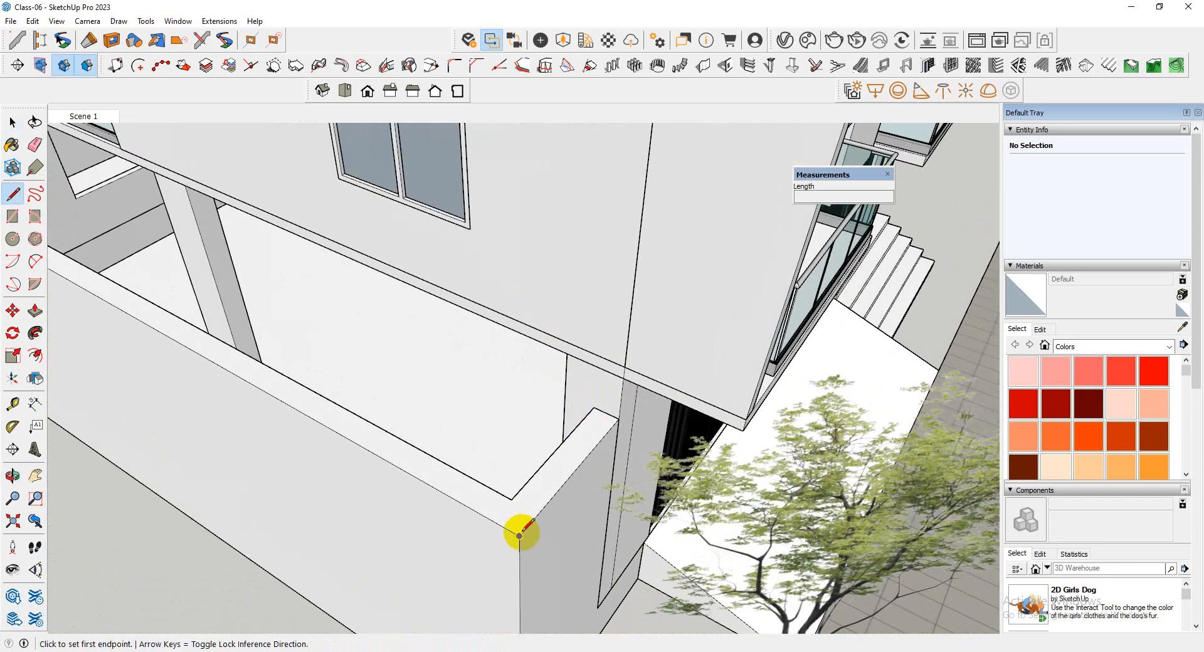
left_click(519, 537)
left_click(621, 364)
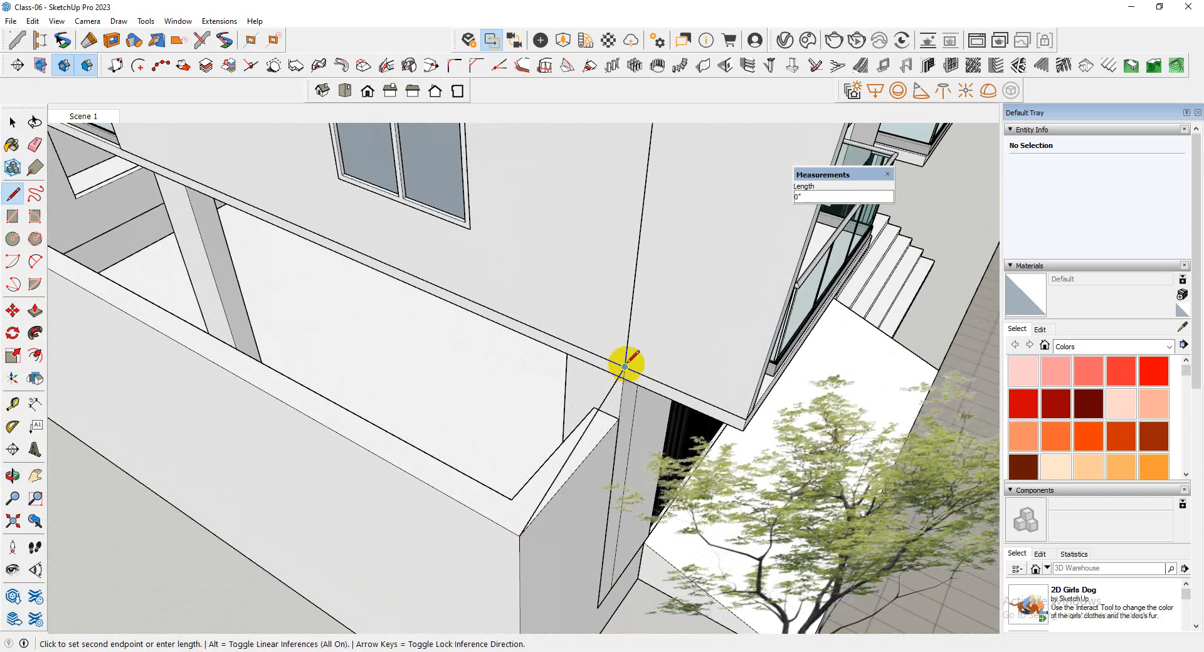
scroll(625, 365, "up", 2)
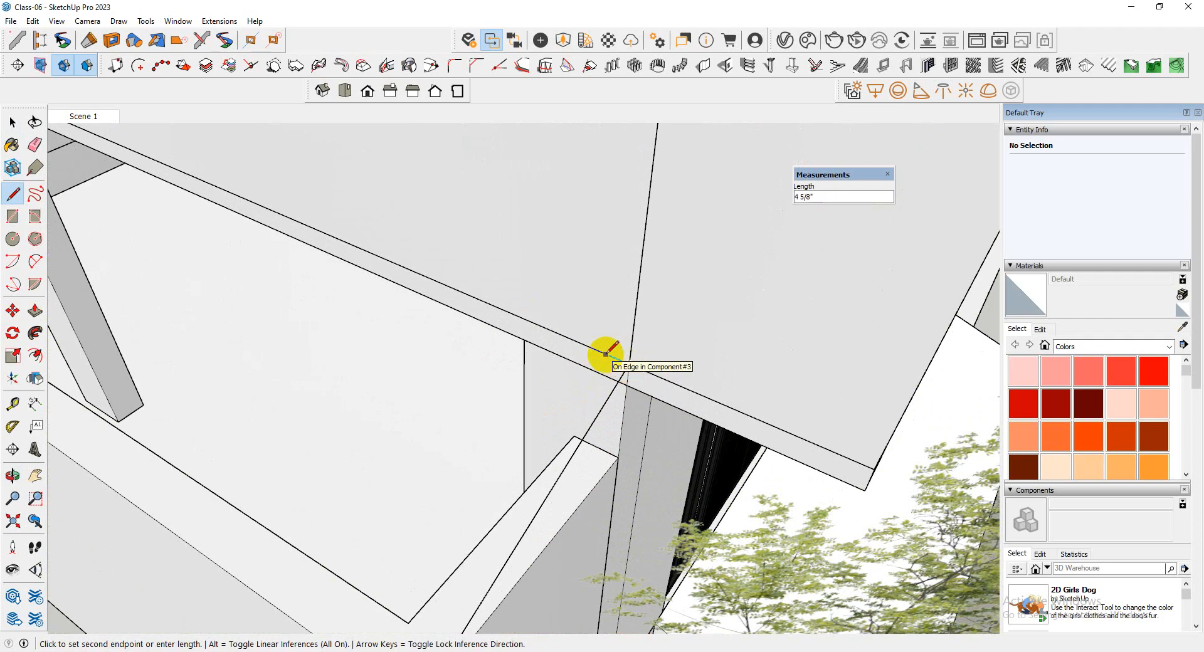
key("space")
Try to draw a profile at the line's lower end, first as a rectangle and then as a circle with radius 1"
scroll(641, 373, "down", 4)
middle_click_drag(648, 382, 512, 354)
left_click(601, 390)
scroll(586, 407, "up", 4)
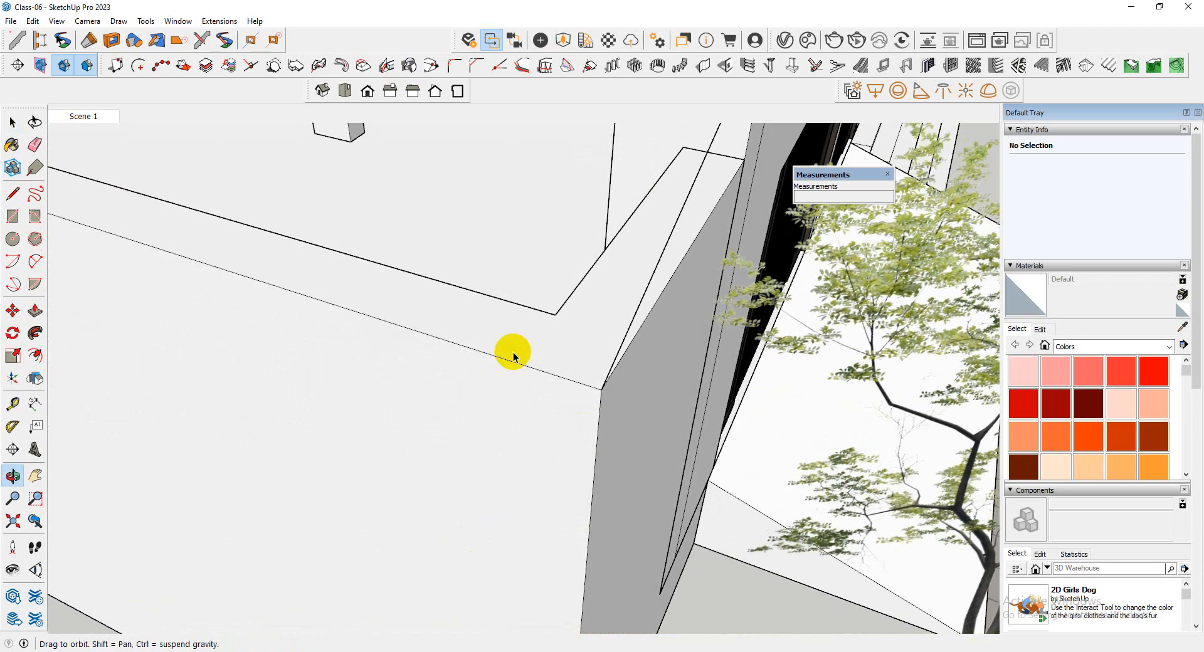
scroll(606, 385, "up", 3)
key("r")
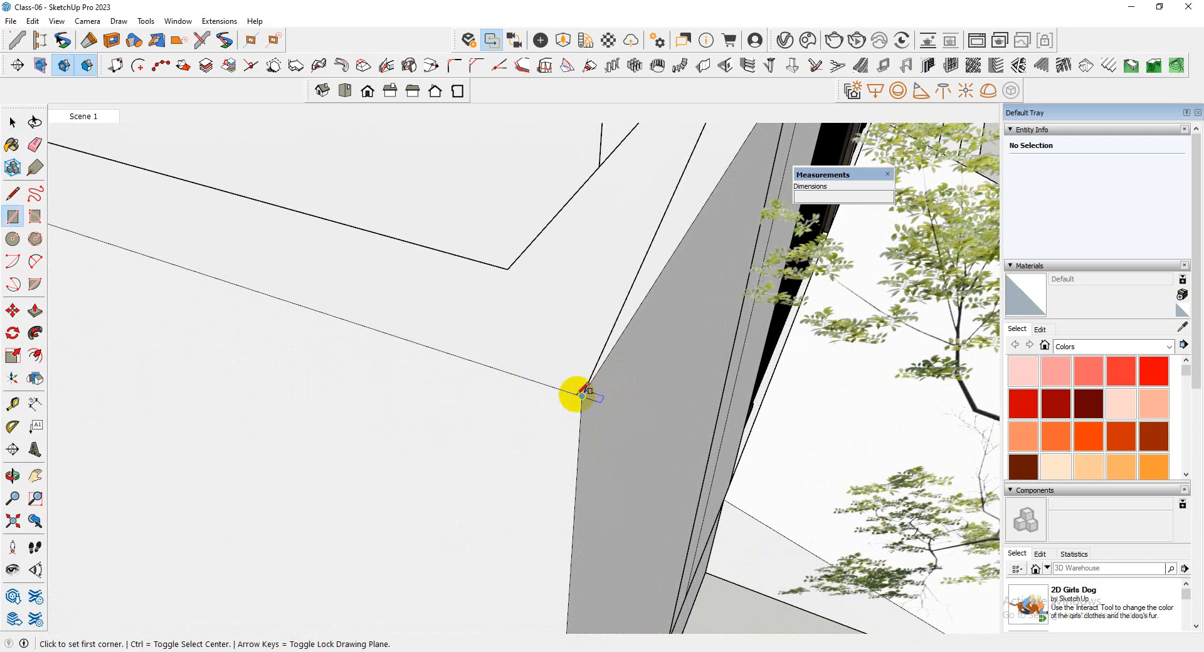
left_click(581, 395)
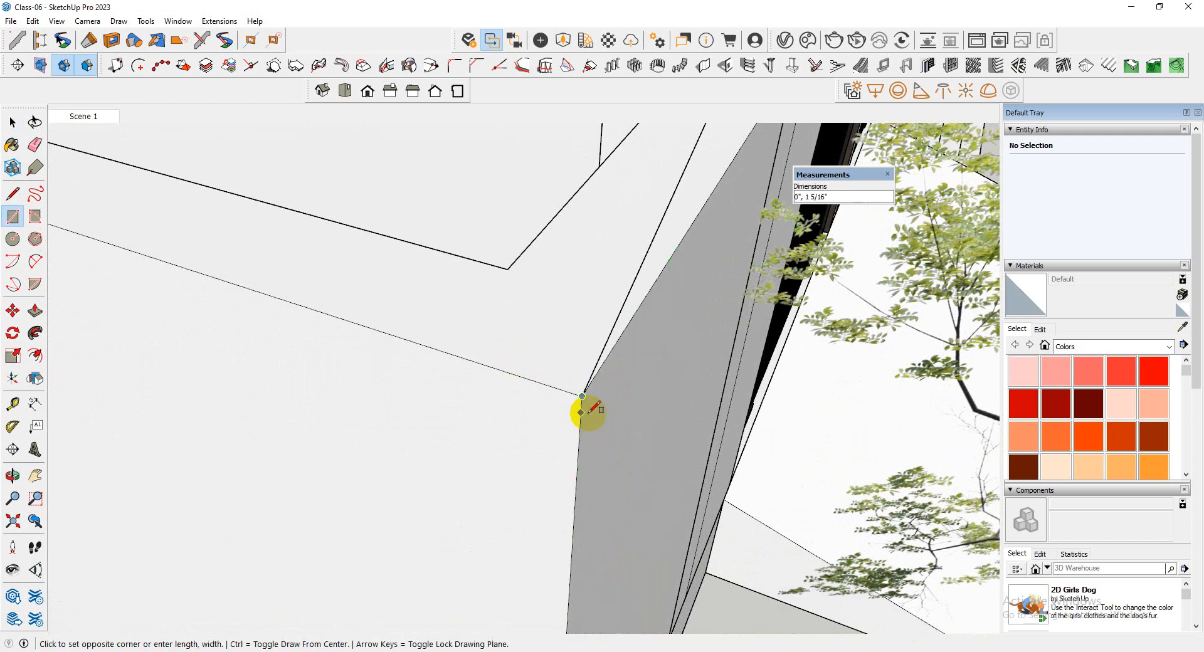
key("z")
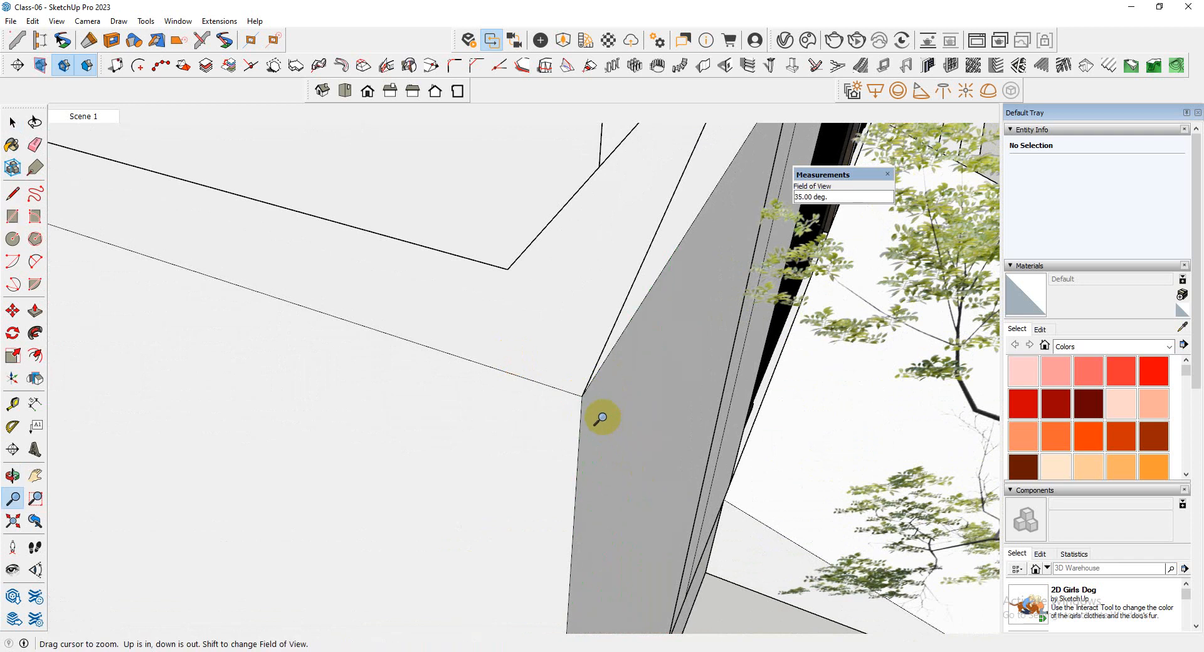
key("c")
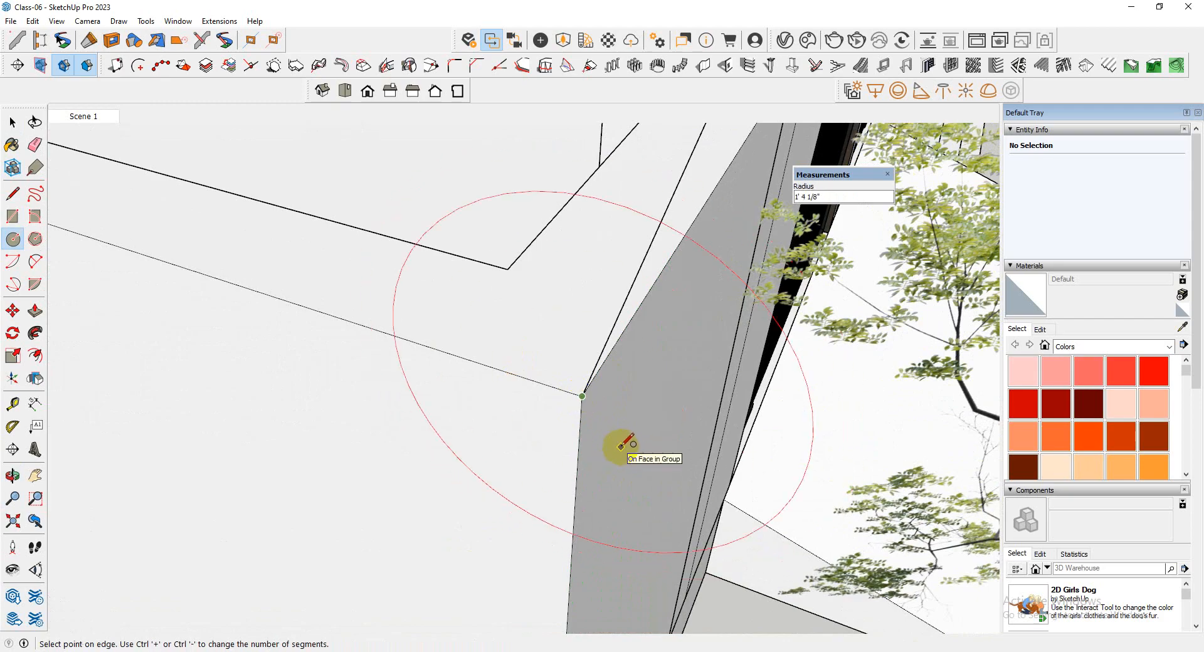
key("Return")
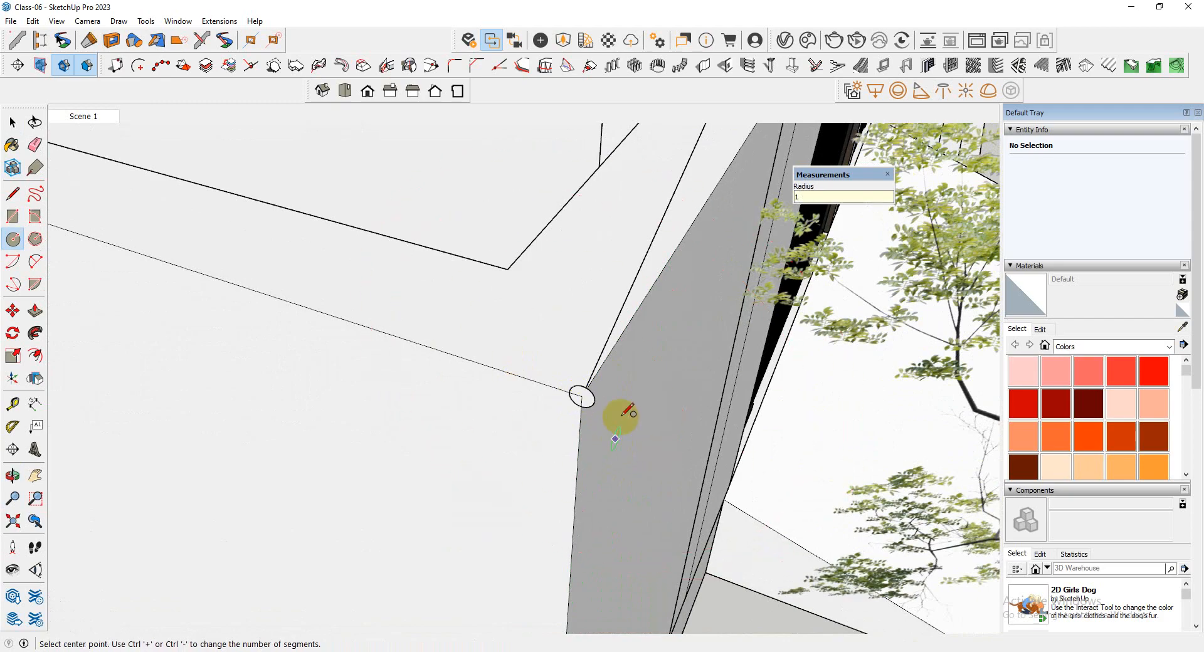
middle_click_drag(628, 410, 594, 362)
key("space")
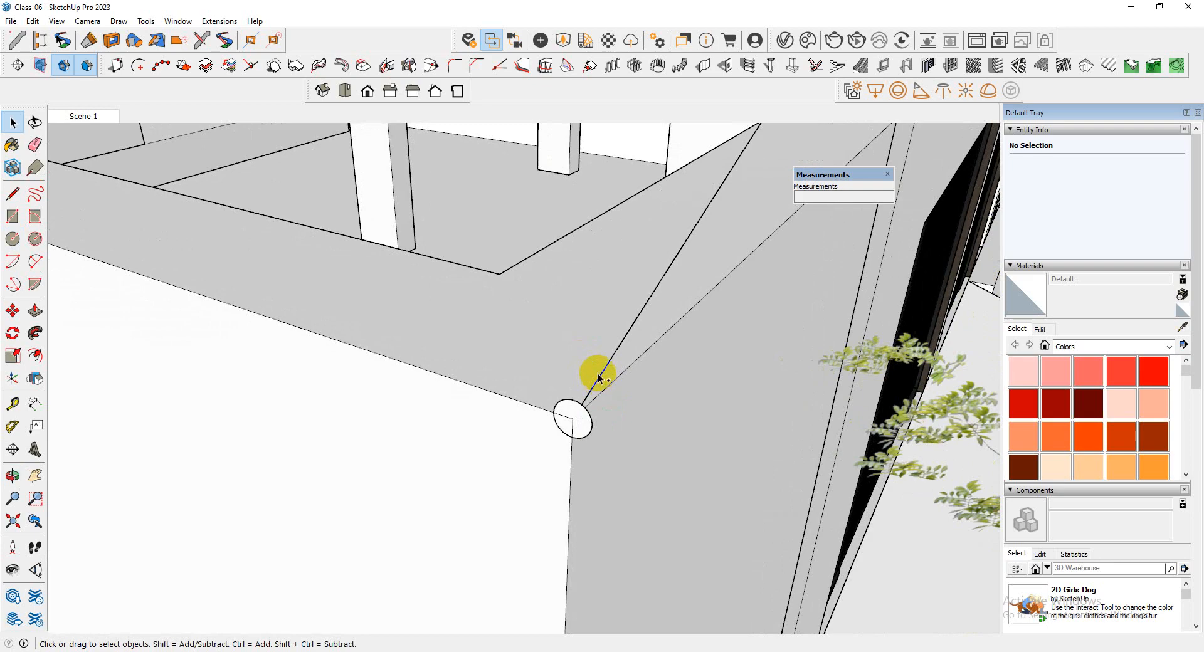
left_click(590, 392)
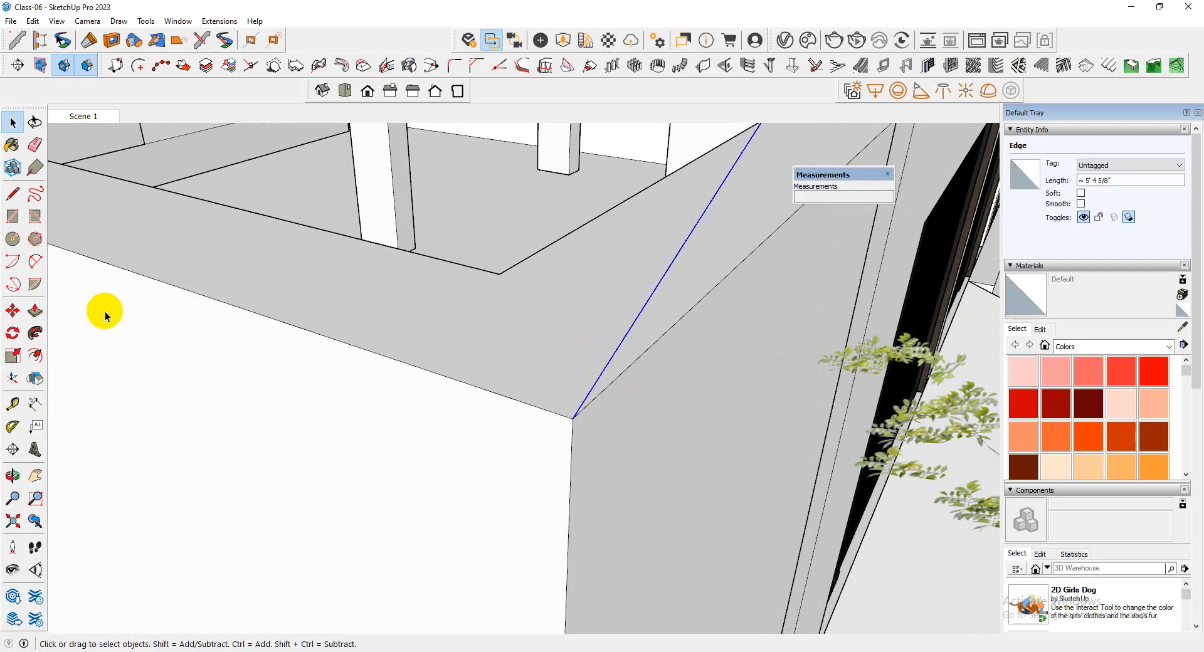
left_click(13, 216)
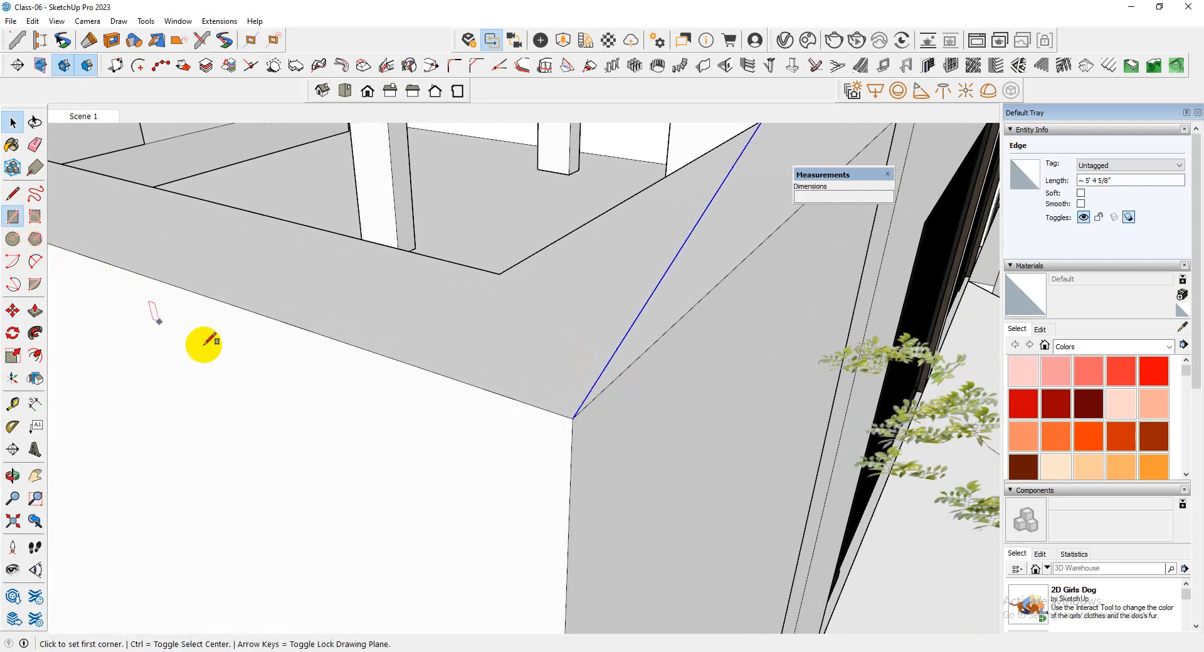
left_click(573, 418)
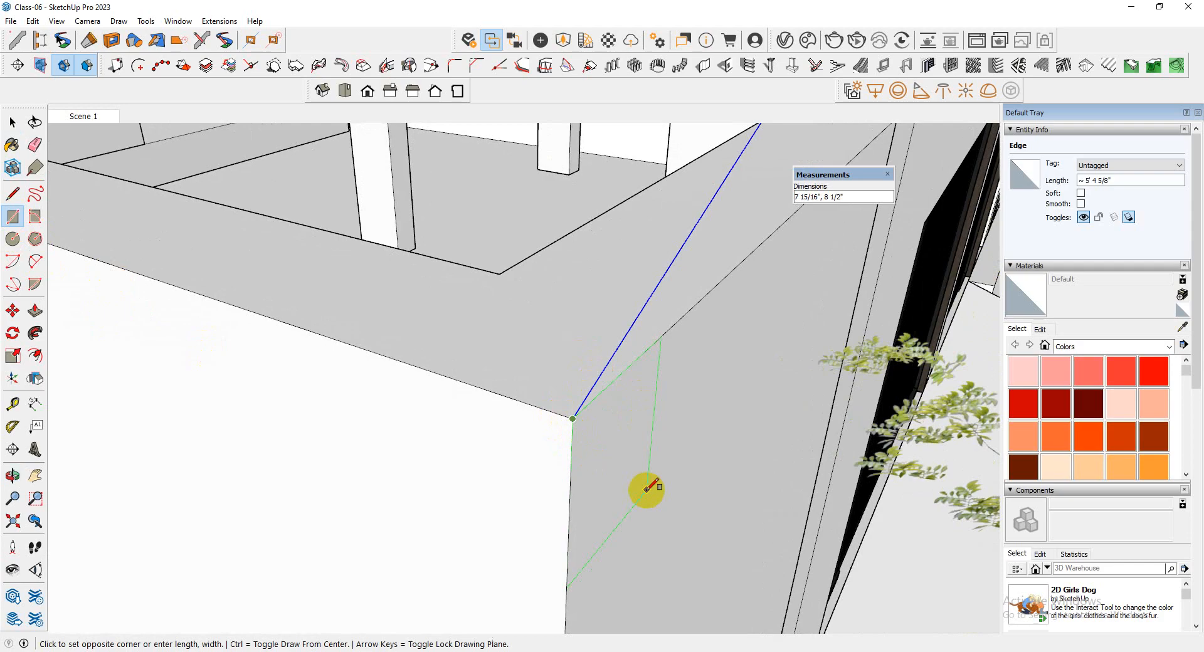
key("space")
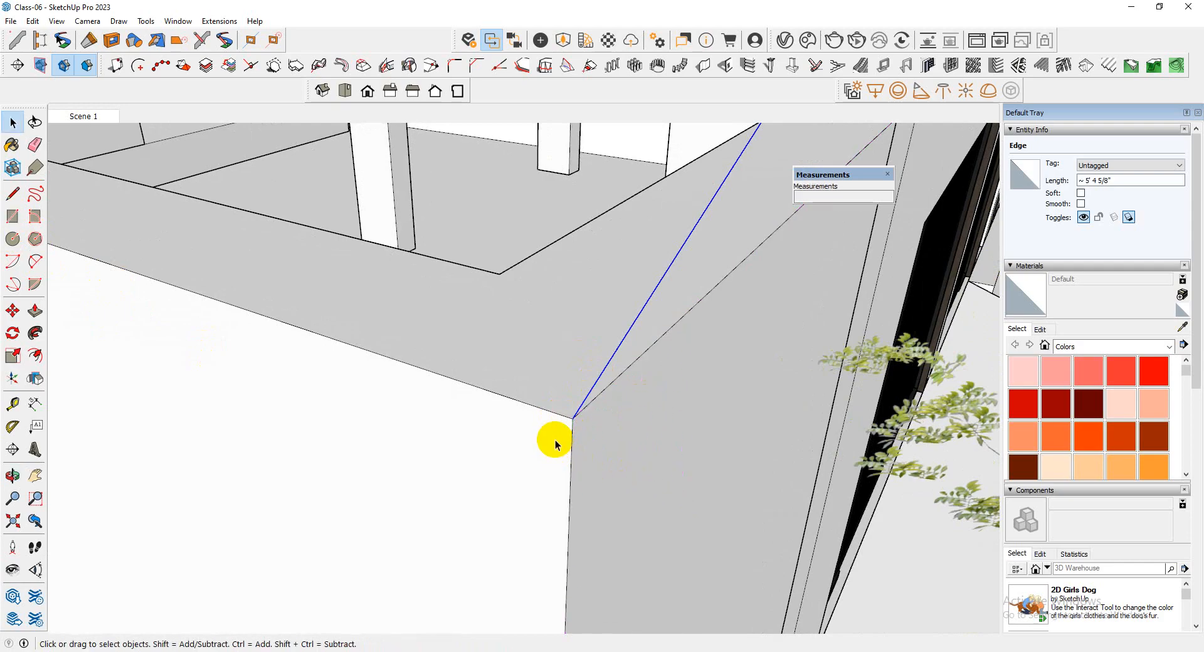
Draw a 1" square vertical profile with the Line tool, centred on the sloping line's lower end at the wall corner
key("l")
left_click(573, 418)
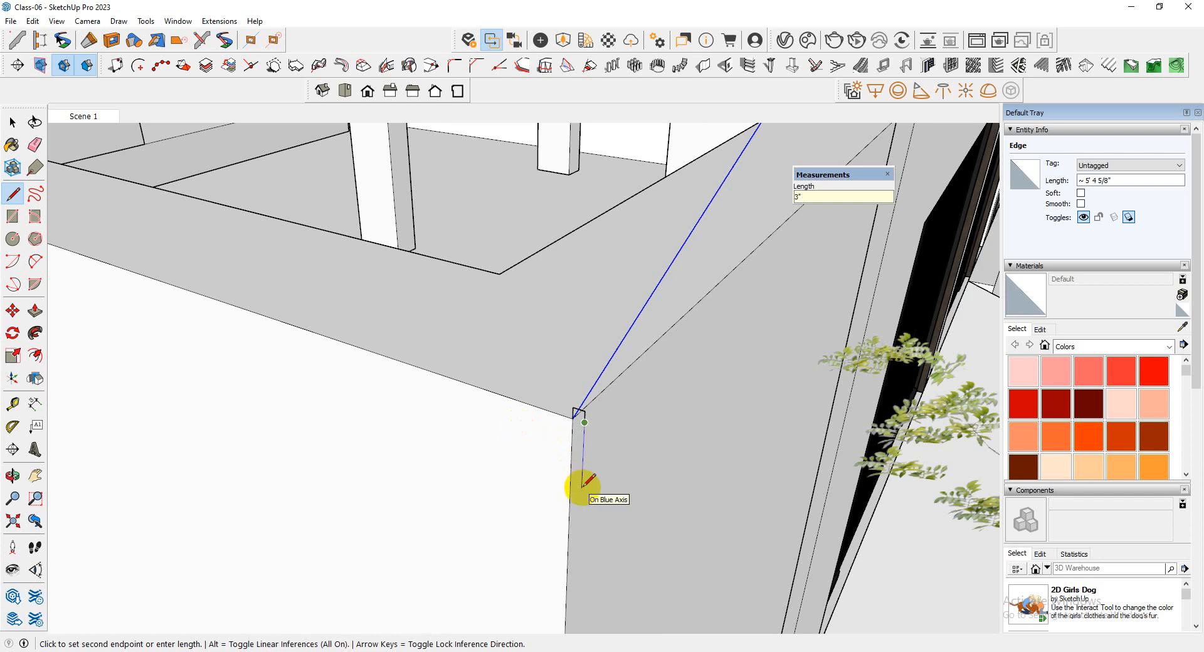
scroll(560, 429, "up", 2)
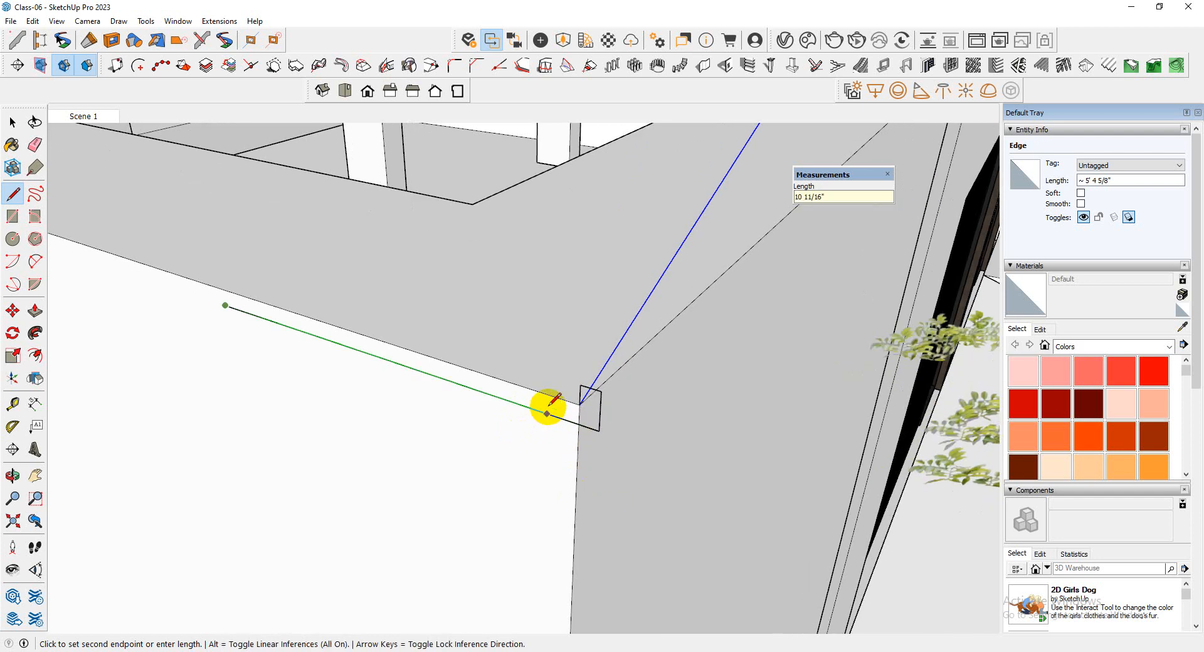
key("Escape")
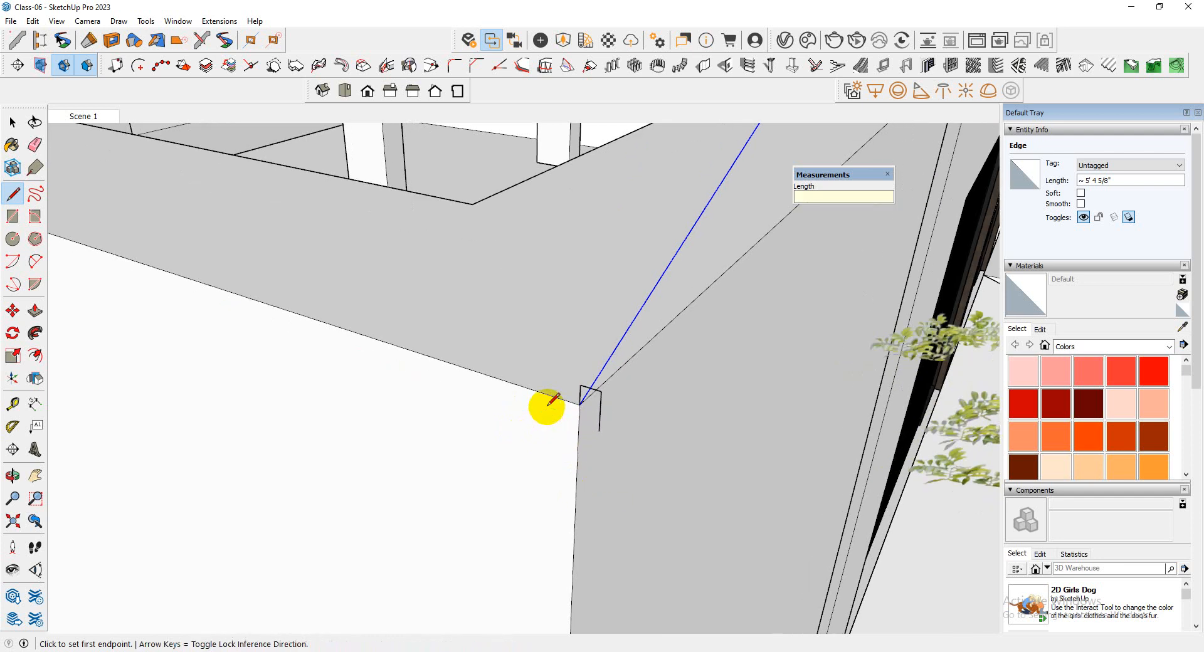
left_click(599, 431)
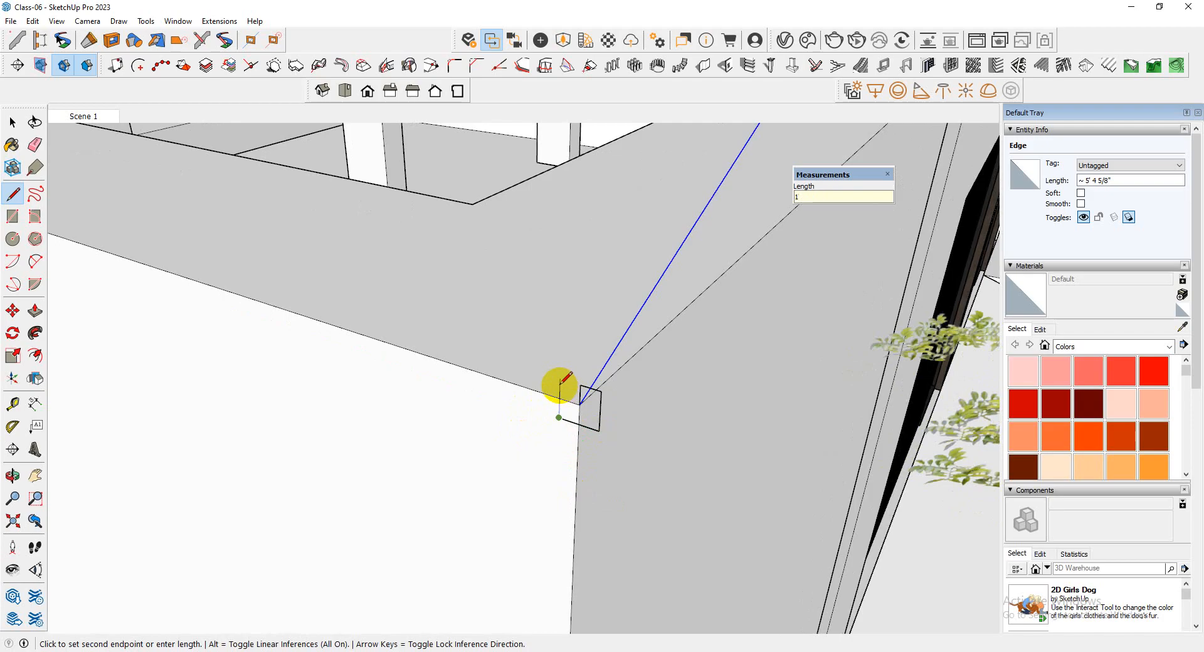
left_click(580, 388)
Erase the dividing edge inside the small square profile, keeping the wall behind it
key("space")
scroll(573, 402, "up", 3)
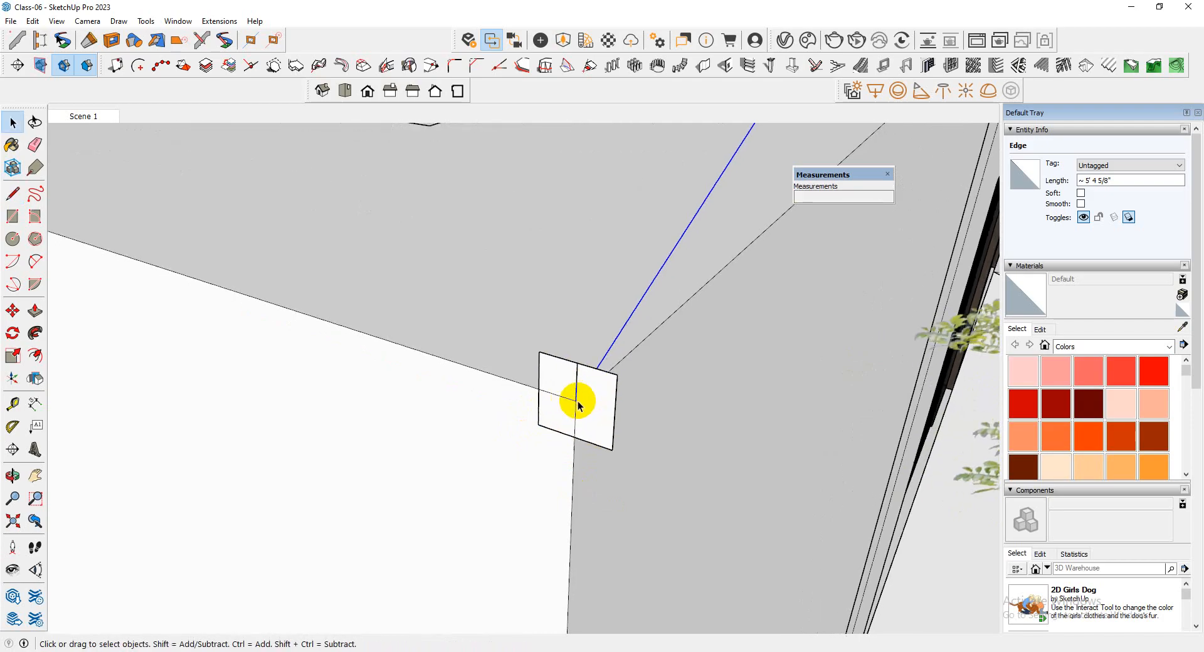
key("e")
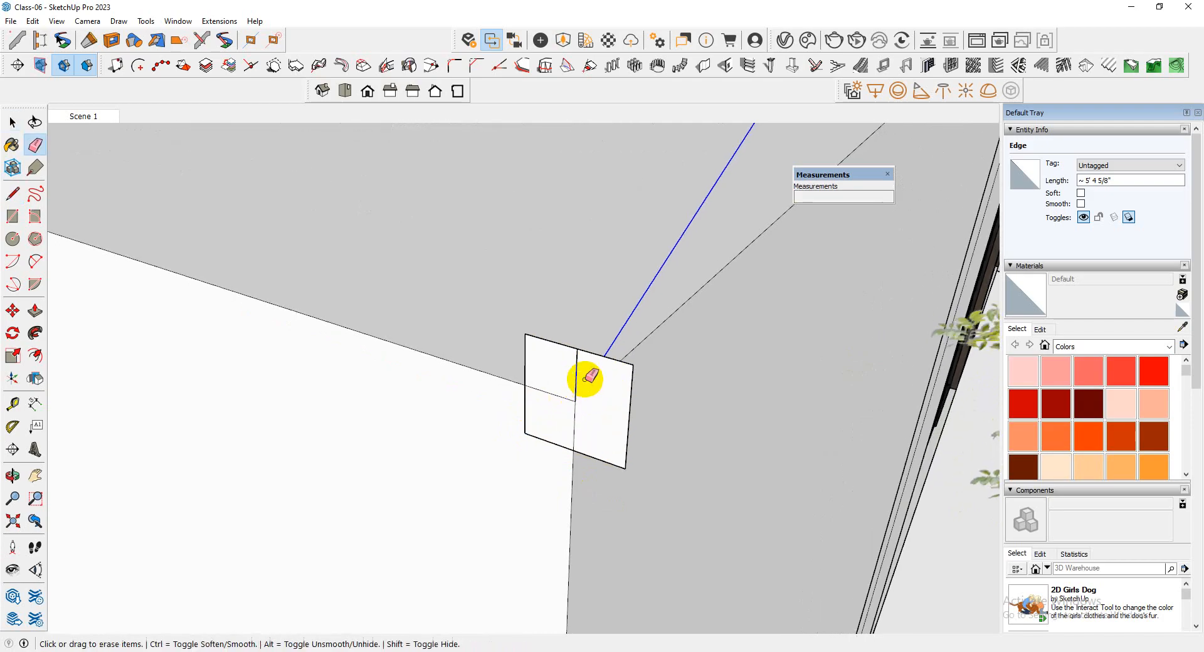
left_click(572, 420)
scroll(531, 430, "down", 2)
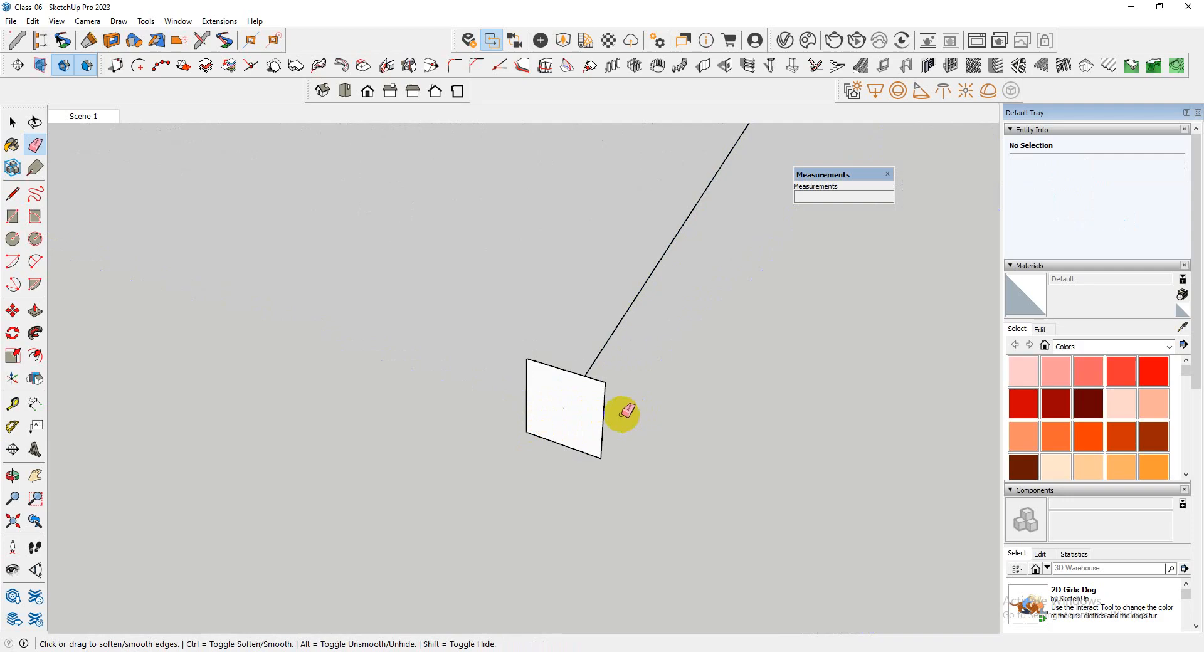
key("ctrl+z")
key("space")
Sweep the square profile along the sloping line with Follow Me to form a diagonal bar
scroll(483, 407, "down", 2)
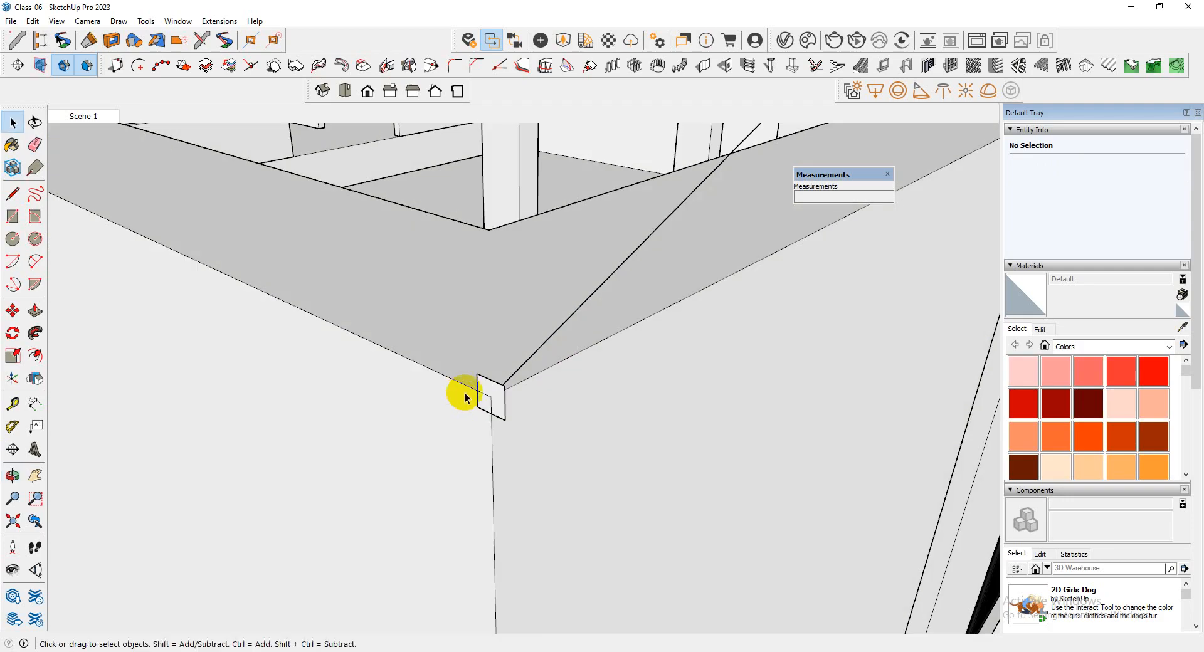
left_click(522, 376)
middle_click_drag(621, 405, 331, 397)
scroll(487, 390, "up", 2)
left_click(485, 390)
middle_click_drag(410, 402, 585, 451)
scroll(553, 445, "up", 2)
key("space")
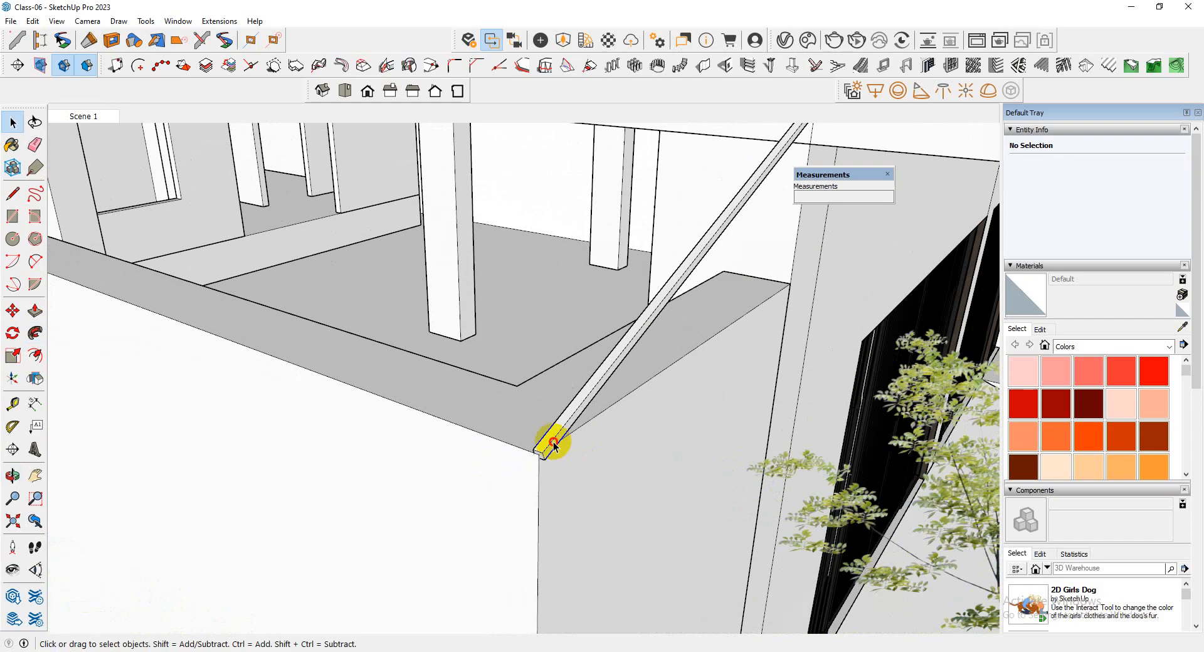
Group the diagonal bar and move its lower end onto the boundary wall's outer top corner
triple_click(553, 442)
right_click(553, 441)
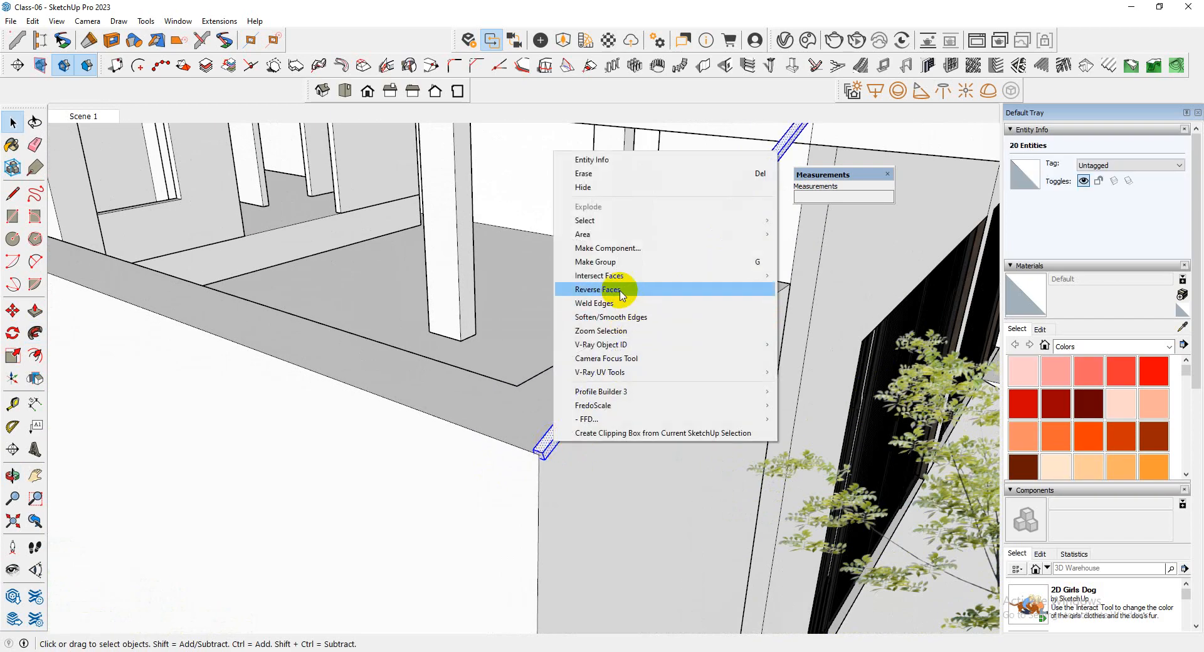
left_click(602, 262)
scroll(544, 450, "up", 5)
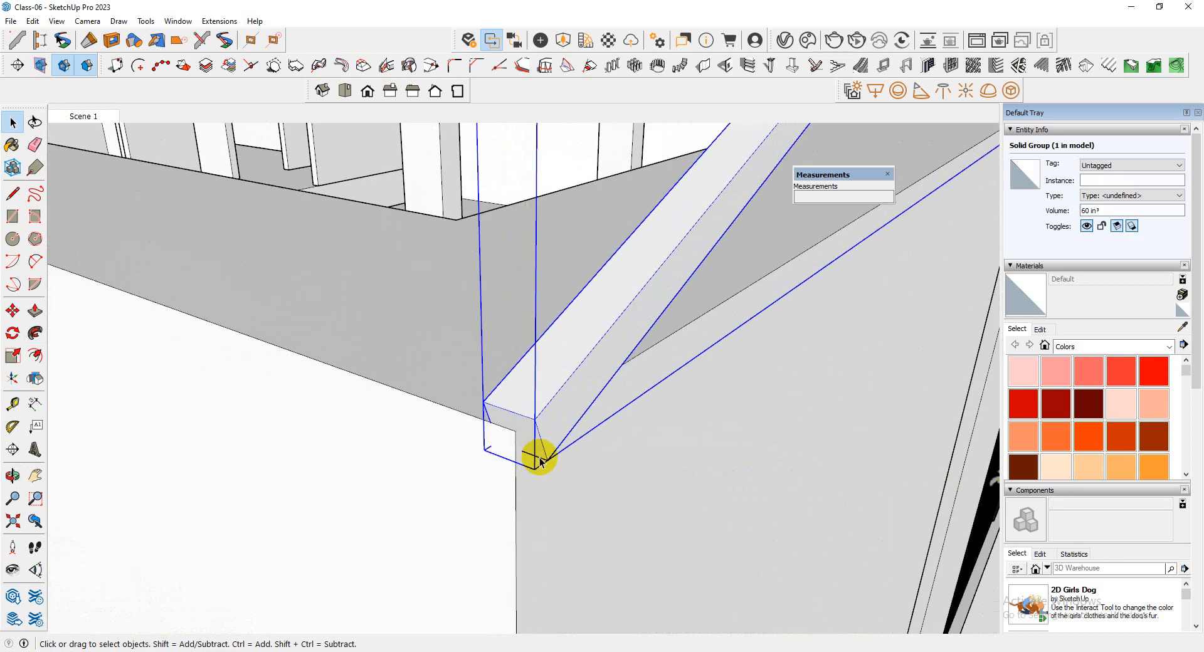
key("m")
left_click(548, 461)
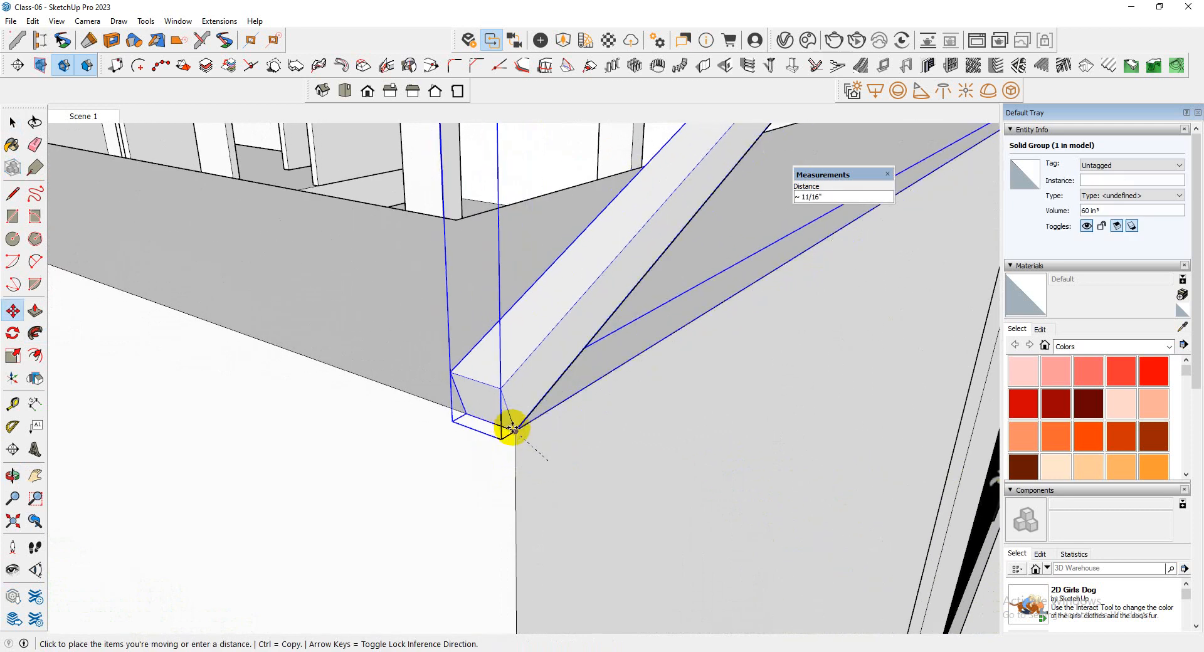
left_click(514, 431)
scroll(520, 489, "down", 2)
scroll(544, 511, "down", 3)
key("ctrl")
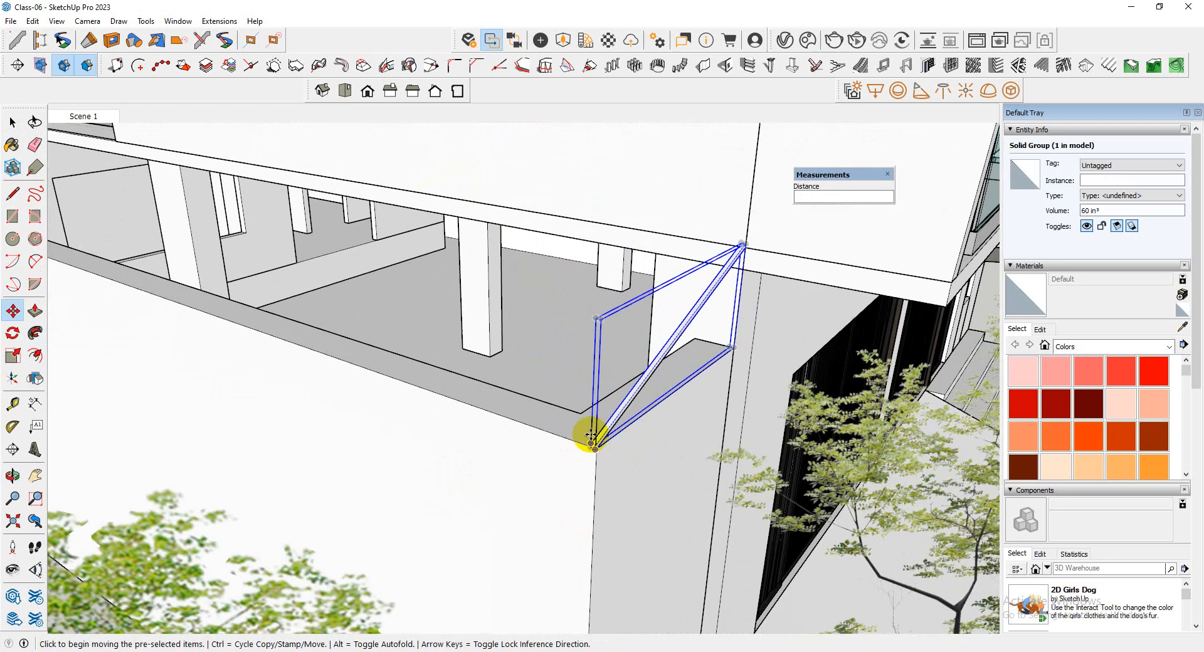
scroll(608, 446, "up", 4)
left_click(588, 475)
scroll(290, 491, "down", 8)
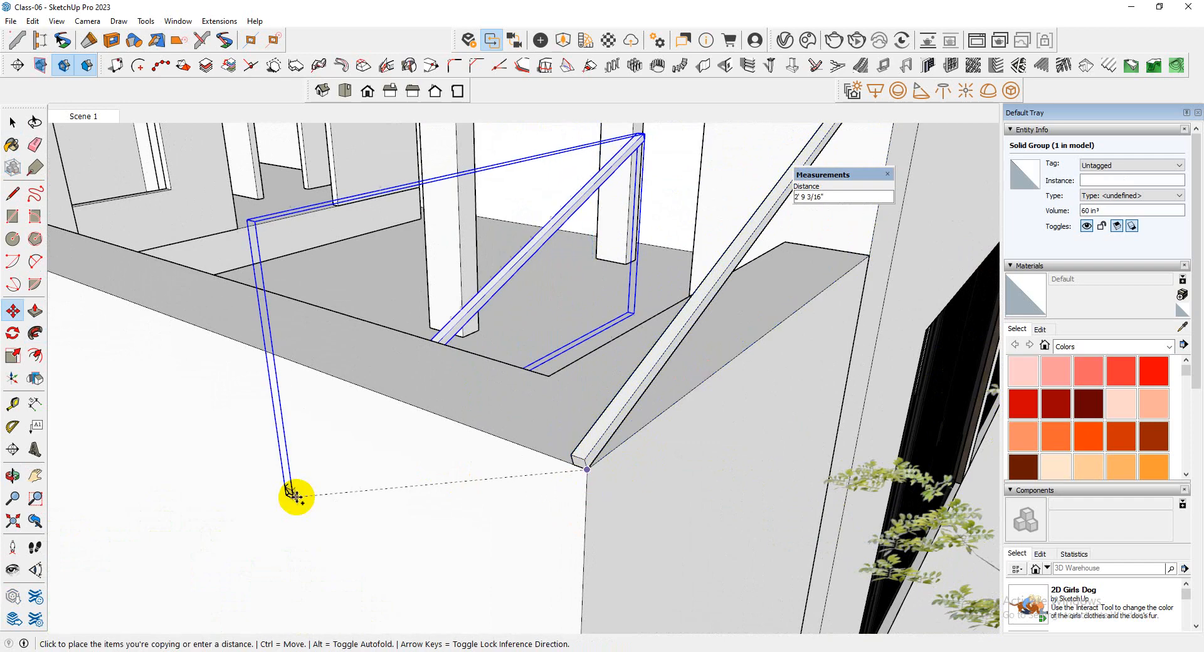
scroll(457, 408, "down", 2)
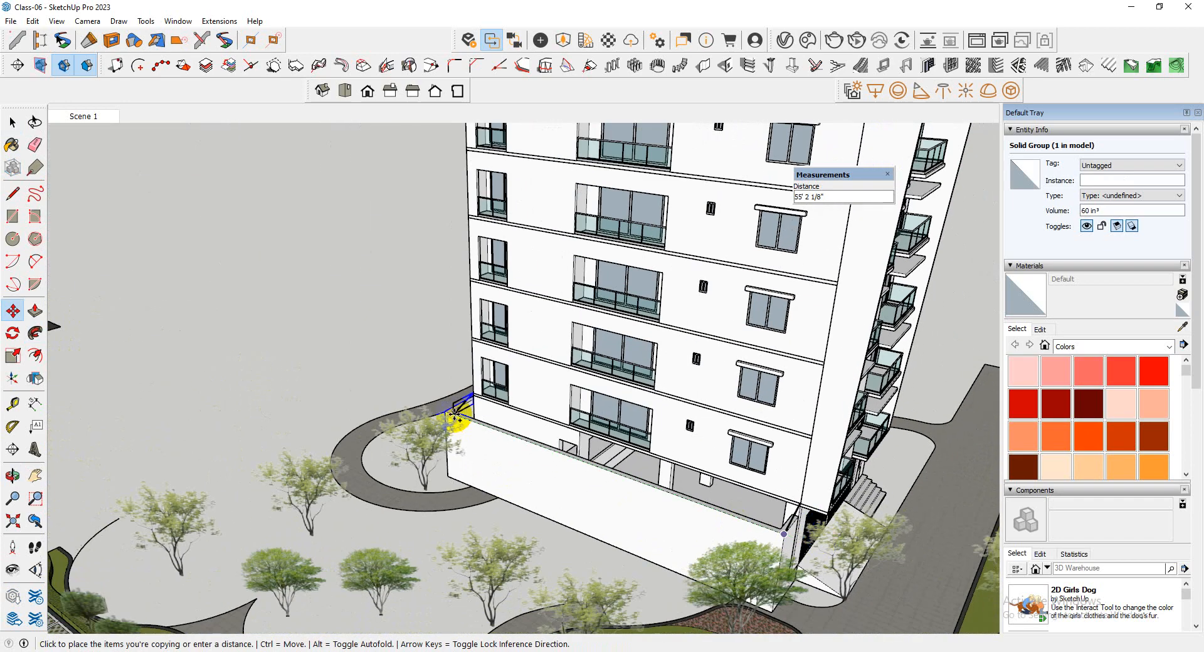
scroll(452, 410, "up", 6)
scroll(427, 422, "up", 2)
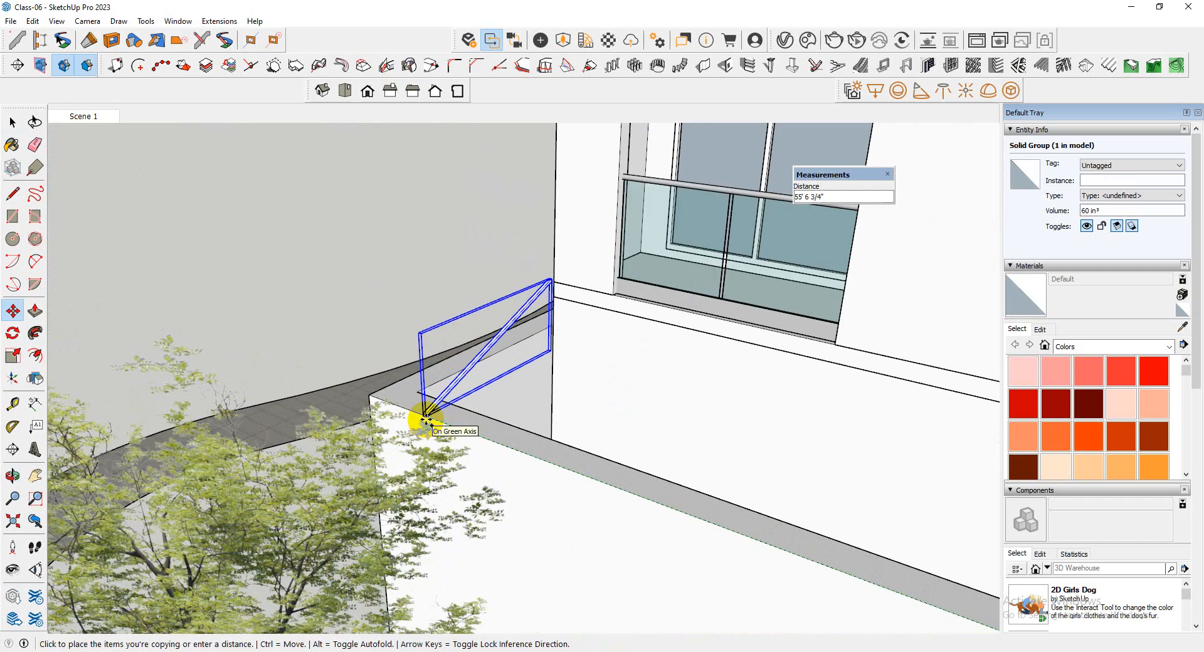
key("space")
Copy the diagonal bar from its upper end along the ledge to the building's far corner
scroll(290, 376, "down", 8)
middle_click_drag(597, 452, 702, 444)
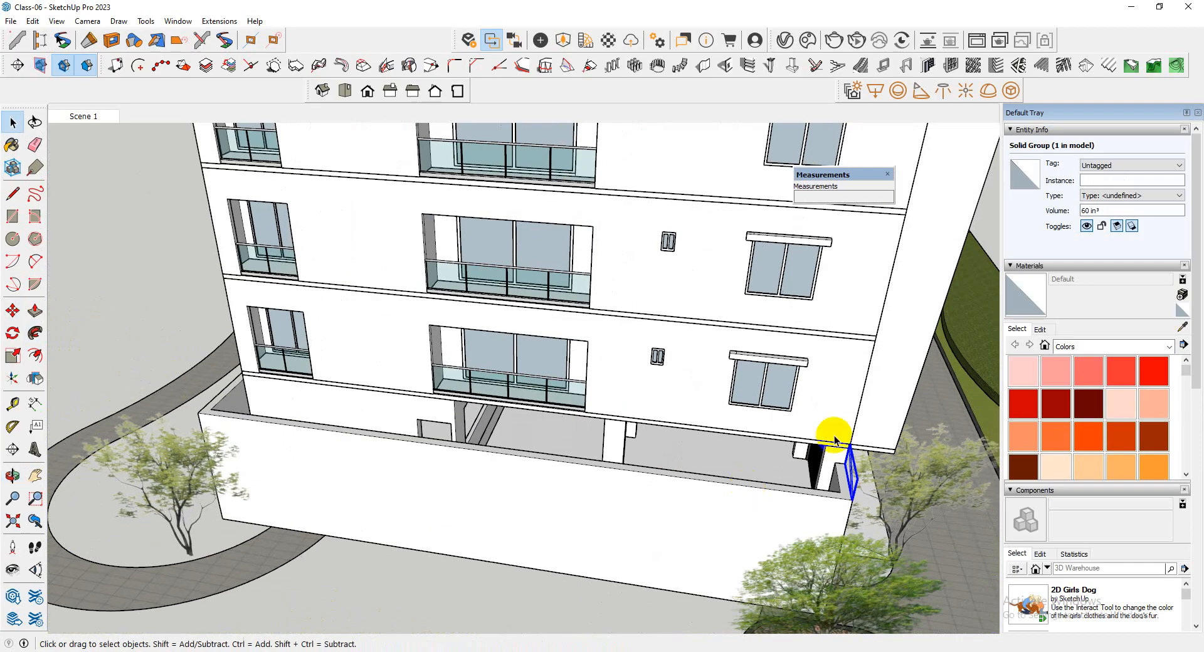
scroll(838, 461, "up", 5)
scroll(840, 468, "up", 3)
key("m")
scroll(856, 439, "up", 3)
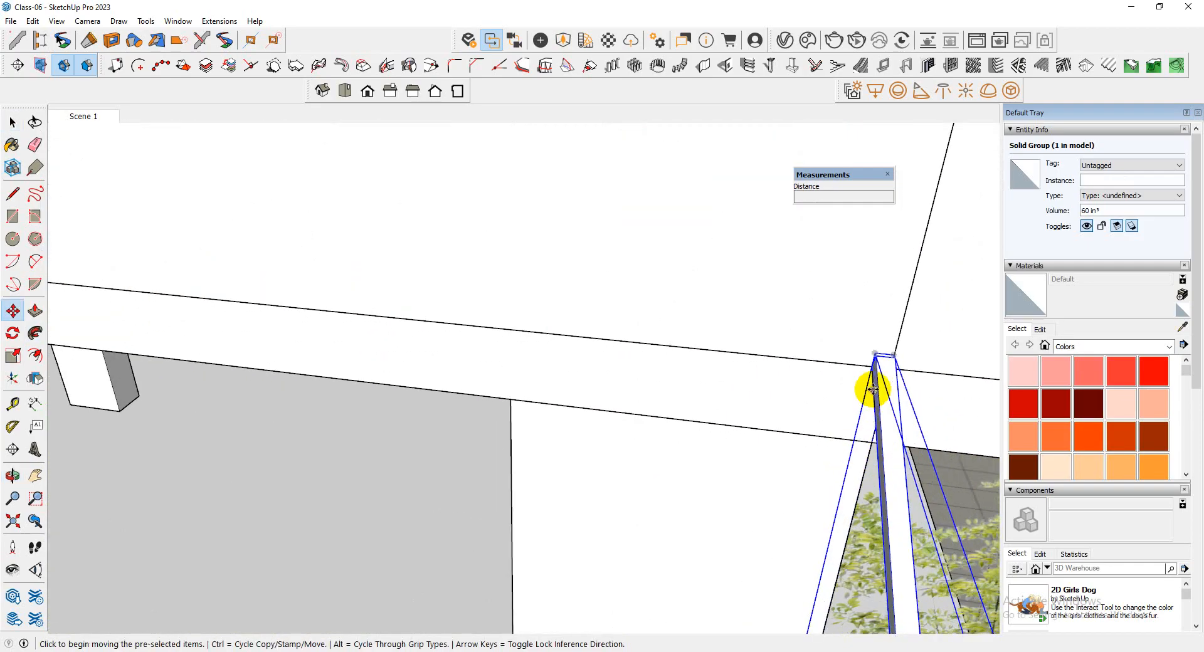
key("ctrl")
scroll(875, 358, "up", 3)
middle_click_drag(874, 356, 1004, 354)
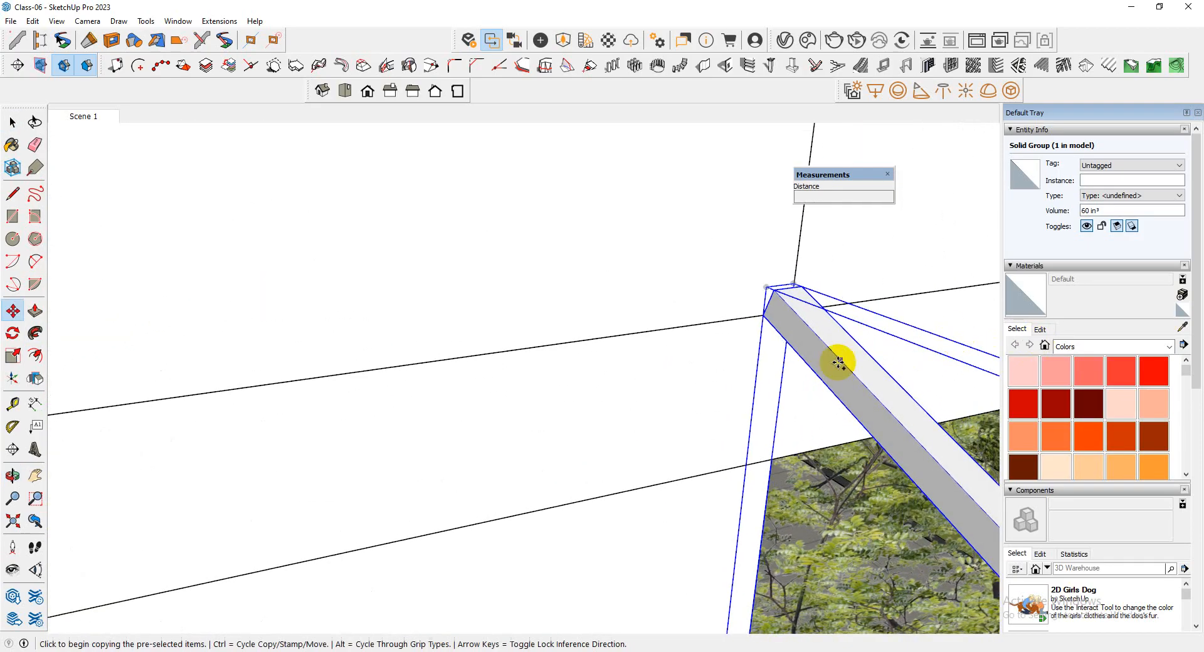
scroll(838, 360, "up", 3)
middle_click_drag(763, 296, 441, 301)
scroll(707, 280, "up", 2)
left_click(676, 301)
scroll(593, 284, "down", 3)
scroll(694, 284, "down", 5)
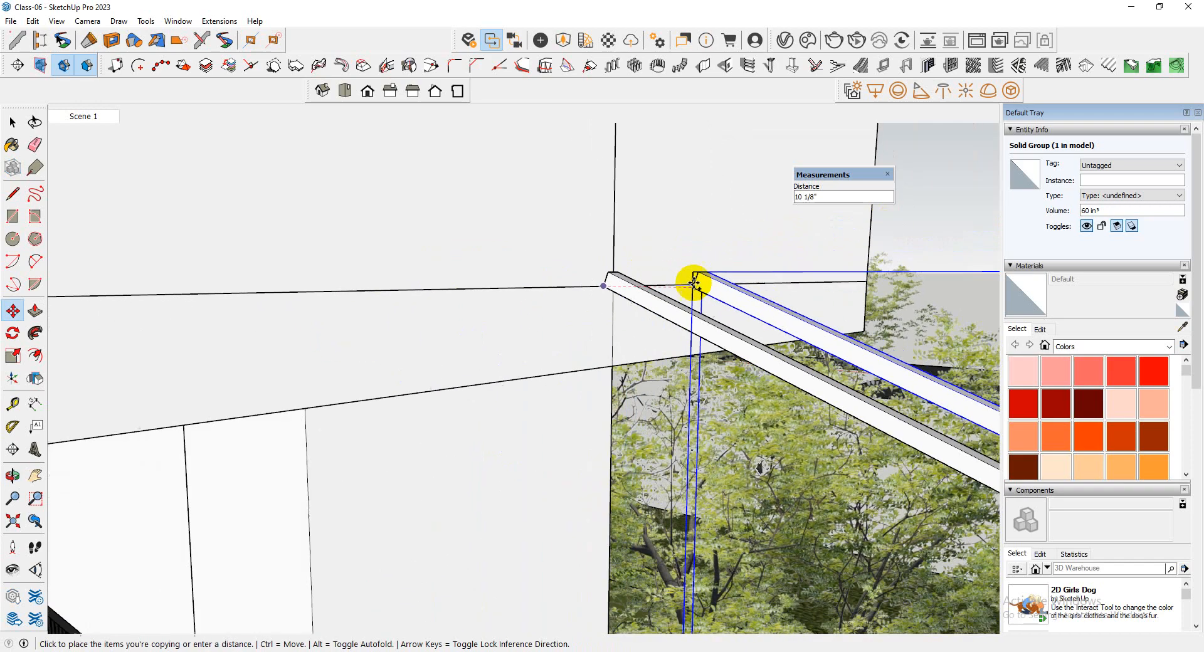
scroll(702, 303, "down", 10)
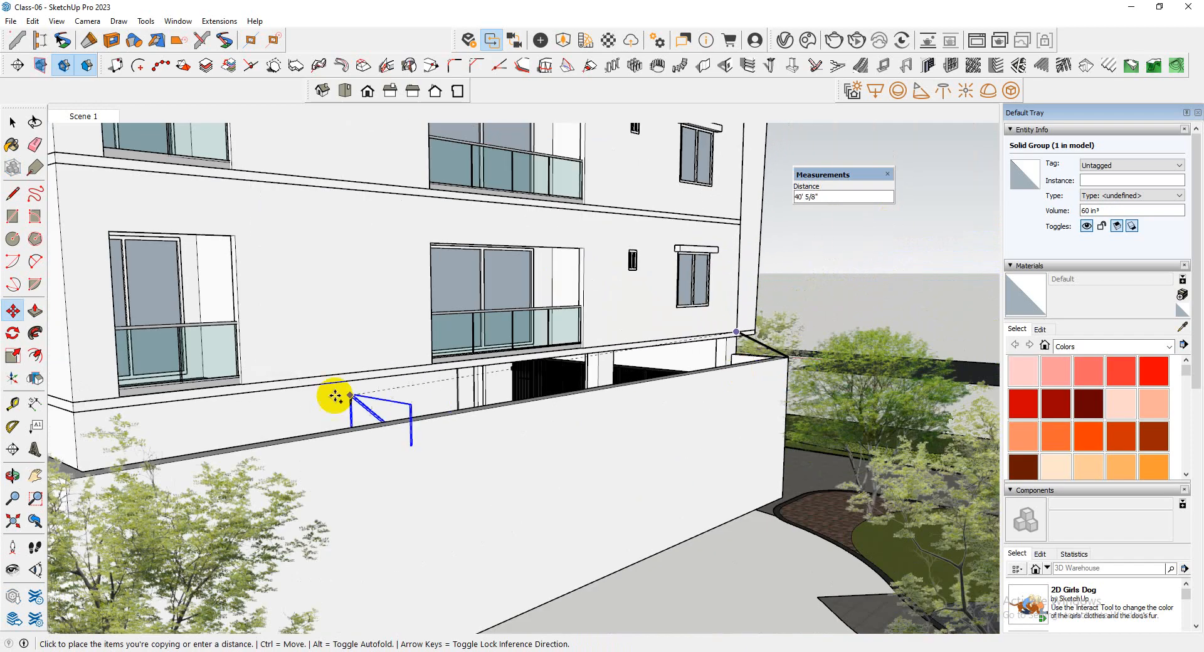
middle_click_drag(336, 398, 520, 475)
scroll(594, 392, "down", 3)
scroll(653, 575, "up", 6)
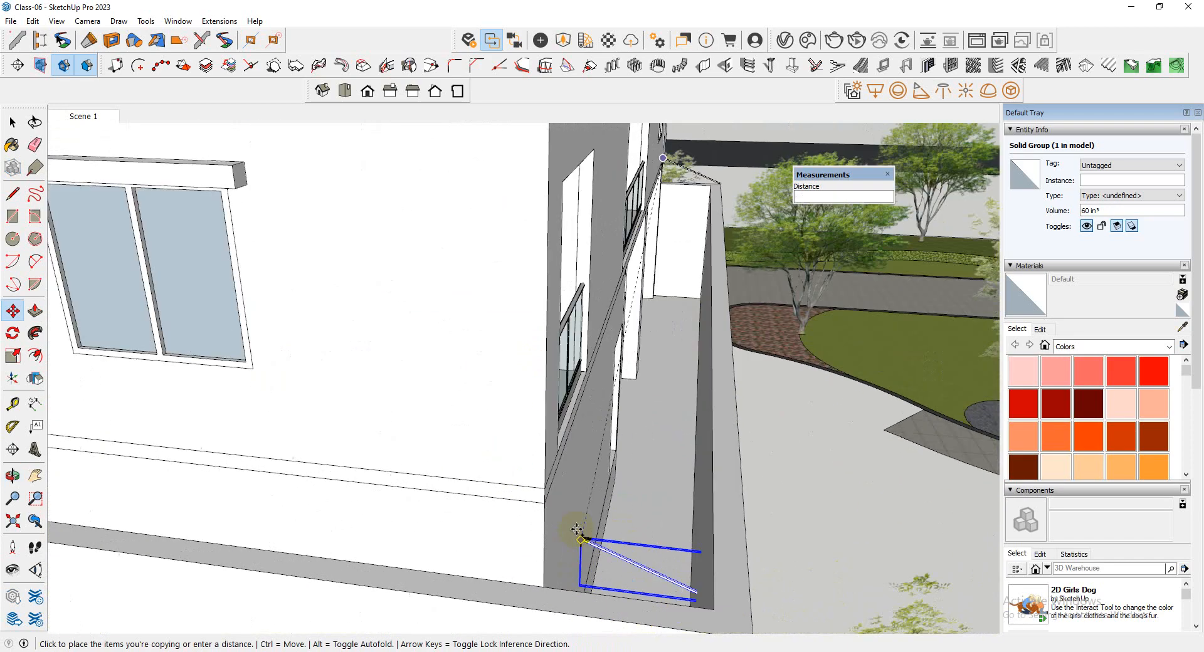
scroll(574, 533, "up", 5)
left_click(530, 471)
scroll(369, 385, "down", 6)
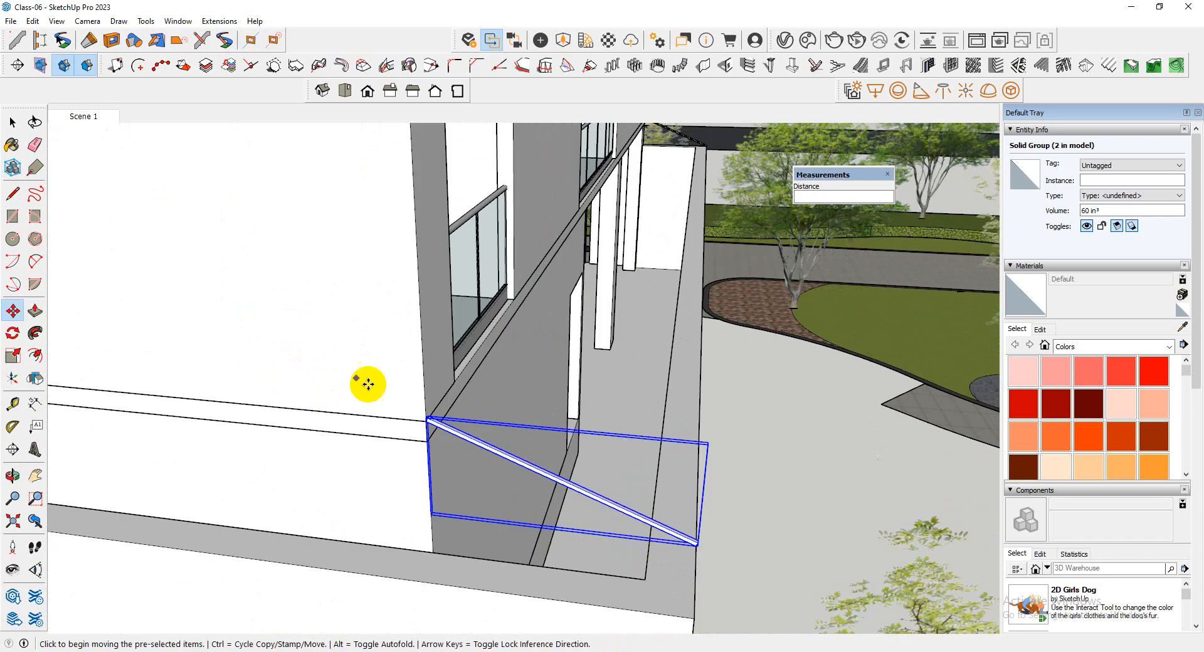
scroll(460, 431, "up", 1)
Try an array of the copied bar along the boundary wall with /50 divisions, and undo it
scroll(393, 483, "down", 3)
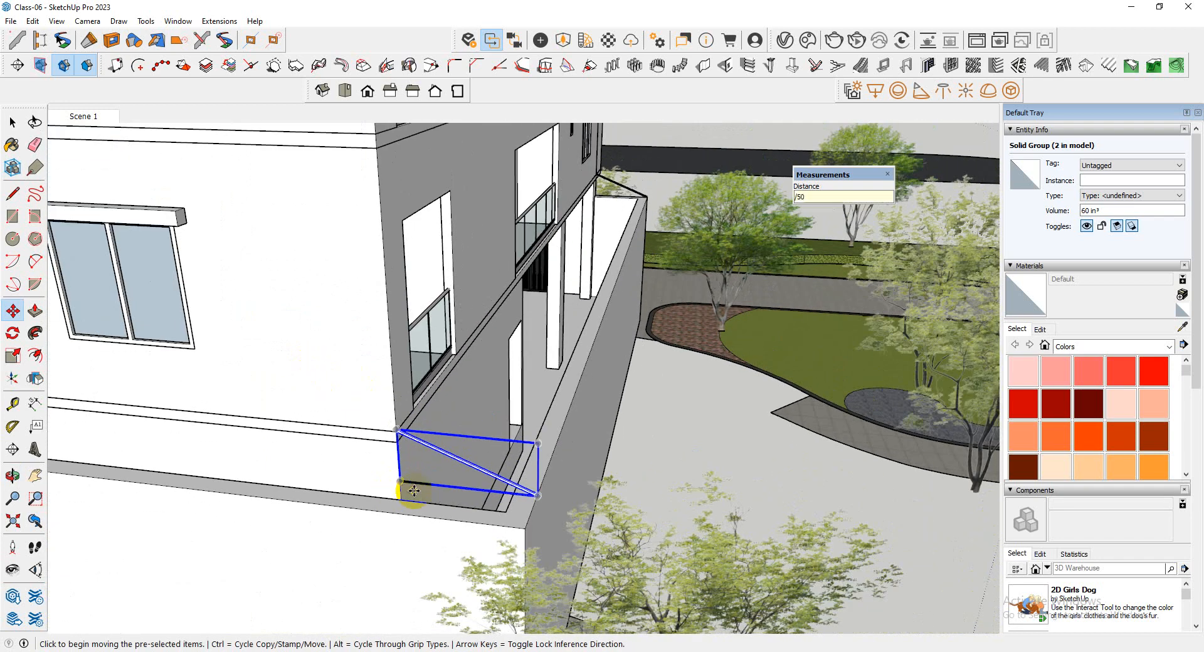
key("Return")
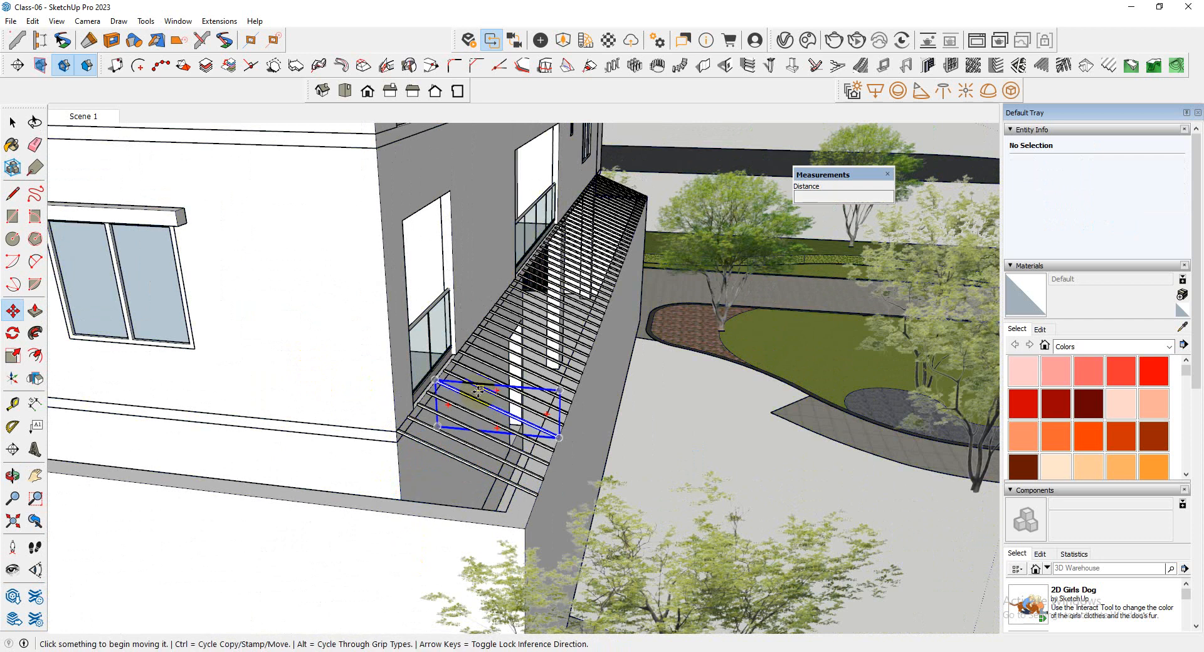
middle_click_drag(467, 402, 693, 364)
scroll(696, 364, "up", 1)
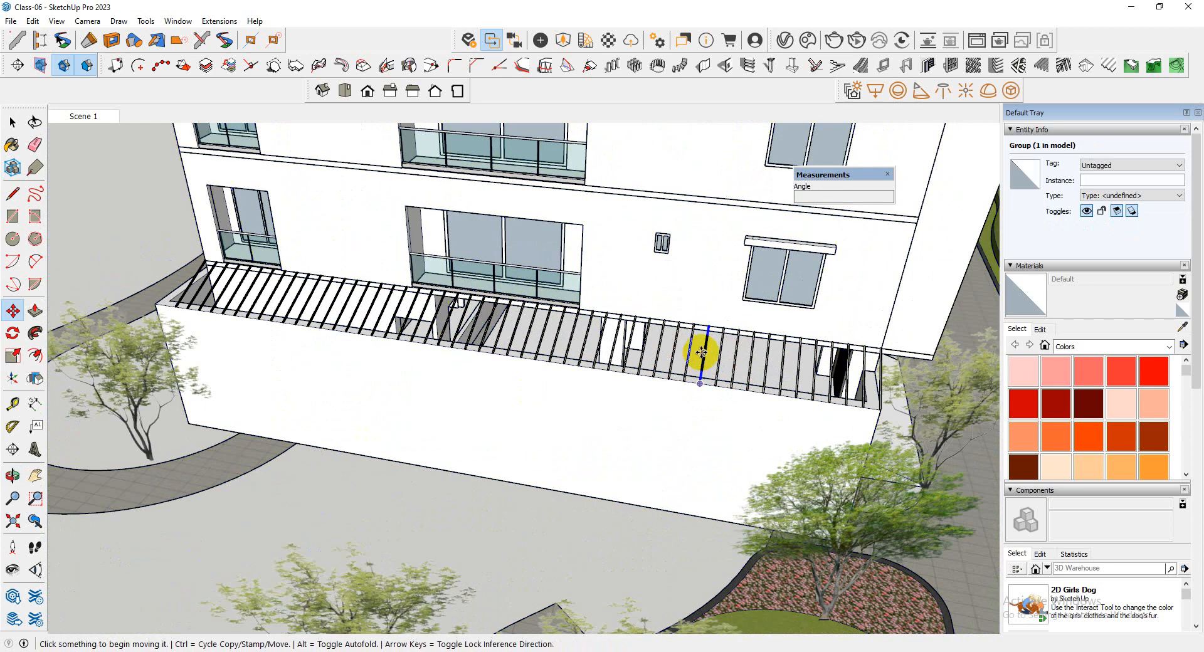
key("ctrl+z")
Repeat the copy of the original diagonal bar, placing its upper corner on the far end of the building ledge
scroll(878, 373, "up", 2)
key("space")
scroll(858, 371, "up", 3)
left_click(853, 369)
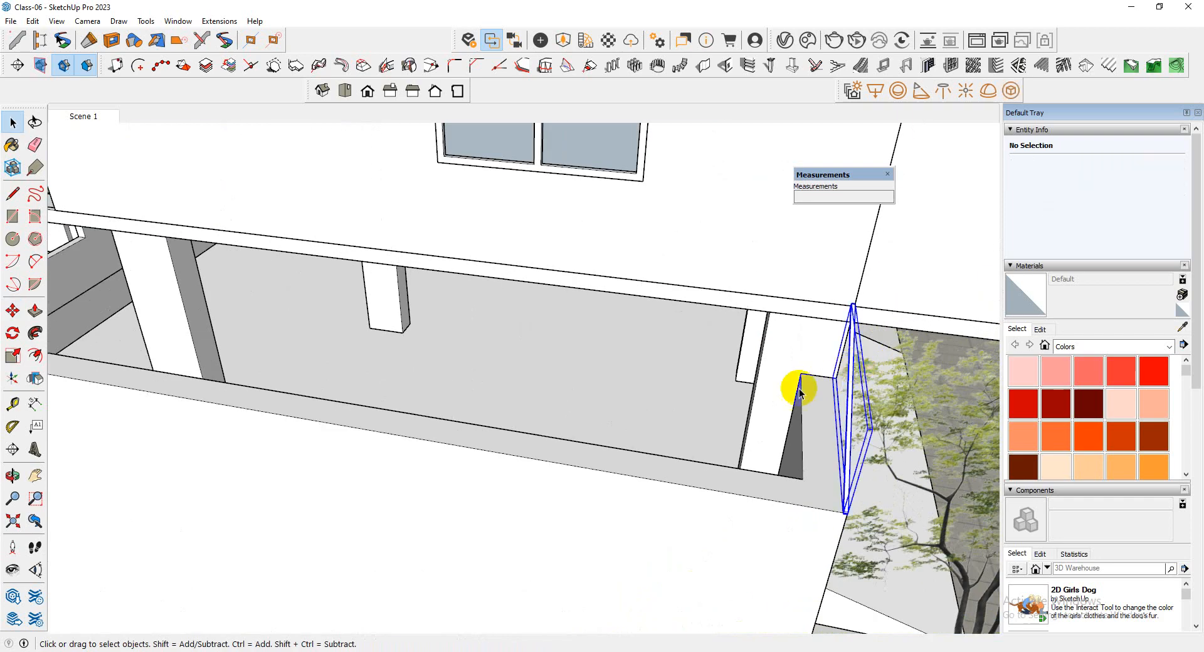
middle_click_drag(799, 389, 742, 279)
scroll(749, 261, "up", 6)
key("m")
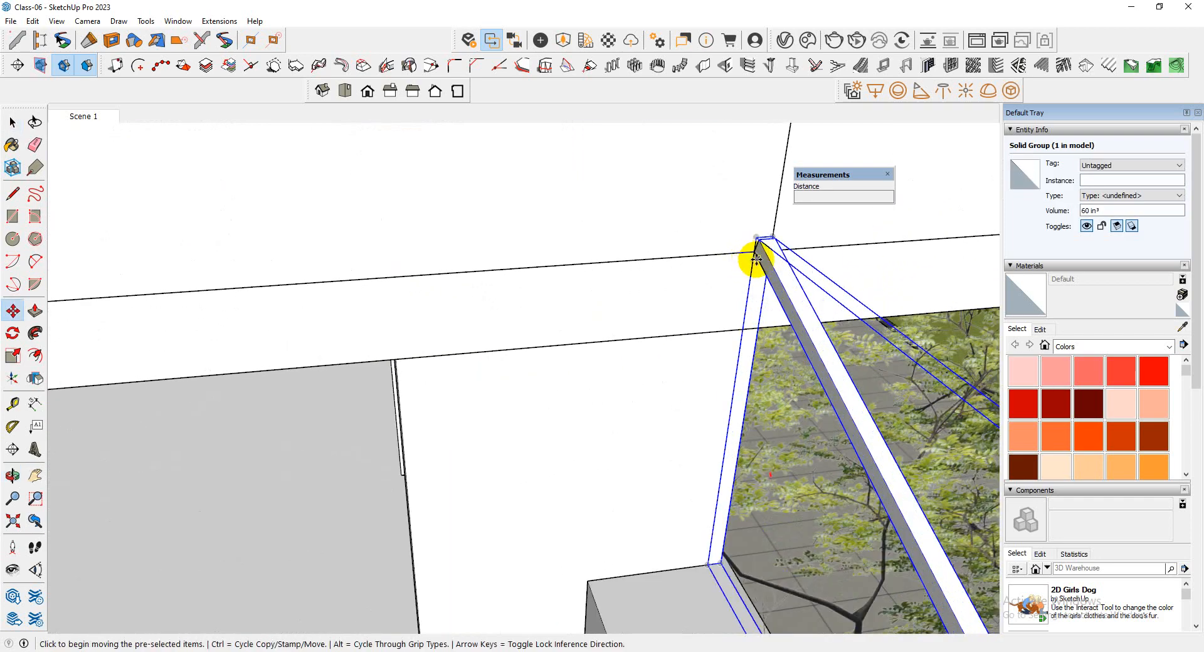
key("ctrl")
left_click(755, 253)
scroll(690, 324, "down", 4)
scroll(784, 315, "down", 6)
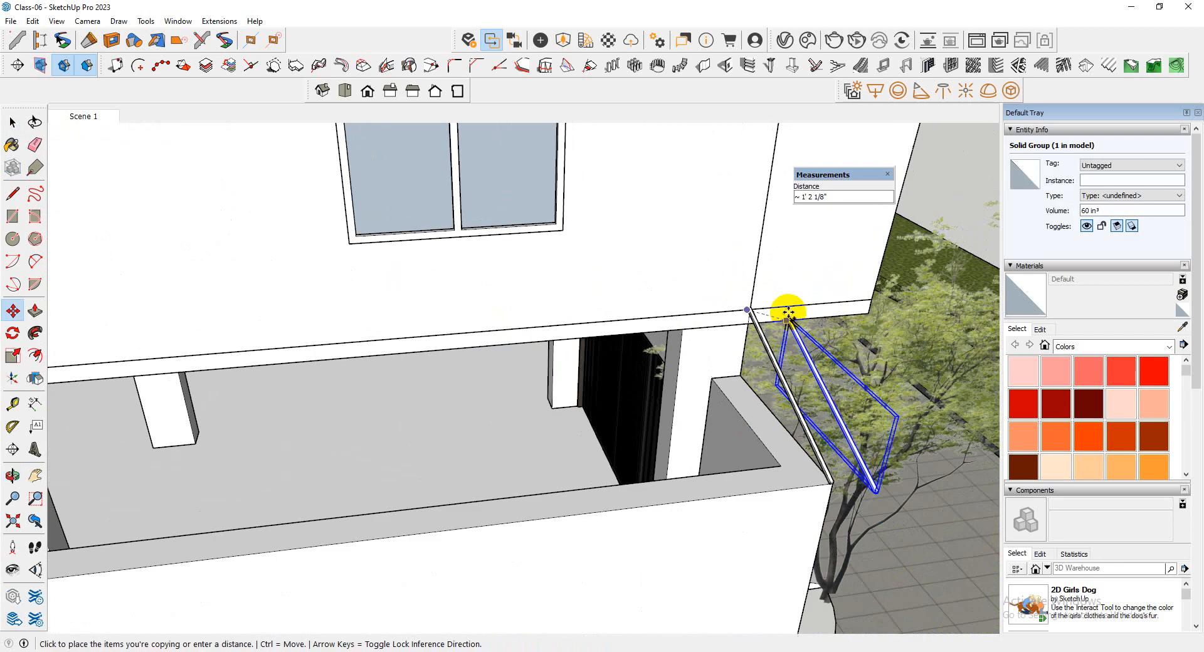
middle_click_drag(656, 319, 380, 355)
scroll(470, 345, "up", 8)
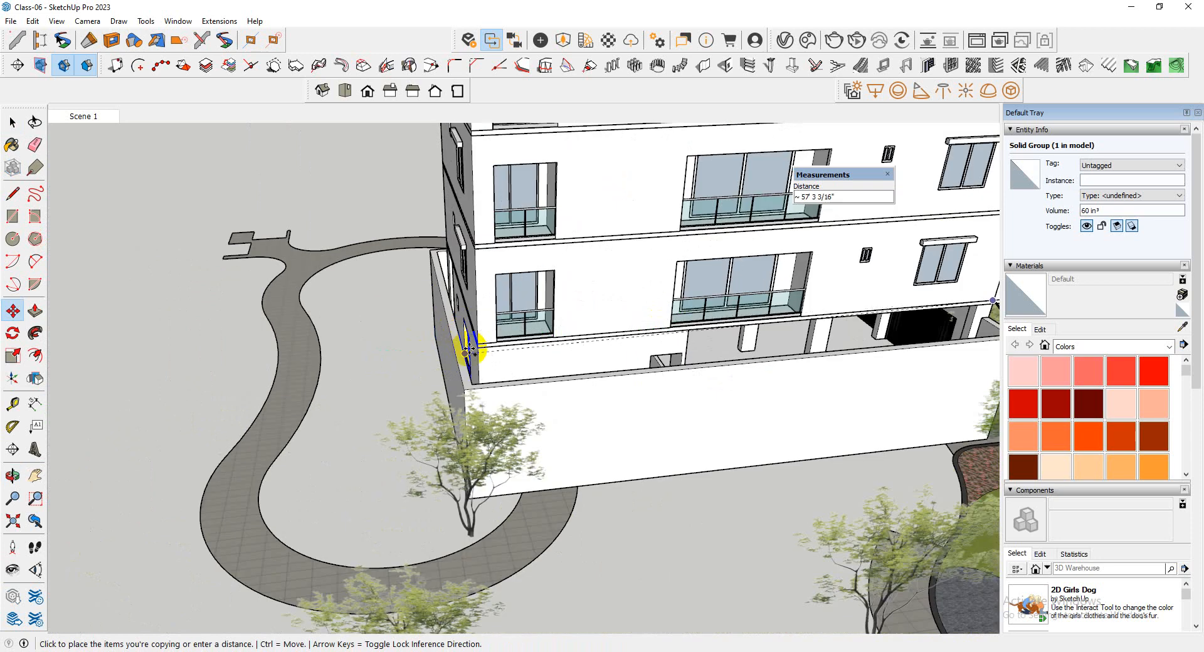
middle_click_drag(480, 342, 725, 290)
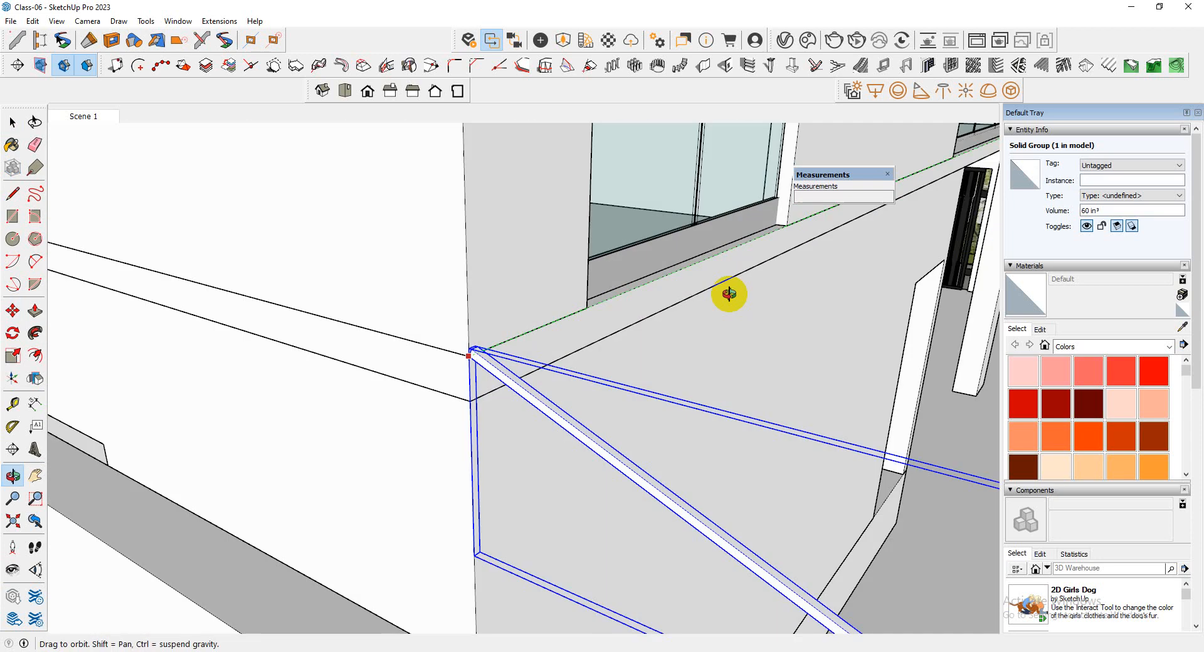
left_click(469, 353)
scroll(387, 373, "down", 8)
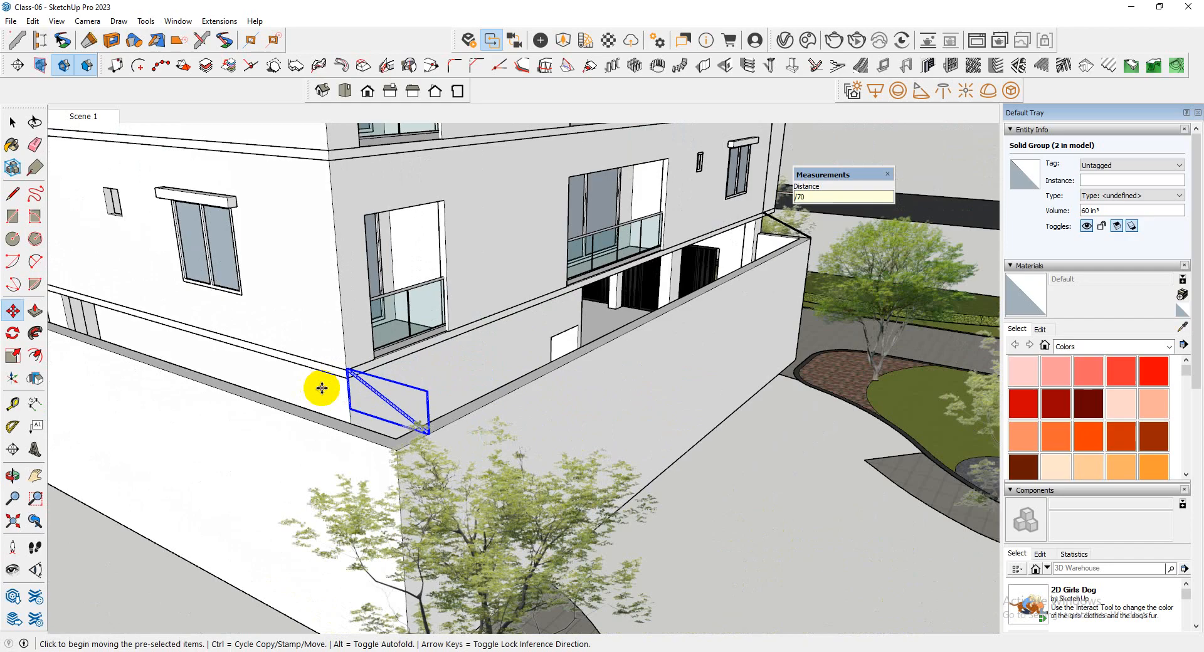
Array the bars between the two ends with /70 divisions and measure the gap between two neighbouring bars on the wall
key("ctrl+t")
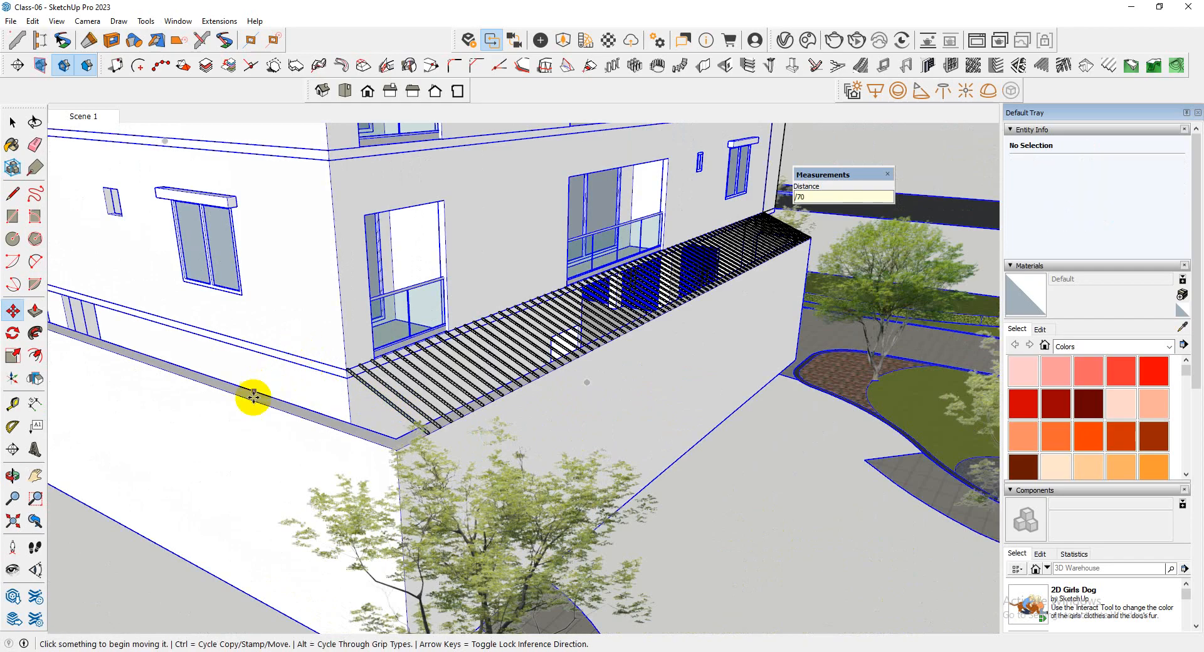
middle_click_drag(253, 396, 242, 444)
scroll(798, 476, "up", 6)
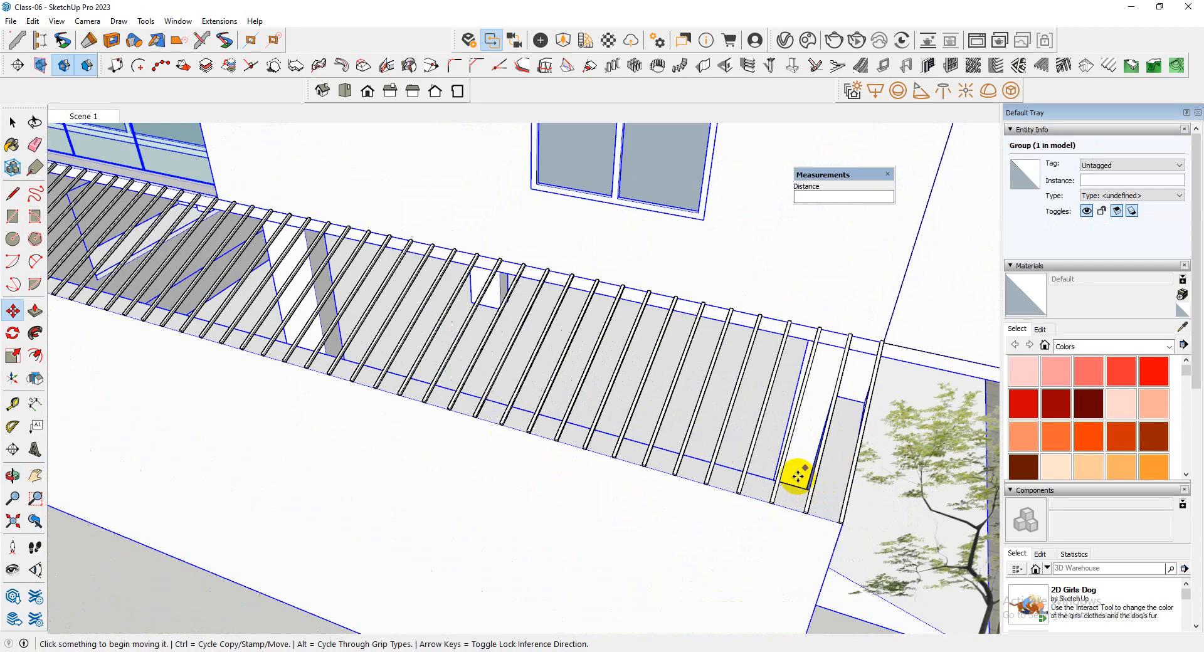
scroll(797, 475, "up", 4)
middle_click_drag(796, 519, 872, 529)
key("t")
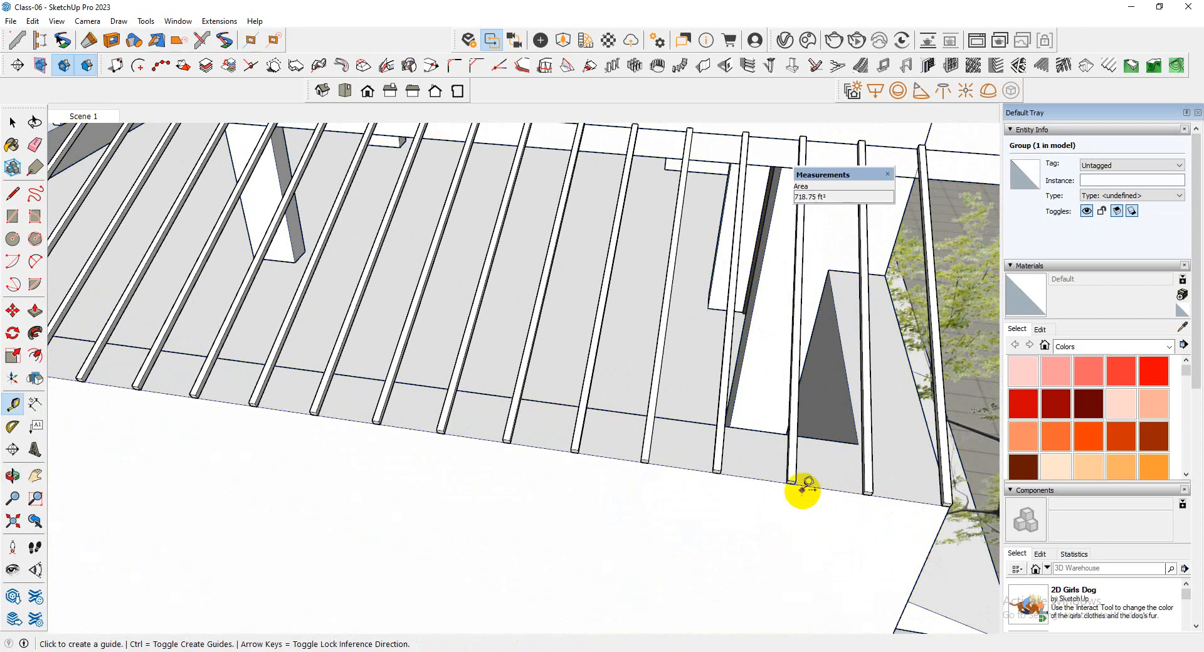
scroll(801, 488, "up", 3)
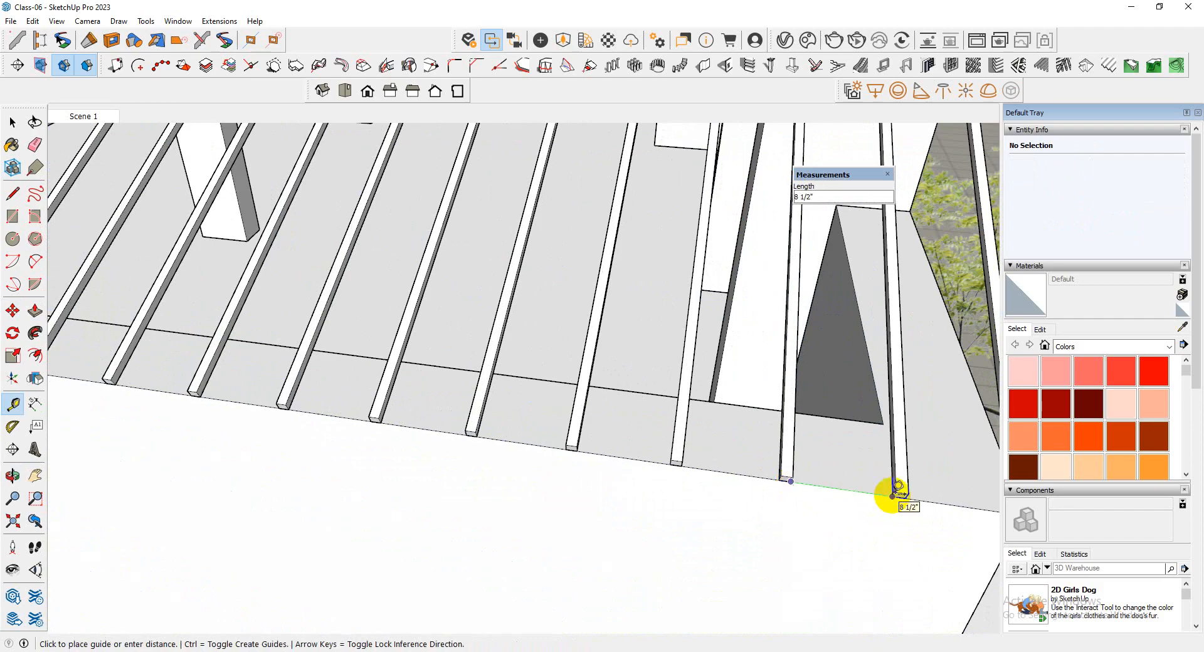
key("space")
scroll(698, 411, "down", 8)
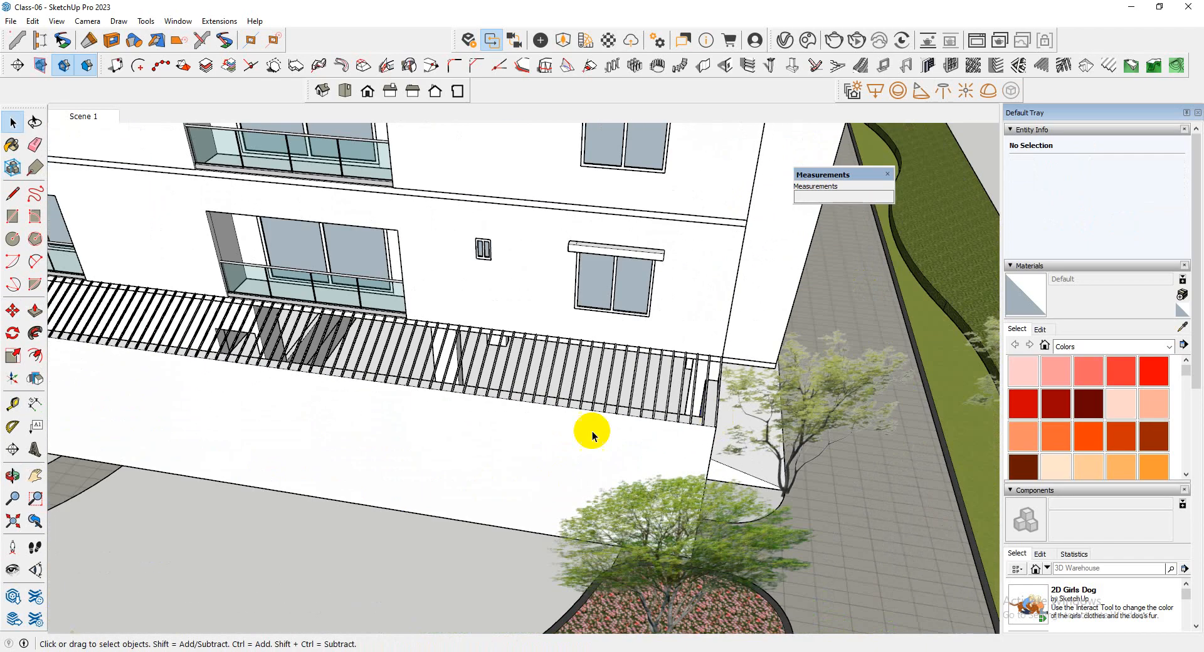
Examine the row of sloping bars between the boundary wall and the tower from several sides
middle_click_drag(592, 430, 735, 415)
scroll(322, 464, "down", 8)
middle_click_drag(462, 476, 95, 492)
scroll(462, 227, "up", 4)
middle_click_drag(463, 227, 500, 265)
scroll(470, 551, "up", 3)
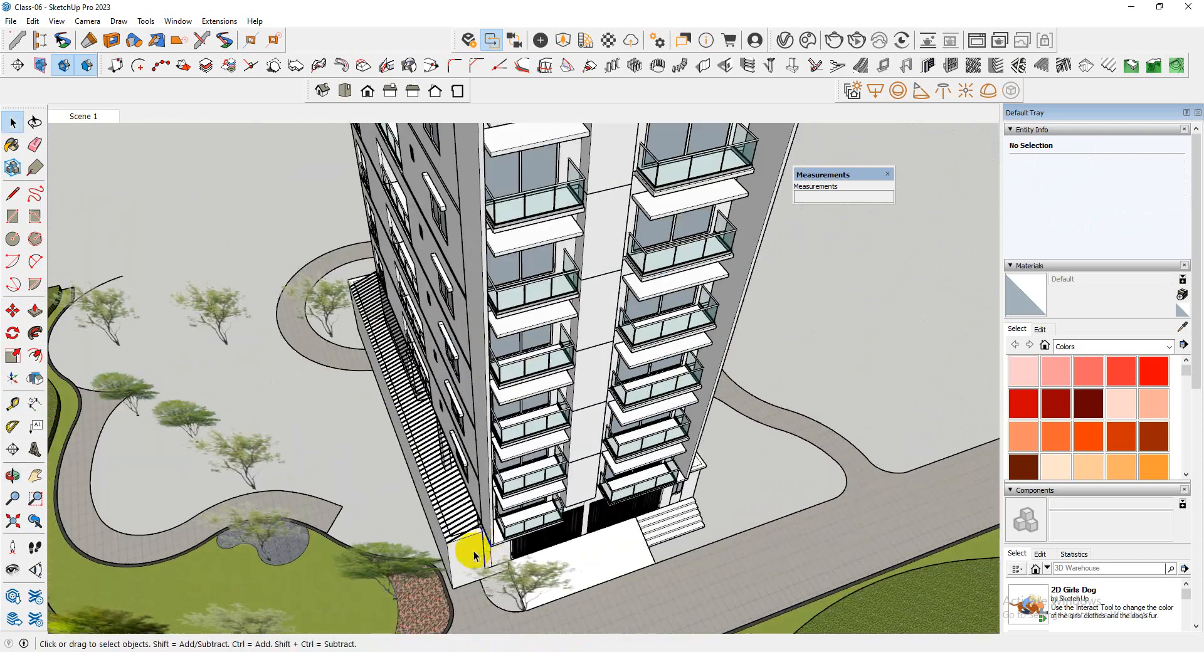
scroll(674, 496, "up", 3)
scroll(673, 496, "down", 3)
middle_click_drag(465, 475, 552, 471)
scroll(468, 468, "up", 6)
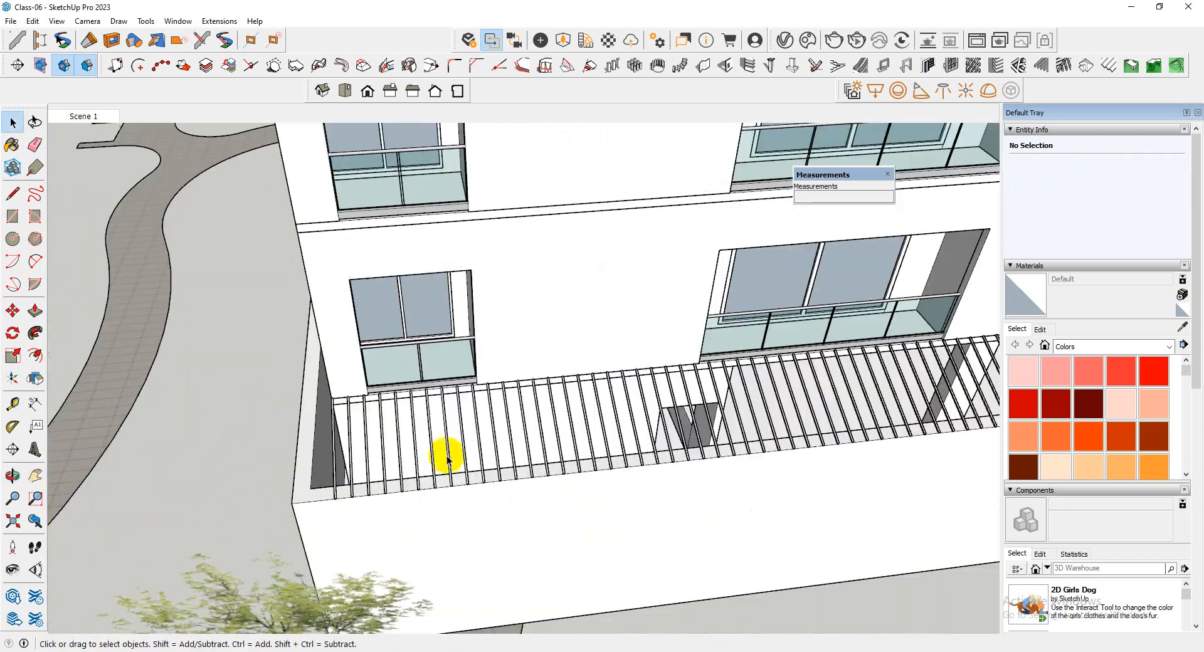
scroll(449, 461, "down", 3)
middle_click_drag(445, 462, 435, 416)
left_click_drag(435, 416, 256, 439)
scroll(253, 440, "down", 4)
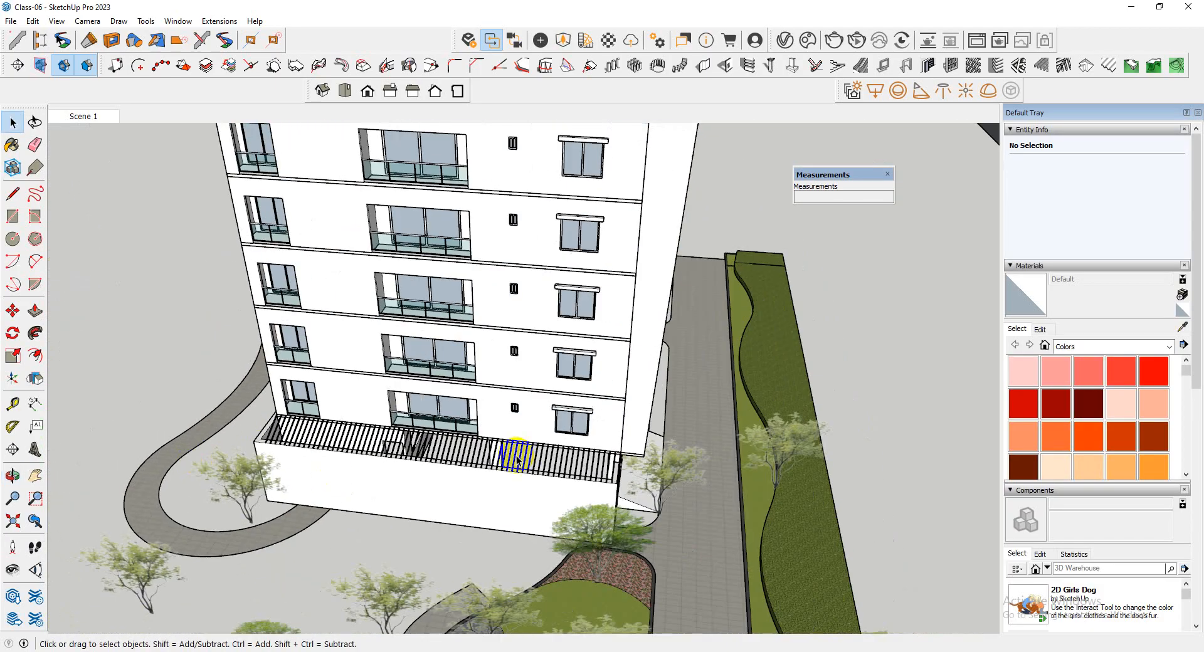
scroll(551, 478, "up", 6)
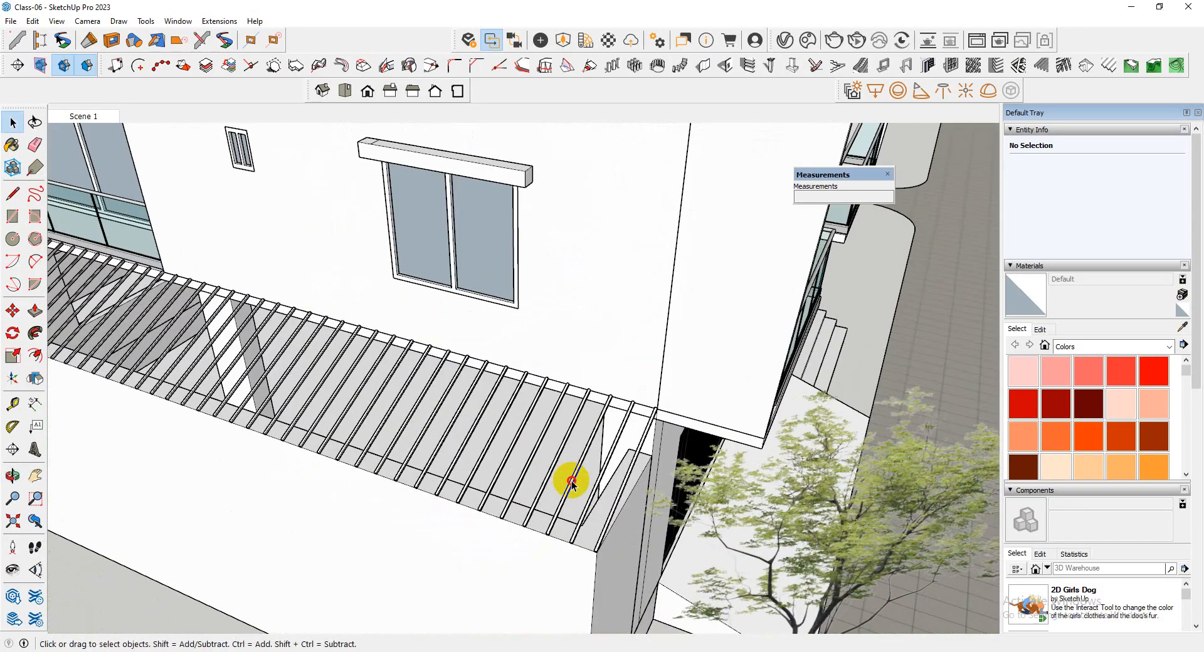
scroll(710, 471, "down", 4)
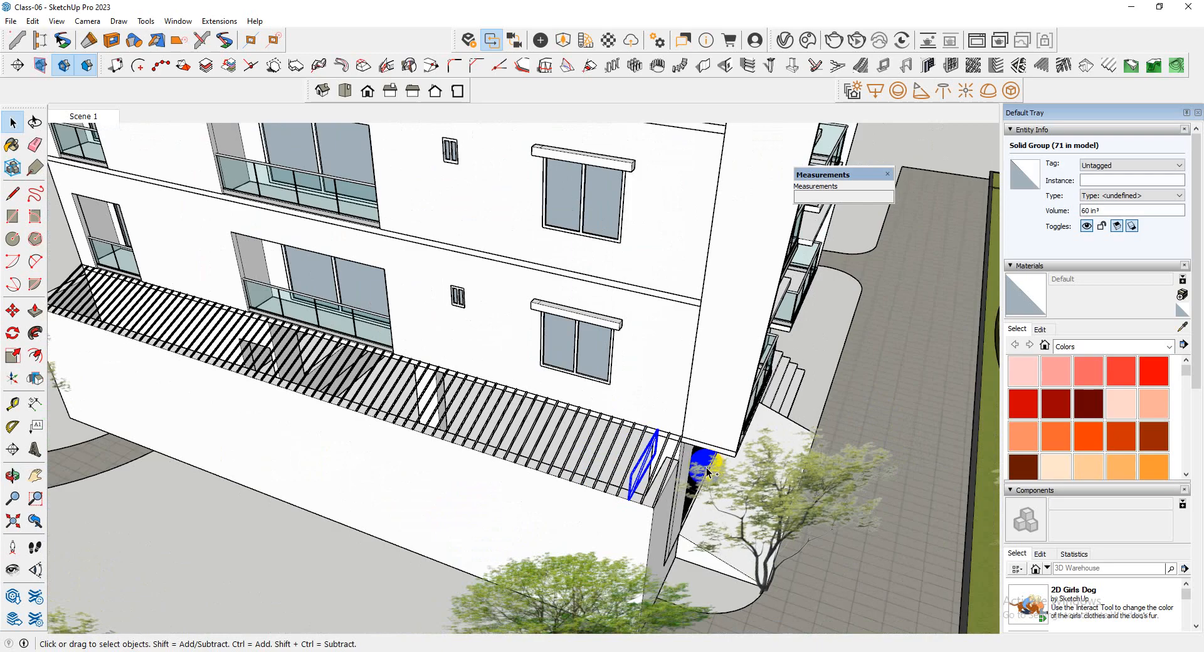
Undo the bar array and its copy, and delete the remaining diagonal bar at the wall end near the entrance
key("ctrl+z")
middle_click_drag(701, 439, 628, 461)
scroll(627, 461, "down", 2)
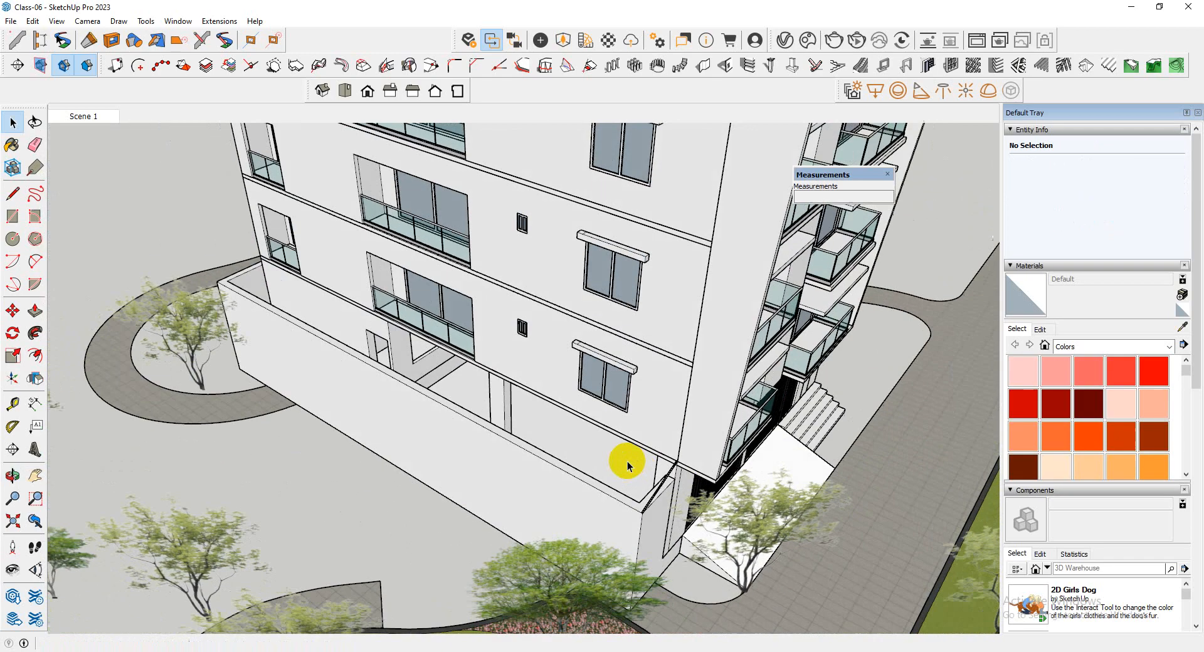
scroll(669, 477, "up", 4)
key("Delete")
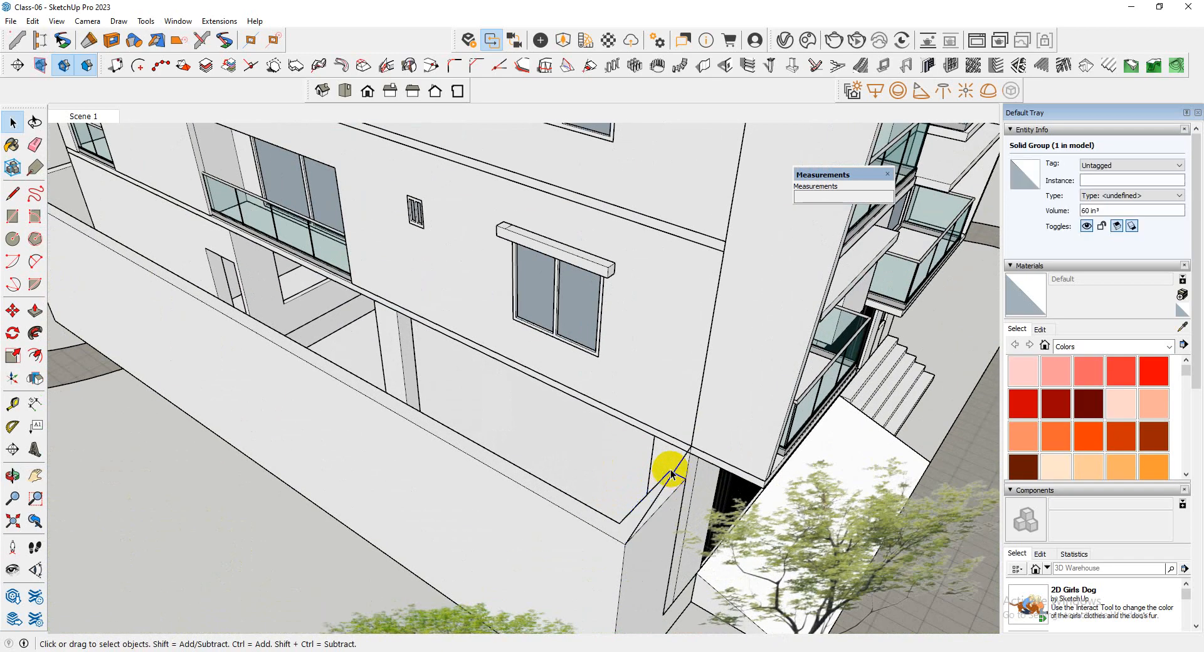
scroll(675, 473, "down", 2)
scroll(679, 473, "up", 2)
left_click(677, 473, "ctrl")
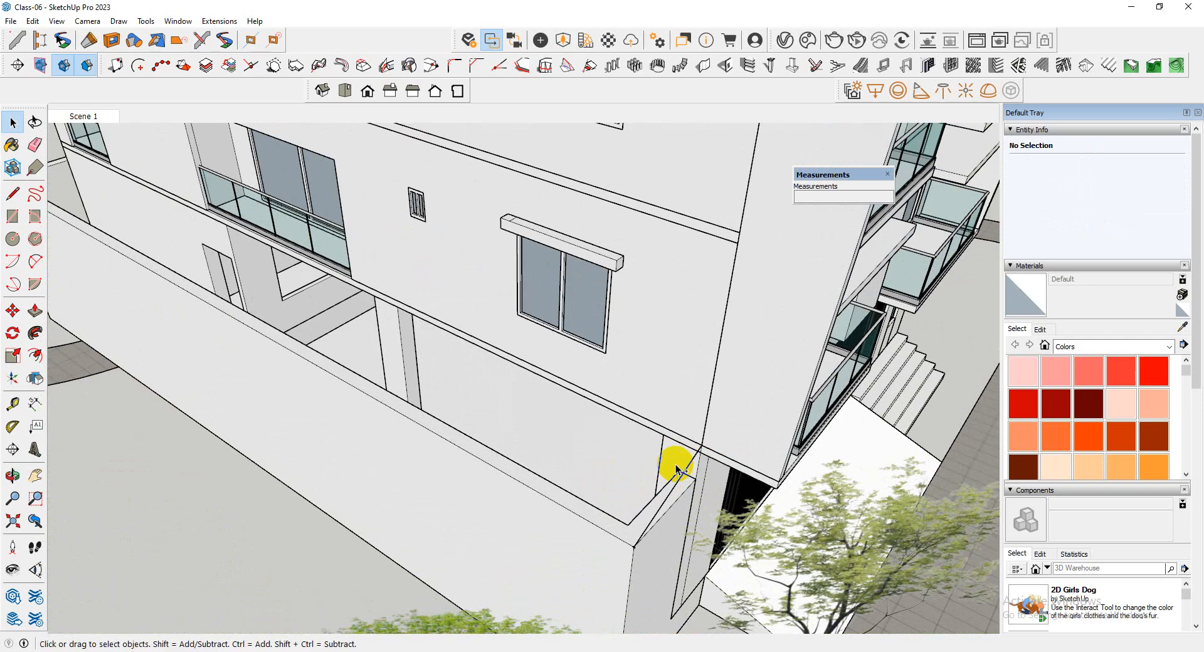
scroll(676, 464, "down", 2)
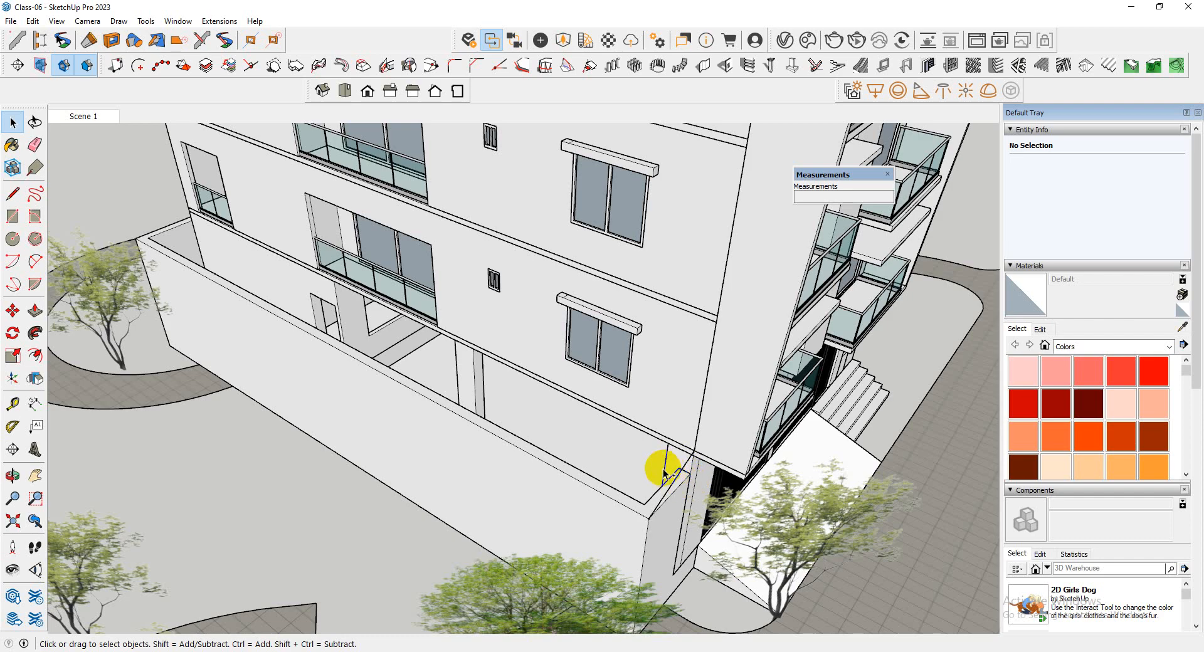
Draw a diagonal line about 5' long from the low wall's outer top corner at the entrance end up to the building ledge
scroll(505, 461, "down", 5)
middle_click_drag(818, 384, 282, 393)
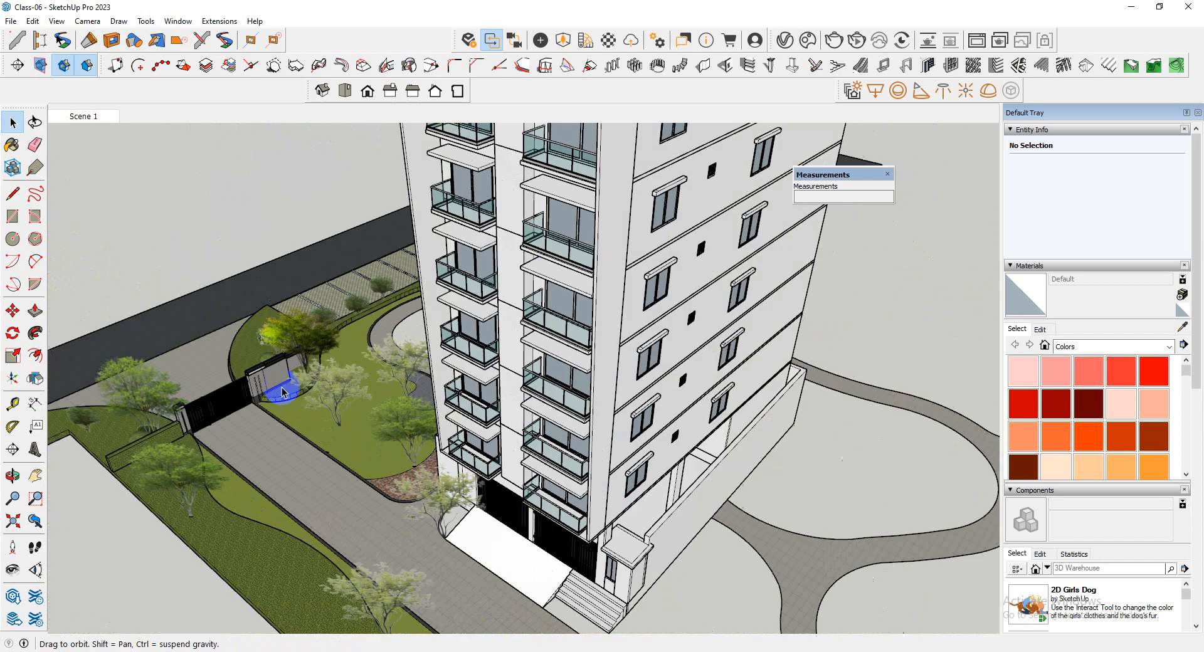
scroll(464, 543, "up", 4)
scroll(463, 541, "up", 6)
key("r")
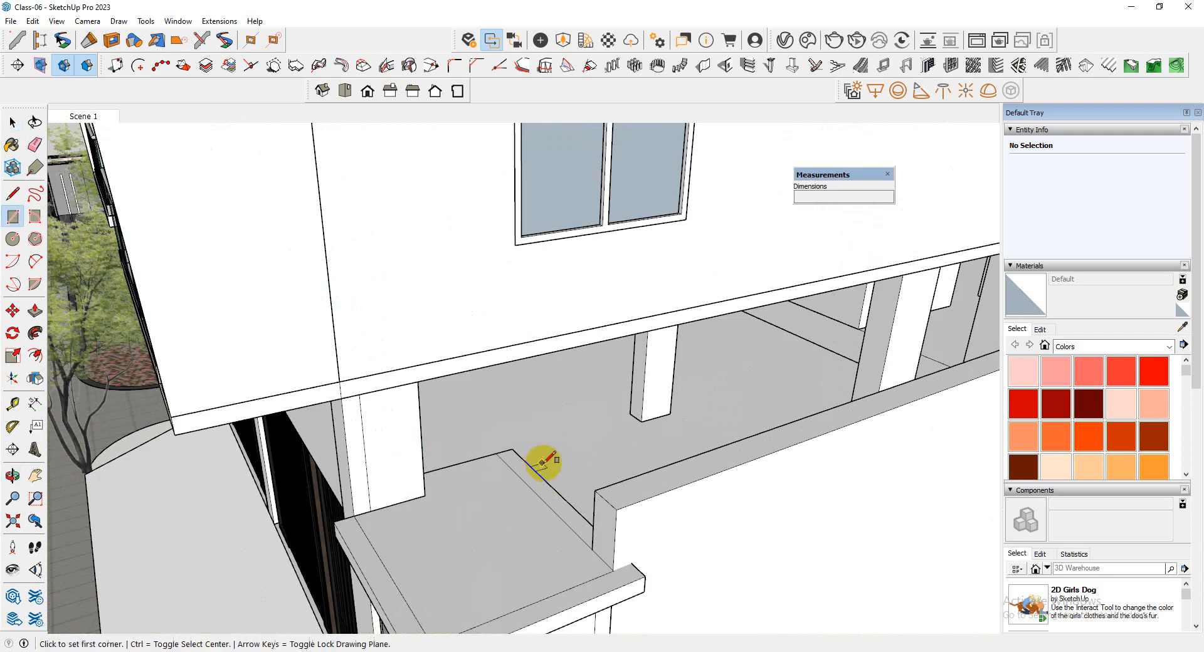
left_click(616, 510)
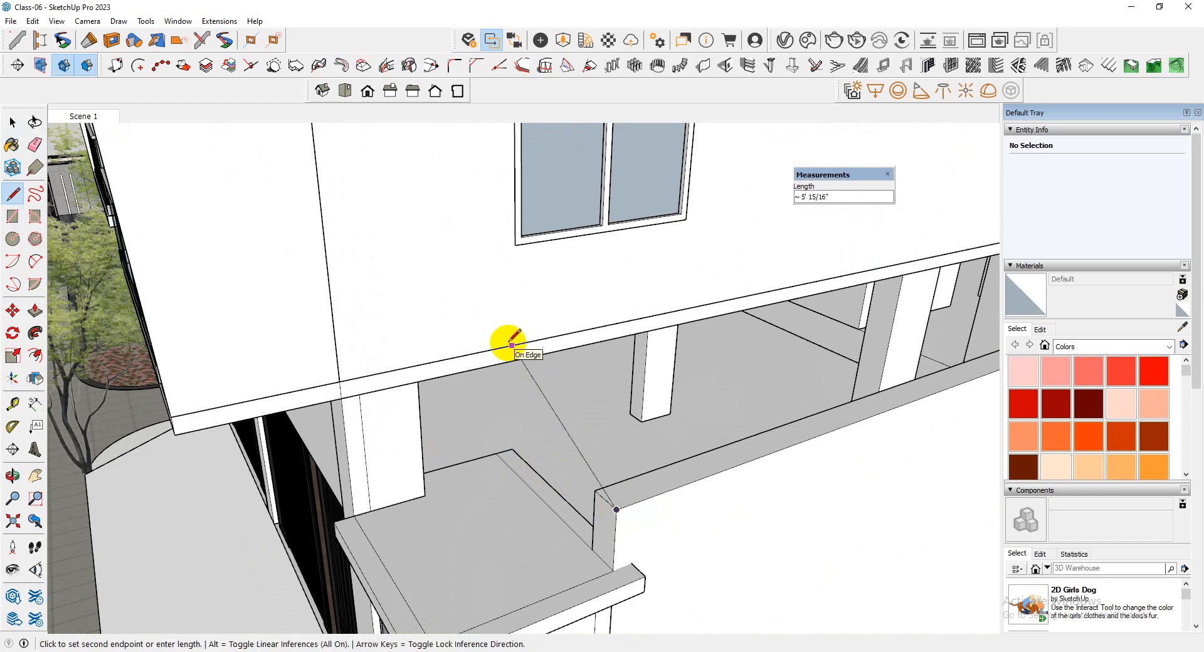
Draw a diagonal line about 3' 9" long from the ledge's far corner down to the low wall's outer top corner
scroll(309, 497, "down", 6)
scroll(646, 384, "up", 8)
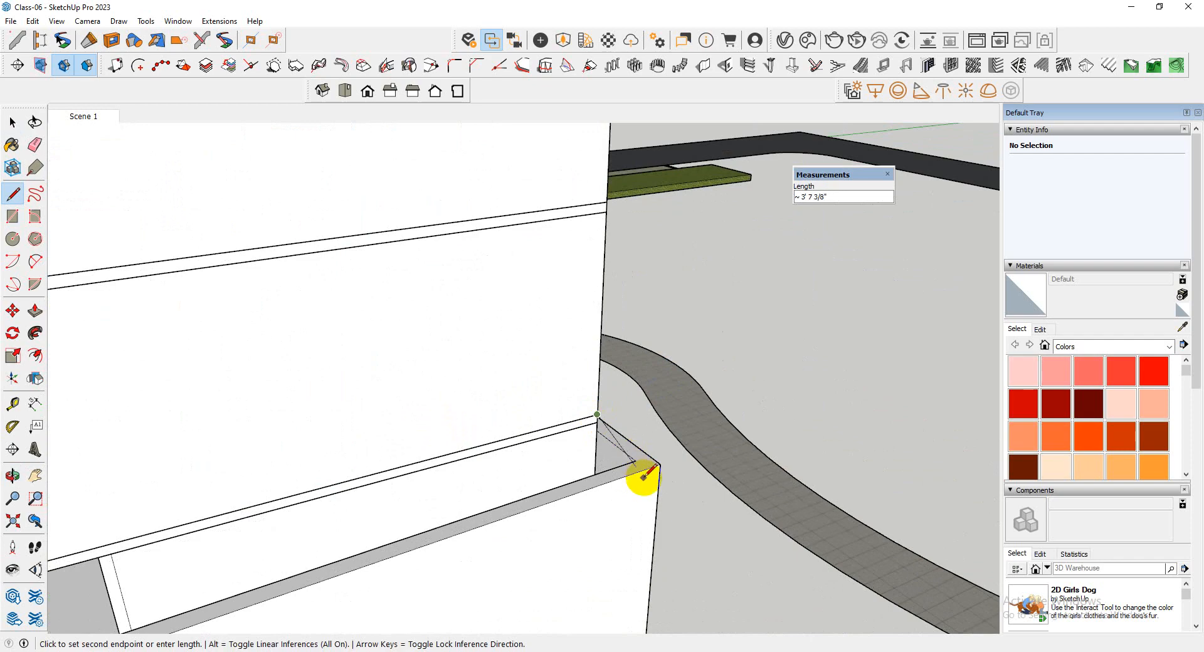
scroll(641, 479, "down", 6)
scroll(560, 484, "up", 7)
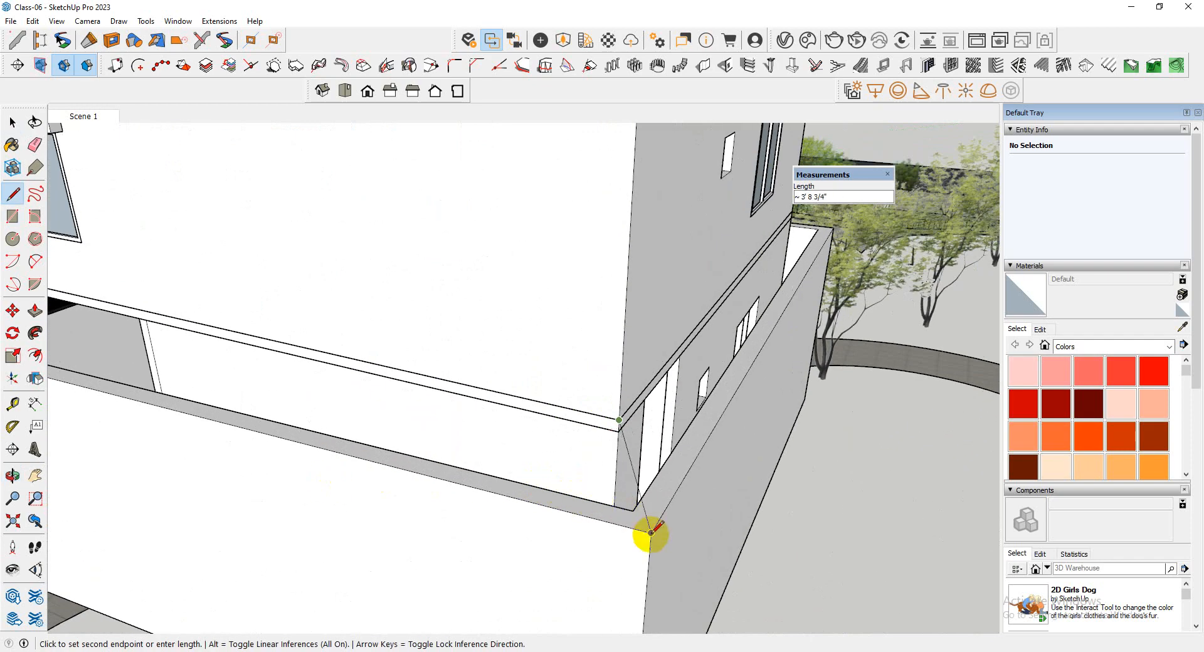
scroll(621, 533, "down", 5)
middle_click_drag(581, 517, 621, 530)
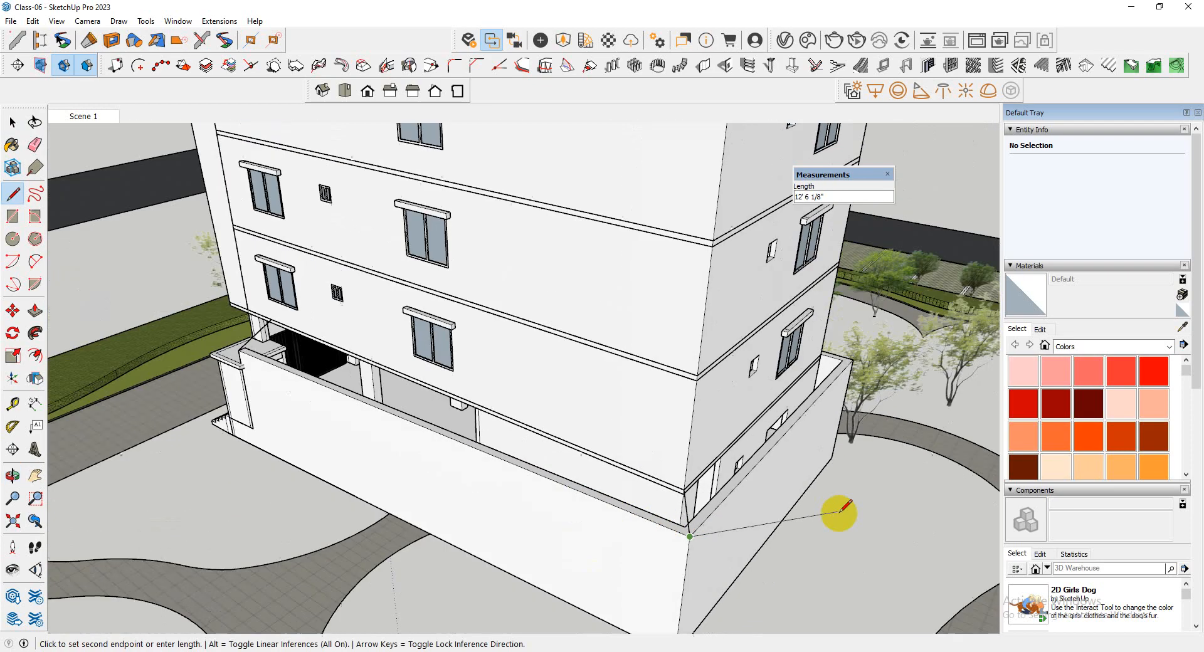
Draw a line along the low wall's outer top edge from the far corner back to the entrance end
scroll(320, 377, "up", 5)
scroll(320, 364, "up", 3)
scroll(270, 336, "down", 3)
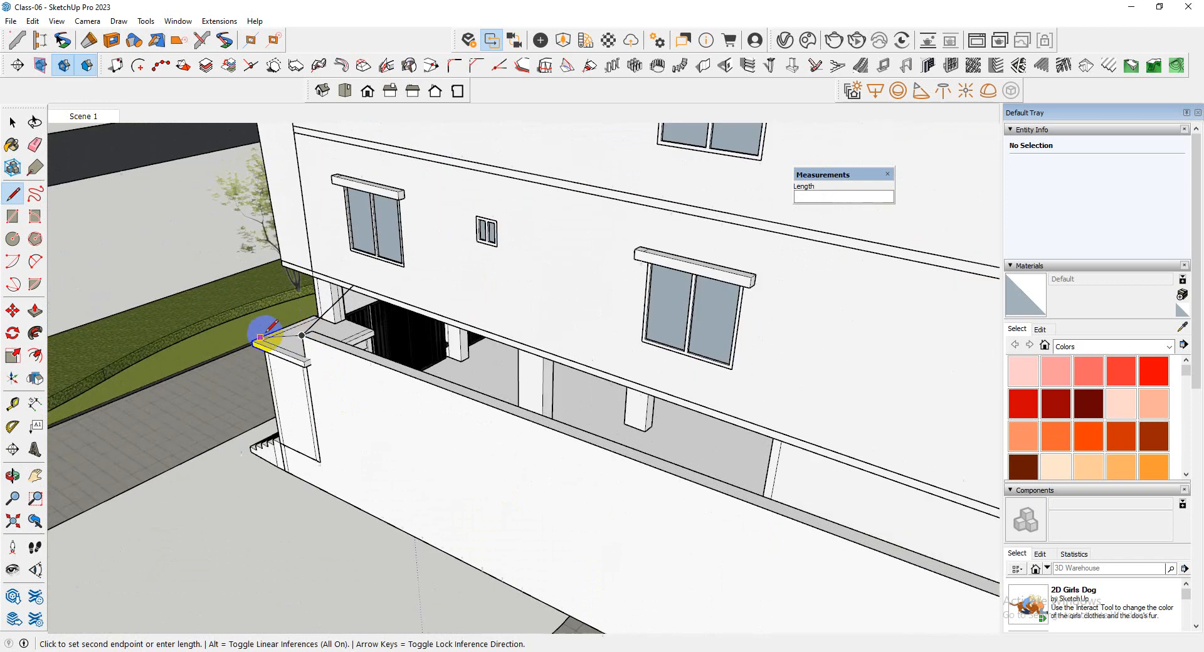
scroll(282, 320, "up", 6)
scroll(300, 402, "down", 3)
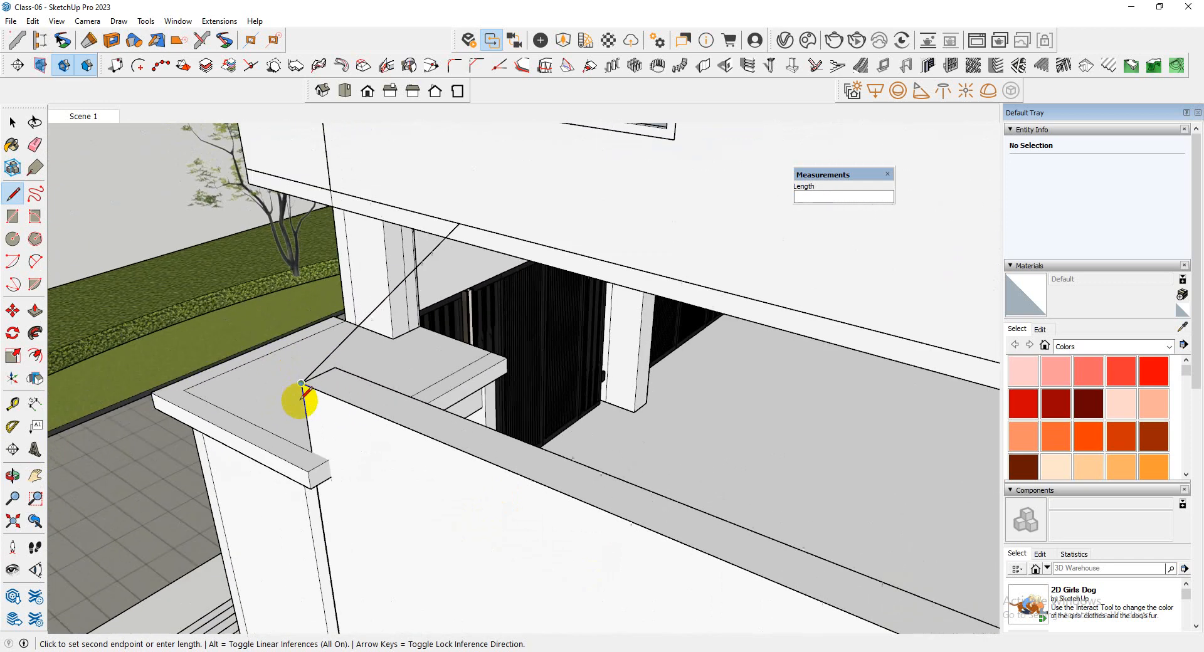
key("space")
key("l")
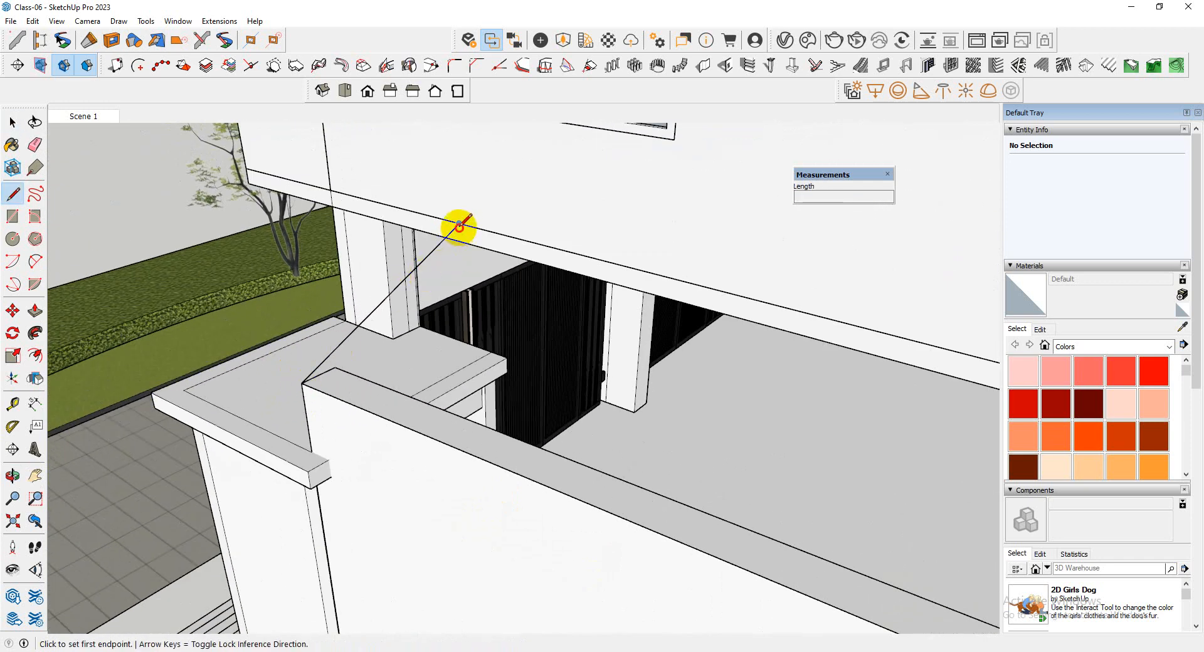
Draw a line about 51' 2" long along the ledge from the upper end of the entrance diagonal to the far corner
left_click(459, 225)
scroll(228, 304, "down", 6)
scroll(690, 439, "up", 3)
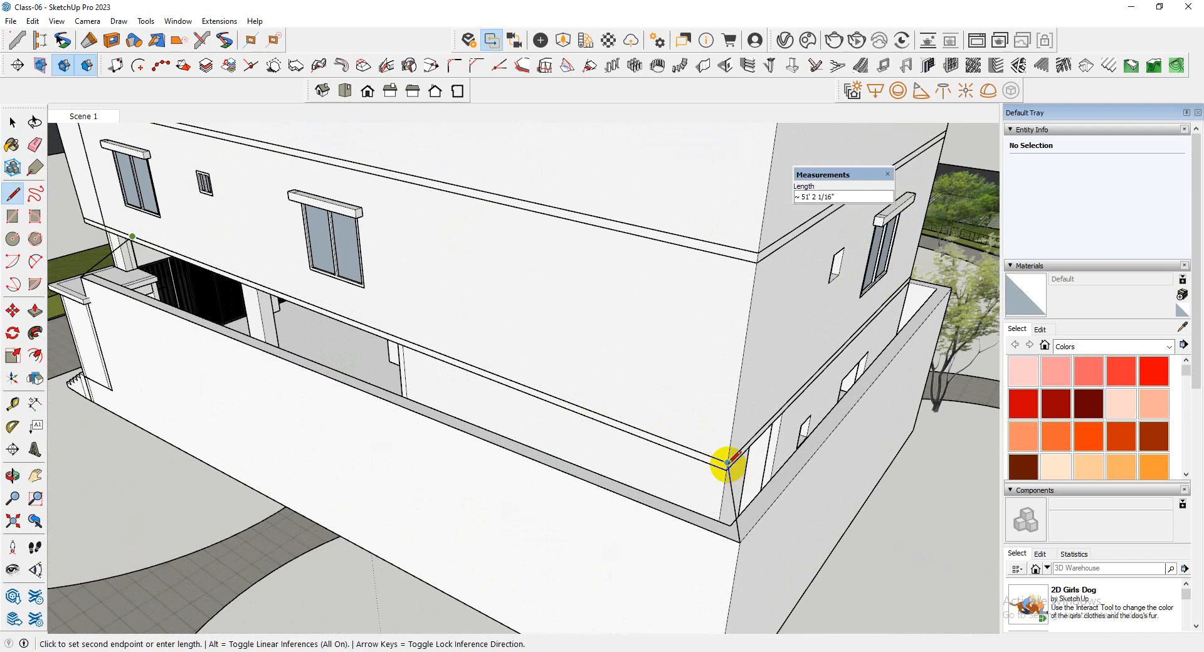
left_click(728, 464)
scroll(727, 465, "down", 3)
middle_click_drag(707, 422, 656, 464)
scroll(593, 495, "up", 3)
key("space")
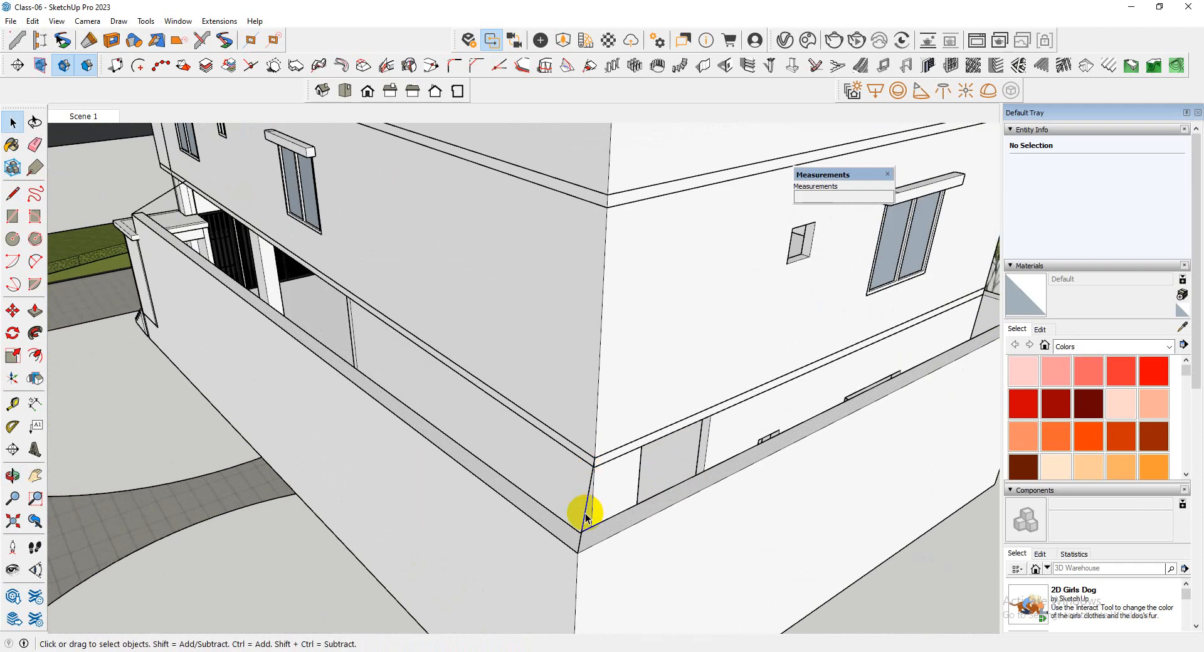
Retrace the low wall's outer top edge with a line from the lower end of the far diagonal to the entrance corner
left_click(587, 517)
scroll(574, 544, "up", 5)
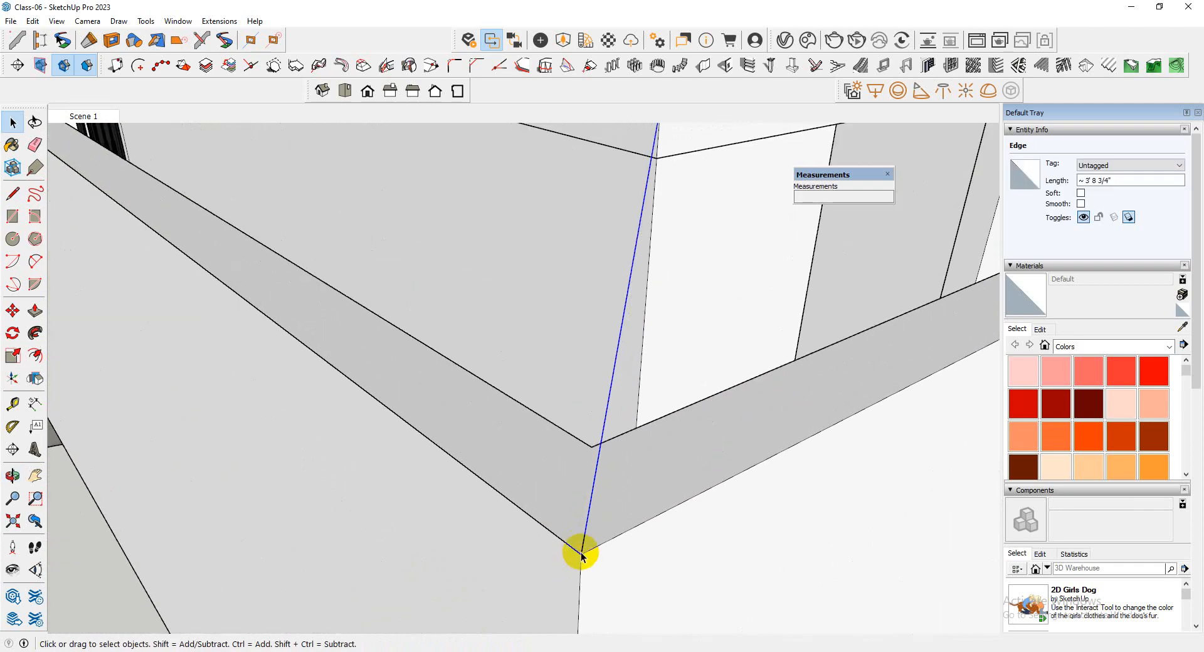
left_click(580, 554)
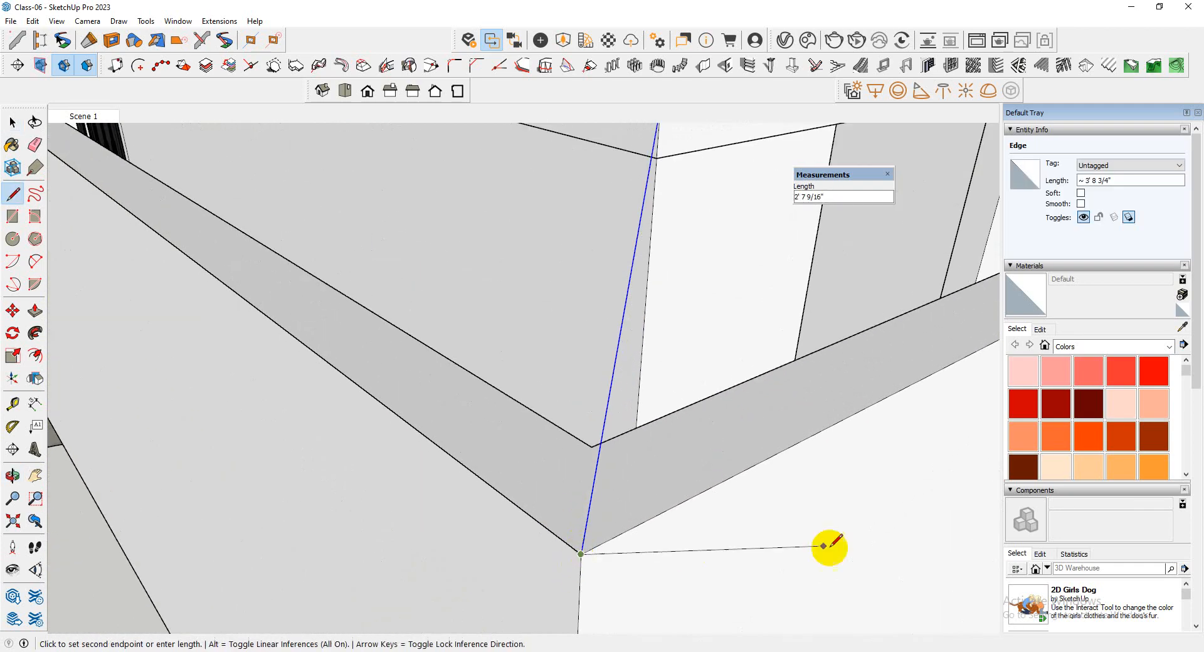
scroll(838, 549, "down", 5)
scroll(258, 223, "up", 4)
scroll(250, 226, "up", 4)
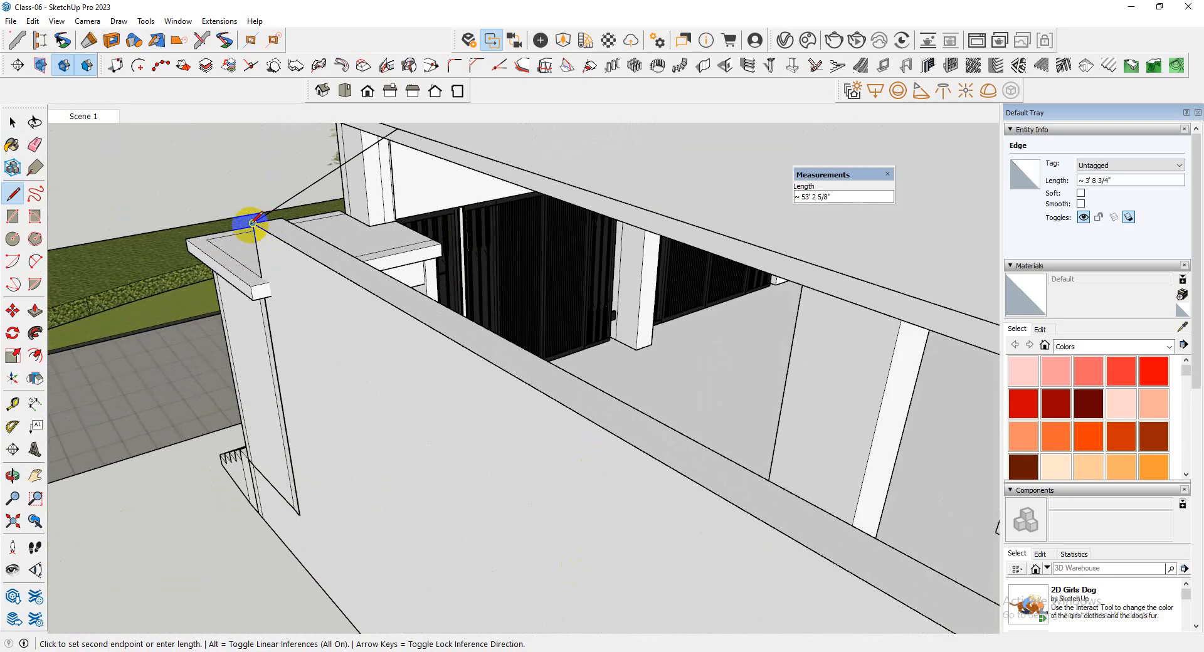
scroll(250, 226, "down", 1)
scroll(266, 269, "up", 3)
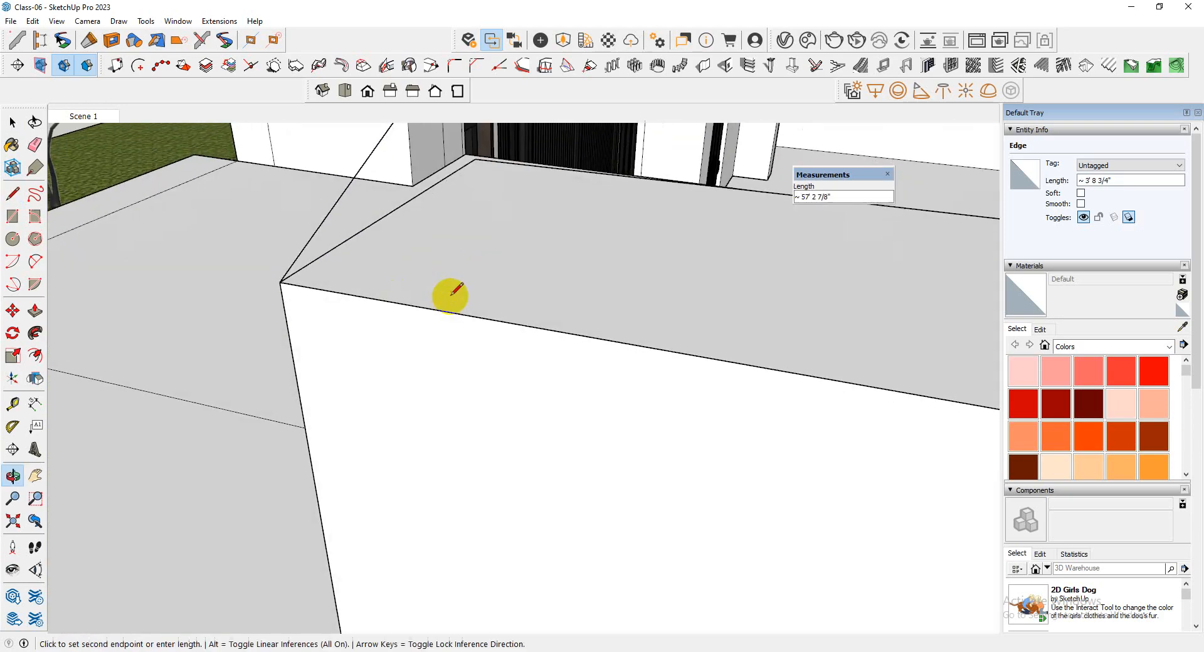
scroll(251, 380, "down", 4)
scroll(270, 352, "down", 2)
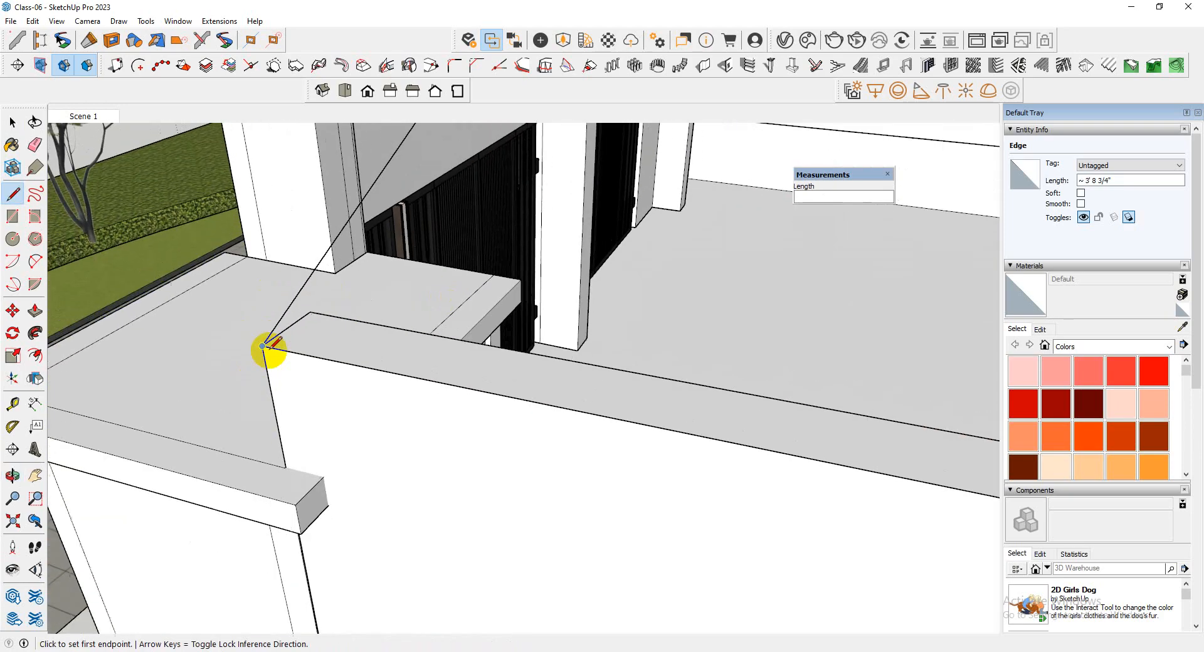
Retrace the ledge line from the upper end of the entrance diagonal to the top of the far diagonal
scroll(284, 329, "down", 4)
scroll(359, 182, "up", 2)
left_click(384, 183)
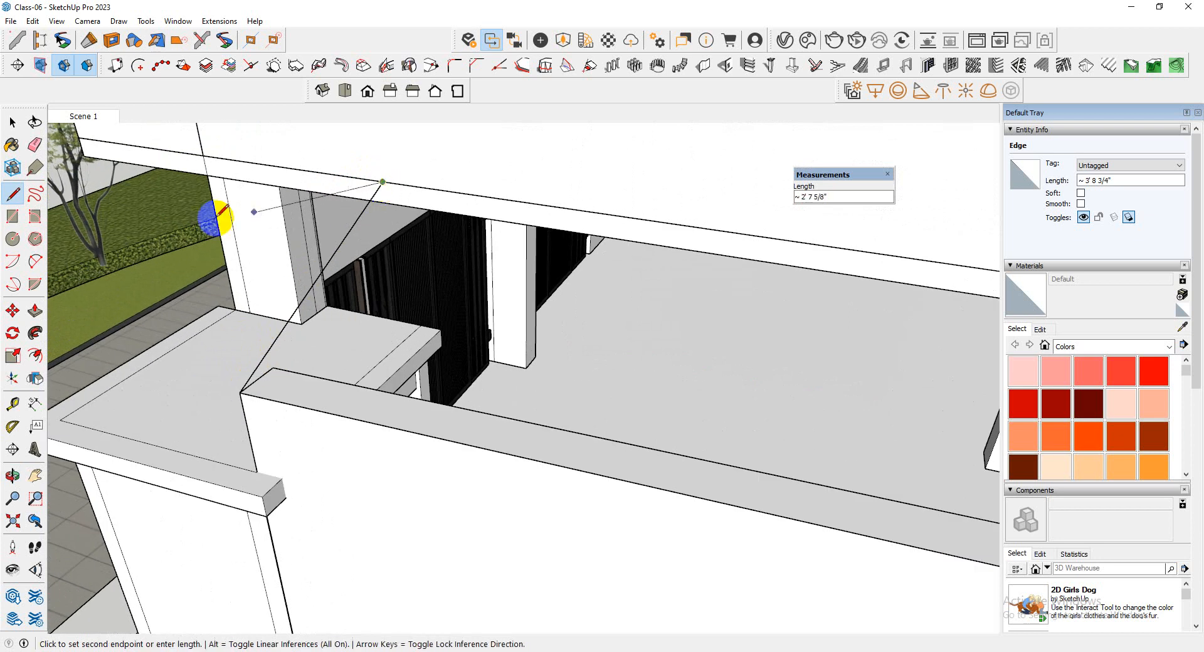
scroll(127, 240, "down", 4)
scroll(249, 253, "down", 3)
scroll(796, 333, "up", 2)
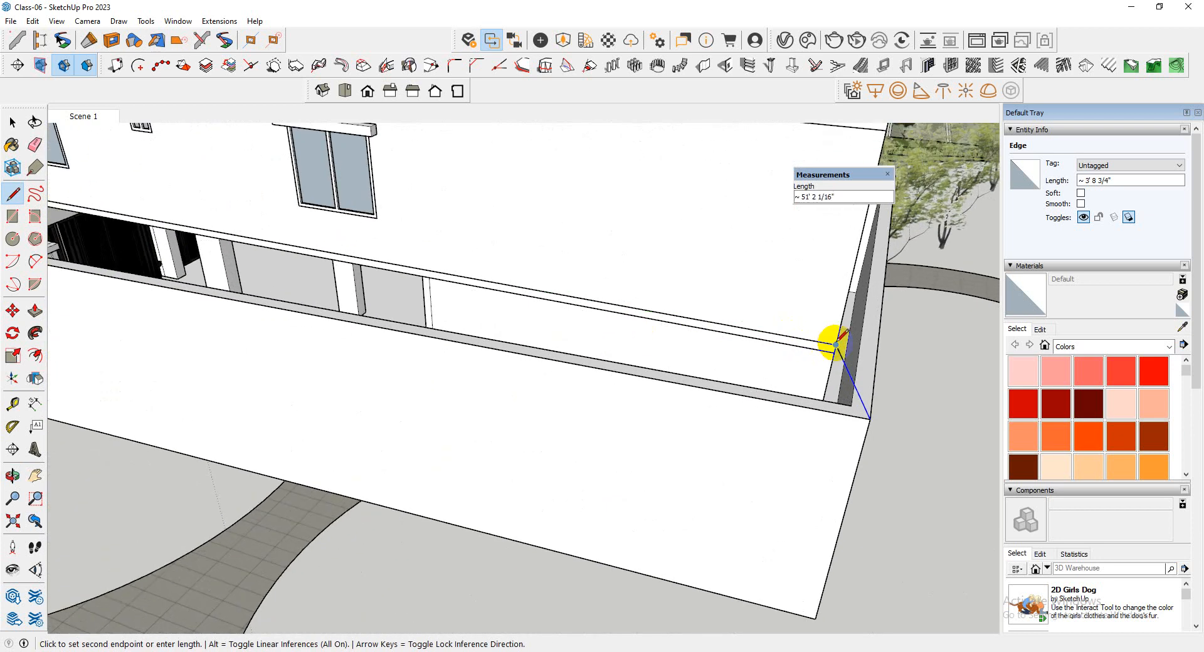
key("space")
Select the four edges of the sloping frame between the wall and the ledge and make them a group
scroll(834, 341, "down", 5)
scroll(722, 379, "up", 3)
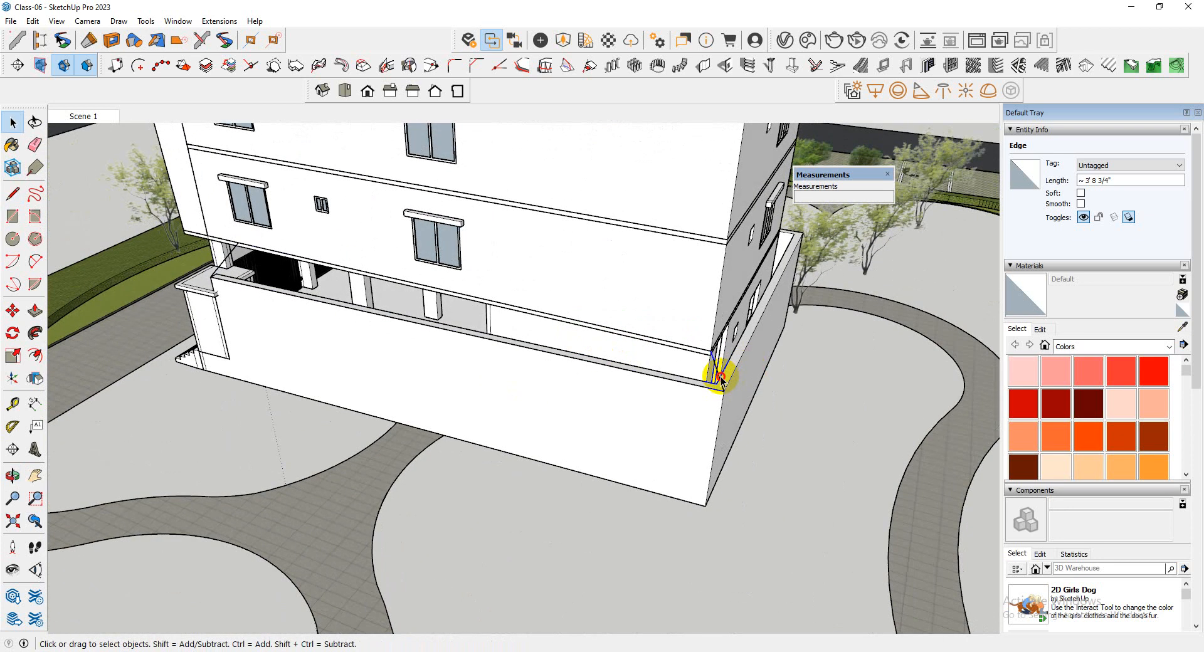
scroll(718, 378, "up", 2)
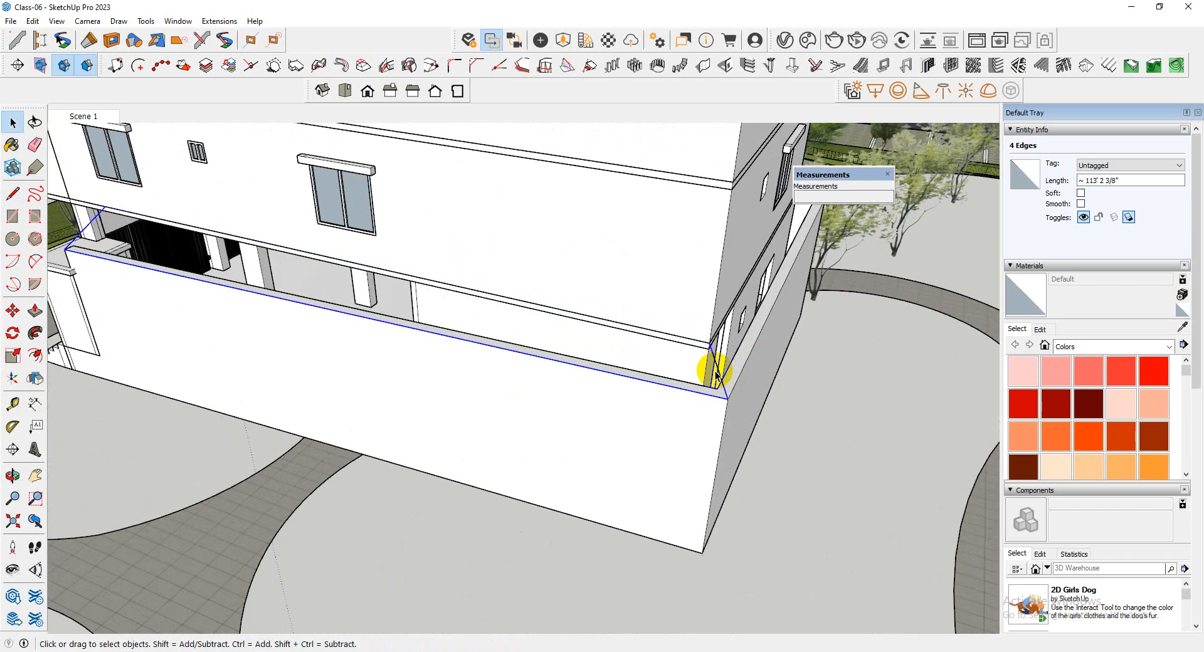
right_click(719, 375)
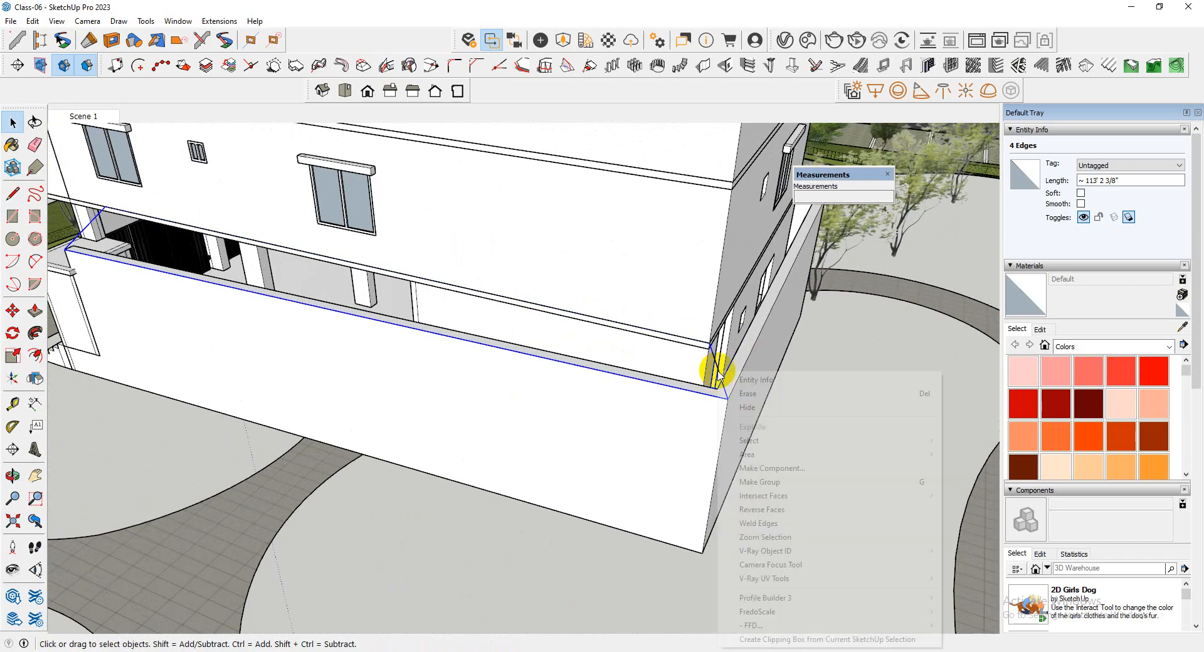
left_click(789, 481)
Open the frame group with the rest of the model hidden and select all its edges
double_click(718, 375)
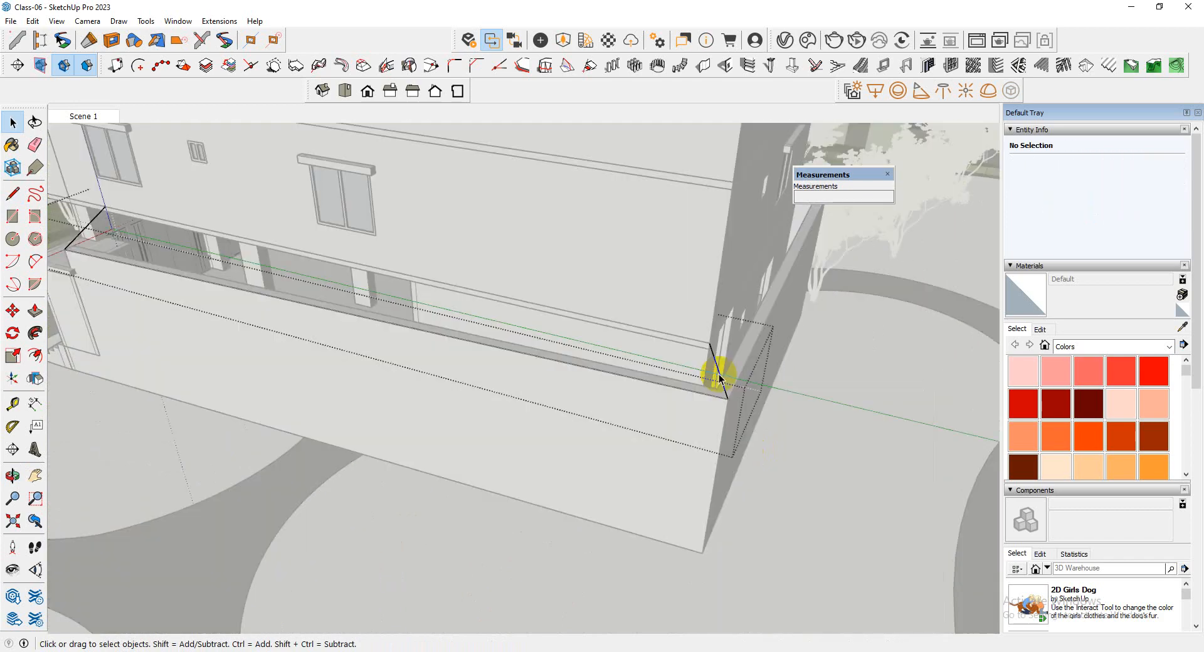
key("i")
middle_click_drag(737, 368, 321, 299)
left_click_drag(191, 188, 852, 505)
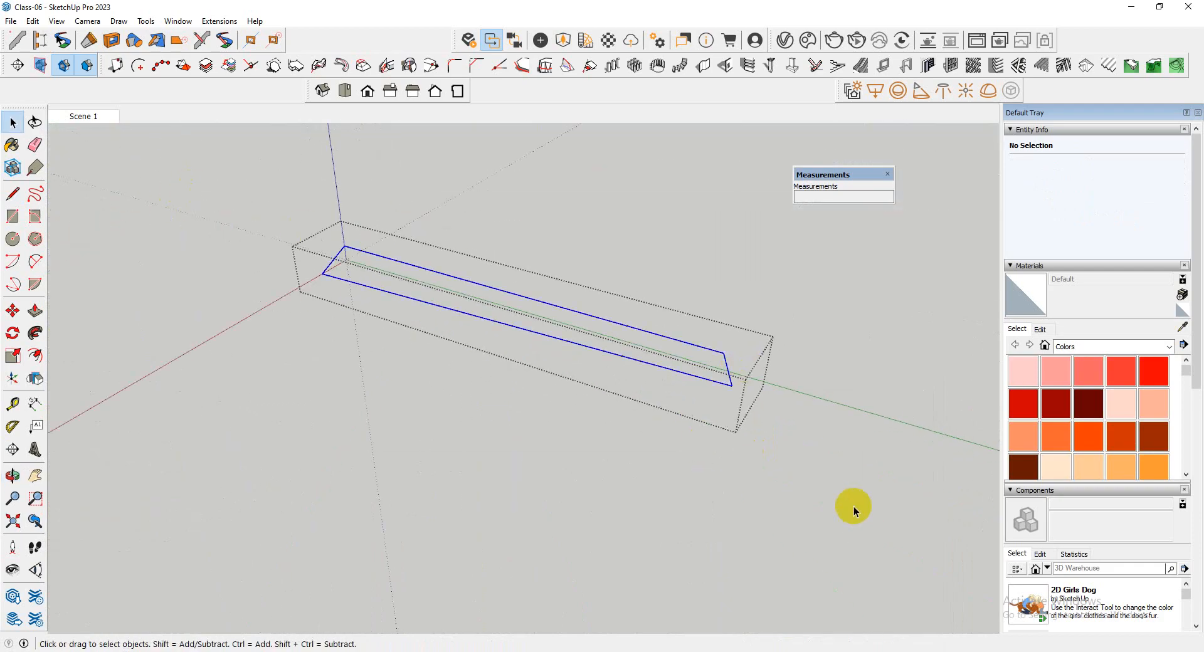
Display the JHS PowerBar toolbar and float it over the drawing area
right_click(383, 39)
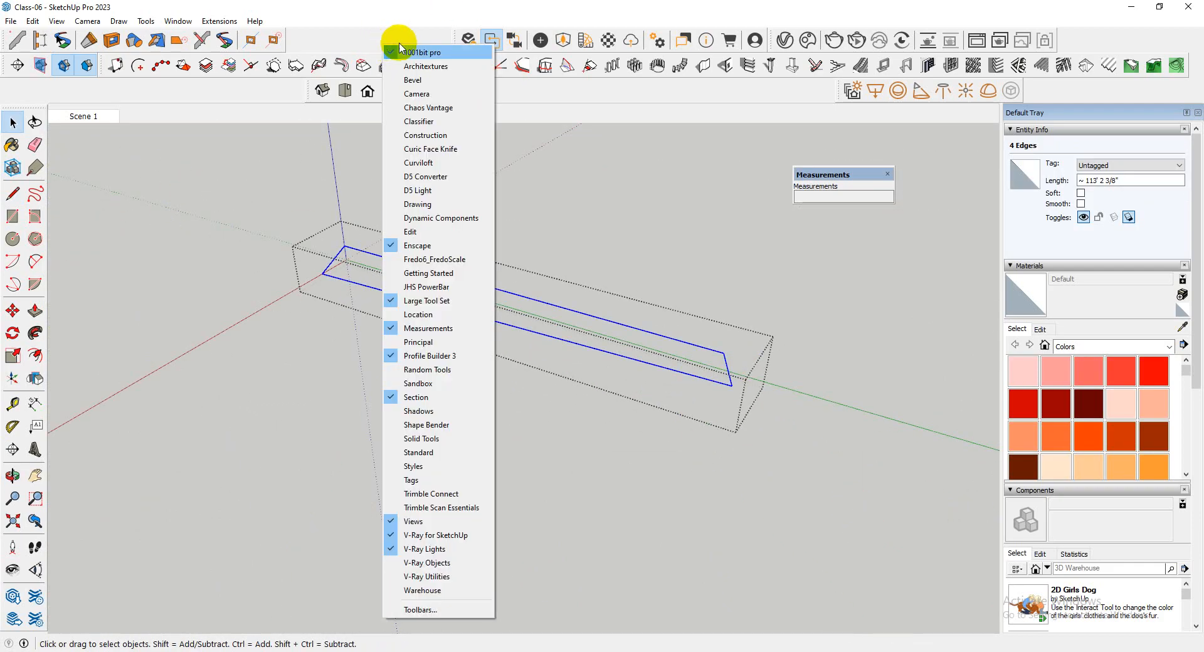
left_click(431, 290)
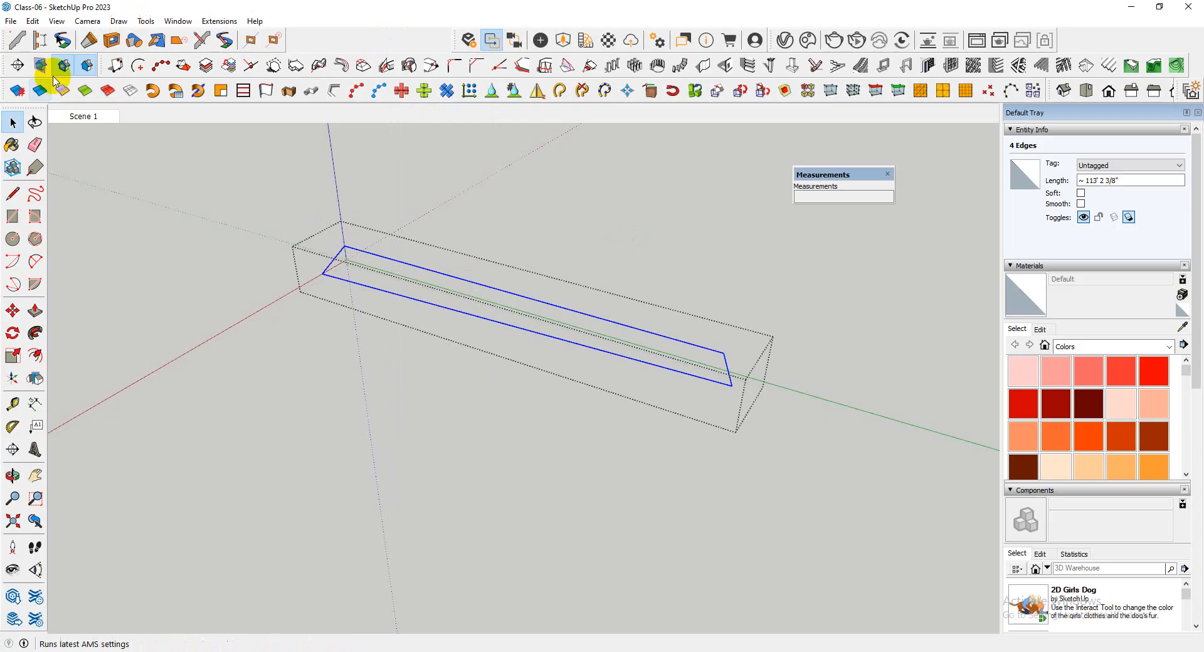
left_click_drag(4, 91, 231, 170)
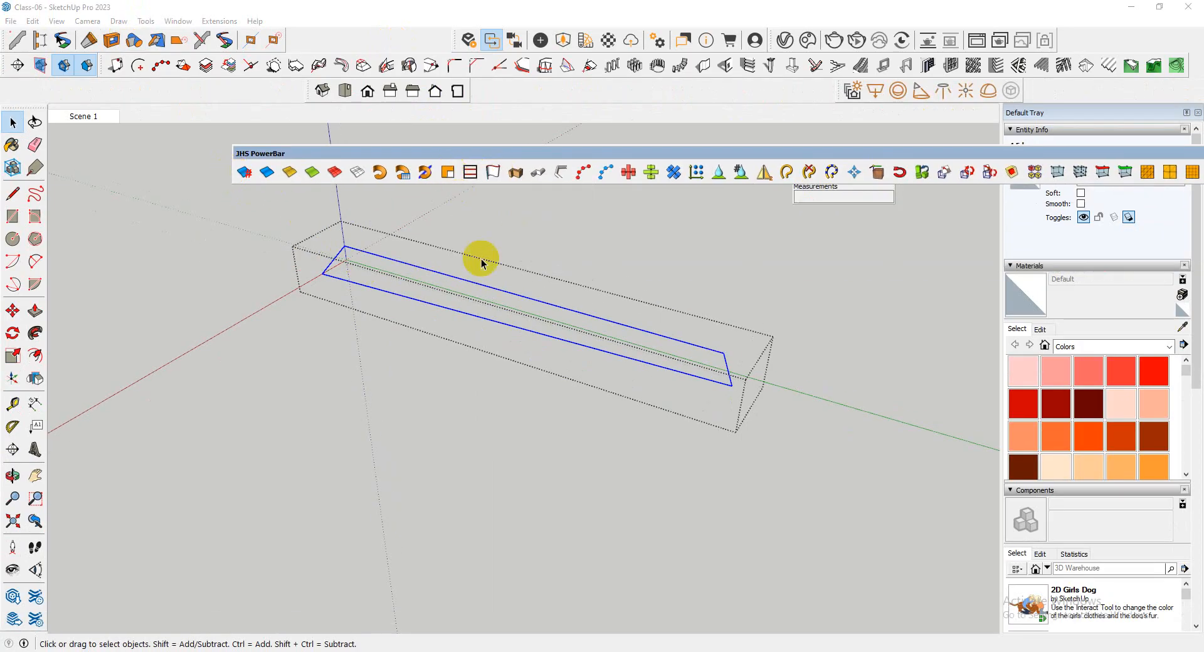
Reselect the frame's four edges and inspect the isolated outline from several angles
scroll(511, 318, "down", 2)
scroll(524, 313, "up", 2)
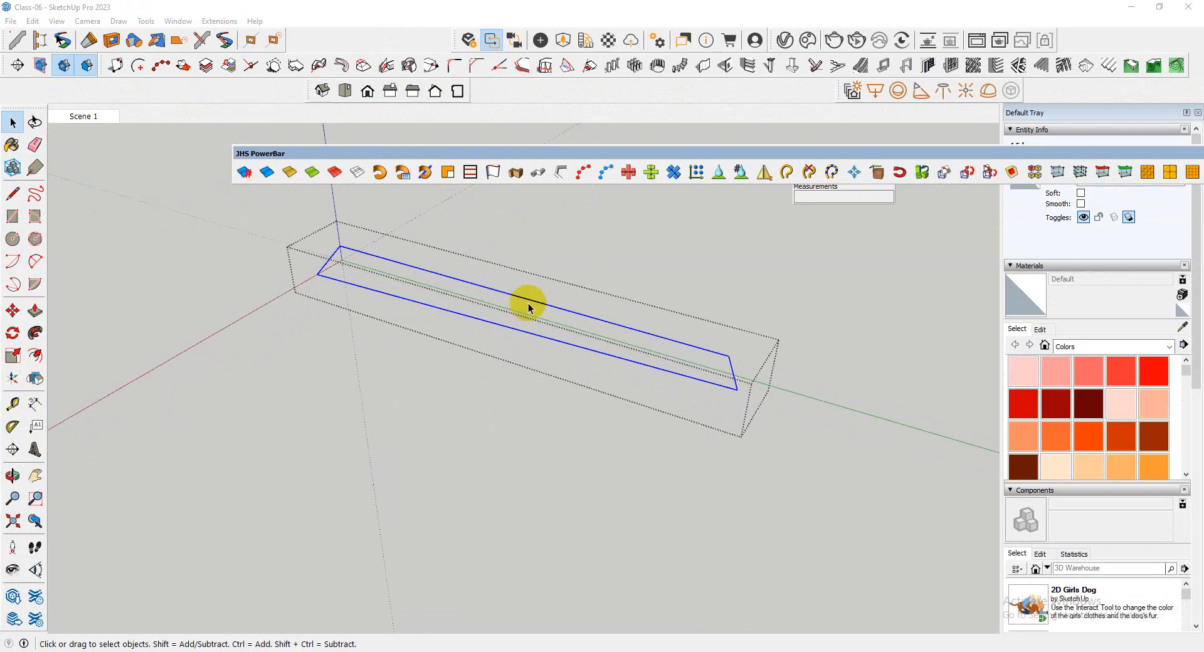
left_click(529, 302)
middle_click_drag(507, 311, 576, 309)
scroll(576, 309, "down", 2)
left_click_drag(303, 247, 909, 457)
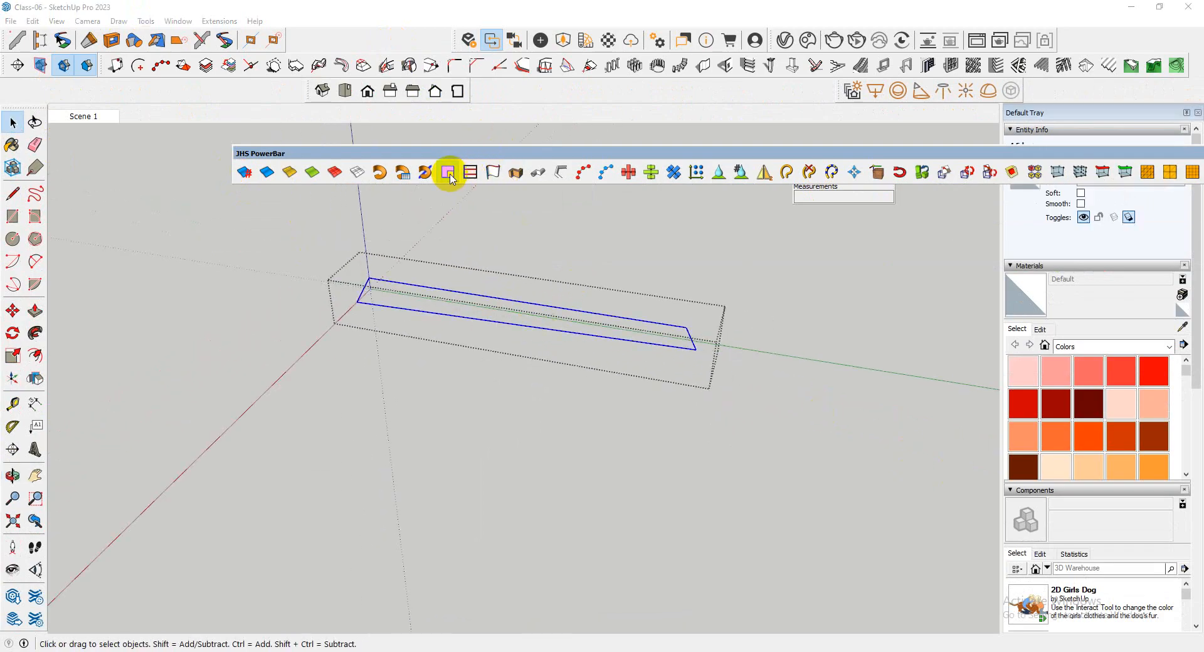
scroll(727, 306, "up", 2)
middle_click_drag(685, 295, 629, 409)
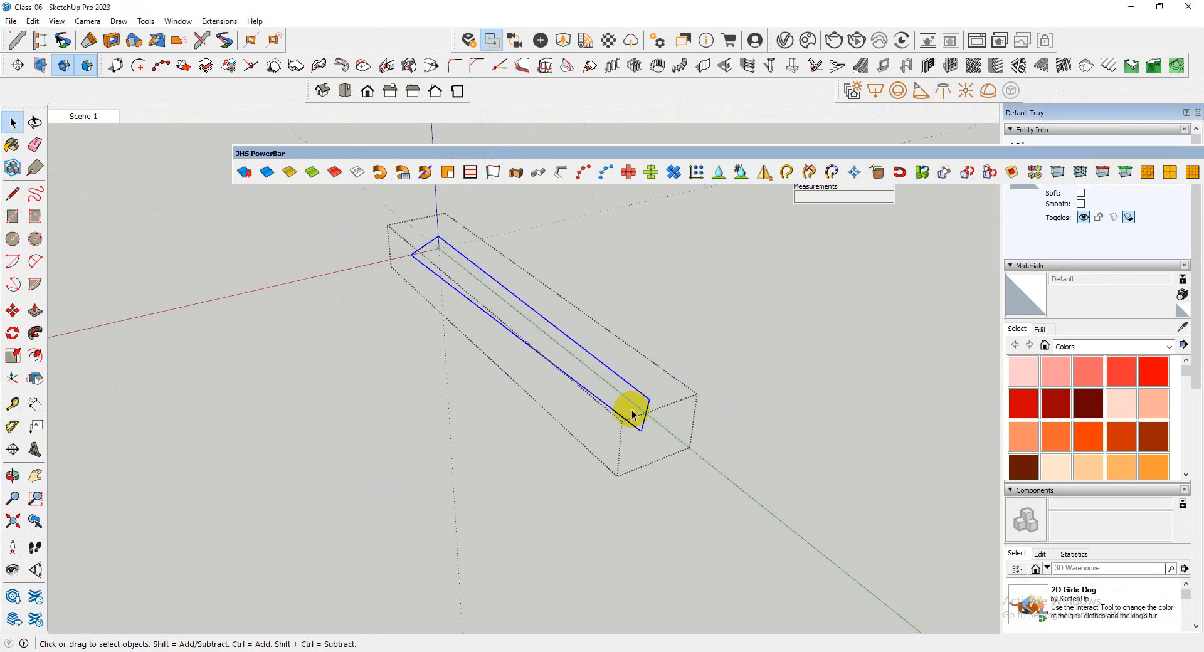
scroll(644, 391, "up", 2)
middle_click_drag(735, 432, 623, 420)
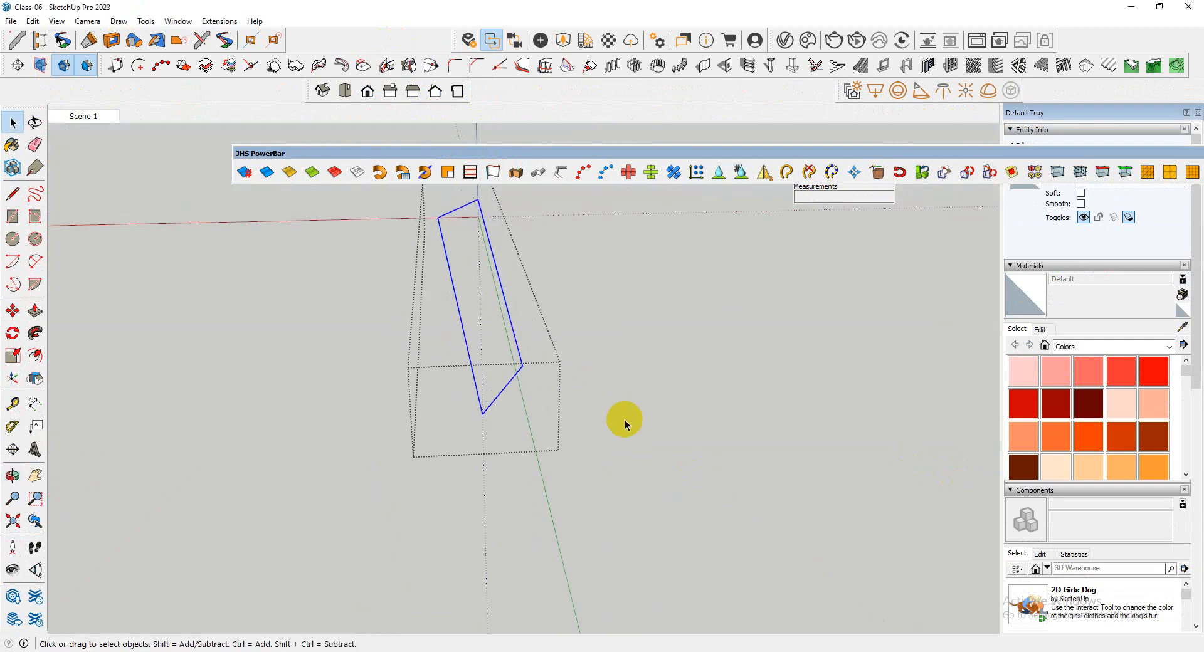
Dock the JHS PowerBar with the other toolbars and delete the sloping frame's line at the far wall corner
left_click(615, 444)
left_click_drag(722, 154, 519, 73)
scroll(487, 403, "down", 5)
scroll(677, 401, "up", 10)
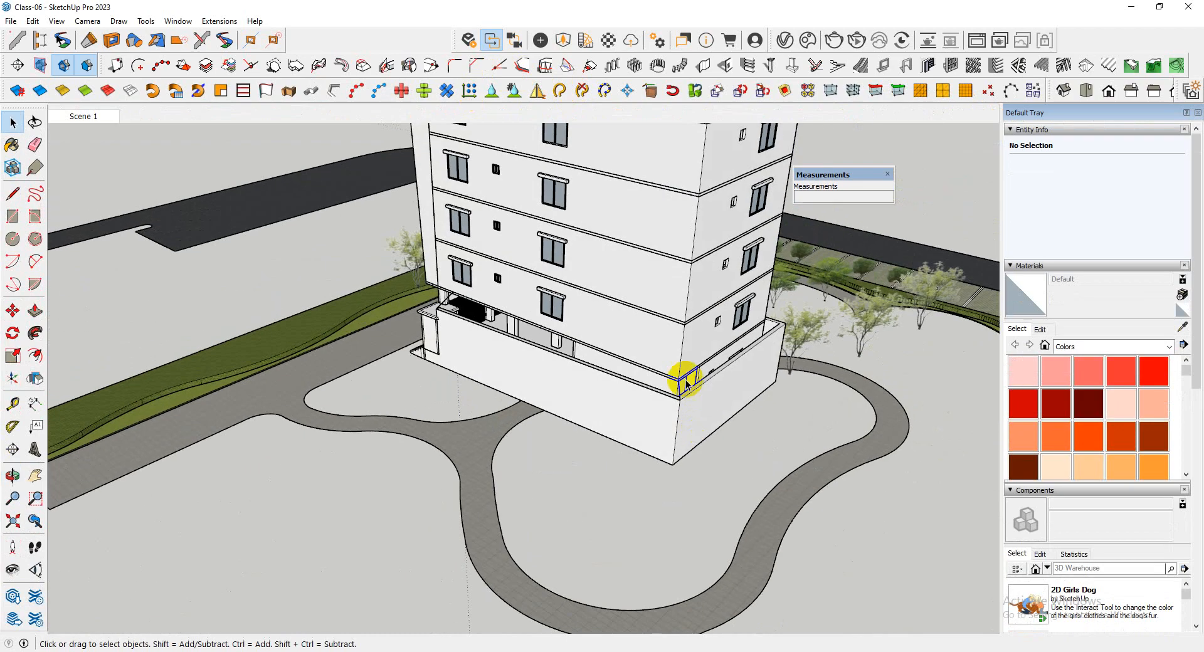
left_click(675, 412)
key("Delete")
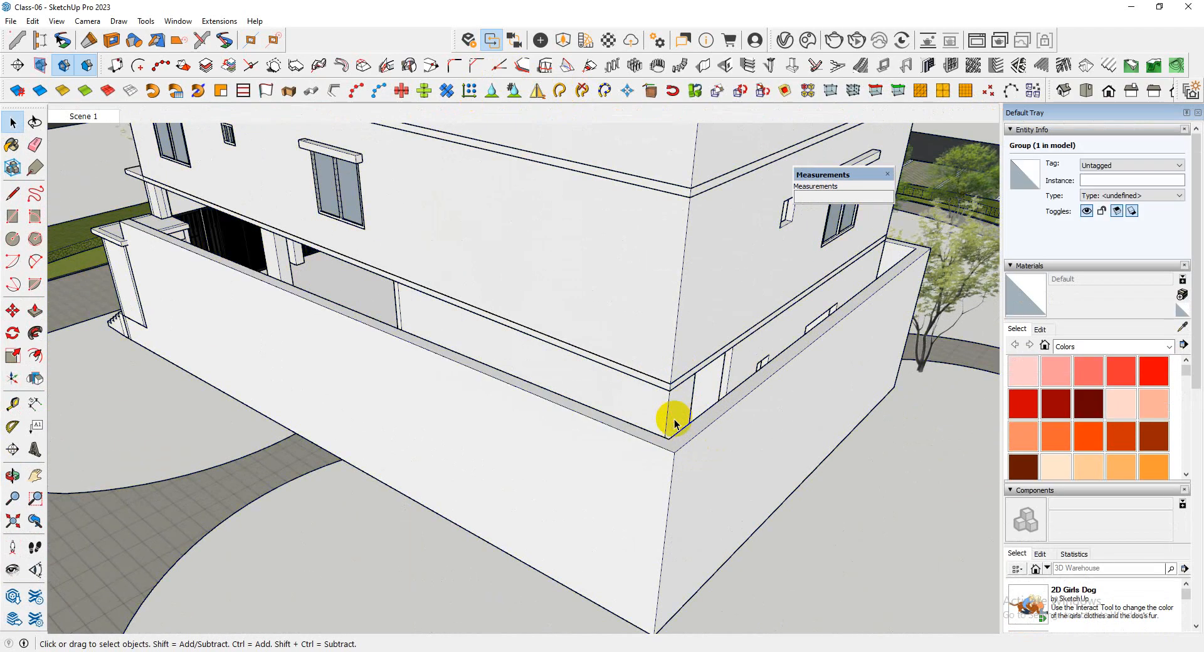
Delete the remaining diagonal line between the low wall and the ledge at the entrance end
scroll(694, 410, "down", 3)
scroll(470, 322, "up", 5)
scroll(530, 350, "down", 3)
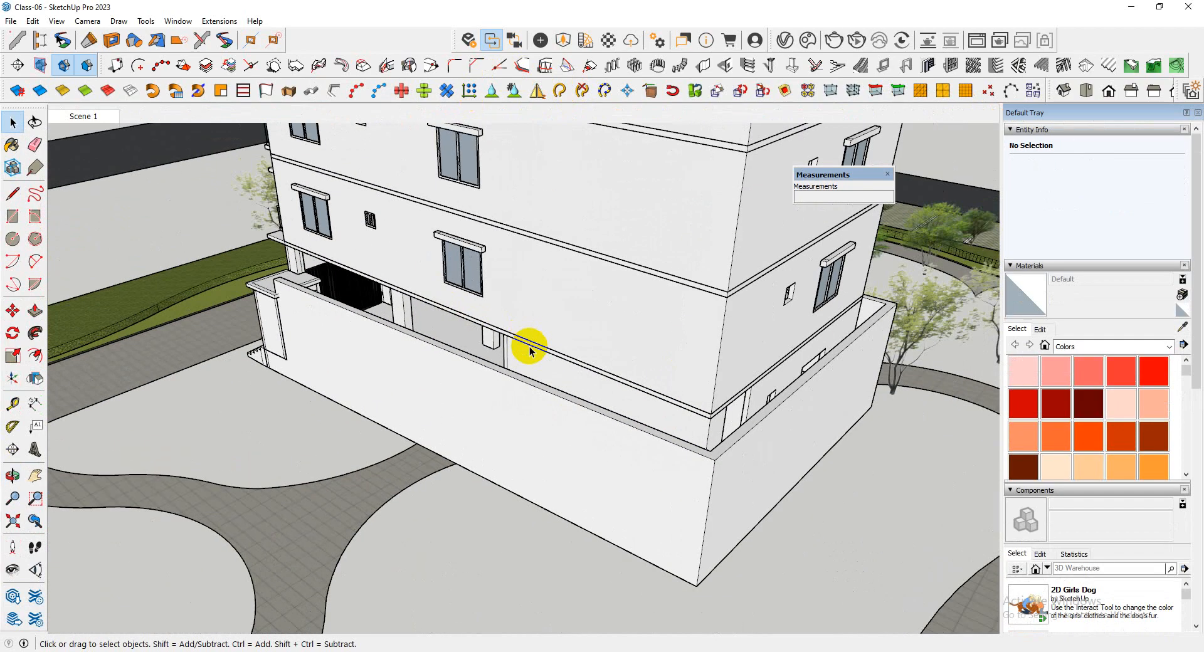
scroll(344, 268, "down", 3)
scroll(304, 248, "up", 5)
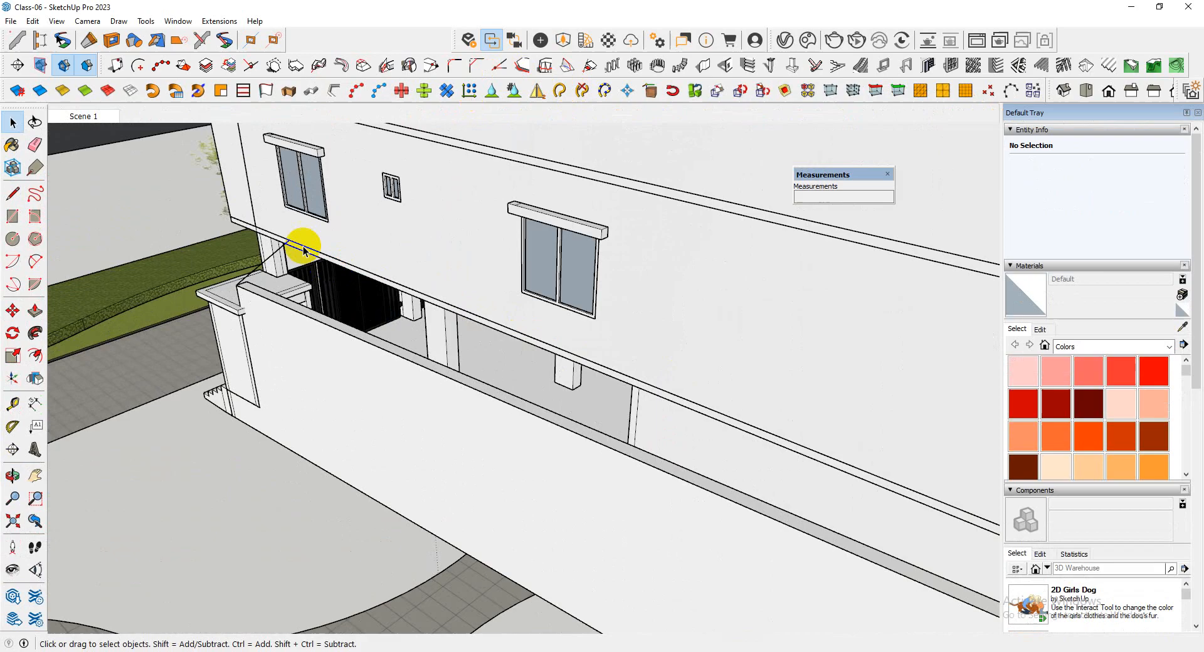
left_click(269, 256)
key("Delete")
Draw a rectangle from the low wall's far outer top corner toward its entrance end
scroll(270, 258, "down", 4)
middle_click_drag(539, 266, 439, 311)
scroll(481, 414, "up", 4)
scroll(481, 414, "up", 2)
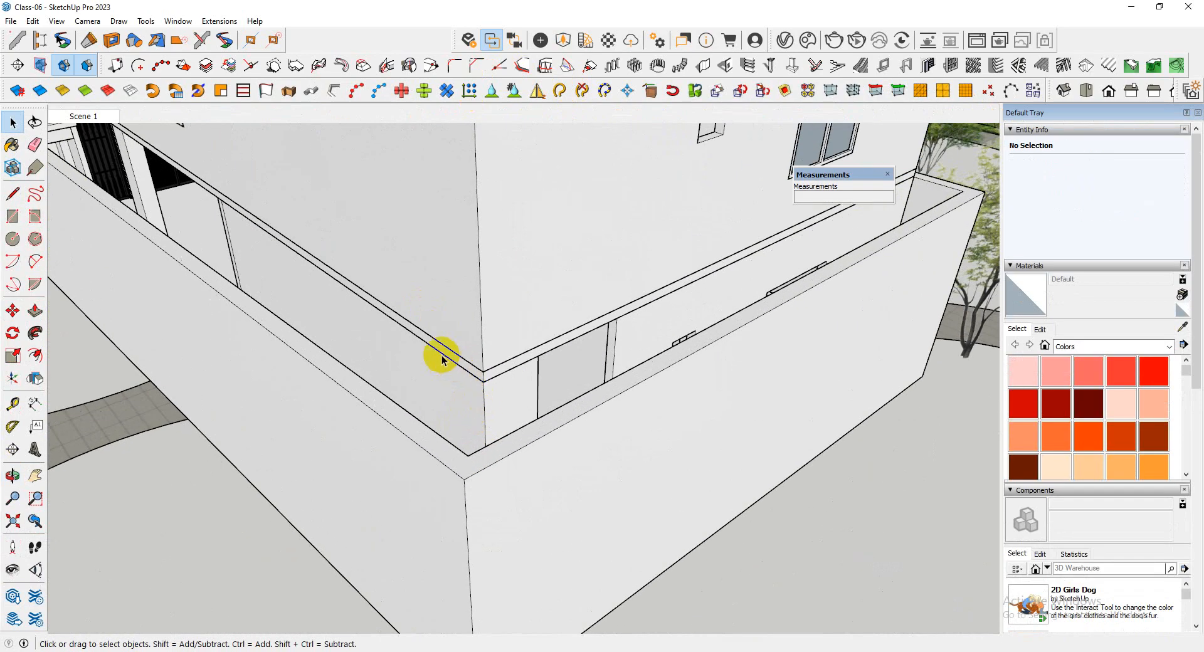
scroll(484, 429, "up", 2)
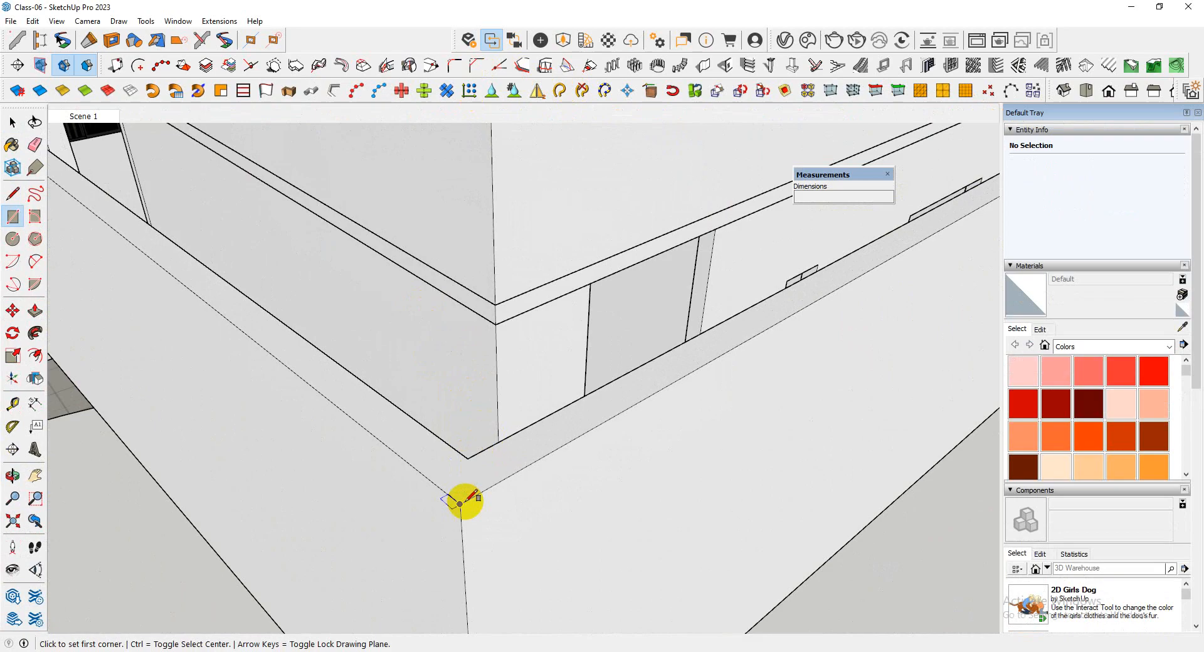
scroll(708, 414, "down", 8)
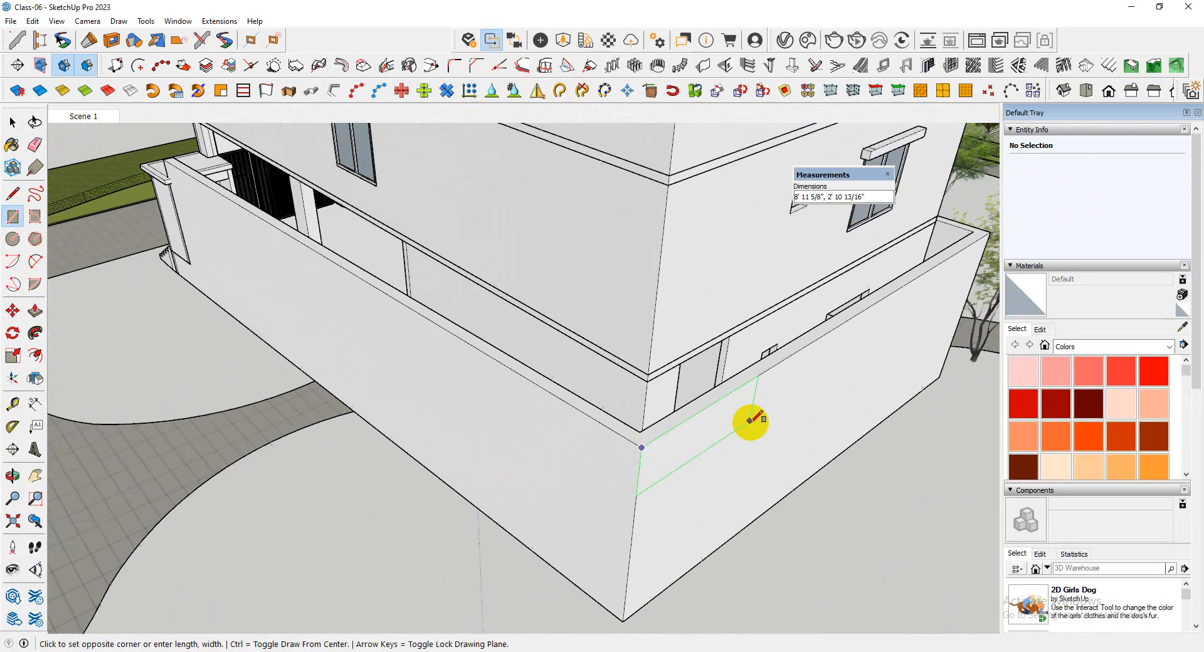
scroll(299, 249, "up", 6)
middle_click_drag(464, 270, 864, 328)
scroll(475, 295, "up", 4)
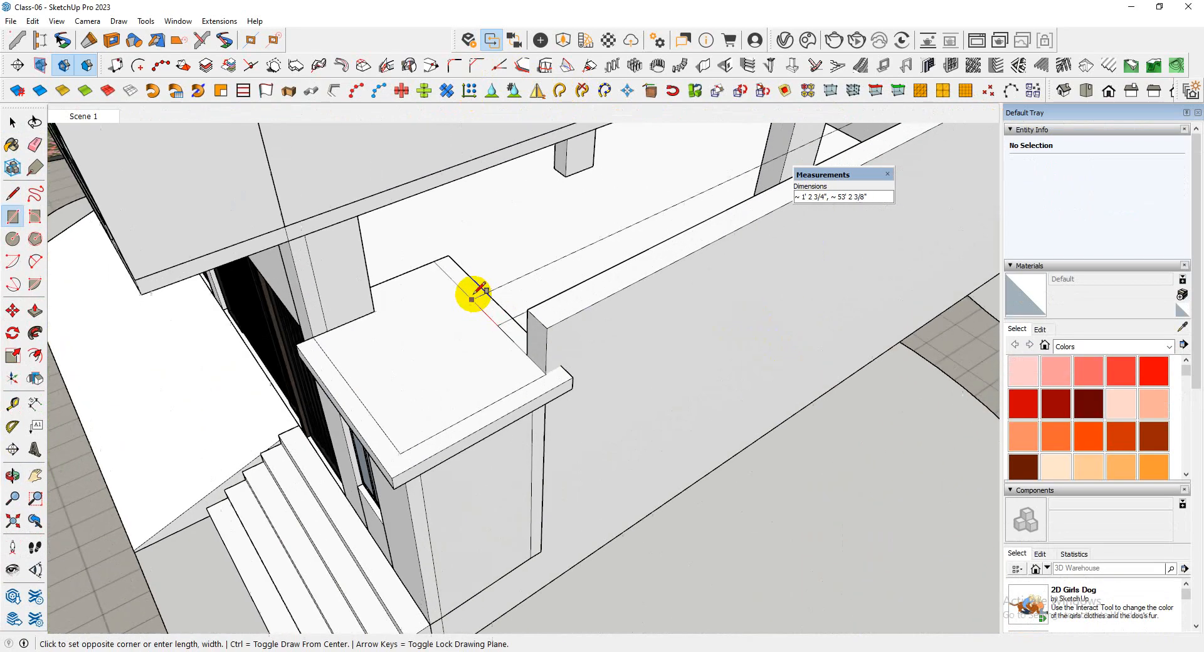
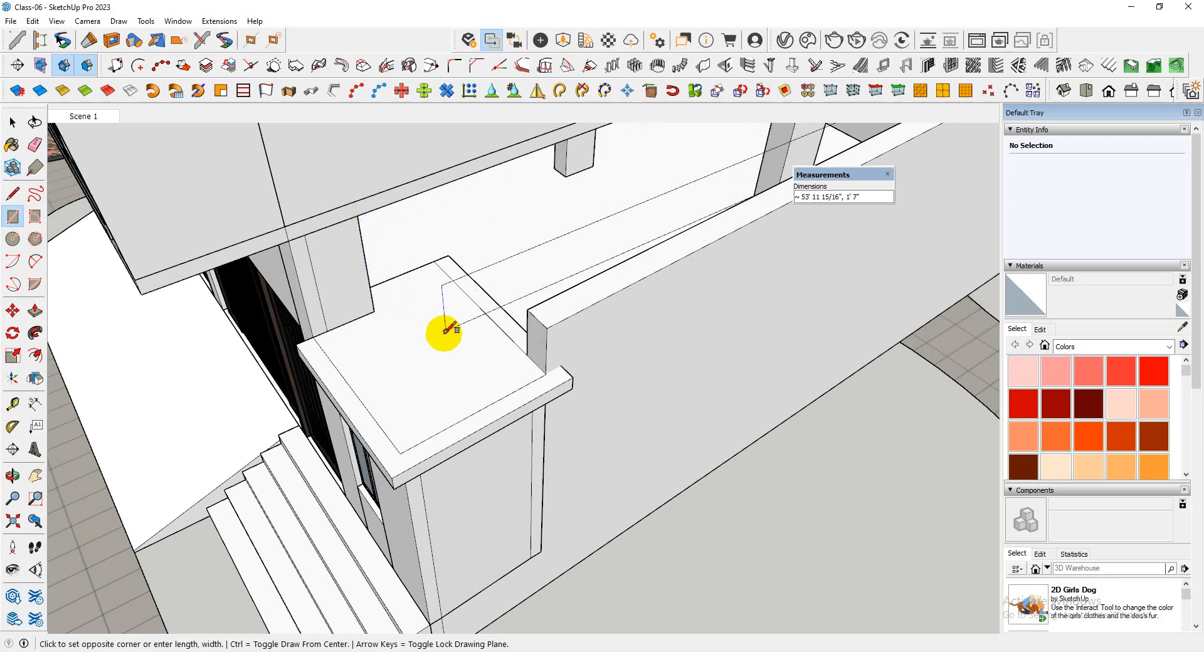
scroll(447, 329, "down", 6)
middle_click_drag(417, 345, 537, 339)
scroll(492, 334, "up", 3)
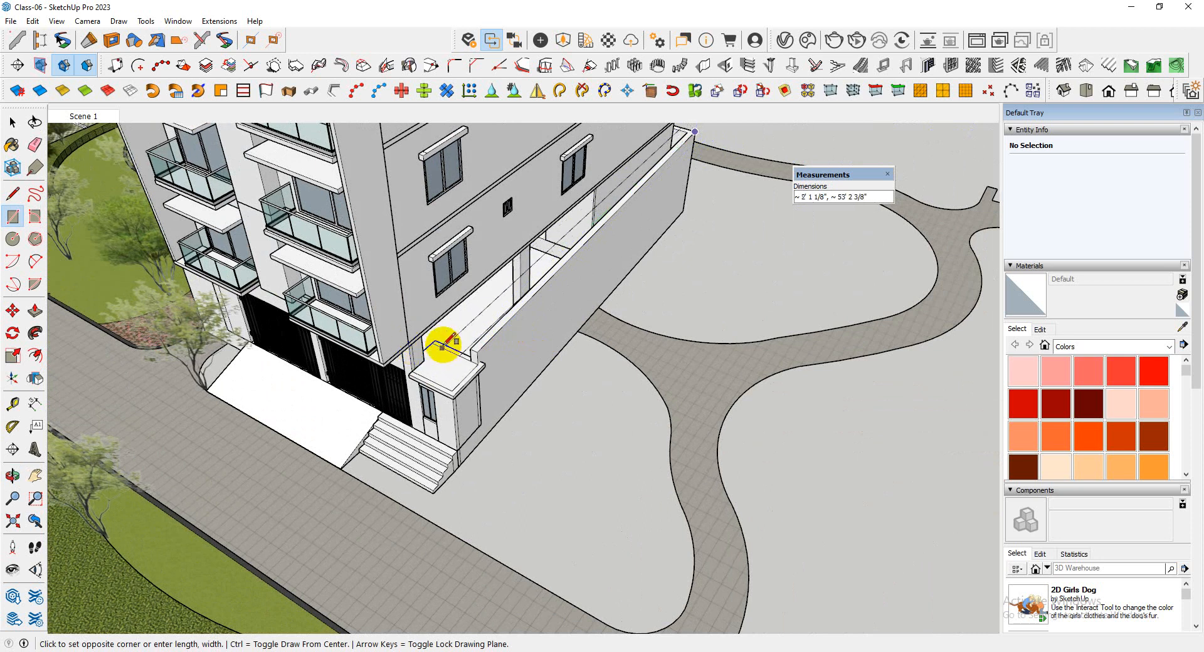
scroll(442, 345, "up", 3)
middle_click_drag(494, 336, 578, 248)
scroll(371, 386, "up", 3)
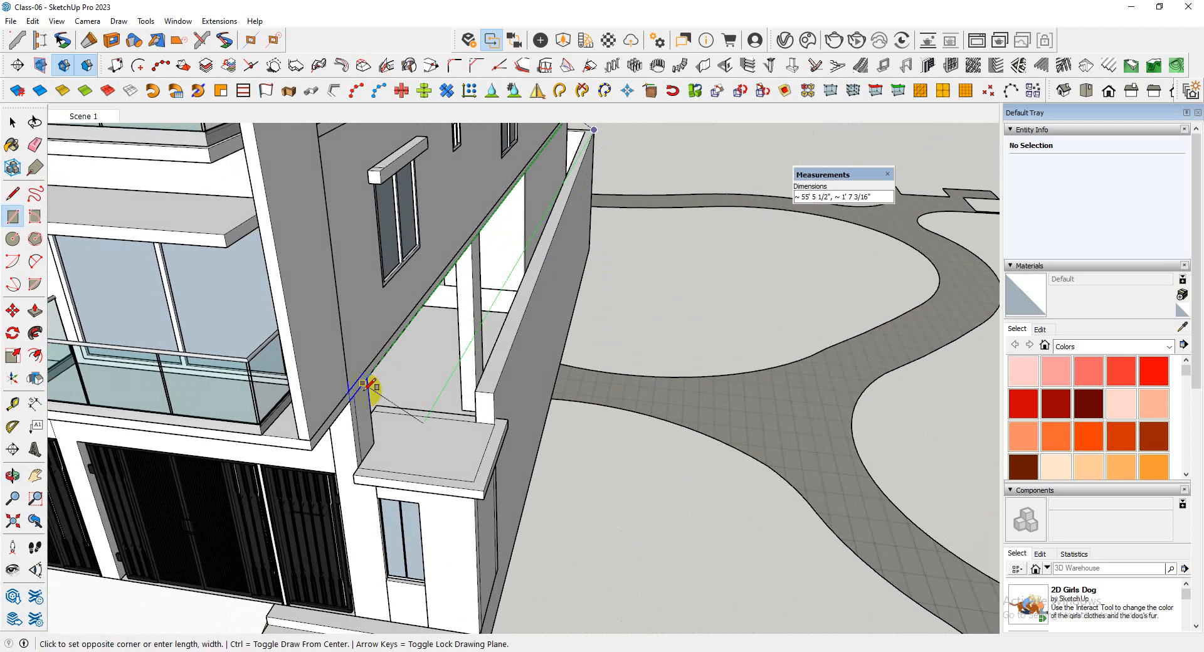
key("space")
Place a guide line parallel to the low wall's top edge, aligned with the column beneath the building ledge
scroll(372, 386, "down", 3)
middle_click_drag(371, 390, 327, 376)
scroll(409, 395, "down", 3)
scroll(447, 358, "up", 5)
scroll(404, 386, "up", 3)
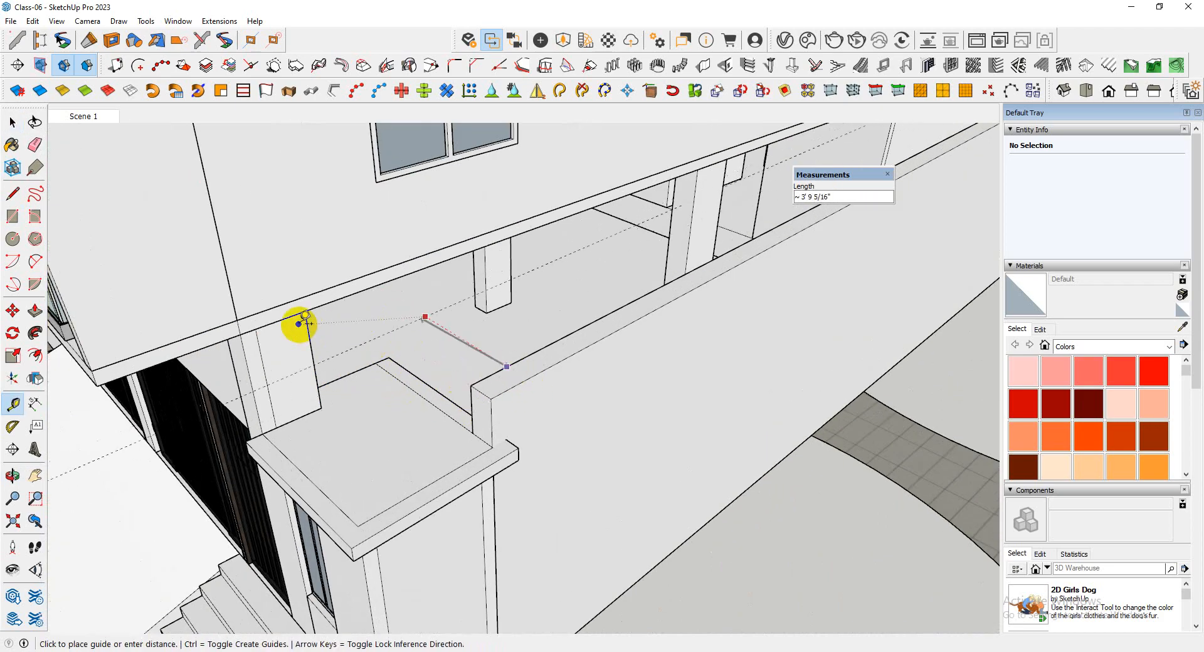
scroll(529, 295, "down", 5)
scroll(349, 336, "up", 2)
Draw a rectangle from the building's far corner at the guide to the low wall's outer top corner at the entrance end
middle_click_drag(349, 336, 843, 295)
scroll(843, 295, "up", 3)
middle_click_drag(718, 301, 686, 321)
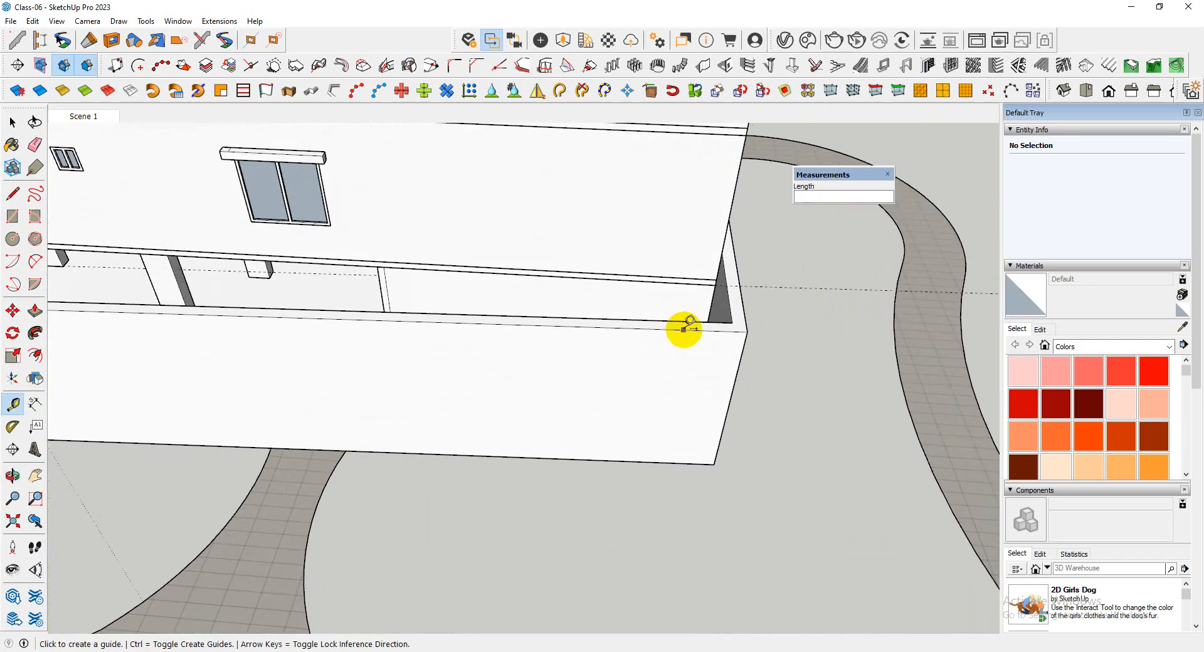
left_click(740, 282)
scroll(815, 291, "down", 3)
middle_click_drag(874, 301, 349, 309)
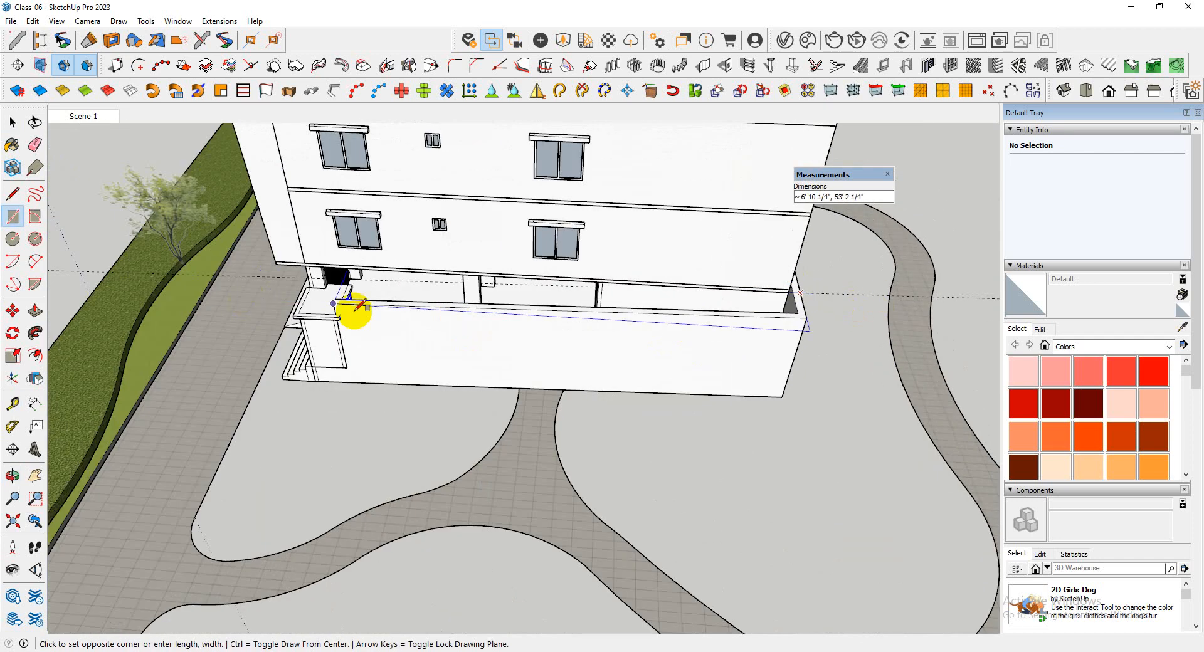
scroll(332, 301, "up", 2)
left_click(279, 317)
Group the new rectangle's face and edges and open the group for editing
scroll(279, 316, "down", 4)
middle_click_drag(640, 263, 397, 344)
key("space")
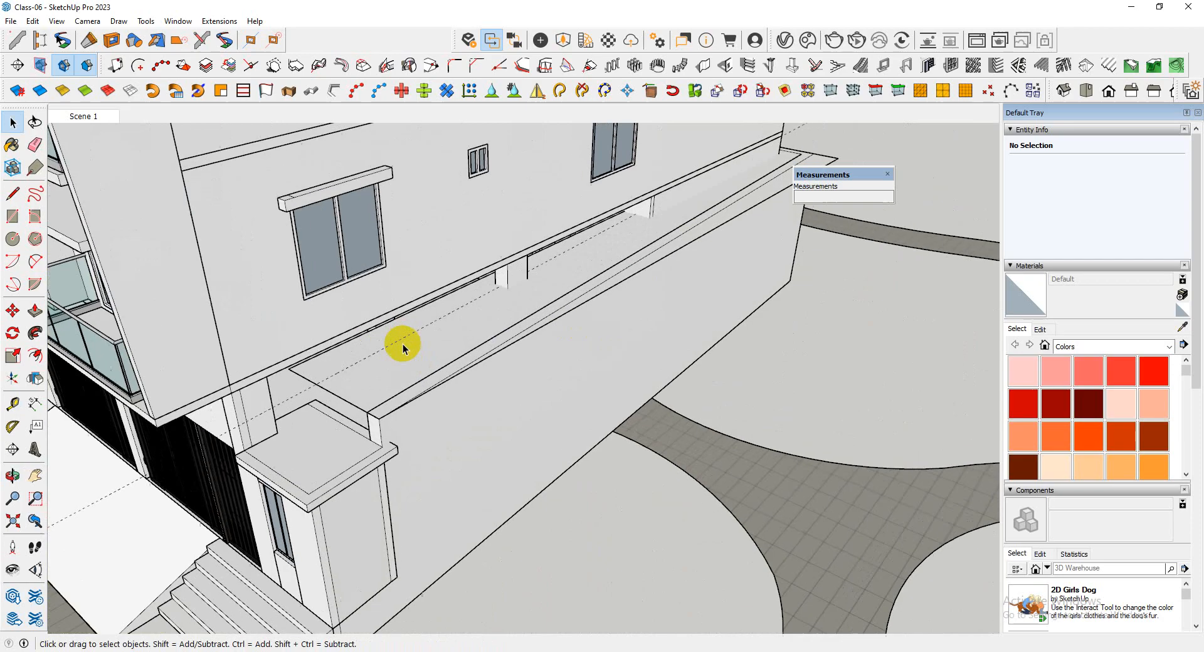
double_click(397, 348)
right_click(401, 353)
left_click(473, 461)
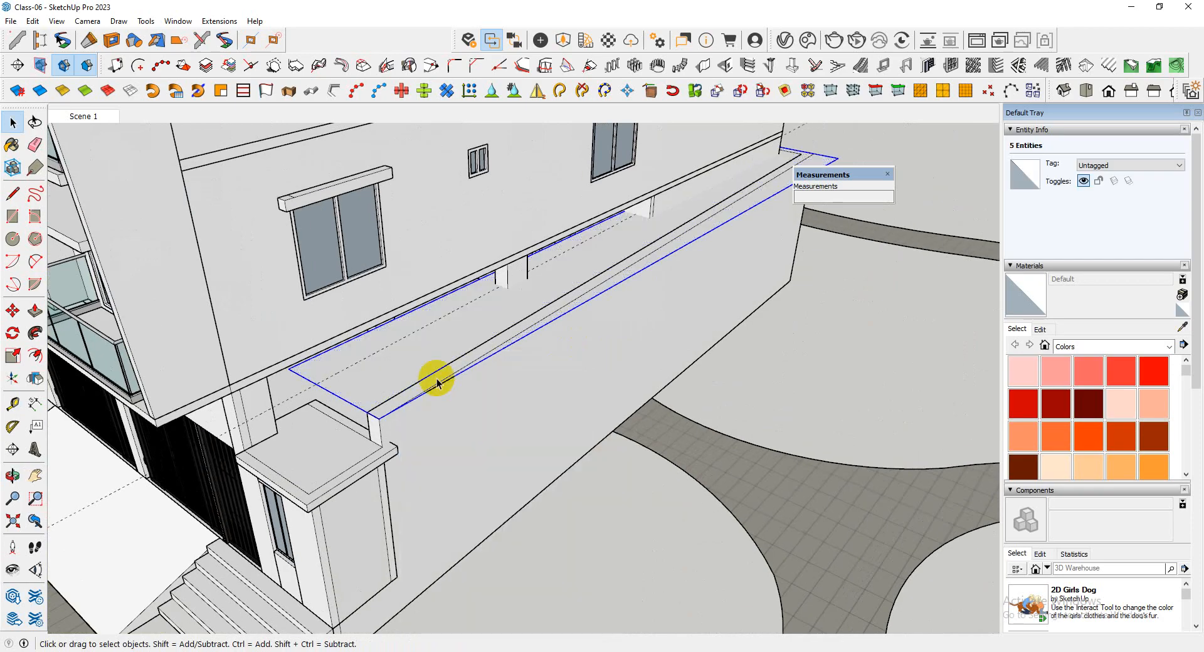
double_click(416, 349)
Extrude the rectangle 2' upward with Push/Pull to form a long block beside the building
middle_click_drag(416, 349, 386, 410)
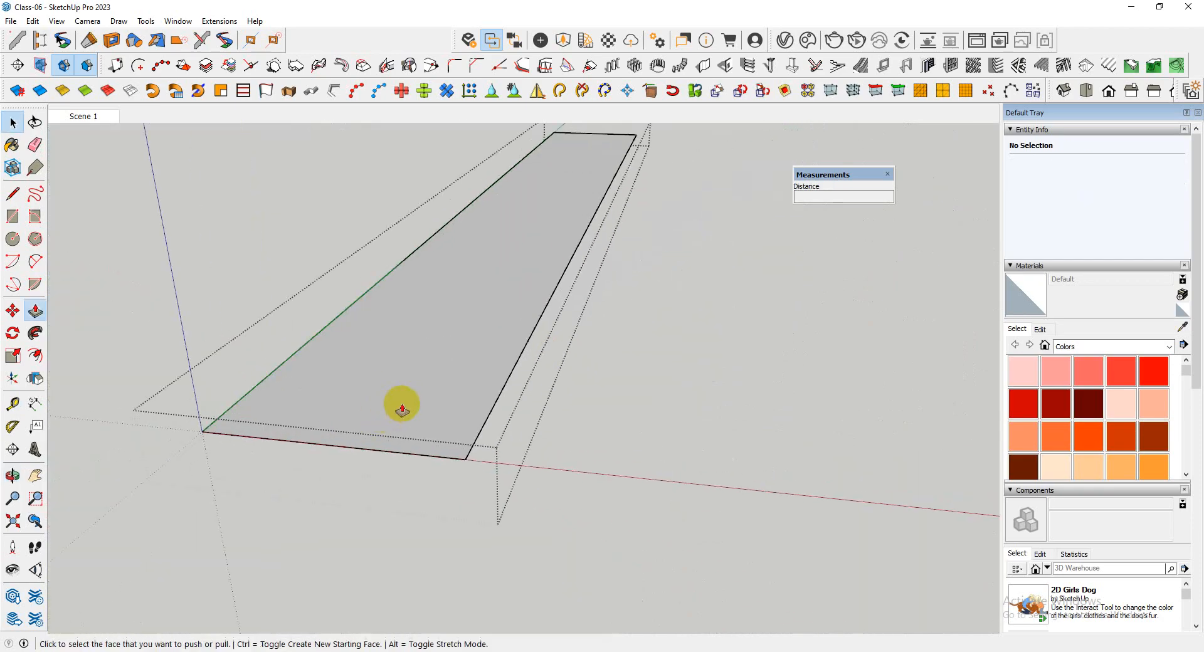
left_click(402, 410)
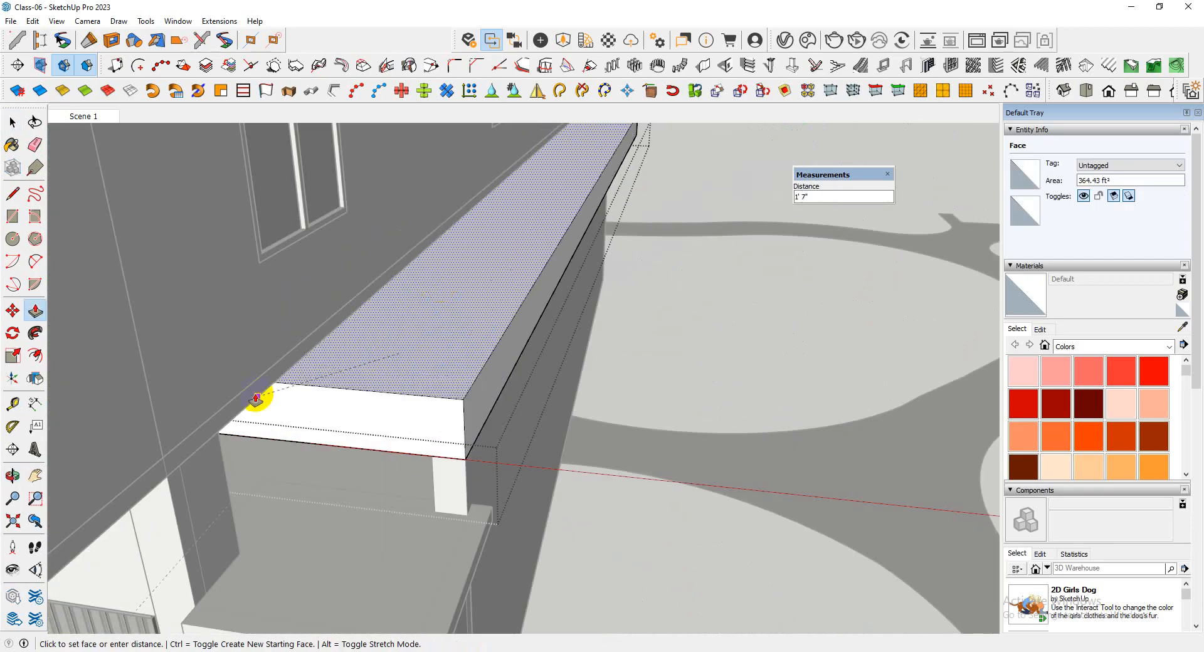
left_click(257, 396)
middle_click_drag(258, 396, 481, 334)
scroll(456, 320, "down", 3)
scroll(442, 364, "up", 4)
key("space")
Draw a lengthwise line on the block's top face along the building wall, continuing it to the far end edge
key("ctrl+h")
scroll(440, 368, "up", 5)
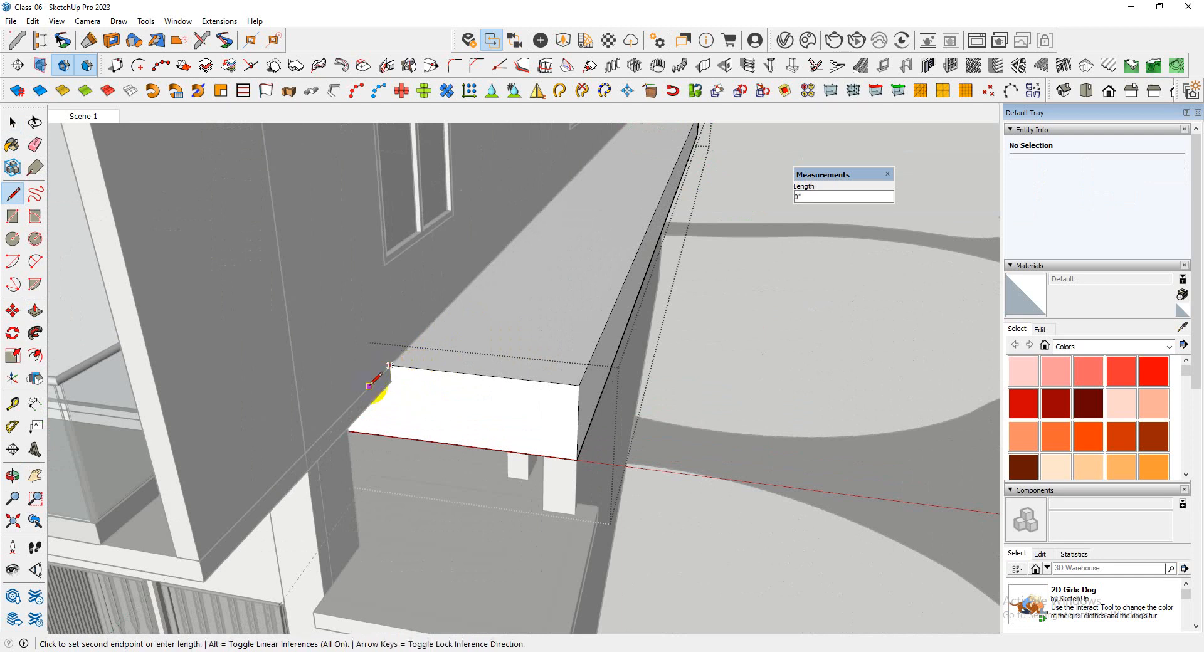
scroll(373, 428, "down", 5)
middle_click_drag(402, 351, 188, 326)
scroll(866, 365, "up", 2)
middle_click_drag(865, 366, 914, 476)
scroll(858, 475, "down", 3)
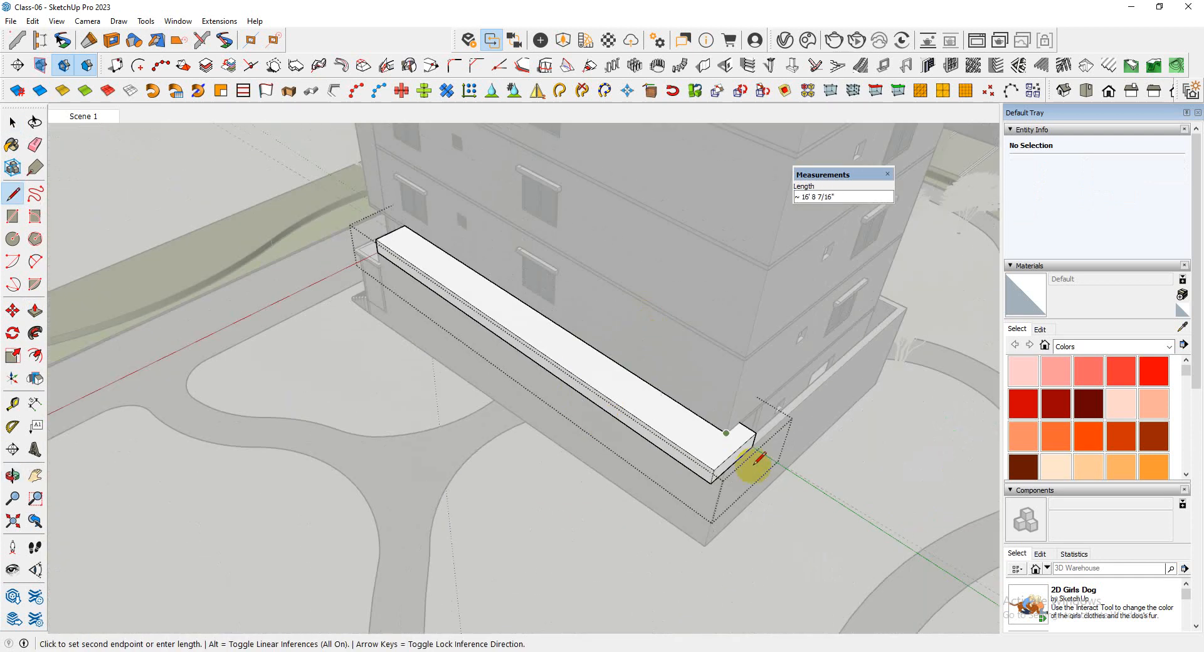
middle_click_drag(755, 462, 715, 457)
scroll(711, 461, "up", 3)
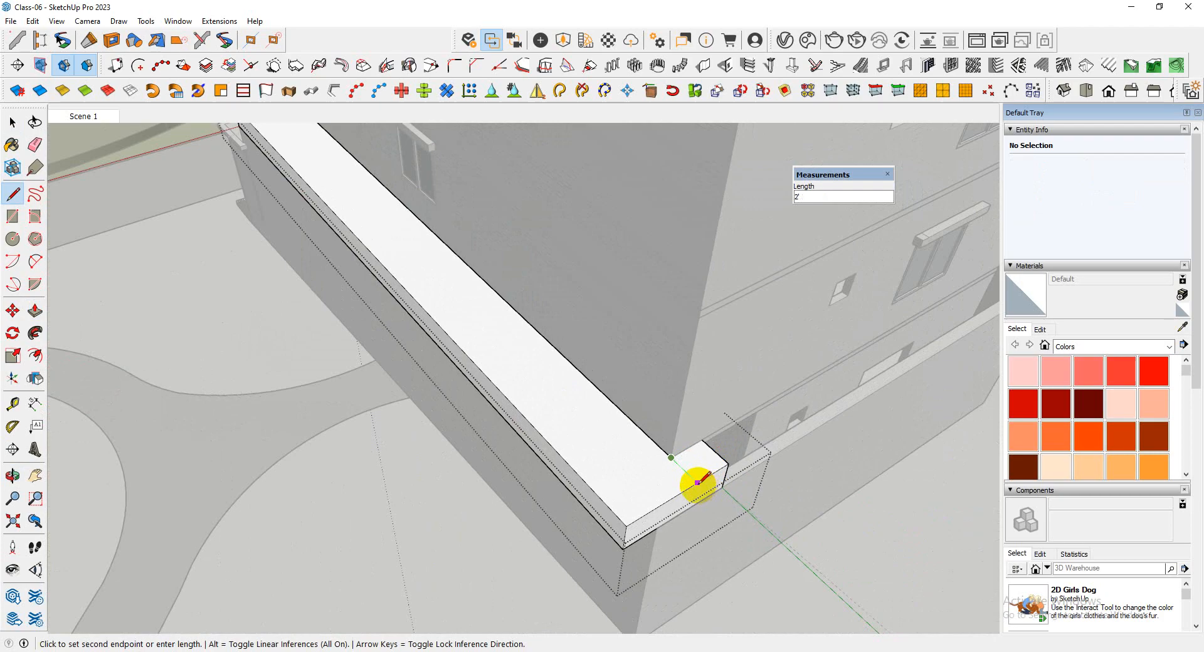
scroll(477, 414, "down", 3)
middle_click_drag(477, 414, 578, 462)
scroll(514, 502, "up", 3)
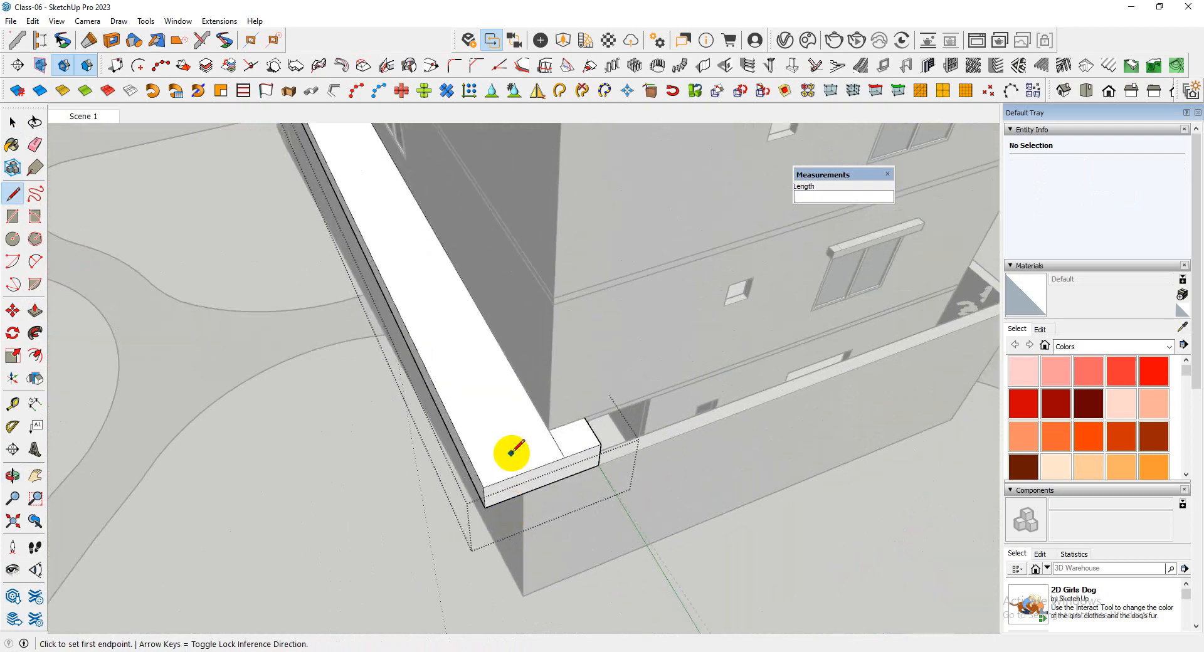
Hide the rest of the model and move the block's outer top long edge 2' down onto its bottom edge
key("i")
middle_click_drag(584, 416, 534, 424)
scroll(532, 426, "up", 3)
key("space")
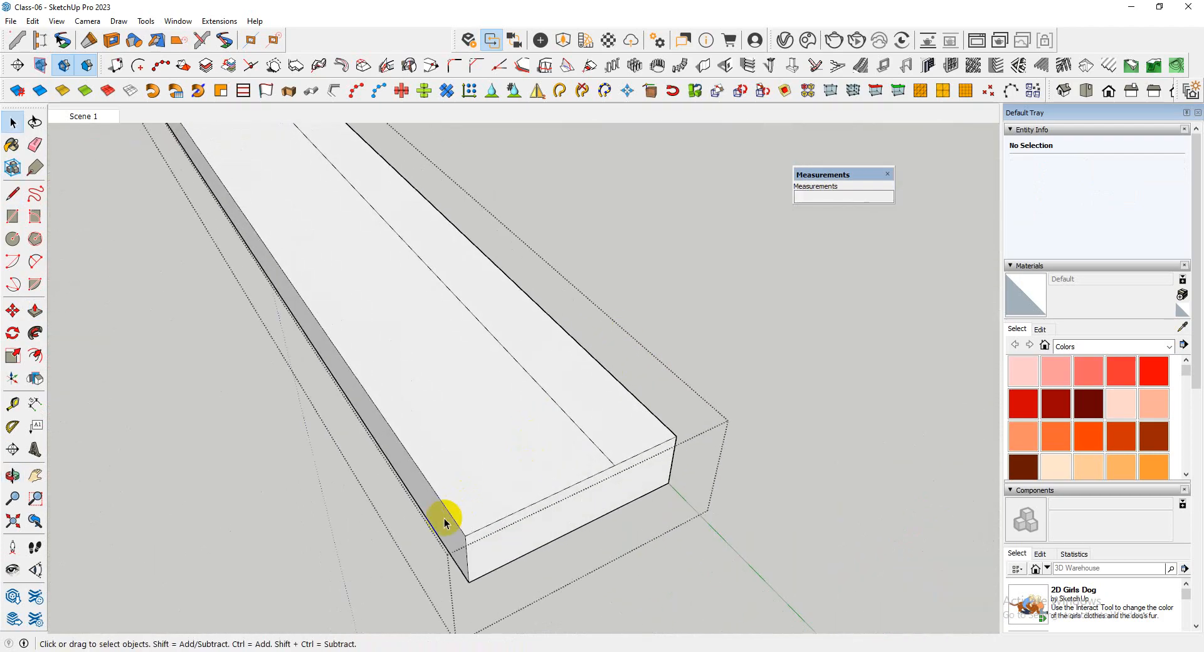
left_click(452, 518)
scroll(586, 395, "down", 5)
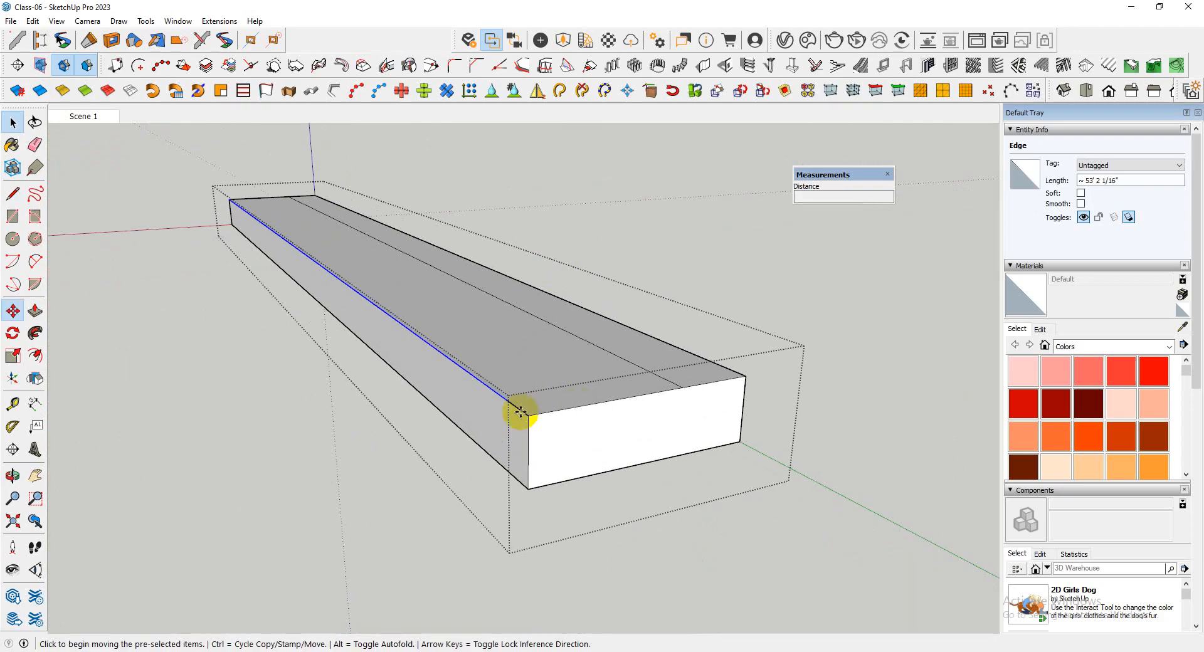
left_click(528, 416)
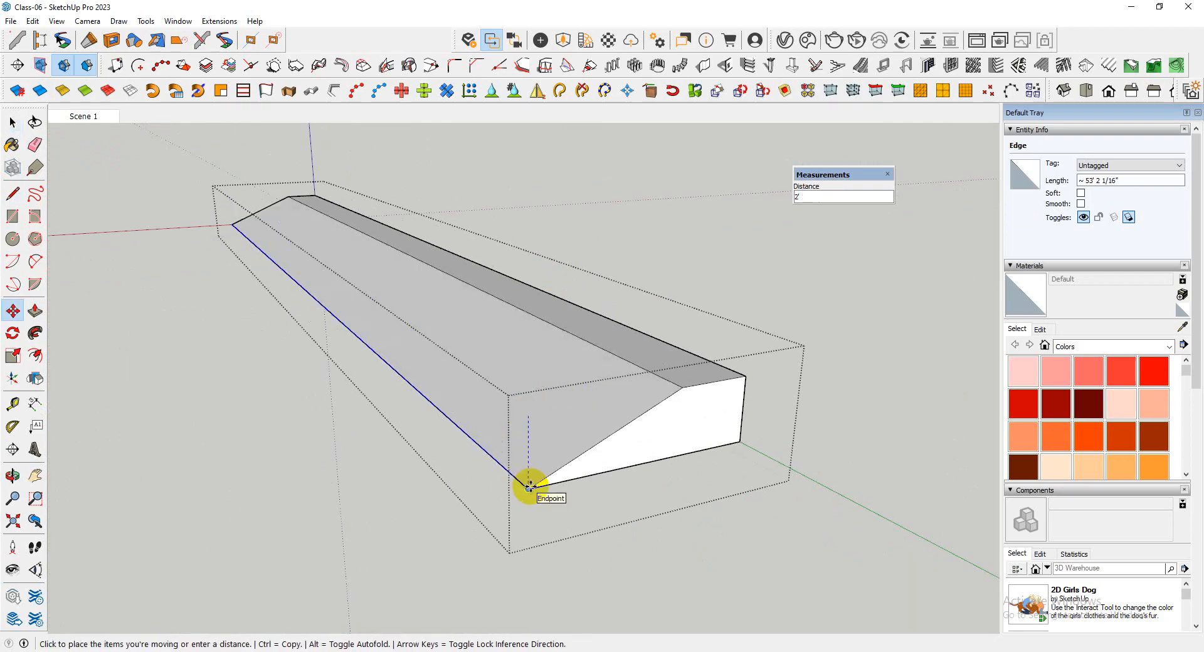
Offset the outline of the sloped block's end face inward by .25
middle_click_drag(530, 487, 712, 451)
scroll(533, 465, "down", 4)
scroll(536, 456, "up", 2)
left_click(540, 451)
scroll(444, 438, "up", 5)
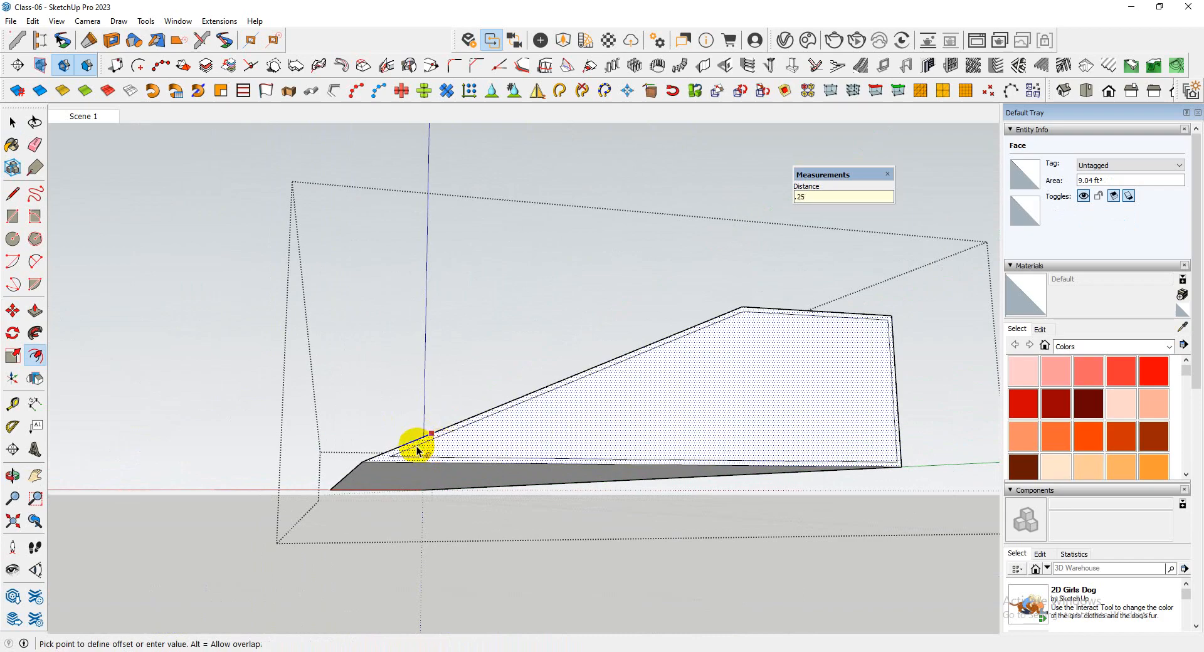
key("Return")
Draw a vertical line on the inner end face from the bend in the slope down to the bottom edge
middle_click_drag(502, 430, 606, 411)
scroll(606, 411, "up", 5)
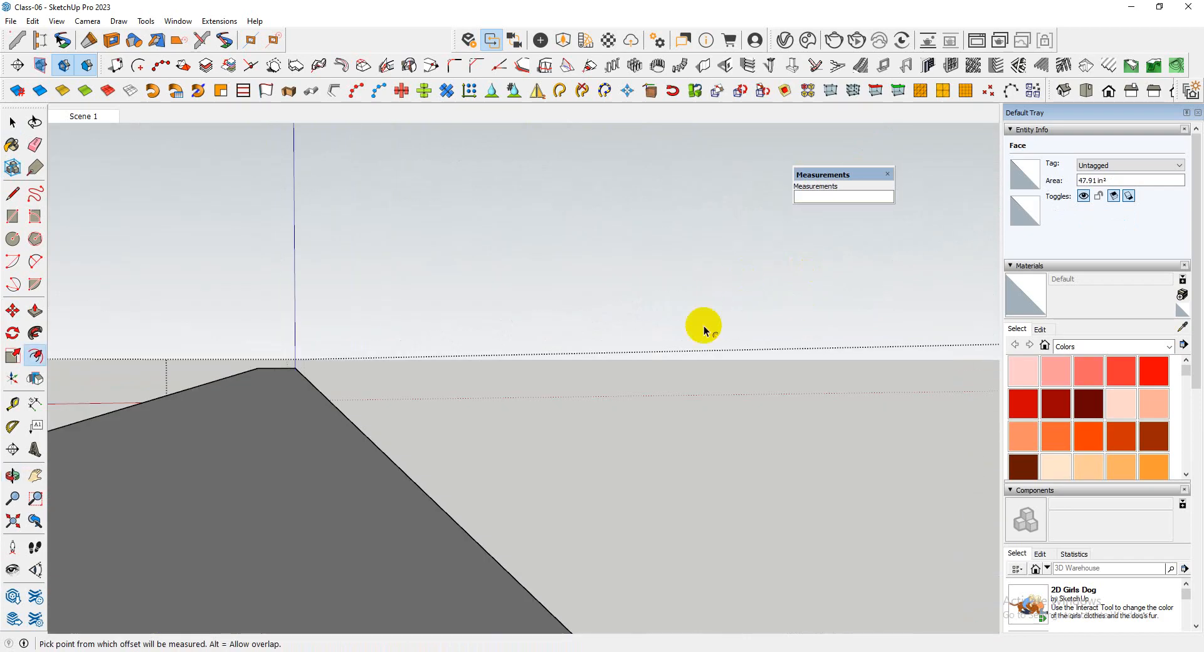
scroll(653, 350, "down", 5)
scroll(645, 336, "up", 6)
scroll(639, 341, "down", 2)
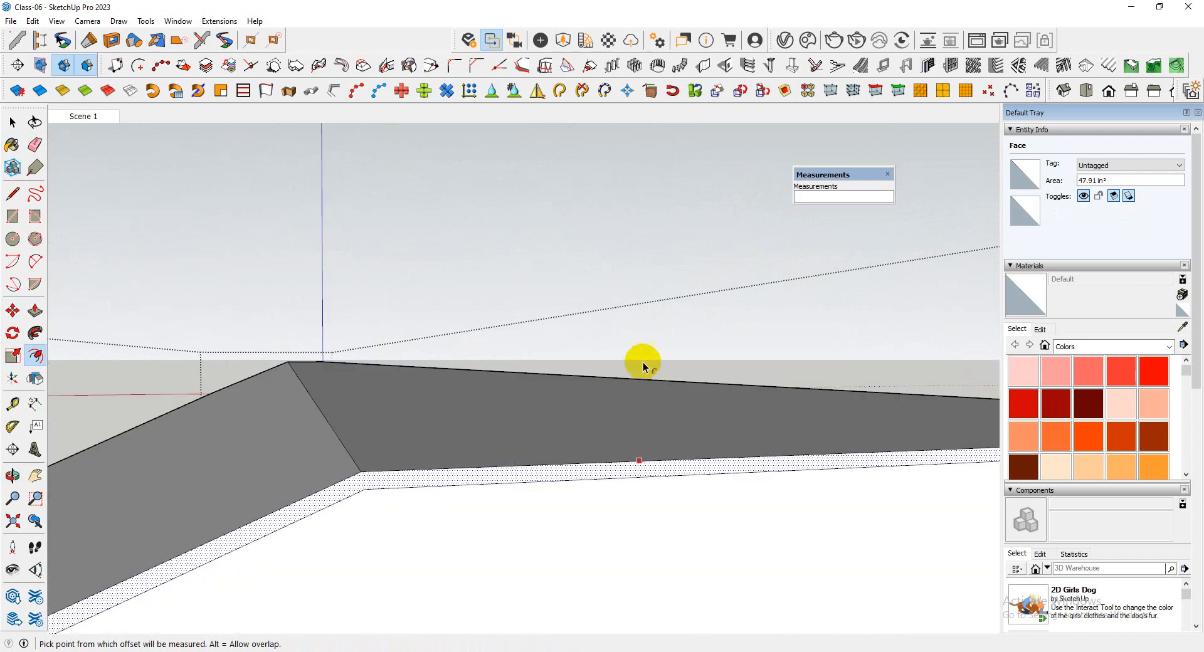
left_click(364, 472)
scroll(417, 243, "down", 10)
scroll(417, 312, "up", 4)
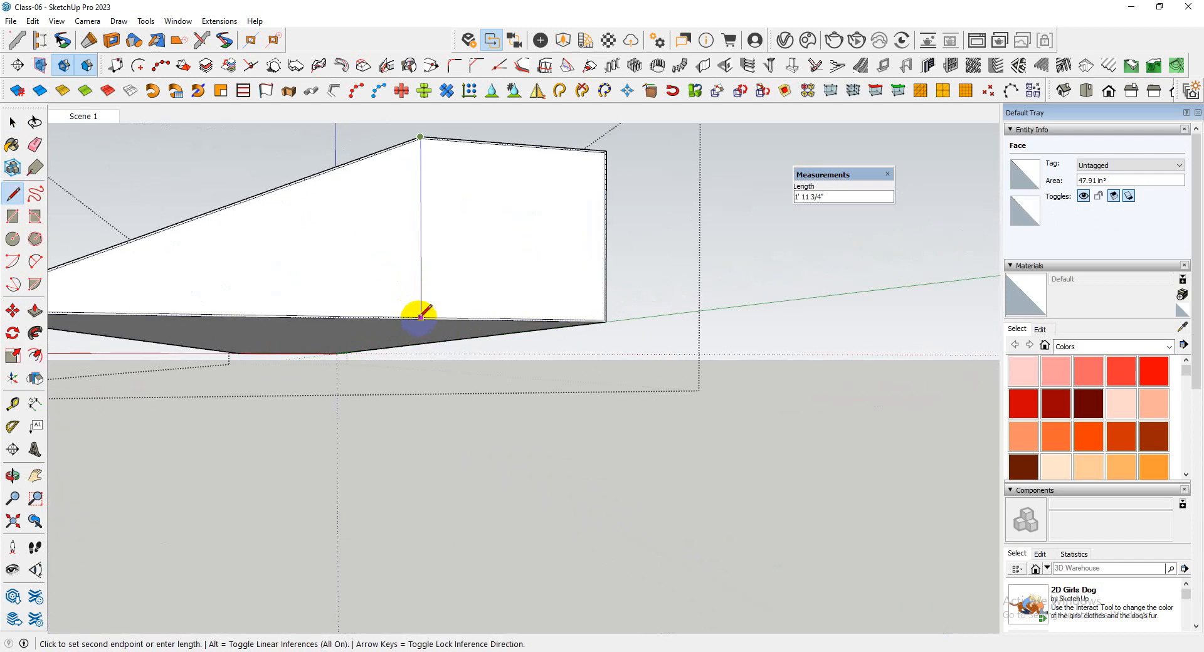
scroll(421, 315, "up", 2)
left_click(424, 392)
scroll(425, 383, "down", 5)
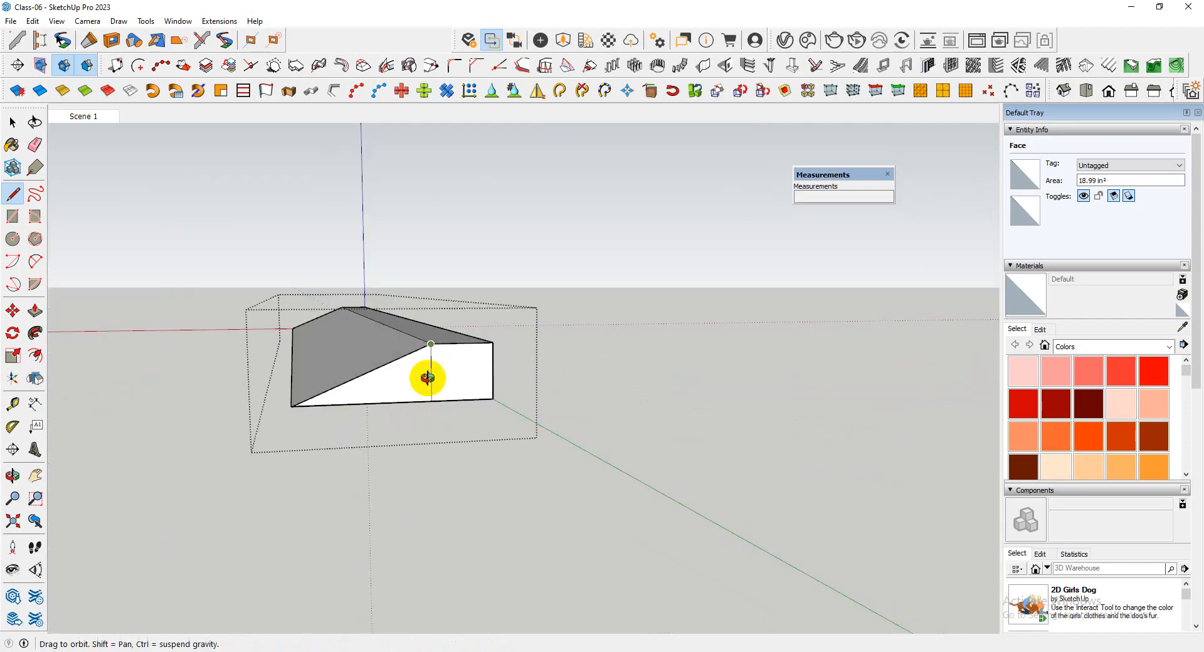
Push the triangular inner end face through the block's full length to the opposite end
scroll(434, 354, "up", 2)
key("space")
left_click(391, 385)
key("p")
left_click(397, 385)
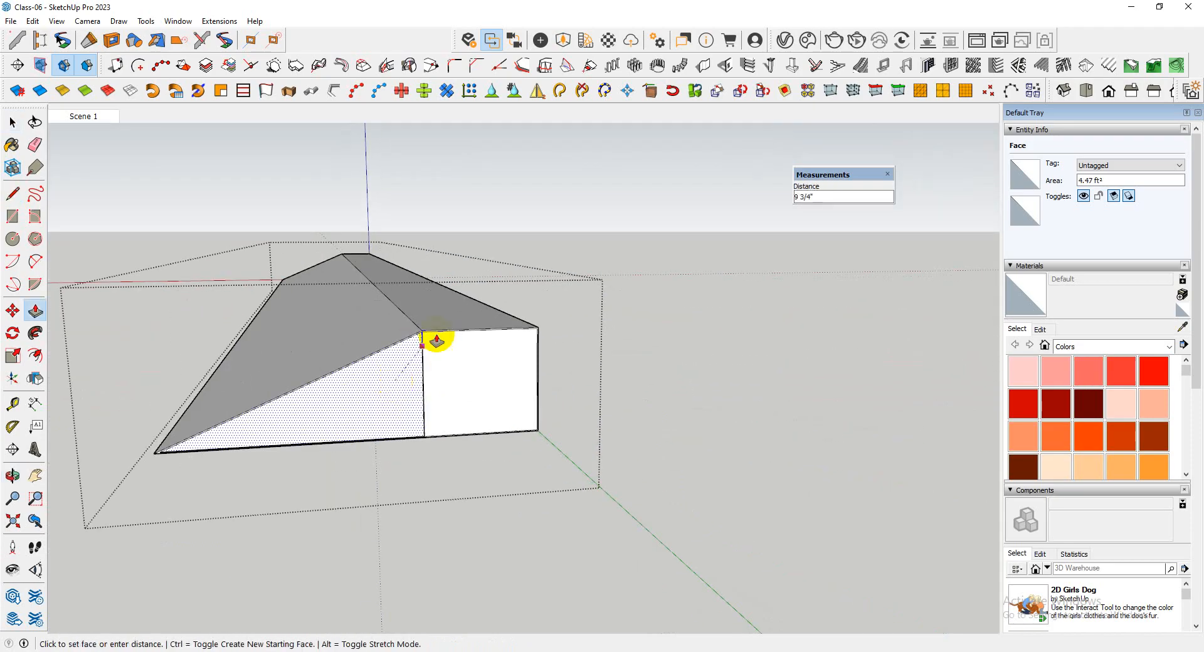
scroll(526, 284, "down", 3)
middle_click_drag(531, 287, 201, 376)
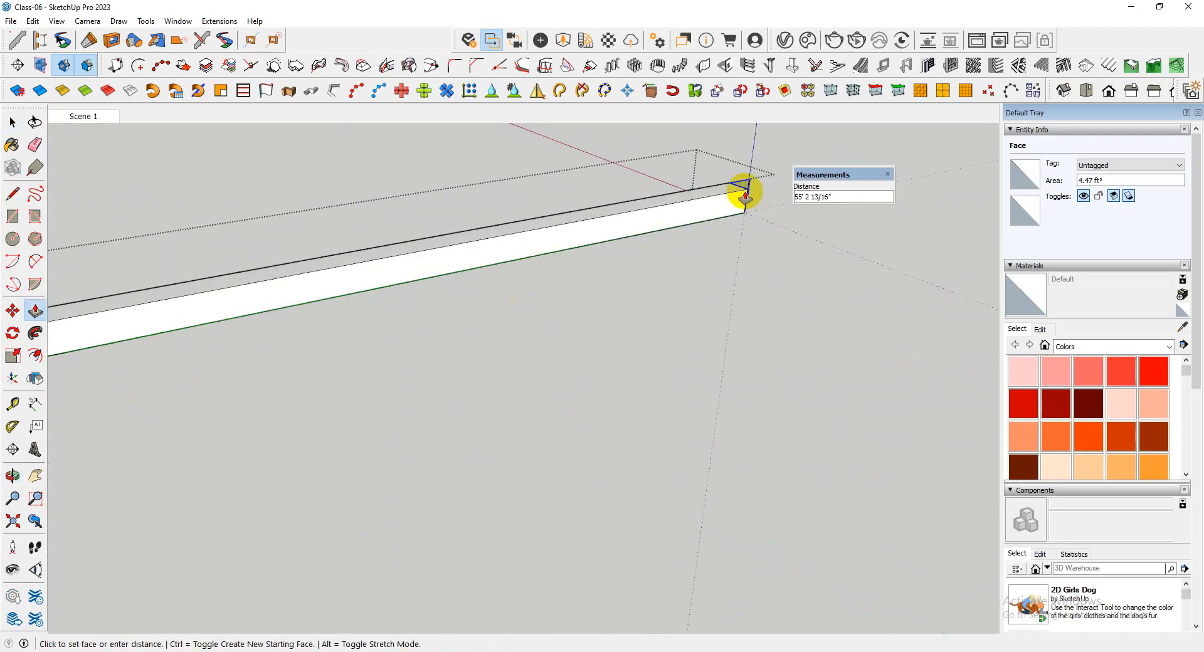
middle_click_drag(750, 193, 742, 197)
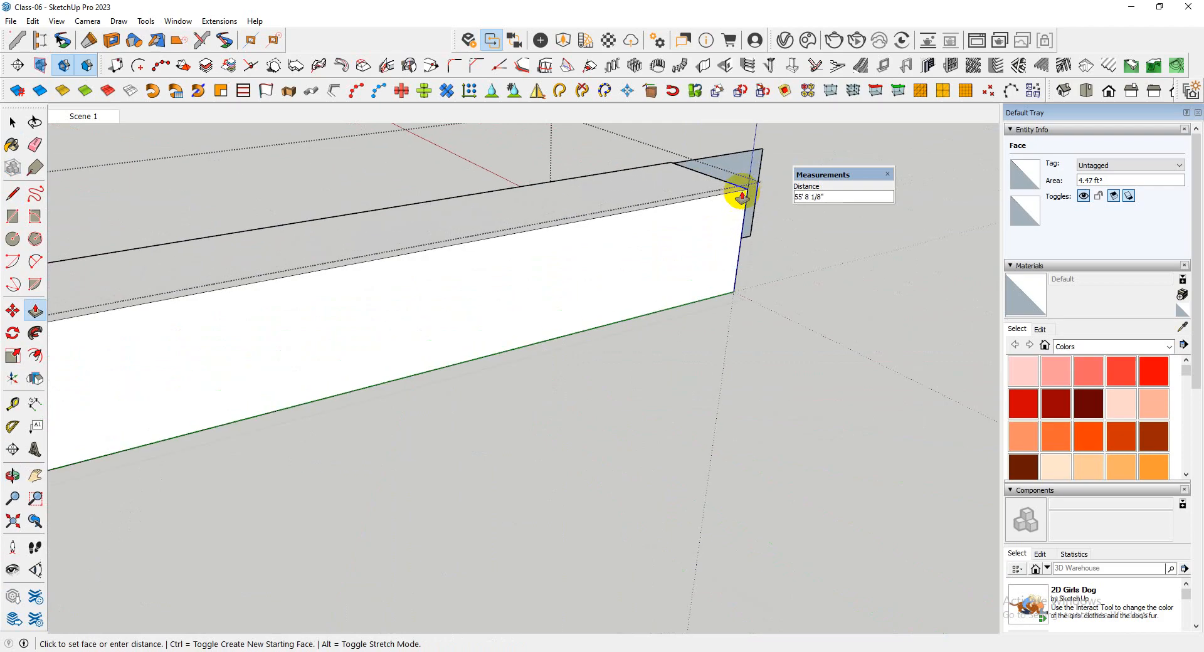
left_click(750, 194)
Push the adjoining four-sided inner end face through the full length to hollow out the rest of the block
scroll(746, 264, "down", 5)
middle_click_drag(725, 255, 360, 401)
scroll(476, 344, "up", 5)
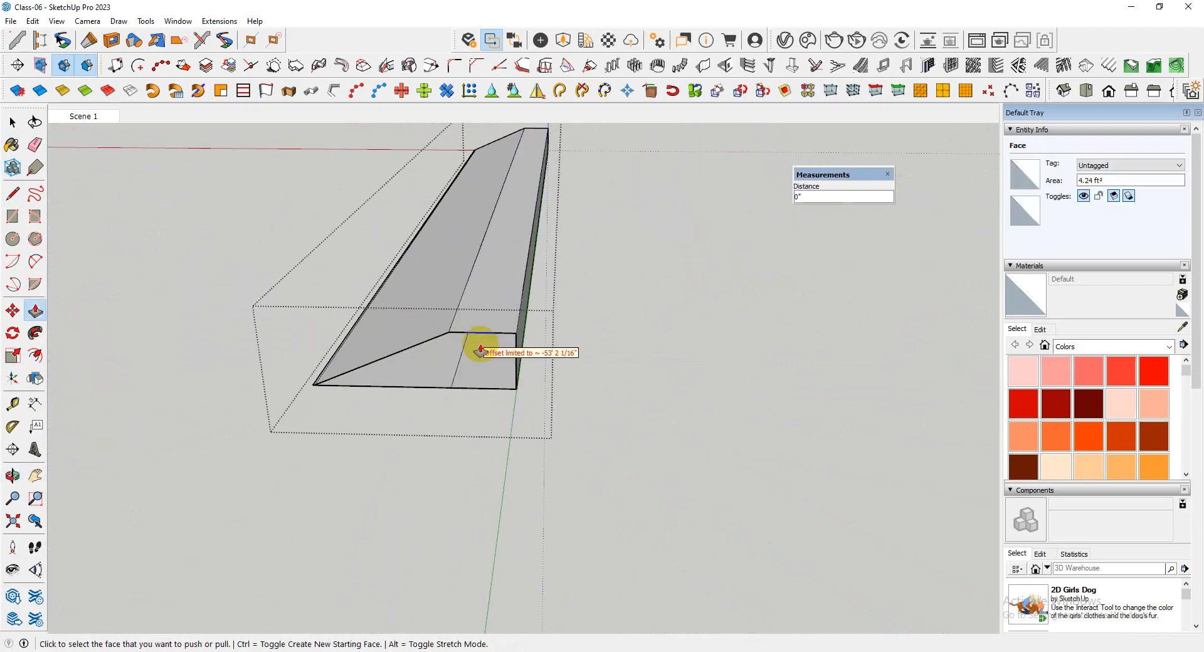
middle_click_drag(476, 344, 517, 258)
scroll(524, 301, "up", 3)
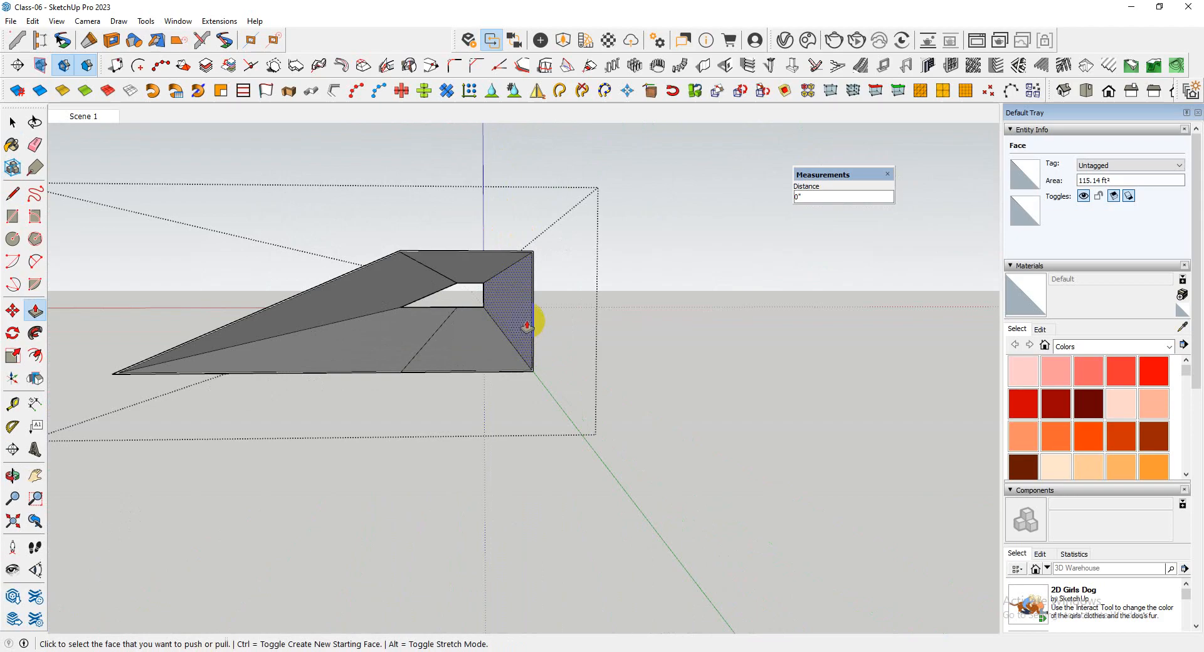
left_click(529, 317)
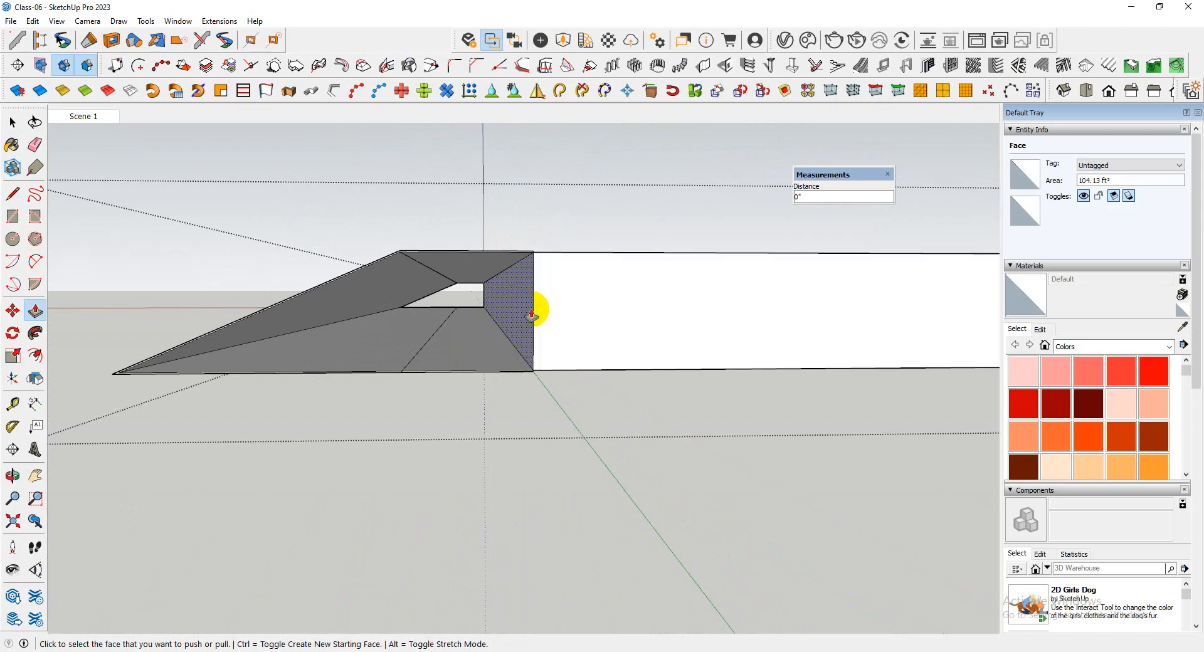
key("ctrl+z")
middle_click_drag(532, 310, 423, 234)
scroll(572, 333, "up", 4)
key("Escape")
Push the thin end face of the flat top strip back along the full length to remove the strip
scroll(573, 326, "down", 3)
scroll(547, 318, "down", 3)
scroll(421, 229, "up", 3)
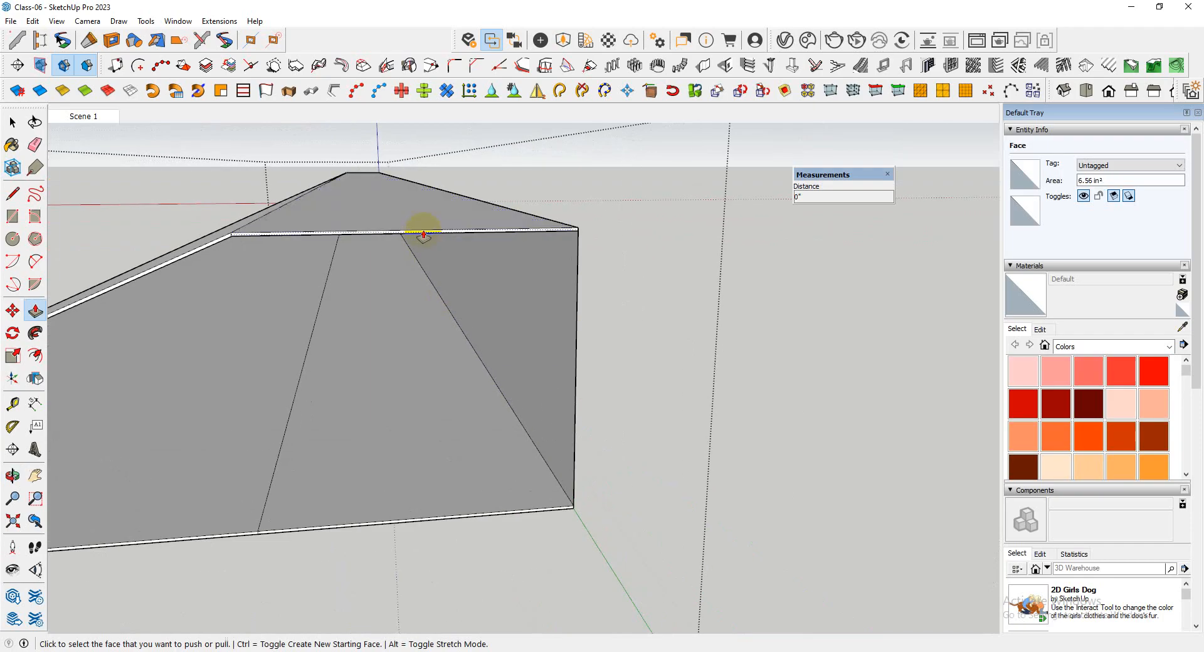
middle_click_drag(433, 168, 199, 348)
scroll(206, 362, "down", 6)
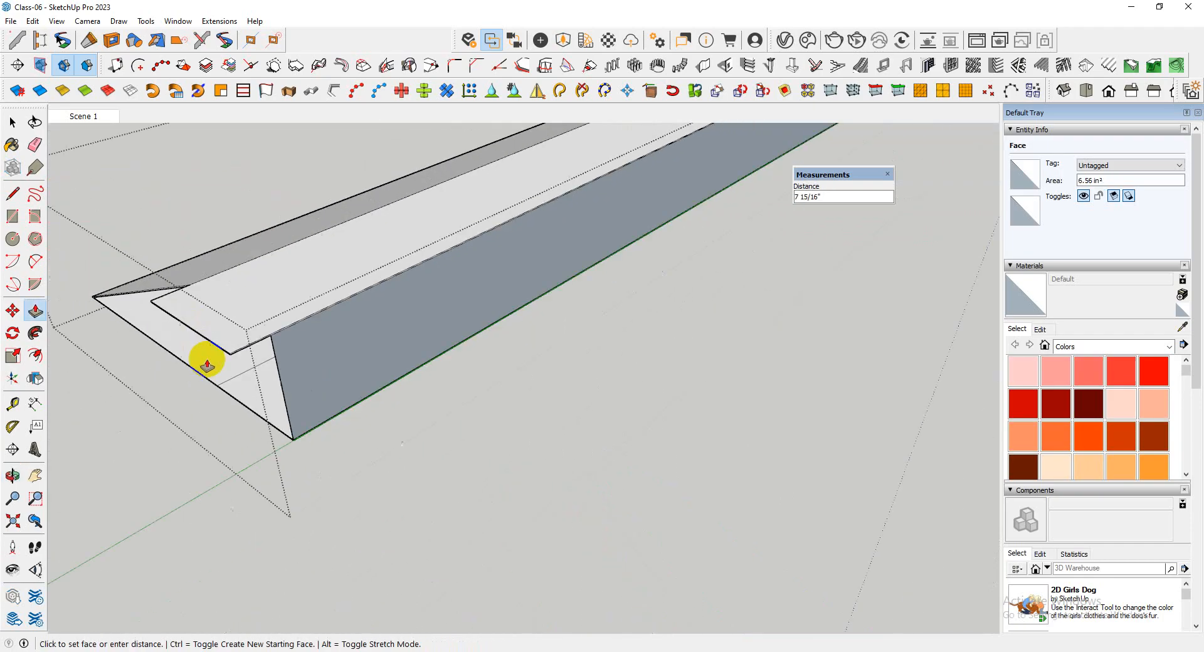
scroll(204, 401, "down", 4)
scroll(545, 226, "up", 5)
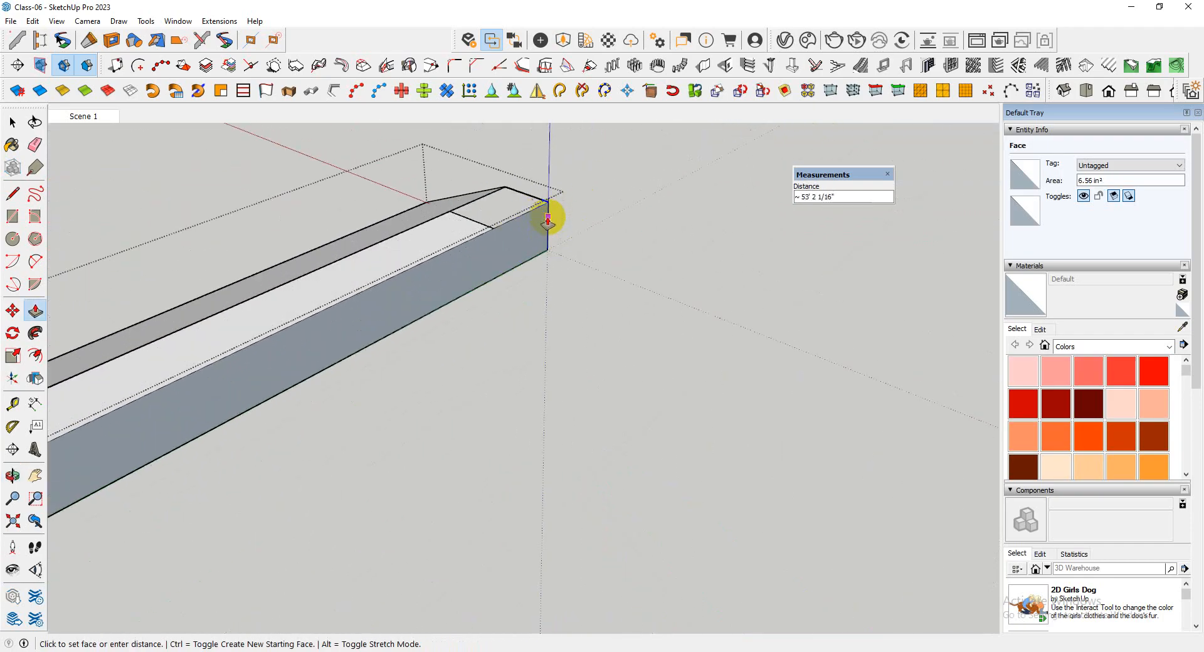
left_click(547, 203)
scroll(492, 223, "up", 4)
Push the bottom panel's section beside the vertical wall through its 1/4" thickness and delete that wall
middle_click_drag(454, 223, 547, 238)
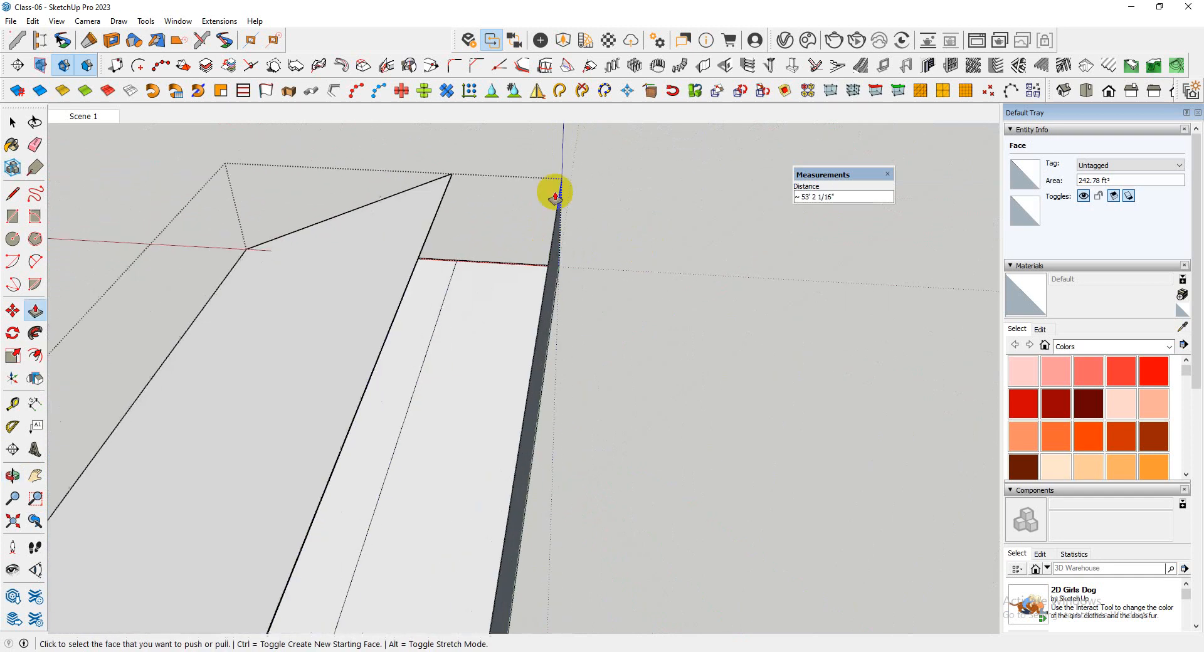
scroll(554, 182, "down", 3)
left_click(508, 312)
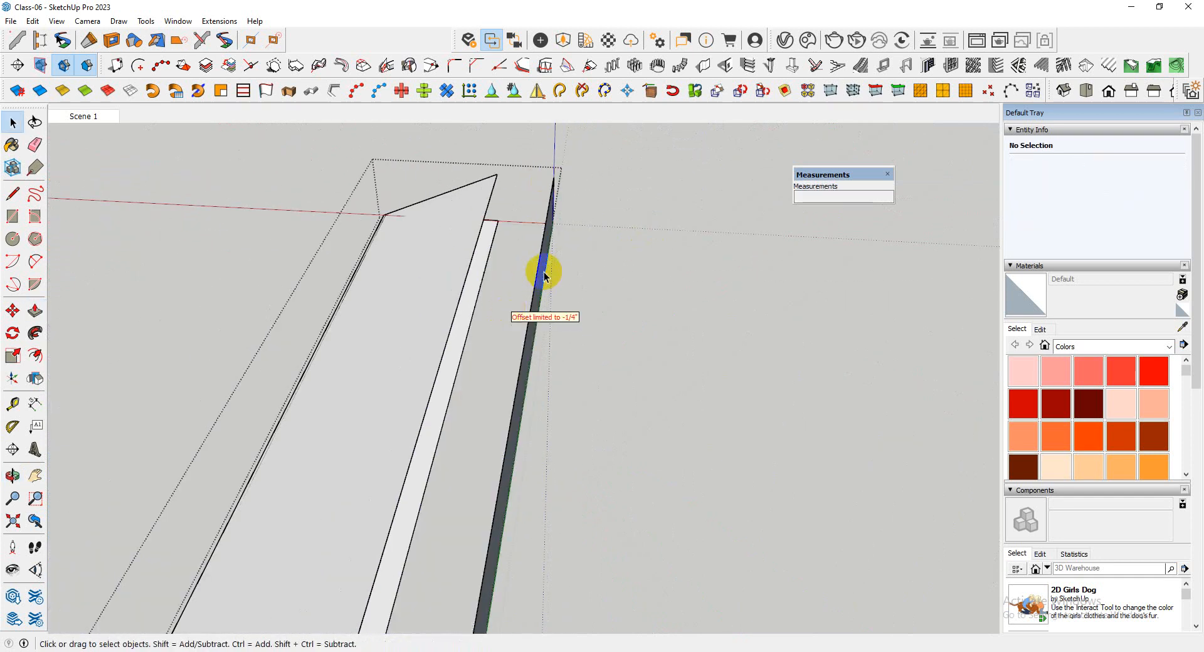
key("Delete")
Draw a short line across the sharp corner of the cover's end face, separating the sloping panel from the bottom panel
scroll(599, 197, "down", 3)
middle_click_drag(603, 197, 538, 368)
scroll(502, 382, "up", 5)
scroll(280, 385, "up", 5)
scroll(309, 383, "down", 3)
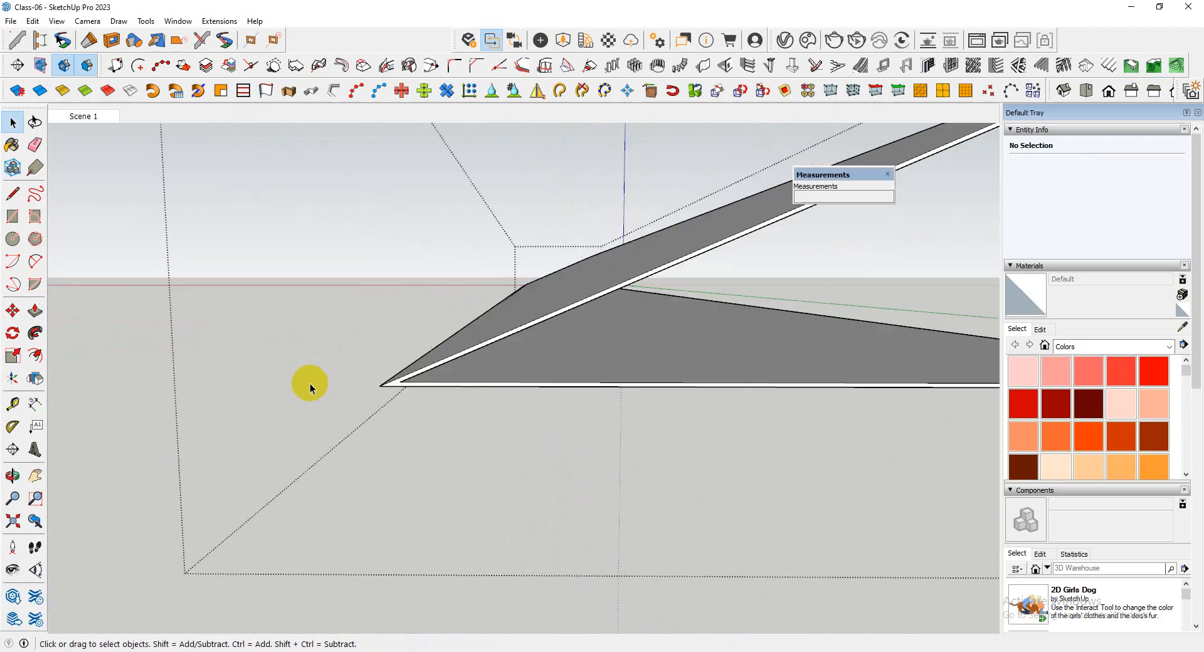
mouse_move(407, 382)
middle_mouse_down()
mouse_move(422, 381)
mouse_move(401, 384)
middle_mouse_up()
scroll(397, 385, "up", 4)
scroll(395, 385, "down", 5)
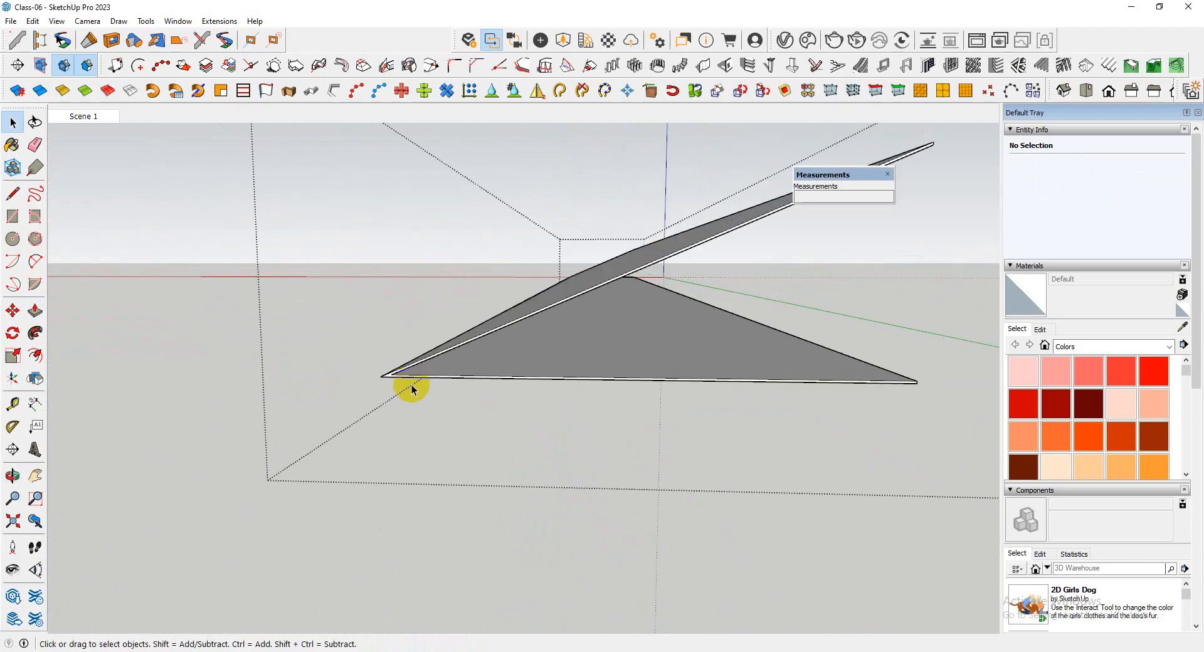
scroll(406, 388, "up", 3)
left_click(365, 352)
scroll(361, 350, "up", 2)
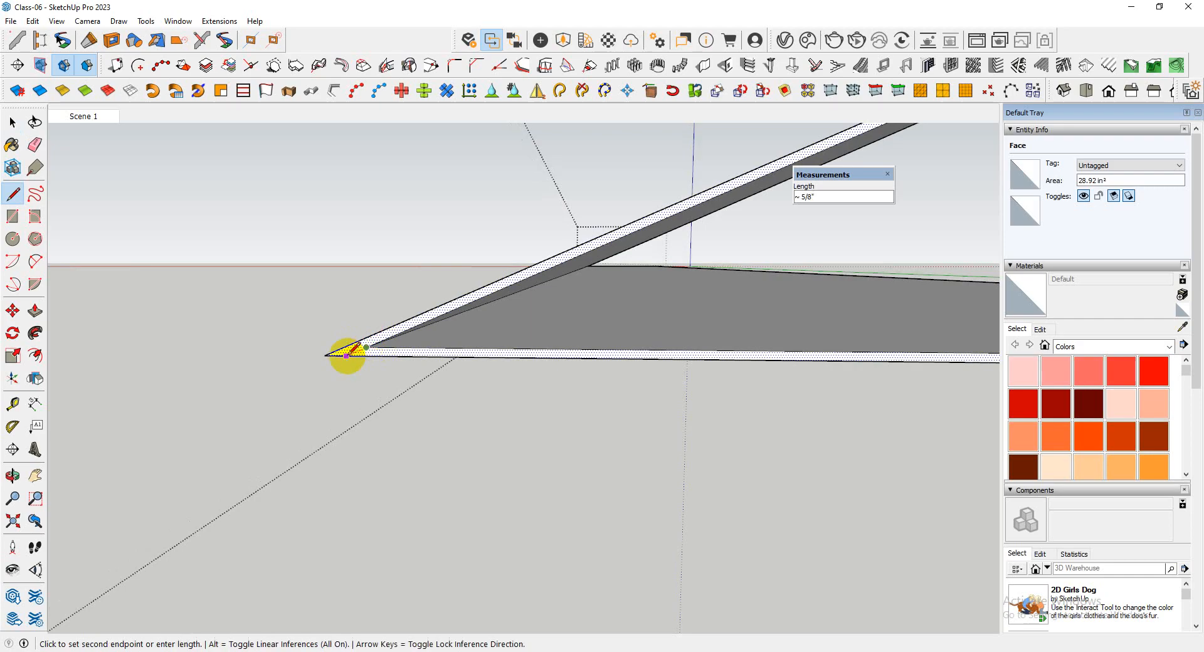
left_click(346, 356)
Push the bottom panel through its 1/4" thickness and erase its leftover edges, keeping only the sloping panel
scroll(269, 400, "down", 5)
key("space")
left_click(483, 376)
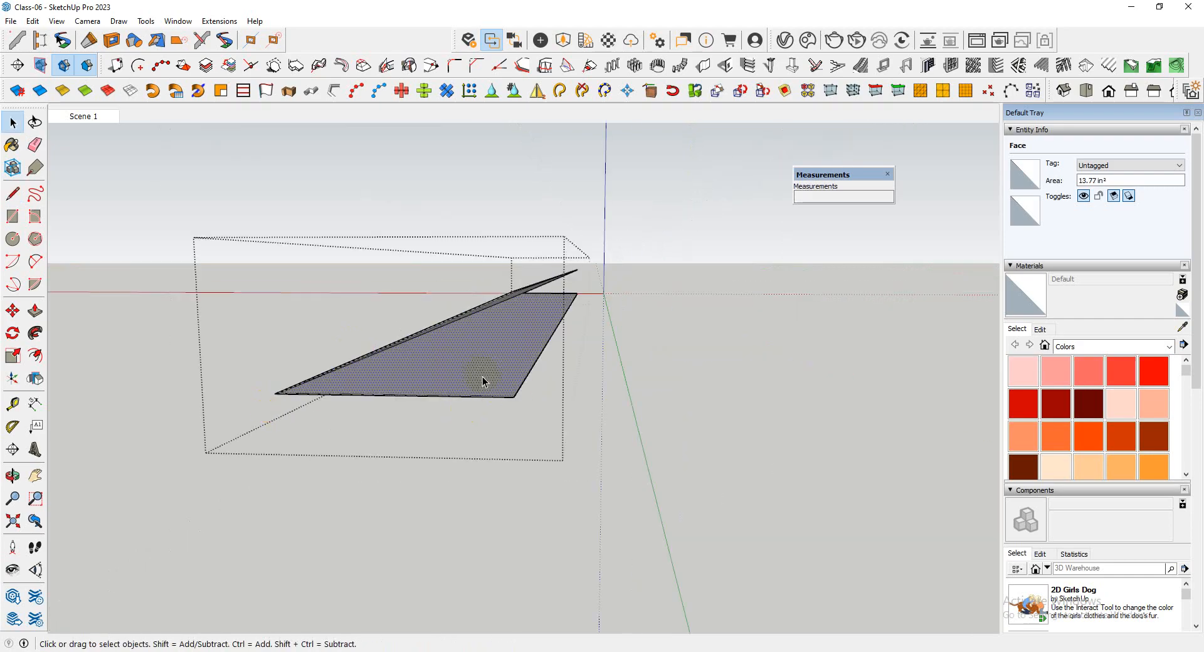
scroll(483, 377, "up", 2)
key("p")
scroll(482, 407, "down", 2)
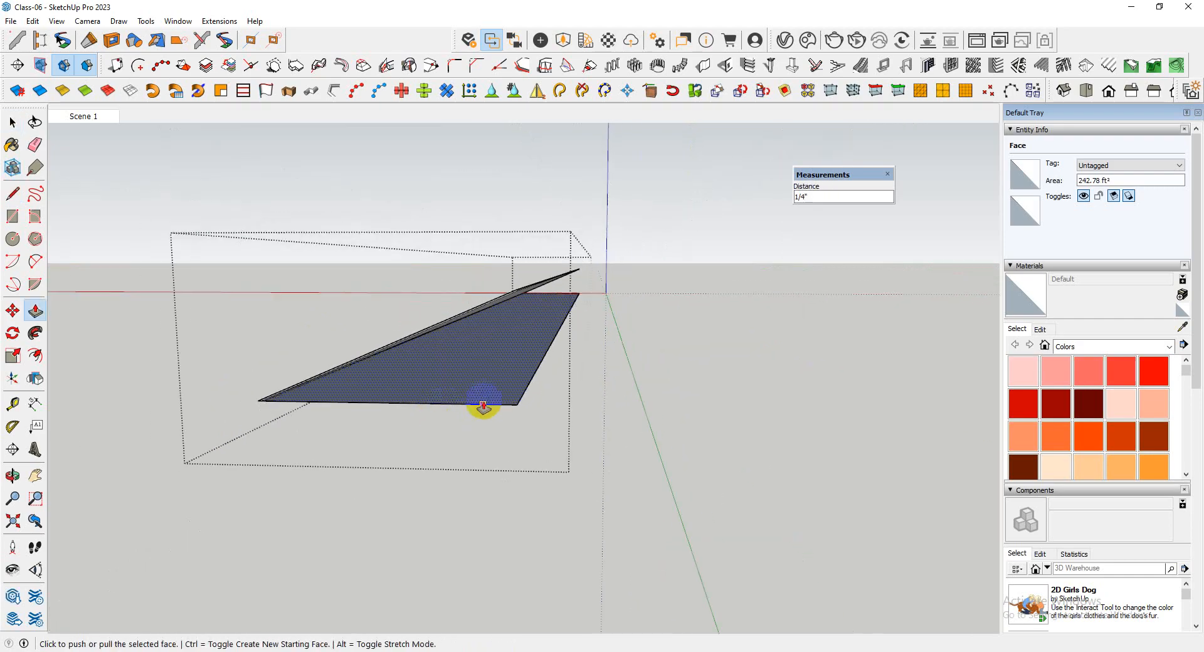
left_click_drag(513, 399, 539, 358)
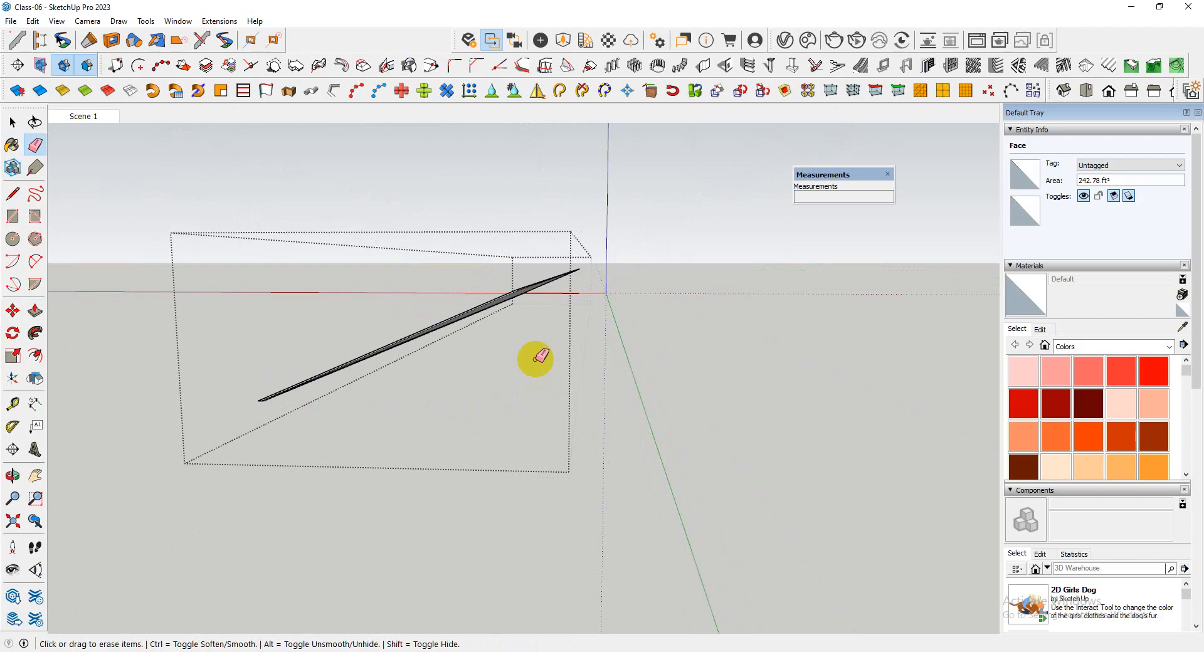
middle_click_drag(580, 289, 529, 395)
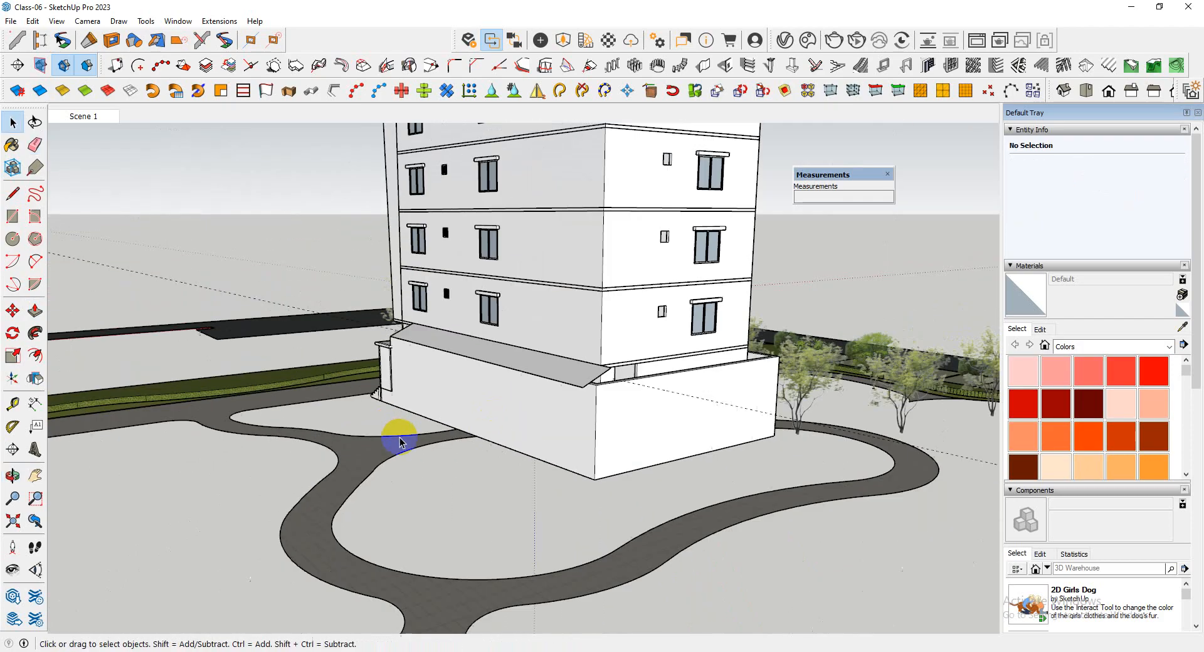
Select the sloping cover group and examine how it meets the boundary wall and ledge around the tower's sides
middle_click_drag(398, 430, 433, 368)
scroll(478, 365, "up", 3)
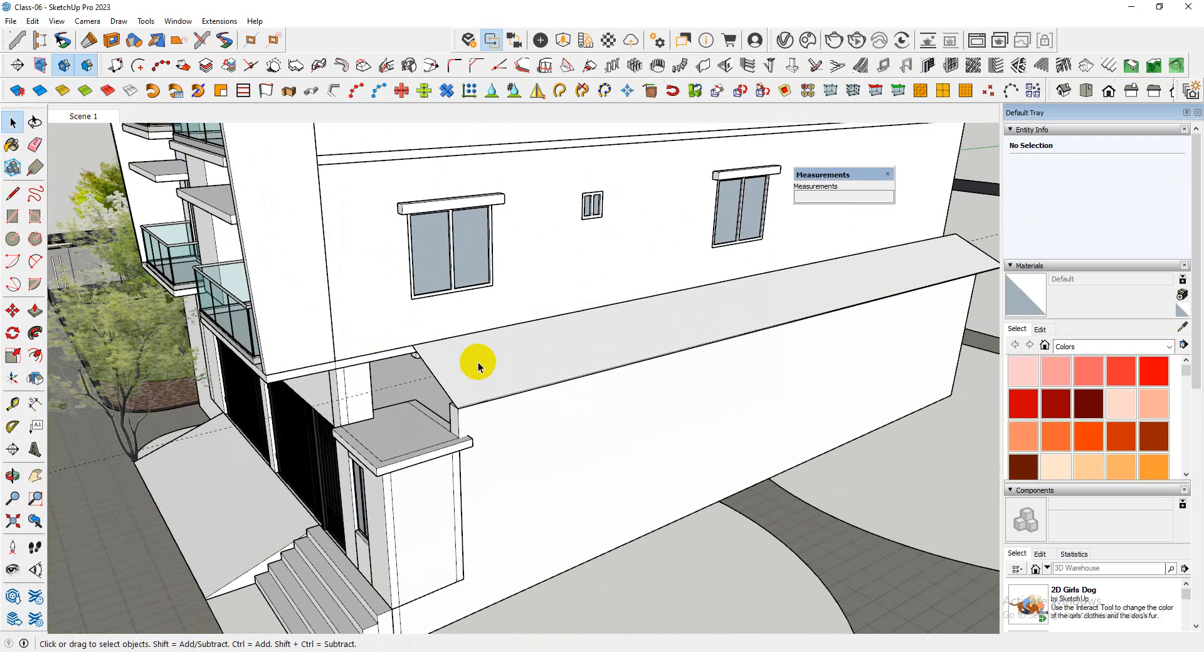
left_click(479, 365)
scroll(478, 365, "down", 2)
middle_click_drag(634, 382, 389, 352)
scroll(388, 352, "down", 5)
middle_click_drag(736, 363, 502, 401)
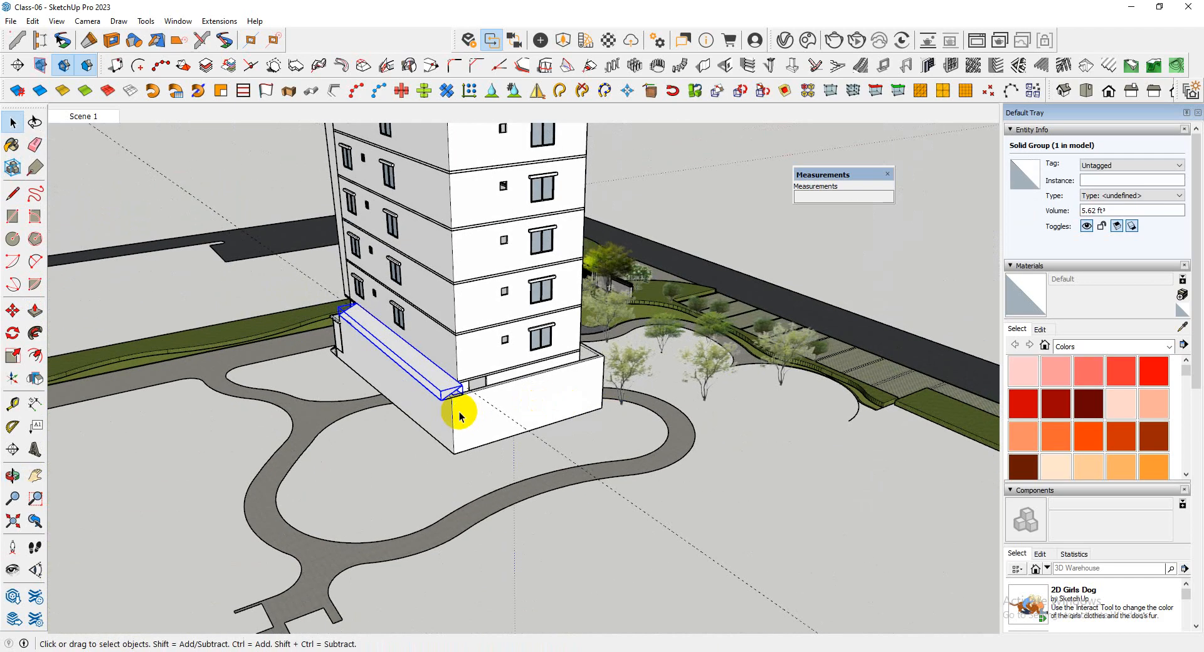
scroll(461, 407, "up", 4)
scroll(475, 367, "down", 5)
mouse_move(282, 390)
middle_mouse_down()
mouse_move(451, 395)
mouse_move(302, 396)
middle_mouse_up()
scroll(301, 390, "up", 7)
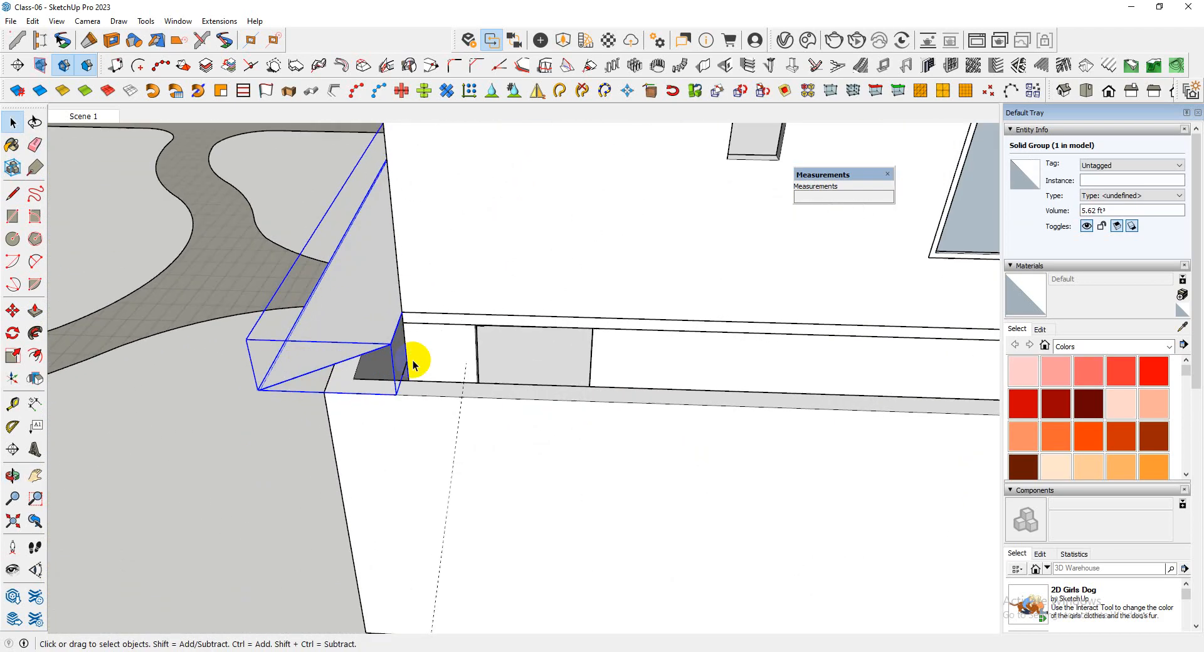
mouse_move(413, 363)
middle_mouse_down()
mouse_move(508, 285)
mouse_move(425, 183)
mouse_move(518, 185)
mouse_move(545, 226)
mouse_move(556, 140)
mouse_move(605, 152)
mouse_move(498, 151)
mouse_move(414, 358)
middle_mouse_up()
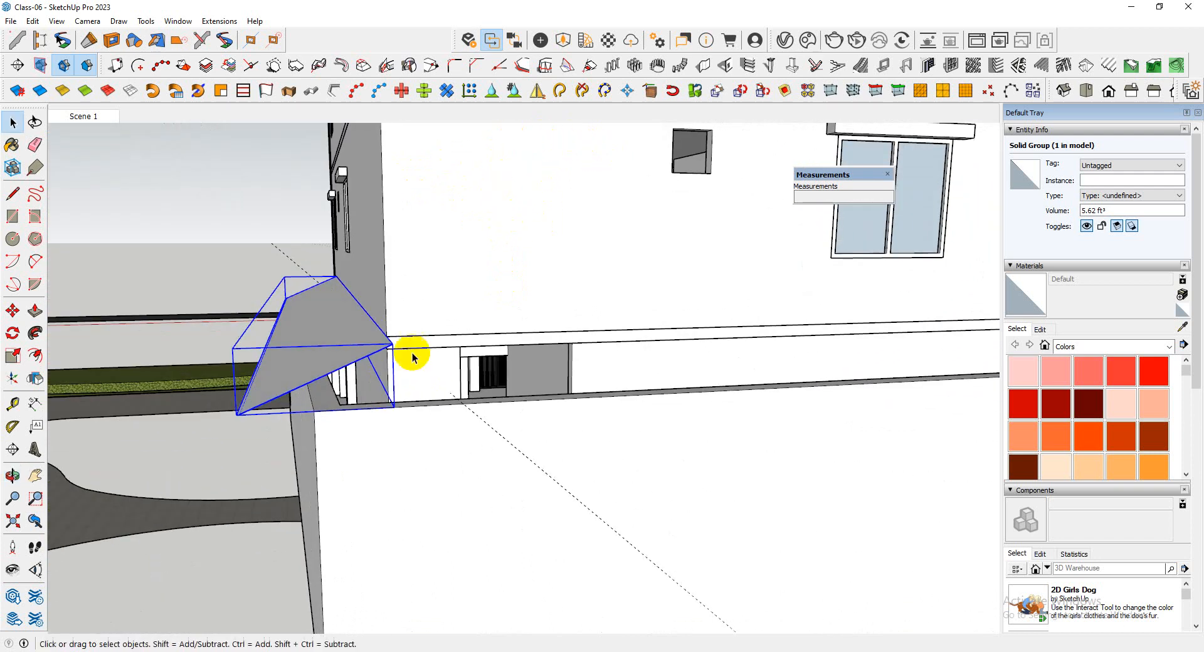
scroll(271, 393, "up", 3)
scroll(332, 399, "down", 3)
middle_click_drag(360, 393, 367, 296)
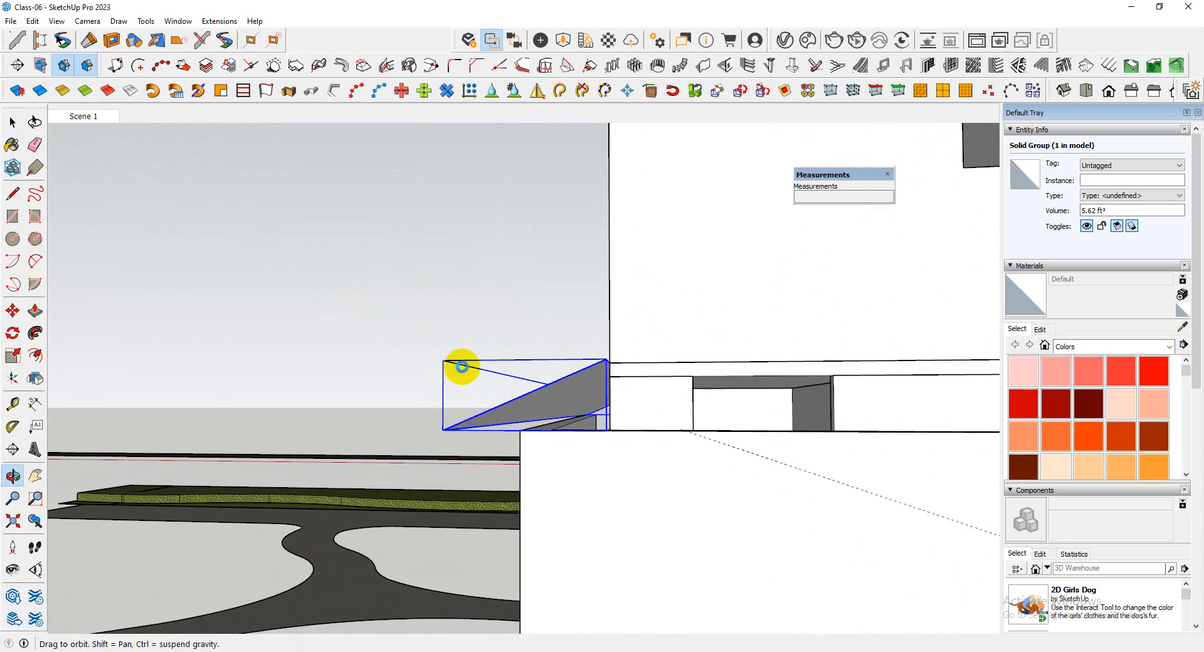
scroll(472, 383, "down", 5)
middle_click_drag(462, 367, 846, 457)
scroll(565, 408, "down", 3)
middle_click_drag(564, 408, 761, 397)
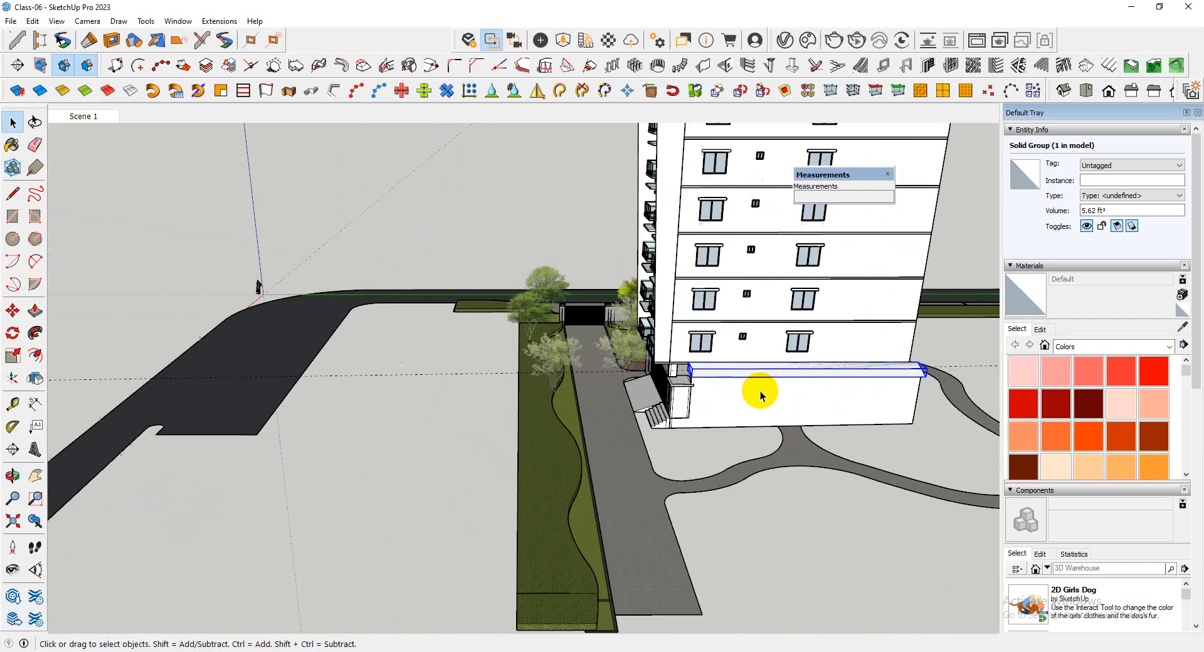
scroll(752, 389, "up", 6)
middle_click_drag(581, 366, 814, 363)
scroll(784, 362, "up", 6)
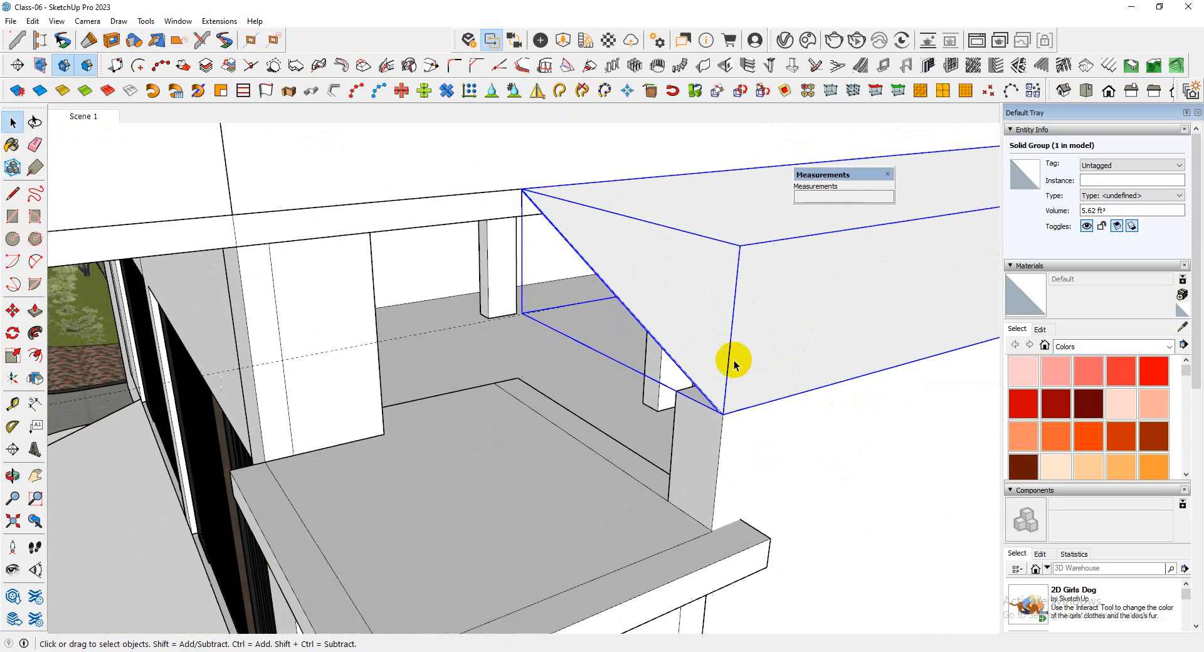
Inside the cover, select only the thin end face with its edges and make it a separate group
middle_click_drag(734, 364, 693, 376)
scroll(812, 403, "up", 4)
scroll(827, 433, "up", 4)
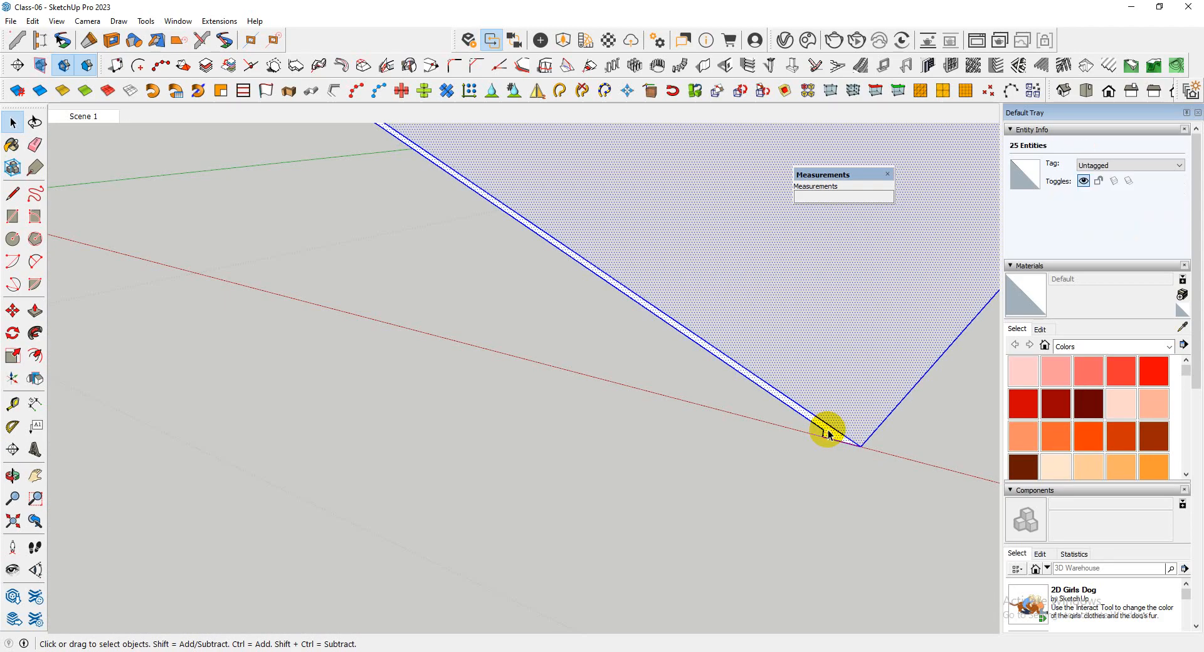
scroll(828, 434, "down", 8)
middle_click_drag(774, 463, 824, 452)
left_click_drag(618, 362, 638, 367)
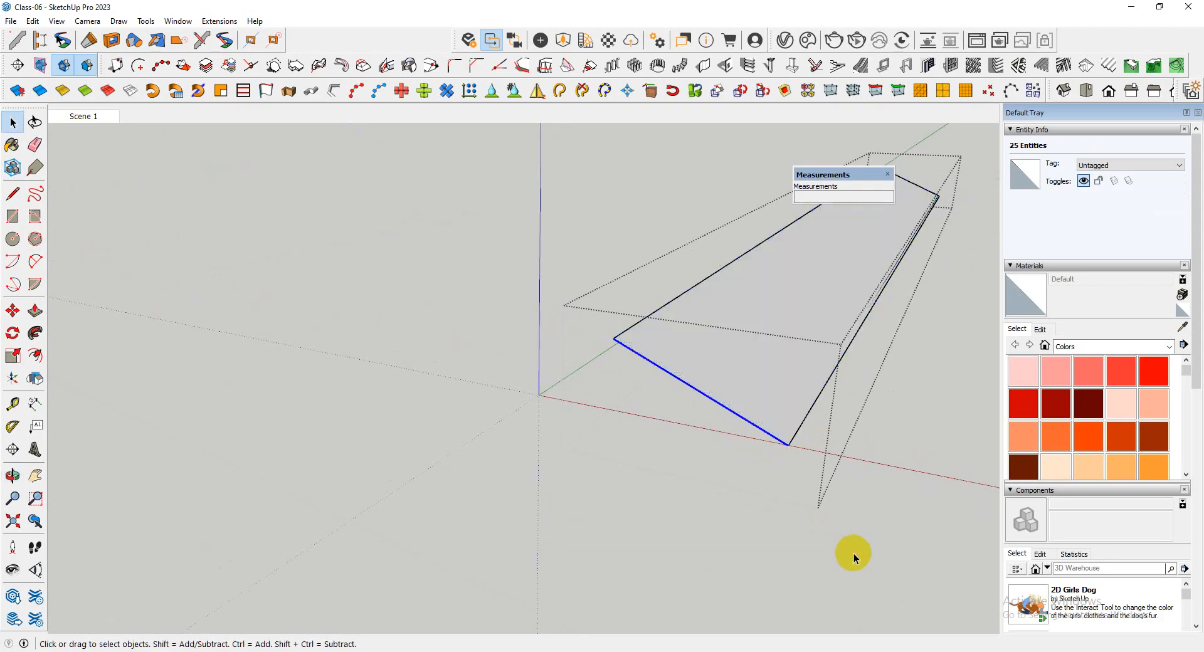
scroll(780, 478, "up", 6)
scroll(782, 472, "down", 5)
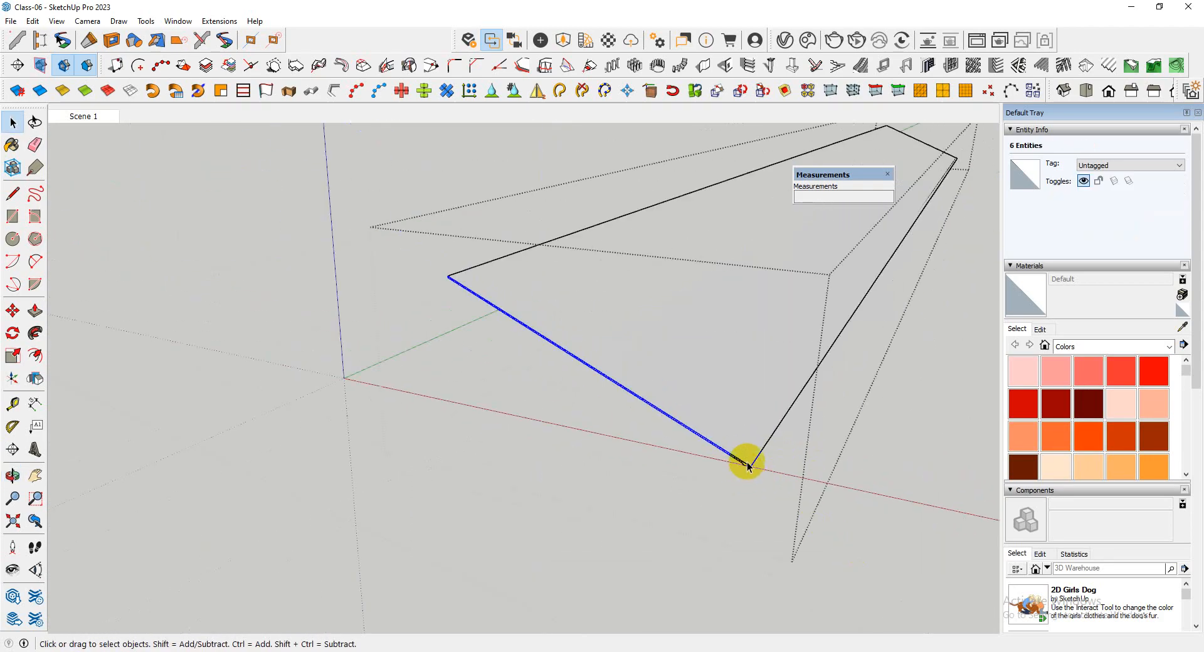
scroll(746, 464, "up", 6)
right_click(746, 468)
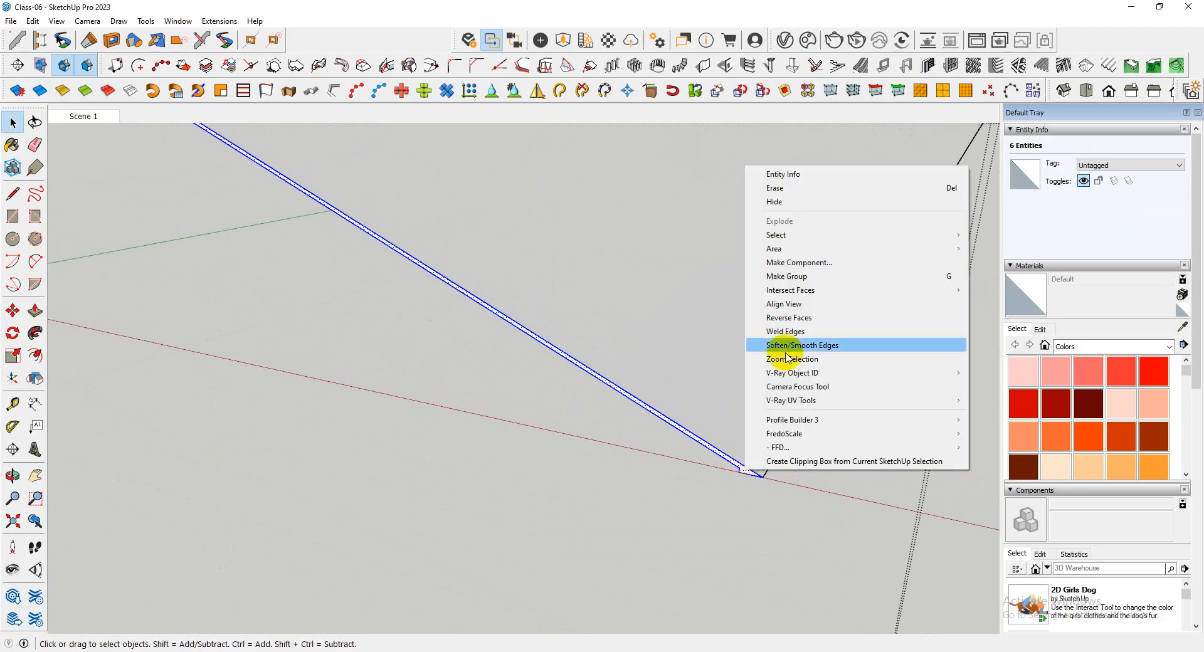
left_click(787, 276)
Delete the rest of the sloping panel, keeping only the grouped end profile on the wall corner
scroll(760, 473, "down", 3)
scroll(661, 468, "up", 5)
scroll(599, 517, "down", 10)
scroll(599, 518, "down", 1)
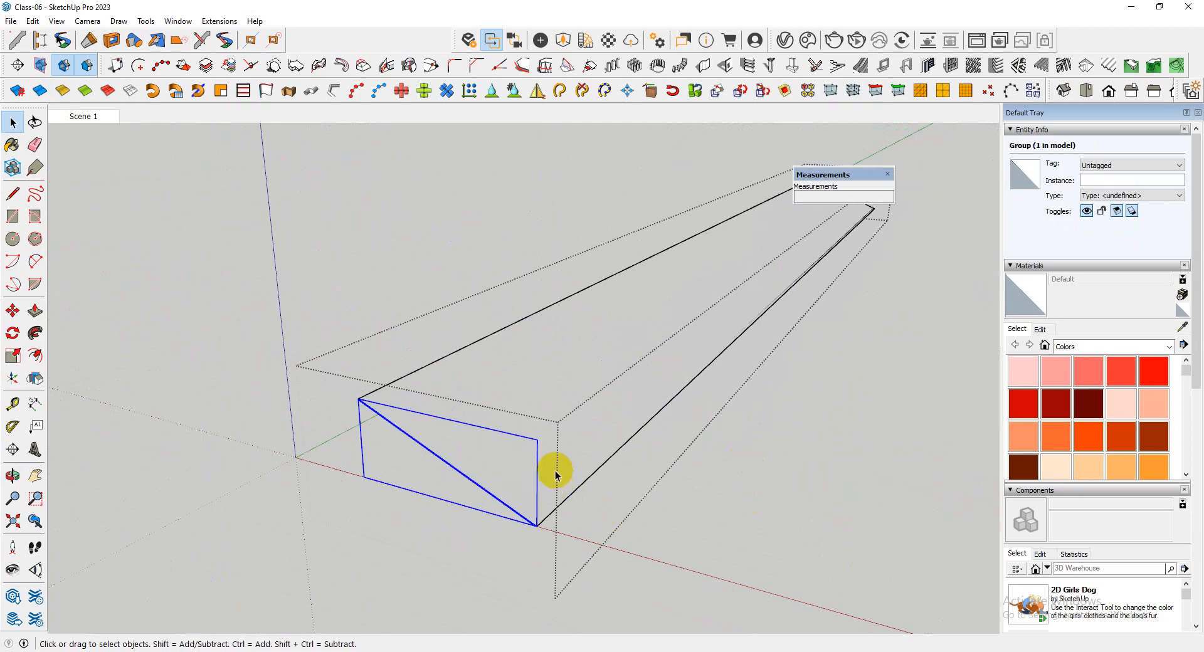
left_click(555, 472)
key("Delete")
middle_click_drag(557, 472, 522, 506)
scroll(499, 528, "up", 5)
left_click(503, 531)
scroll(503, 530, "up", 3)
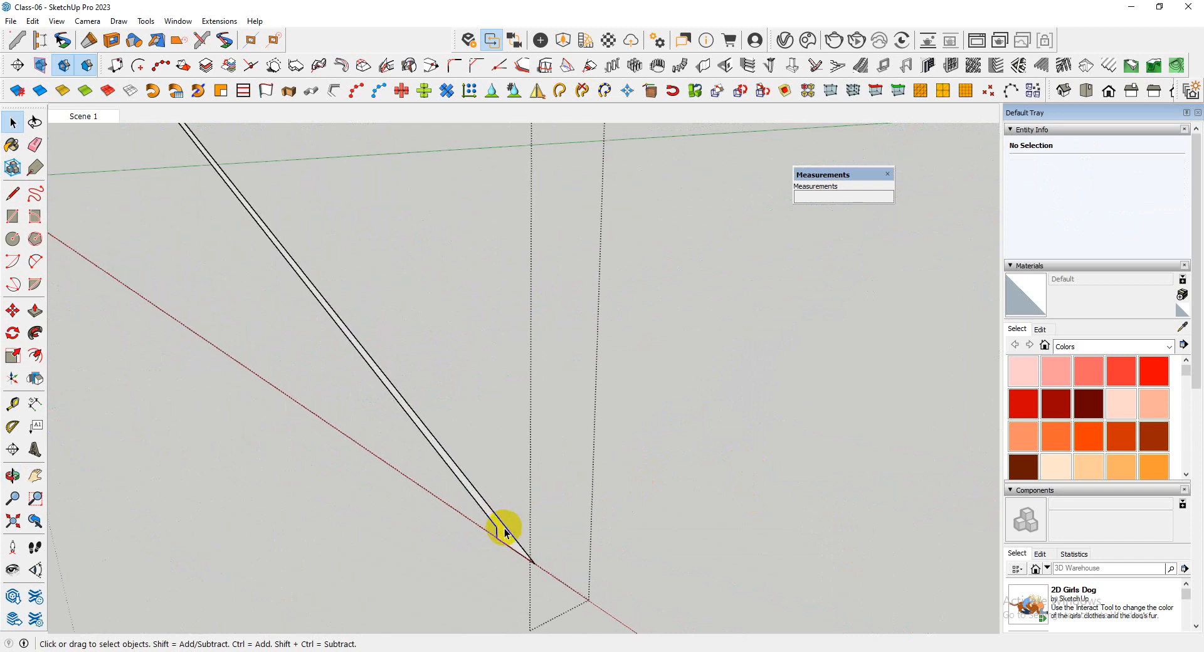
scroll(505, 532, "down", 4)
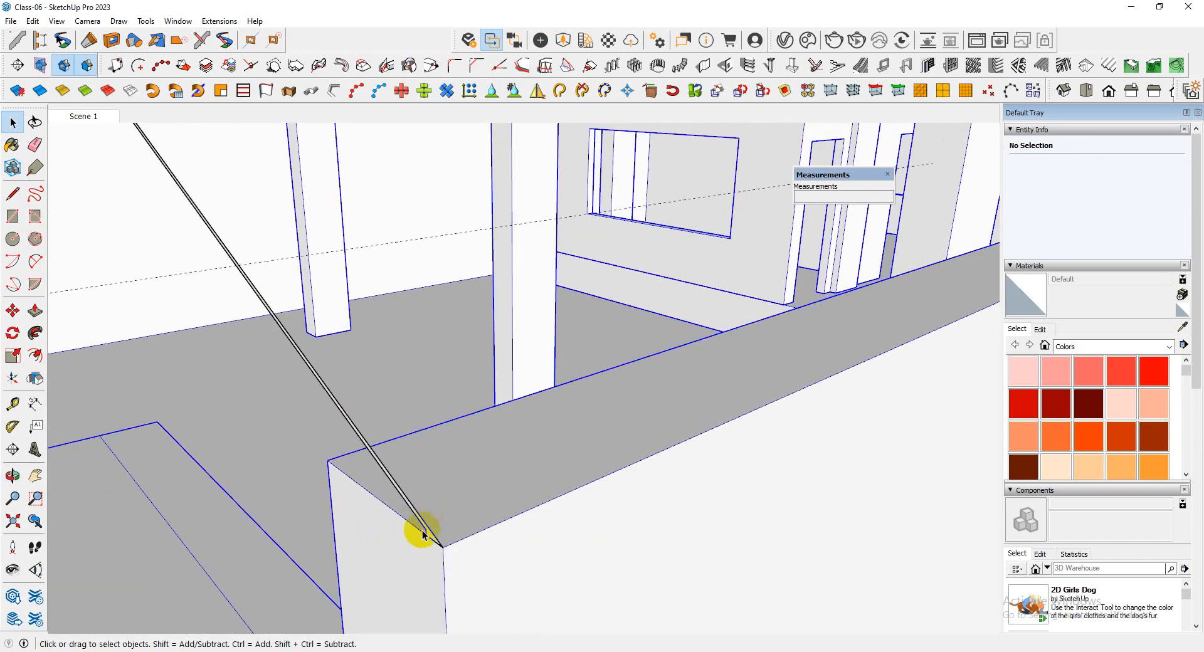
Inside the profile group, draw a path line from the profile's lower tip along the wall's outer top edge to its next corner
double_click(432, 534)
scroll(452, 543, "up", 3)
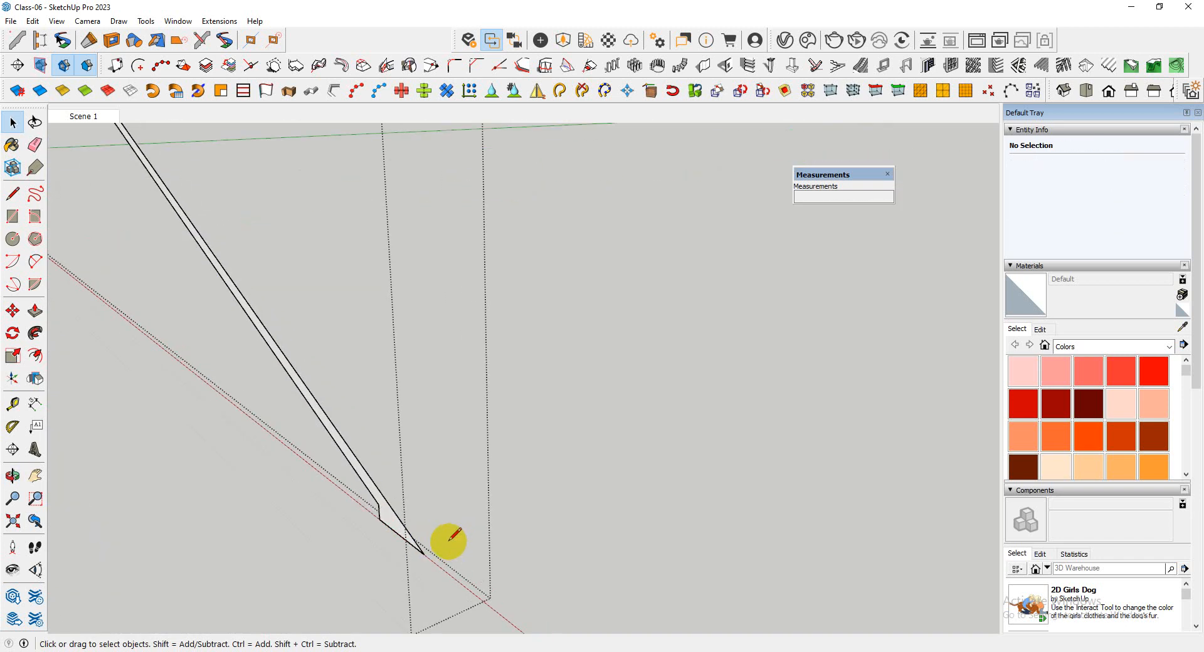
left_click(424, 554)
scroll(166, 620, "down", 8)
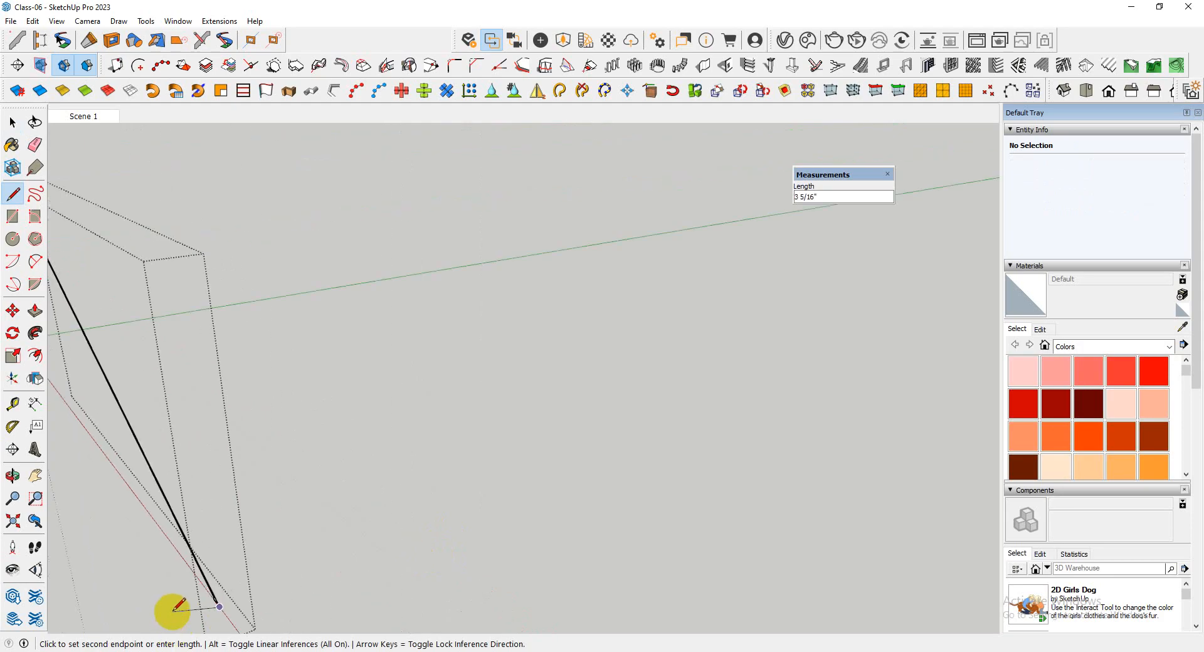
scroll(215, 538, "down", 4)
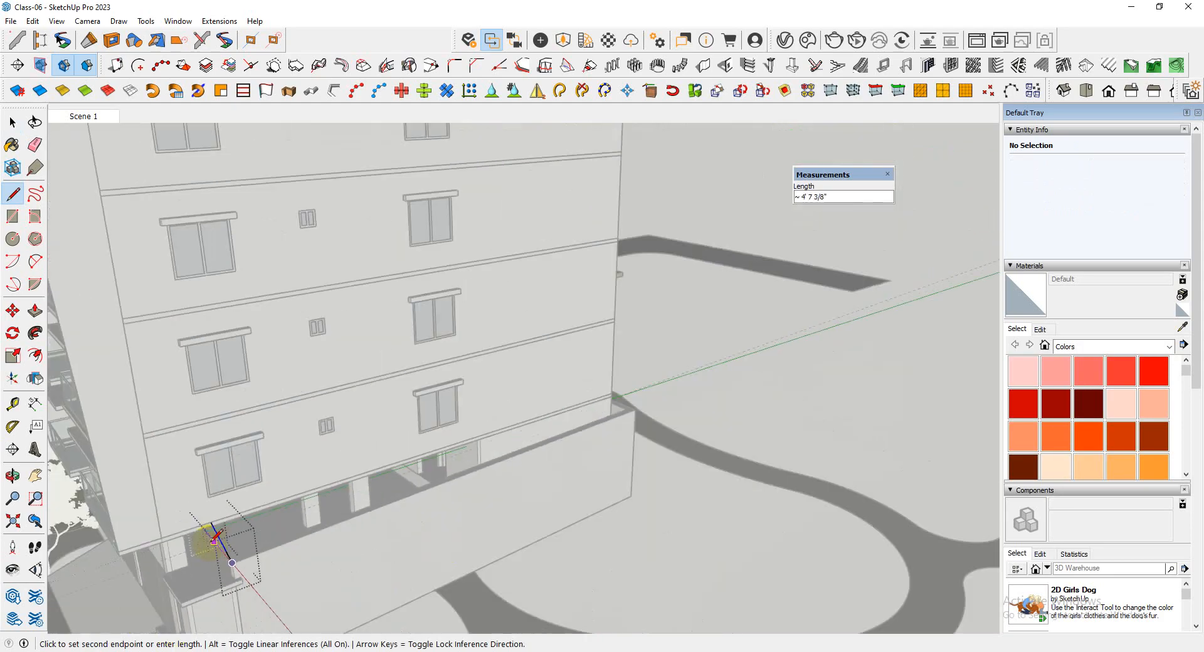
scroll(612, 424, "up", 4)
middle_click_drag(628, 428, 321, 424)
scroll(371, 405, "up", 5)
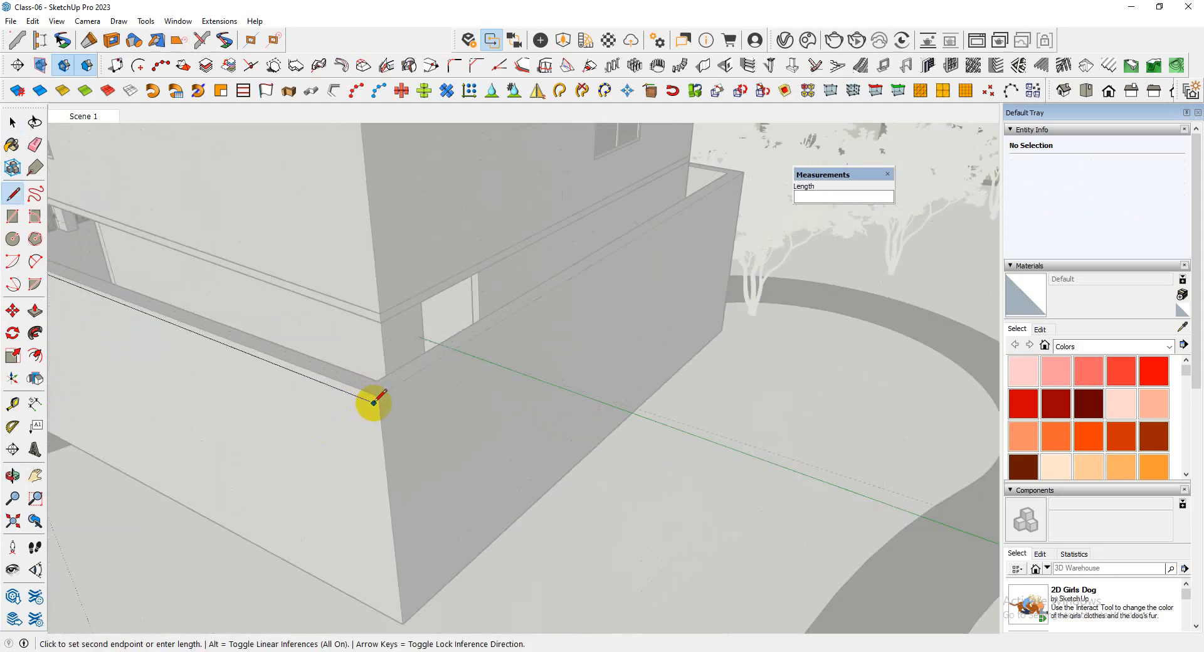
left_click(379, 394)
Continue the path line along the boundary wall's outer top edge around the next corner to the far end of the third side
scroll(280, 550, "down", 3)
middle_click_drag(360, 369, 503, 313)
scroll(504, 314, "up", 2)
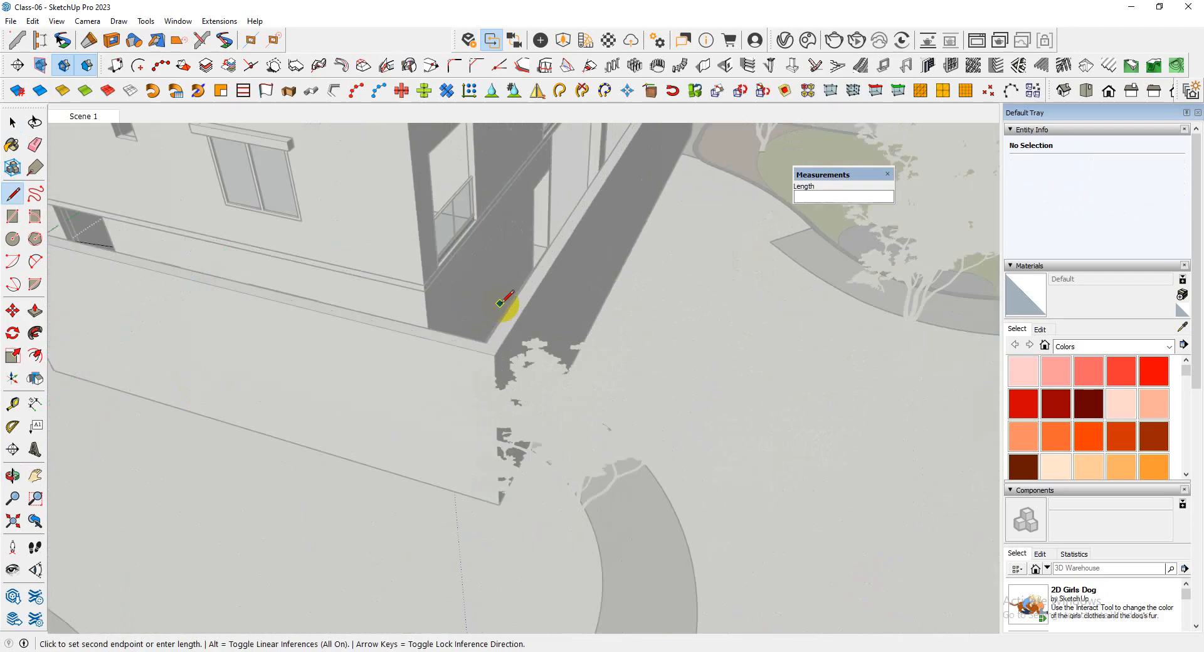
scroll(467, 378, "down", 4)
middle_click_drag(377, 430, 680, 310)
scroll(680, 309, "up", 5)
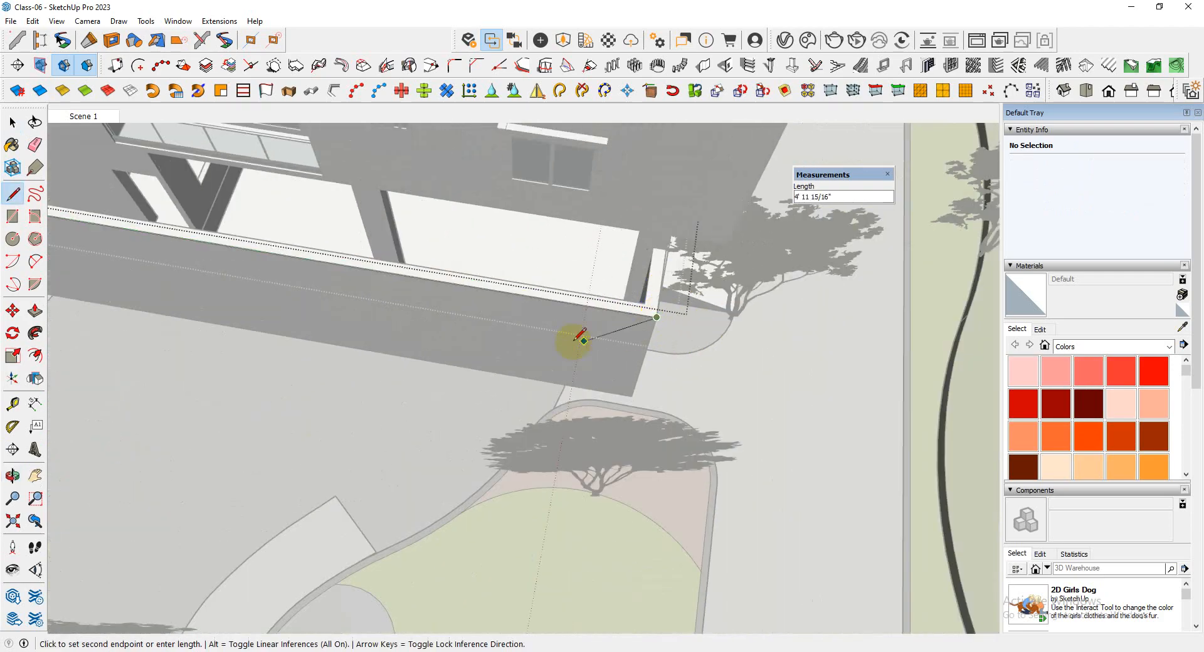
key("space")
scroll(574, 341, "down", 5)
middle_click_drag(848, 290, 932, 288)
scroll(758, 359, "down", 5)
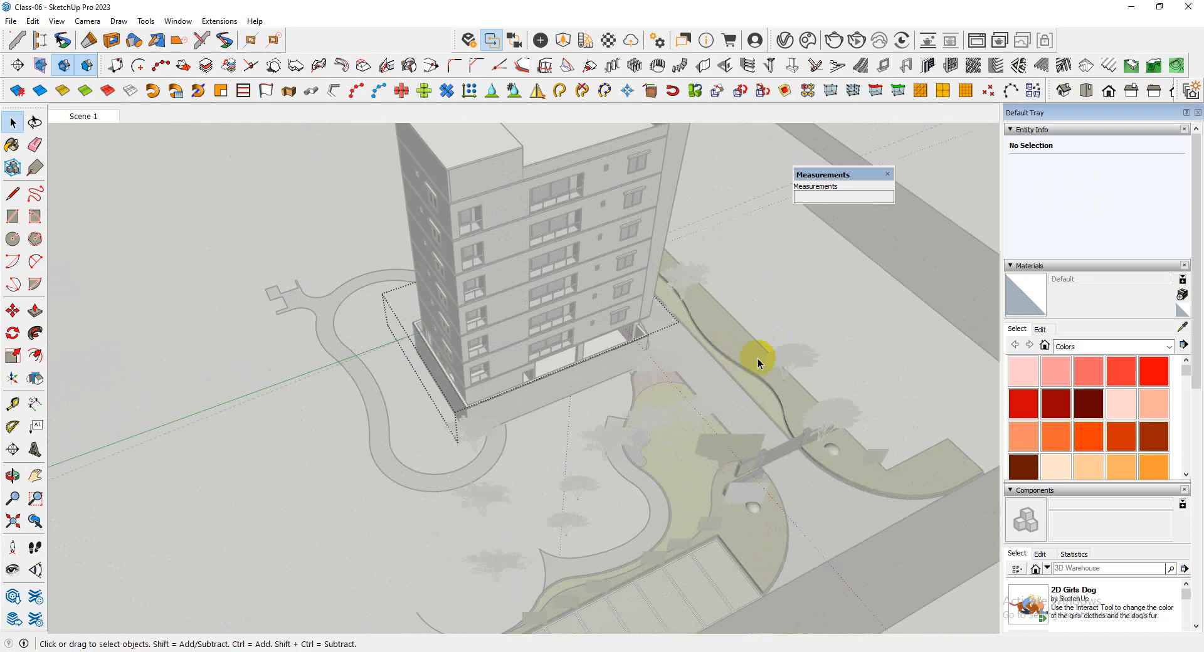
Reopen the profile group and select the three path edges running around the boundary wall
double_click(467, 393)
scroll(546, 377, "up", 5)
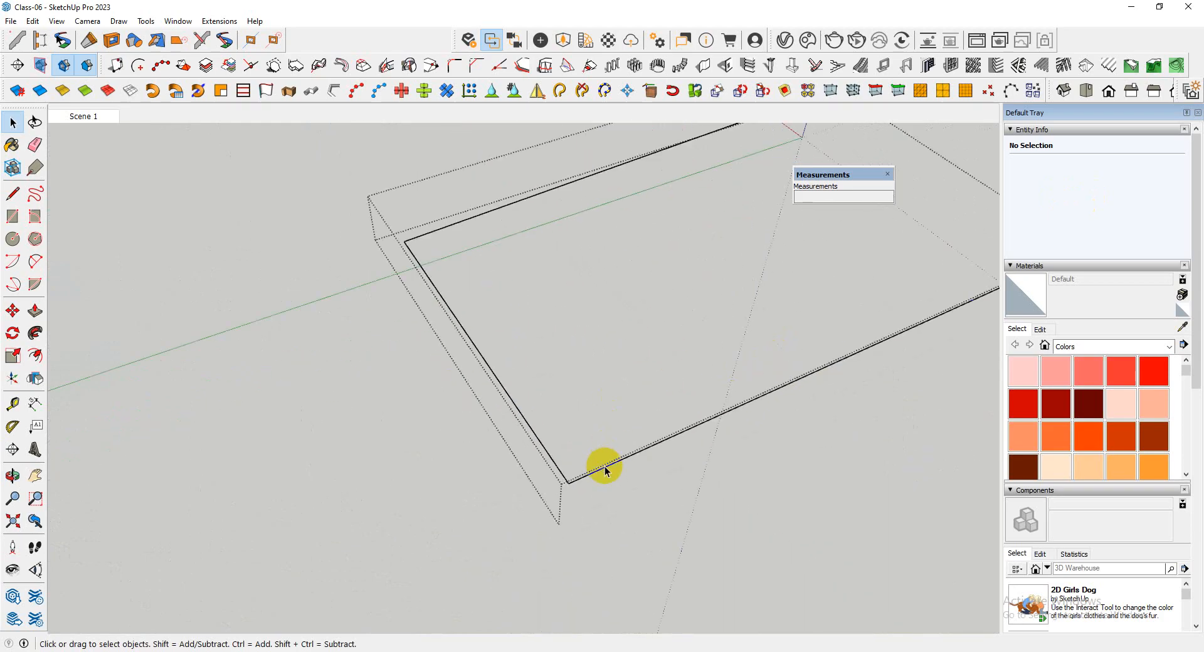
scroll(439, 464, "down", 3)
middle_click_drag(403, 462, 822, 373)
scroll(430, 247, "up", 6)
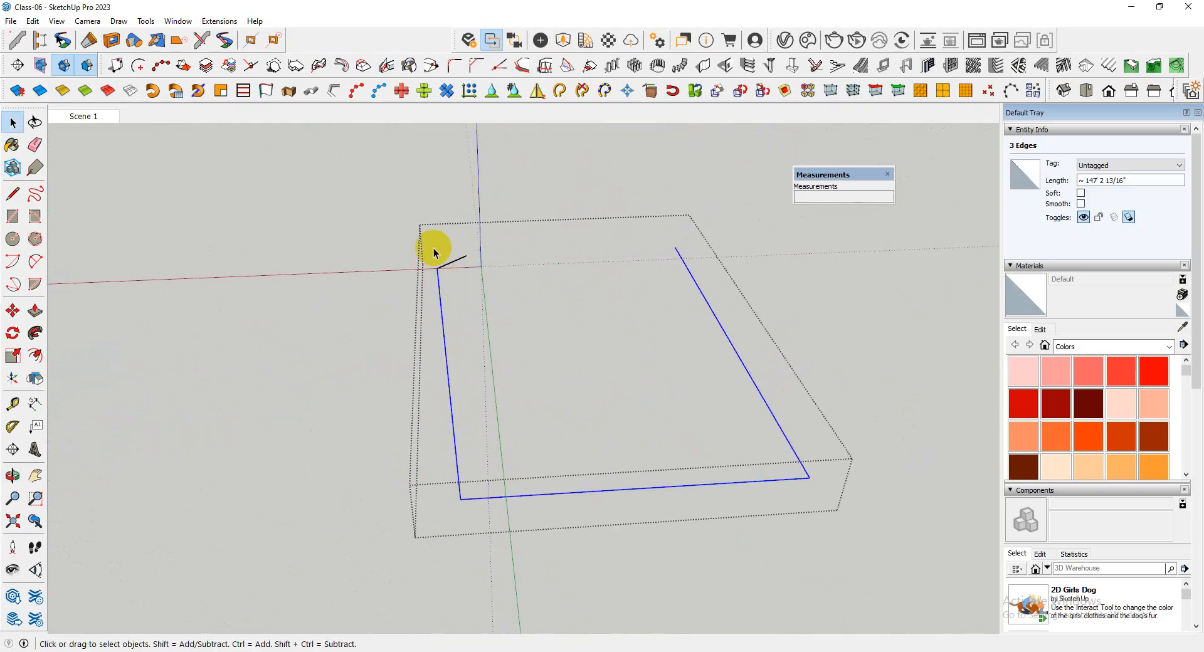
scroll(456, 280, "up", 6)
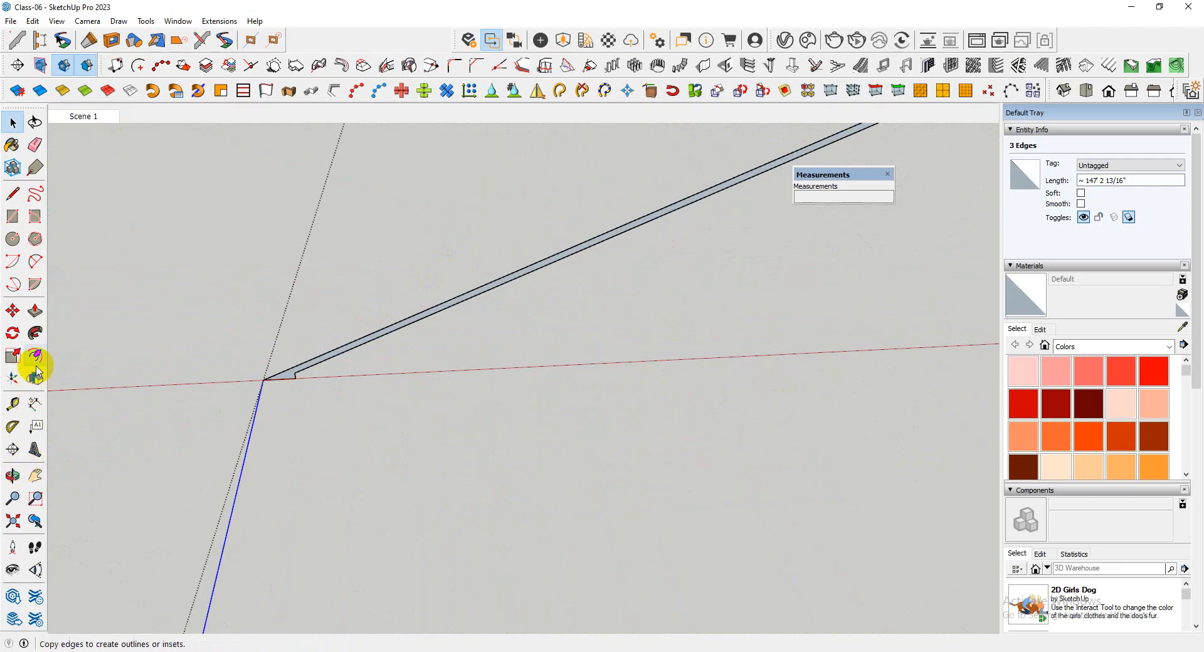
scroll(301, 373, "up", 3)
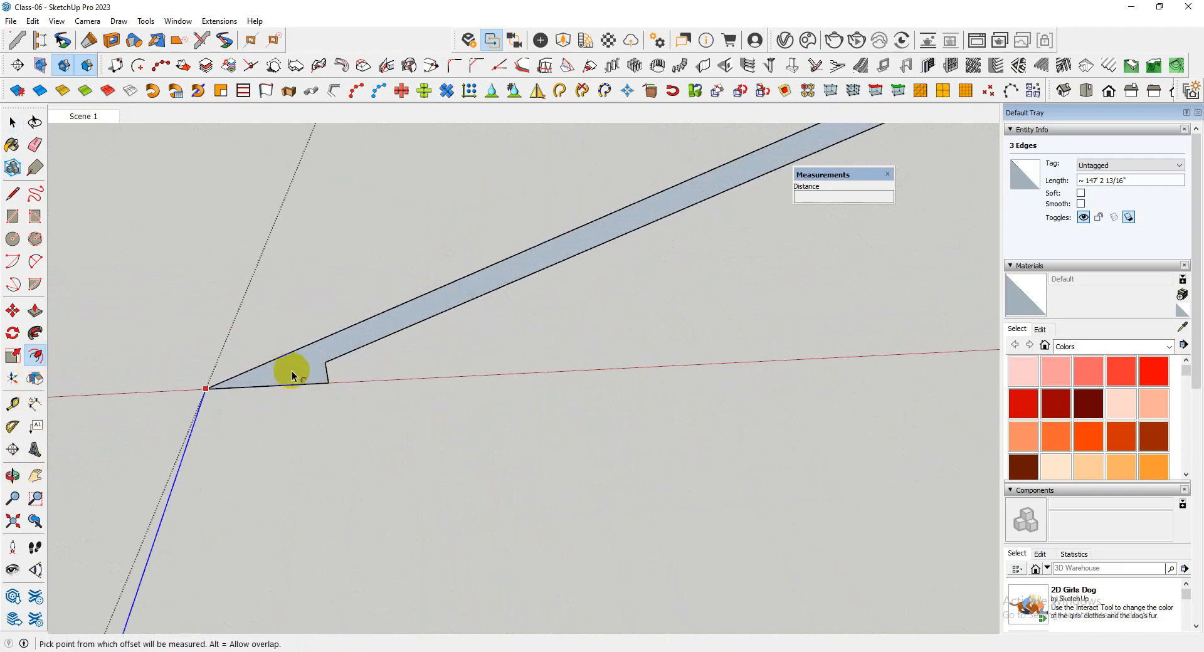
middle_click_drag(223, 392, 418, 390)
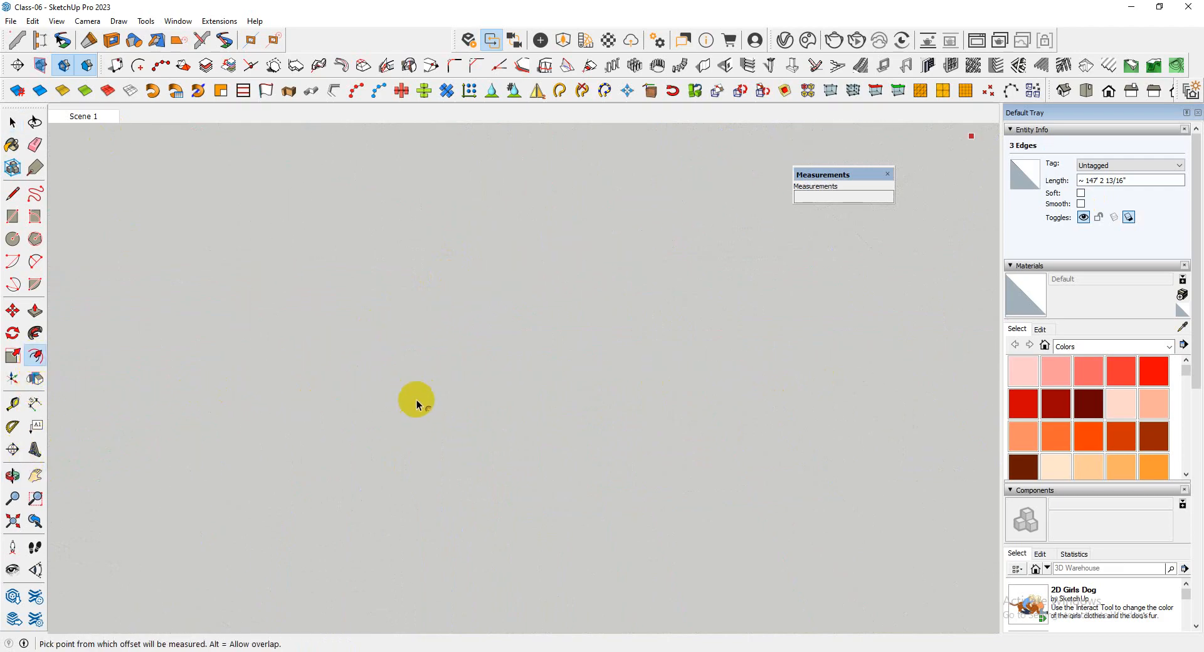
scroll(424, 403, "down", 5)
scroll(143, 474, "up", 3)
scroll(195, 454, "up", 4)
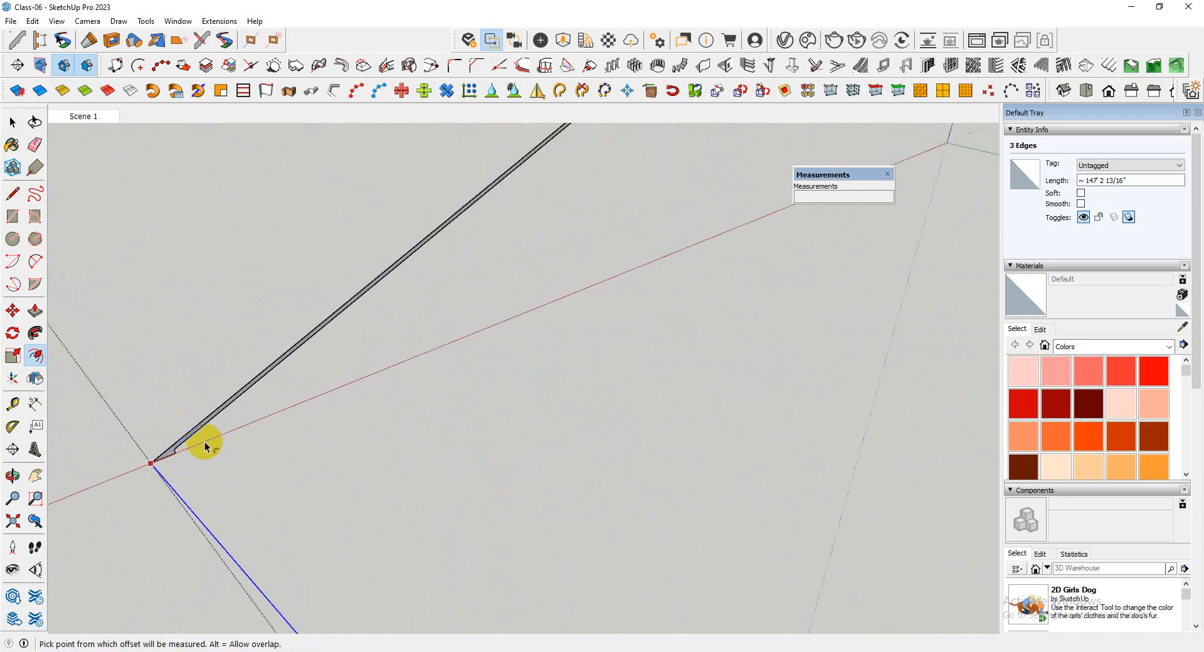
scroll(447, 354, "down", 4)
Try to sweep the wall-corner end profile along the three preselected path edges with Follow Me
left_click(36, 333)
scroll(462, 342, "up", 5)
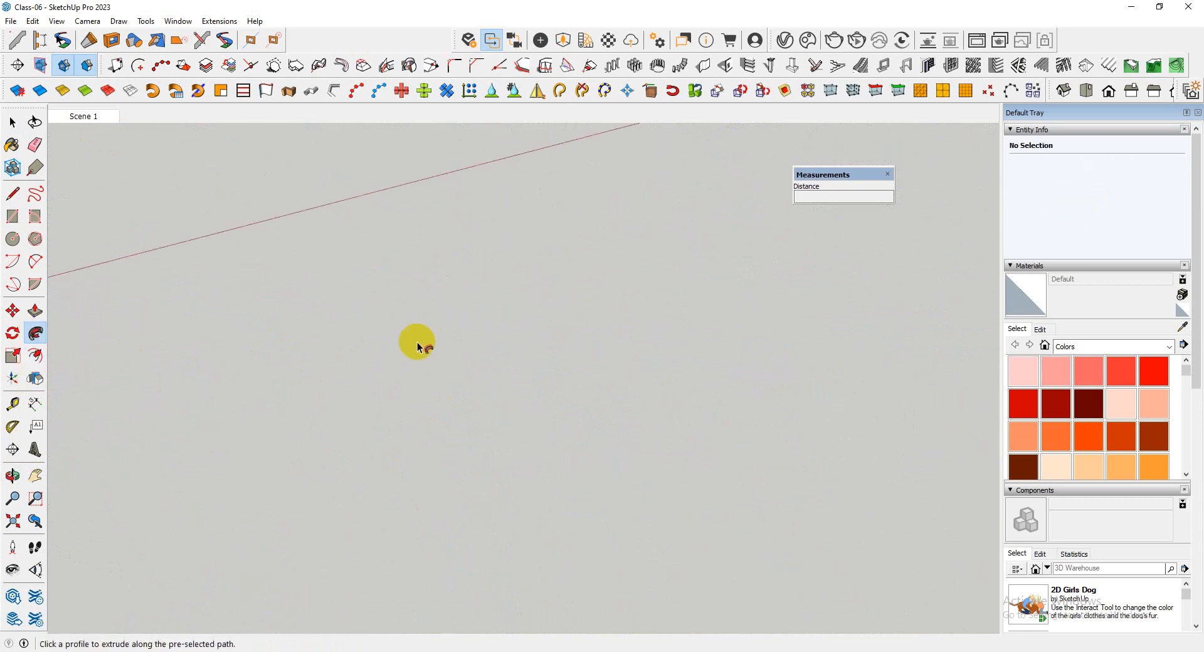
scroll(511, 355, "down", 3)
scroll(443, 358, "up", 3)
scroll(446, 366, "down", 2)
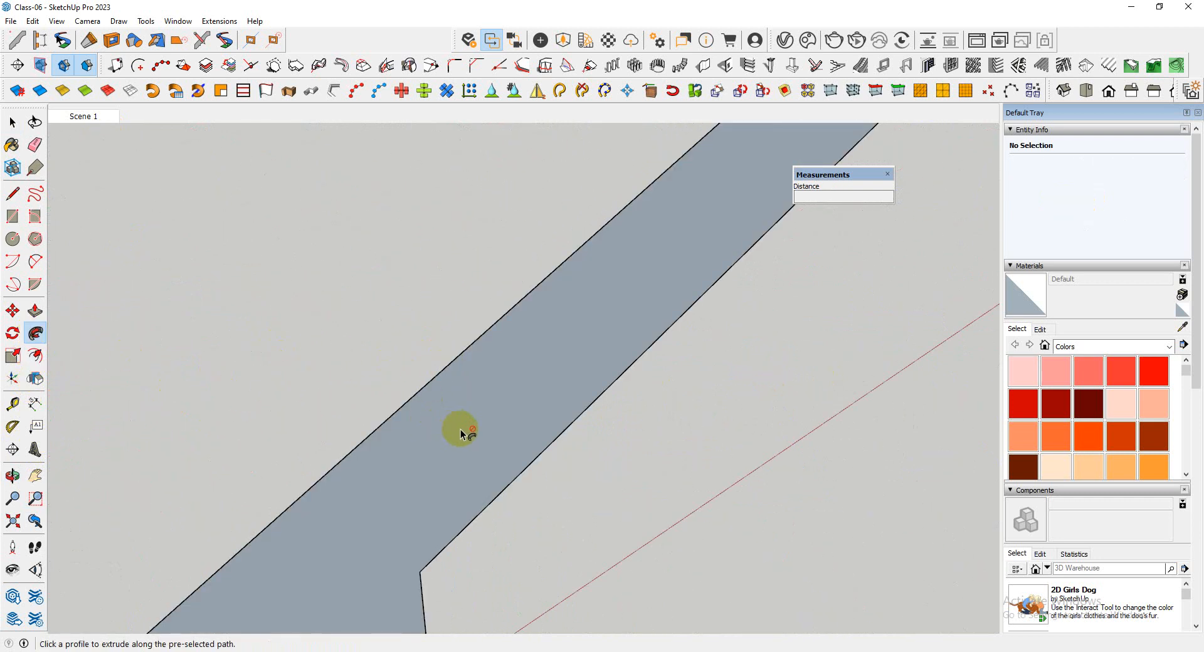
scroll(458, 357, "down", 3)
scroll(325, 419, "down", 3)
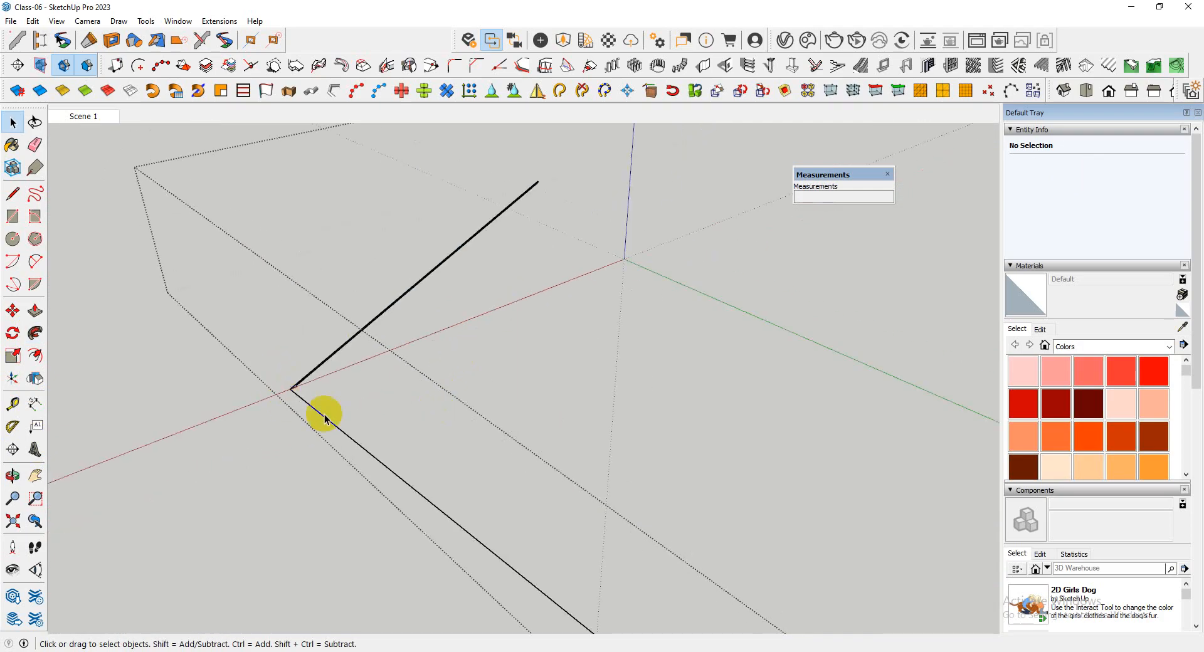
scroll(285, 448, "down", 5)
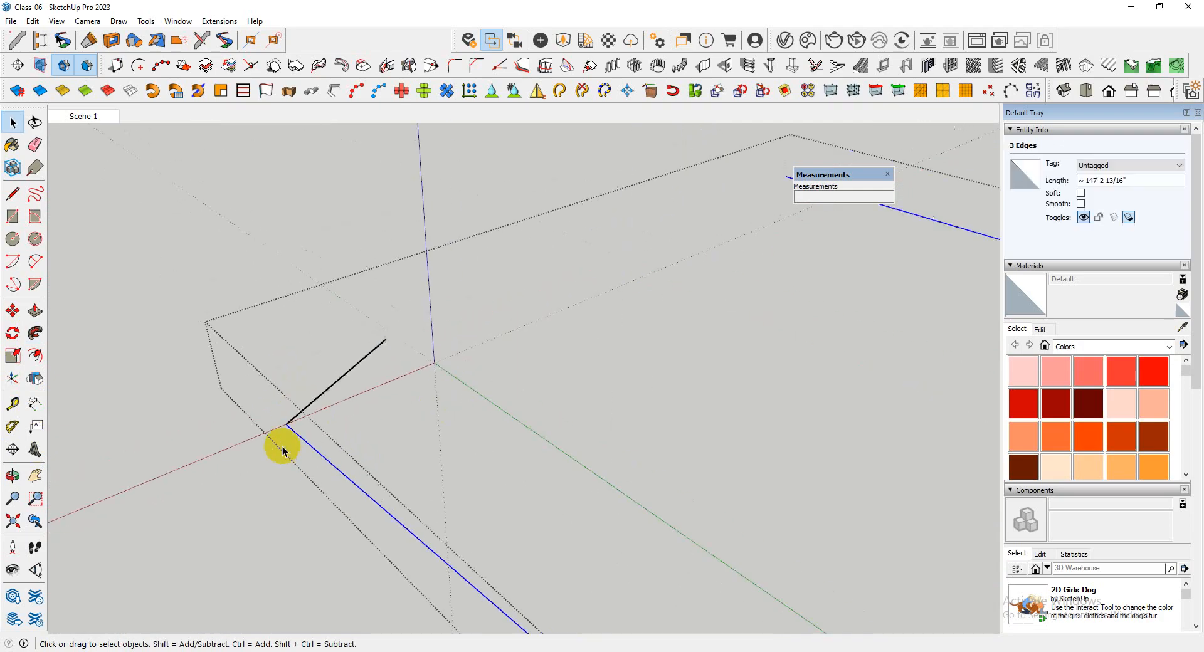
Retry the Follow Me sweep with the three path edges reselected, targeting the narrow end profile face at the wall corner
scroll(293, 429, "up", 9)
scroll(276, 499, "up", 8)
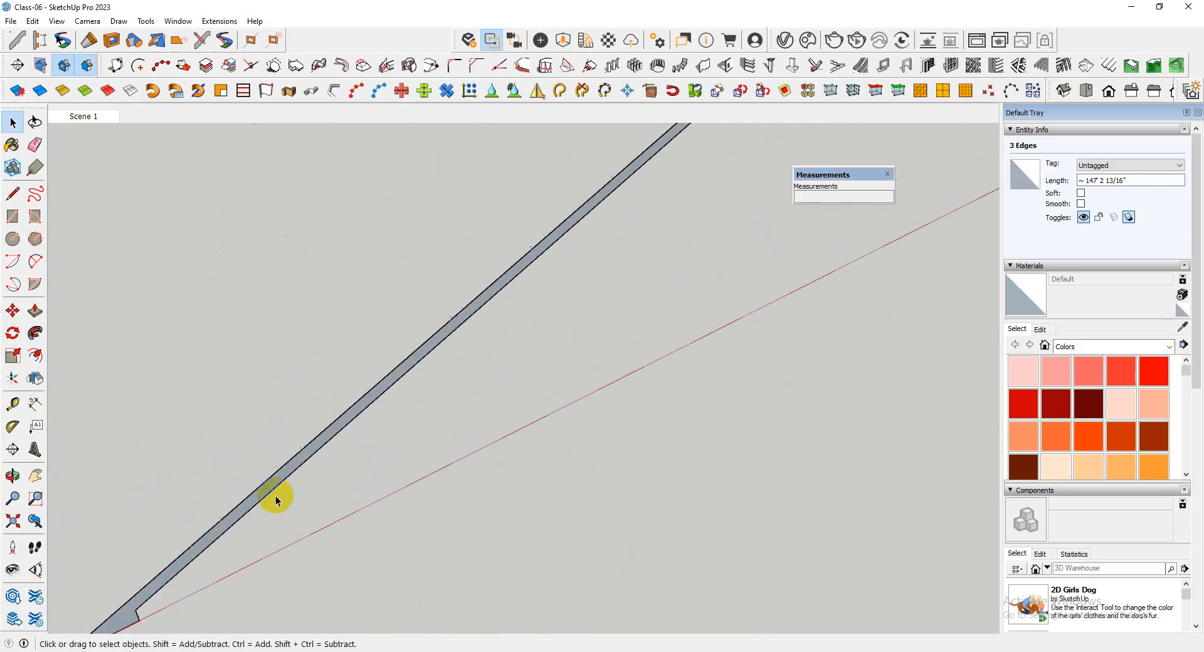
scroll(270, 453, "down", 7)
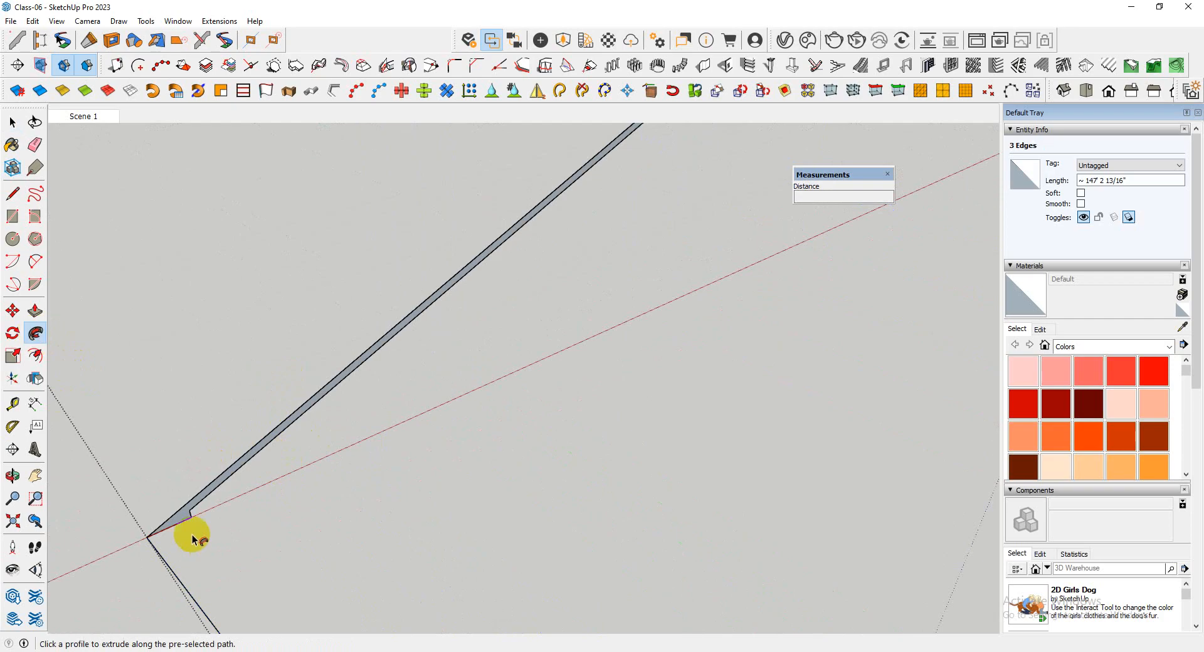
scroll(201, 446, "up", 6)
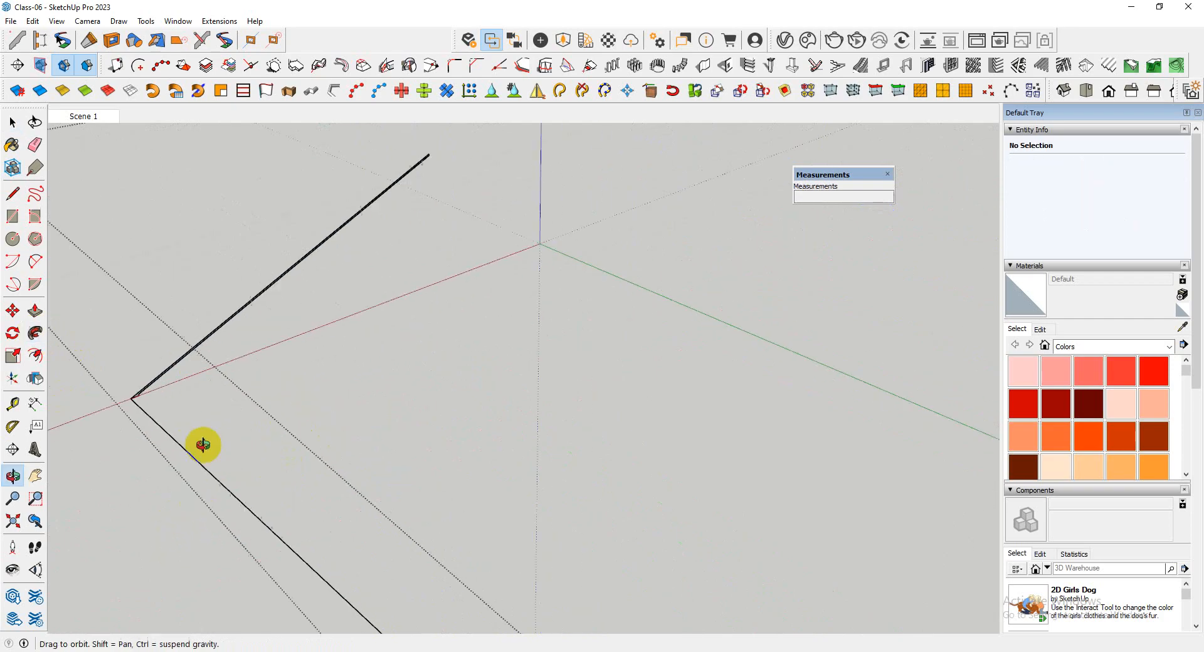
scroll(514, 403, "down", 6)
middle_click_drag(560, 436, 425, 436)
scroll(425, 436, "up", 3)
scroll(876, 394, "up", 3)
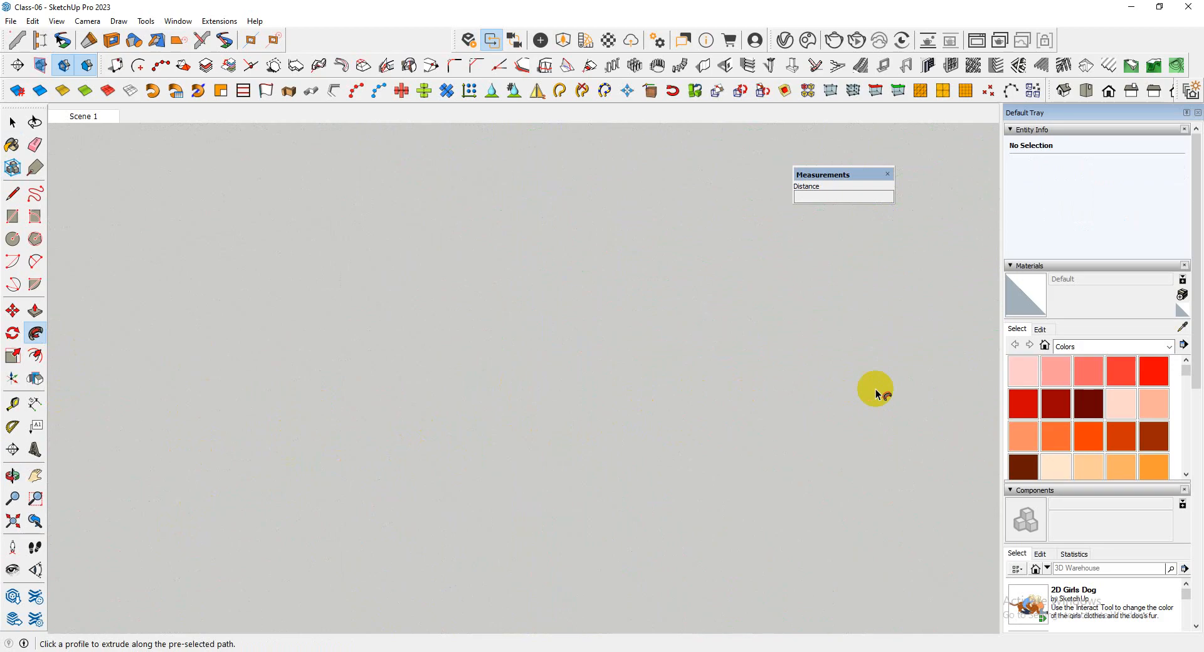
scroll(753, 415, "down", 3)
middle_click_drag(704, 416, 479, 449)
scroll(887, 442, "up", 3)
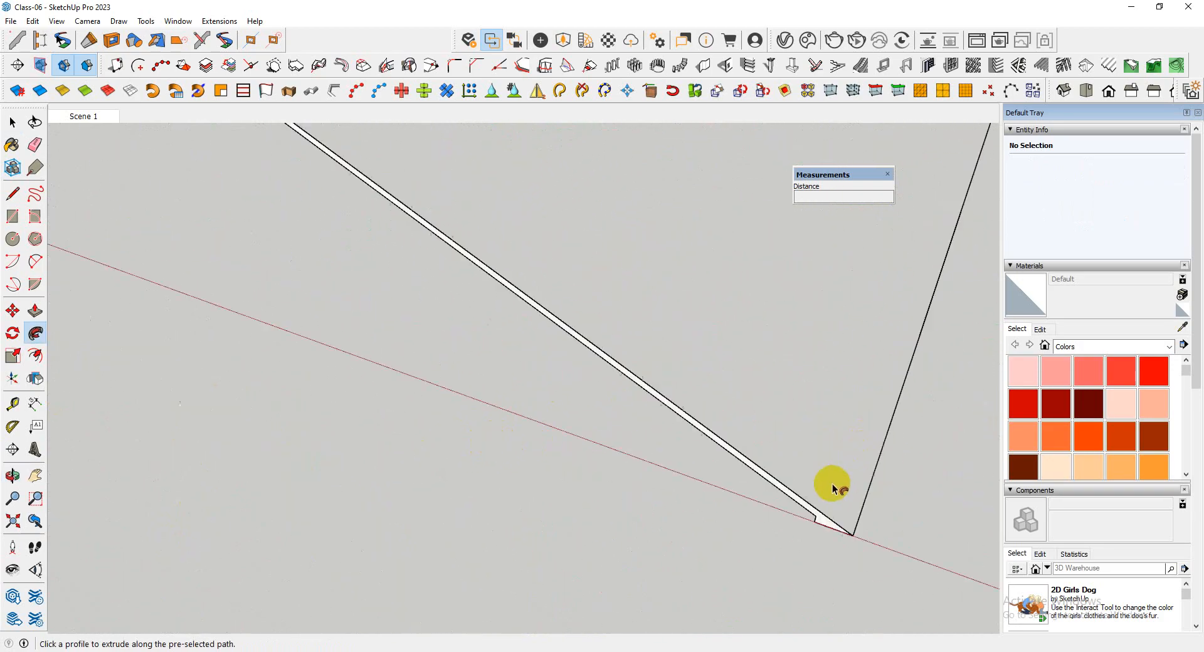
Inside the profile group, move the profile's long underside edge down about 3/8" from its notch corner onto the base corner
scroll(813, 513, "down", 1)
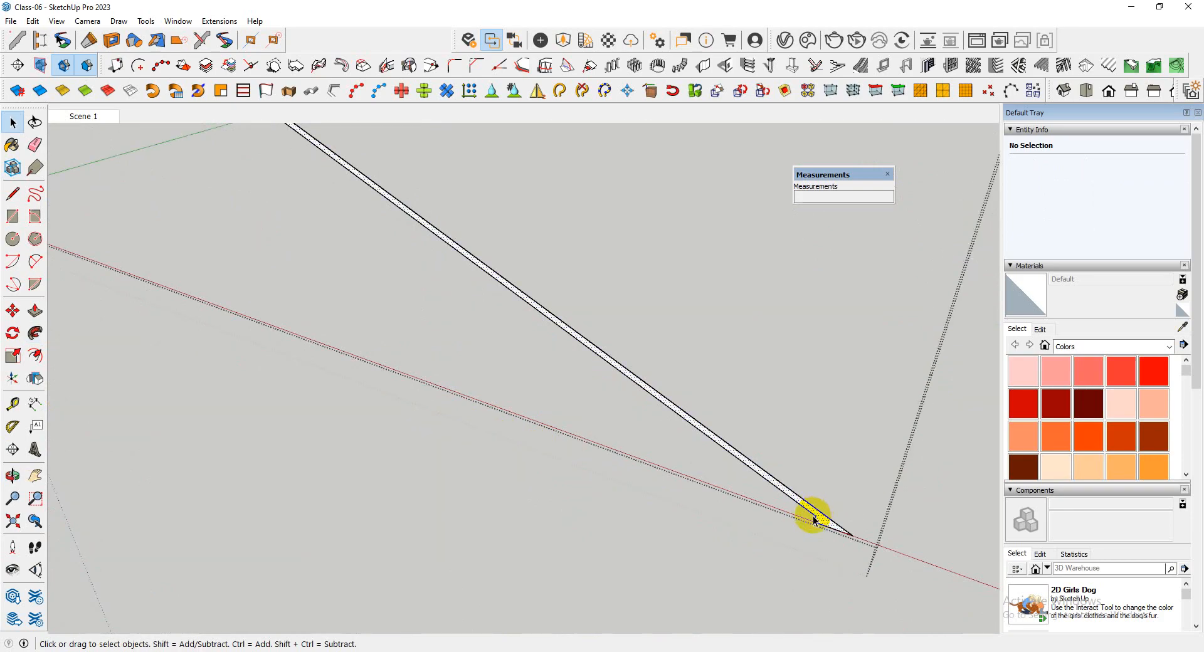
scroll(813, 519, "up", 1)
scroll(814, 520, "up", 2)
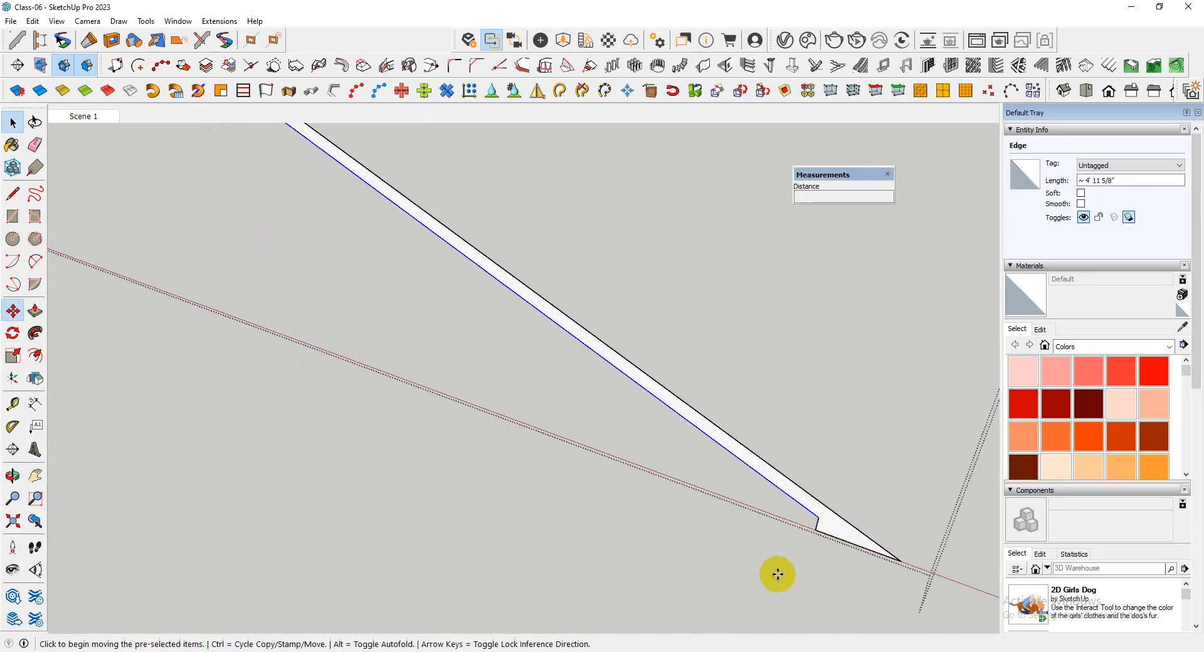
left_click(820, 519)
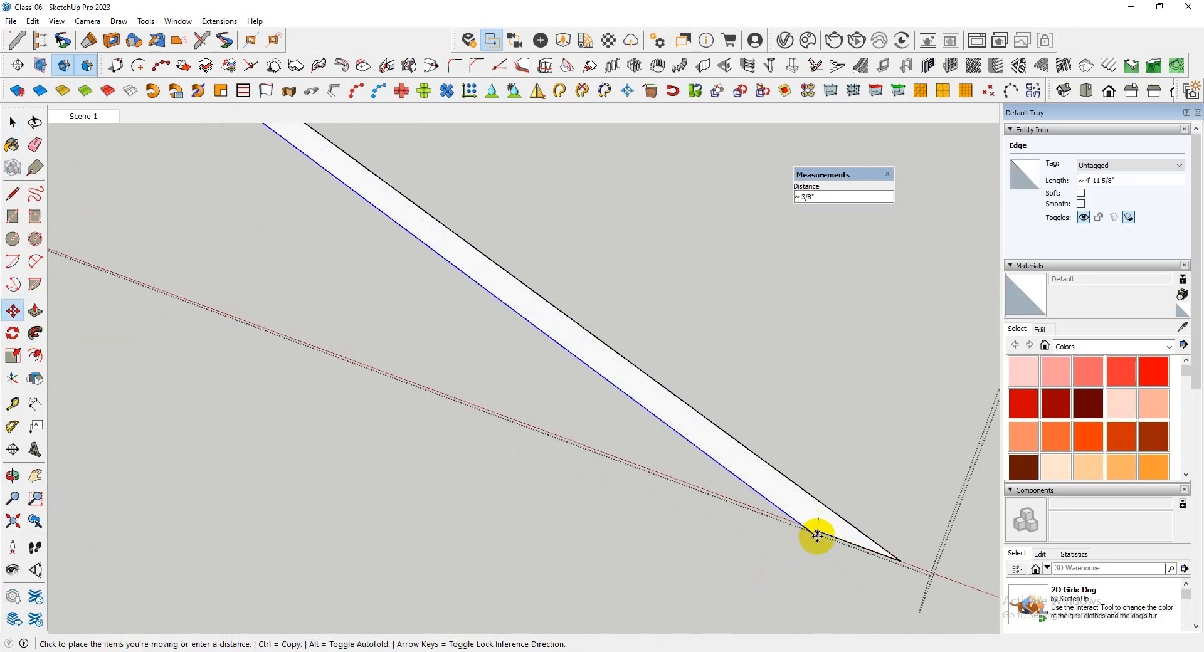
scroll(706, 562, "down", 8)
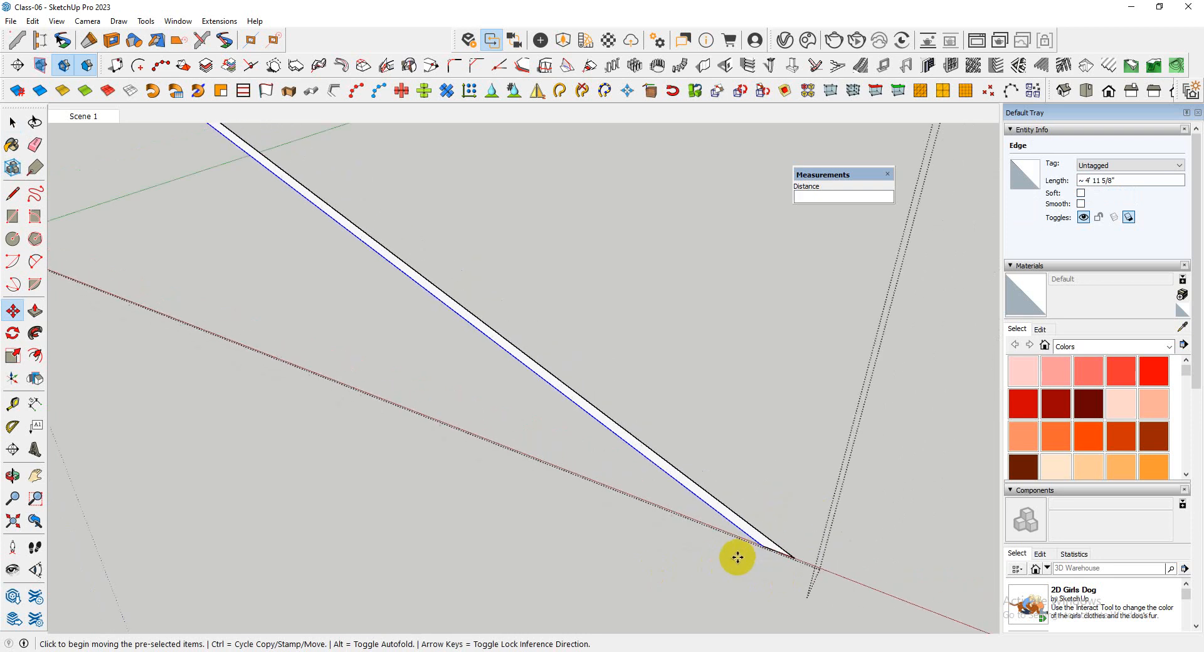
scroll(727, 552, "down", 2)
key("space")
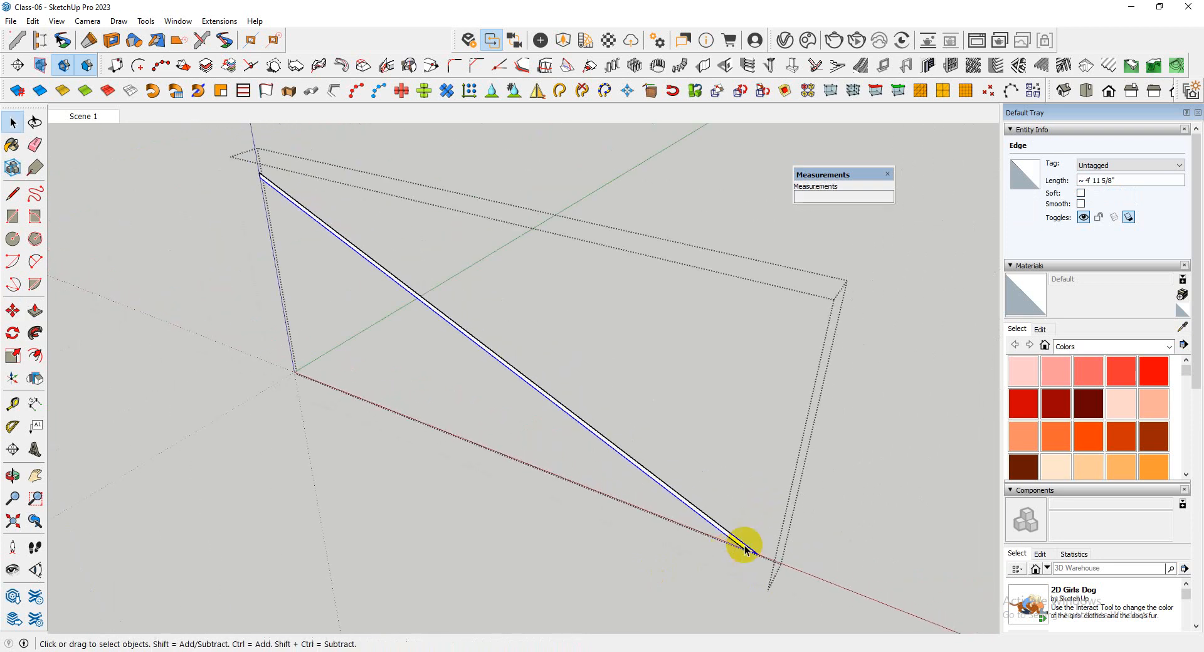
Cut the profile face and its edges out of their own group and paste them in place inside the path group
scroll(771, 533, "up", 2)
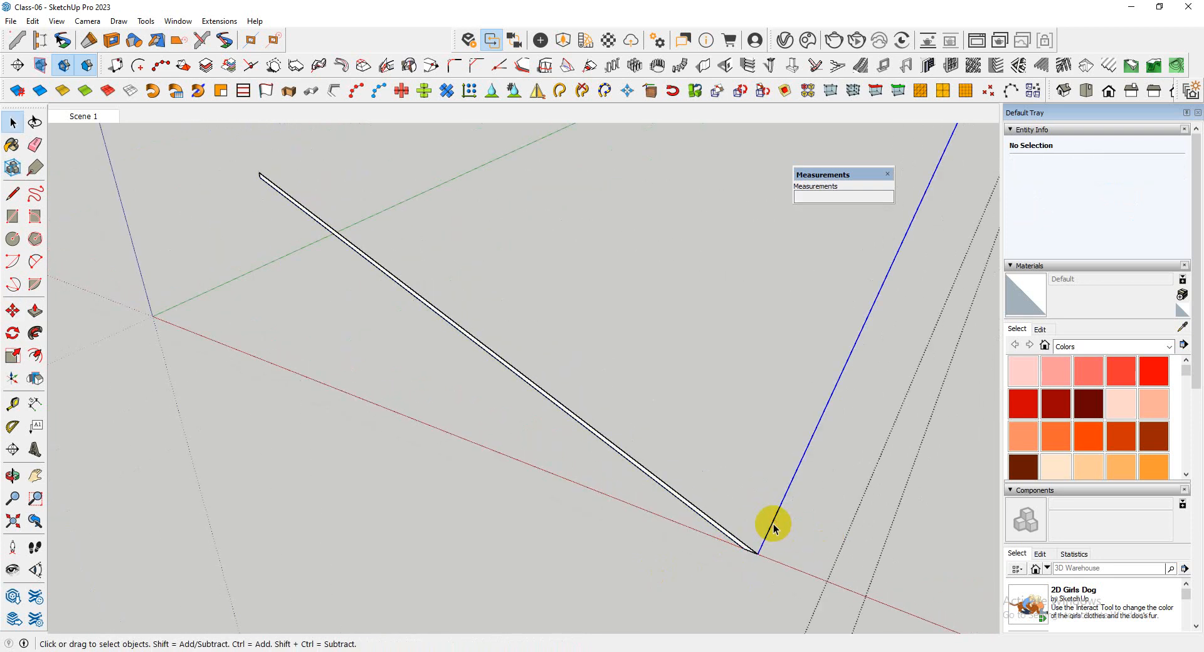
triple_click(774, 528)
scroll(747, 549, "up", 3)
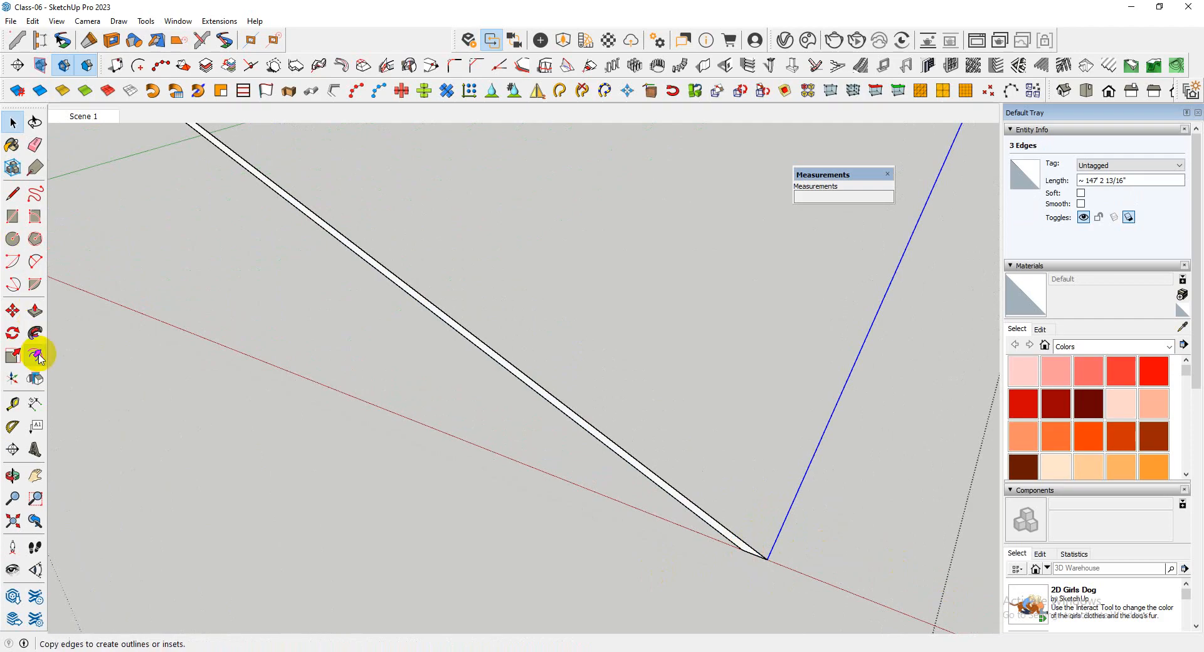
double_click(701, 518)
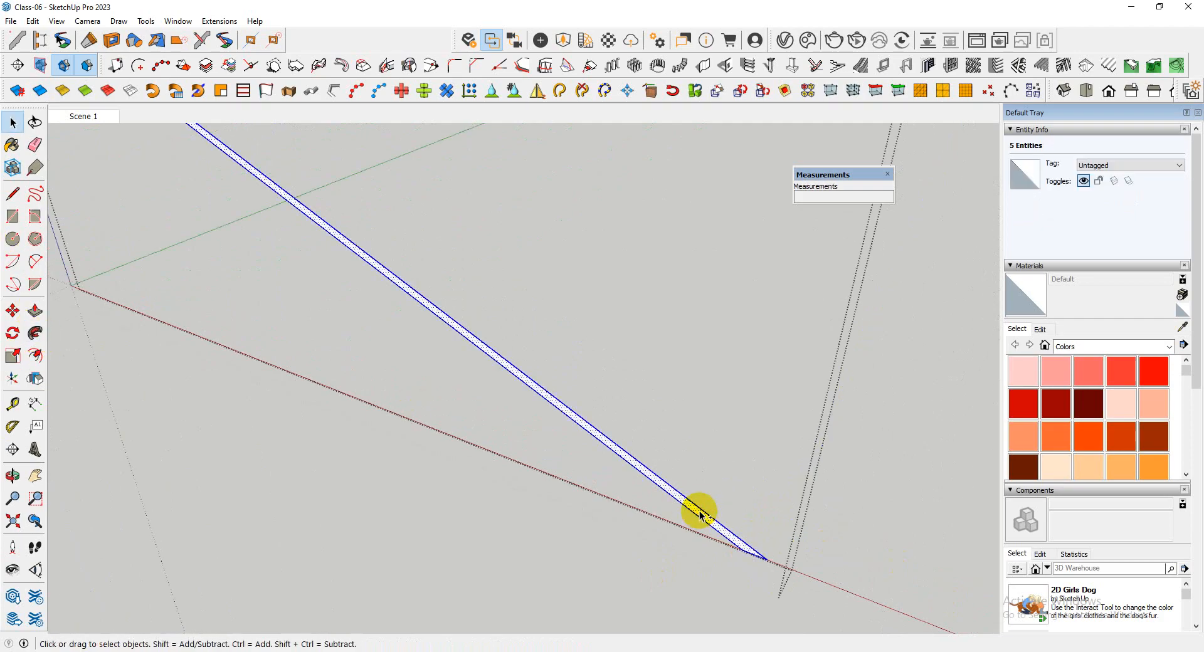
key("Delete")
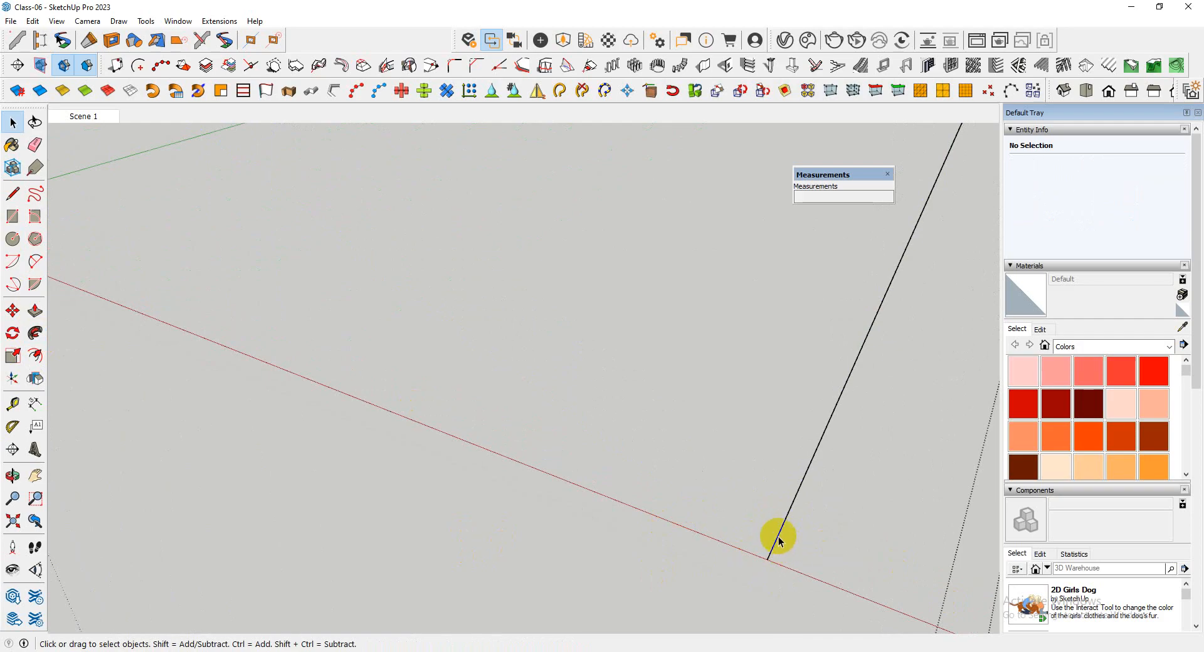
left_click(726, 547)
left_click(33, 20)
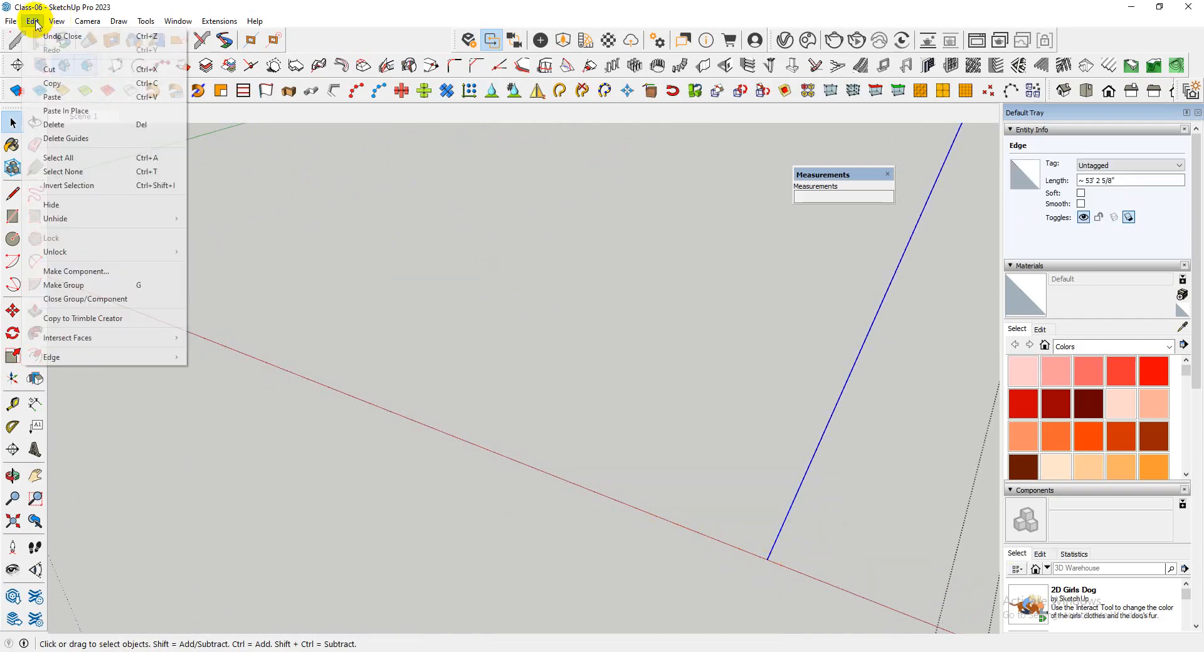
left_click(65, 113)
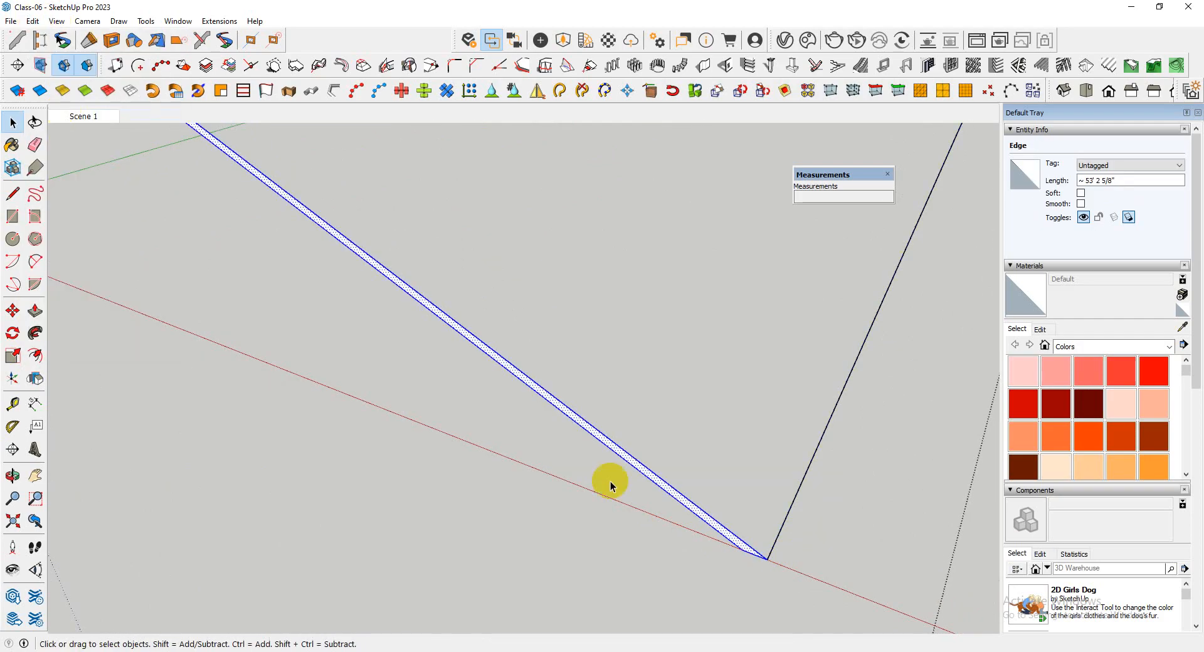
Try to sweep the pasted profile with Follow Me without preselecting the full three-edge path
left_click(35, 334)
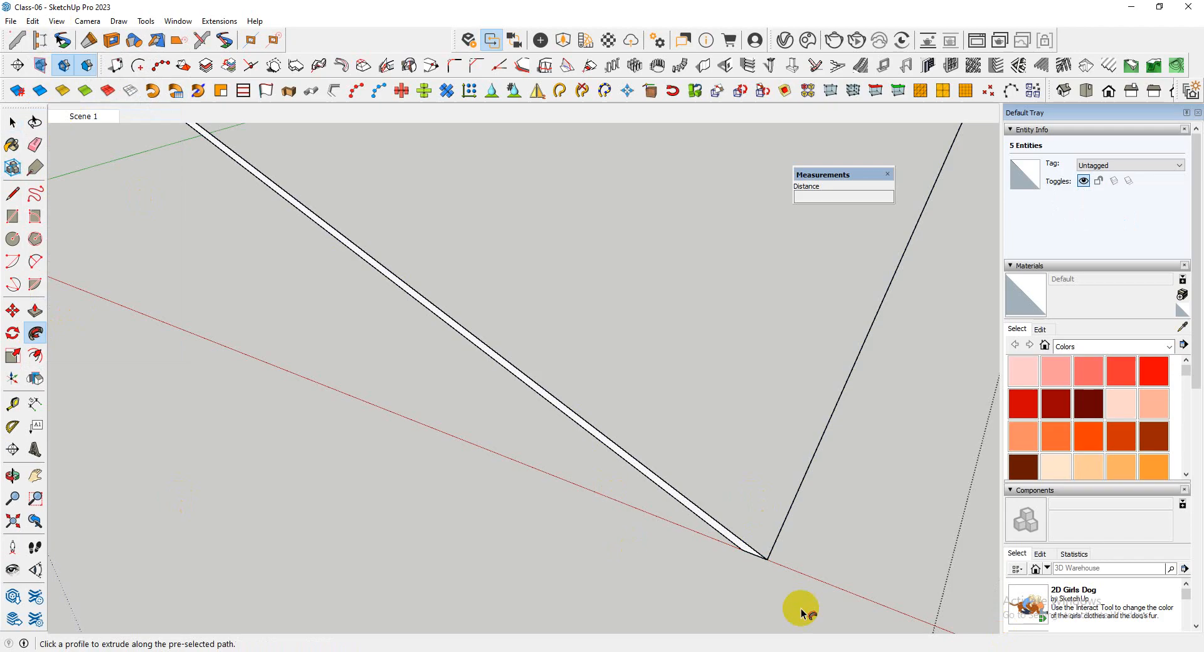
left_click(731, 546)
middle_click_drag(736, 546, 492, 535)
scroll(492, 534, "down", 5)
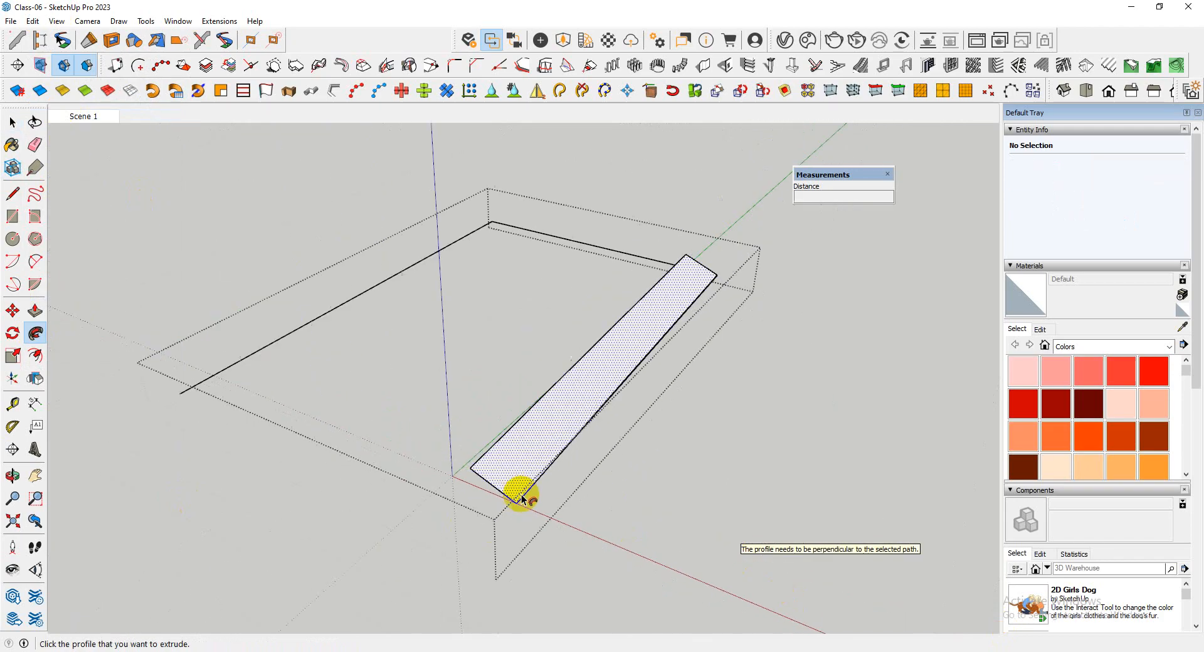
middle_click_drag(519, 491, 661, 483)
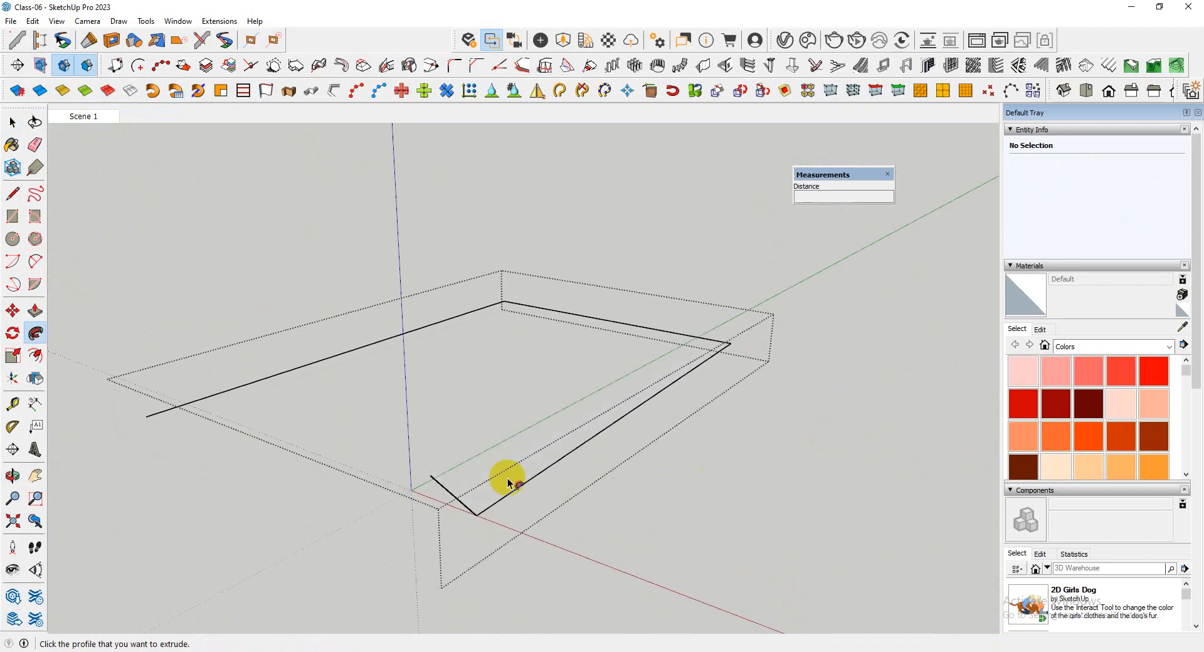
Select the three connected path edges, sweep the profile face along them with Follow Me, and close the group
scroll(509, 483, "up", 5)
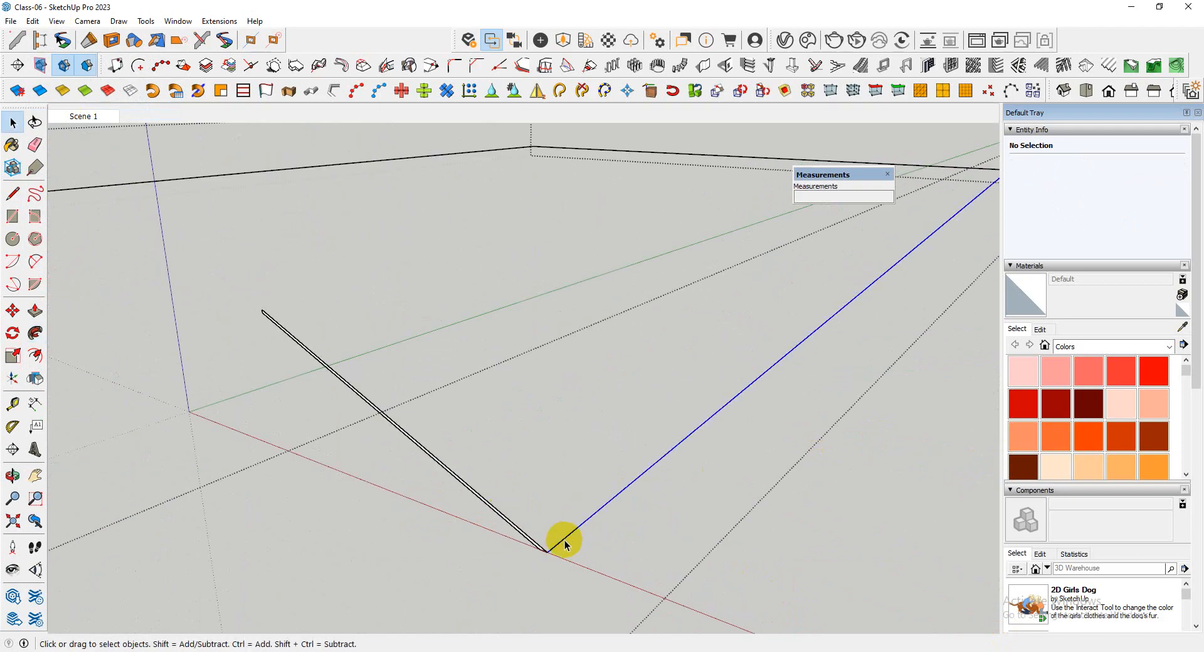
scroll(470, 479, "up", 3)
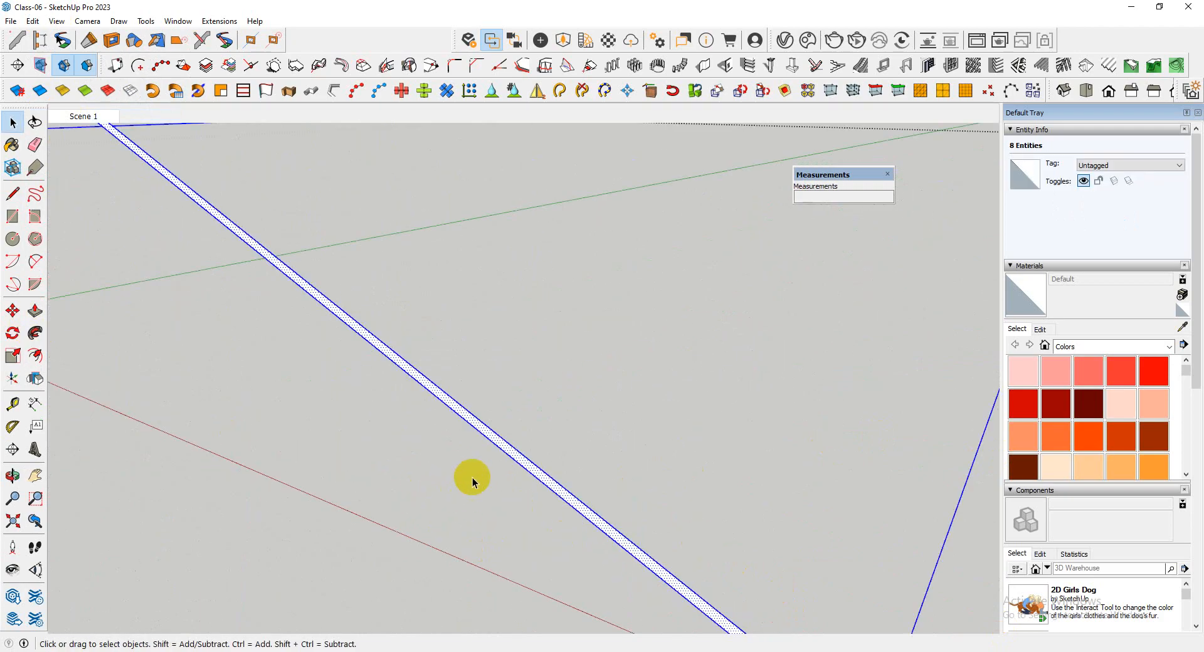
scroll(412, 401, "down", 4)
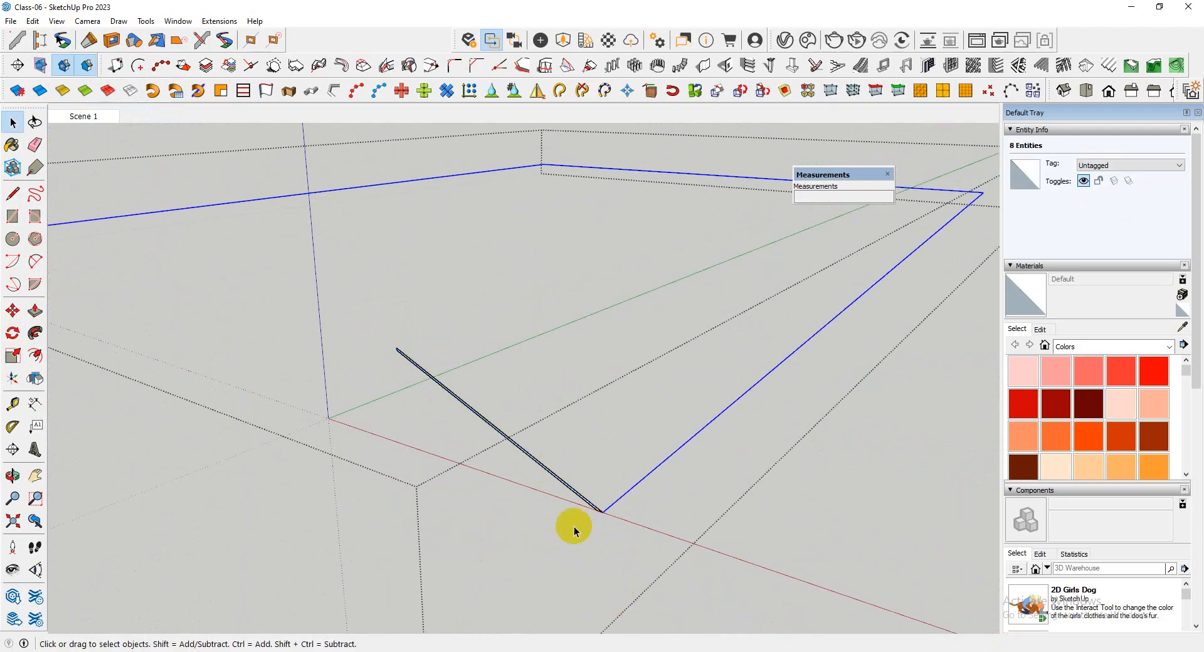
double_click(591, 506, "shift")
scroll(592, 509, "up", 5)
scroll(595, 512, "down", 4)
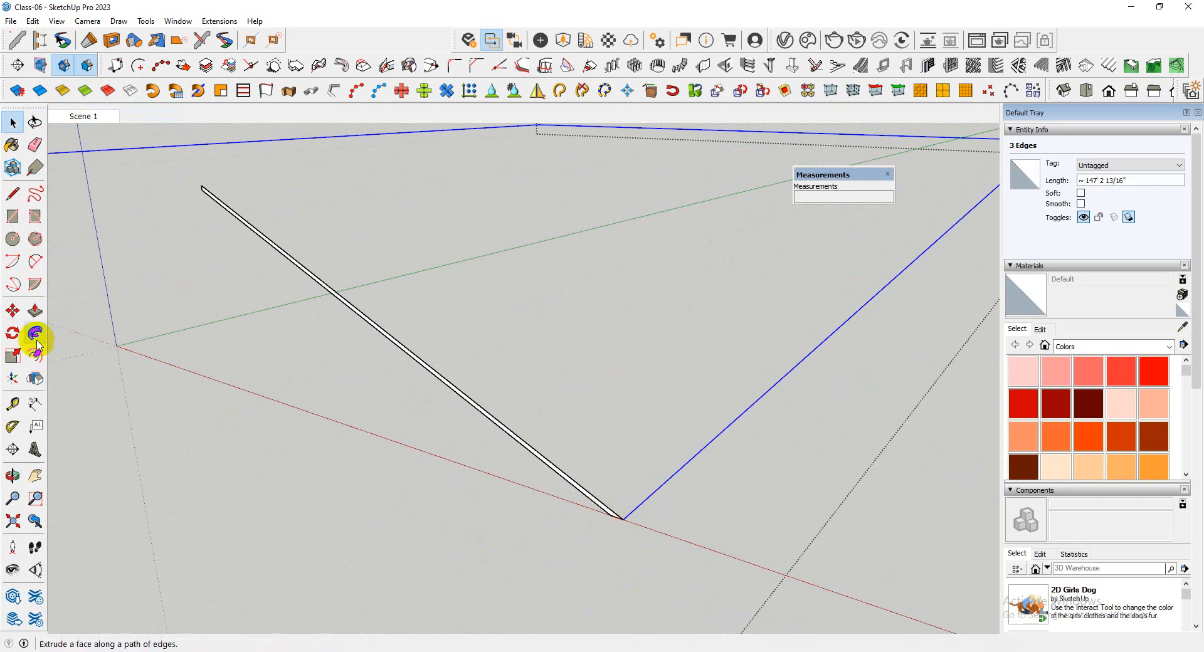
left_click(612, 516)
scroll(503, 540, "down", 5)
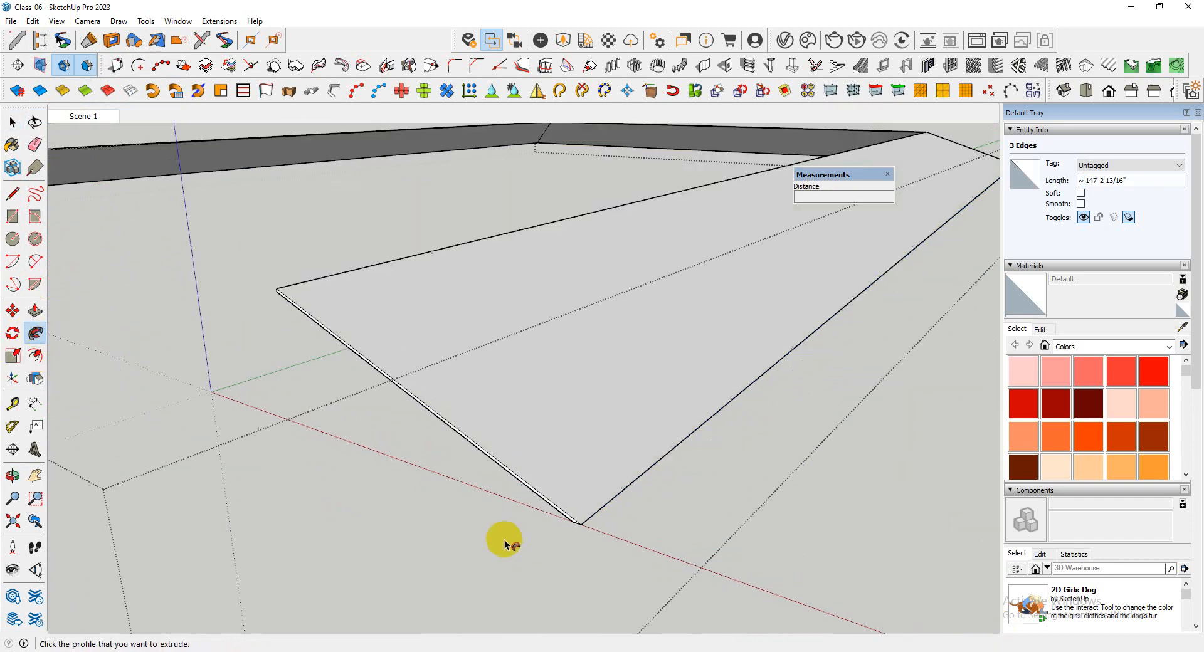
middle_click_drag(502, 539, 243, 414)
scroll(194, 448, "down", 2)
middle_click_drag(400, 487, 474, 467)
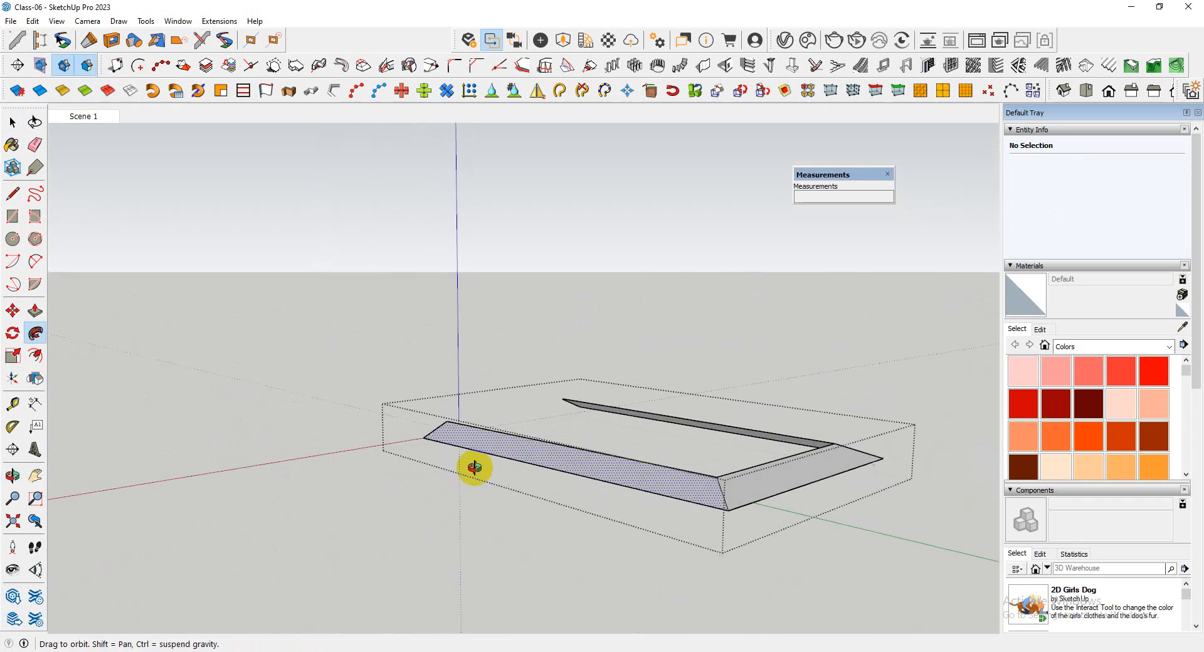
left_click(712, 563)
Examine how the sloping cover sits on the boundary wall around the tower's sides and rear corner
scroll(505, 449, "down", 5)
middle_click_drag(658, 439, 401, 486)
scroll(350, 484, "up", 4)
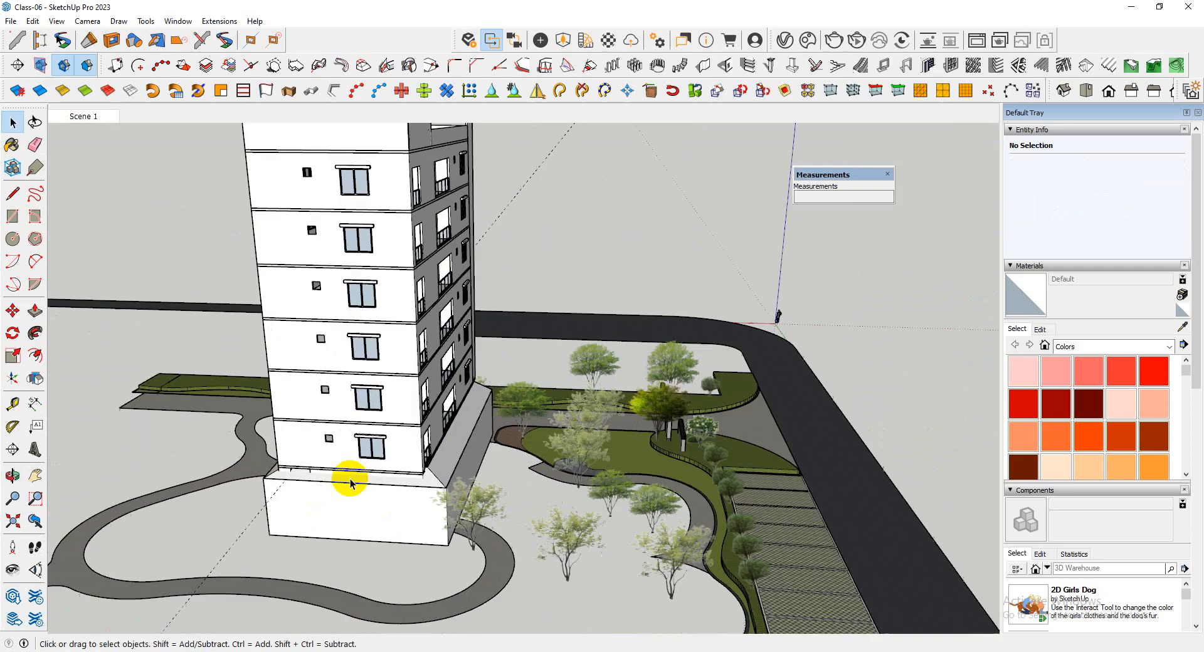
left_click(485, 455)
middle_click_drag(485, 456, 534, 505)
middle_click_drag(568, 392, 638, 413)
scroll(633, 395, "down", 5)
scroll(627, 413, "up", 7)
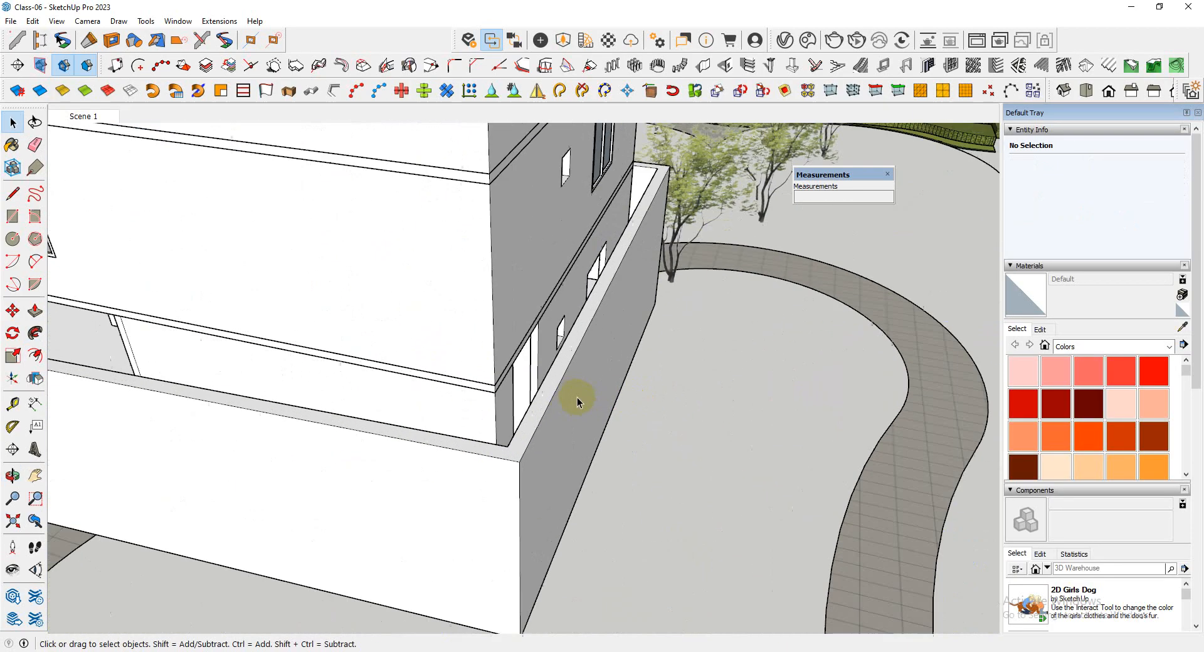
Open the group at the boundary wall's outer corner, check the wall face there, and close the group
double_click(573, 414)
scroll(573, 413, "down", 5)
scroll(594, 408, "up", 5)
scroll(559, 408, "down", 5)
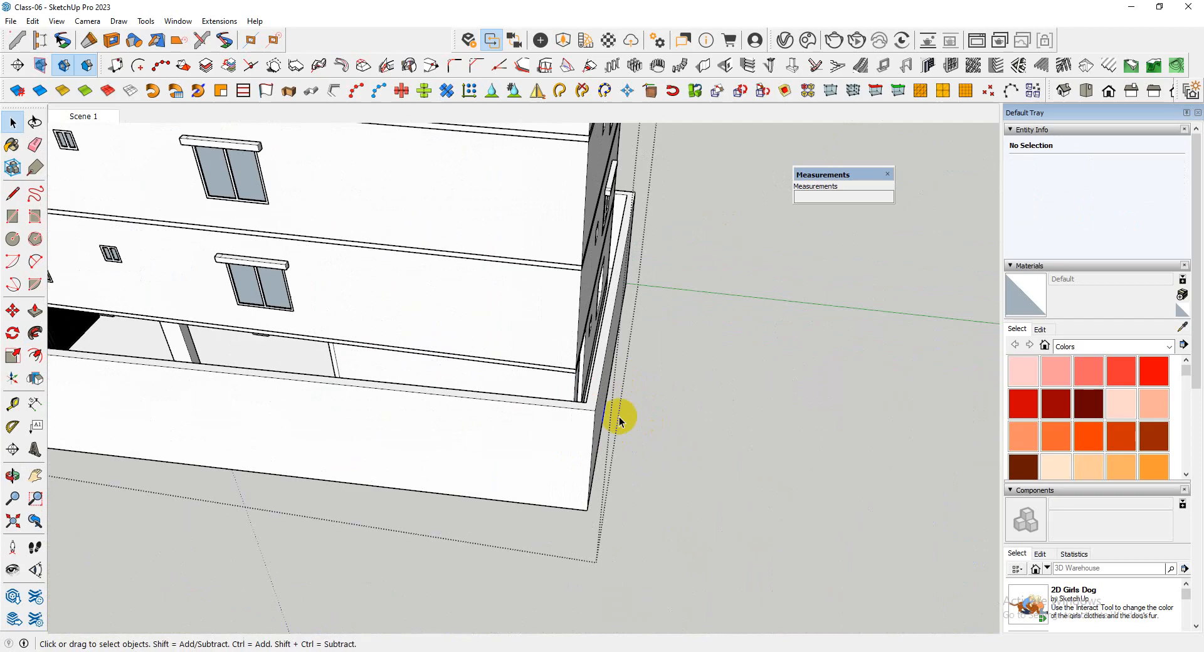
middle_click_drag(616, 419, 634, 390)
left_click(760, 401)
Examine the sloping cover's open end beside the entrance porch and its fit along the tower's front
scroll(688, 460, "down", 4)
middle_click_drag(501, 439, 821, 380)
scroll(462, 396, "up", 4)
middle_click_drag(464, 399, 638, 425)
scroll(524, 425, "up", 3)
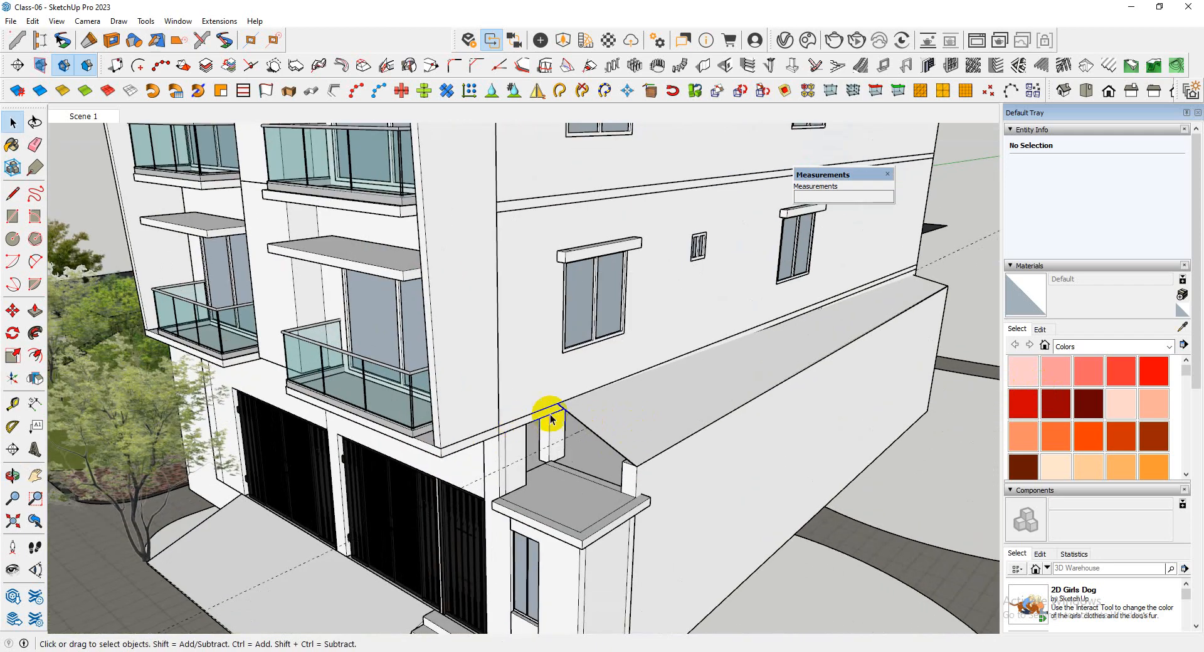
scroll(612, 457, "down", 2)
middle_click_drag(612, 457, 785, 471)
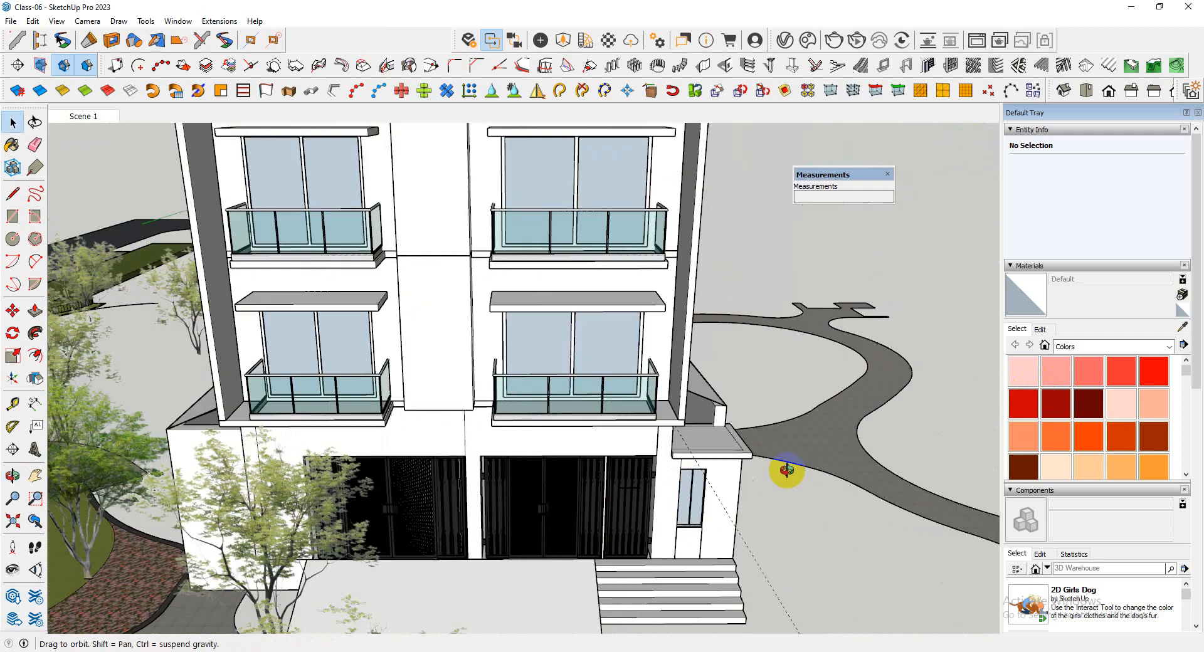
Open the sloping cover's group for editing at its front end beside the entrance porch
scroll(538, 471, "down", 4)
middle_click_drag(538, 470, 507, 470)
scroll(492, 479, "up", 4)
double_click(491, 471)
scroll(507, 471, "down", 3)
scroll(506, 471, "up", 4)
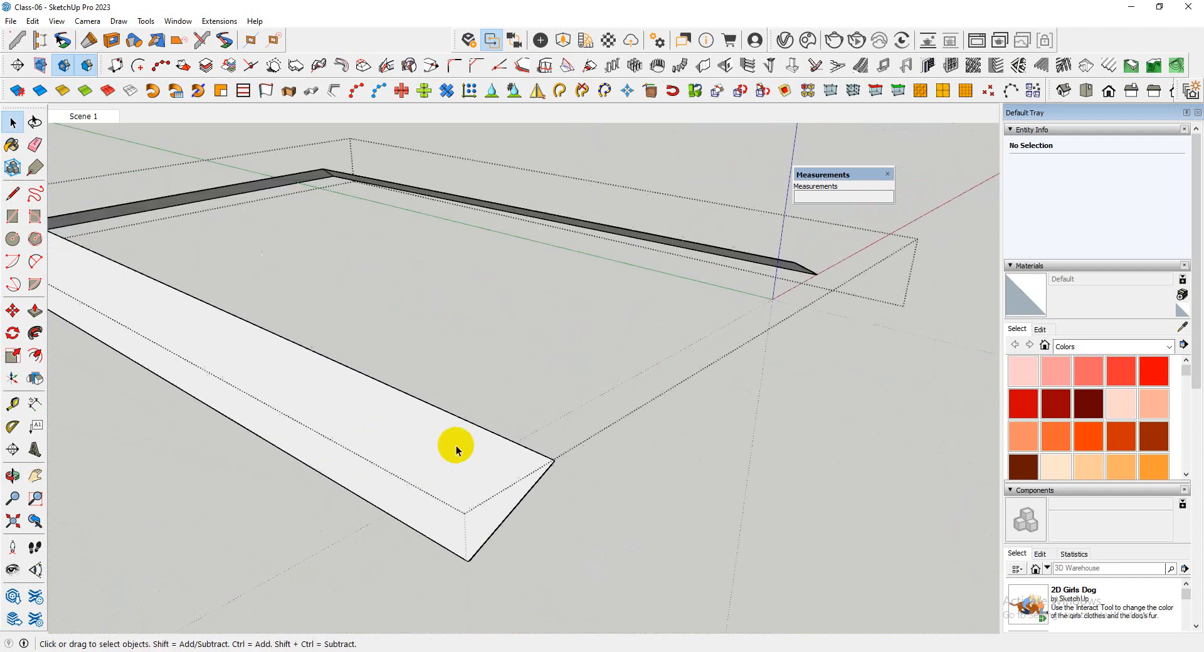
left_click(1070, 349)
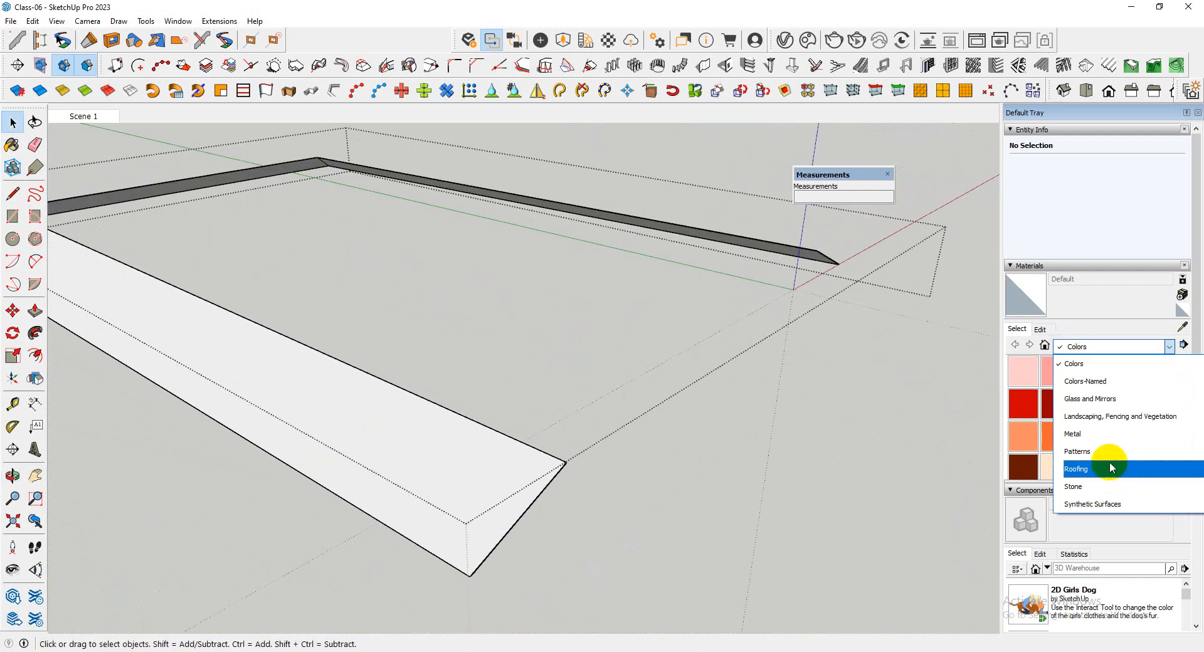
scroll(1094, 402, "down", 4)
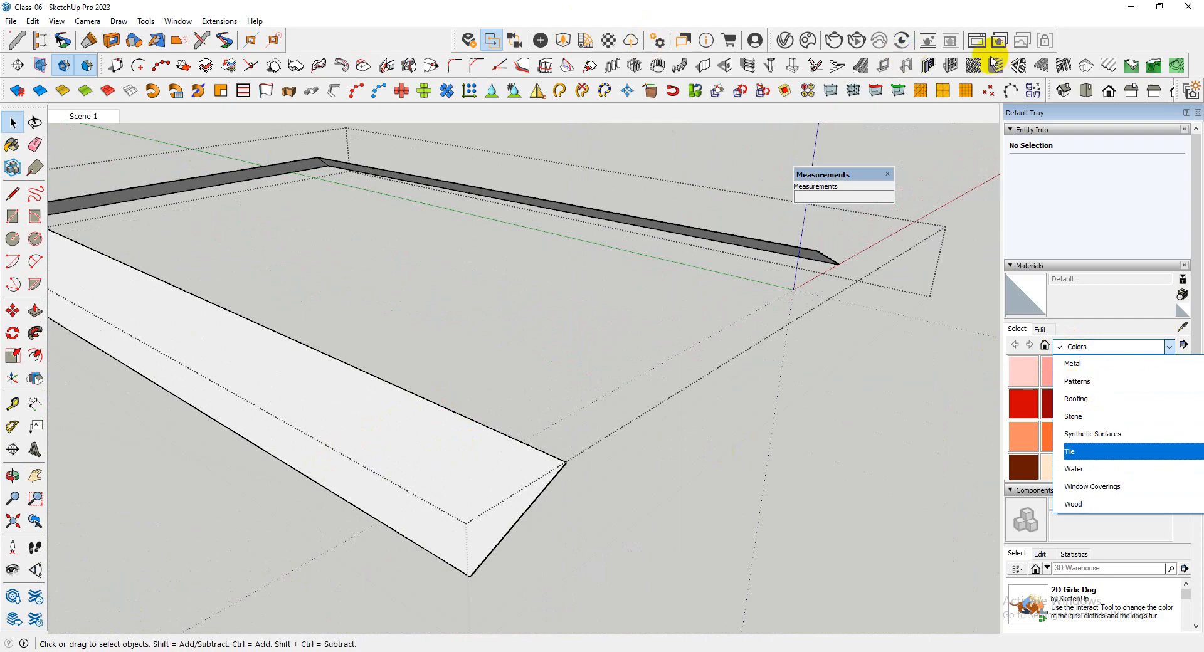
left_click(1082, 68)
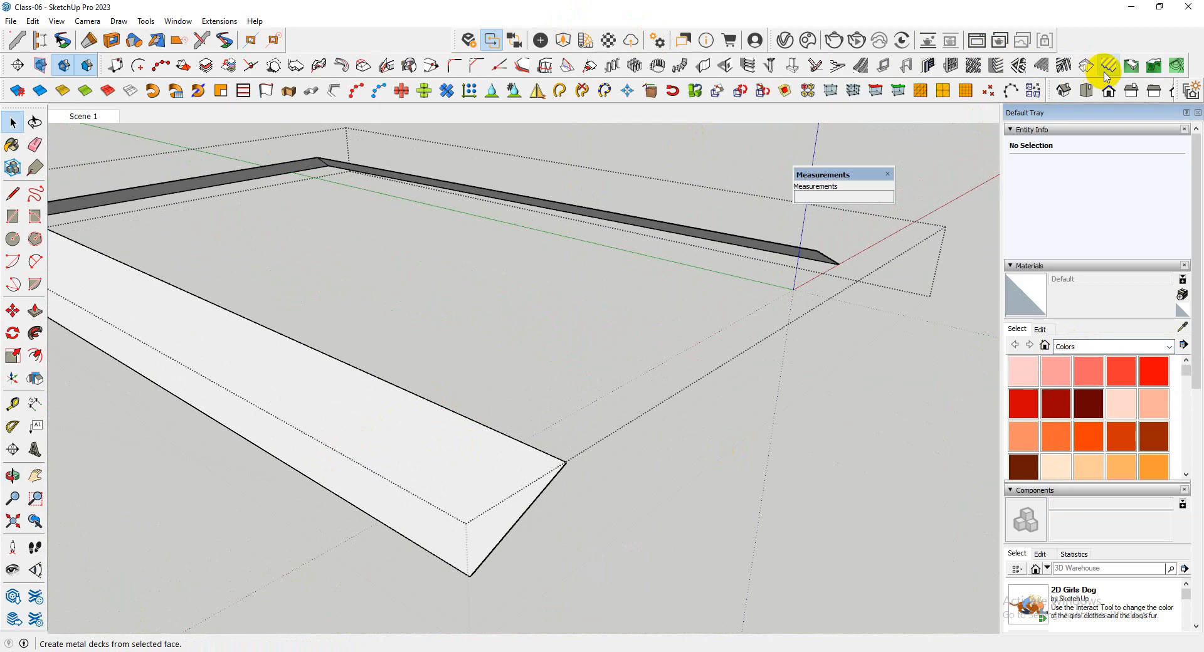
left_click(1108, 68)
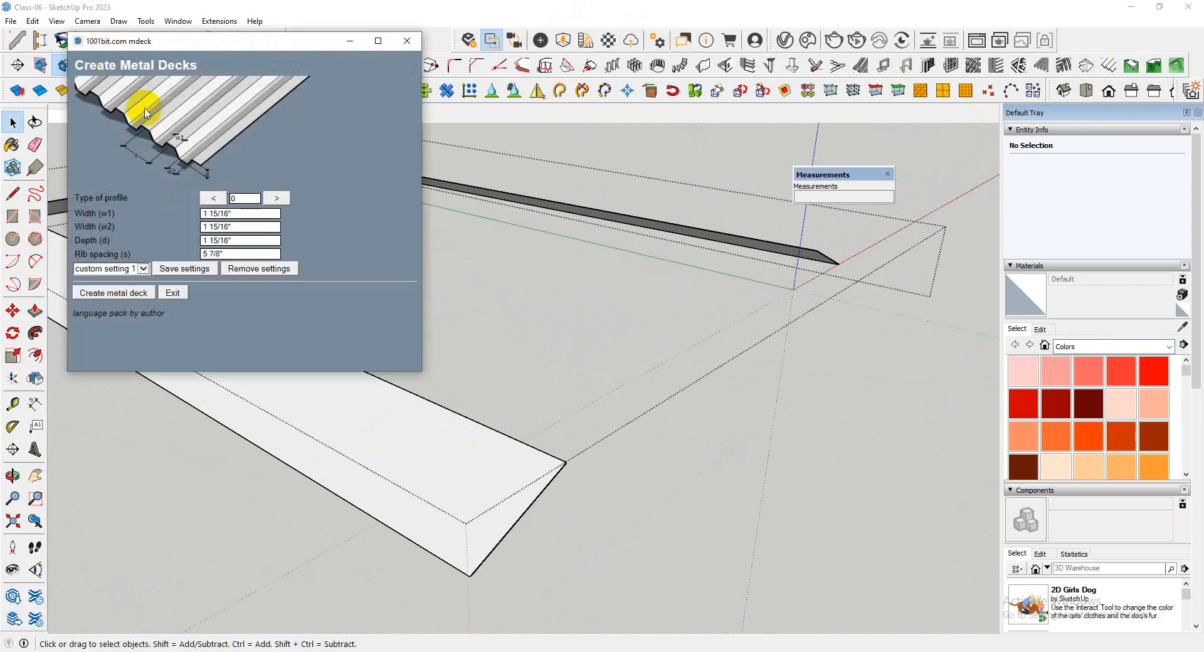
left_click_drag(226, 44, 532, 79)
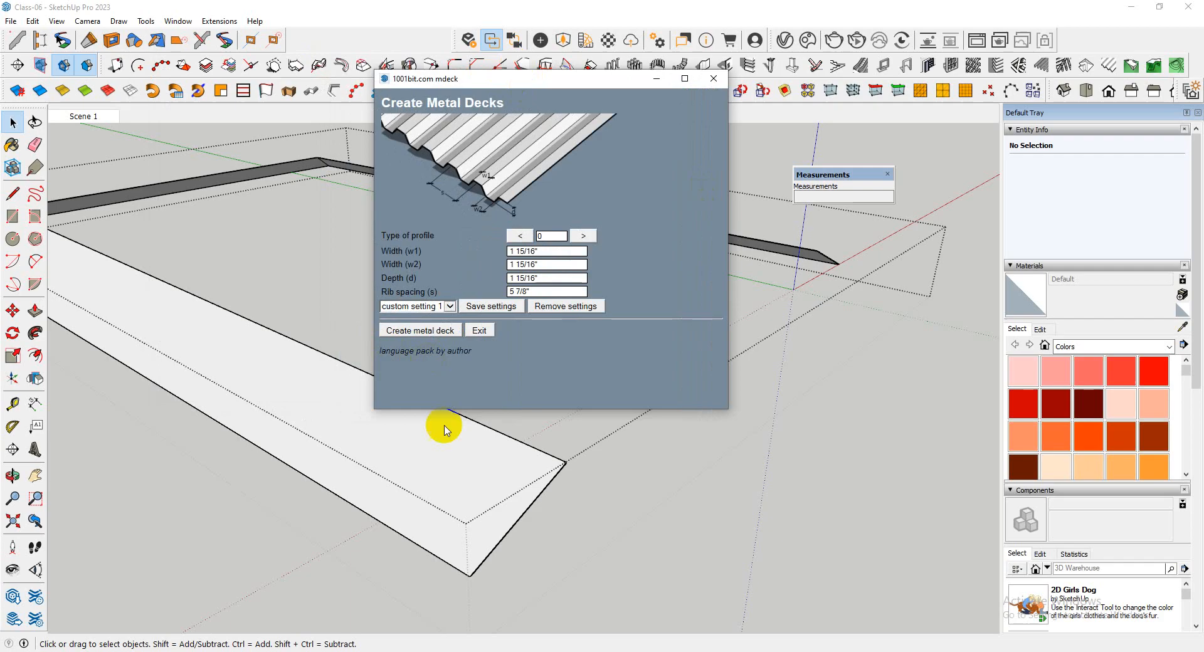
scroll(555, 485, "up", 3)
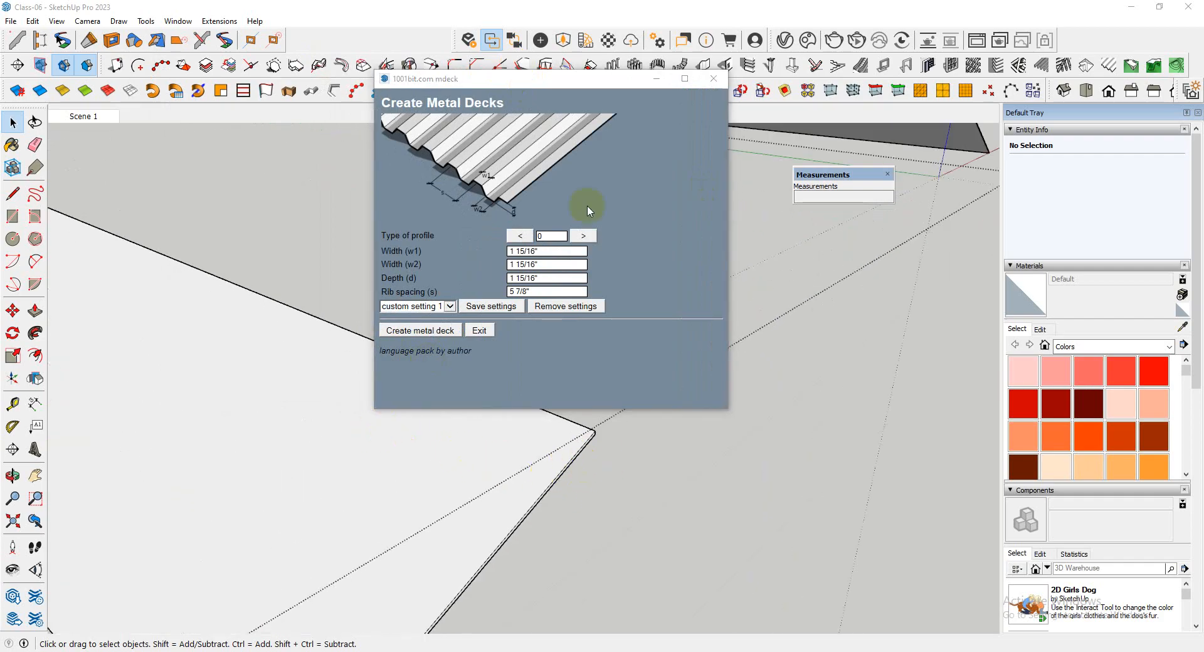
left_click_drag(612, 78, 943, 251)
left_click(457, 470)
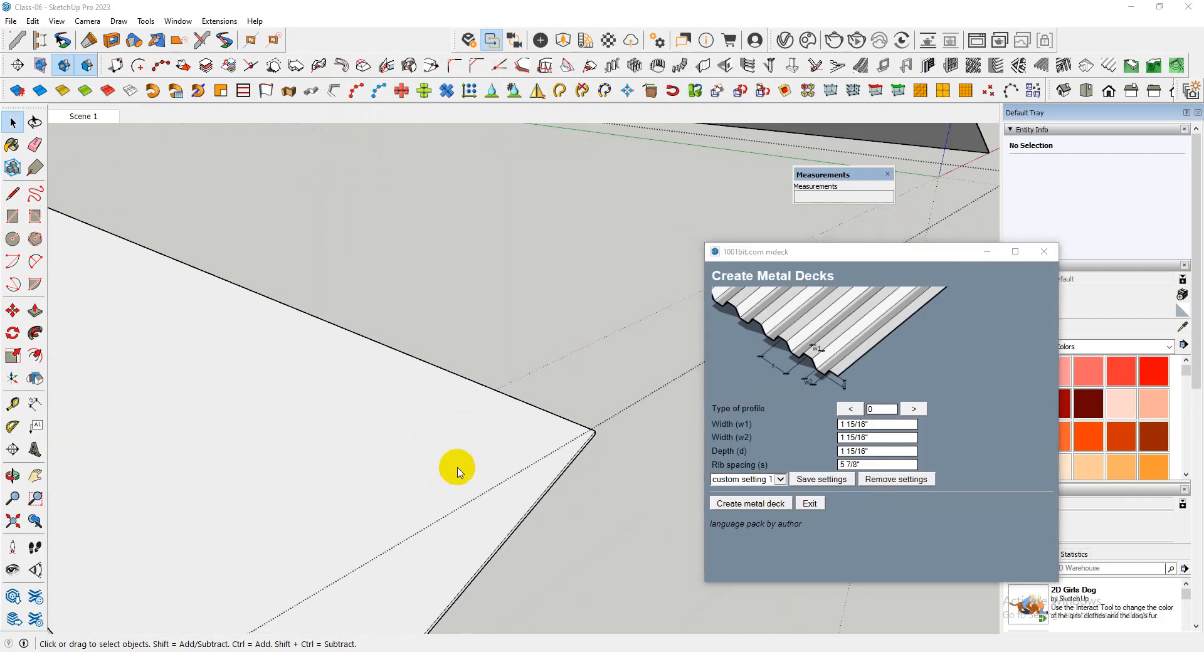
left_click(1044, 251)
Select the sloping faces on all three sides of the cover together with their edges and group them
scroll(498, 462, "down", 5)
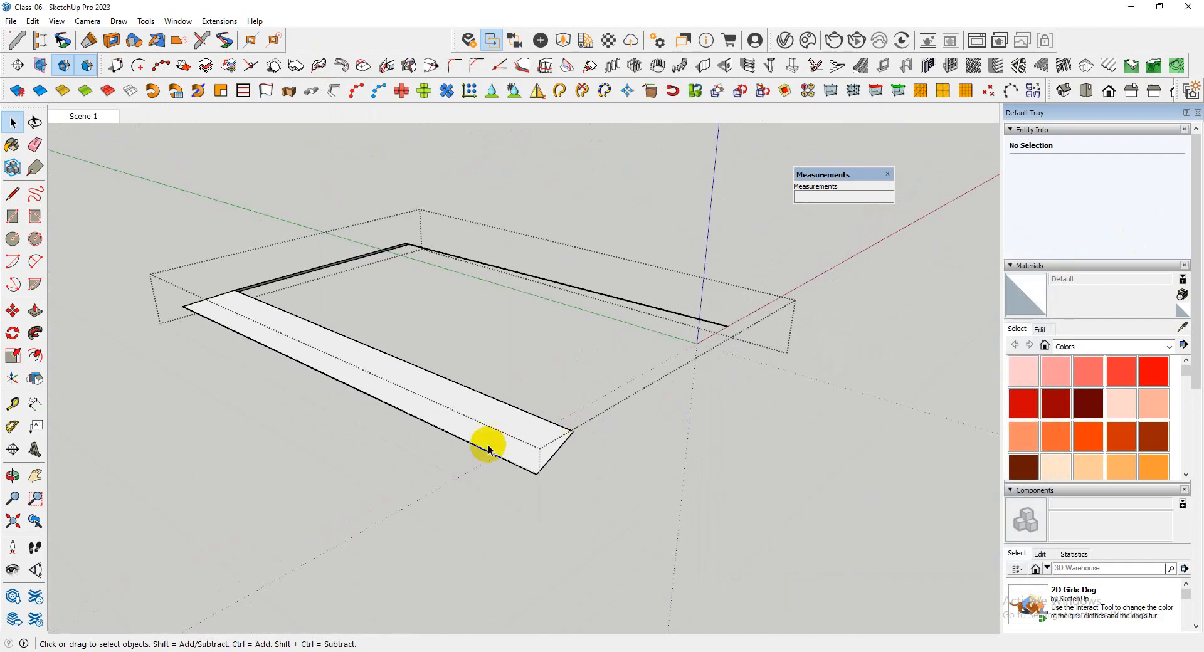
triple_click(504, 437)
middle_click_drag(504, 437, 431, 347)
scroll(414, 335, "up", 3)
scroll(420, 402, "up", 3)
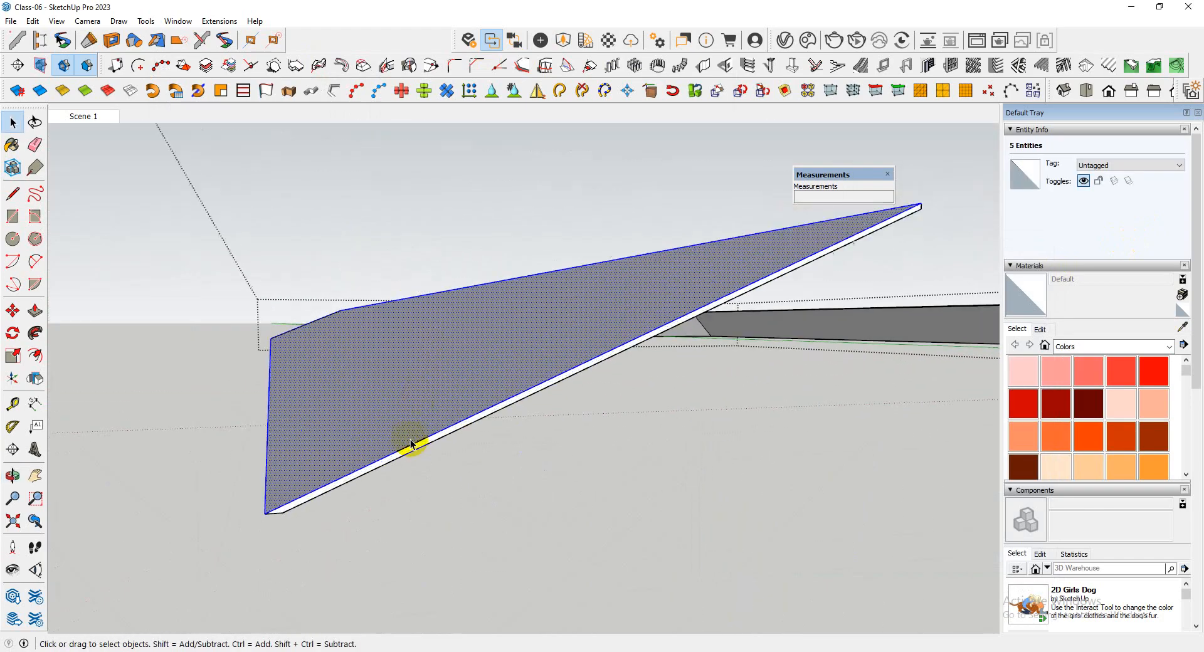
scroll(564, 463, "down", 3)
middle_click_drag(565, 463, 874, 498)
scroll(525, 452, "up", 3)
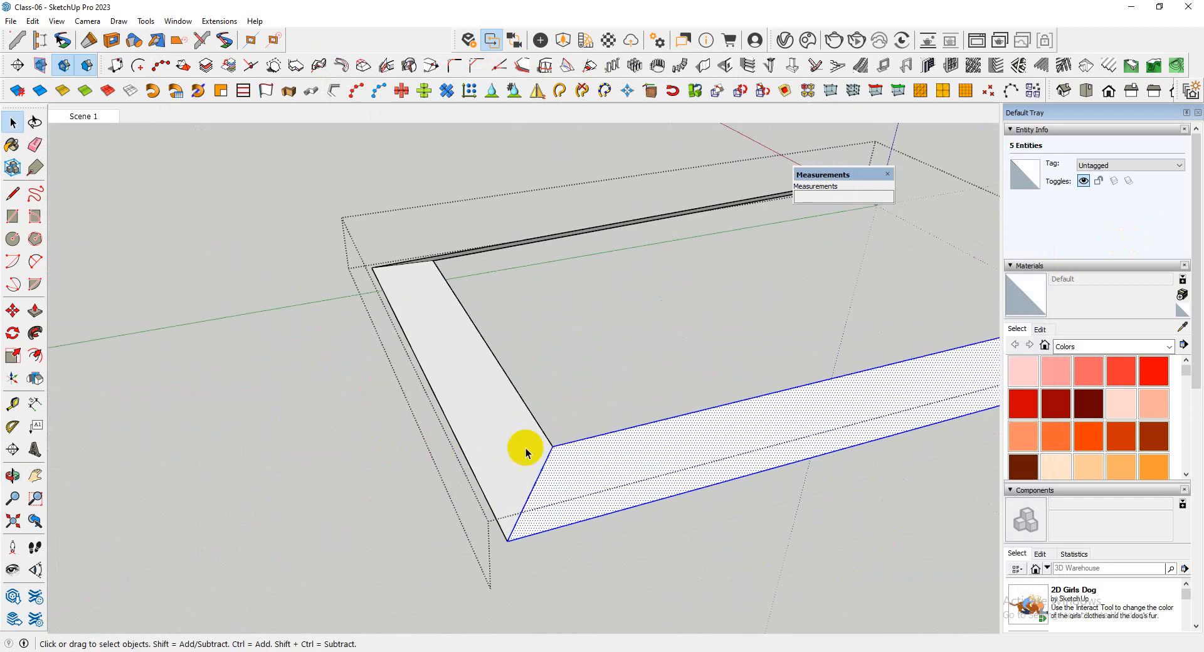
double_click(539, 450, "shift")
scroll(424, 468, "down", 3)
middle_click_drag(310, 436, 847, 477)
scroll(572, 449, "up", 3)
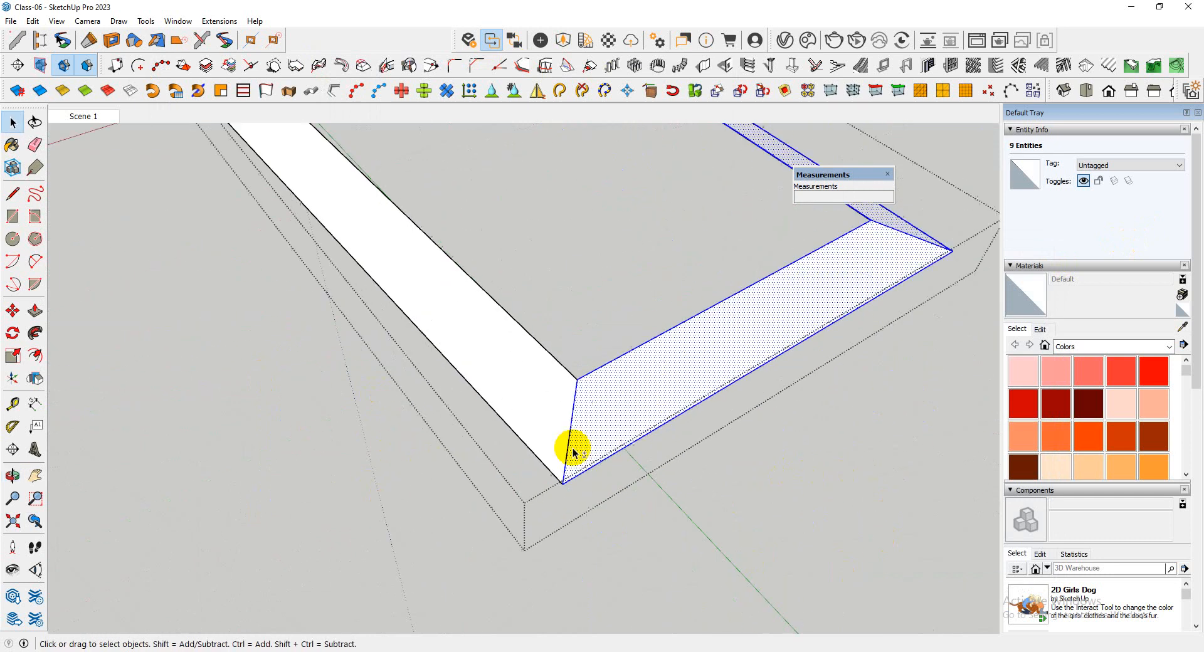
left_click(554, 414, "shift")
double_click(555, 416, "shift")
scroll(533, 482, "down", 3)
middle_click_drag(187, 387, 859, 370)
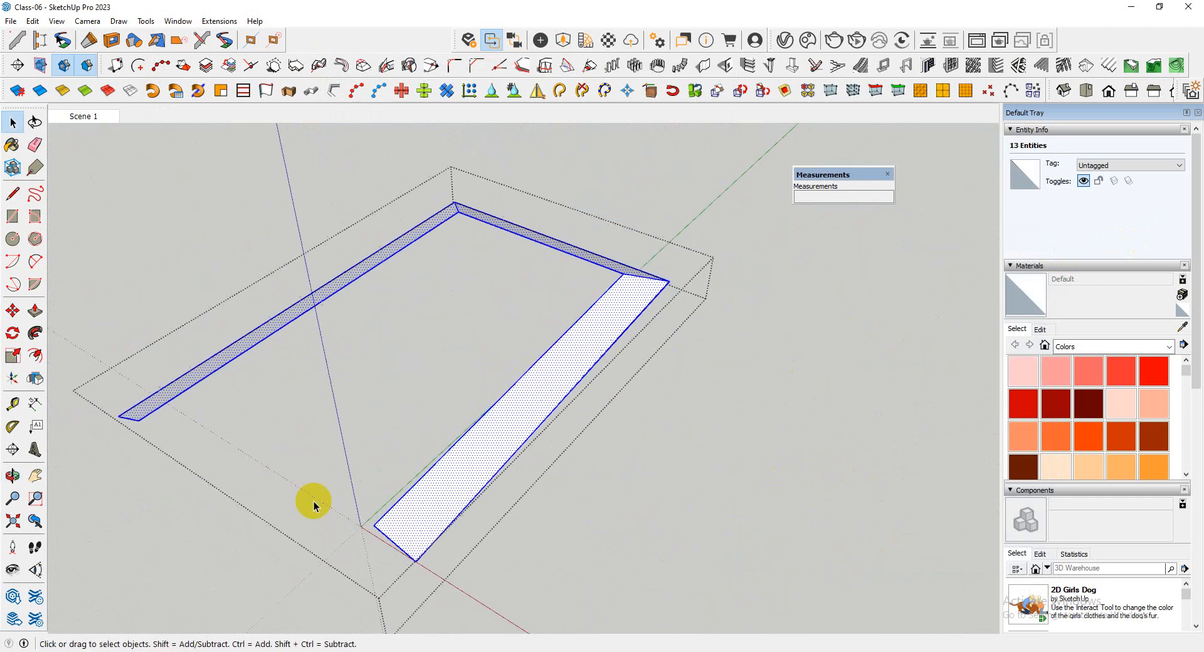
middle_click_drag(330, 539, 602, 403)
scroll(626, 396, "up", 3)
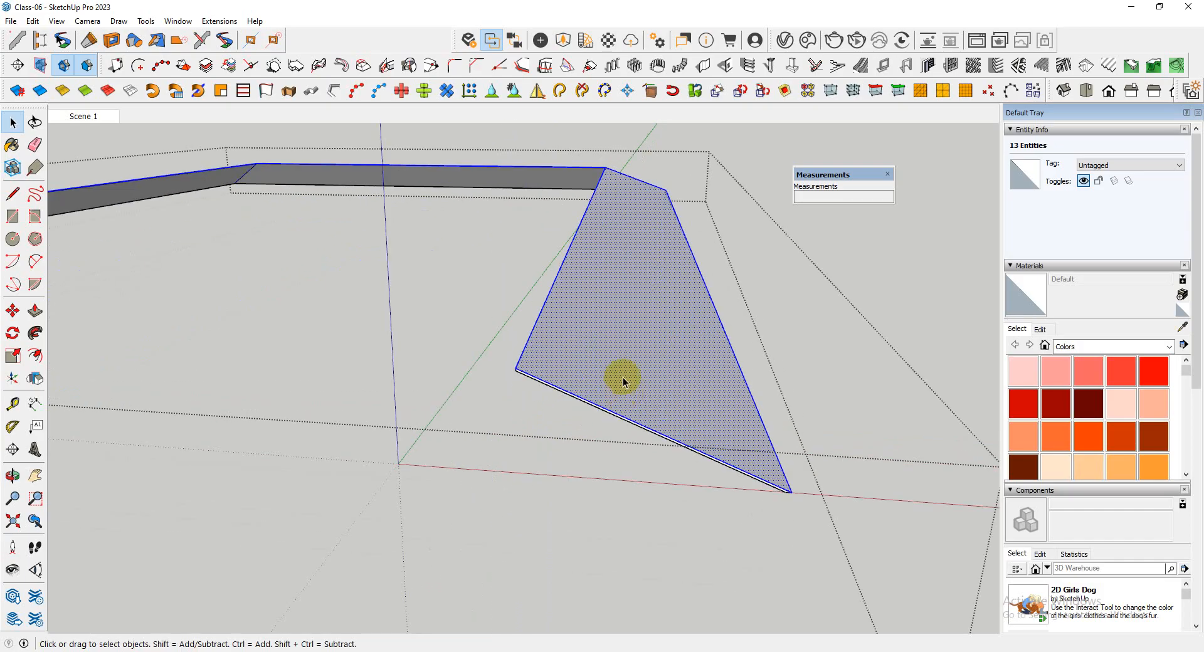
right_click(624, 380)
left_click(725, 190)
Select the cover's thin end face and then all the loose geometry connected to it
double_click(586, 414)
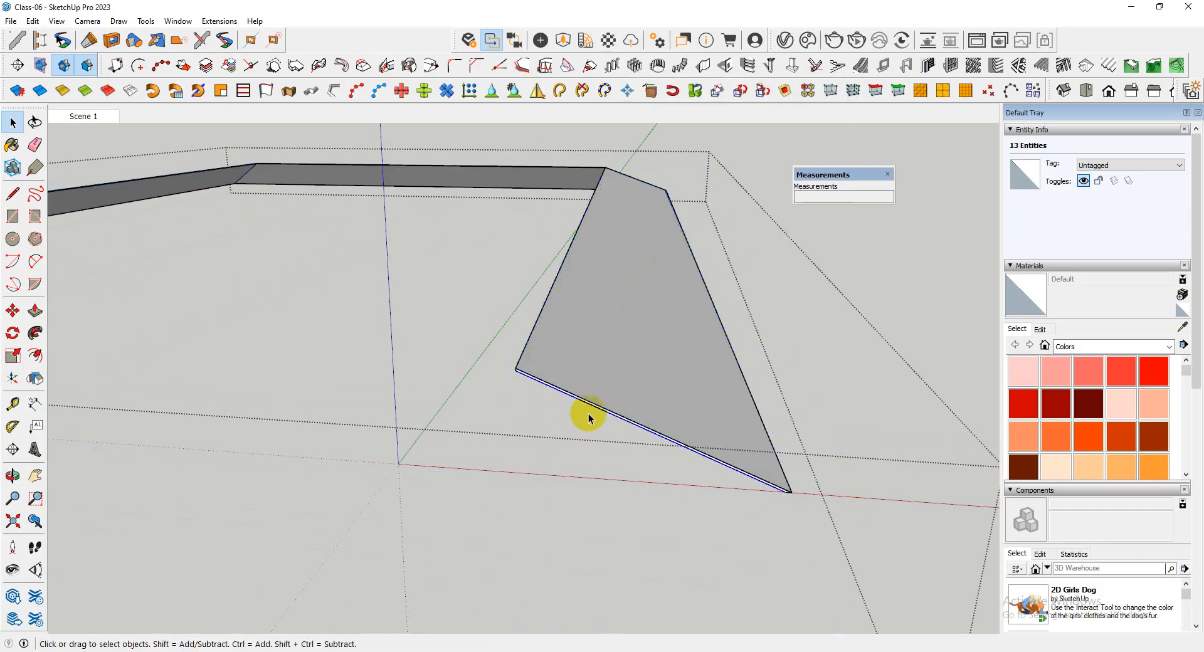
middle_click_drag(586, 414, 688, 394)
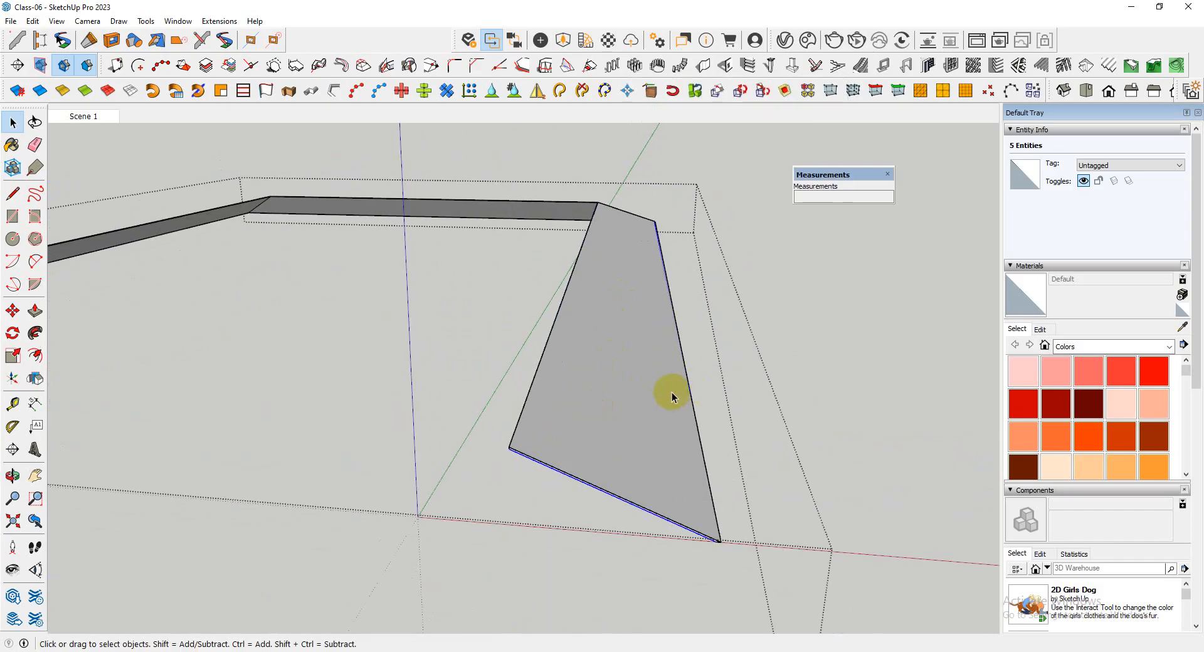
mouse_move(574, 416)
middle_mouse_down()
mouse_move(556, 430)
mouse_move(763, 287)
mouse_move(585, 426)
middle_mouse_up()
scroll(607, 412, "up", 3)
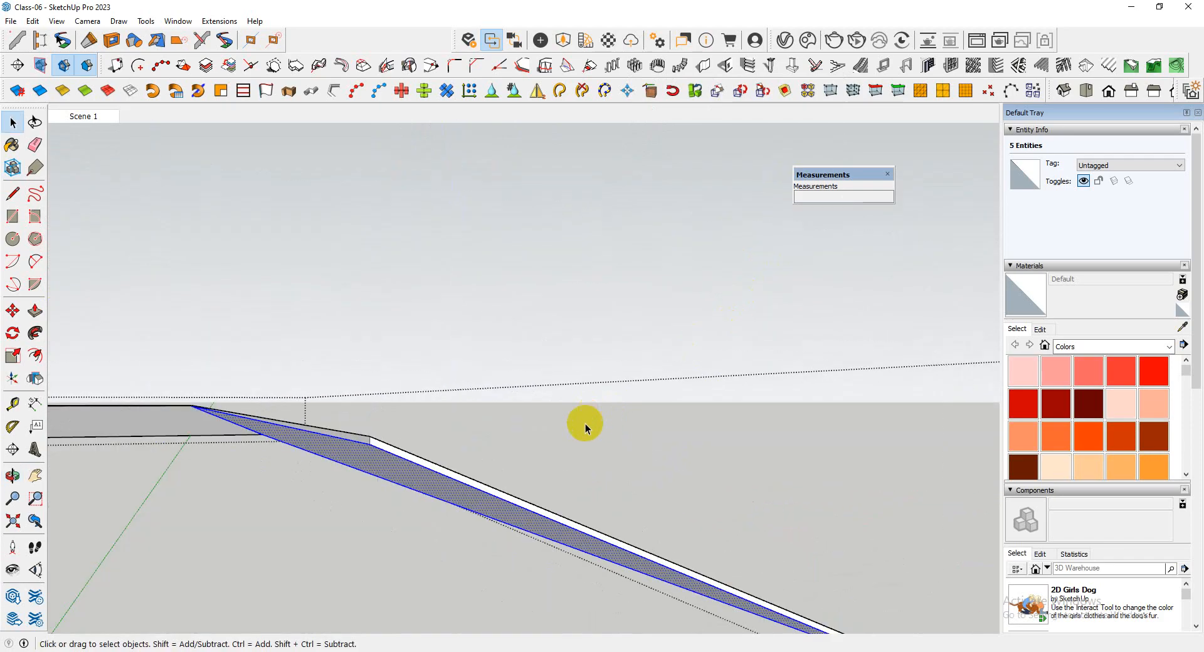
triple_click(439, 468)
scroll(599, 455, "down", 5)
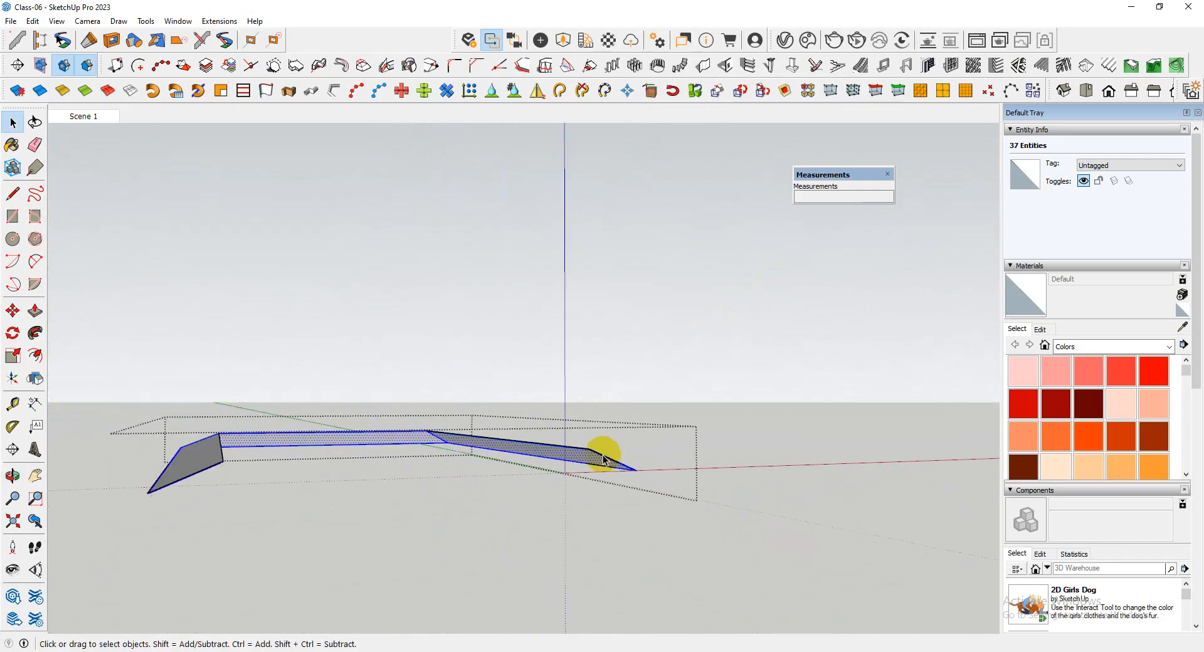
Reselect the loose cover geometry from the thin face at the opposite end and inspect the rear corner
middle_click_drag(604, 457, 392, 502)
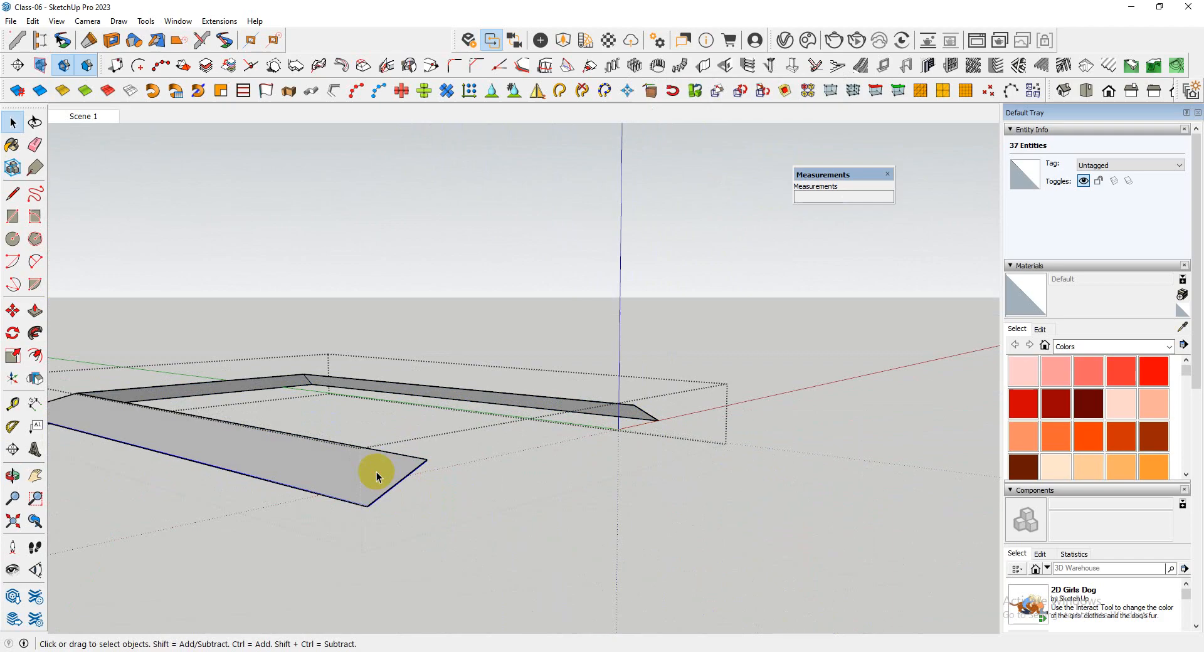
scroll(377, 472, "up", 8)
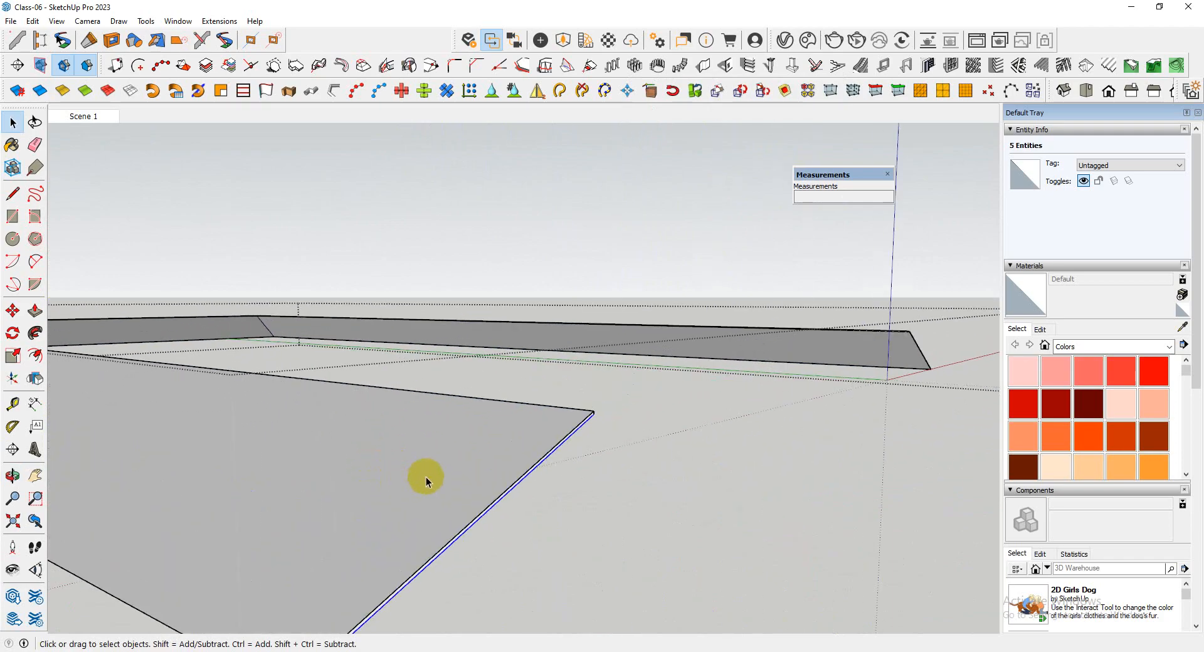
middle_click_drag(426, 477, 546, 435)
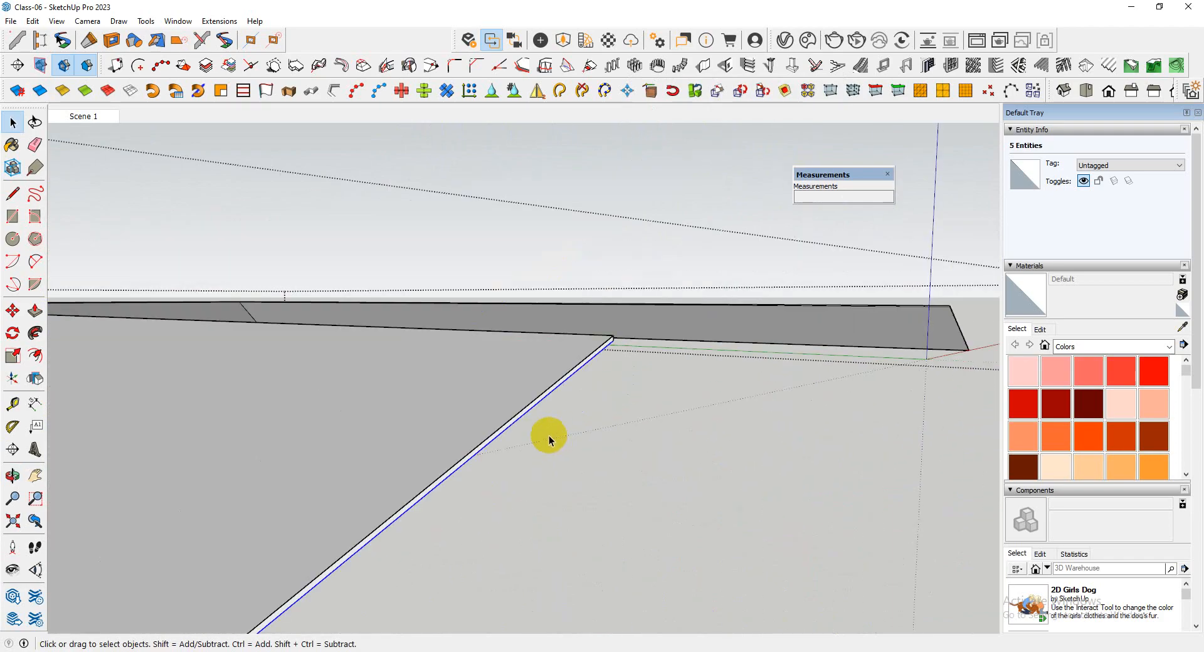
double_click(525, 409)
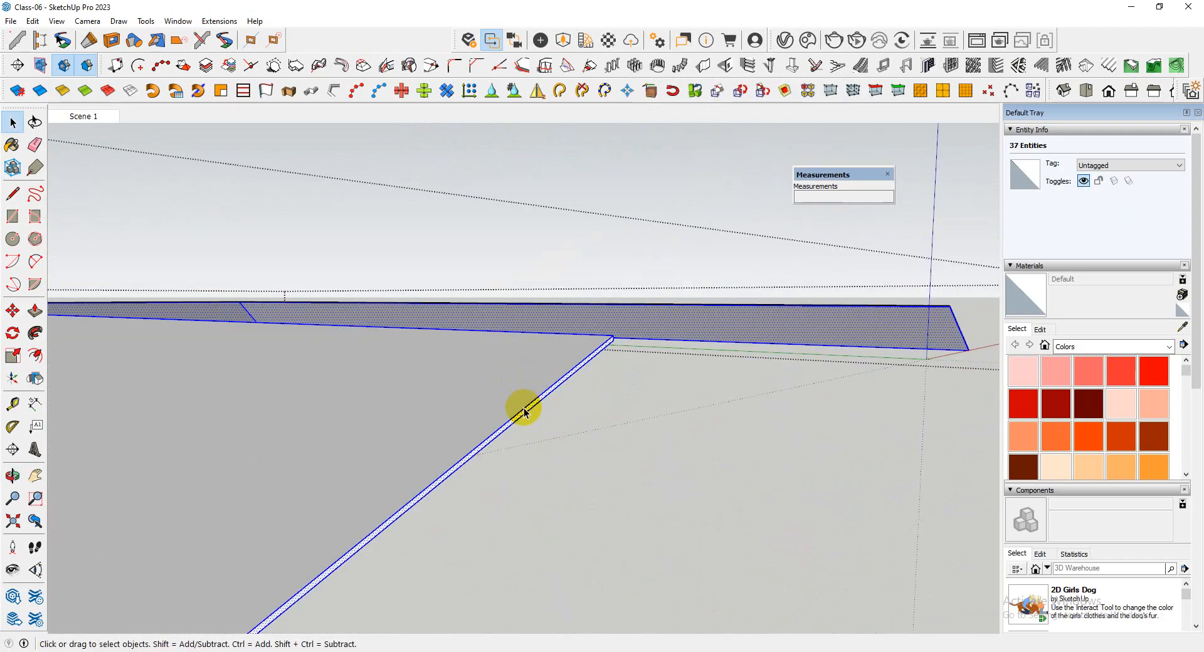
double_click(525, 410)
left_click(522, 411)
middle_click_drag(518, 411, 796, 491)
scroll(314, 479, "up", 5)
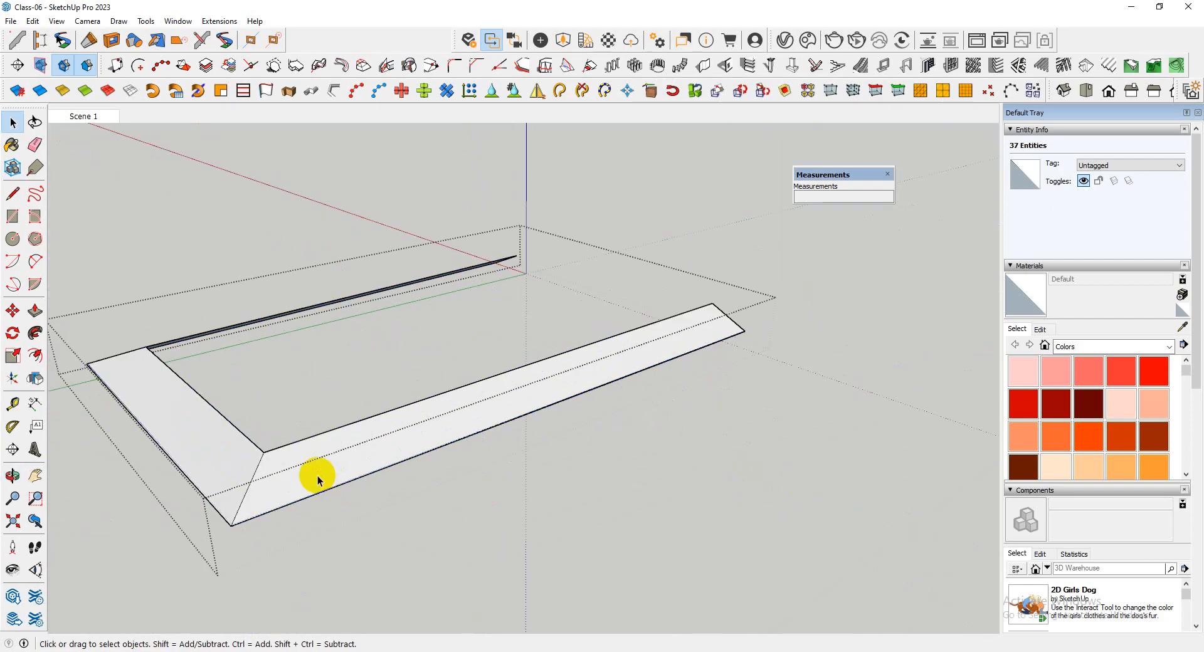
left_click(269, 486)
middle_click_drag(269, 487, 337, 500)
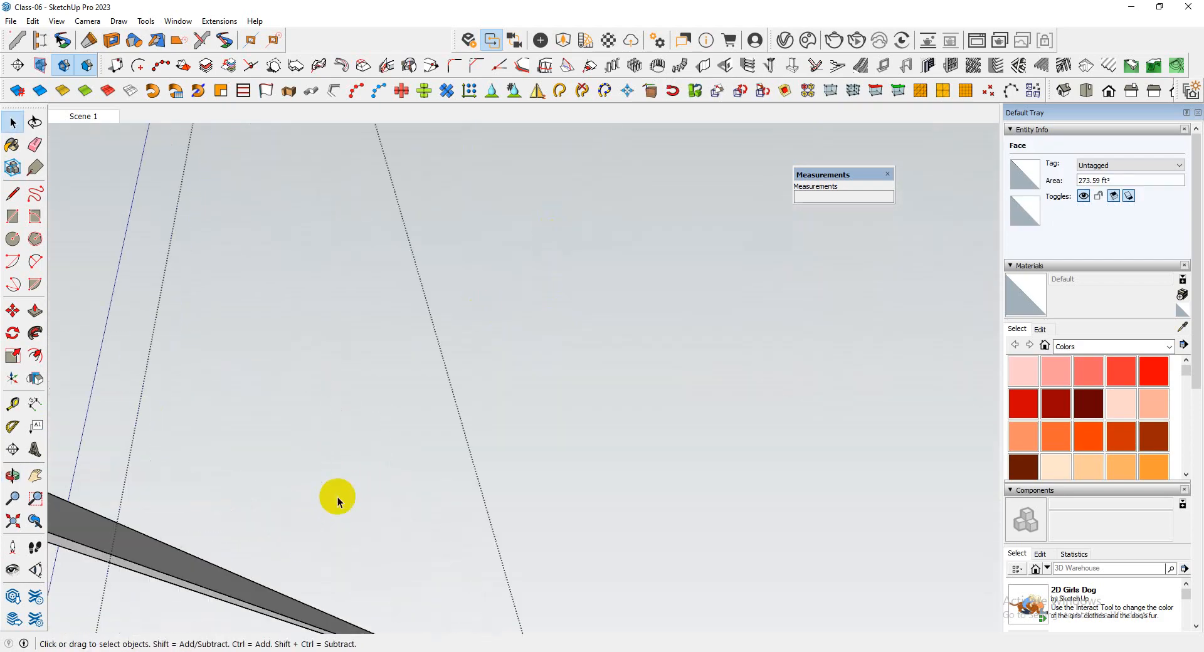
middle_click_drag(259, 572, 338, 580)
scroll(339, 449, "up", 4)
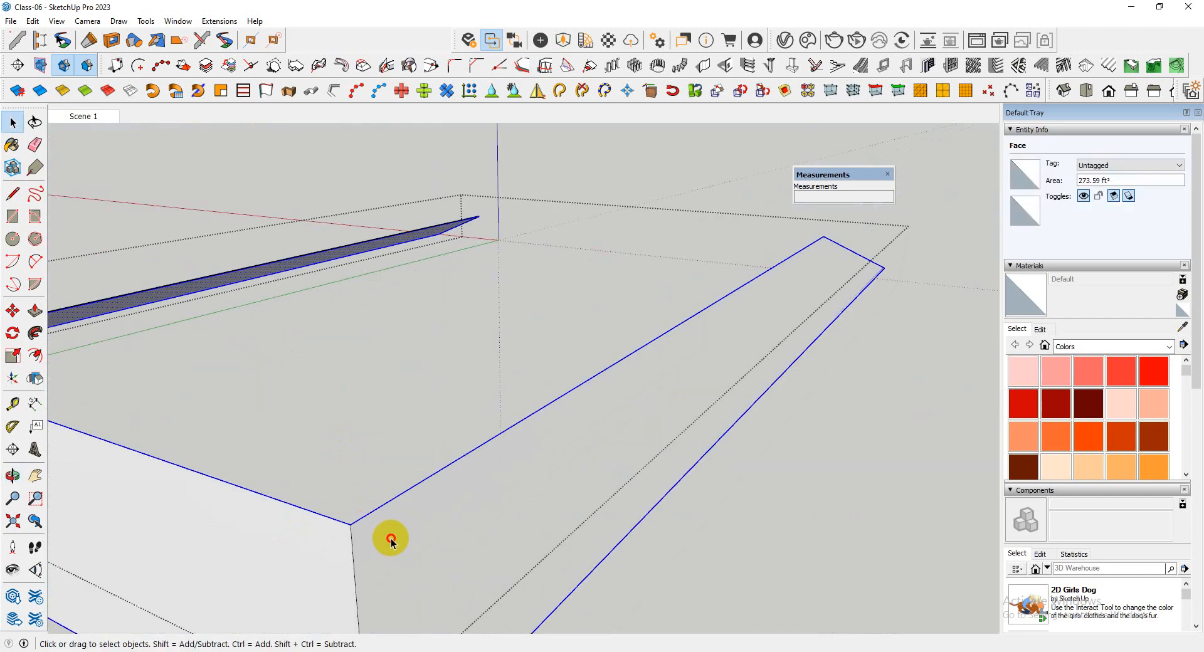
Undo the cover's face grouping and its Follow Me sweep back to the three path edges, and close the group
scroll(365, 457, "down", 5)
middle_click_drag(365, 456, 110, 440)
scroll(110, 441, "down", 2)
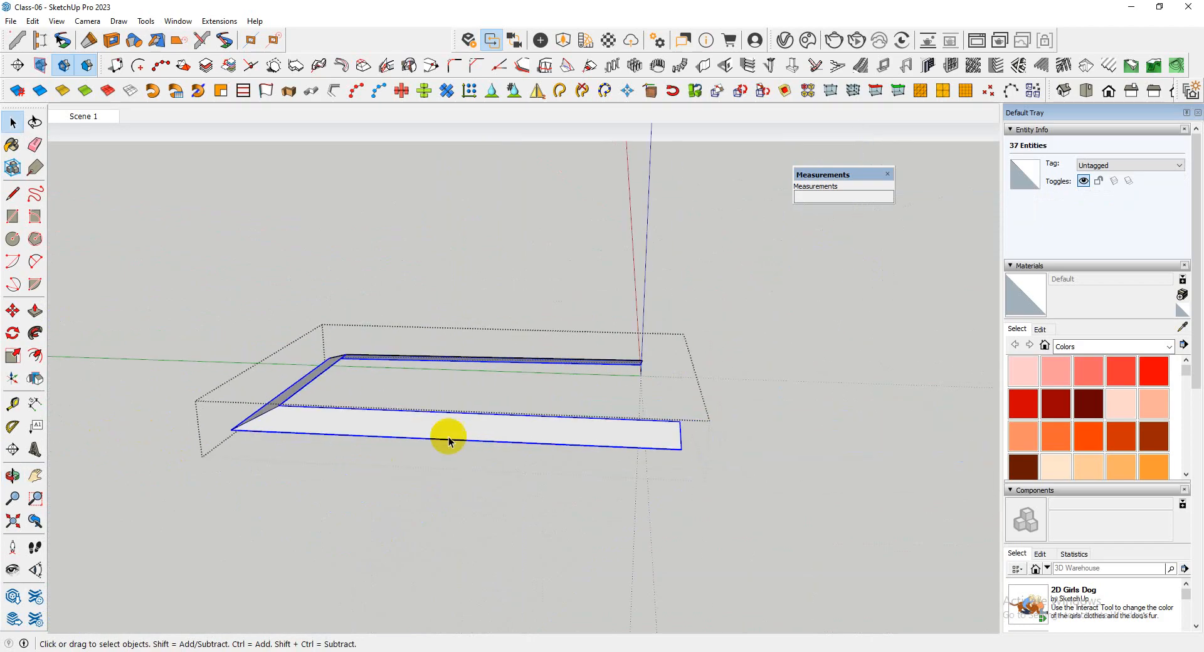
middle_click_drag(449, 439, 72, 458)
scroll(446, 535, "up", 2)
key("ctrl+z")
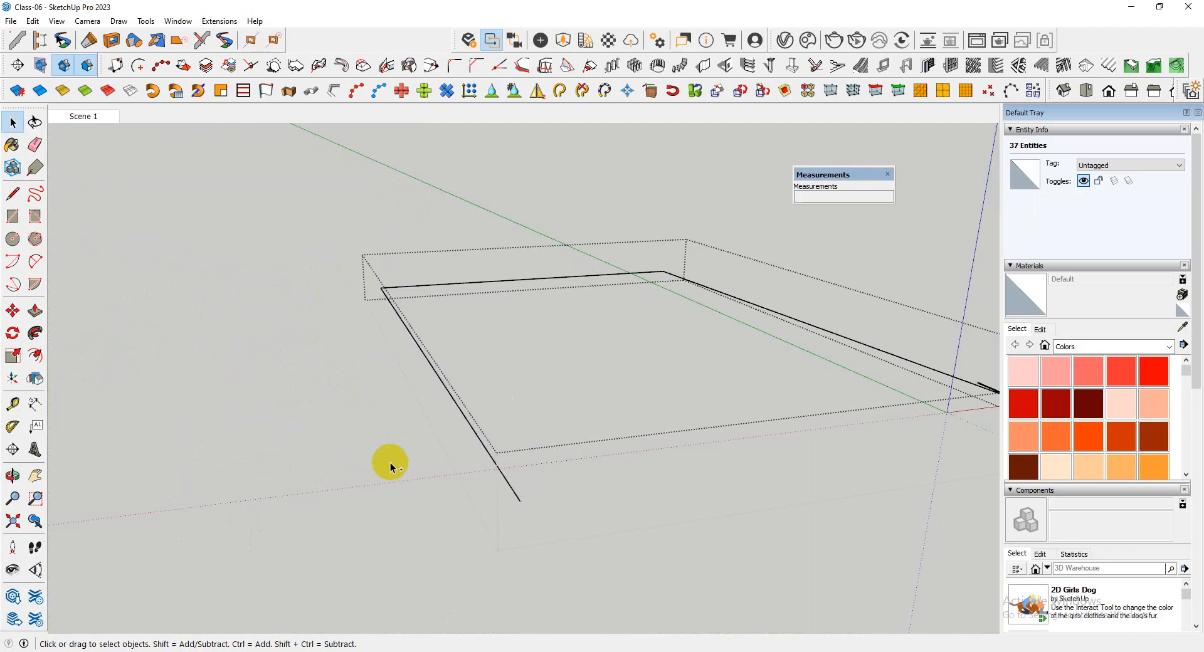
scroll(344, 451, "down", 1)
scroll(282, 439, "down", 2)
middle_click_drag(673, 471, 365, 479)
scroll(401, 496, "up", 5)
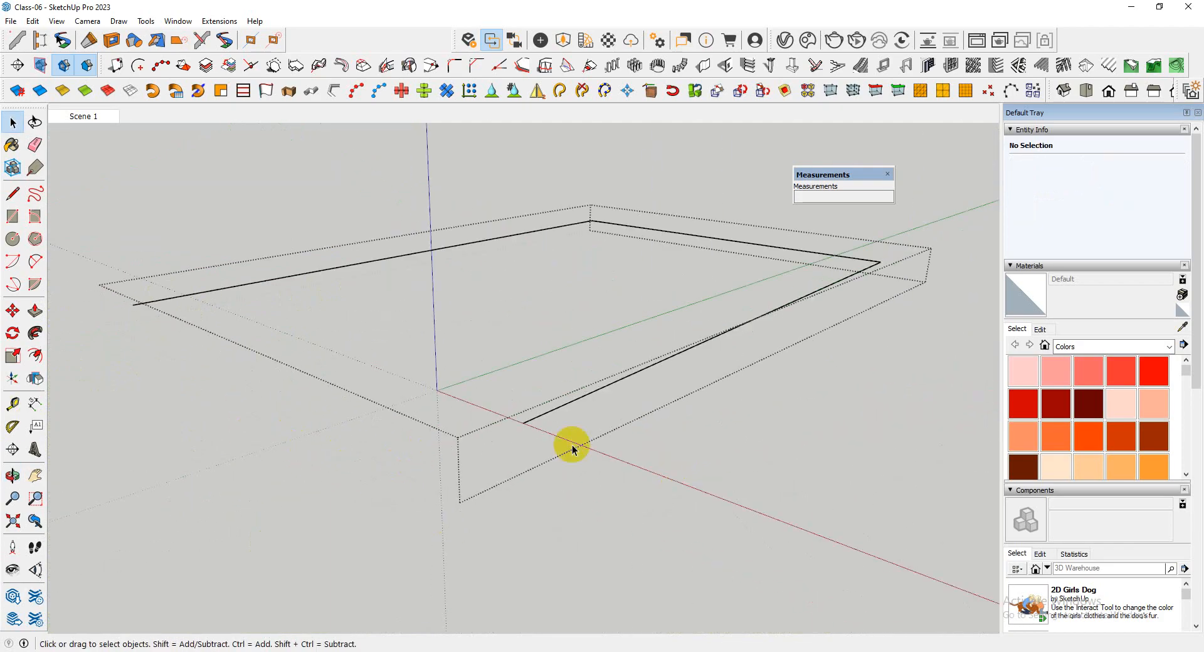
middle_click_drag(556, 498, 475, 494)
scroll(441, 416, "up", 3)
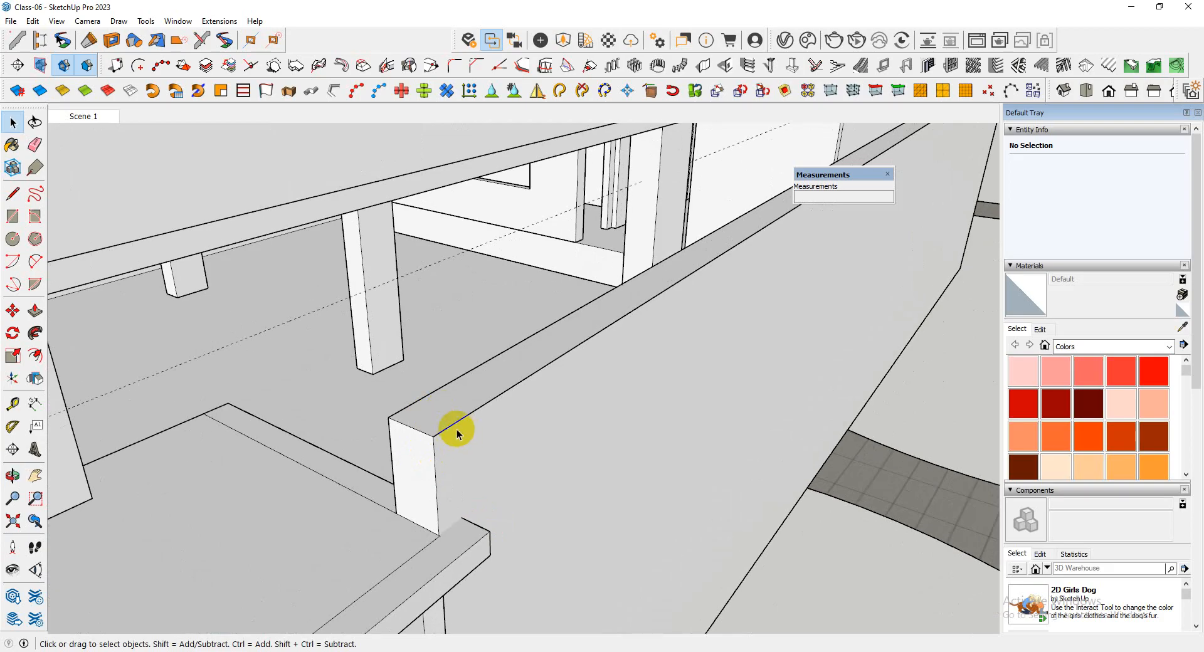
Draw a line about 5' 1" long from the boundary wall's outer top corner beside the porch to the tower's ledge
scroll(456, 430, "up", 2)
scroll(462, 490, "down", 6)
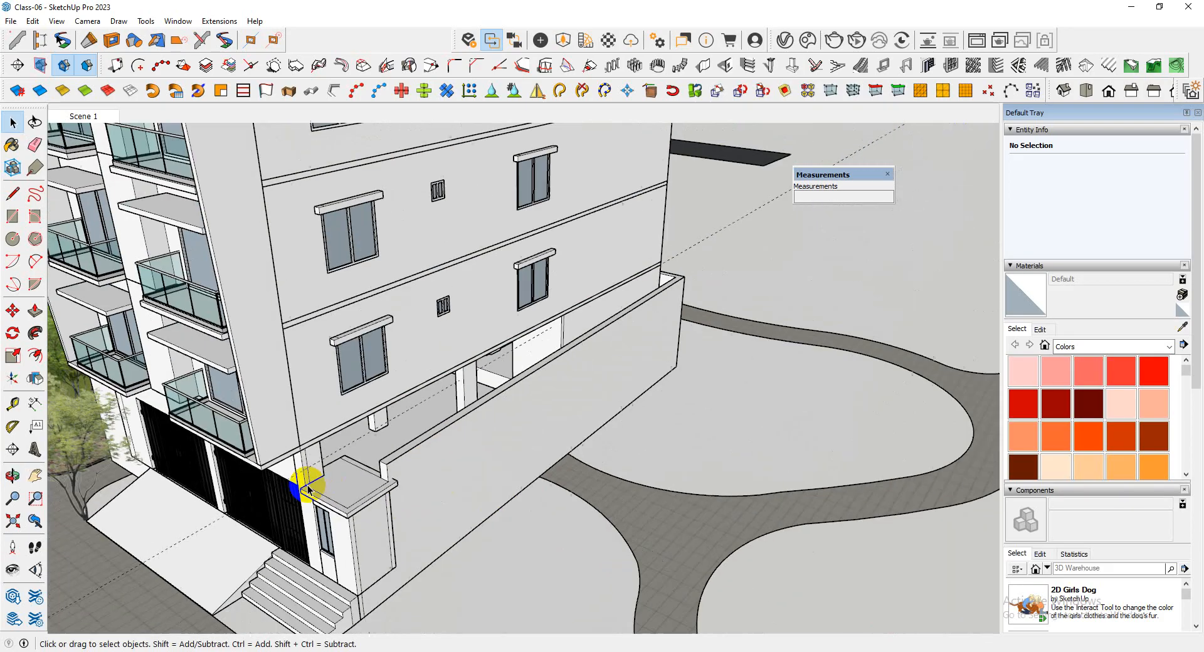
scroll(435, 488, "up", 2)
scroll(366, 456, "up", 5)
middle_click_drag(368, 459, 414, 505)
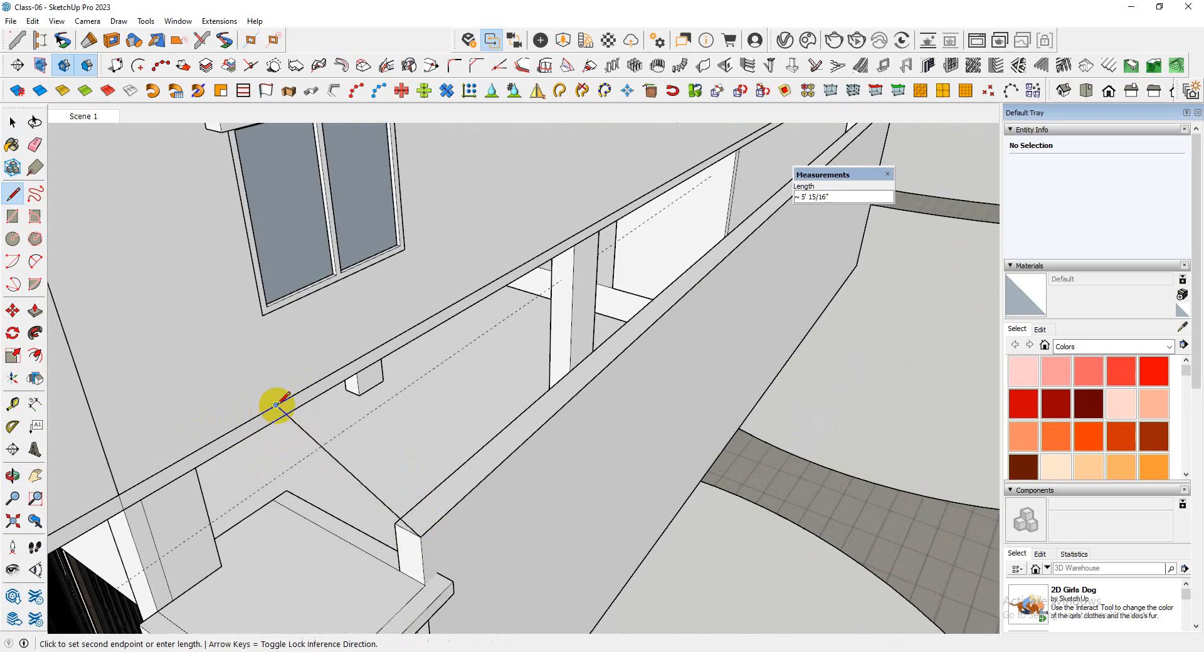
key("space")
Examine where the new line meets the tower's ledge and the outer top corner of the boundary wall
scroll(277, 419, "up", 2)
middle_click_drag(277, 419, 218, 403)
scroll(363, 408, "down", 3)
middle_click_drag(429, 438, 271, 510)
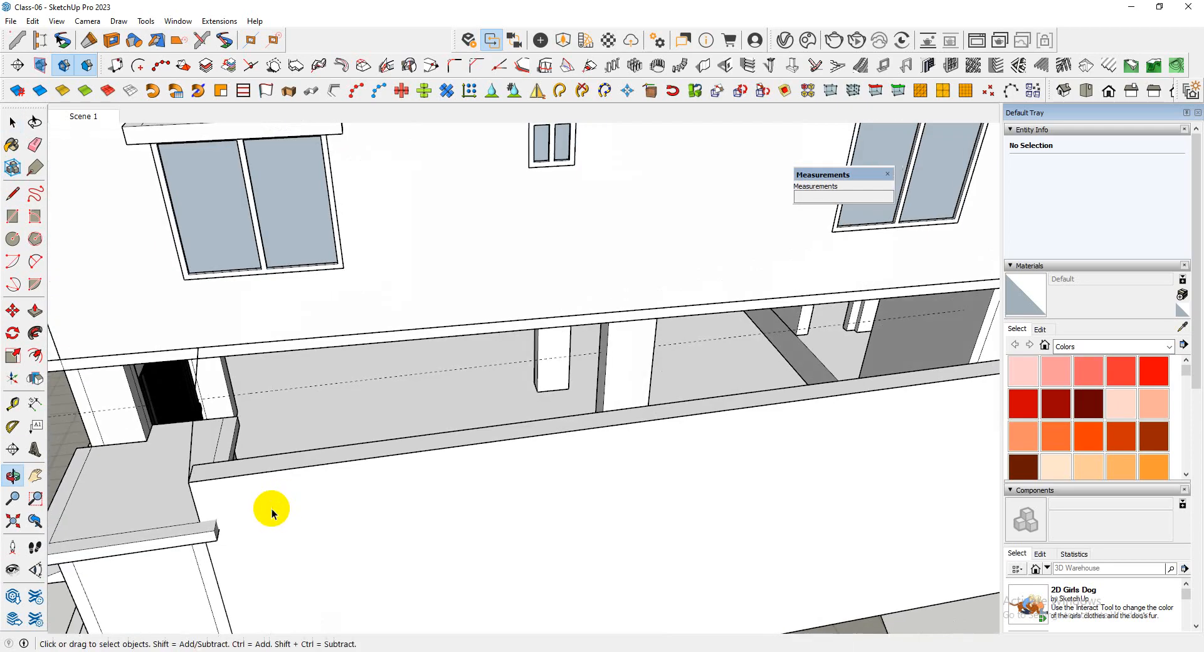
scroll(202, 482, "up", 2)
scroll(171, 481, "up", 2)
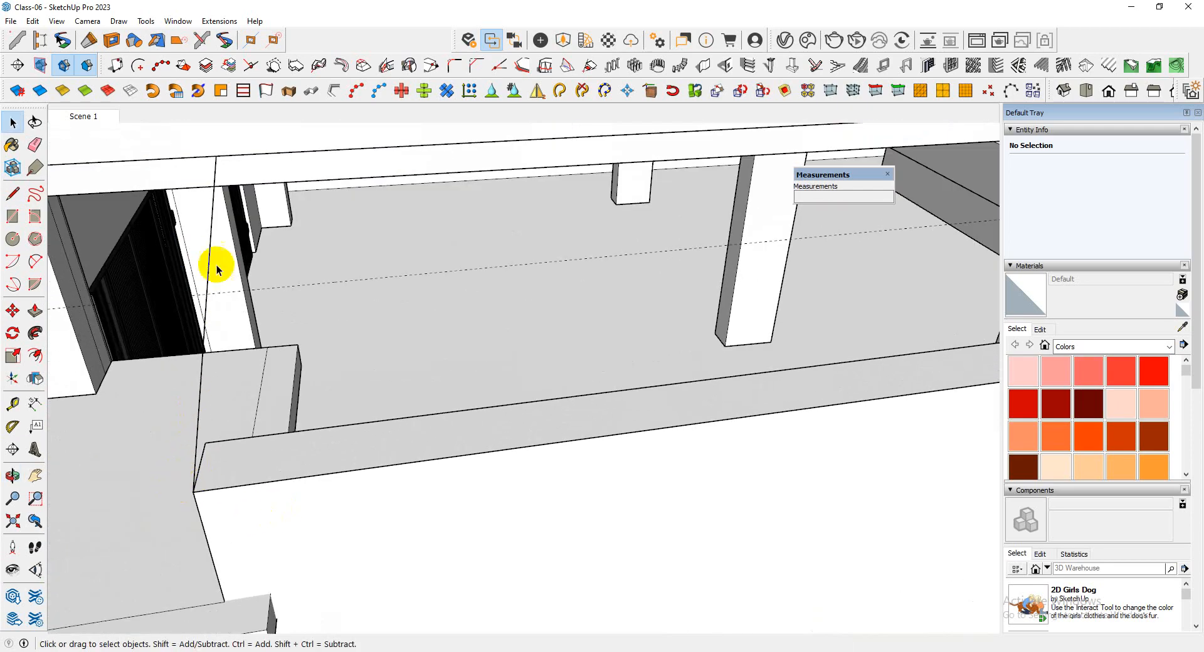
scroll(213, 158, "up", 2)
scroll(300, 386, "down", 3)
middle_click_drag(300, 386, 497, 425)
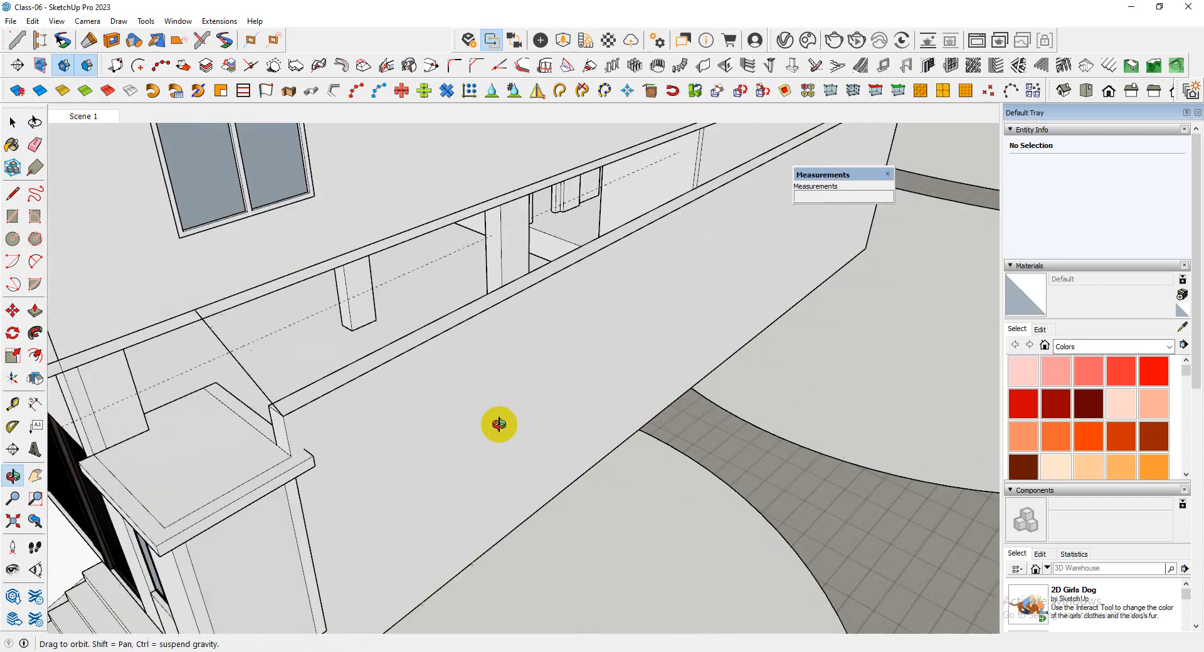
scroll(349, 492, "up", 2)
scroll(427, 433, "up", 2)
scroll(427, 433, "up", 1)
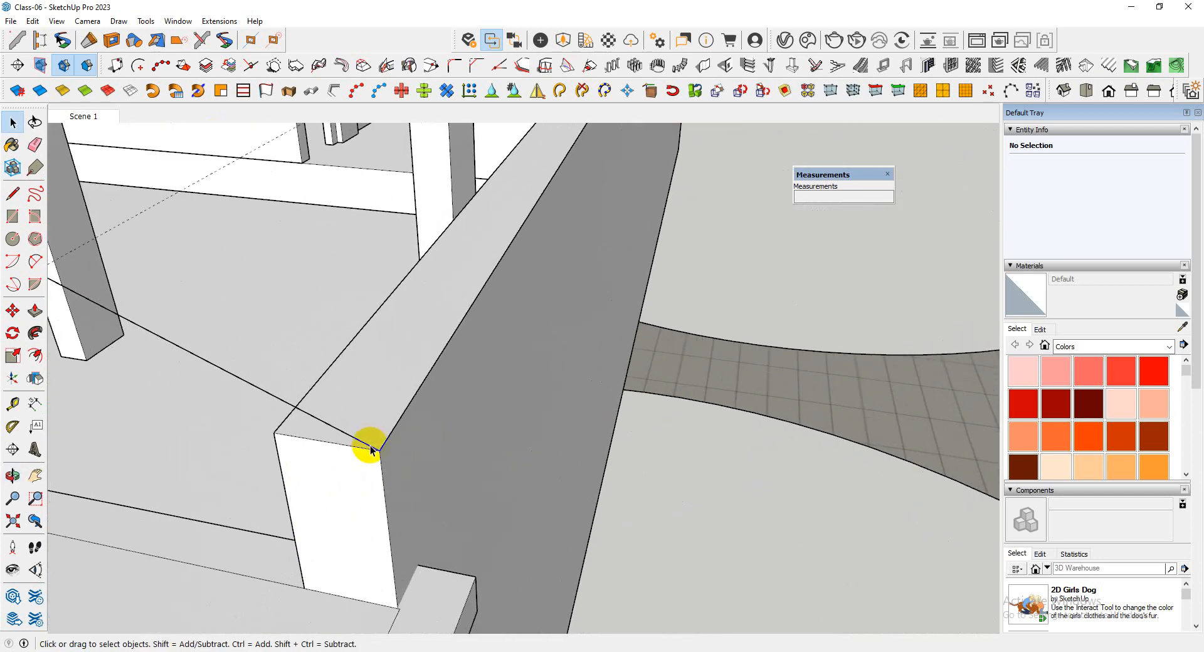
Select the sloping line beside the porch and draw a rectangle about 1 11/16" by 2 1/8" at its lower end on the boundary wall's corner
scroll(474, 424, "down", 10)
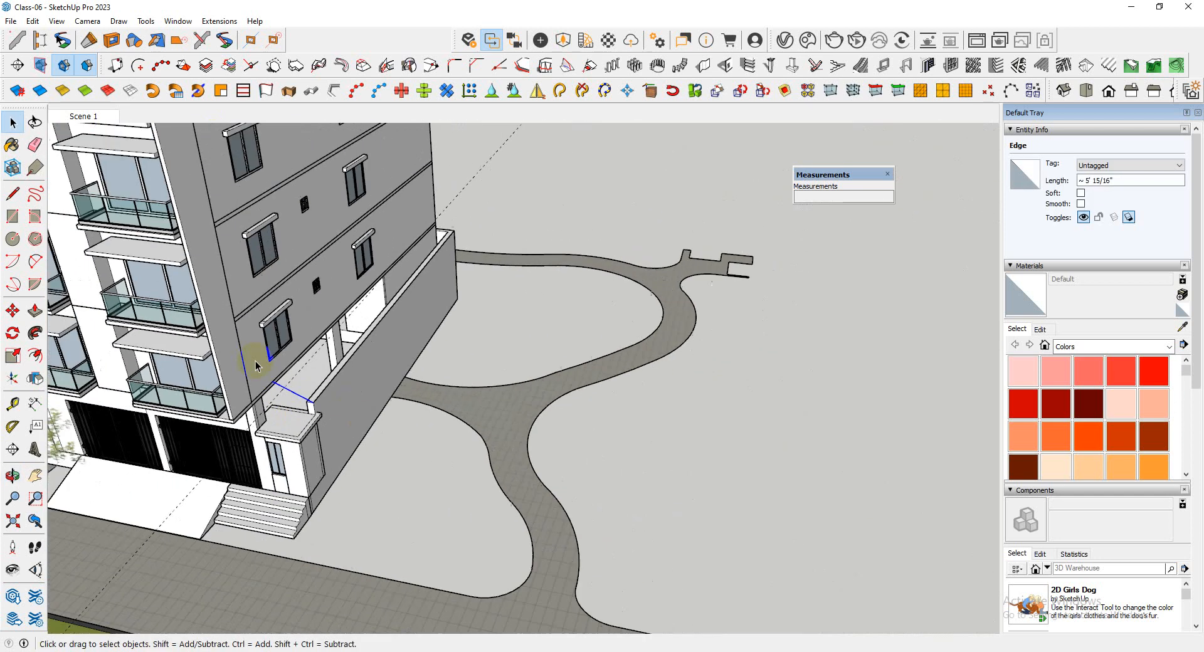
left_click(677, 474)
scroll(266, 432, "up", 8)
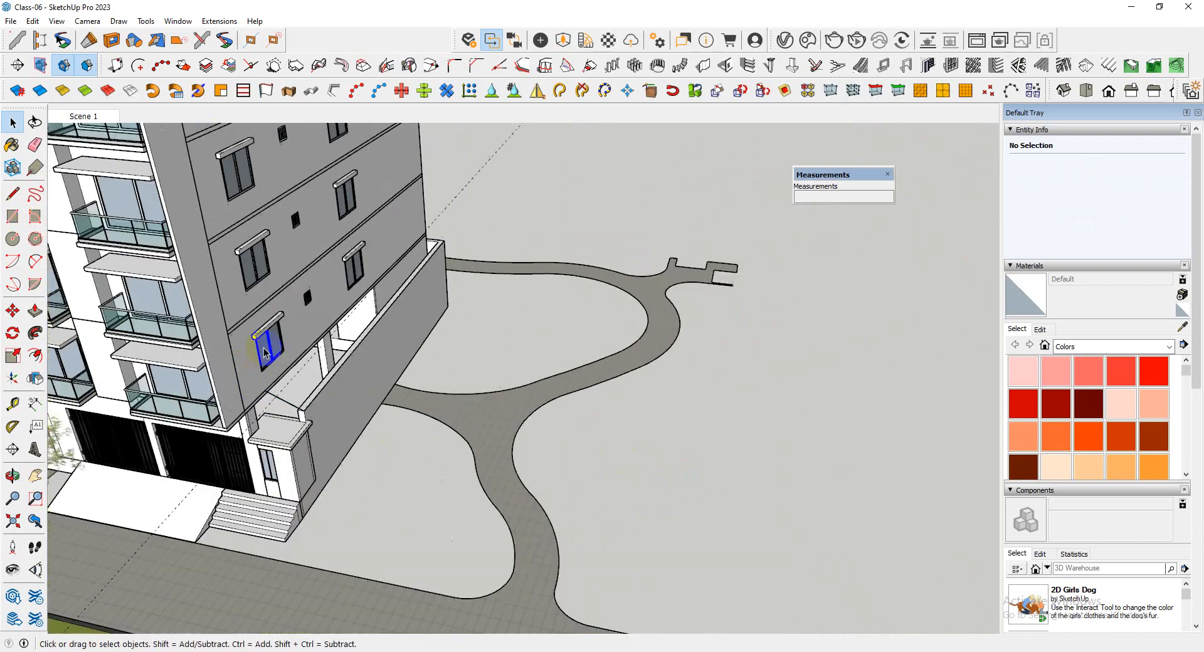
scroll(266, 431, "up", 3)
middle_click_drag(282, 389, 152, 427)
scroll(498, 295, "up", 4)
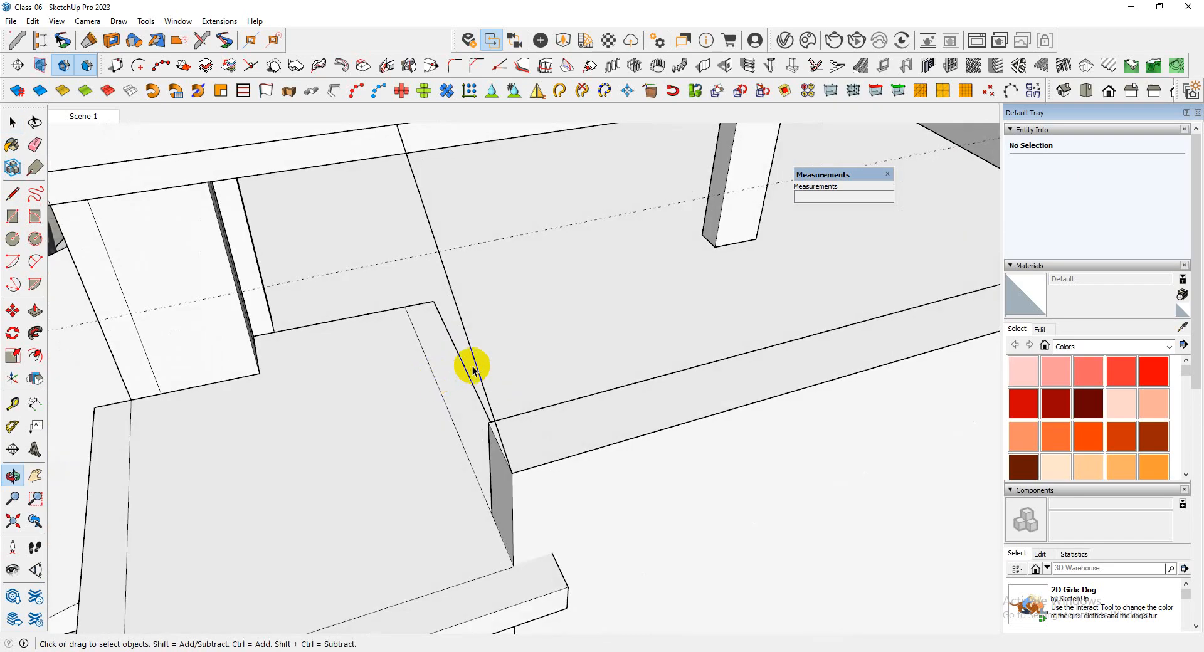
left_click(477, 374)
scroll(438, 401, "down", 2)
scroll(500, 444, "up", 3)
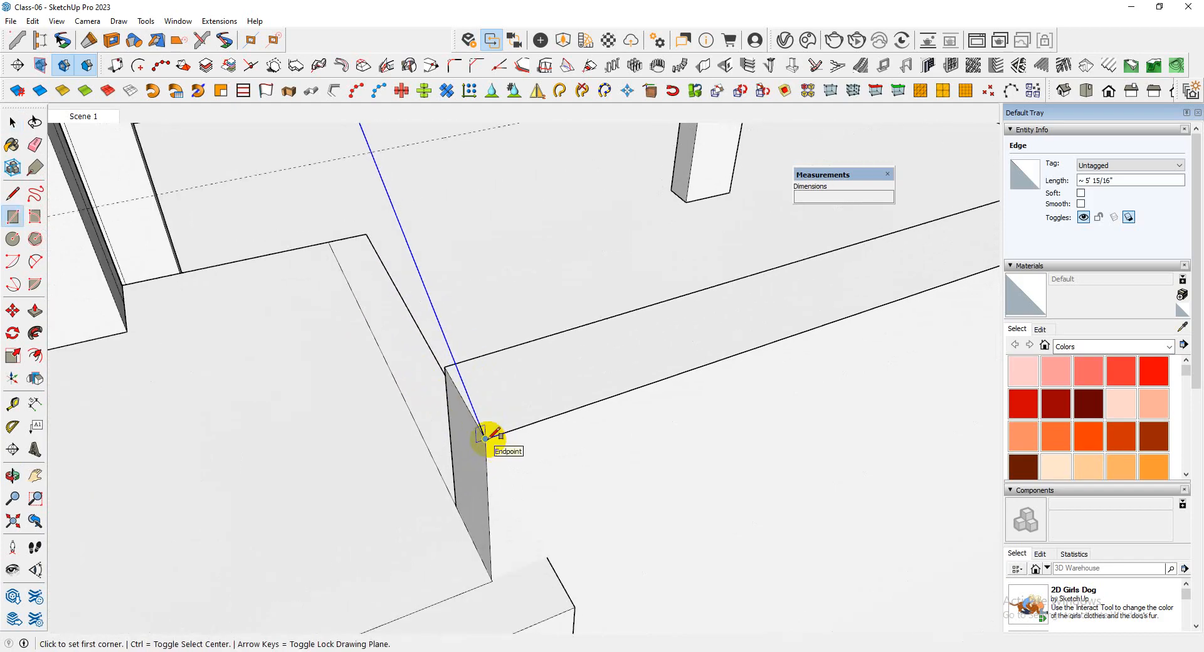
left_click(485, 438)
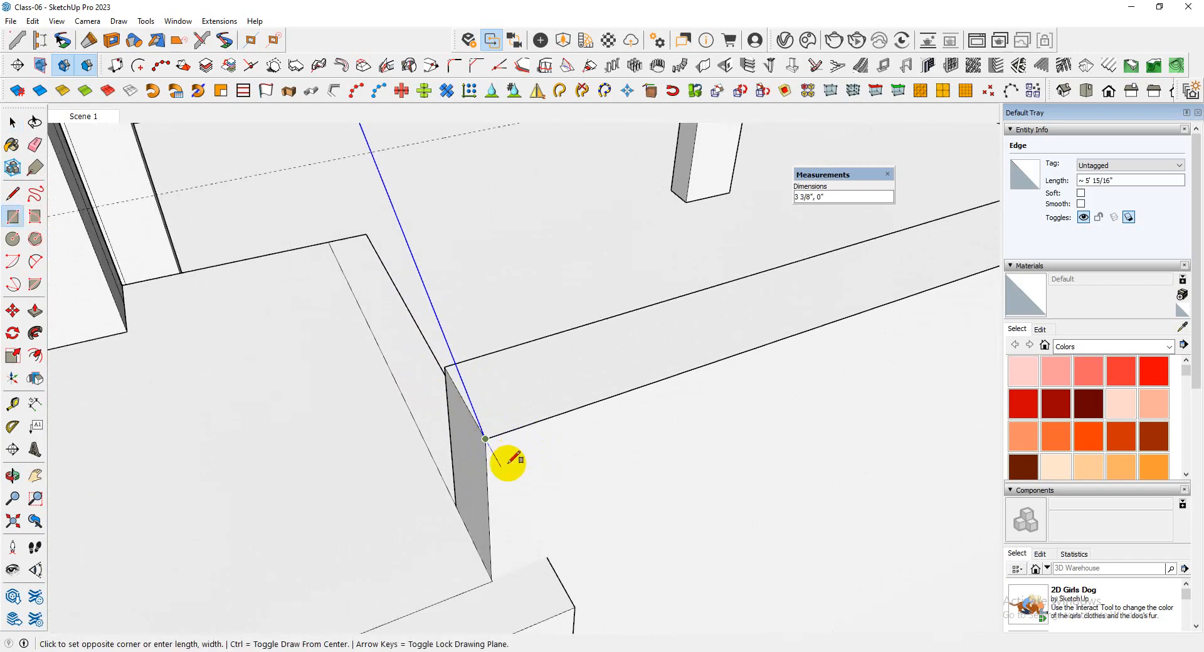
scroll(507, 458, "up", 2)
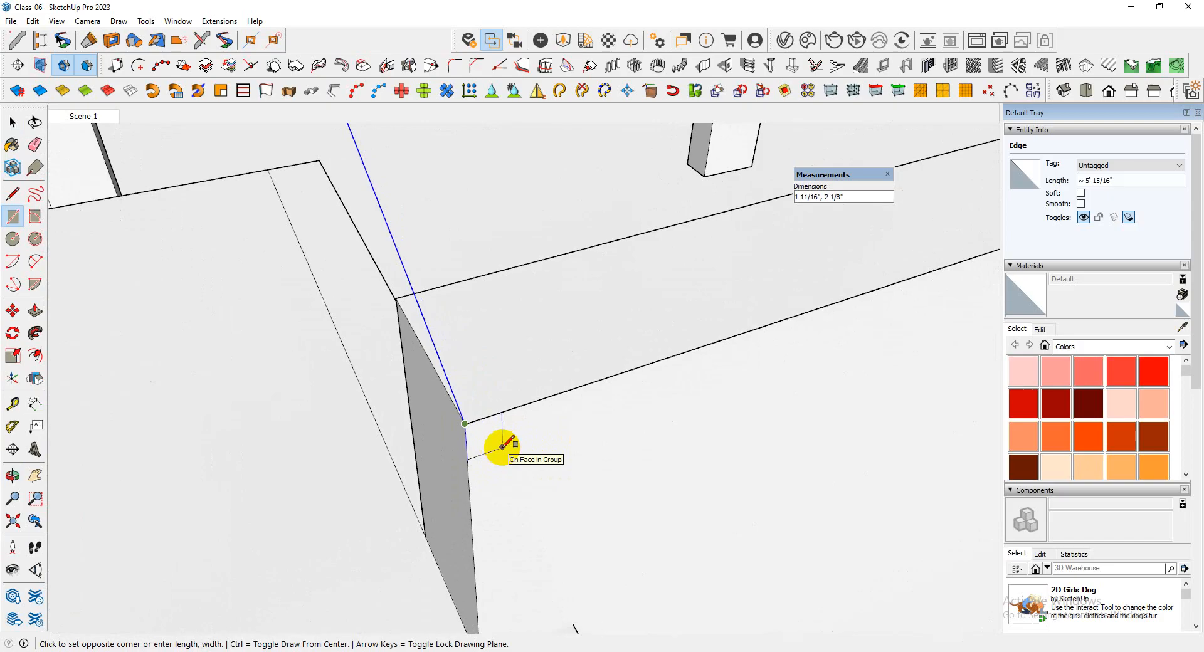
left_click(501, 447)
Sweep the small rectangle along the selected sloping line with Follow Me to form a thin slanted bar
key("space")
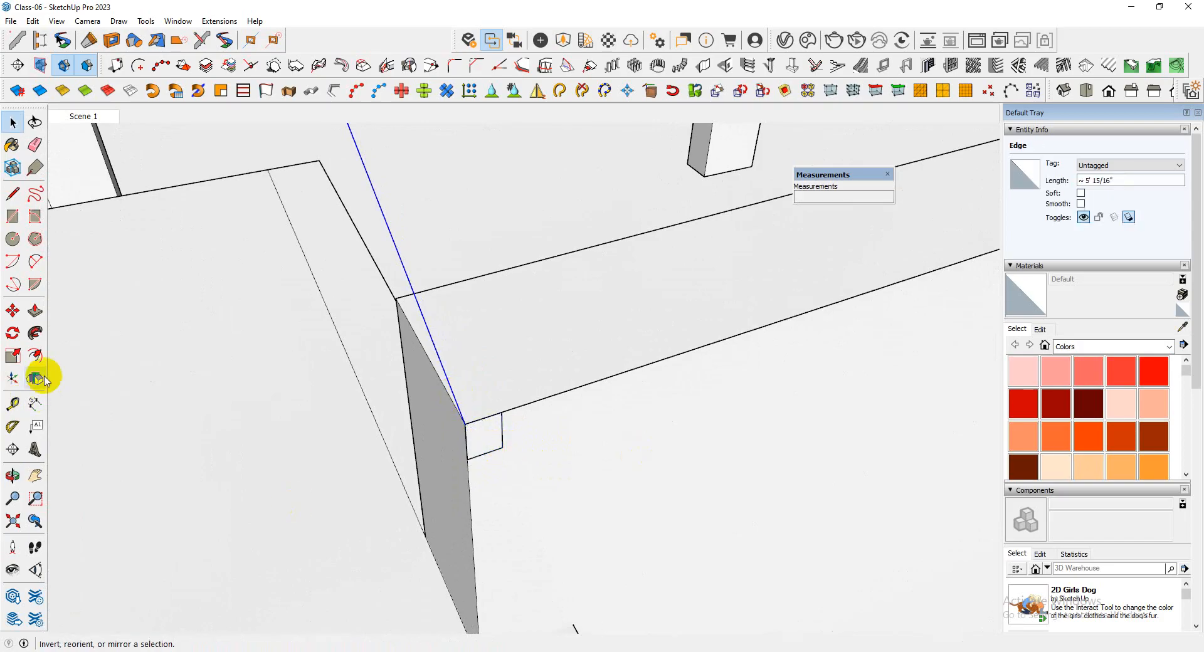
left_click(36, 337)
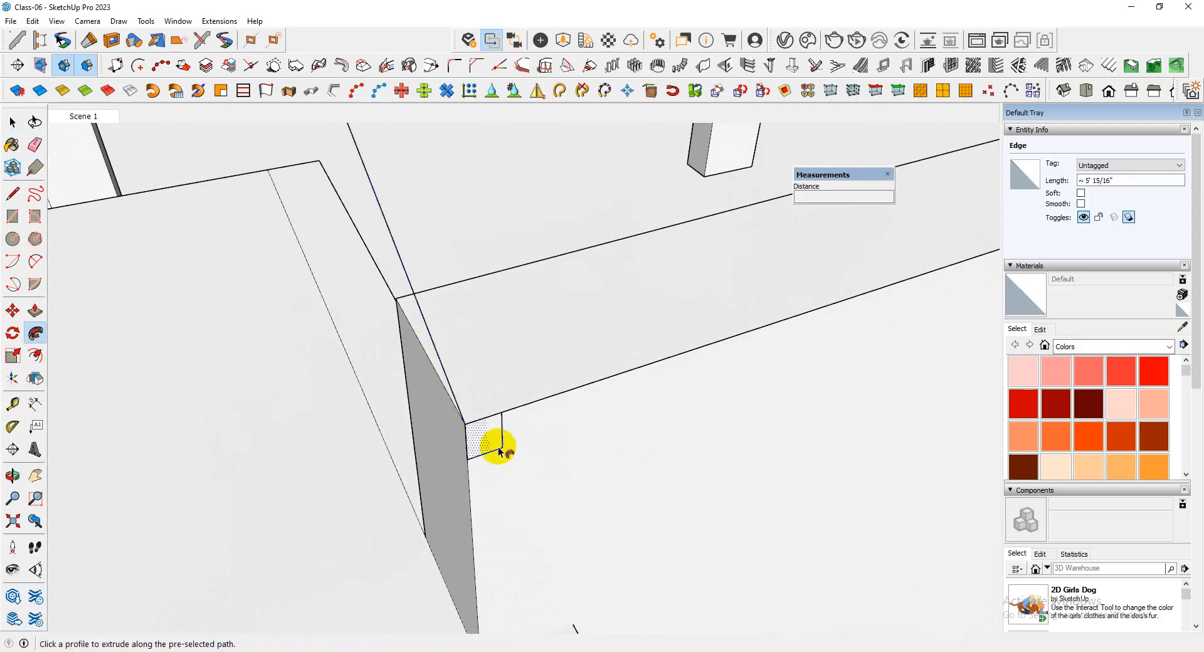
left_click(480, 439)
middle_click_drag(478, 439, 462, 419)
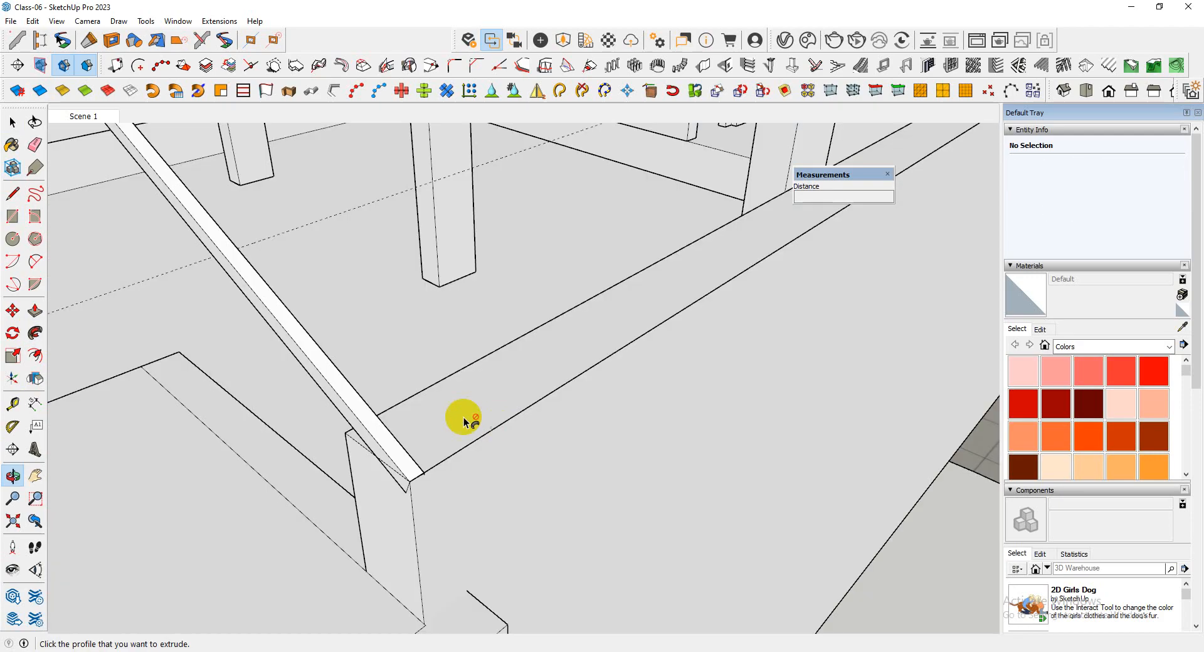
scroll(462, 419, "down", 2)
key("space")
left_click(461, 440)
double_click(462, 438)
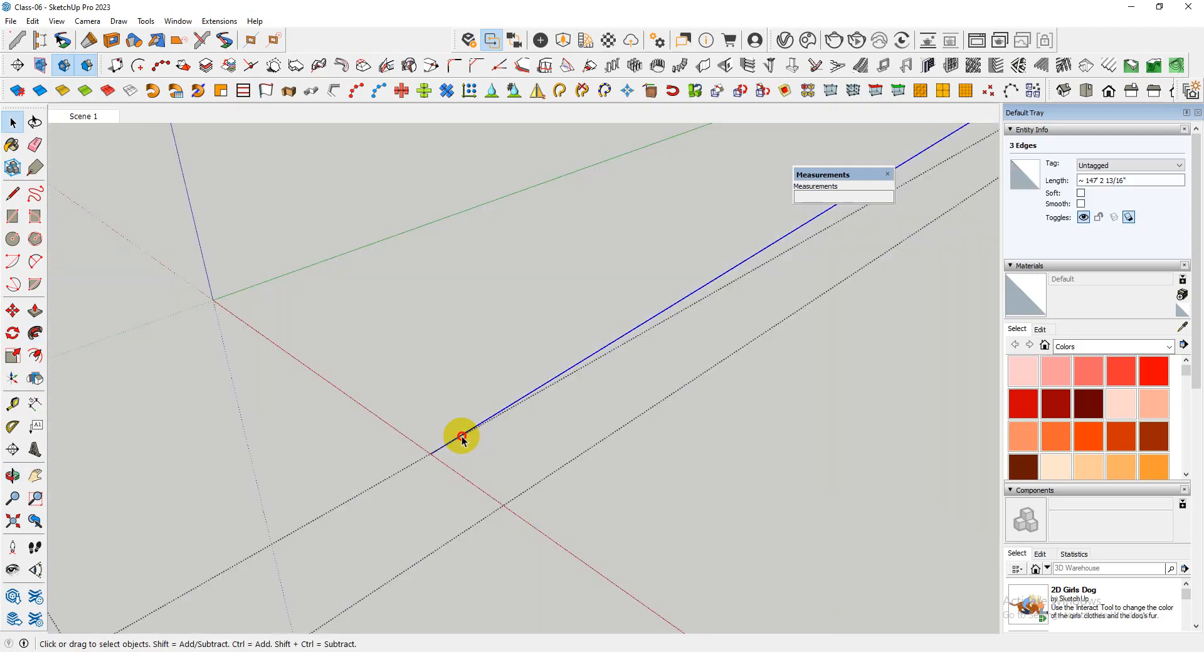
scroll(426, 487, "down", 6)
middle_click_drag(424, 489, 380, 463)
scroll(380, 463, "up", 2)
scroll(471, 485, "up", 1)
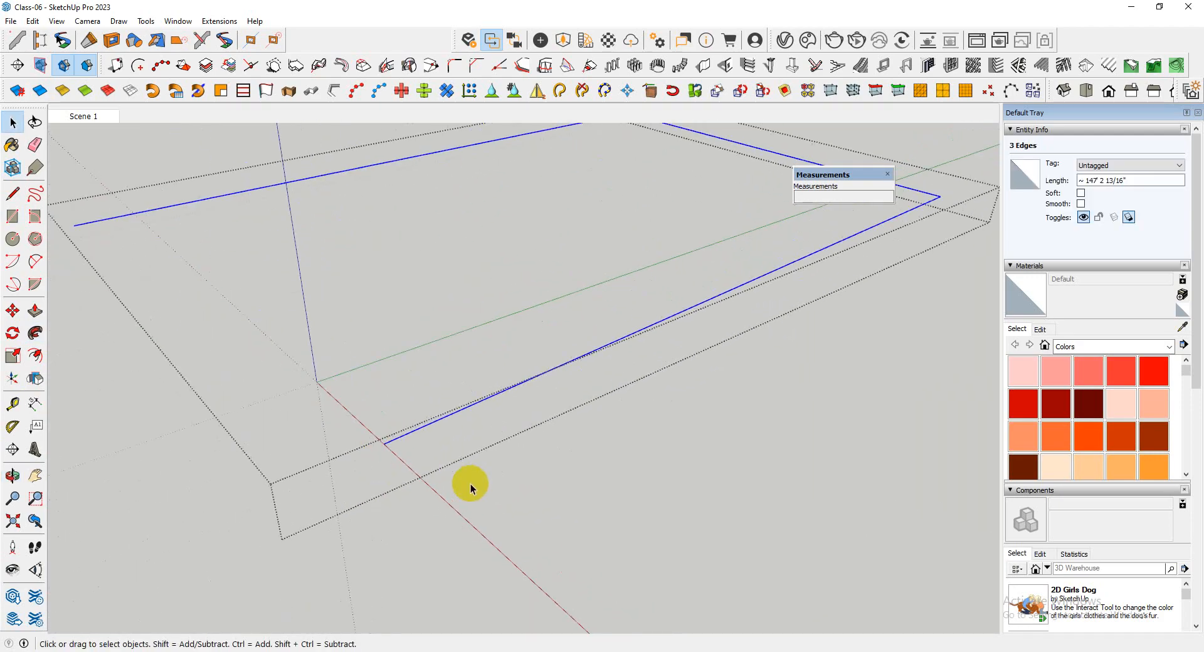
left_click(535, 502)
Cut the whole slanted bar and paste it in place inside the group holding the three path edges
left_click(383, 429)
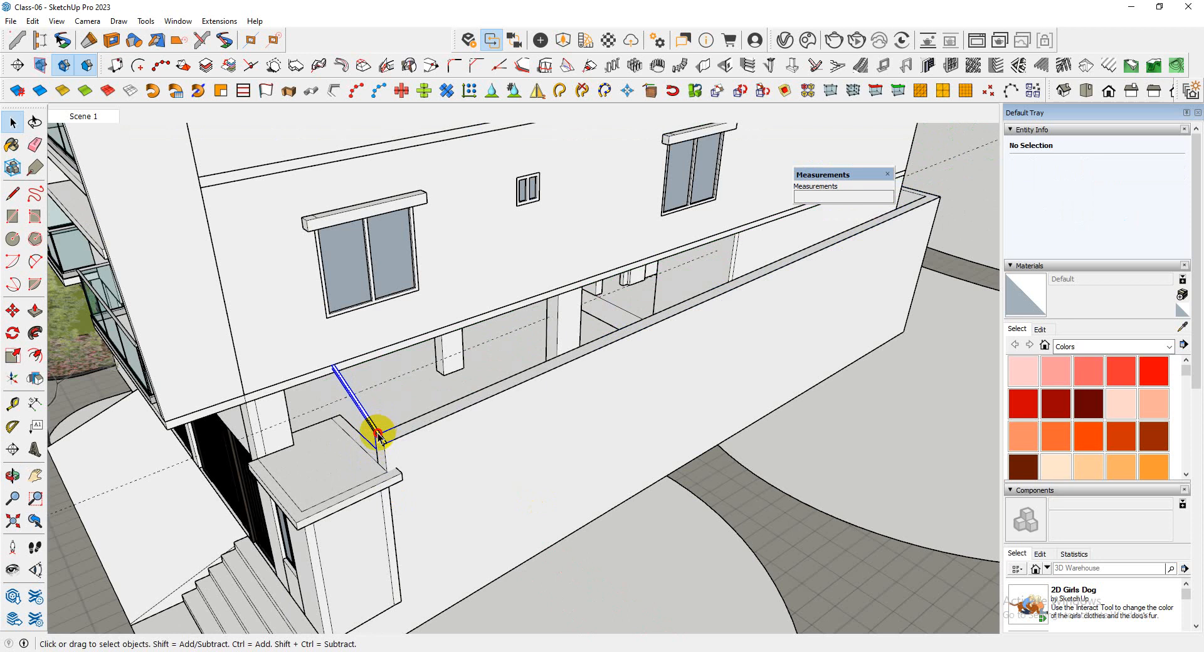
triple_click(379, 435)
scroll(376, 436, "up", 3)
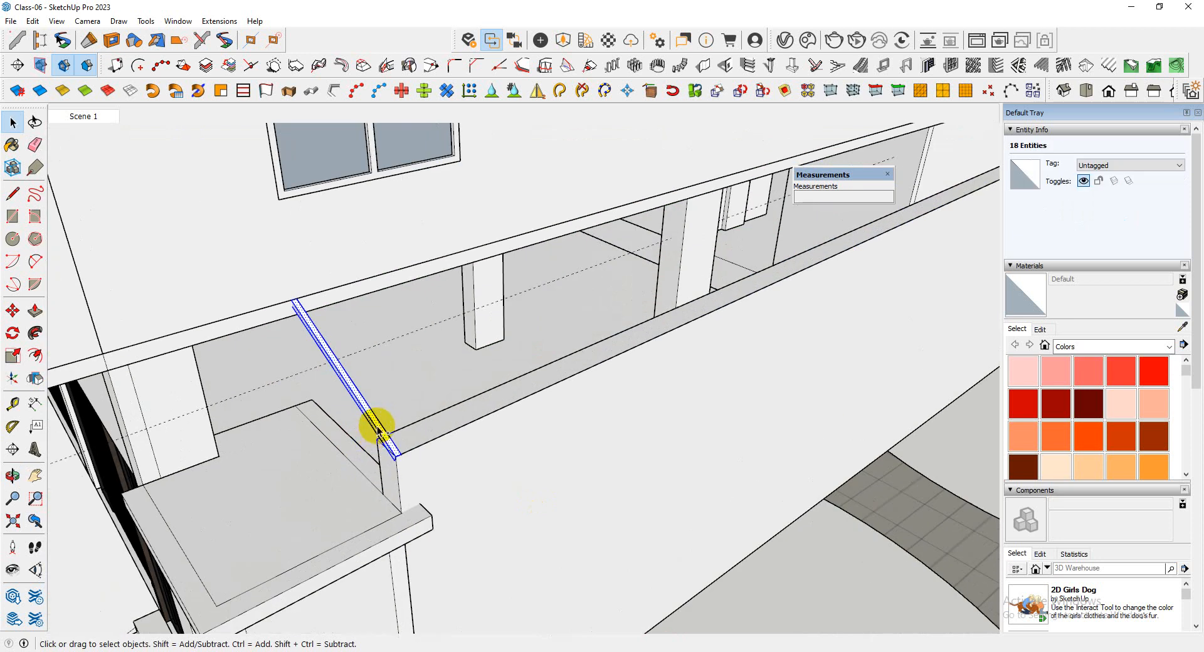
double_click(411, 450)
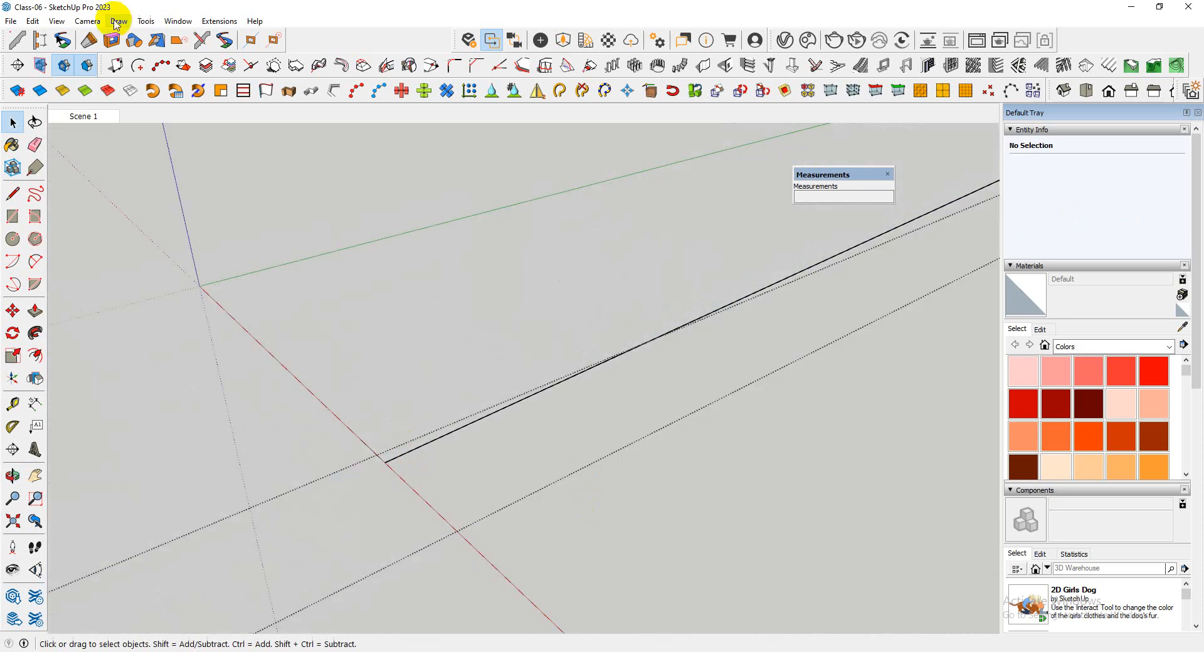
left_click(33, 21)
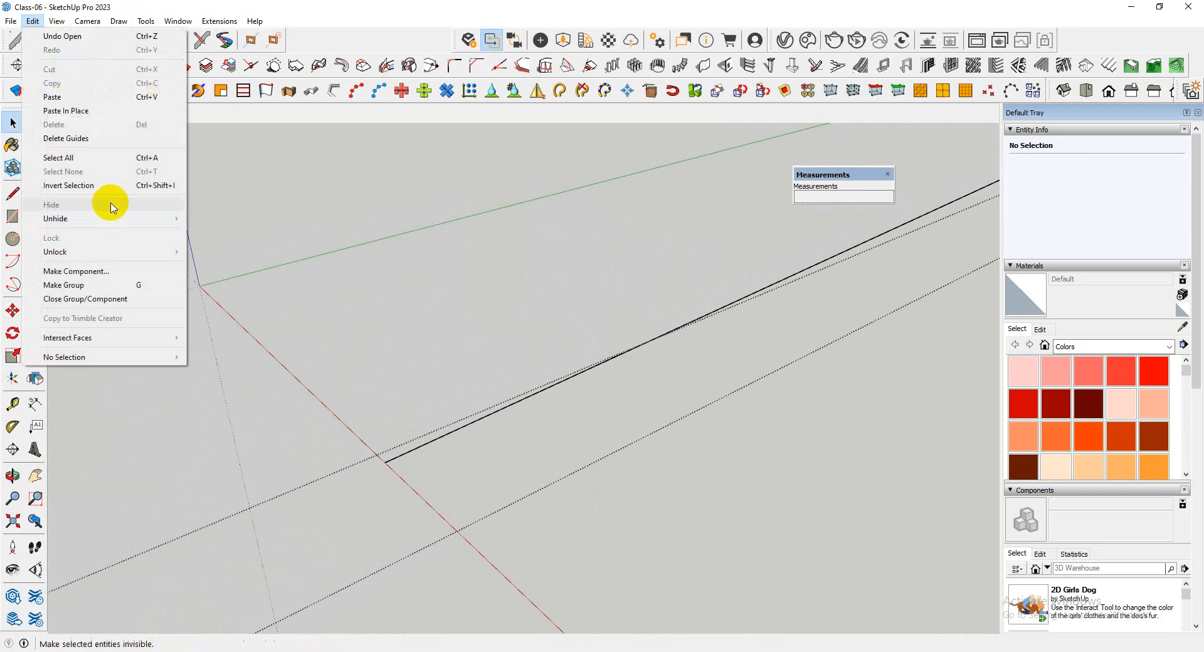
left_click(84, 107)
Try to sweep the slanted bar's side face with Follow Me while all the connected geometry is selected
middle_click_drag(351, 378, 425, 406)
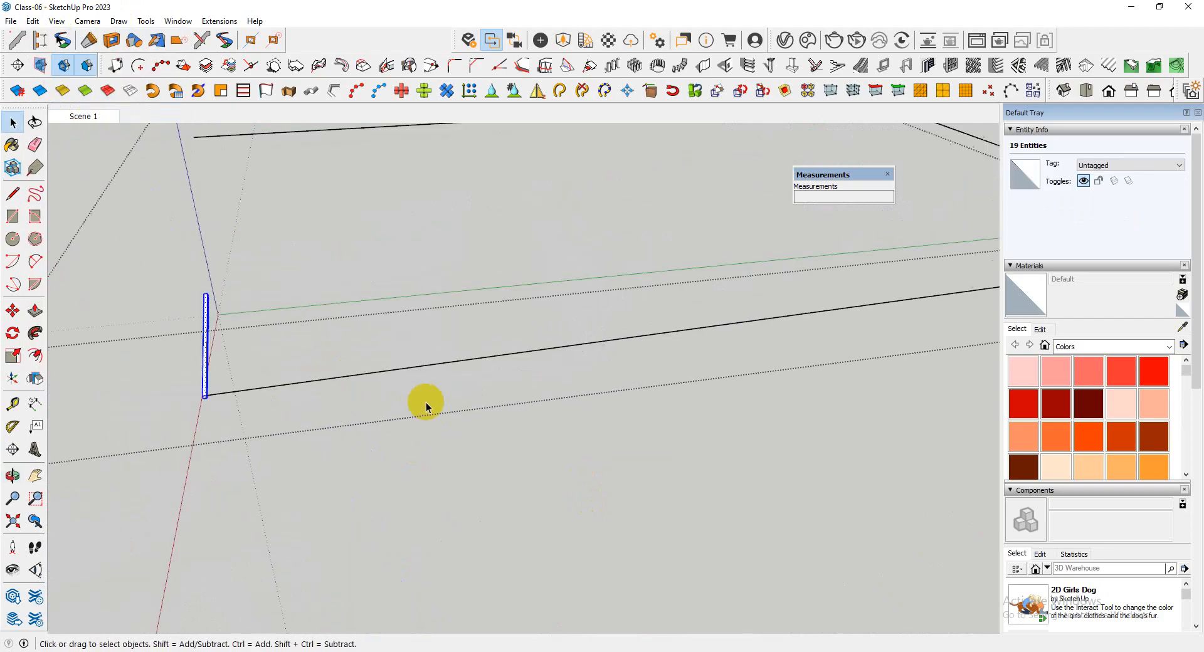
triple_click(342, 377)
scroll(352, 429, "down", 3)
middle_click_drag(352, 429, 263, 351)
scroll(274, 335, "up", 10)
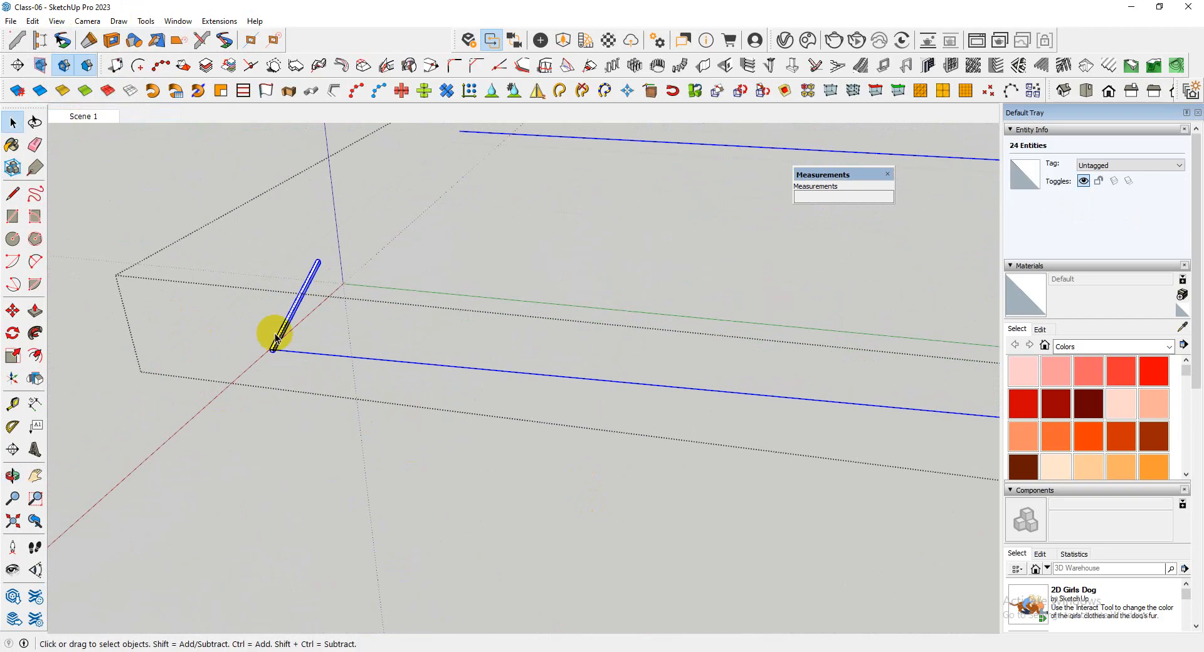
left_click(35, 333)
scroll(218, 336, "down", 5)
left_click(217, 333)
scroll(182, 380, "down", 1)
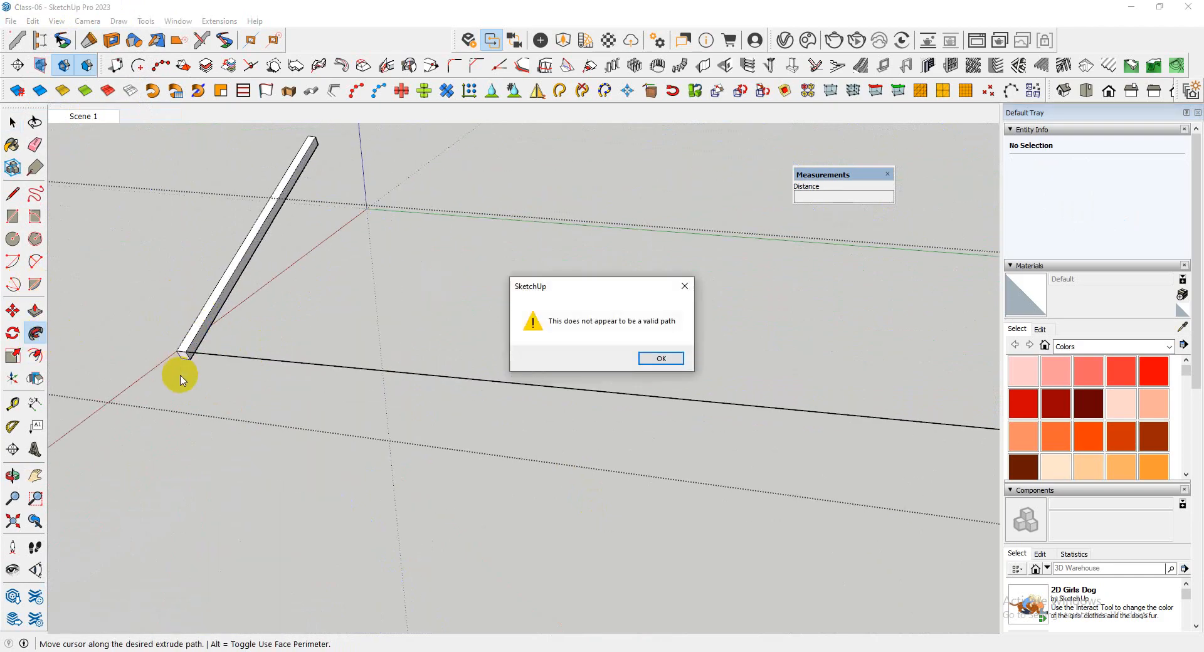
left_click(658, 370)
key("space")
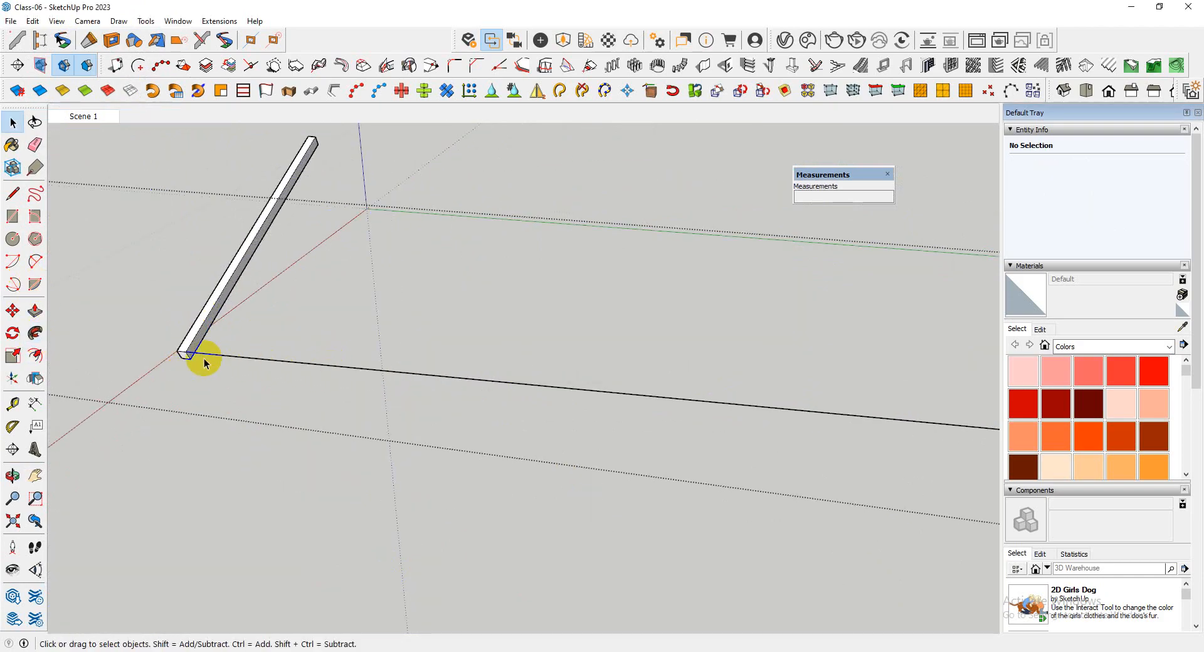
Select only the three path edges and sweep the slanted bar's long side face along them with Follow Me
scroll(198, 340, "up", 2)
triple_click(198, 344)
scroll(199, 345, "up", 1)
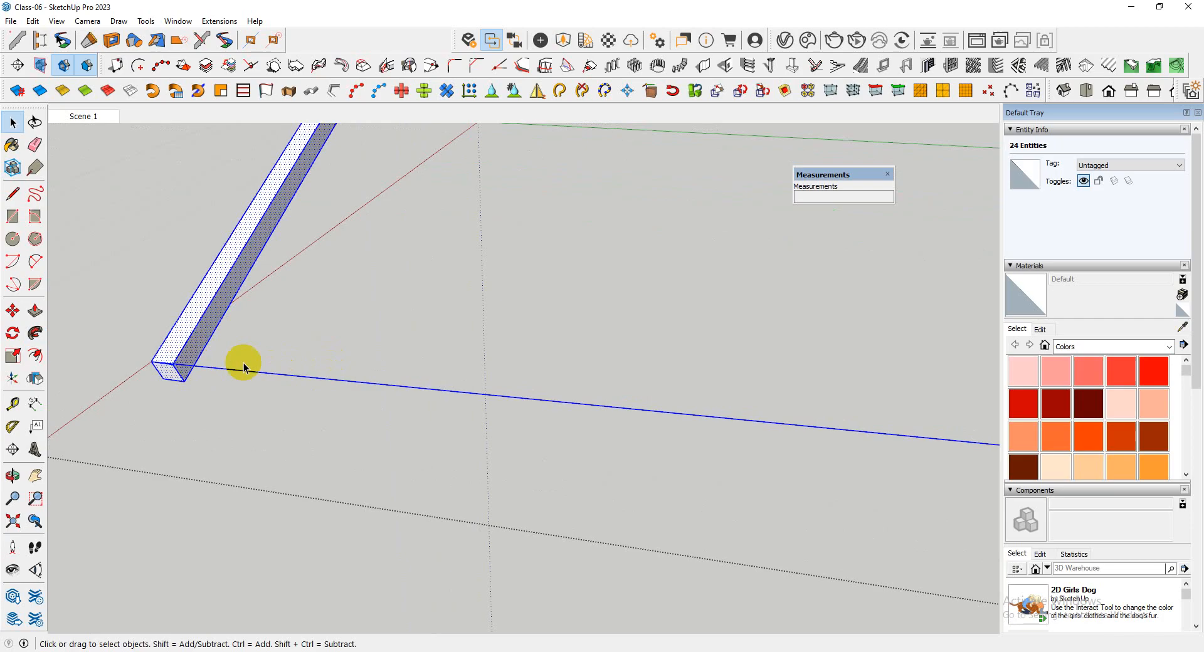
scroll(306, 409, "down", 4)
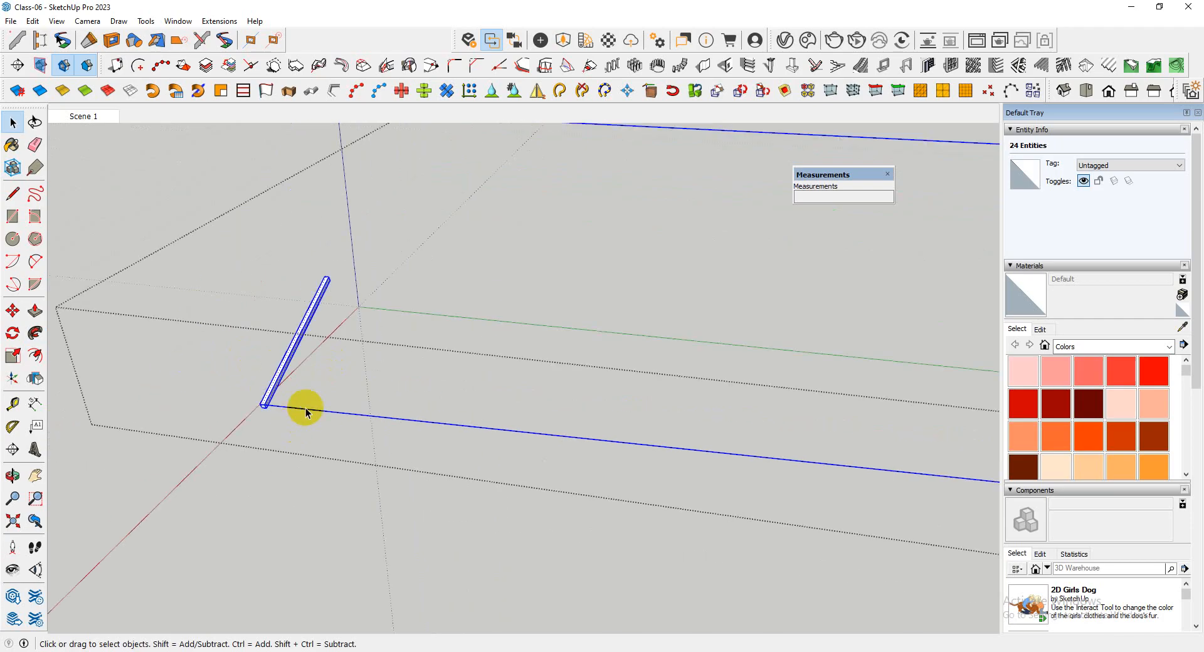
left_click_drag(345, 458, 346, 459, "shift")
scroll(293, 409, "up", 5)
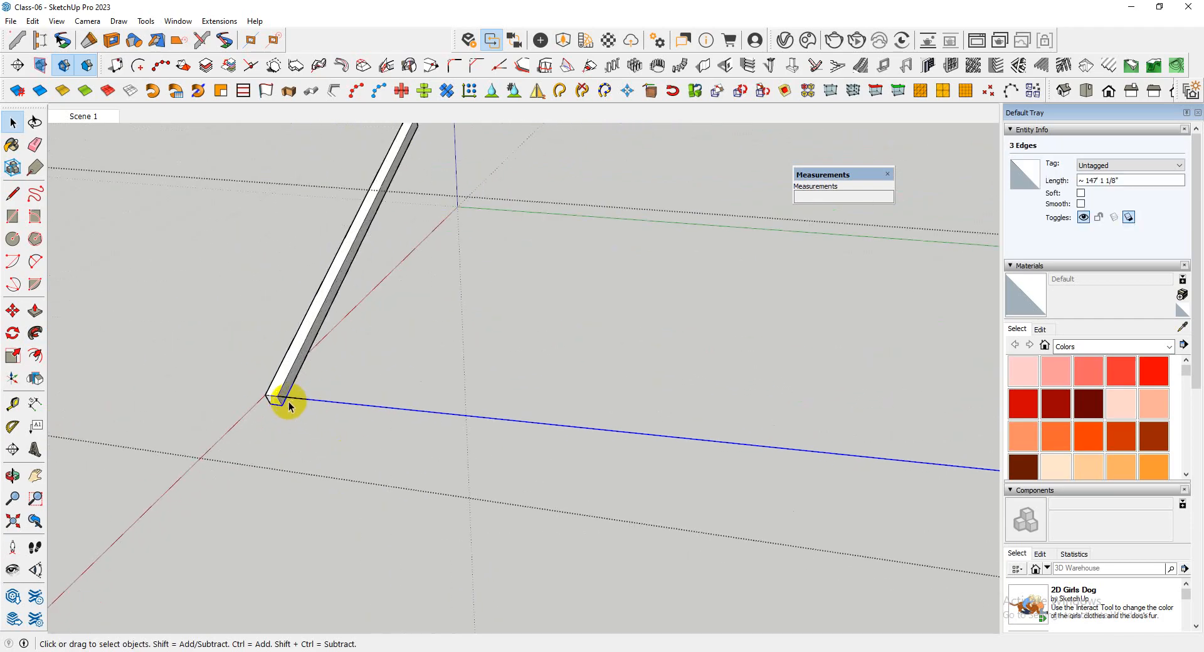
left_click(33, 342)
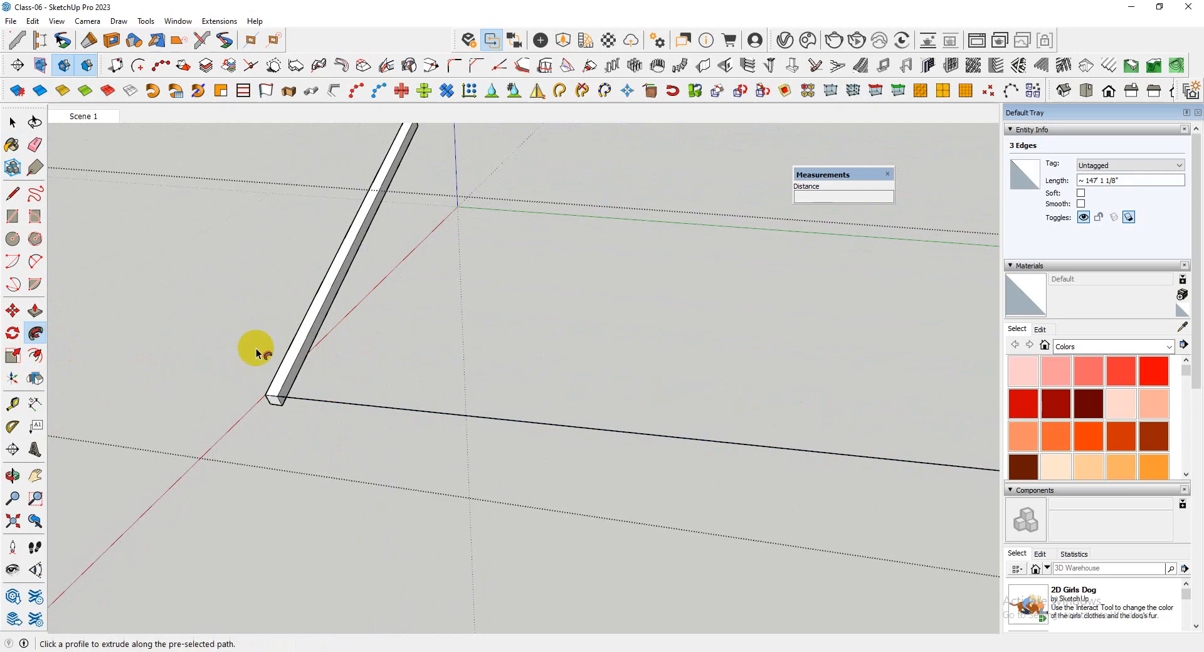
left_click(300, 362)
middle_click_drag(178, 357, 301, 359)
key("space")
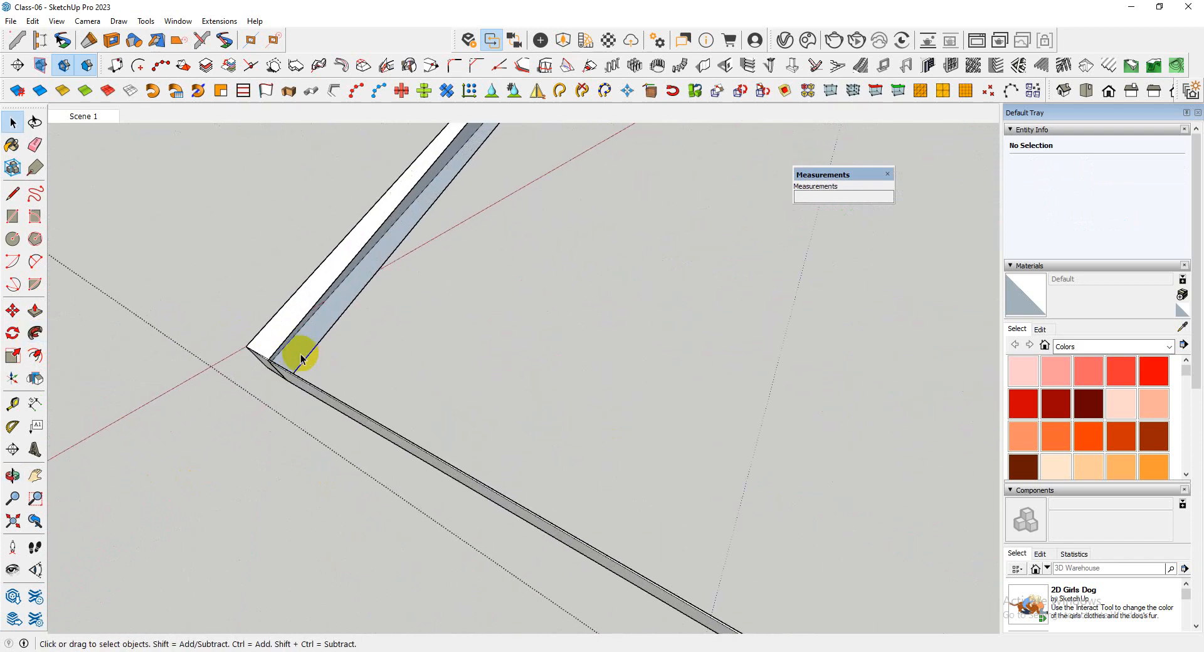
Draw lines about 5' 1" long along the slope at the cover's starting end, joining its lower and upper corners
scroll(268, 361, "up", 3)
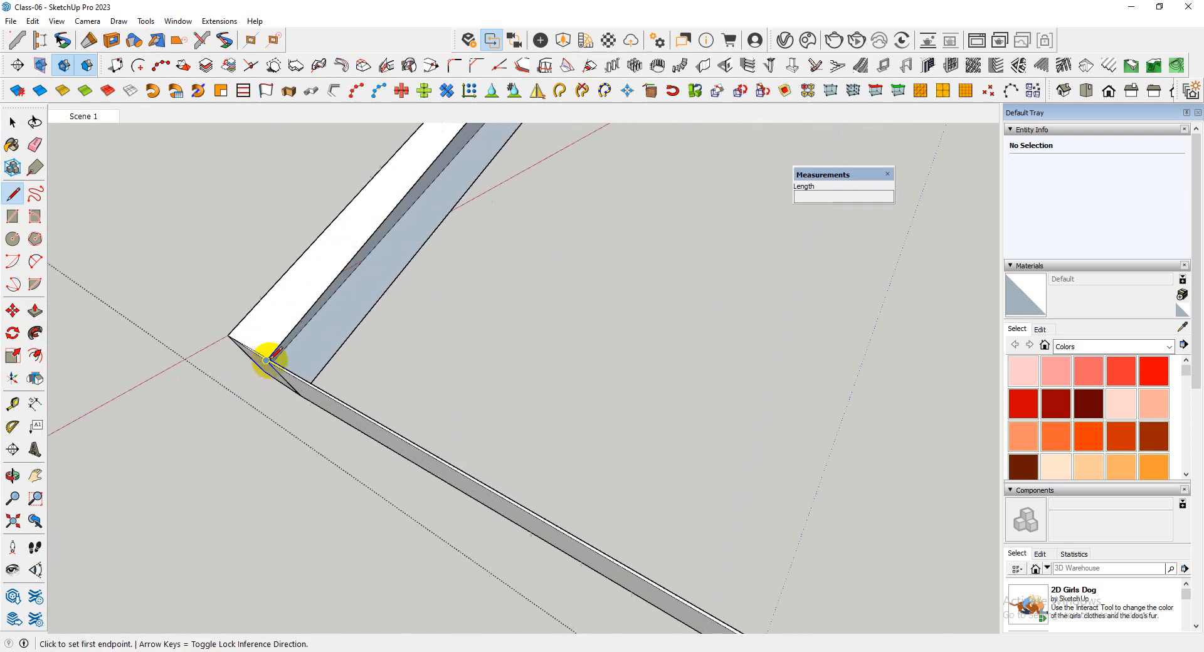
left_click(268, 357)
scroll(140, 478, "down", 5)
middle_click_drag(140, 478, 707, 305)
left_click(348, 259)
scroll(774, 394, "up", 3)
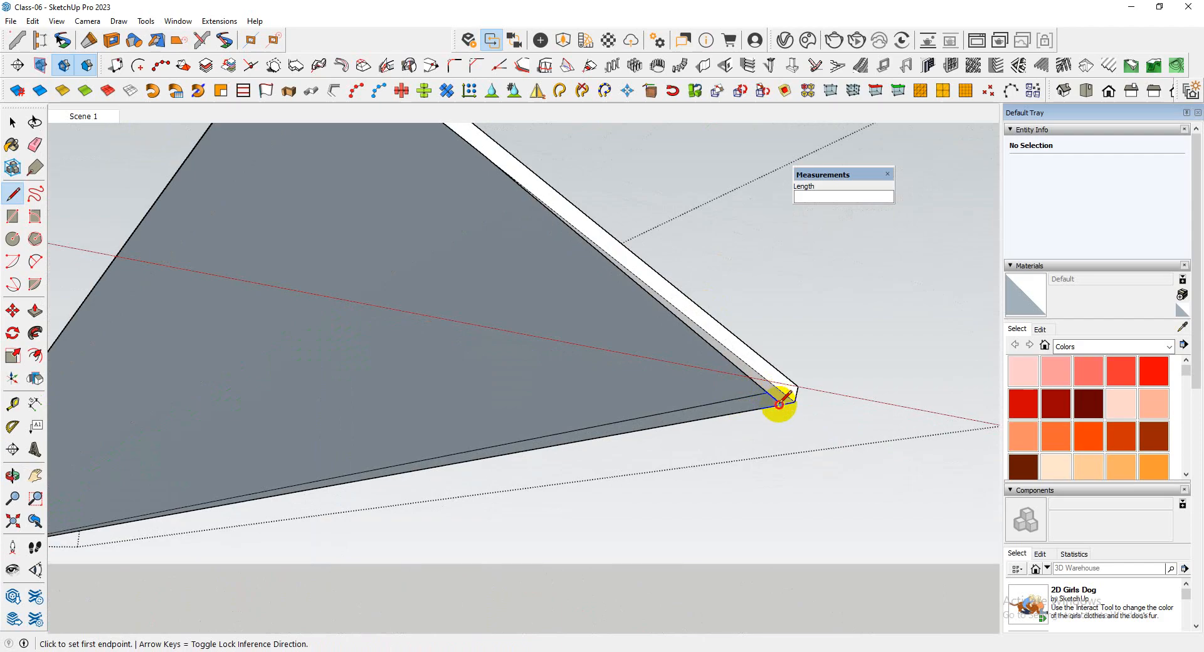
left_click(780, 404)
scroll(717, 404, "down", 3)
scroll(567, 271, "up", 3)
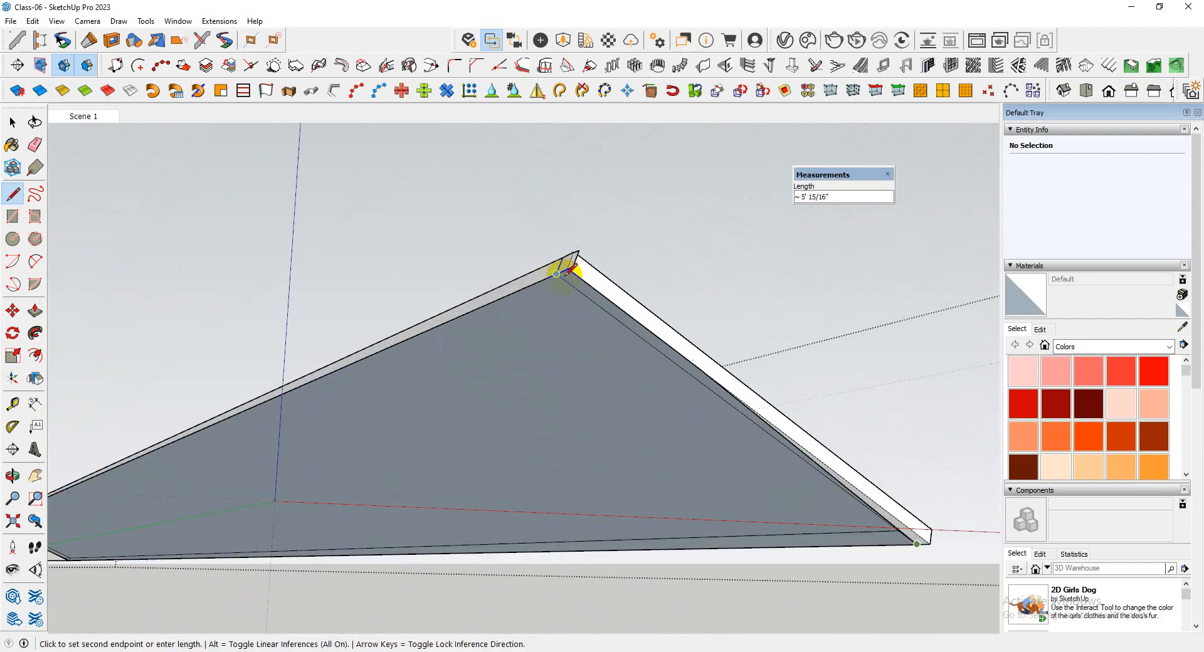
left_click(566, 267)
scroll(525, 328, "down", 3)
middle_click_drag(524, 328, 626, 607)
scroll(513, 300, "up", 3)
middle_click_drag(525, 321, 623, 370)
scroll(538, 312, "up", 3)
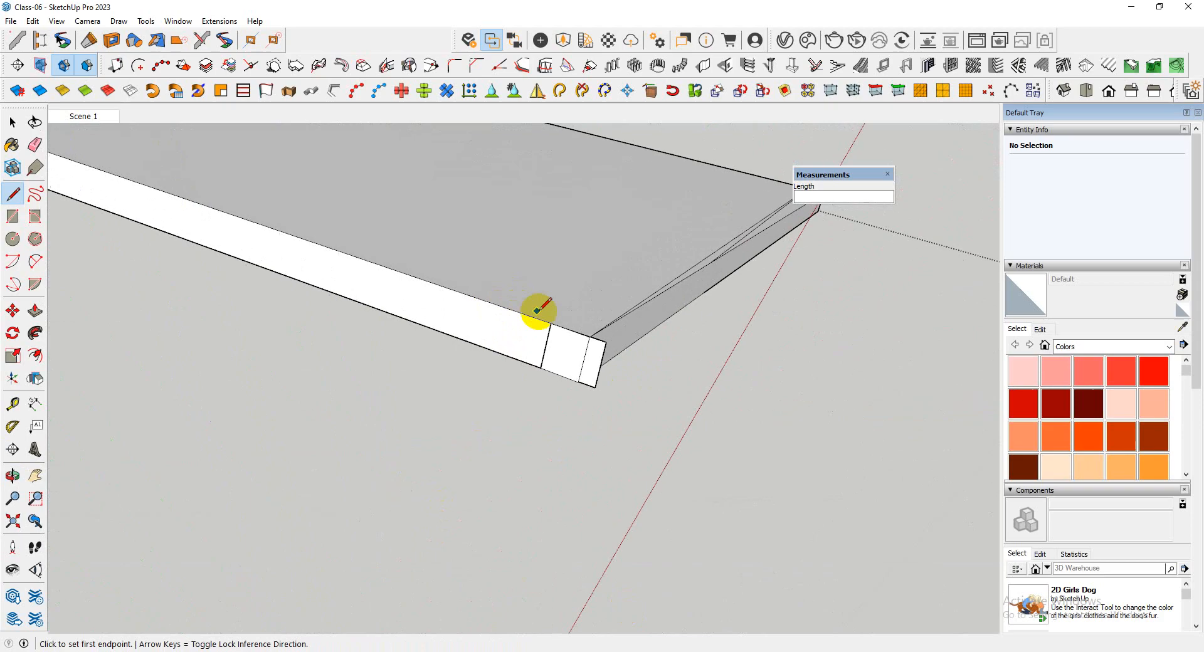
Select the sloping top faces on all three sides of the cover with their edges and make them a group
scroll(446, 339, "down", 5)
middle_click_drag(569, 342, 513, 373)
key("space")
double_click(506, 417)
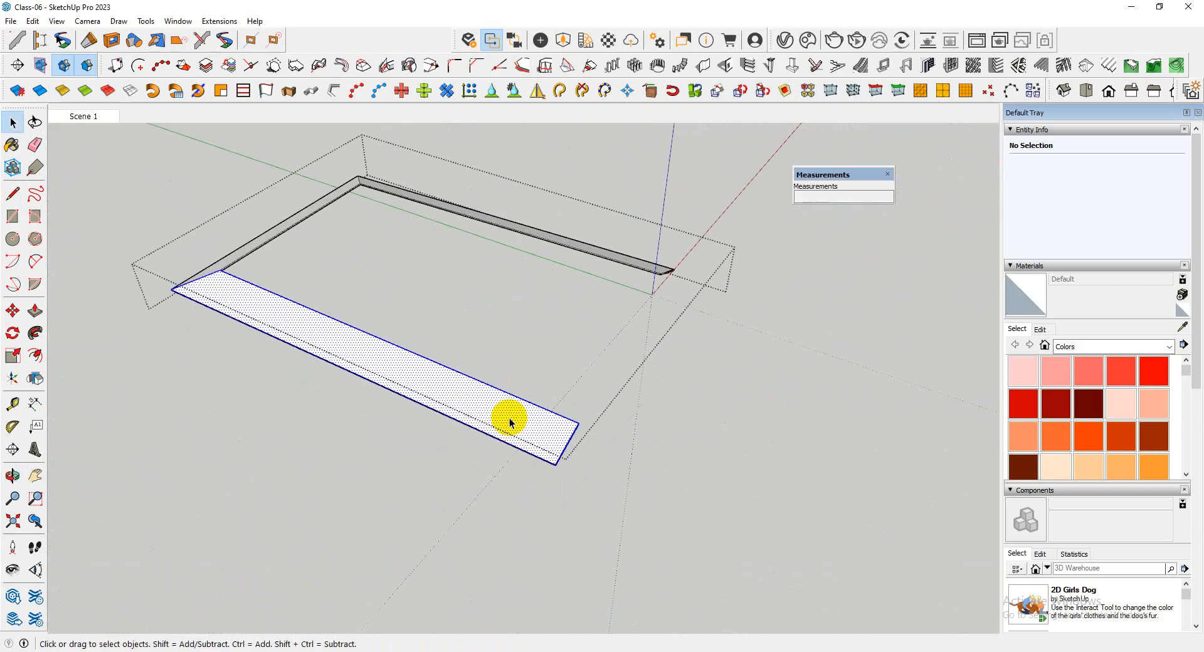
middle_click_drag(506, 416, 702, 292)
scroll(702, 291, "down", 4)
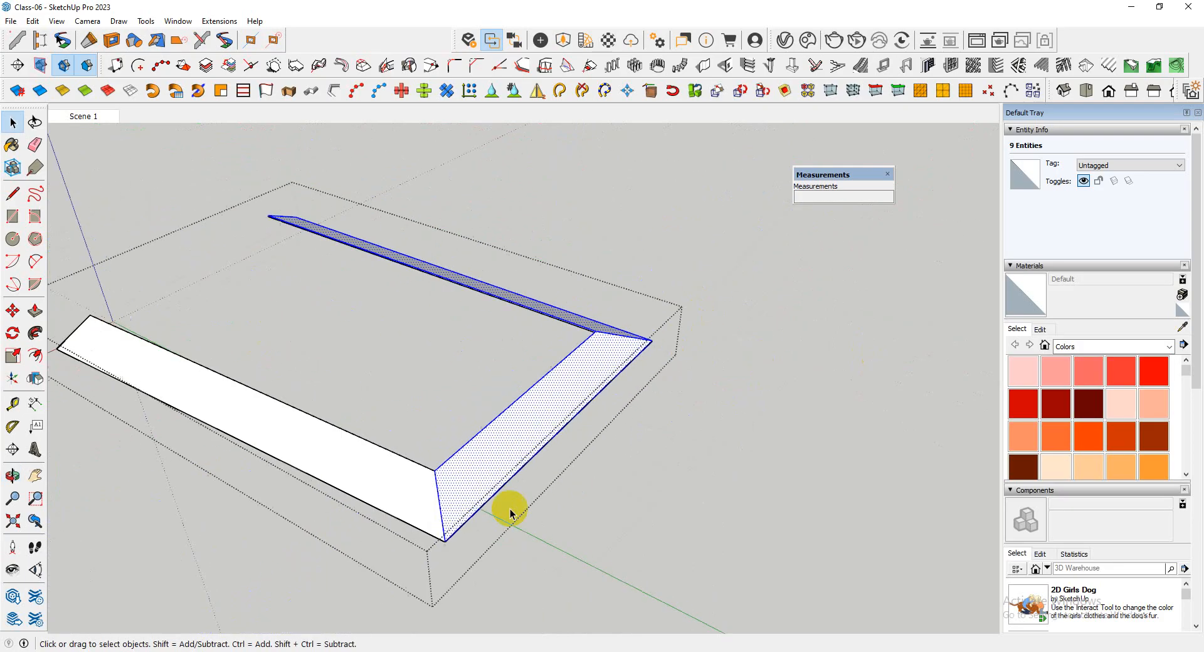
scroll(390, 527, "up", 4)
double_click(438, 468, "shift")
scroll(581, 426, "down", 1)
middle_click_drag(580, 427, 540, 325)
right_click(542, 321)
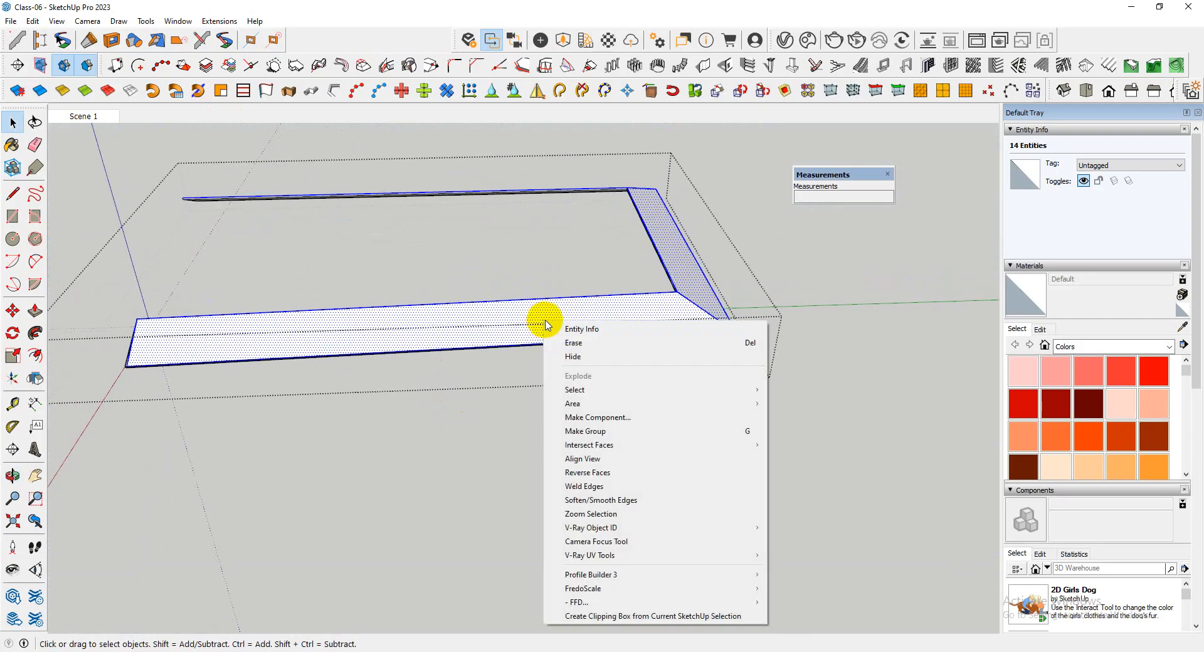
left_click(636, 432)
Delete the leftover sweep geometry, keeping only the cover's three sloping top faces
double_click(658, 305)
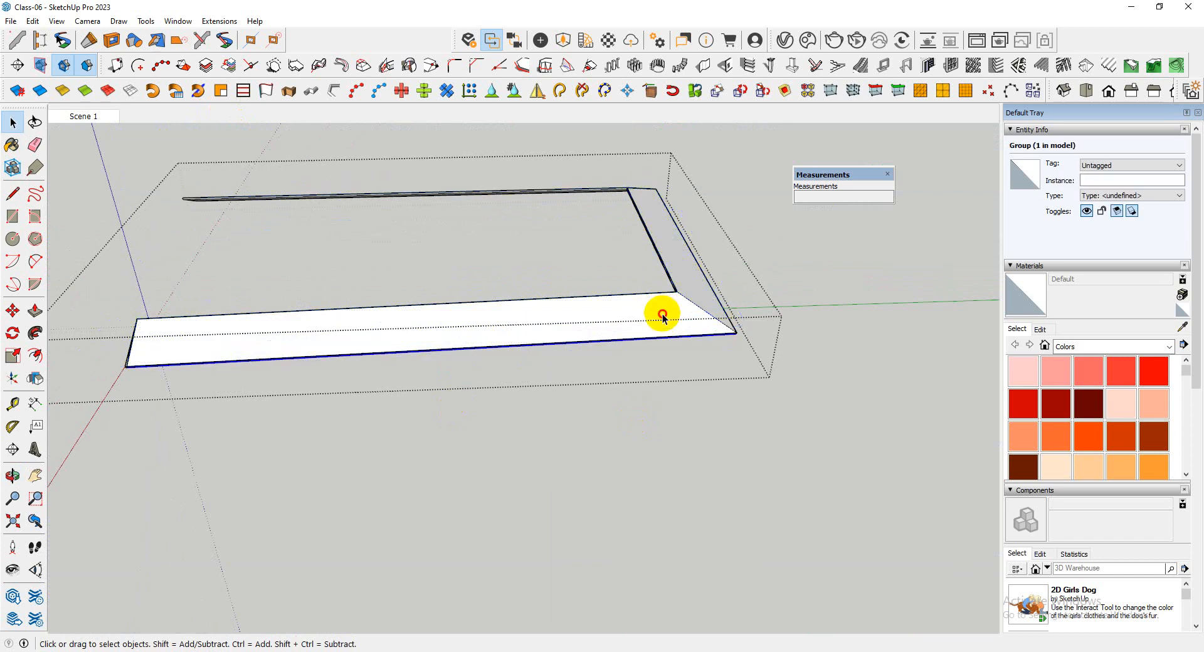
scroll(701, 314, "up", 3)
left_click(701, 311)
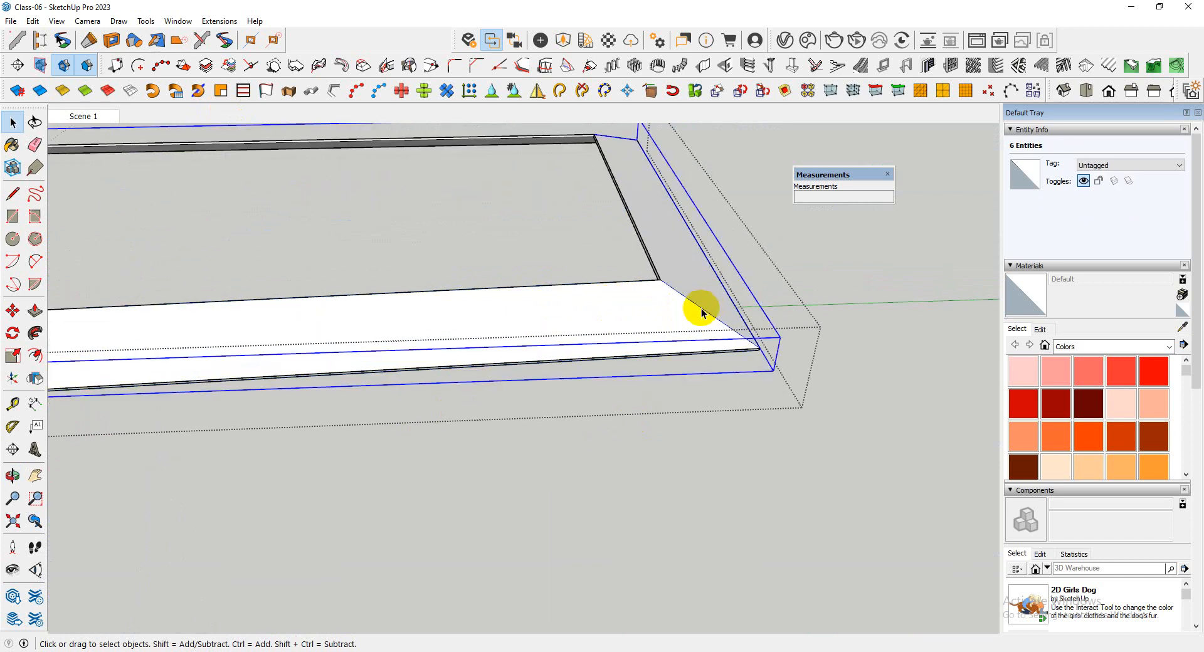
key("Delete")
middle_click_drag(696, 317, 720, 462)
Select all three sloping cover faces and set up metal decks with profile 0 and a new Width (w1)
triple_click(679, 329)
scroll(595, 517, "down", 3)
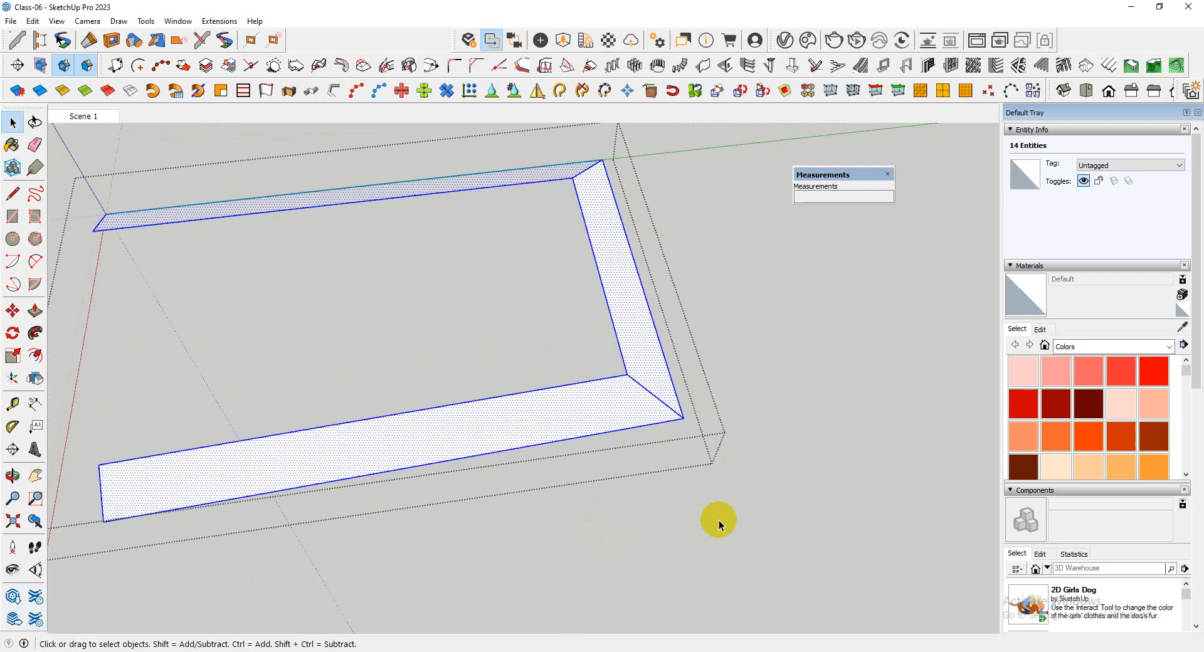
middle_click_drag(719, 522, 463, 169)
left_click(1129, 65)
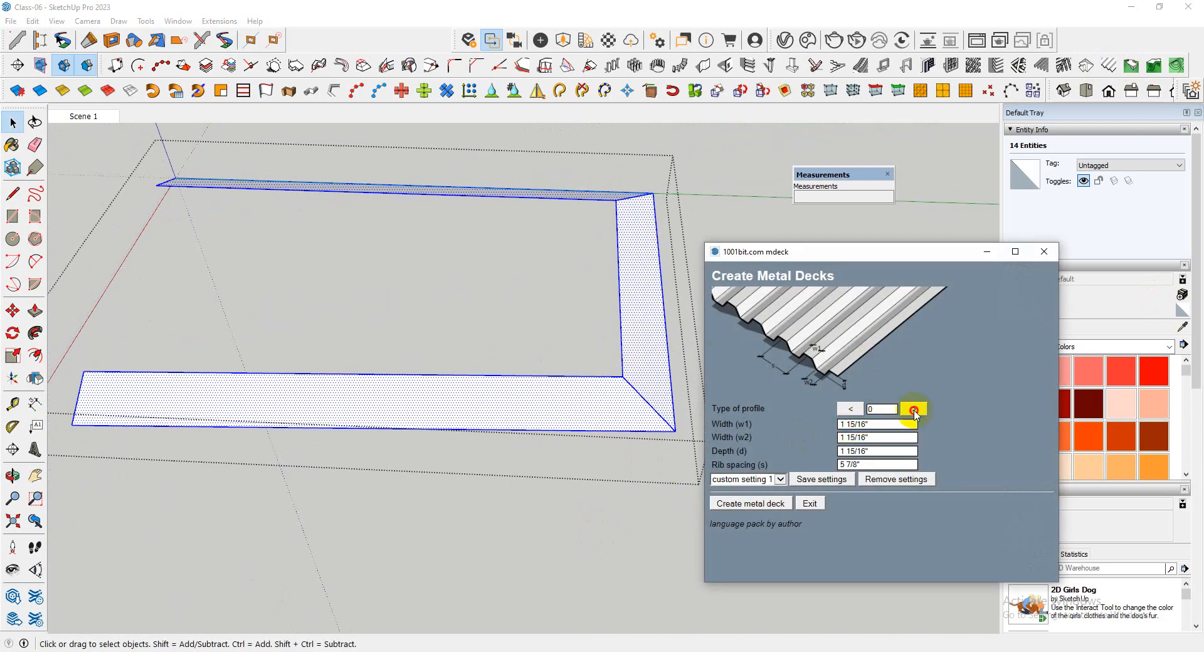
left_click(914, 409)
left_click(914, 410)
left_click(914, 410)
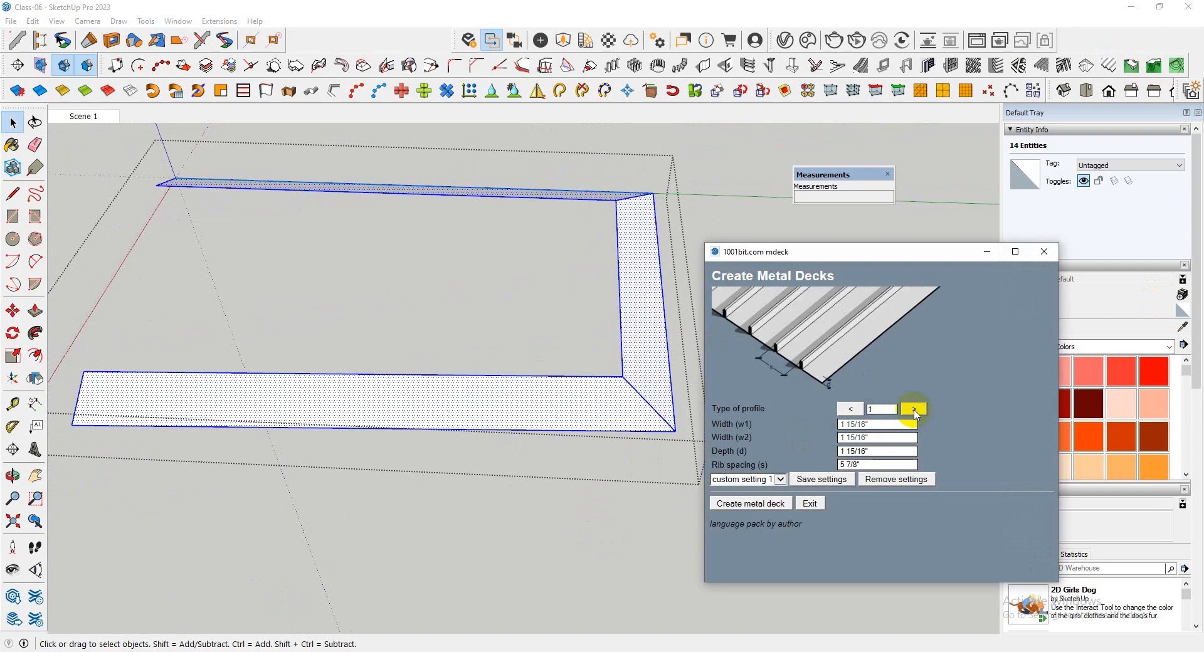
left_click(914, 410)
left_click(914, 409)
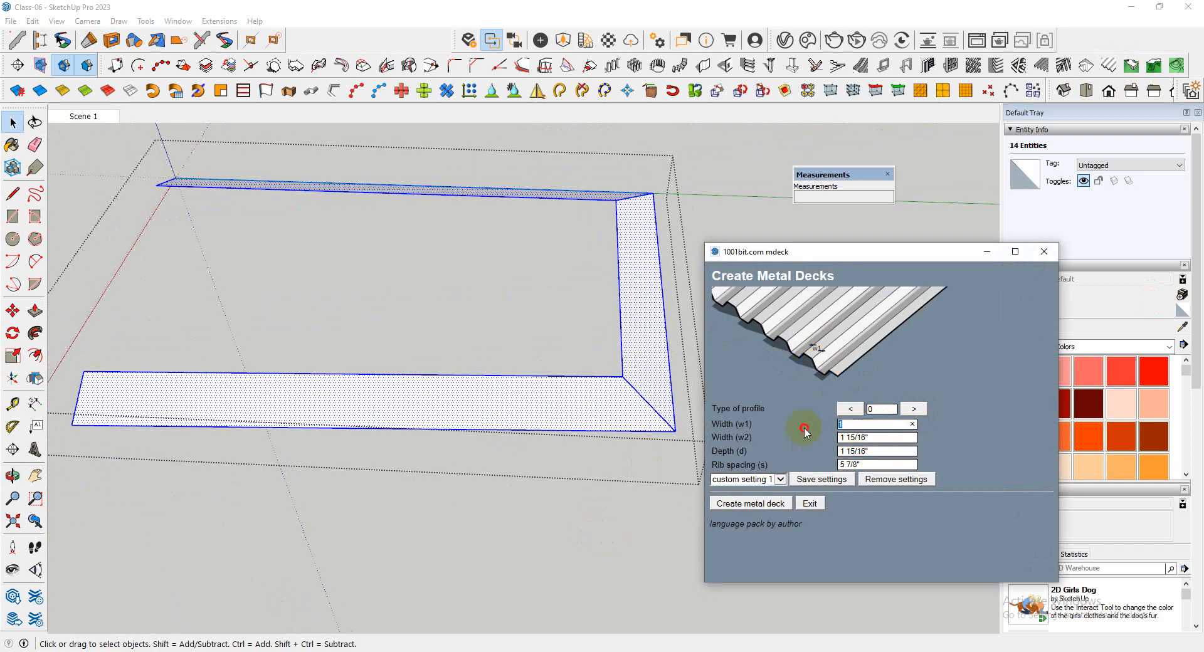
type("75")
Try to create the metal deck on the selected cover faces, with its direction along the front side's lower edge
left_click(752, 505)
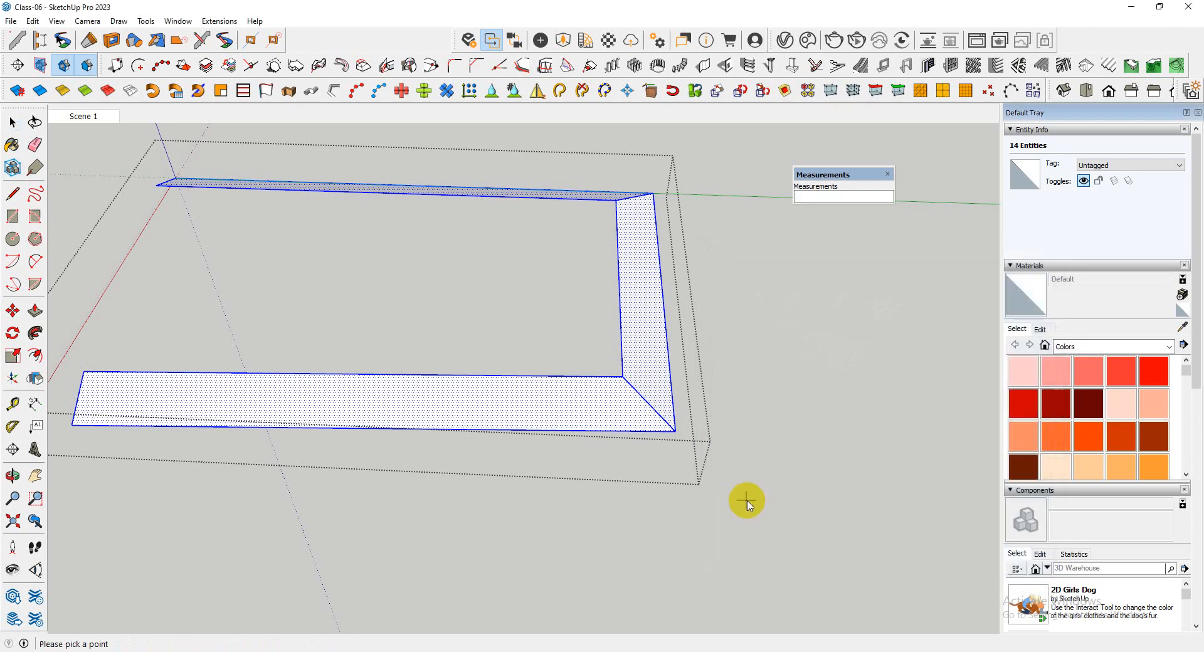
left_click(72, 428)
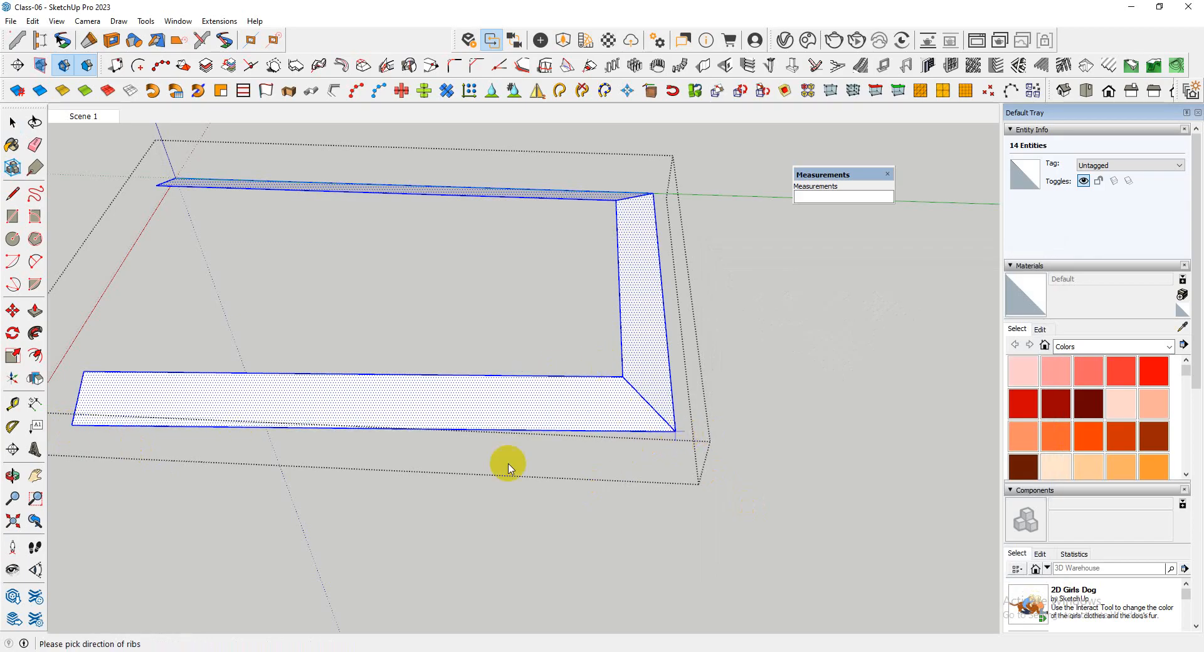
left_click(549, 427)
scroll(483, 432, "down", 2)
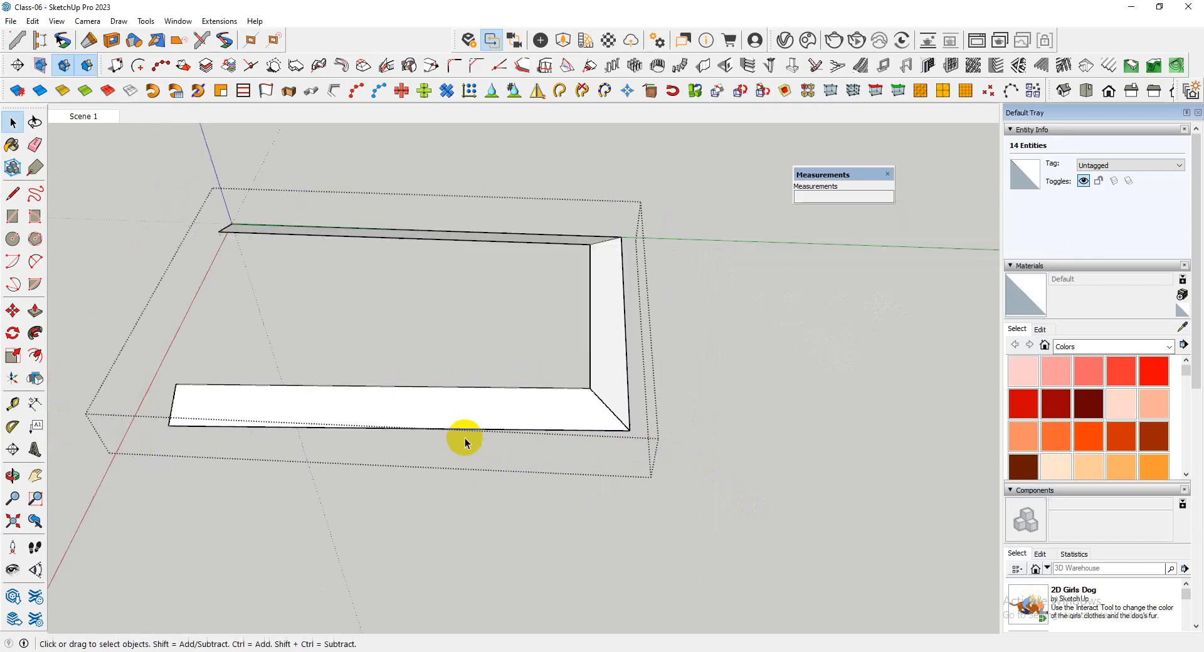
middle_click_drag(538, 436, 511, 488)
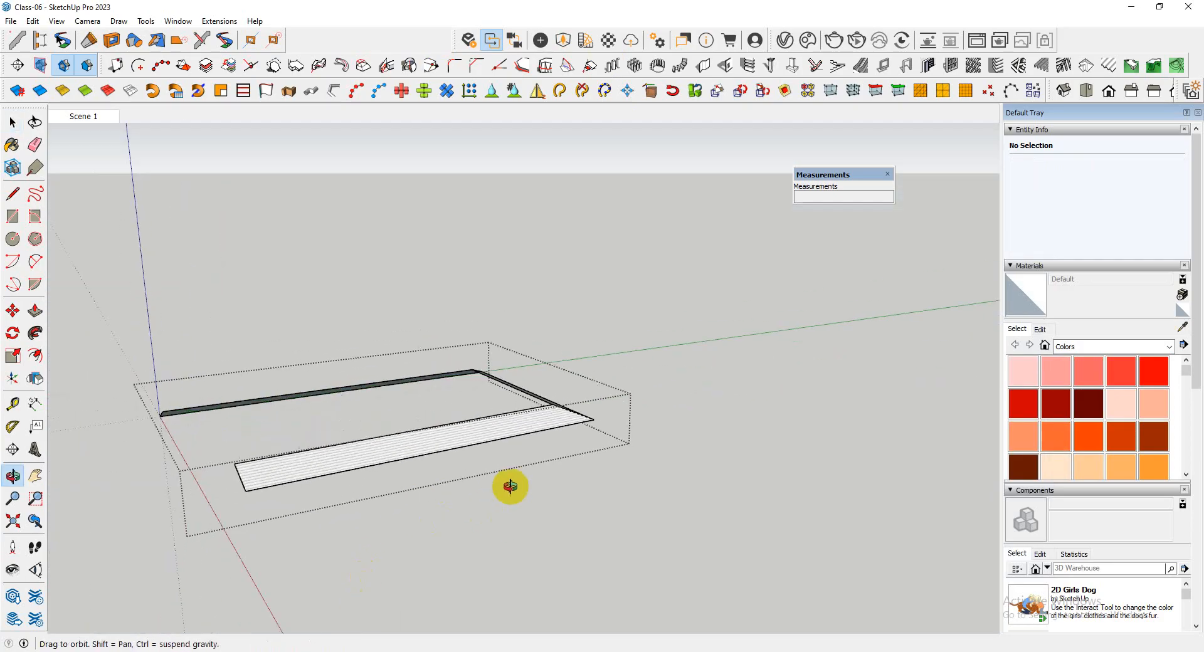
scroll(250, 496, "up", 10)
middle_click_drag(236, 477, 318, 492)
scroll(386, 432, "down", 5)
scroll(277, 465, "up", 4)
Undo the metal deck on the sloping cover
key("ctrl+z")
scroll(350, 453, "down", 3)
middle_click_drag(376, 444, 467, 464)
scroll(379, 492, "down", 3)
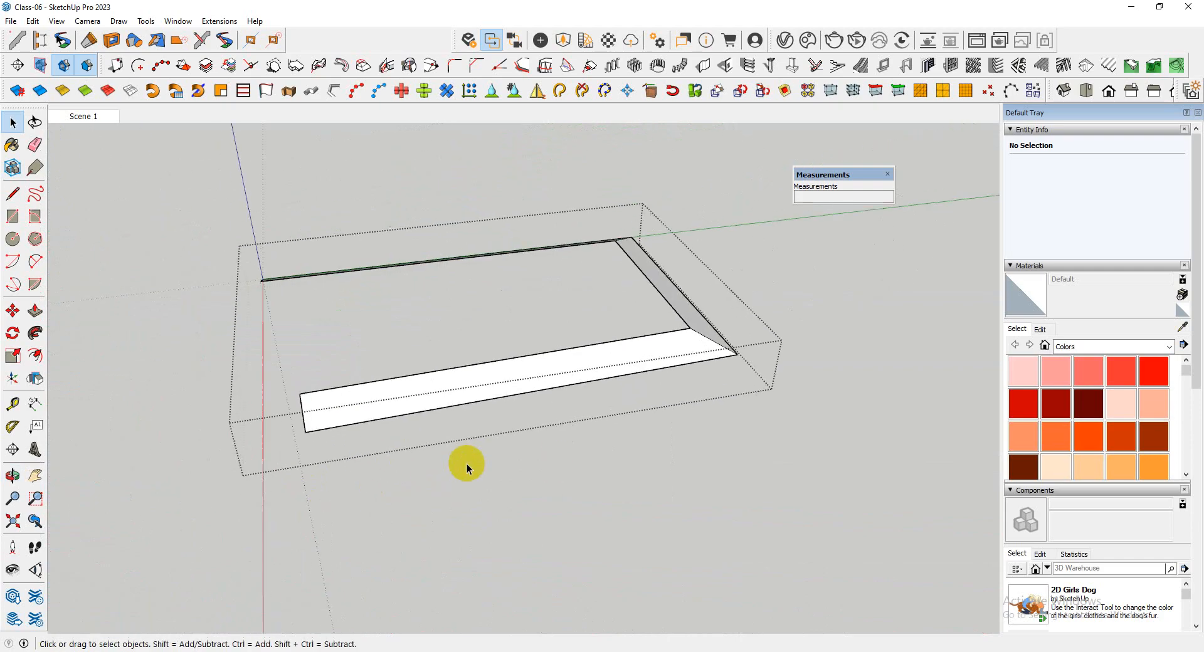
Paint the cover's sloping faces with Roofing Tile Spanish from the Roofing materials and leave the cover group
left_click(1148, 349)
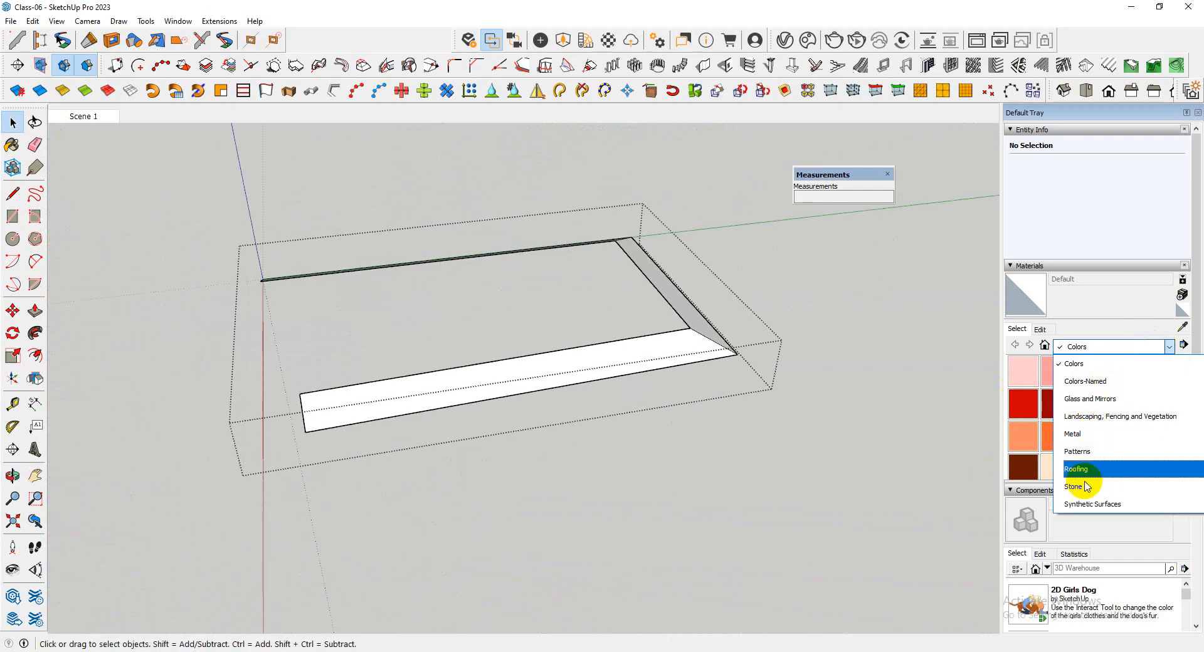
scroll(1087, 487, "down", 2)
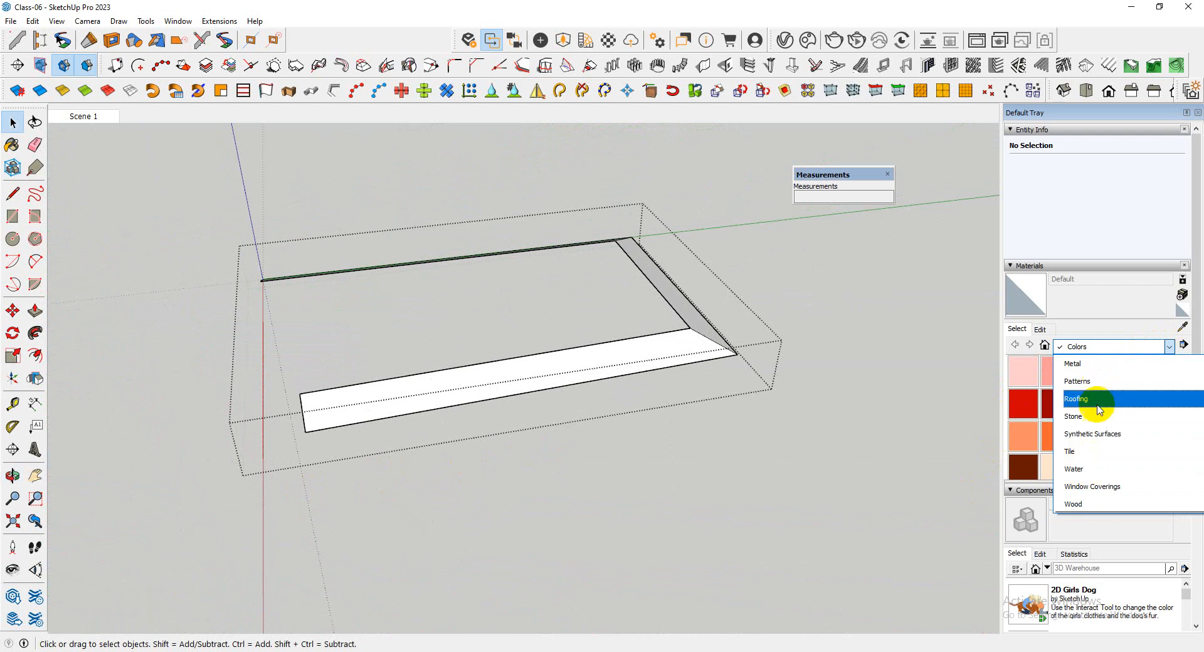
scroll(1099, 414, "up", 2)
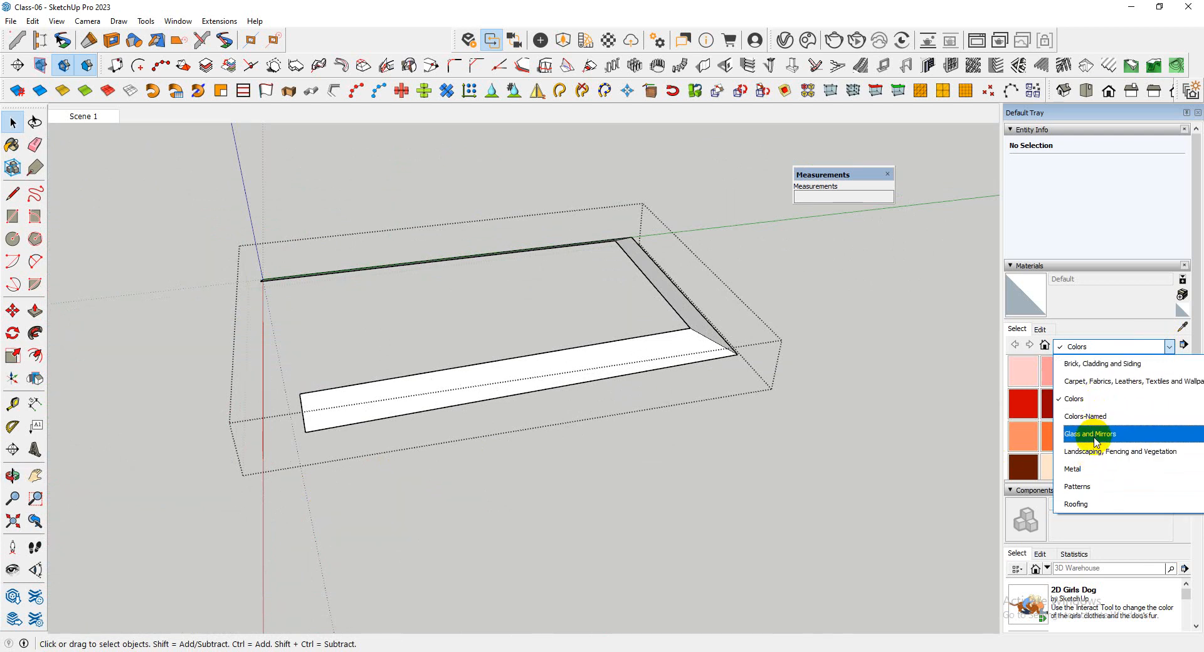
left_click(1090, 503)
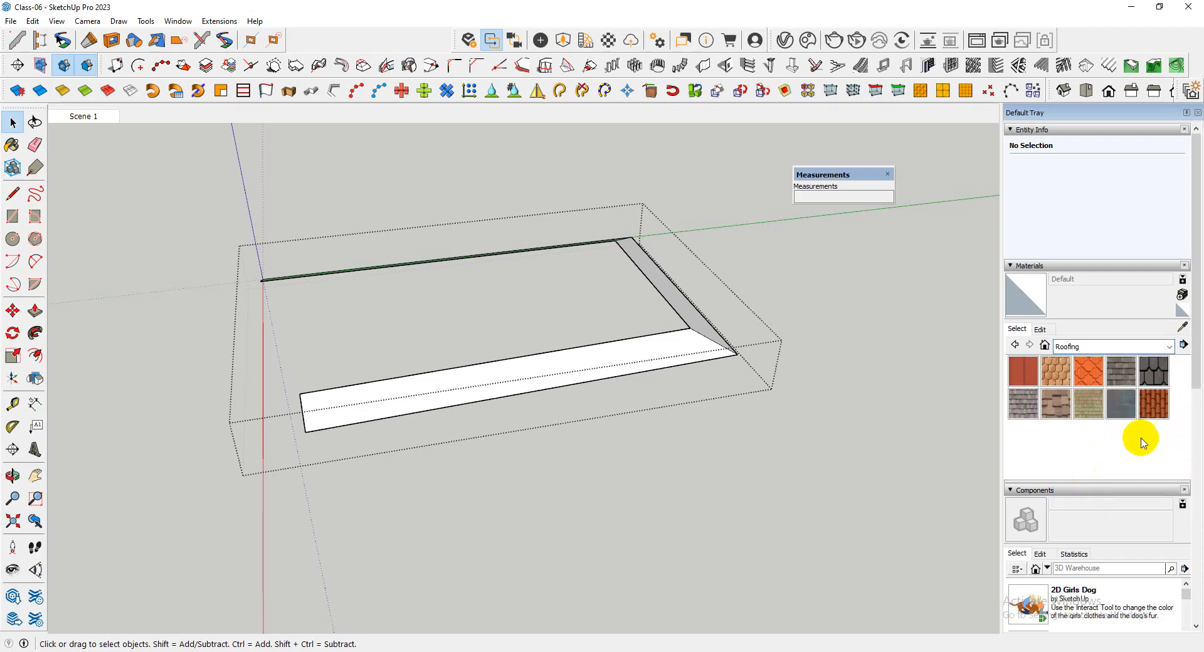
left_click(1158, 409)
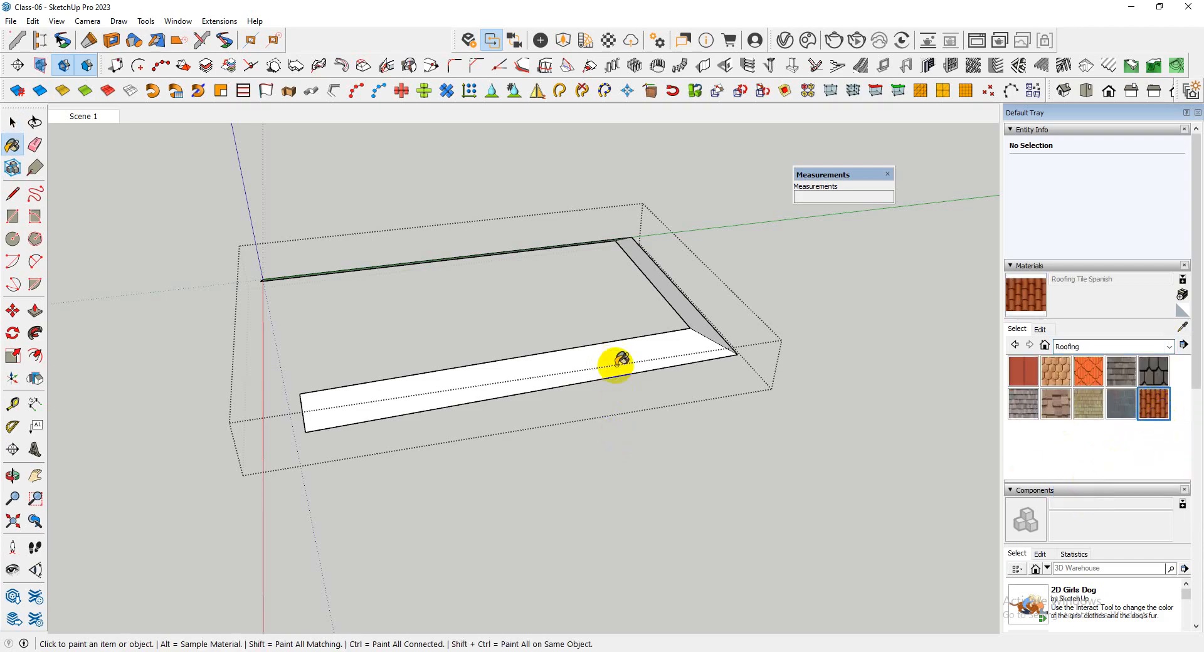
left_click(487, 387)
middle_click_drag(486, 387, 679, 312)
mouse_move(778, 502)
middle_mouse_down()
mouse_move(282, 497)
mouse_move(695, 525)
mouse_move(975, 422)
mouse_move(712, 433)
mouse_move(646, 341)
mouse_move(354, 377)
mouse_move(688, 403)
middle_mouse_up()
left_click(709, 505)
key("space")
left_click(567, 467)
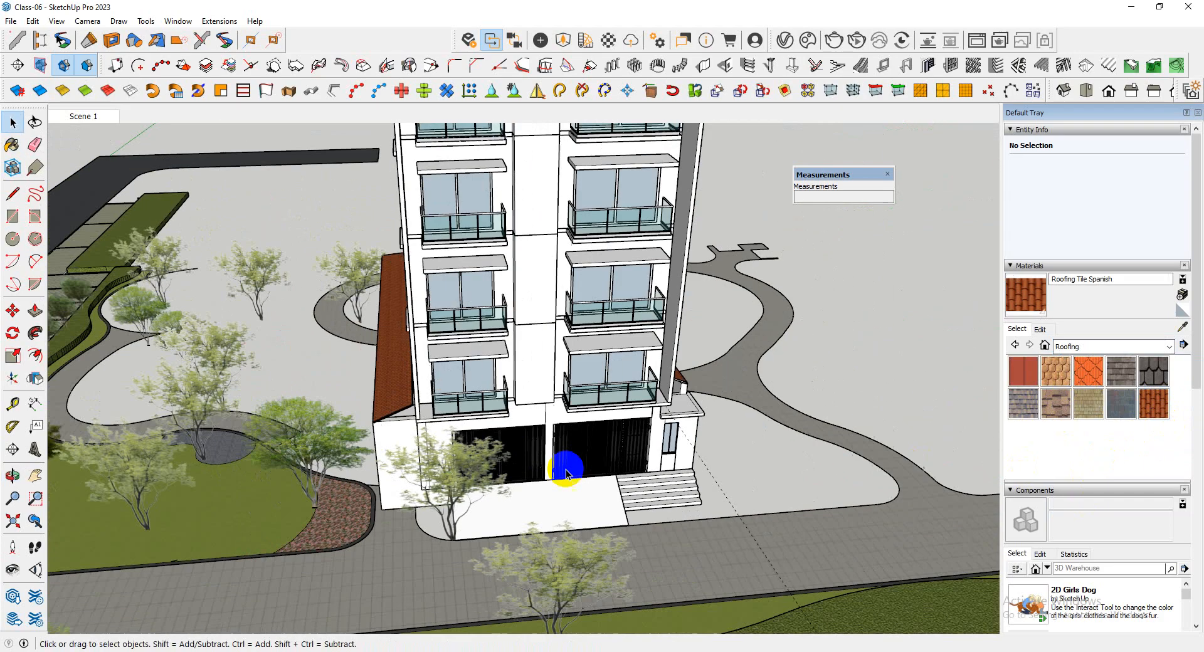
Examine the tiled sloping cover around the base of the tower from both sides and the front
middle_click_drag(567, 468, 261, 416)
scroll(546, 379, "up", 3)
middle_click_drag(546, 379, 758, 348)
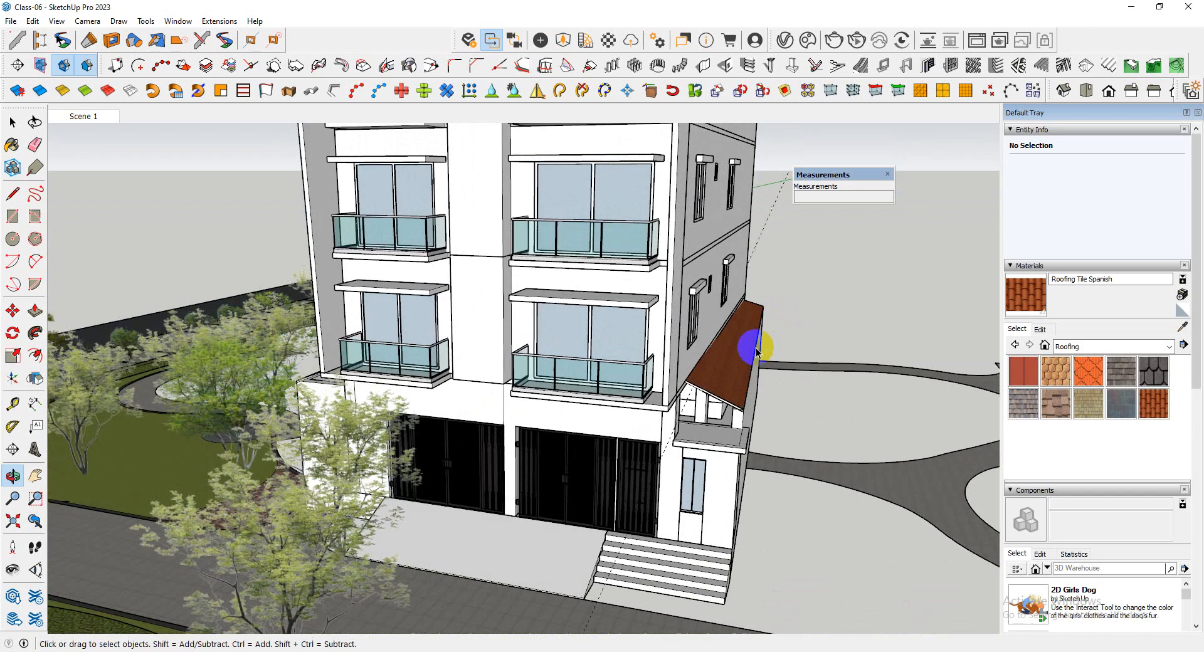
scroll(577, 368, "up", 3)
middle_click_drag(524, 367, 595, 379)
scroll(595, 378, "down", 3)
middle_click_drag(562, 291, 669, 547)
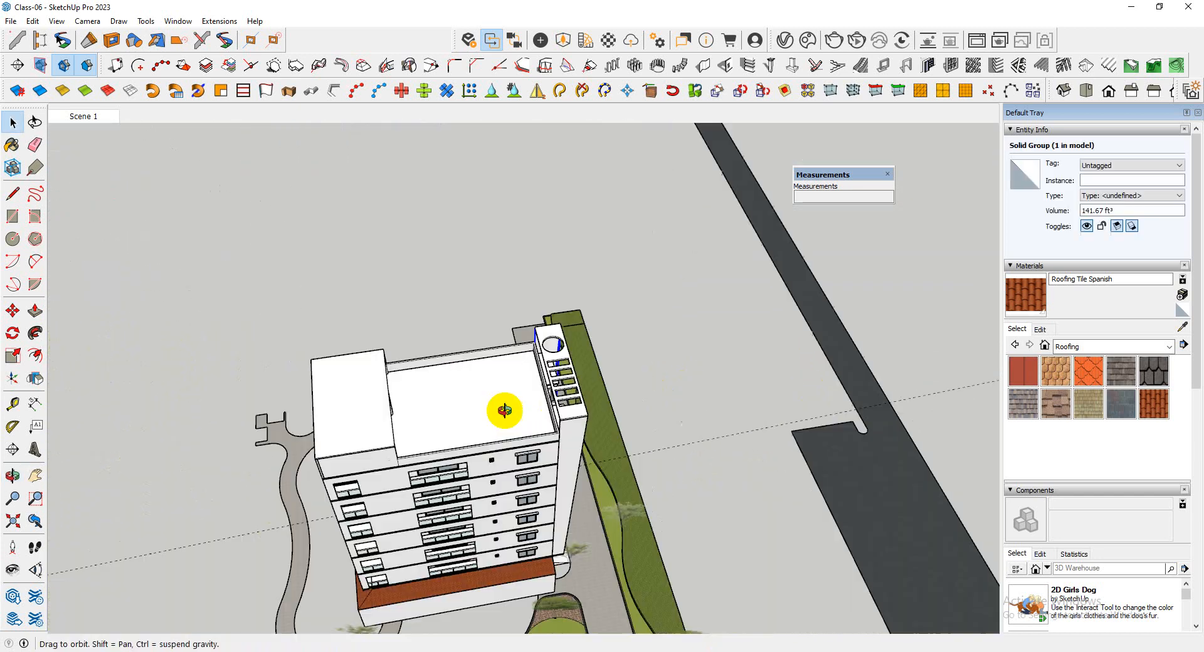
middle_click_drag(502, 412, 433, 424)
scroll(430, 425, "up", 4)
middle_click_drag(560, 401, 291, 358)
scroll(293, 351, "up", 3)
Open the tower's building group and examine the flat roof terrace from above
left_click(457, 321)
scroll(552, 318, "down", 5)
middle_click_drag(554, 319, 490, 372)
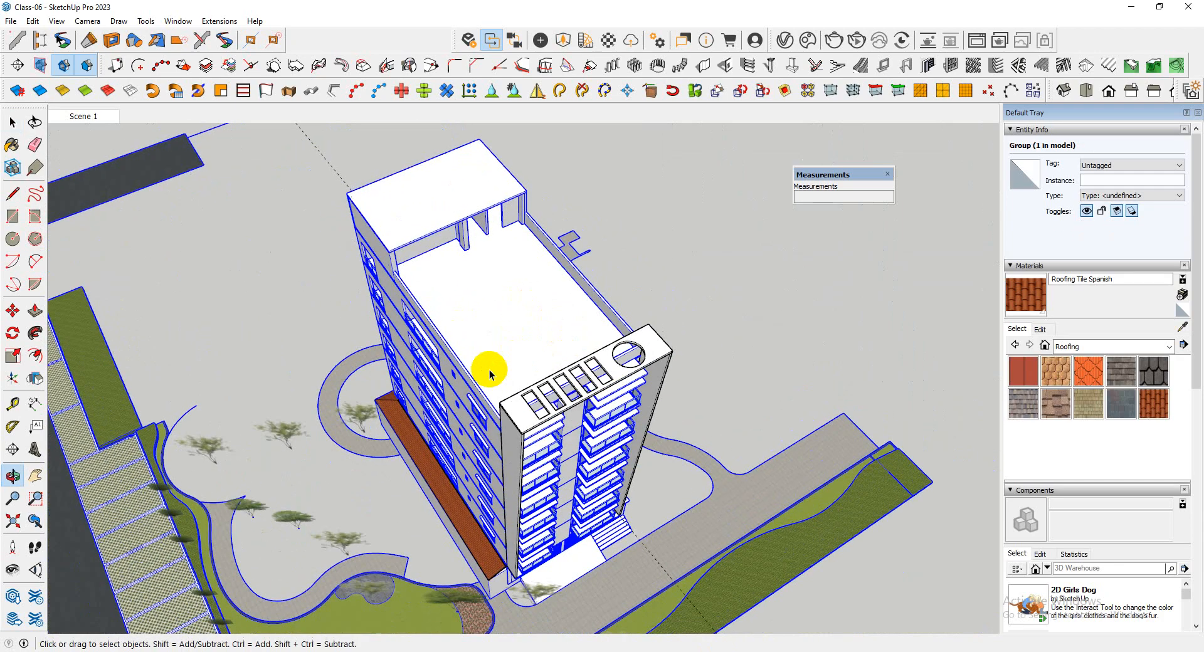
scroll(505, 332, "up", 5)
left_click(505, 329)
double_click(505, 330)
scroll(455, 346, "down", 1)
key("space")
left_click(491, 356)
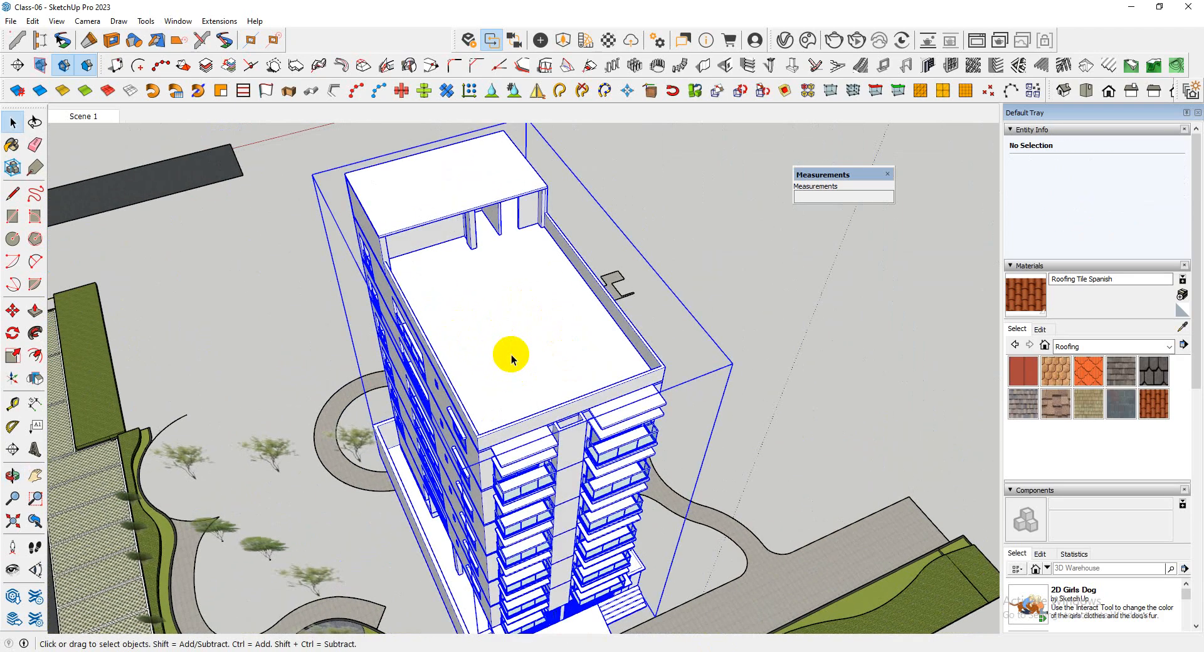
scroll(694, 295, "down", 3)
scroll(664, 387, "up", 2)
scroll(663, 387, "up", 3)
left_click(715, 361)
middle_click_drag(656, 349, 548, 365)
Switch to the web browser, search for cgtips in a new tab and open the SketchUp CGTips site
mouse_move(232, 651)
left_click(172, 609)
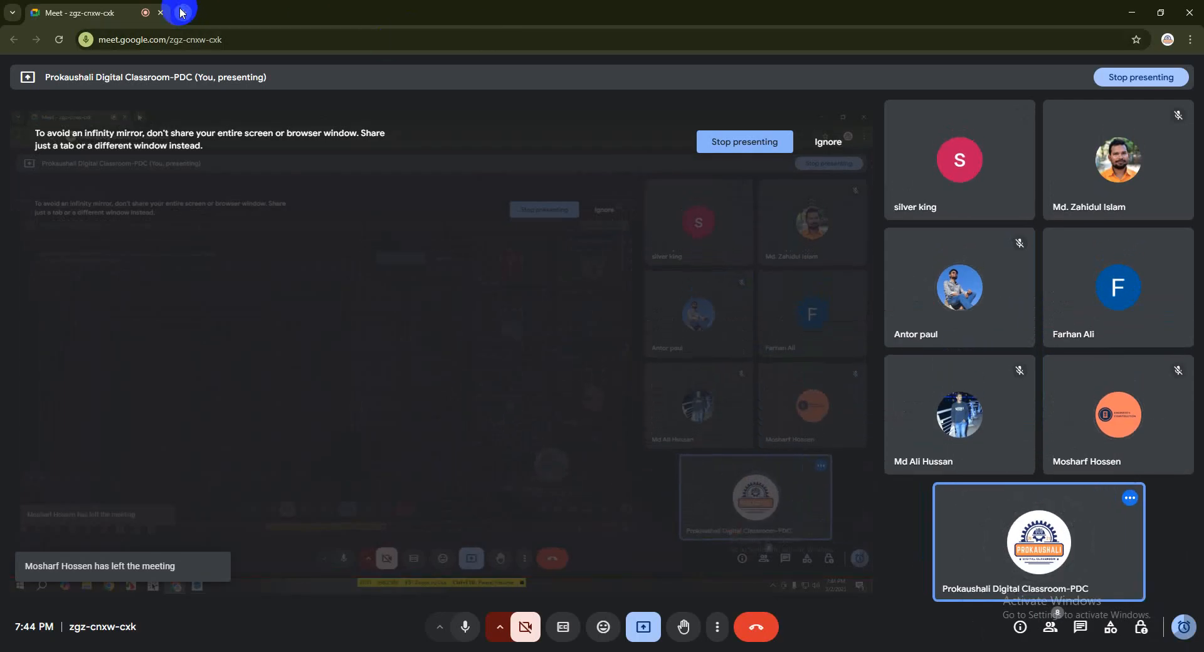
left_click(184, 12)
left_click(199, 38)
type("cgt")
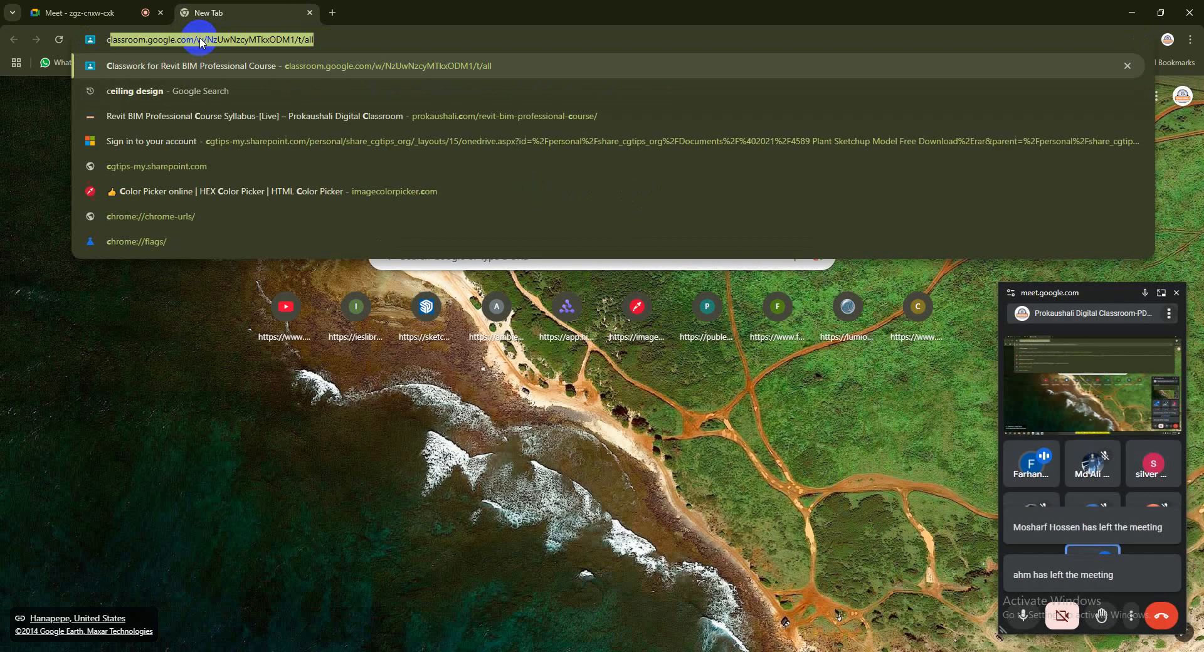
left_click(189, 88)
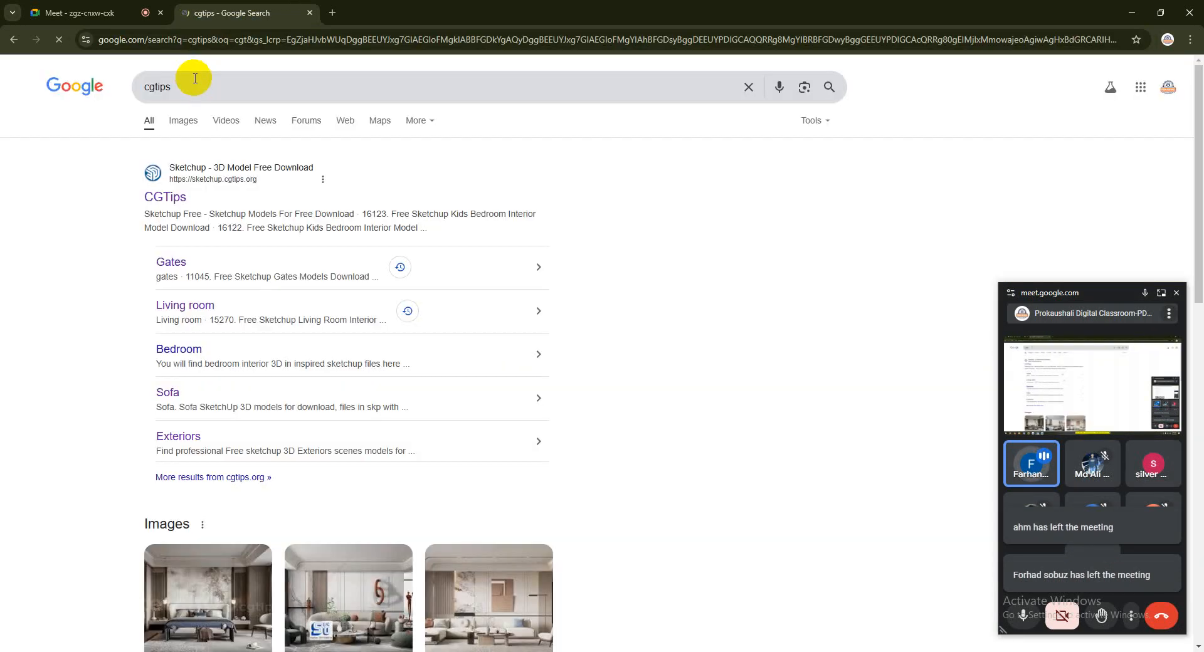
left_click(184, 179)
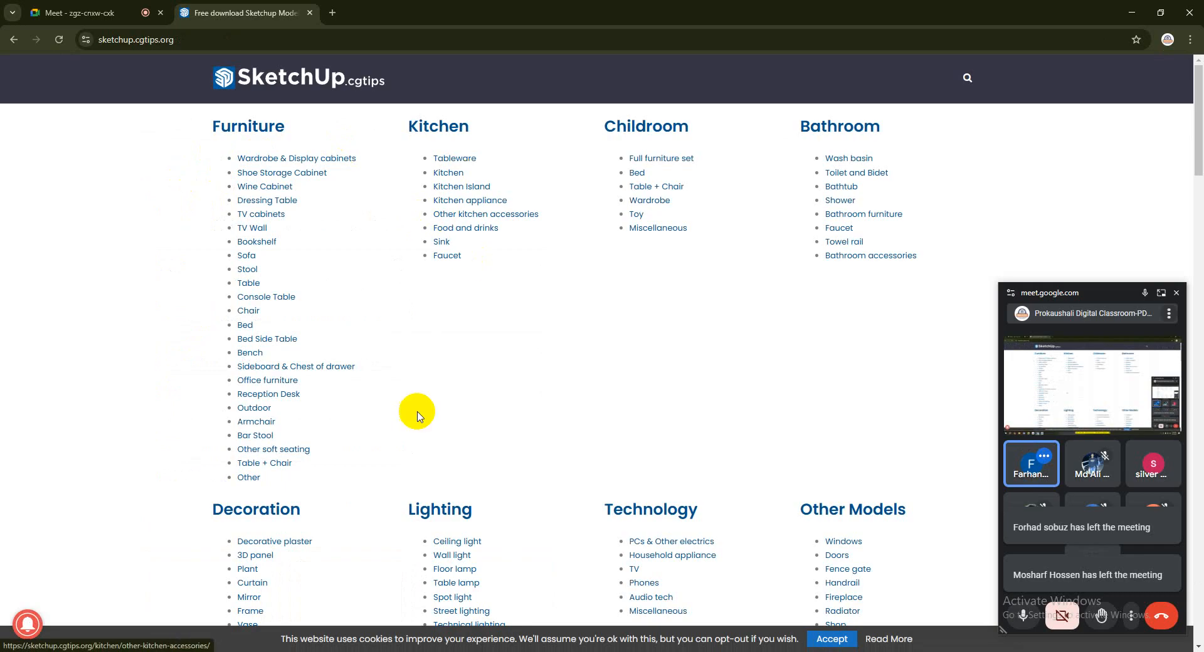
Find "out" in the site's category list and open the Outdoor furniture category
scroll(417, 409, "down", 6)
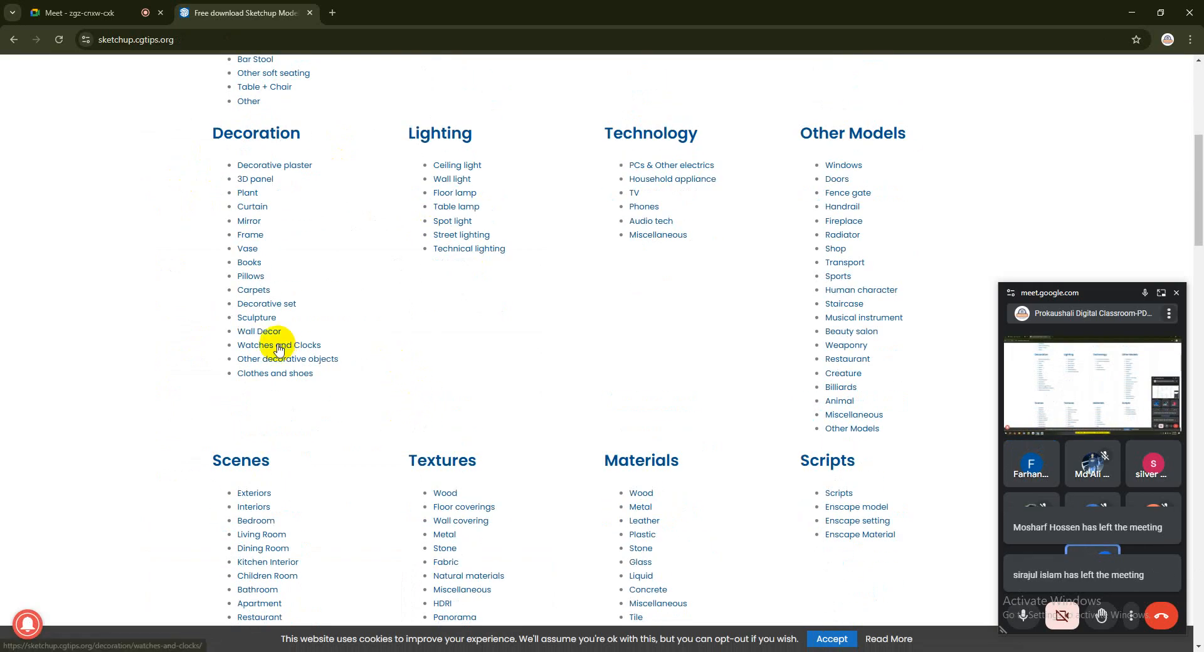
scroll(701, 218, "down", 3)
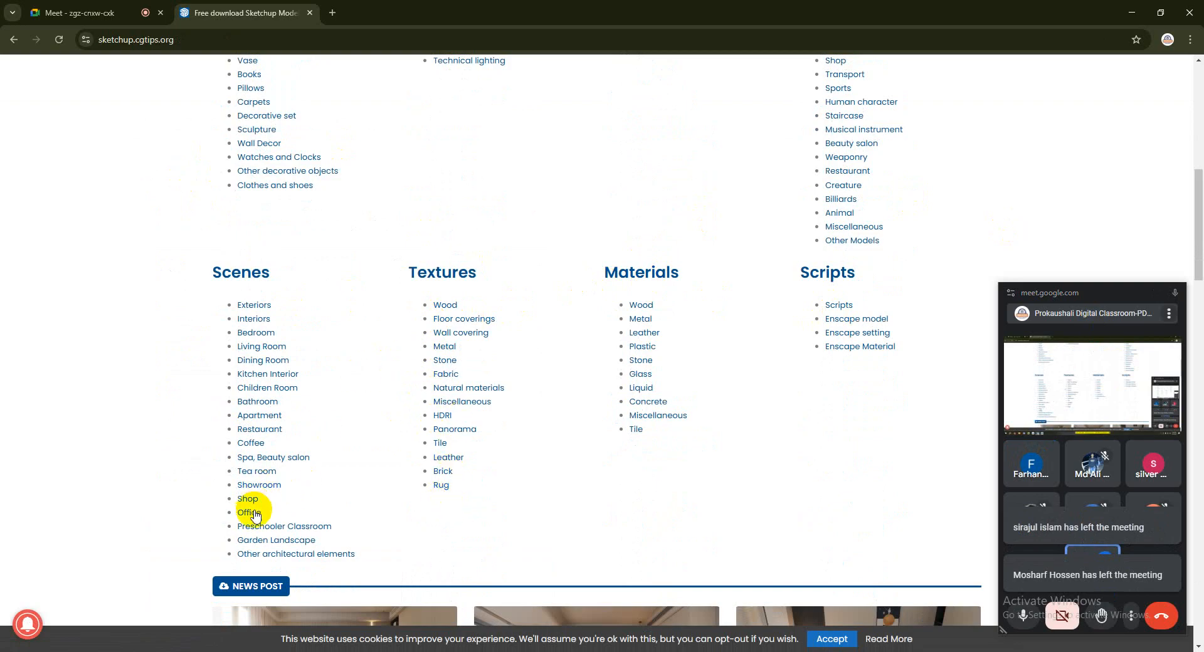
scroll(277, 384, "up", 9)
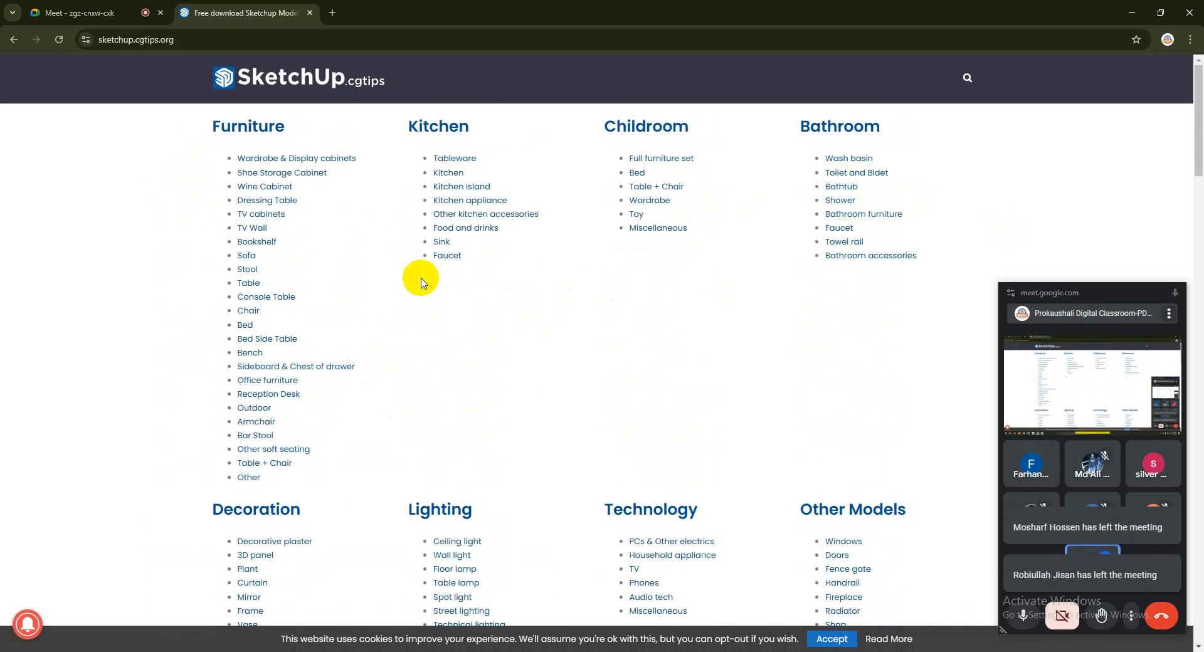
key("ctrl+f")
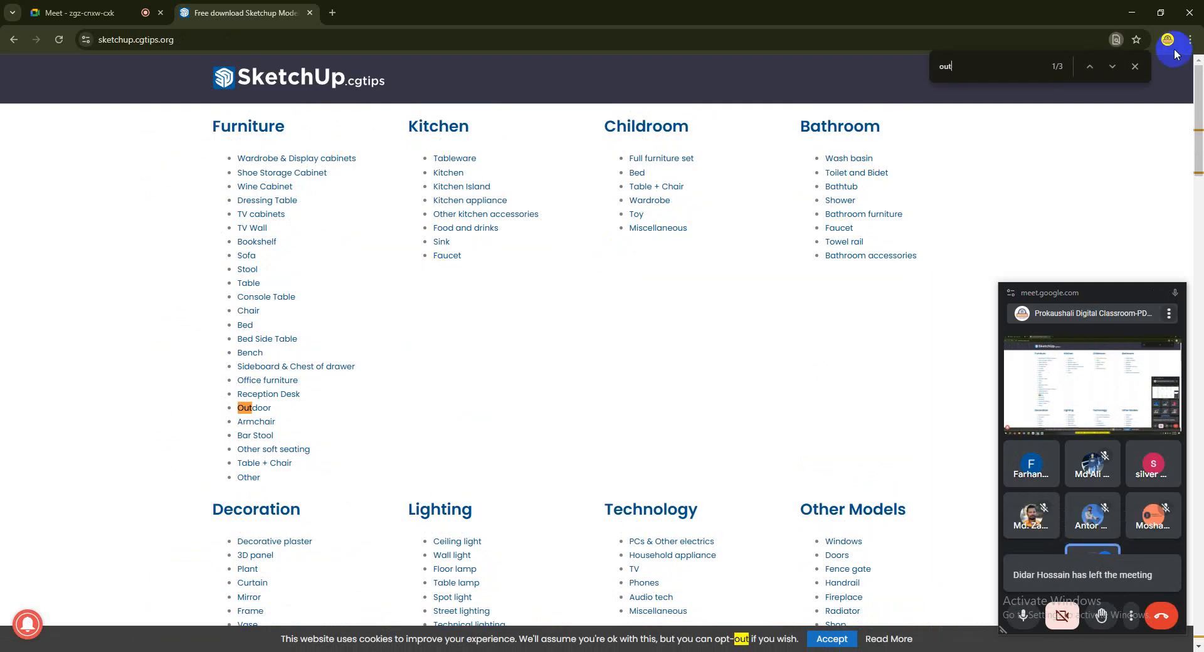
left_click(257, 409)
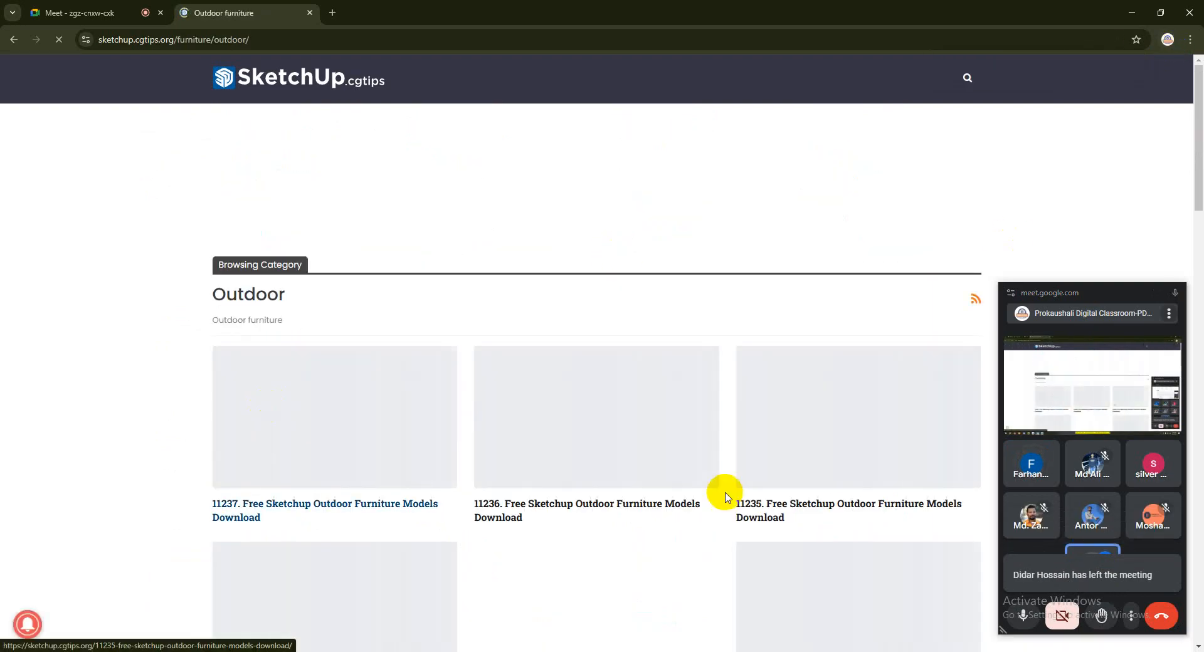
Look through the outdoor furniture listings for a table and chair set, checking model 6914 and returning to the list
scroll(279, 225, "down", 3)
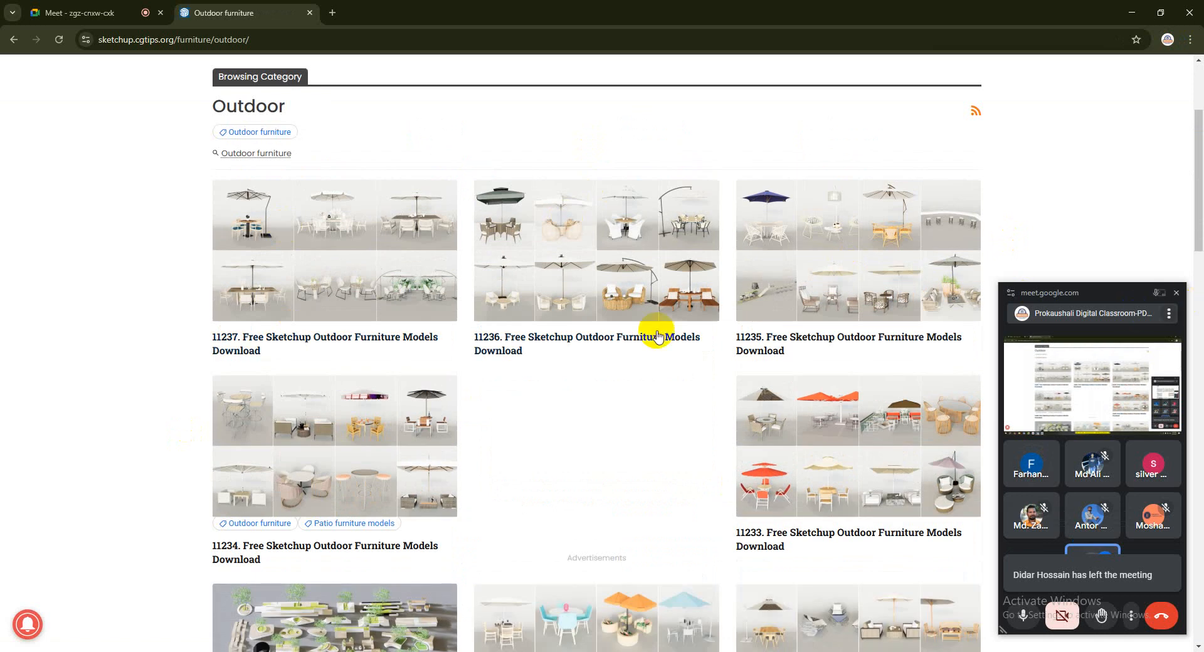
scroll(551, 288, "down", 10)
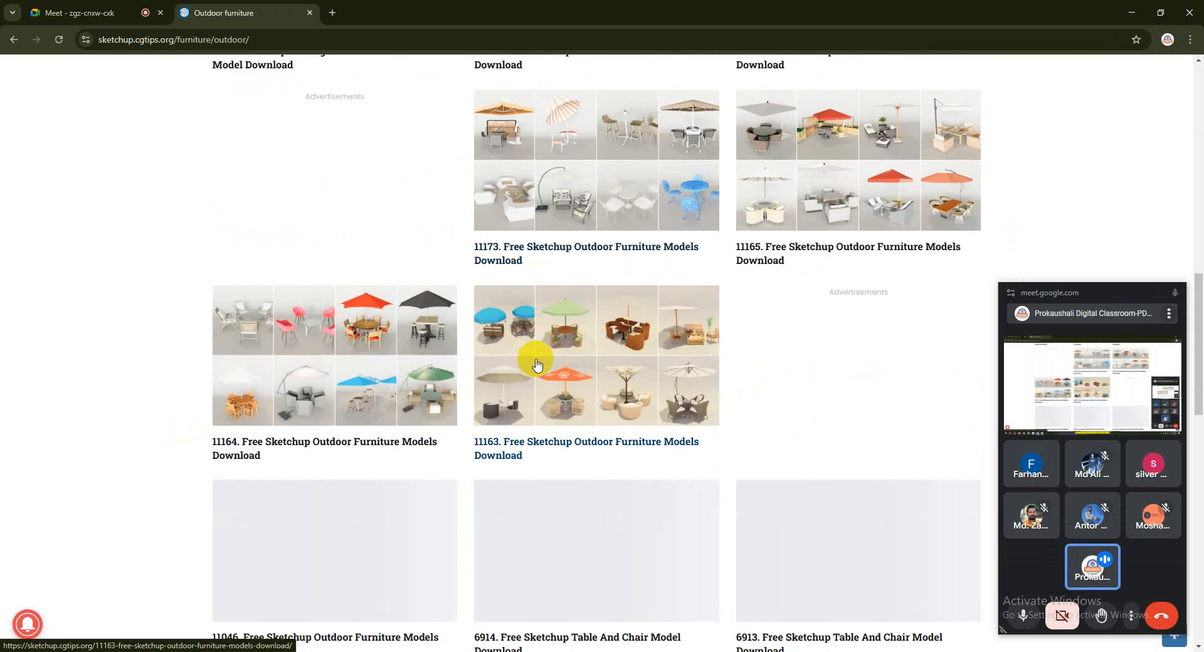
scroll(552, 333, "down", 4)
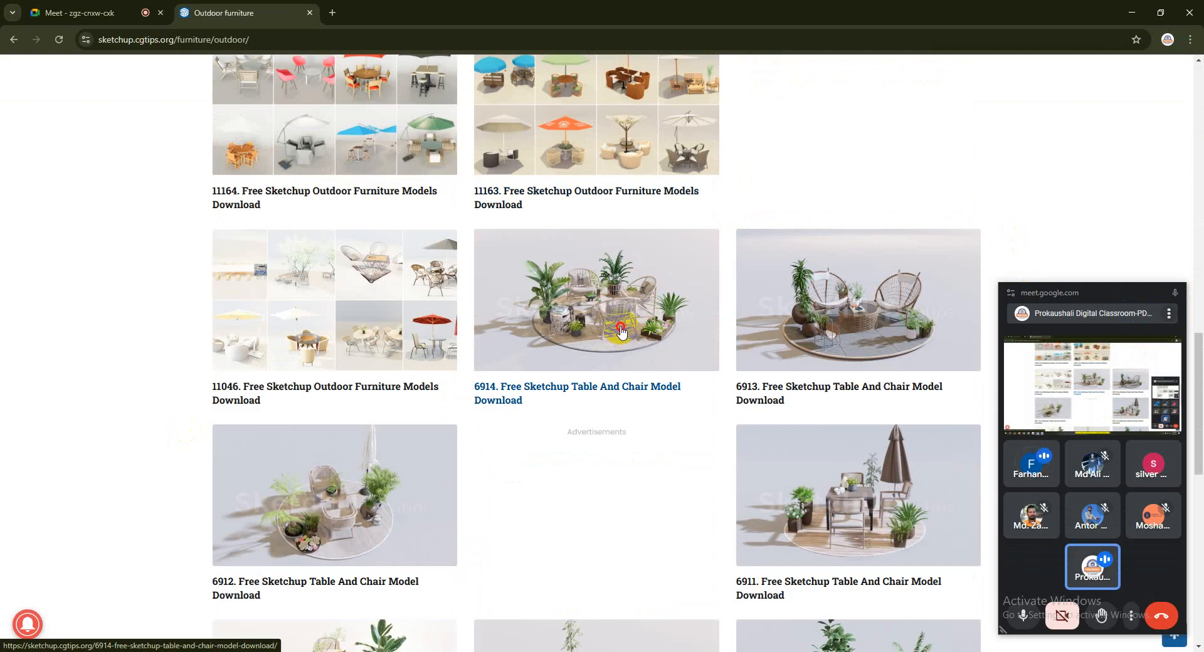
left_click(622, 333)
scroll(422, 269, "down", 5)
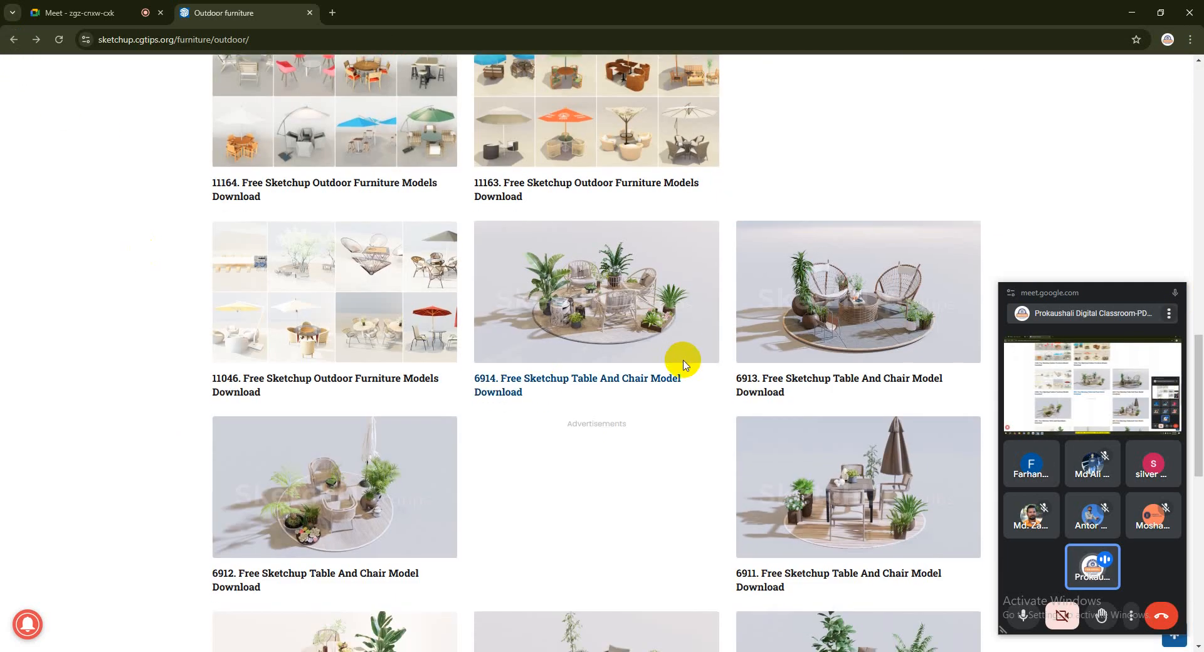
scroll(682, 357, "down", 5)
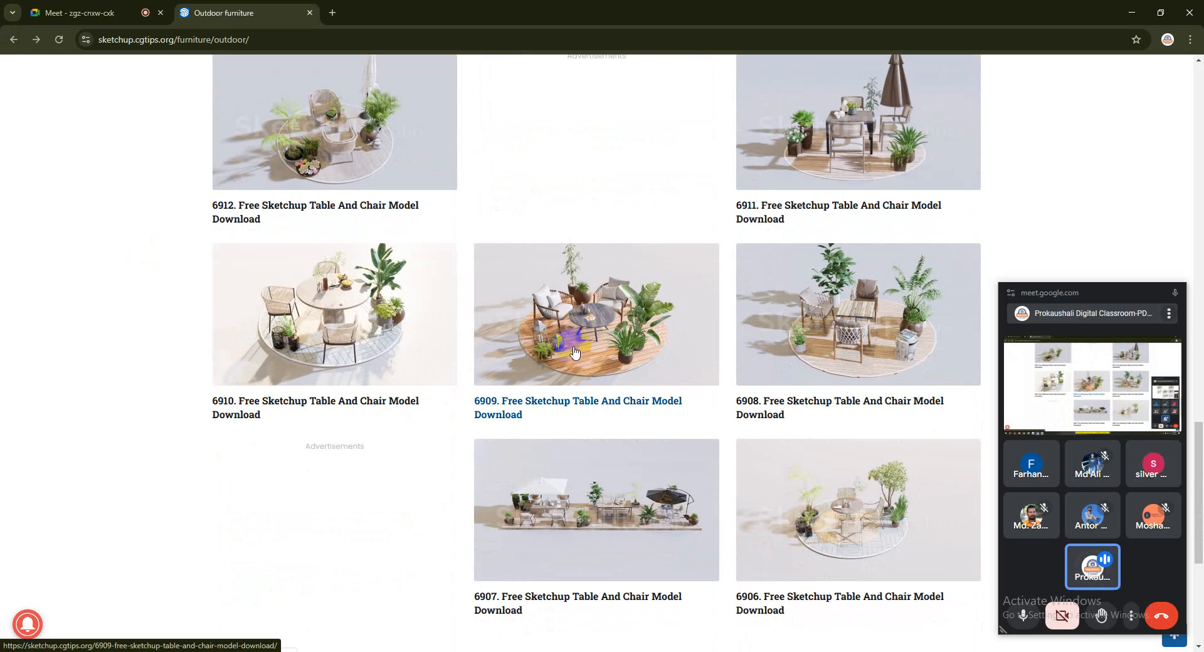
Open the page of table and chair model 6907, view its preview images and dismiss the More Stories pop-up
left_click(596, 482)
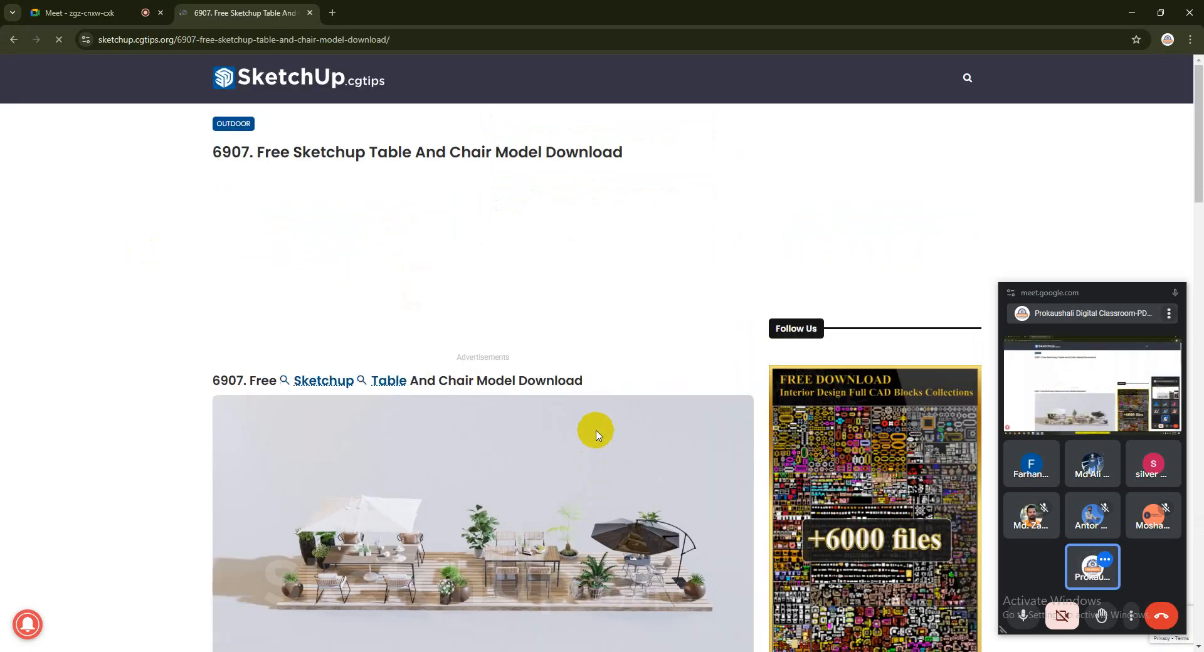
scroll(596, 431, "down", 10)
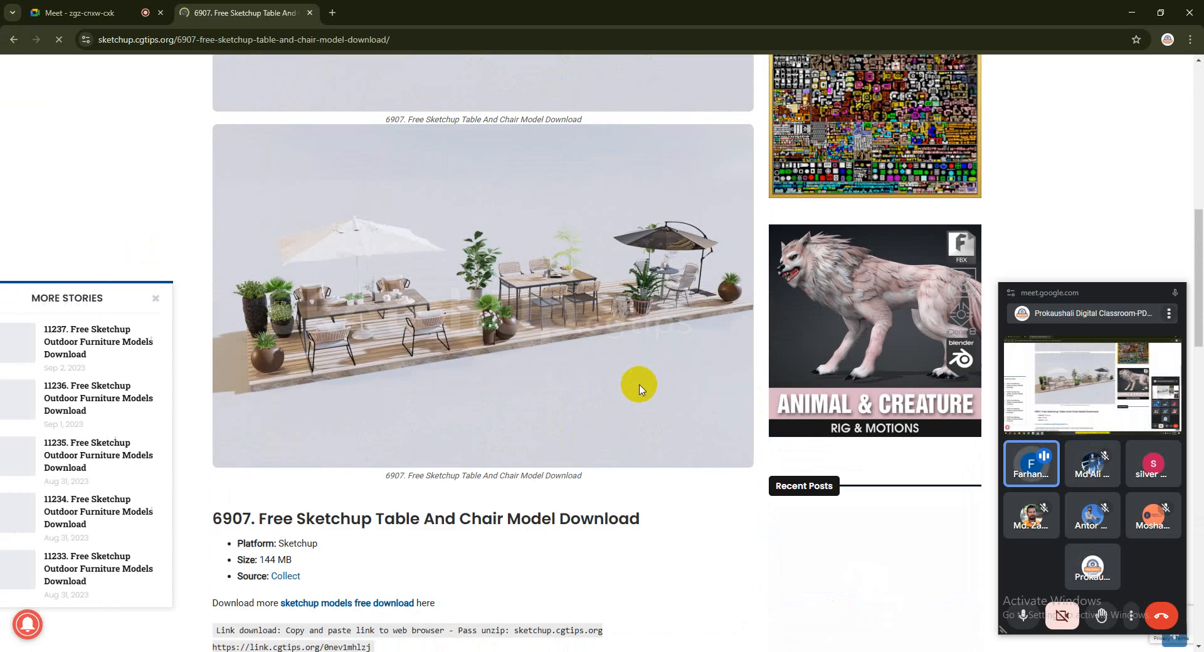
left_click(185, 300)
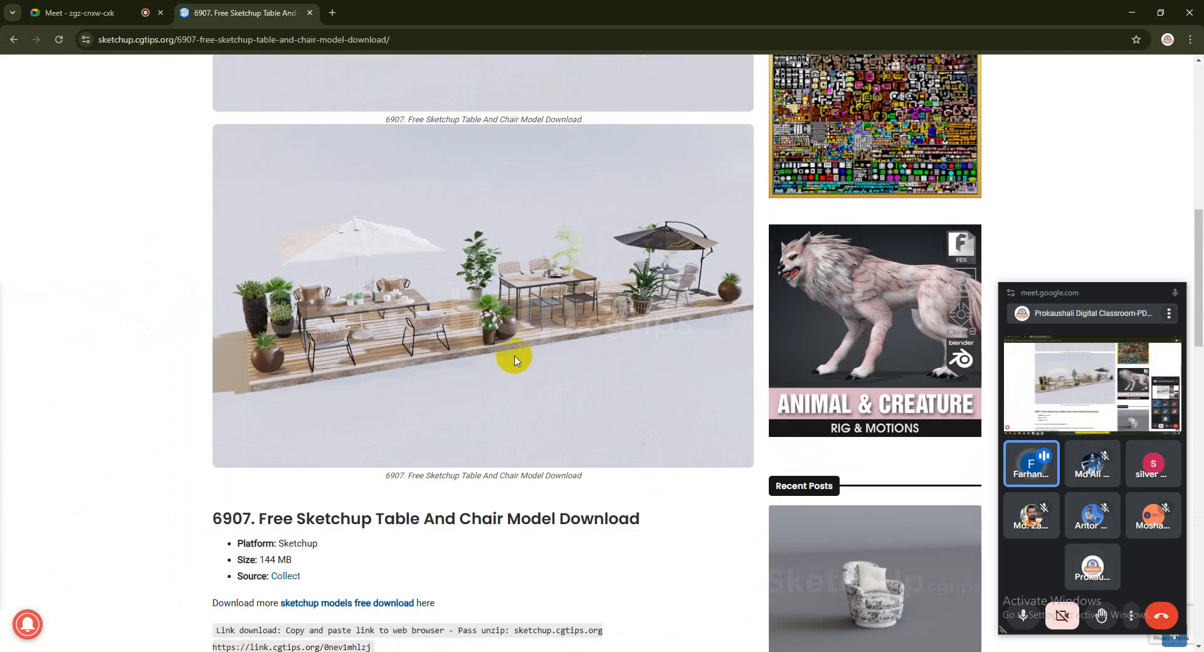
Return to the Outdoor category list and look through its first page for other rooftop furniture models
left_click(13, 40)
scroll(477, 364, "down", 5)
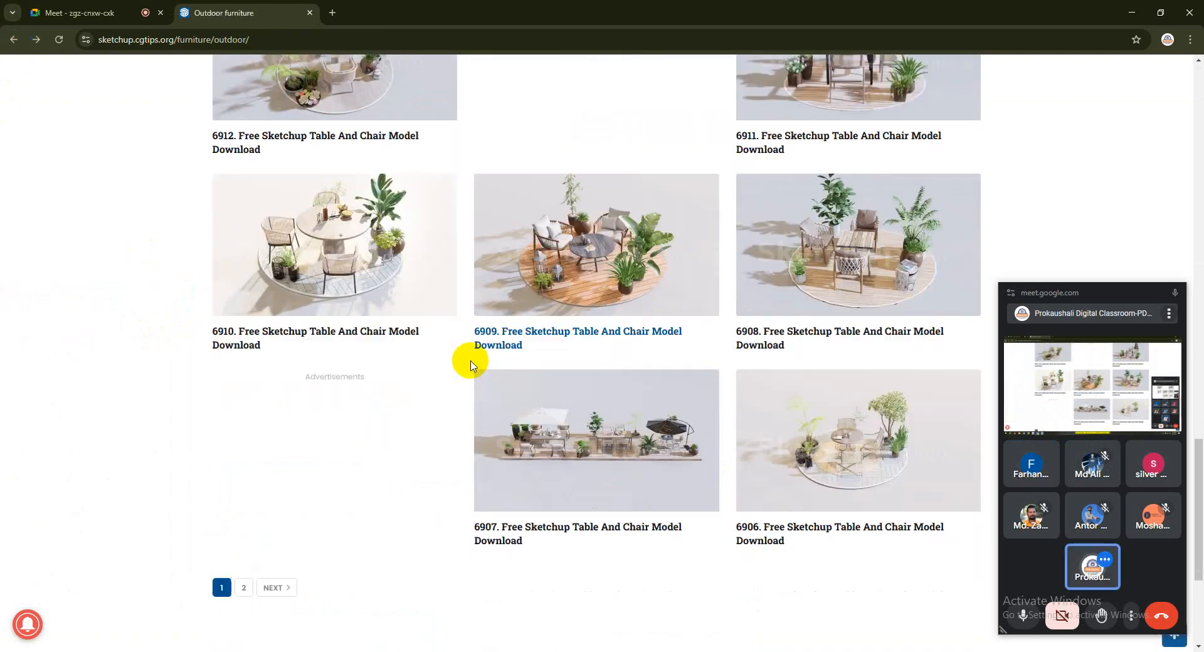
scroll(287, 261, "up", 15)
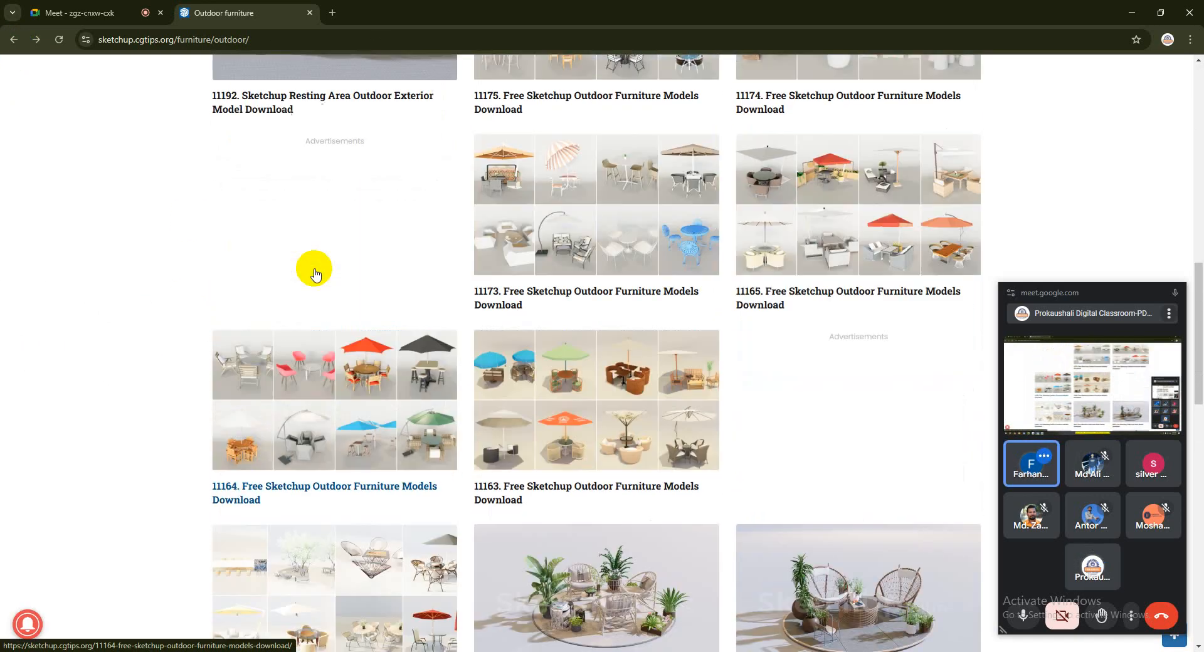
scroll(276, 268, "up", 5)
scroll(292, 262, "up", 5)
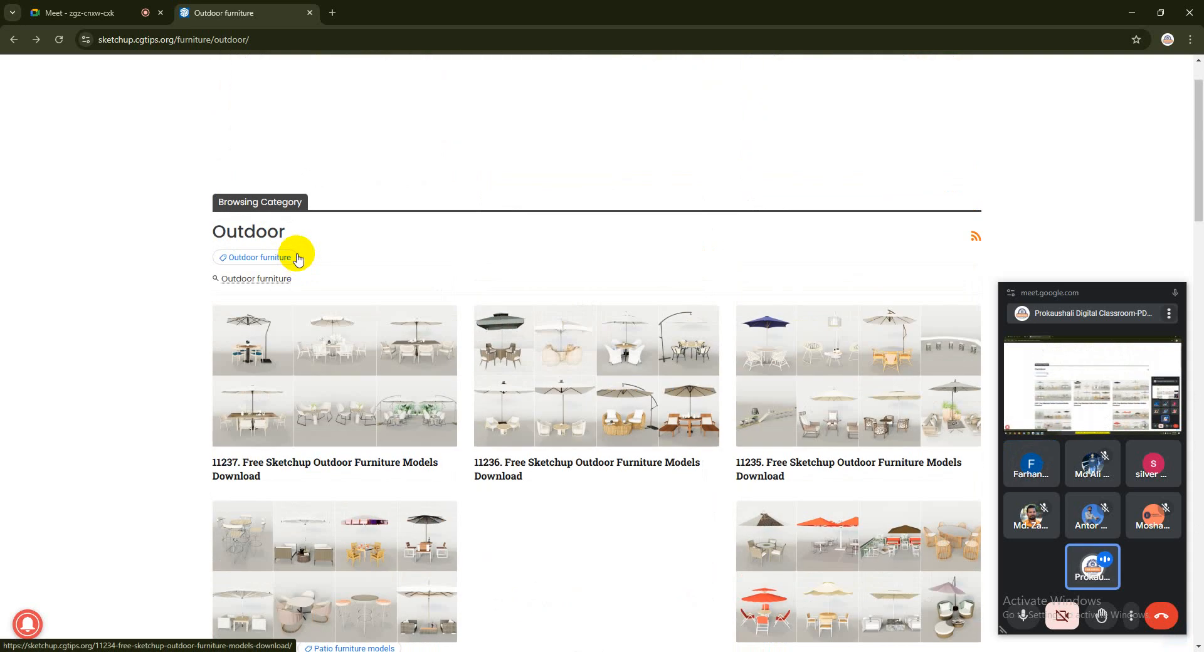
scroll(292, 262, "down", 12)
scroll(292, 269, "down", 7)
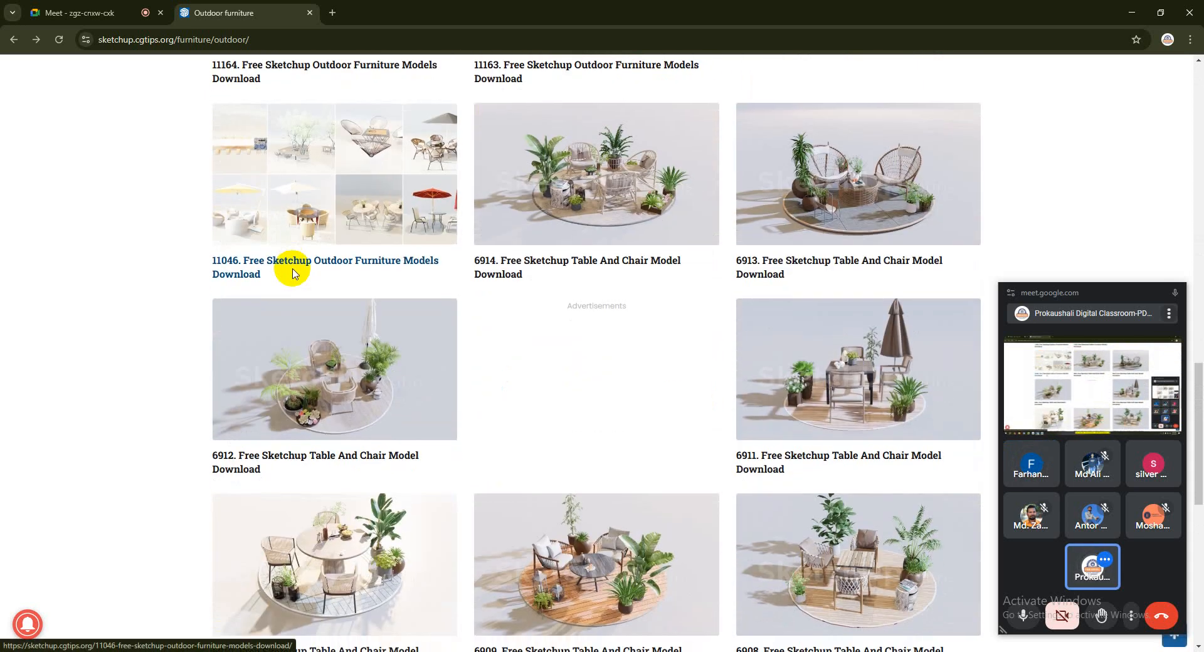
Open page 2 of the Outdoor category and look through its resting area, bench and outdoor furniture models
scroll(277, 448, "down", 3)
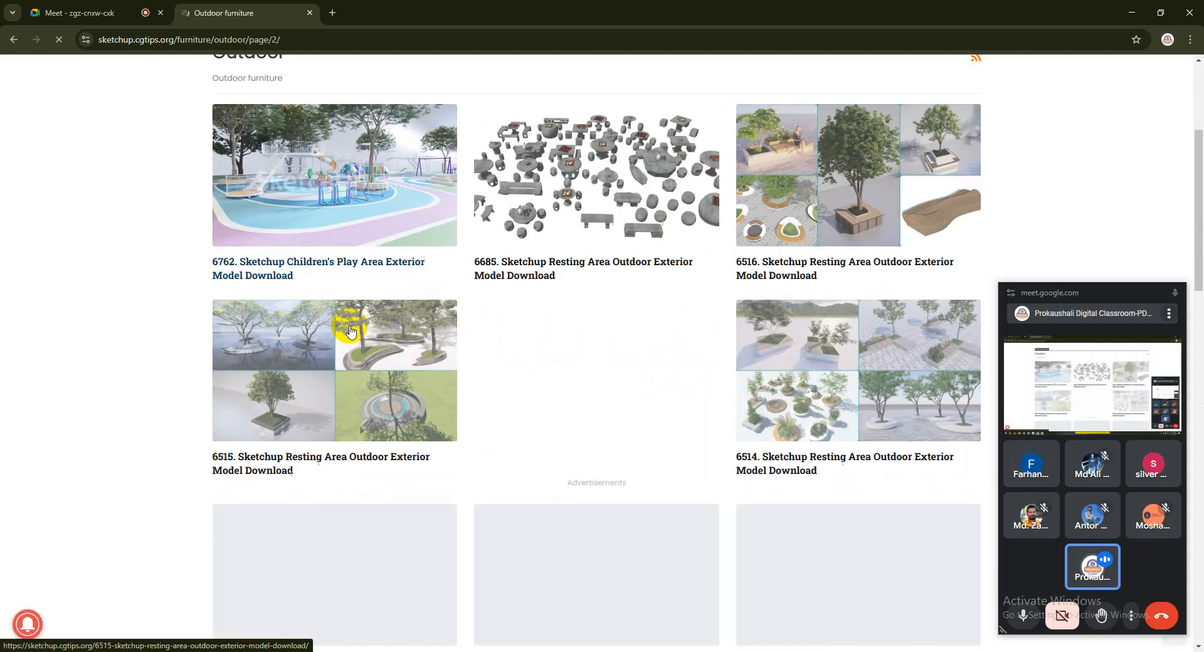
scroll(433, 295, "down", 6)
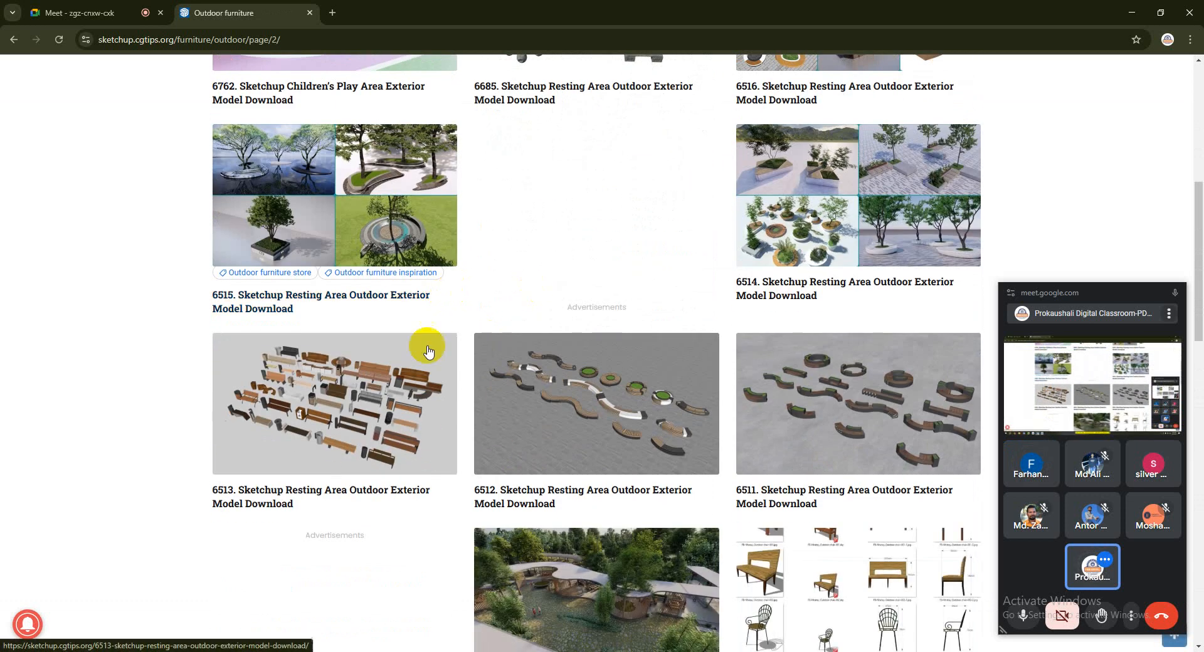
scroll(439, 292, "down", 6)
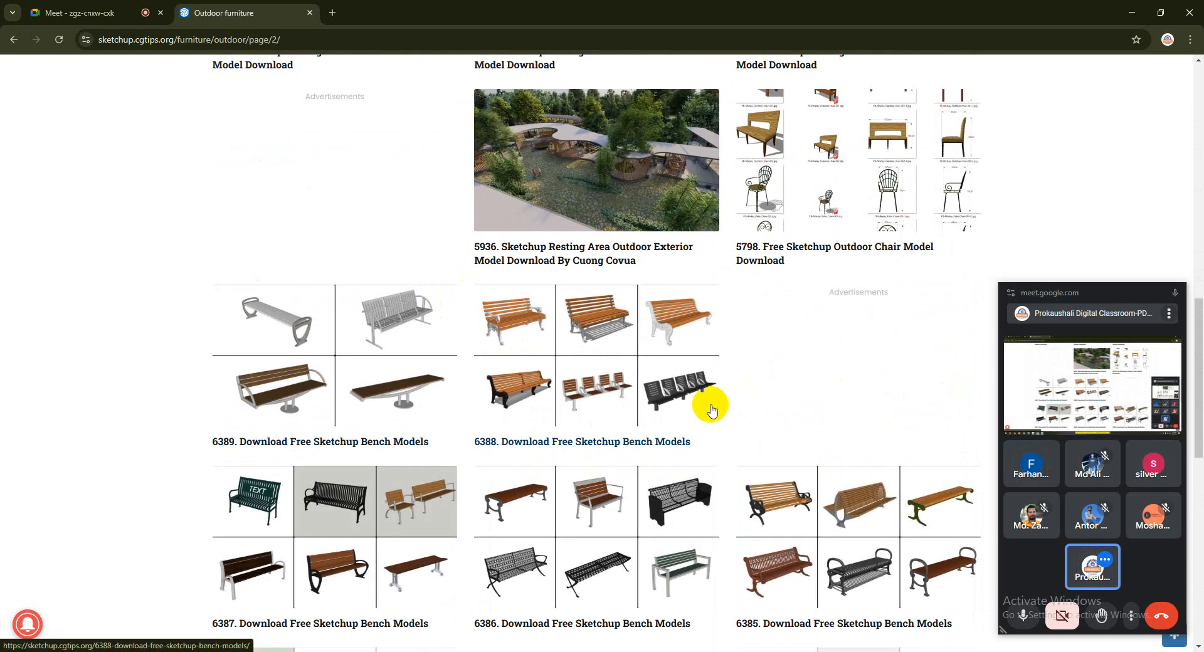
scroll(545, 395, "down", 1)
scroll(376, 376, "down", 4)
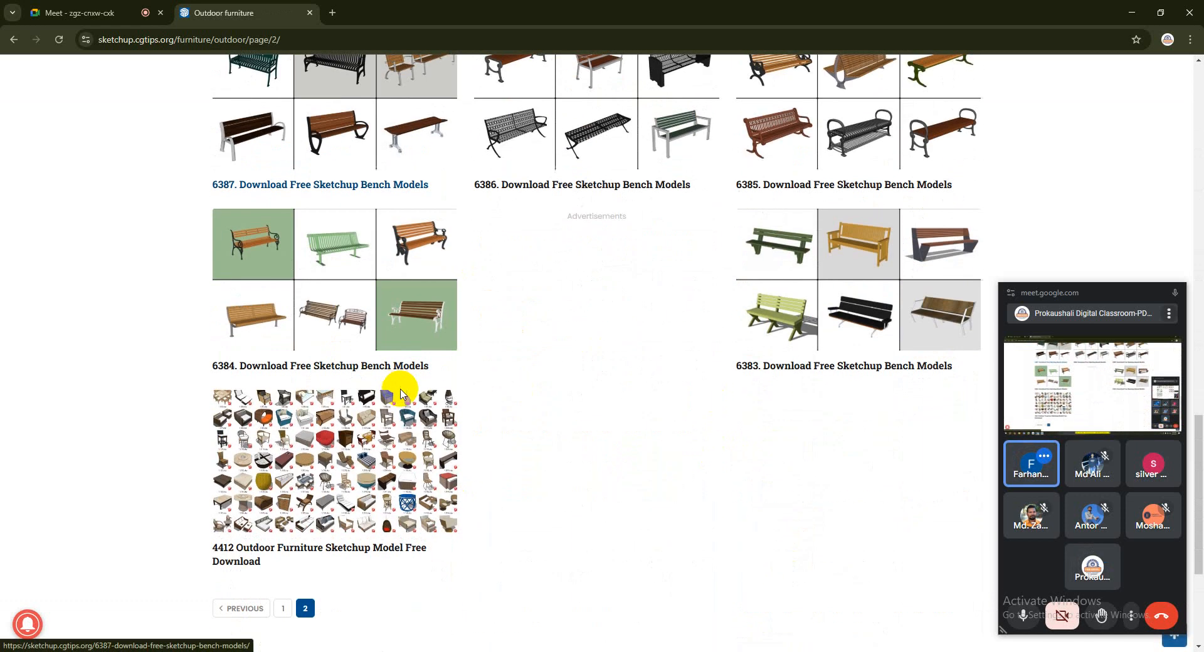
scroll(389, 477, "down", 3)
Recheck the umbrella, table and chair models on page 1 of the Outdoor category and return to page 2
left_click(240, 421)
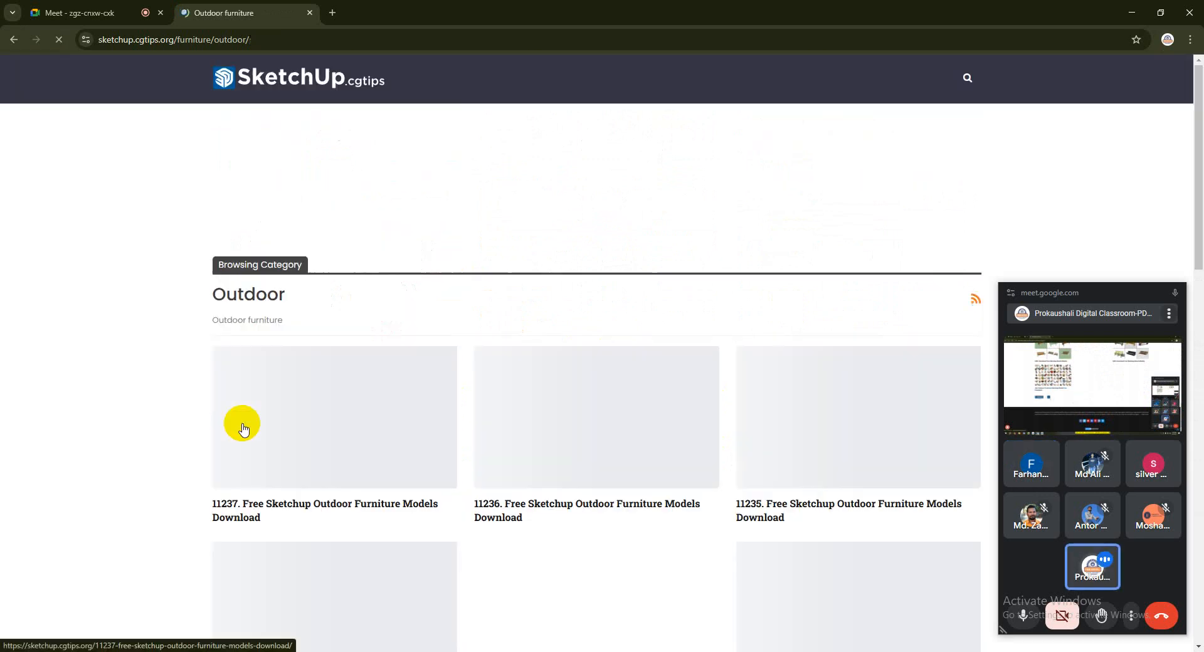
scroll(841, 430, "down", 3)
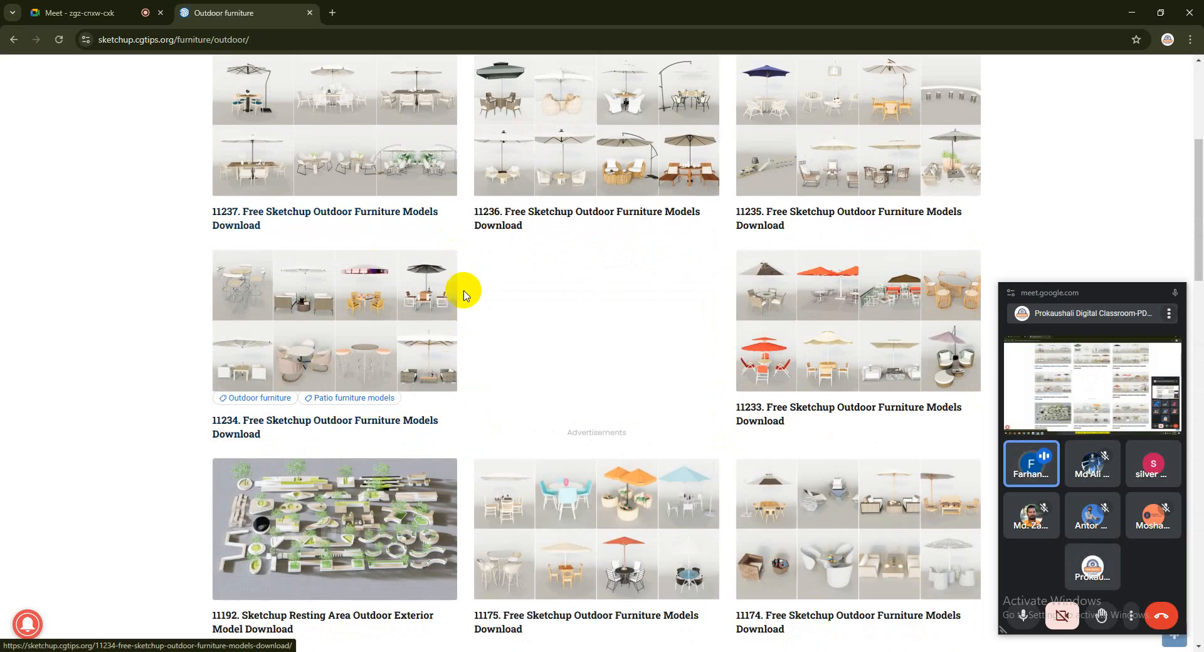
scroll(490, 398, "down", 4)
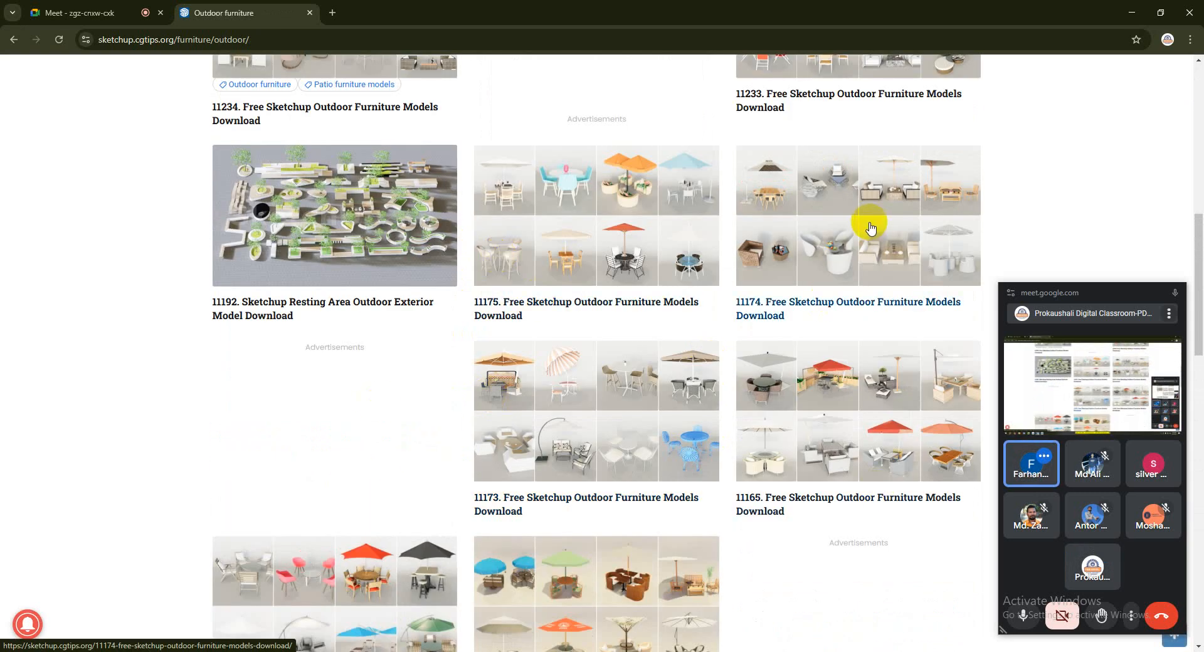
scroll(903, 263, "down", 9)
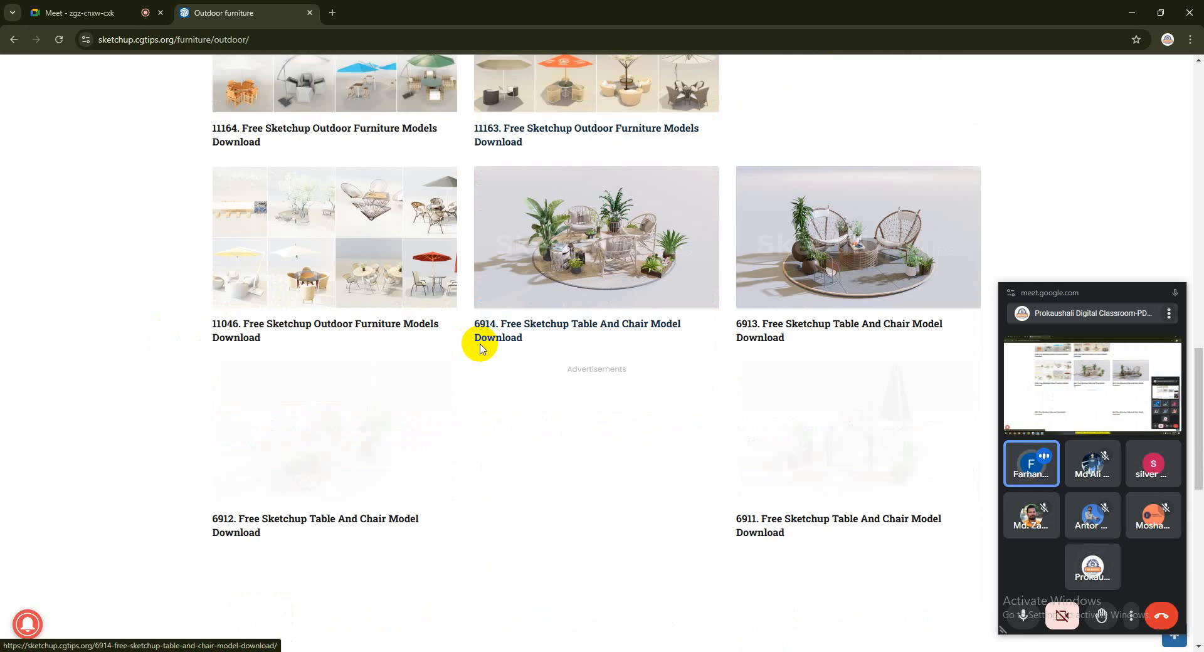
scroll(317, 400, "down", 6)
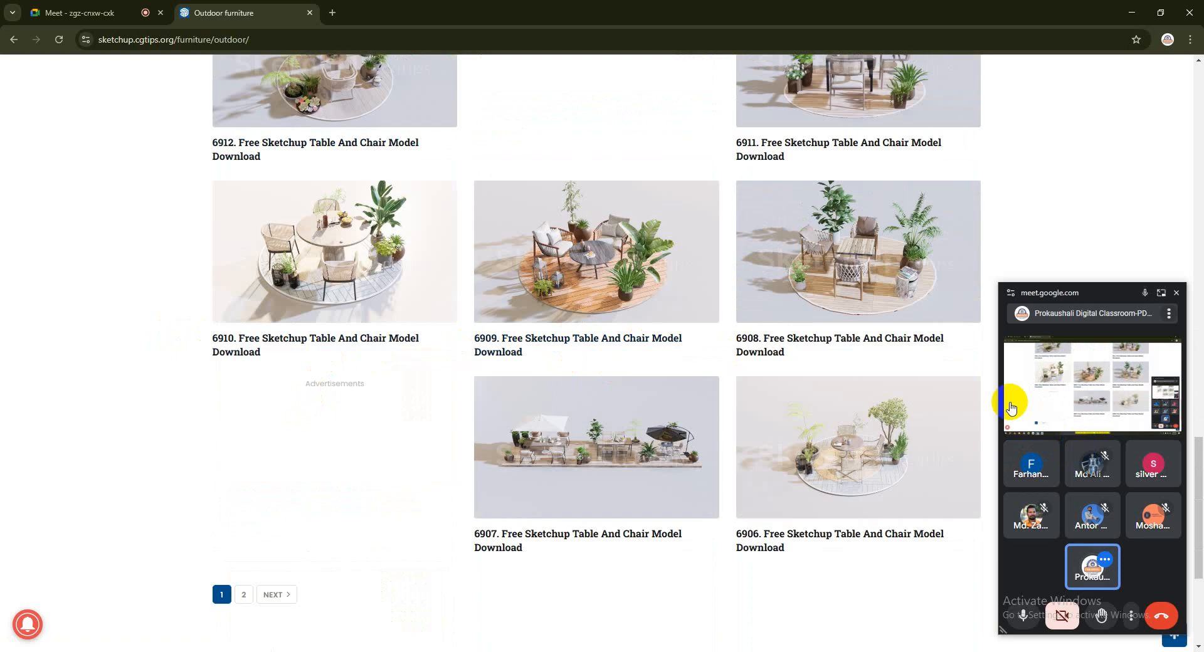
scroll(658, 295, "up", 6)
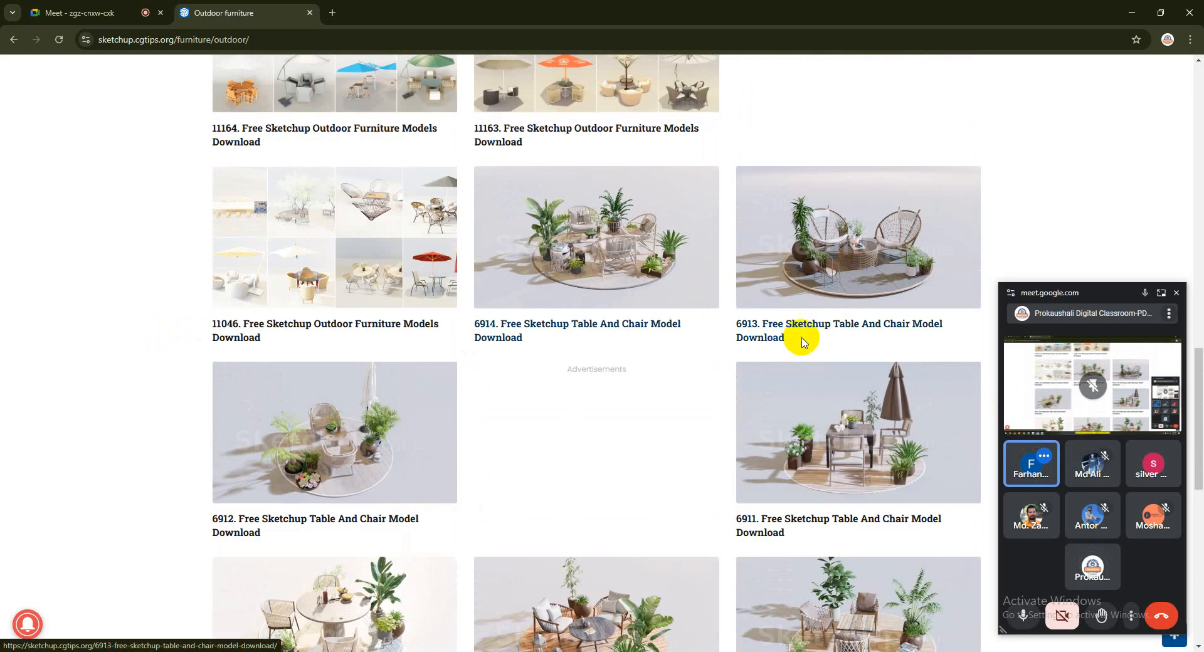
scroll(375, 284, "up", 8)
scroll(375, 284, "up", 3)
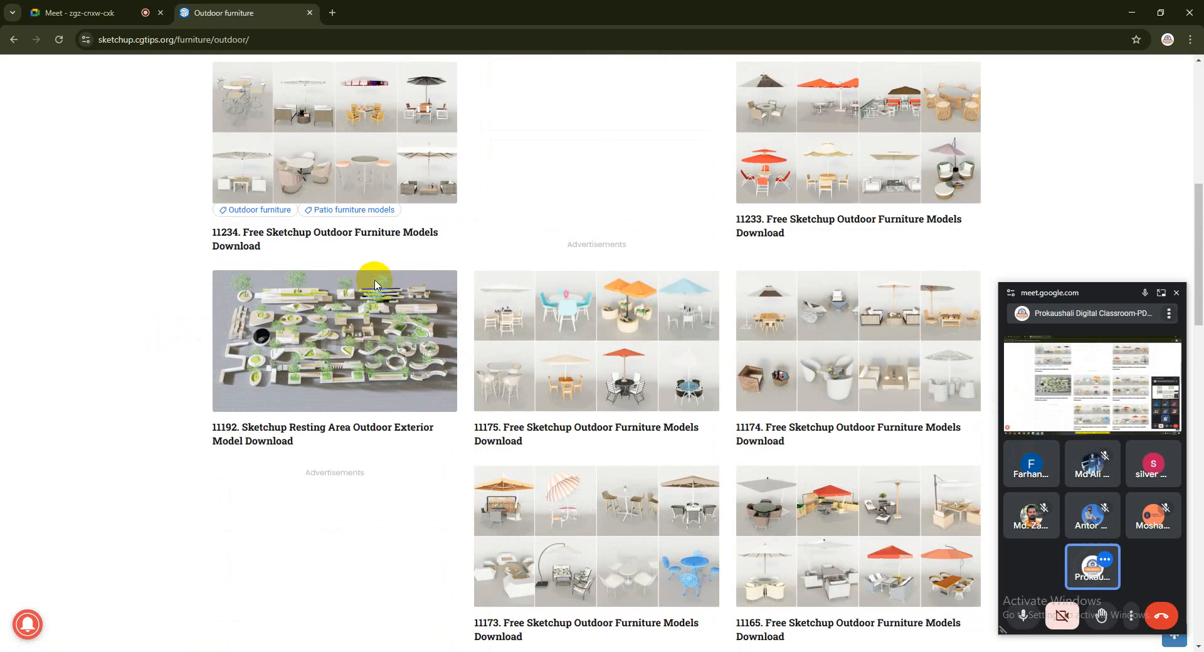
left_click(15, 40)
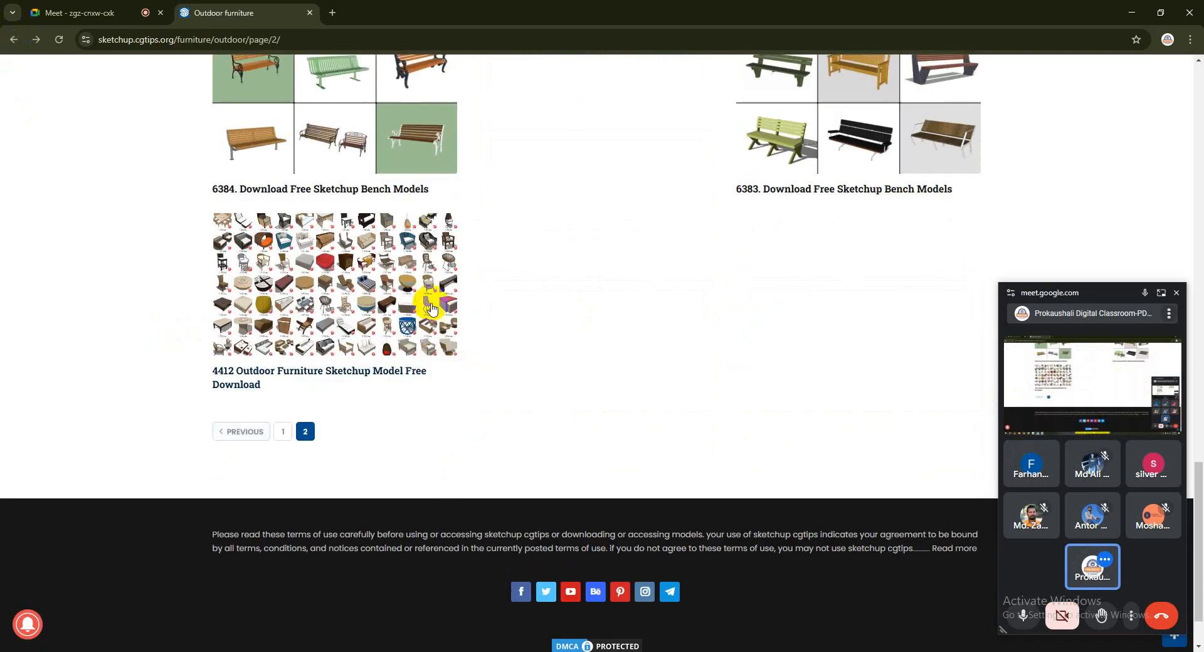
scroll(431, 302, "up", 15)
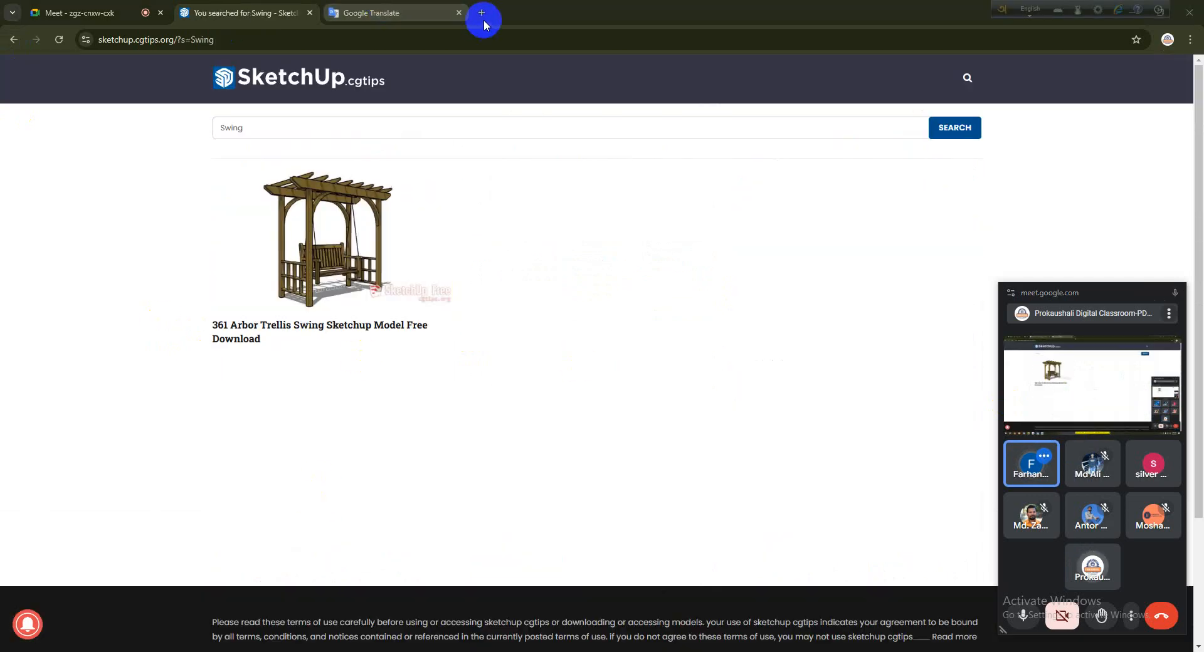
Search Google for "Swing cgtips" in a new tab
left_click(482, 12)
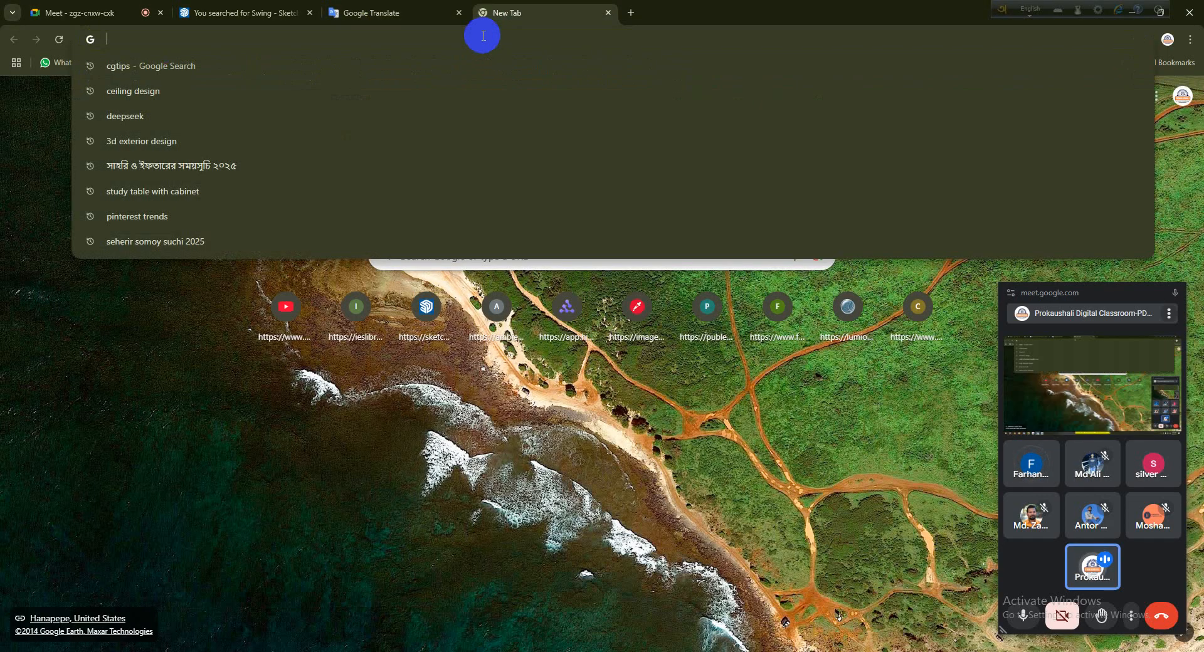
type("Swing ")
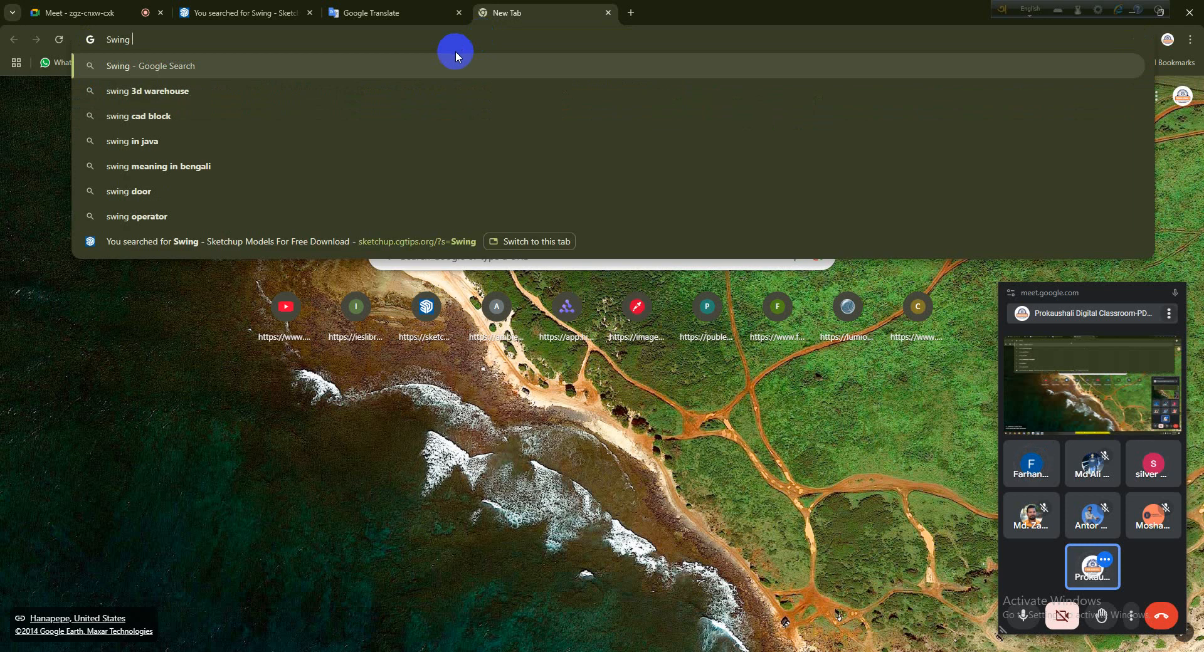
type("cgt")
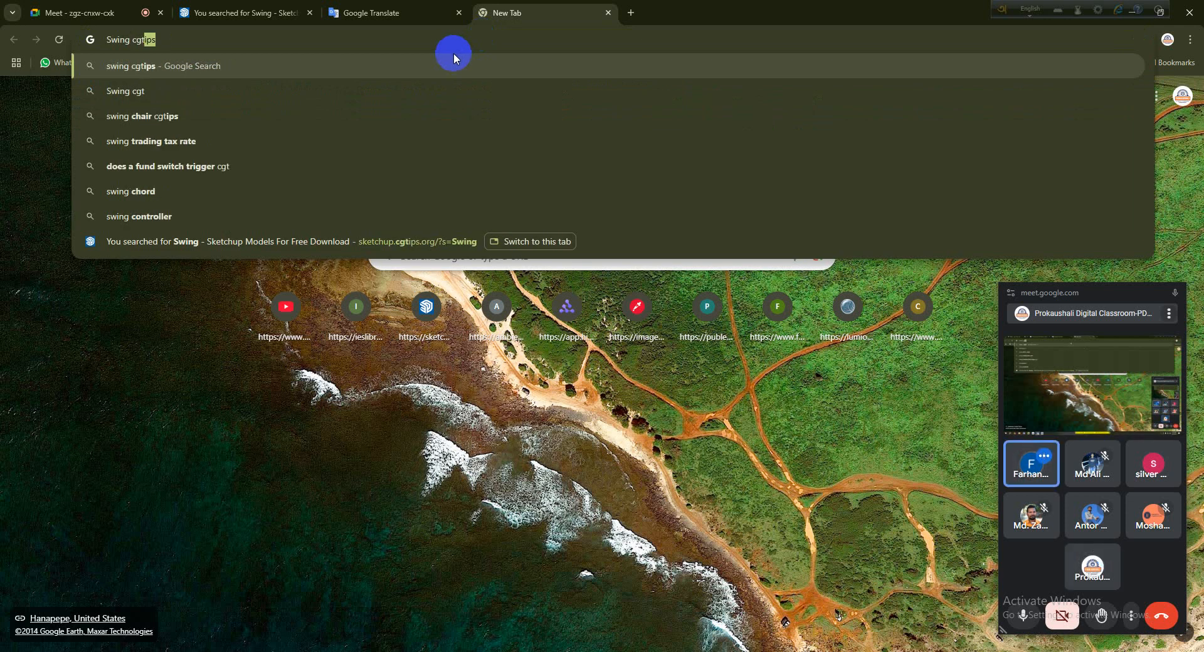
type("ips")
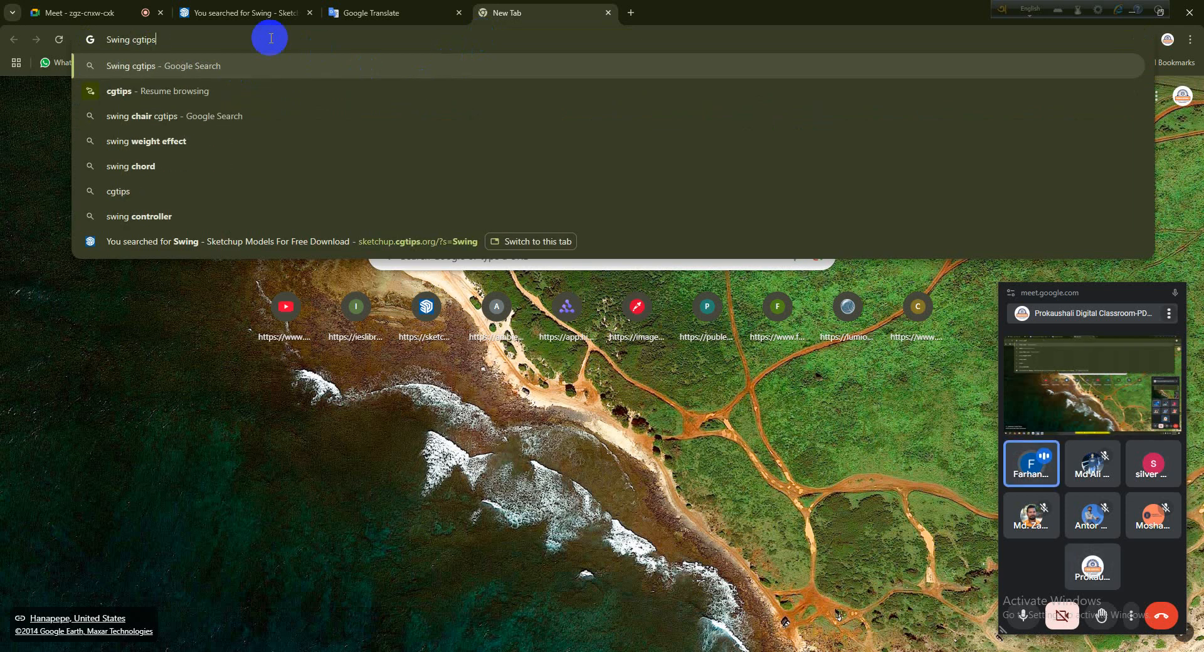
key("Return")
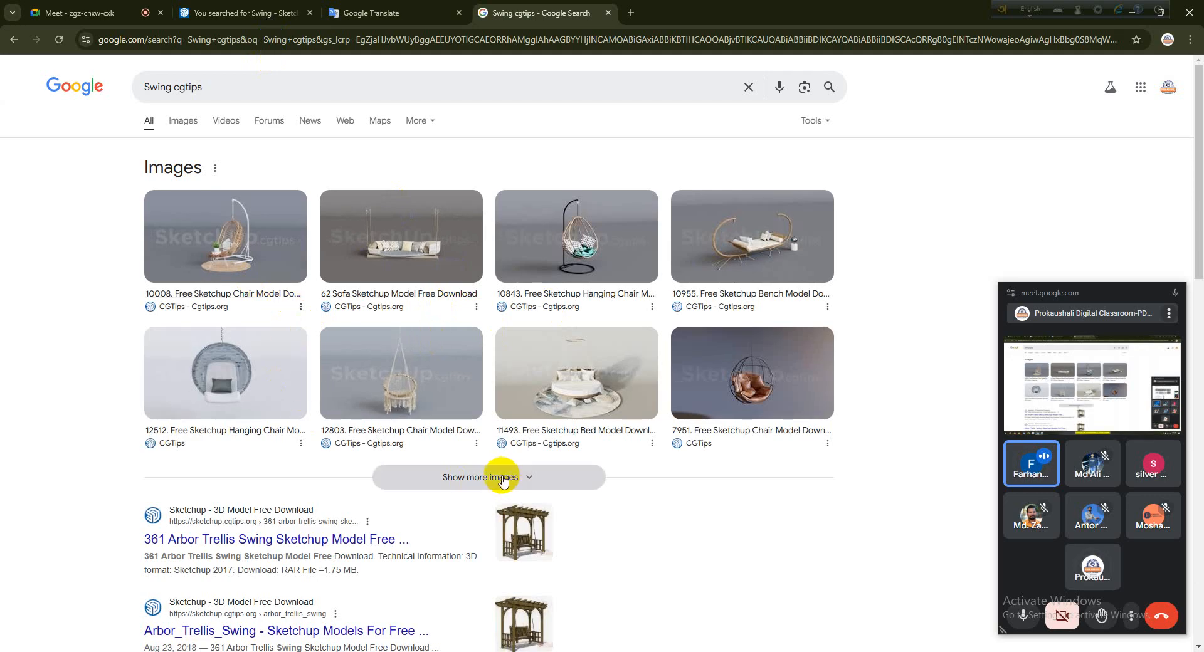
Expand the image results and look through the images and site links for a suitable swing or hanging chair model
left_click(502, 478)
scroll(500, 439, "down", 5)
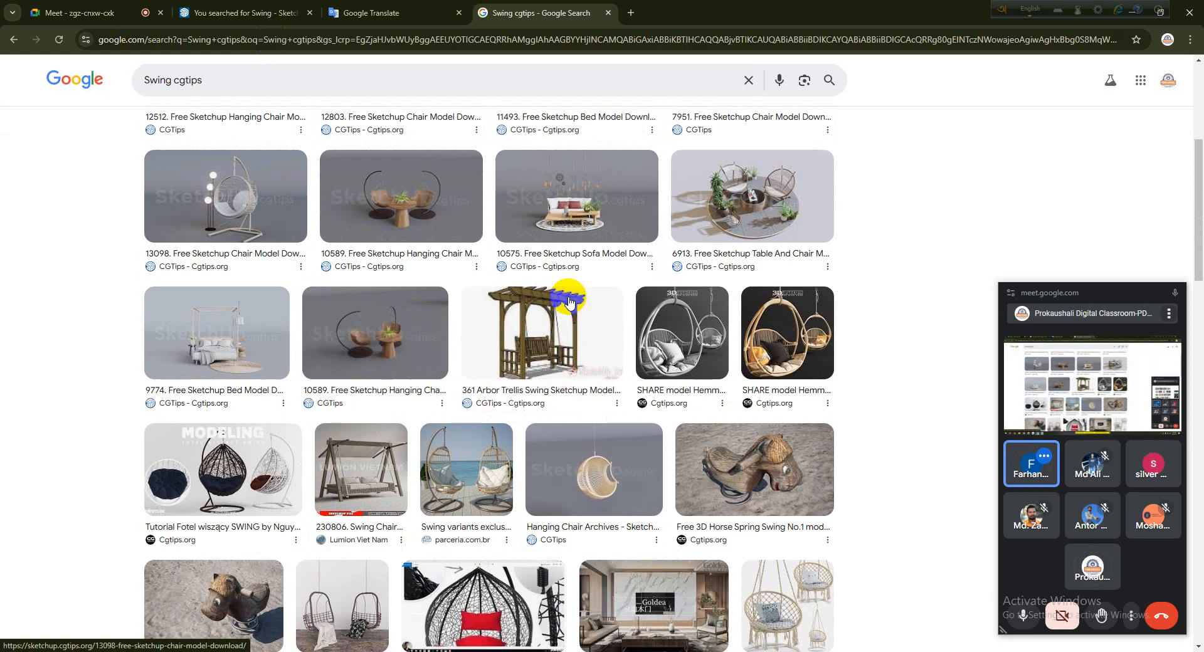
scroll(569, 302, "down", 10)
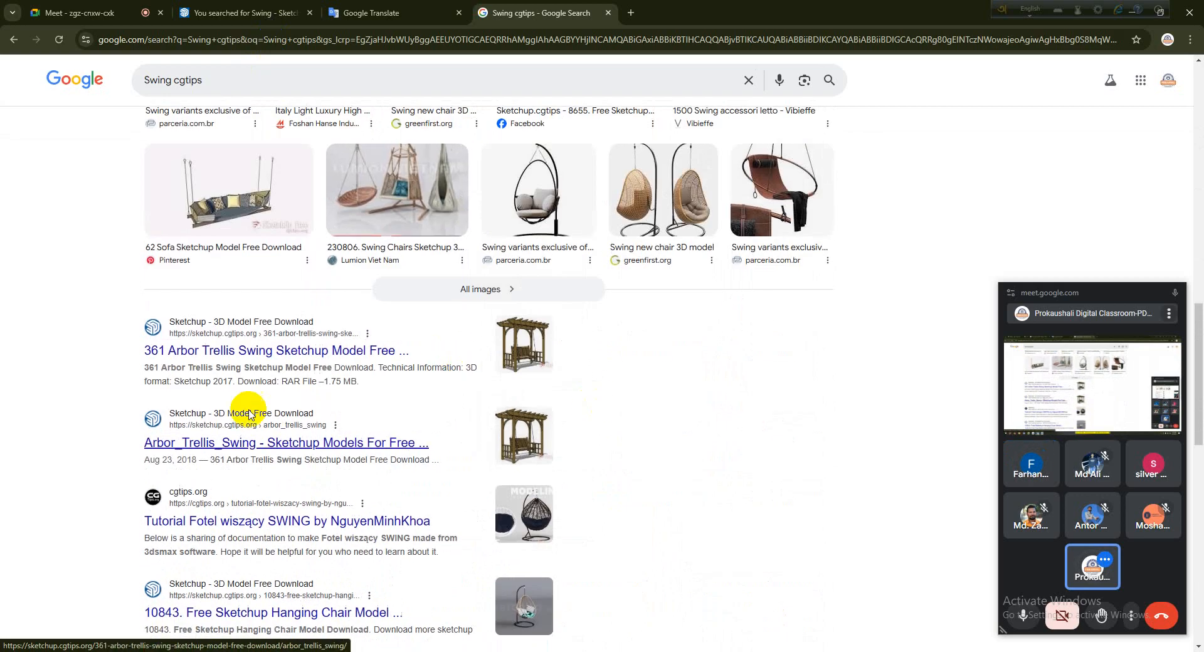
scroll(322, 262, "down", 4)
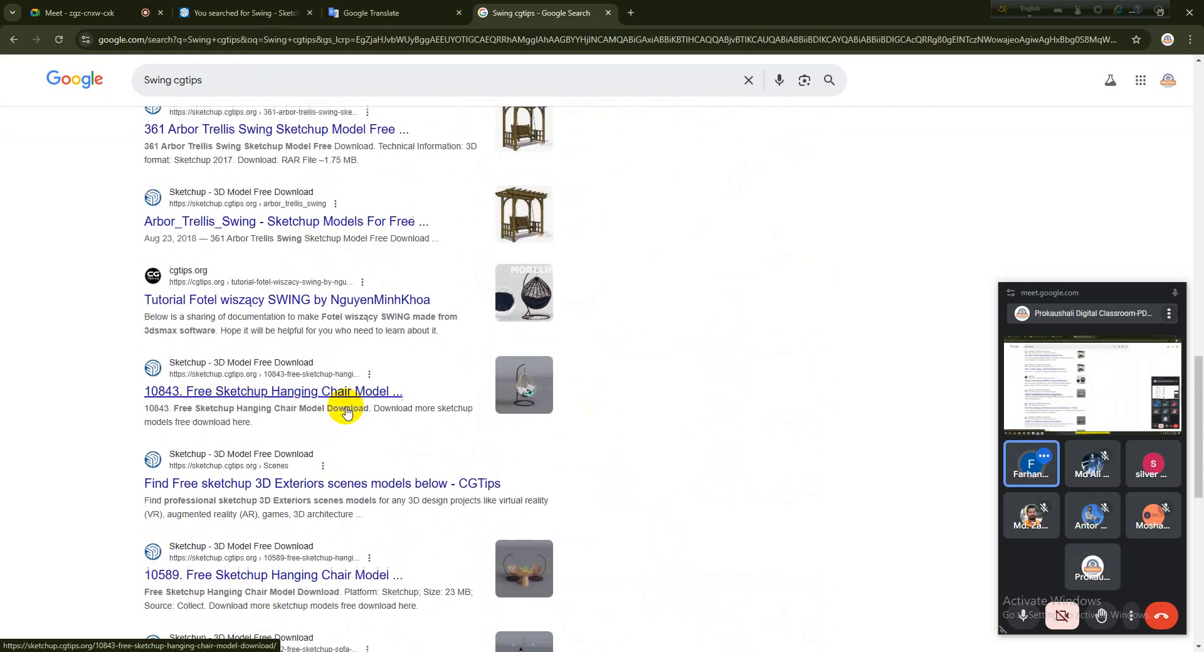
scroll(345, 411, "down", 2)
scroll(250, 348, "up", 6)
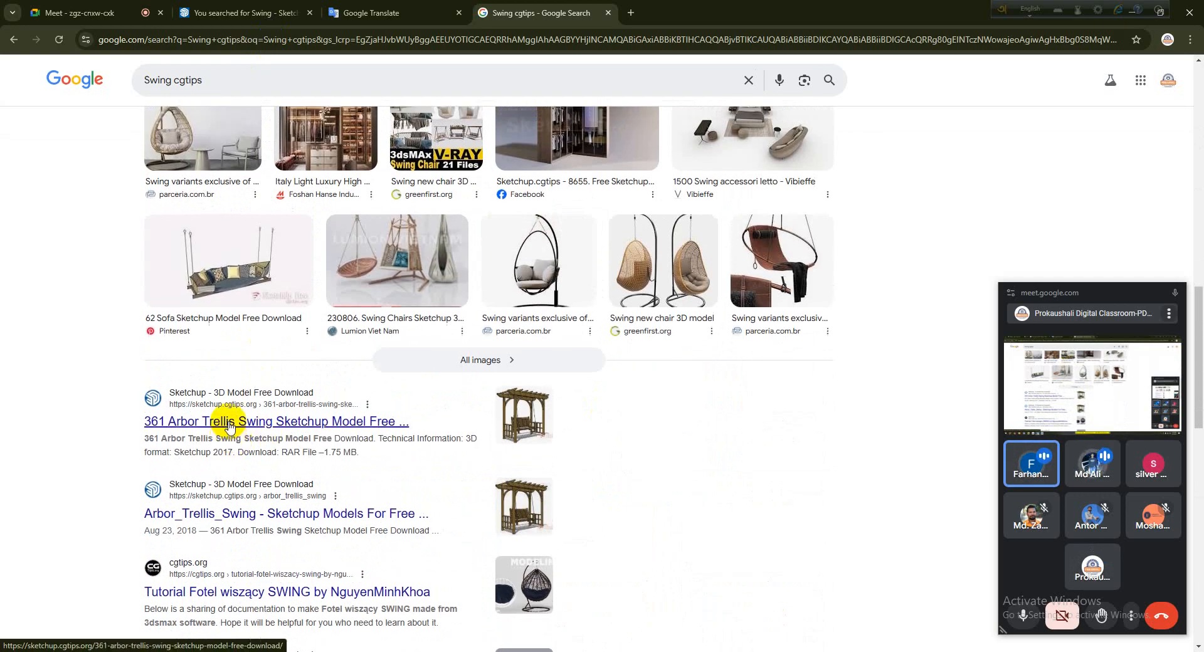
scroll(230, 428, "up", 15)
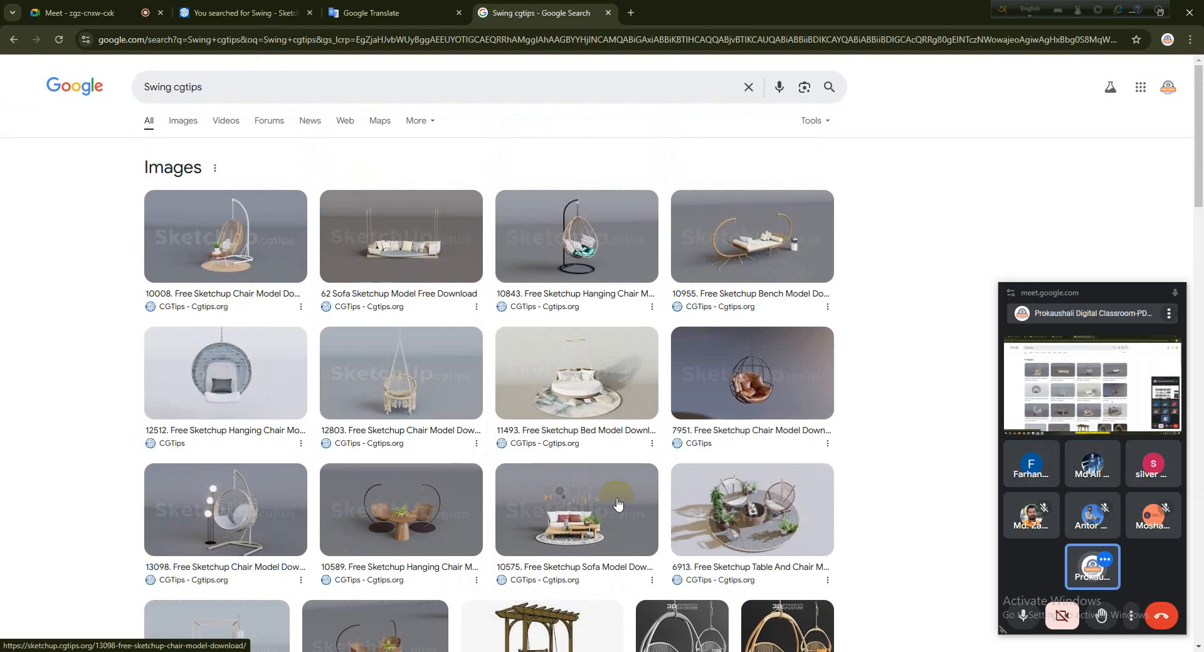
scroll(254, 176, "down", 15)
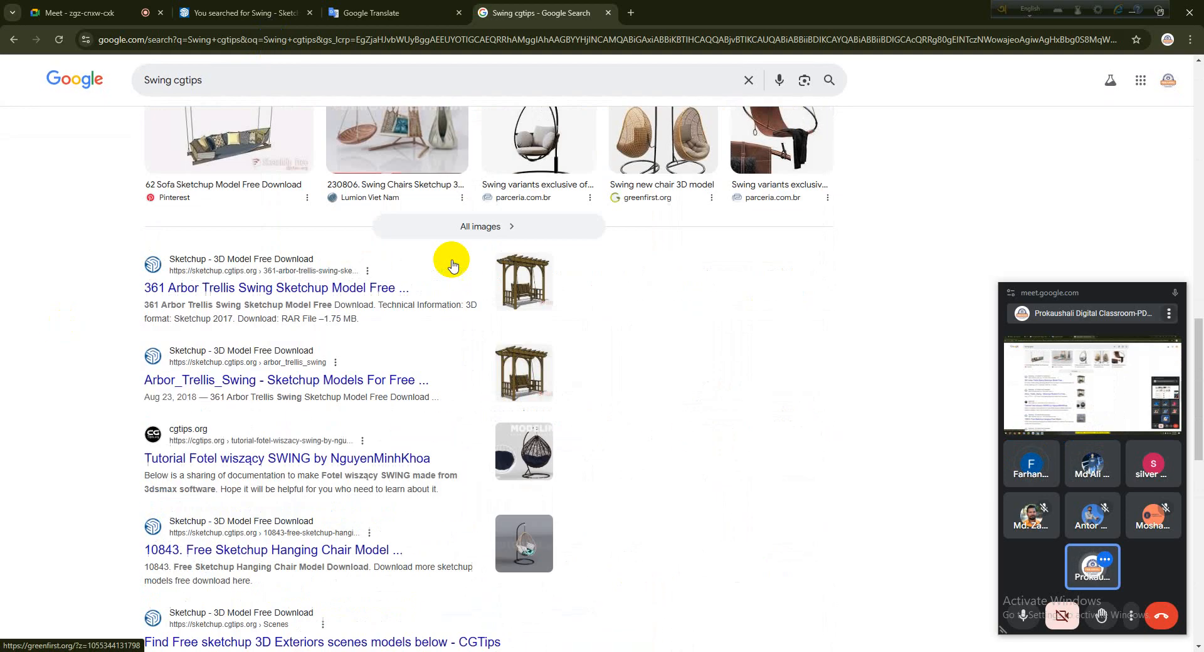
scroll(470, 260, "down", 13)
scroll(401, 336, "up", 15)
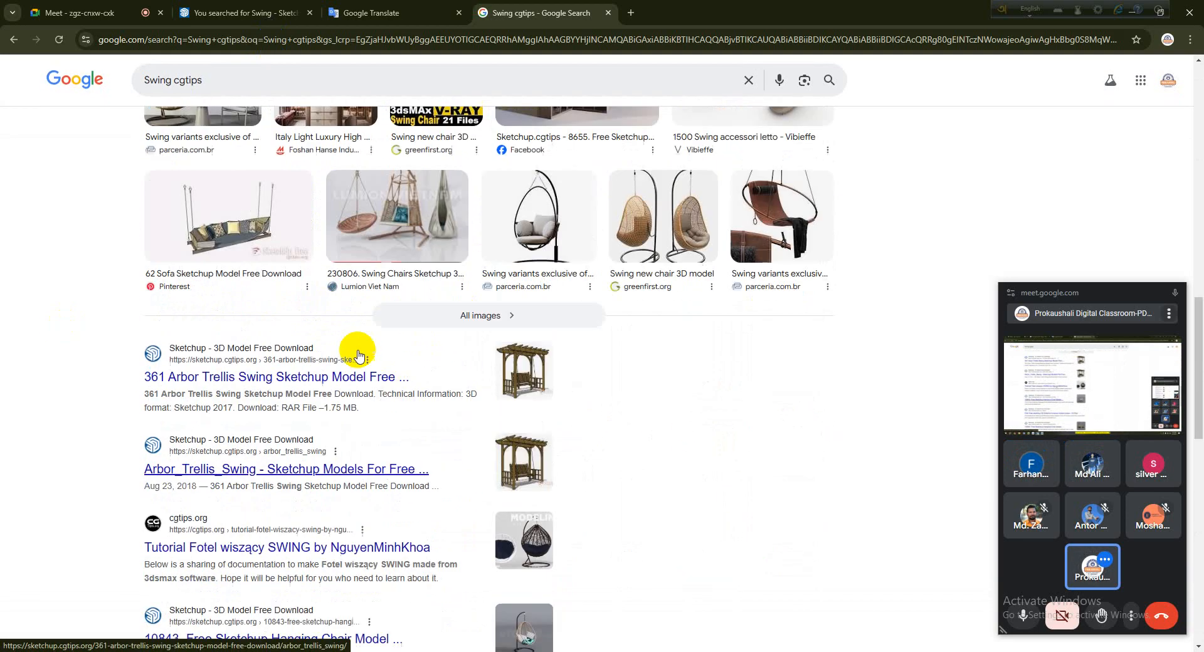
scroll(358, 356, "up", 10)
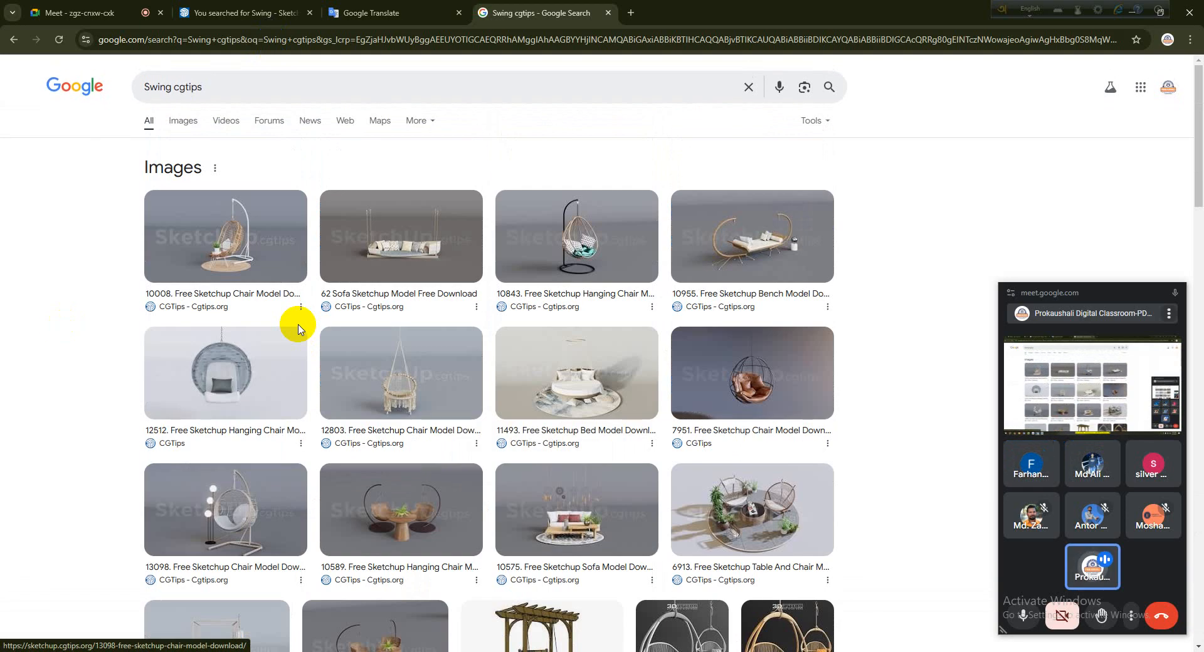